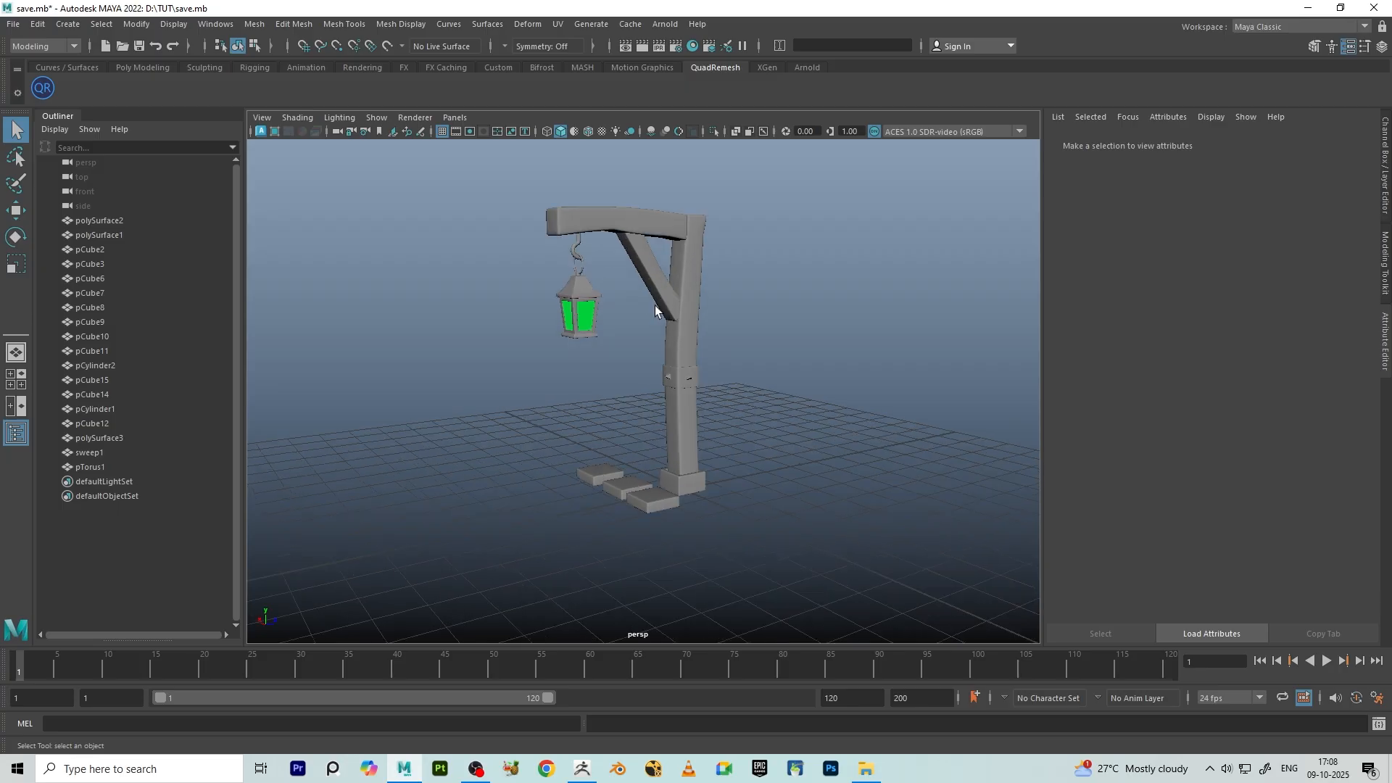
- Assign a new Arnold aiStandardSurface material to the lantern's glass panes
scroll(627, 333, up, 6)
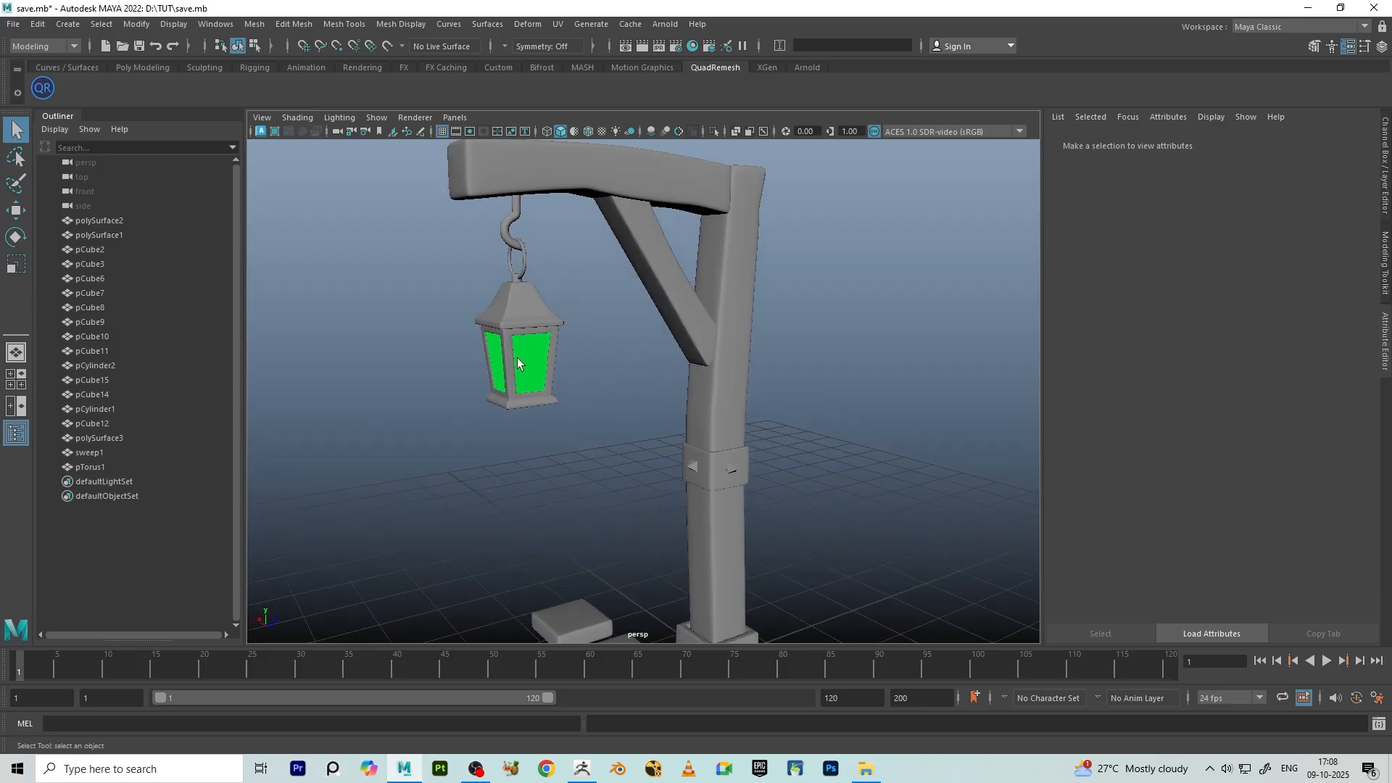
click(515, 359)
scroll(517, 368, down, 6)
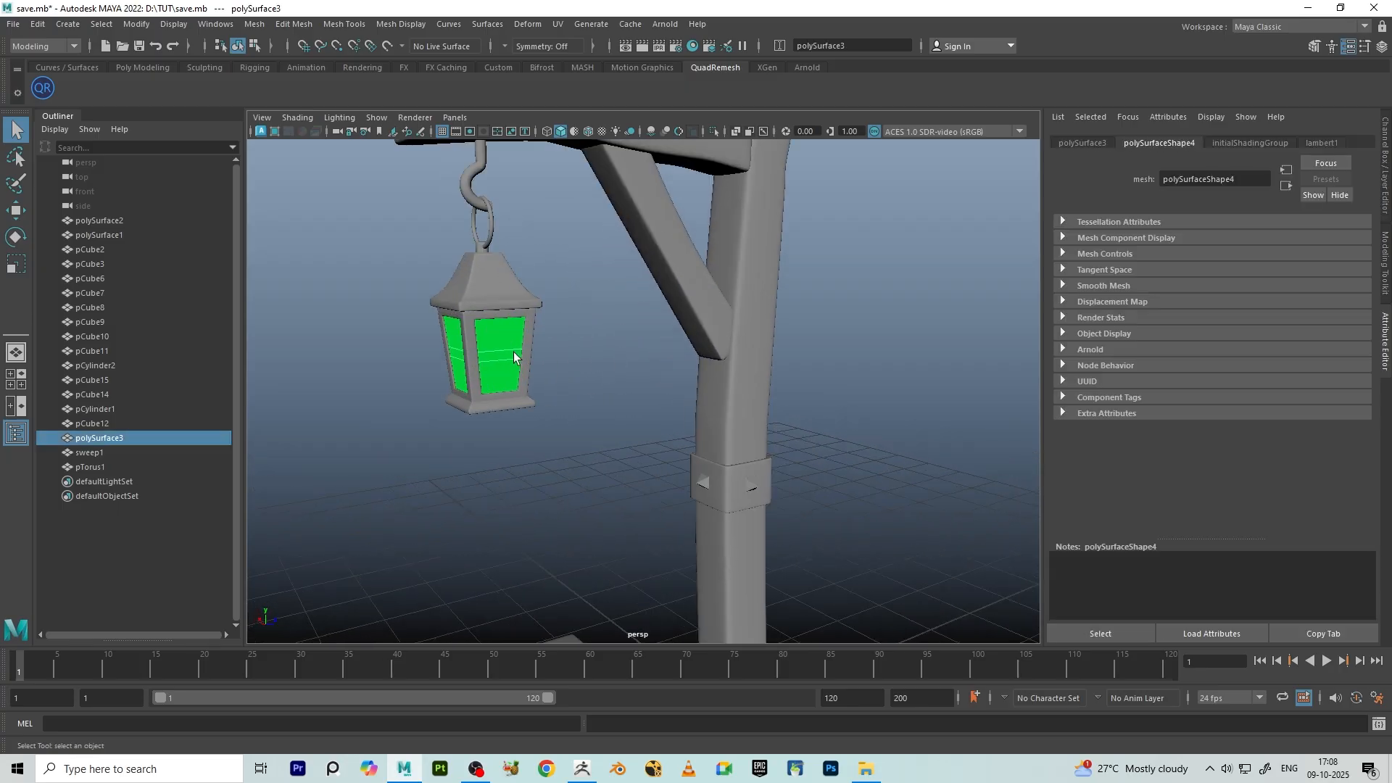
scroll(584, 382, up, 5)
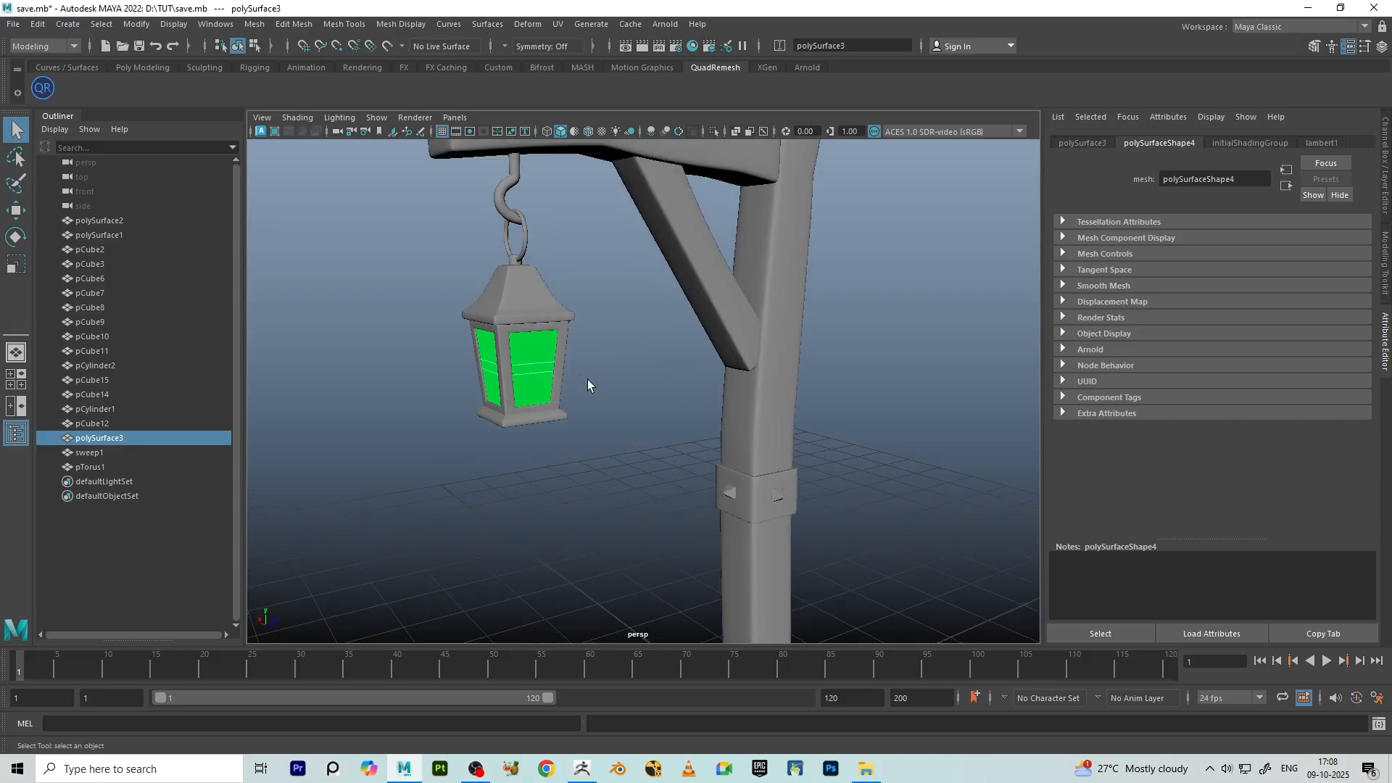
right_drag(514, 353, 541, 716)
click(504, 380)
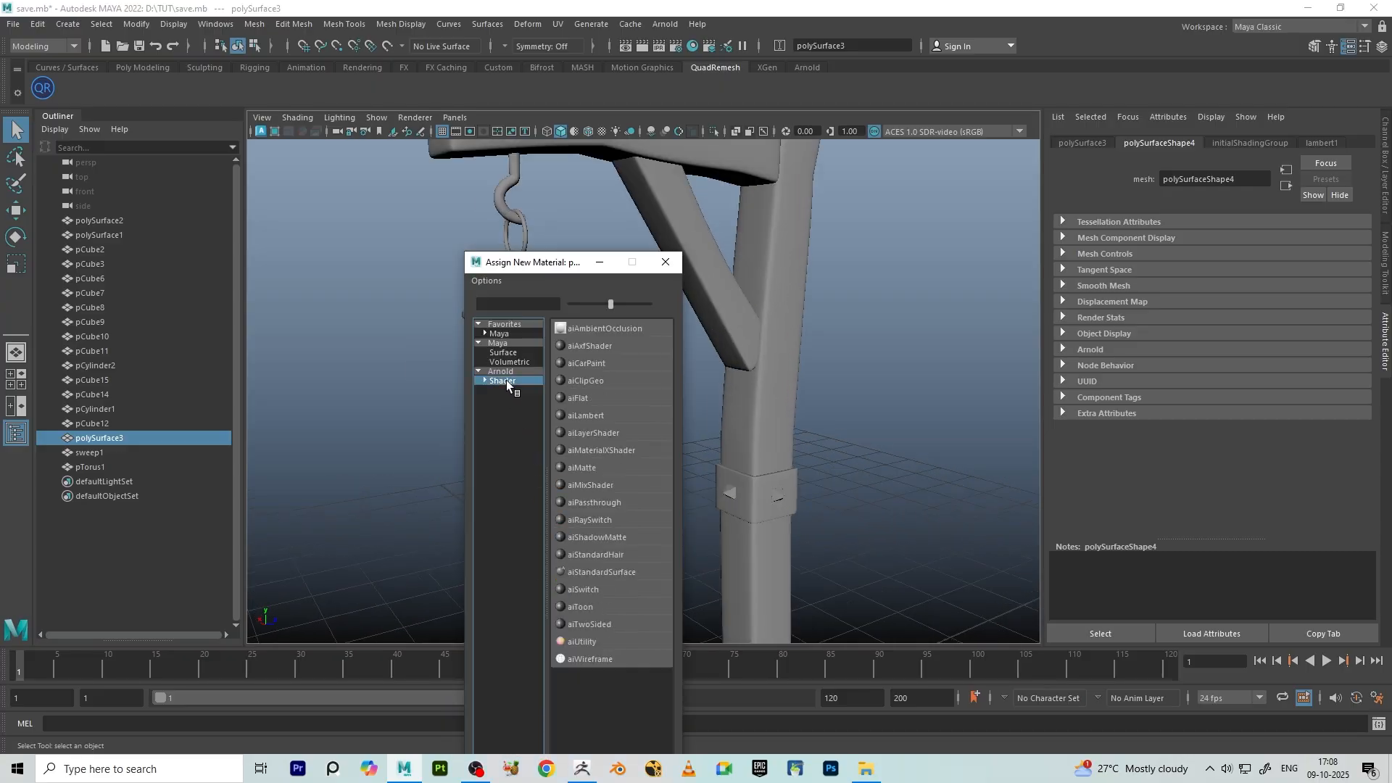
click(605, 576)
click(568, 367)
scroll(652, 399, down, 5)
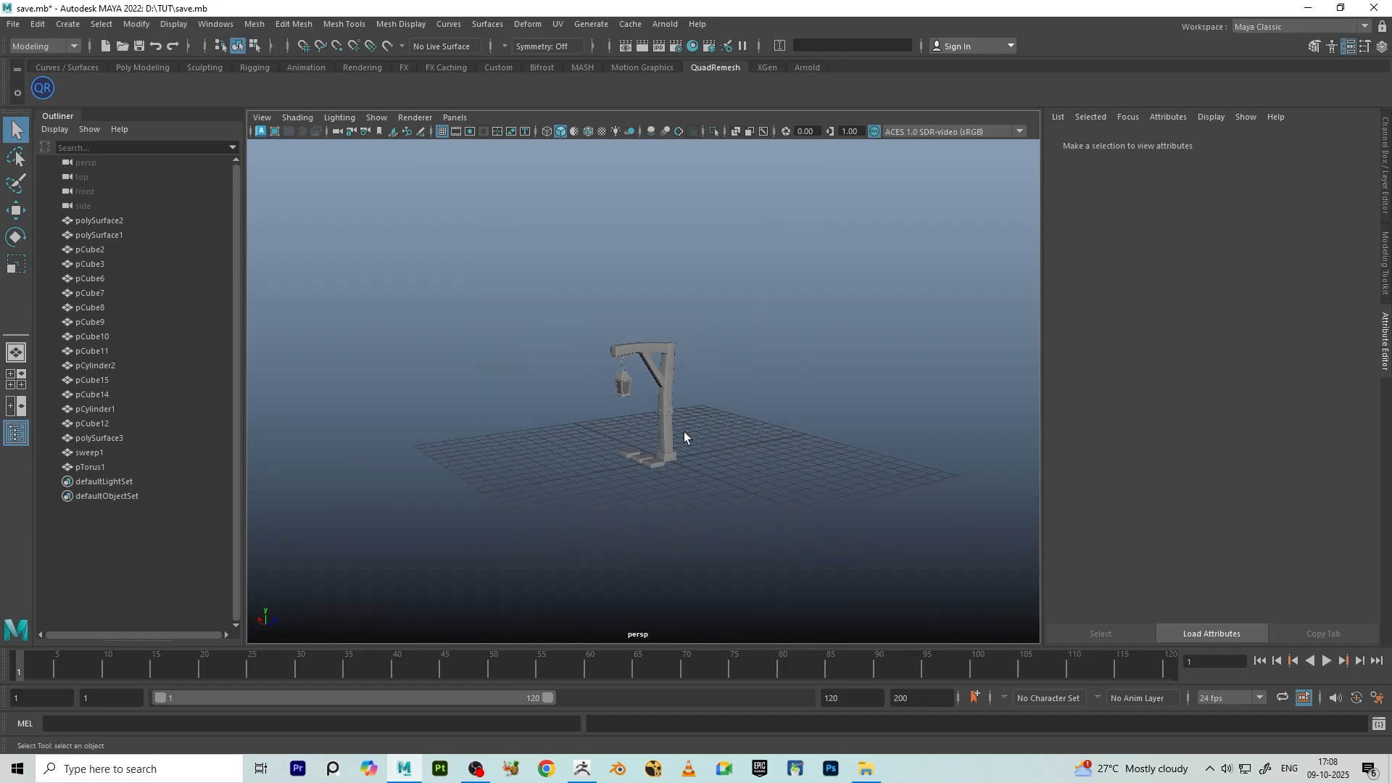
- Delete the horizontal edges running across the lantern's glass panes, together with their vertices, and return to object mode
scroll(708, 420, up, 3)
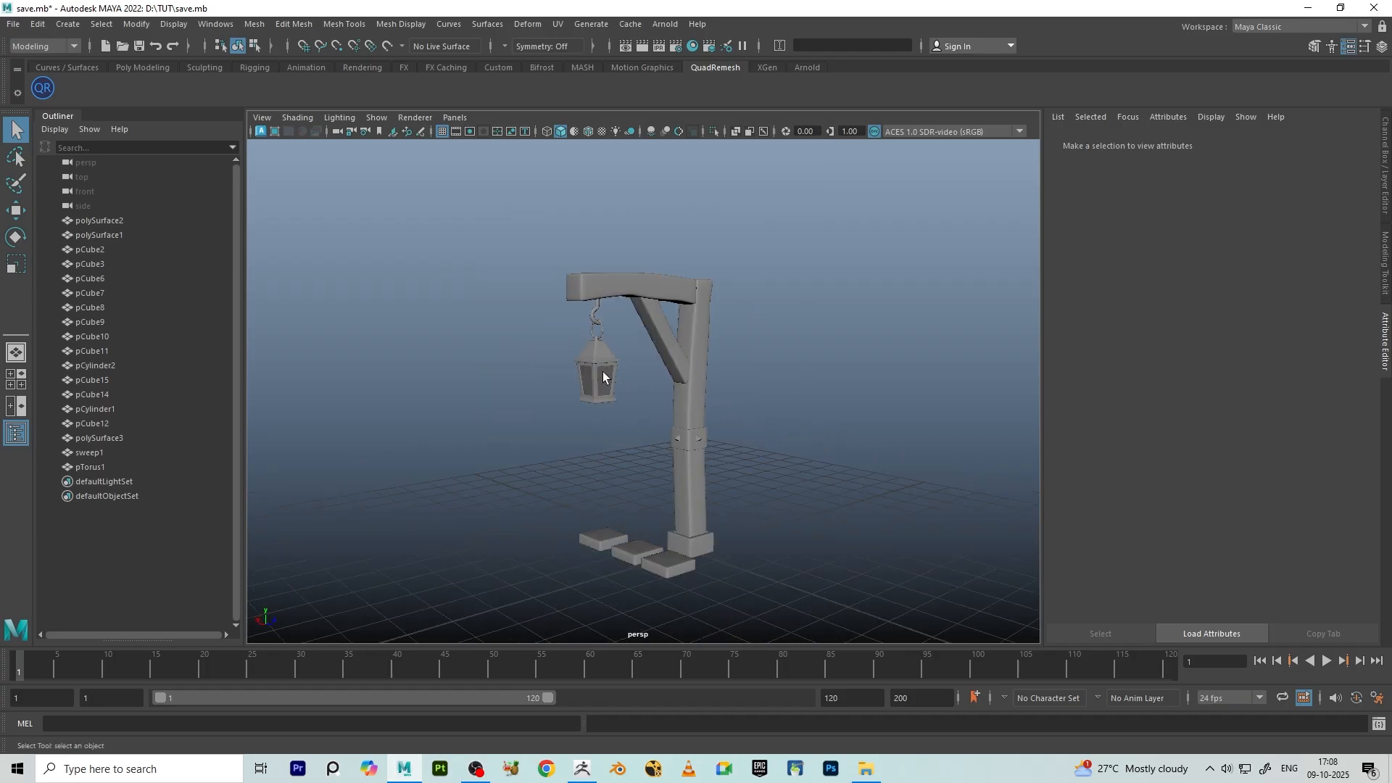
click(603, 377)
scroll(629, 298, up, 8)
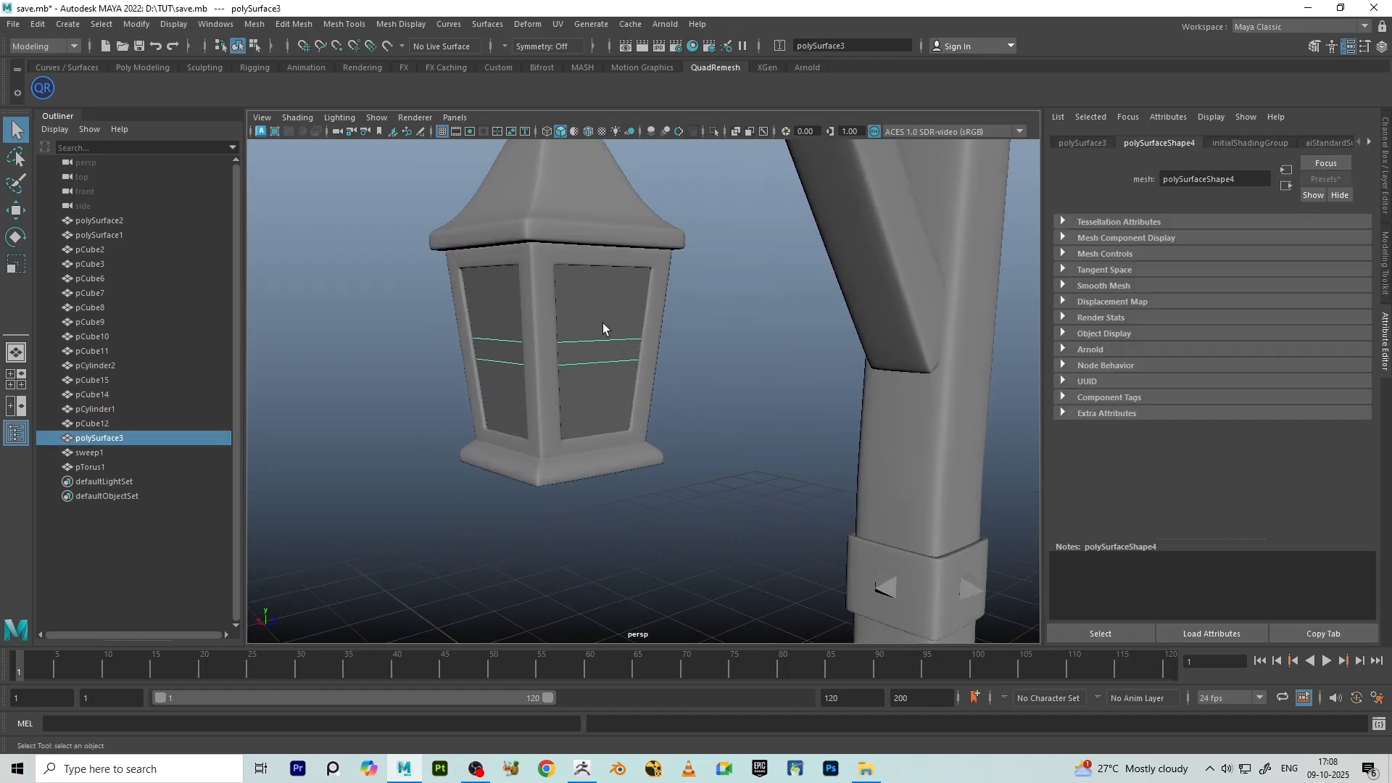
scroll(580, 328, up, 4)
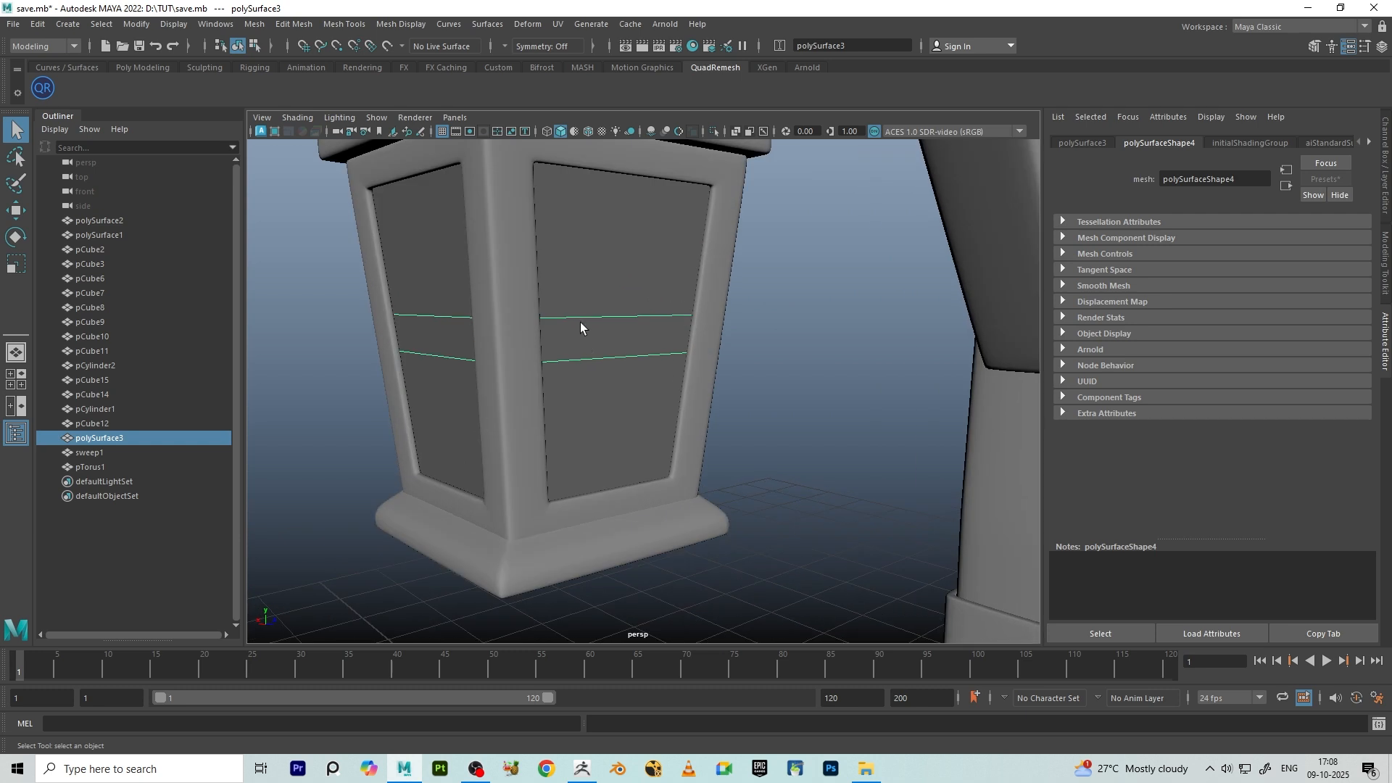
right_drag(590, 350, 592, 276)
click(598, 359)
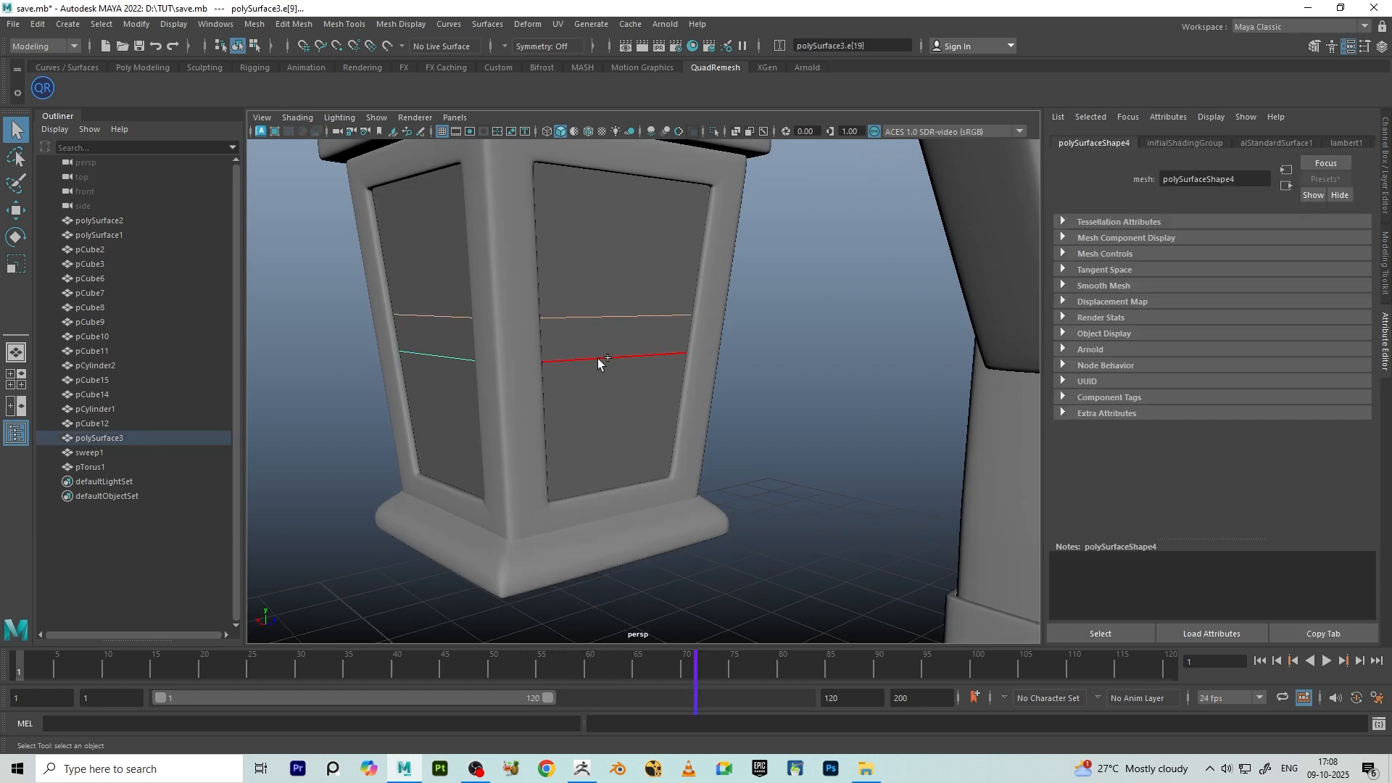
key(ctrl+Delete)
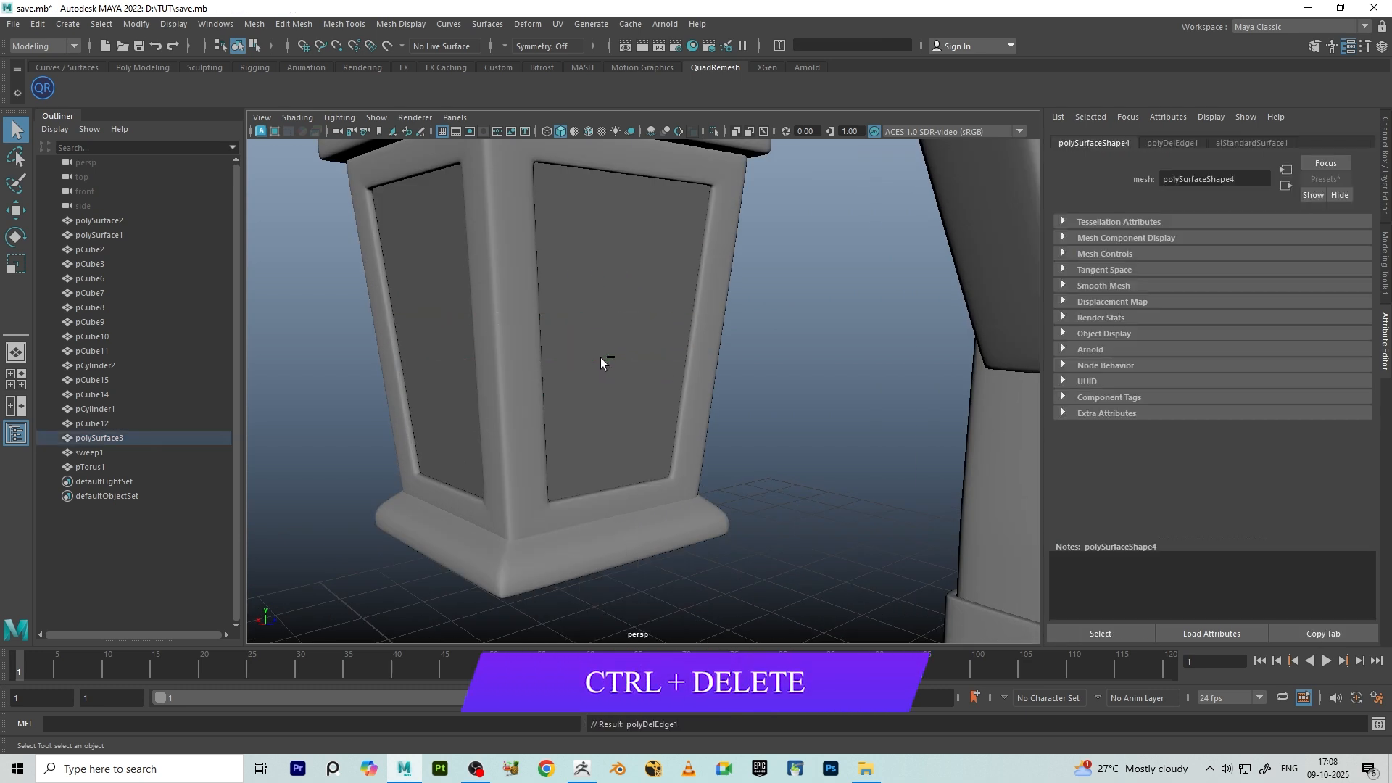
right_drag(584, 263, 767, 232)
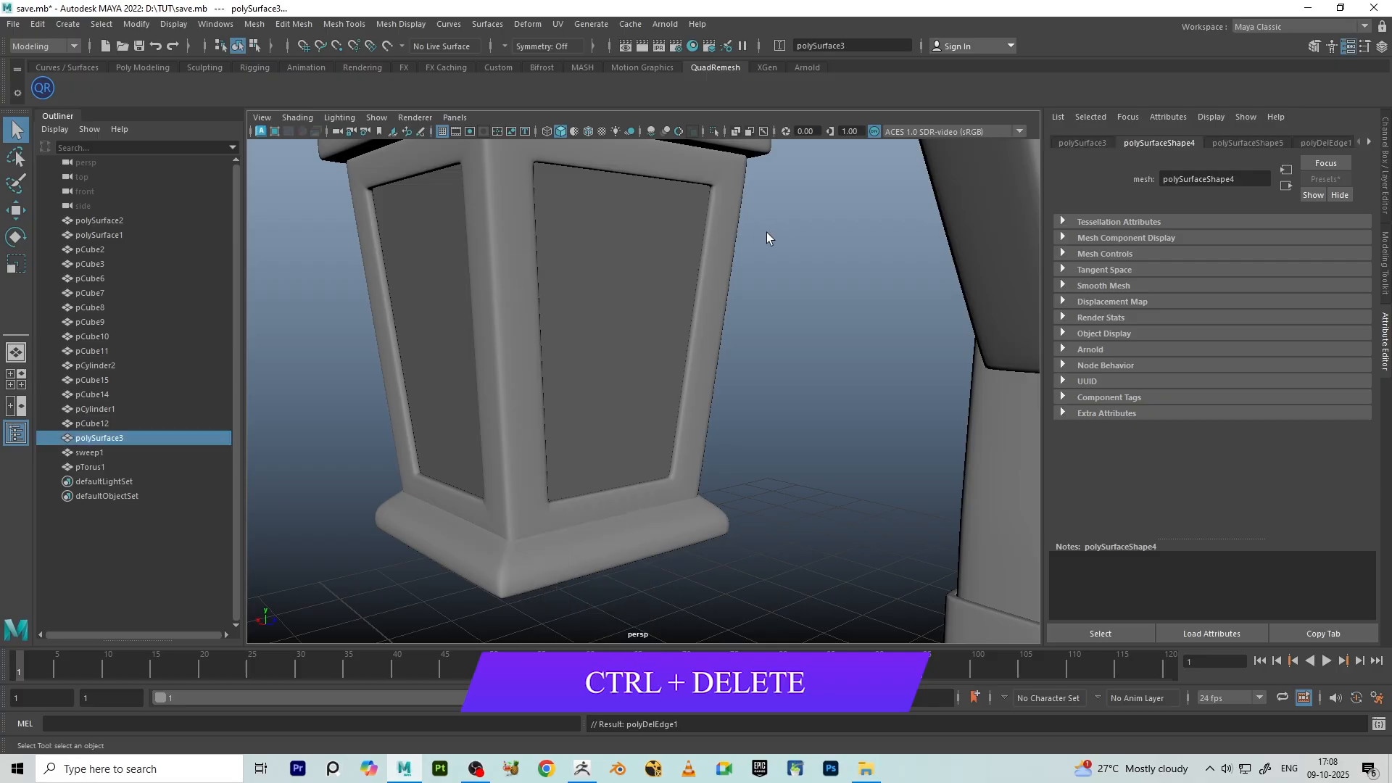
click(767, 232)
scroll(653, 270, down, 10)
- Select all lamp post objects and turn off their smooth mesh preview
alt+drag(686, 339, 772, 384)
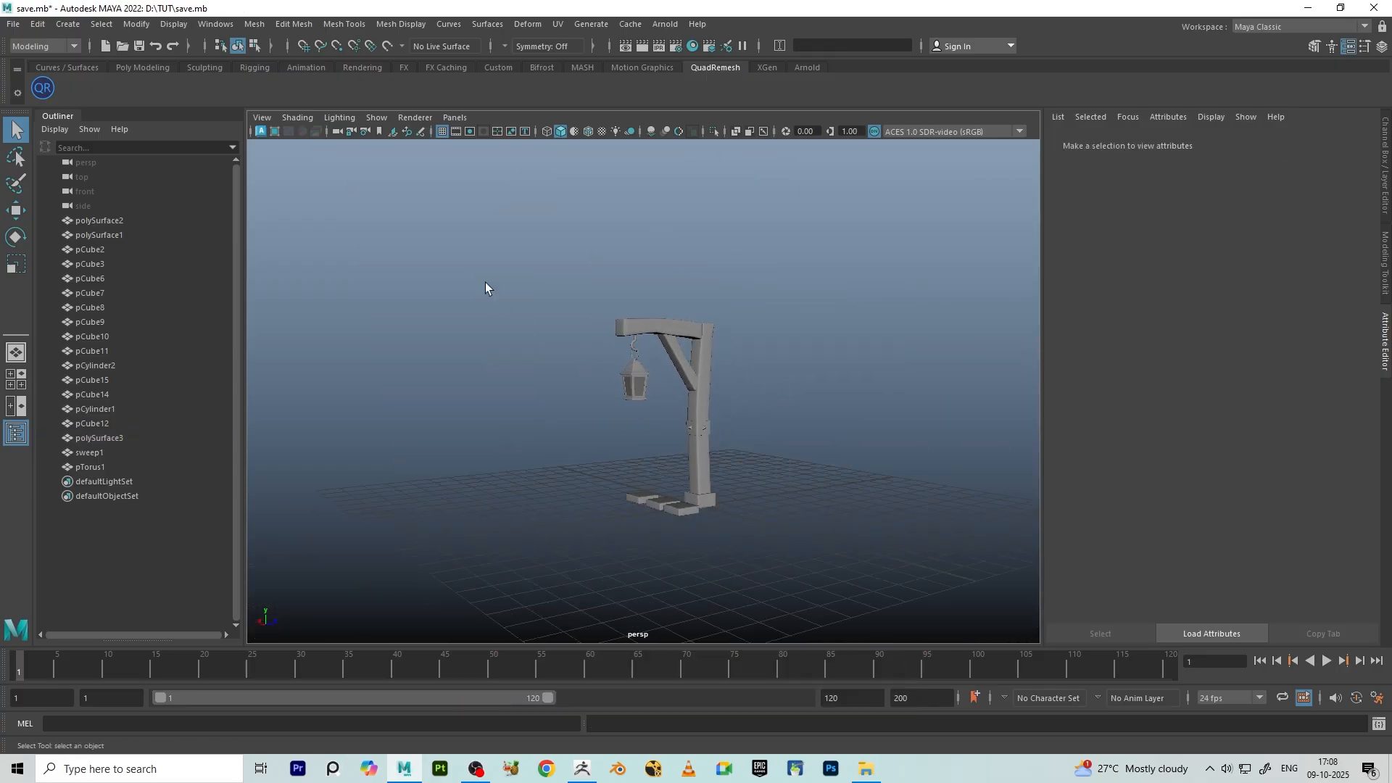
drag(857, 641, 554, 279)
scroll(673, 447, up, 5)
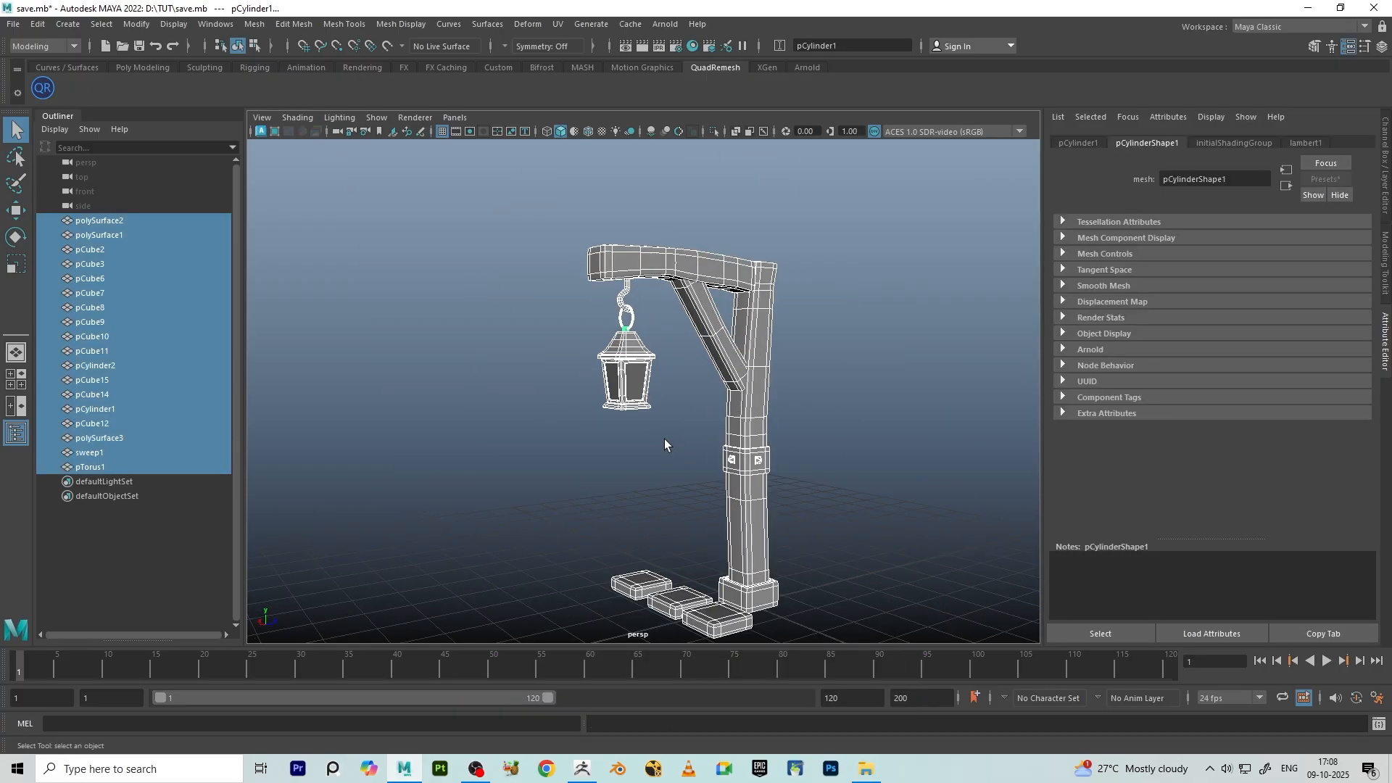
key(1)
click(894, 401)
alt+drag(894, 403, 796, 420)
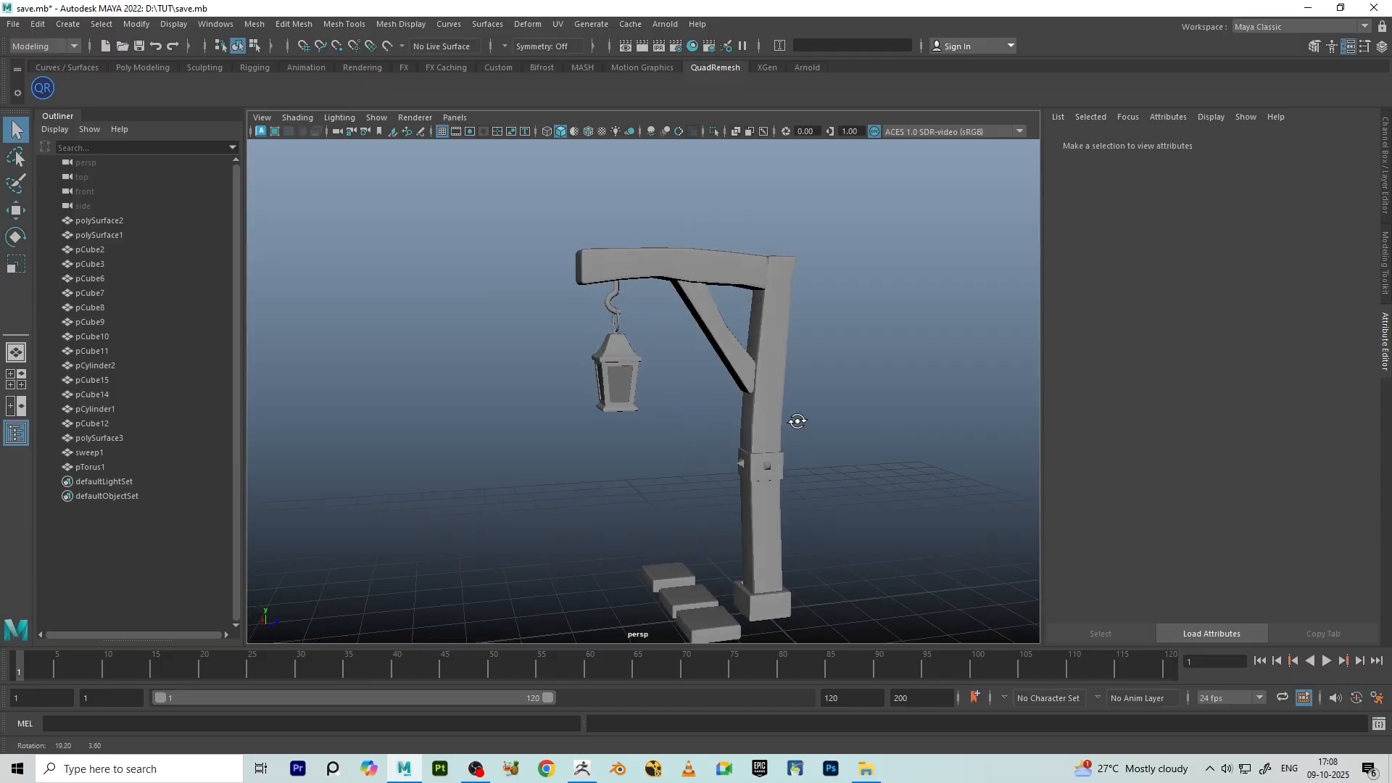
- Turn on smooth mesh preview for all lamp post objects and inspect the lantern glass up close
scroll(585, 324, down, 5)
drag(520, 263, 848, 631)
key(3)
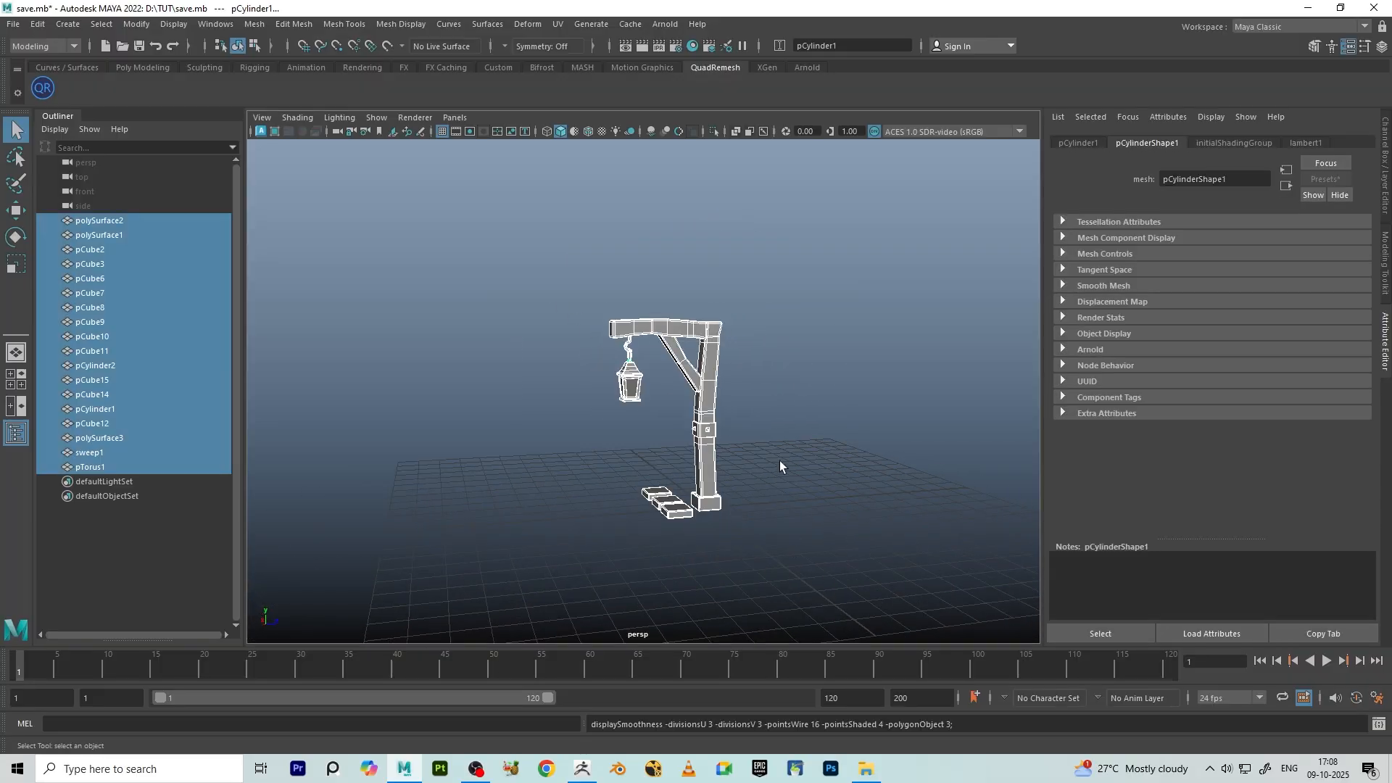
click(785, 377)
alt+drag(763, 353, 554, 357)
scroll(674, 368, up, 10)
scroll(580, 380, up, 3)
scroll(554, 359, down, 5)
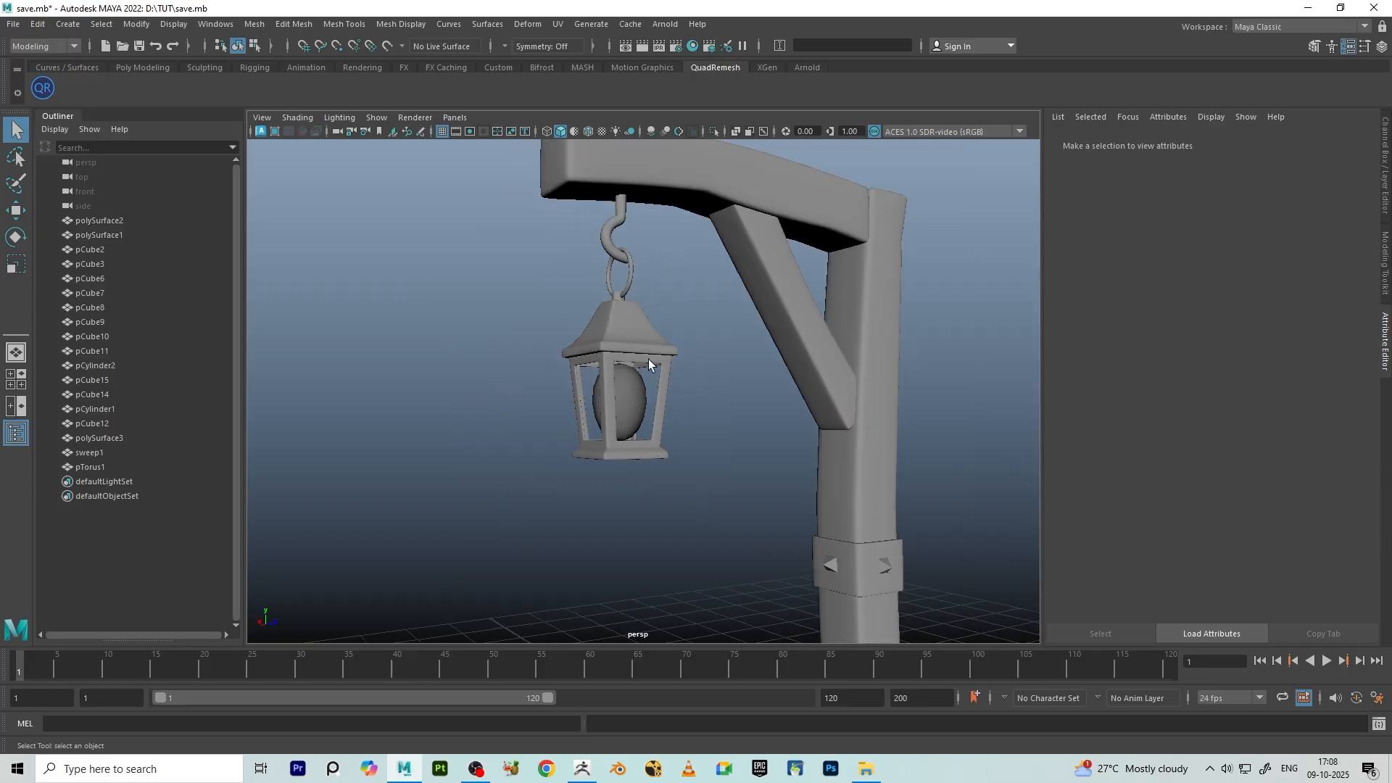
alt+drag(648, 358, 715, 394)
scroll(780, 327, down, 3)
scroll(632, 416, up, 5)
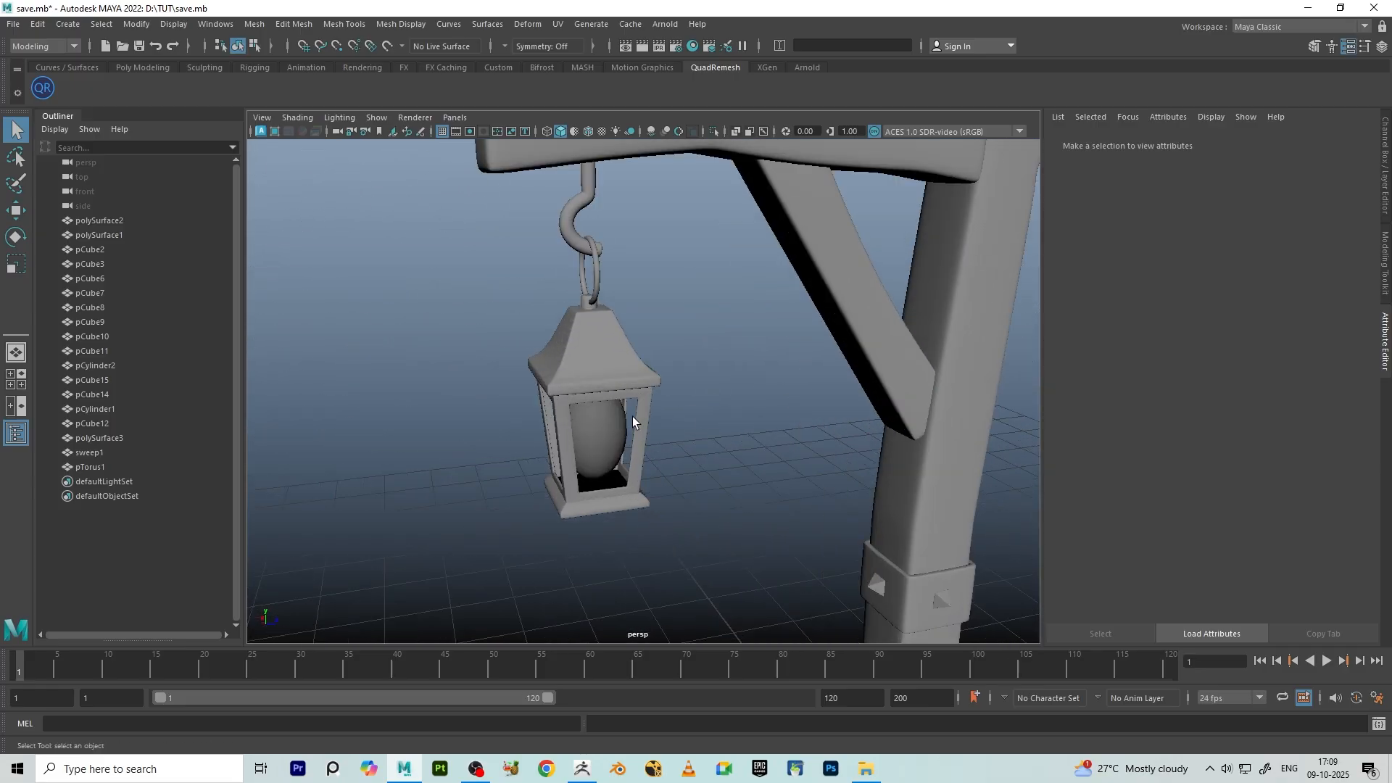
- Turn off smooth mesh preview on the lantern's glass panes only
click(632, 417)
scroll(594, 433, up, 3)
alt+drag(594, 433, 656, 397)
click(695, 414)
click(632, 387)
key(3)
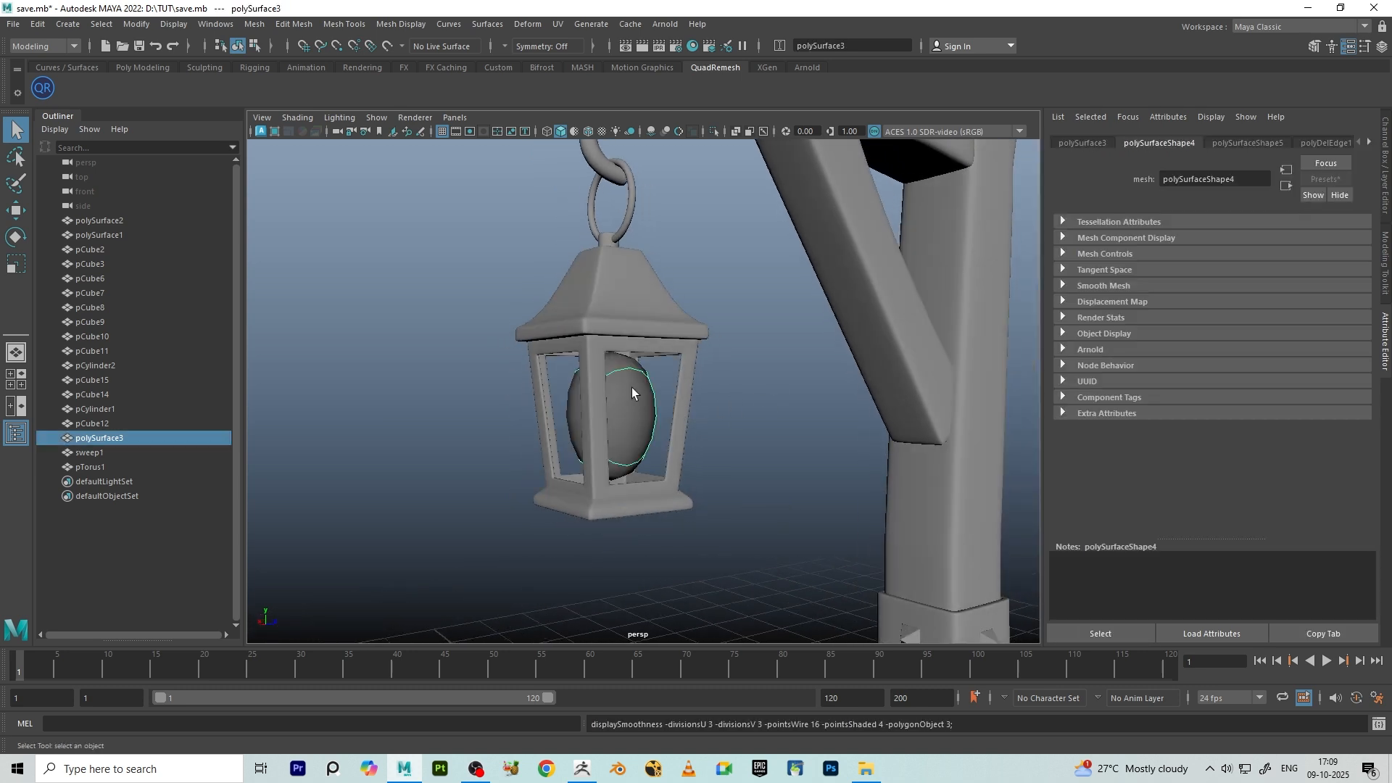
key(1)
click(761, 427)
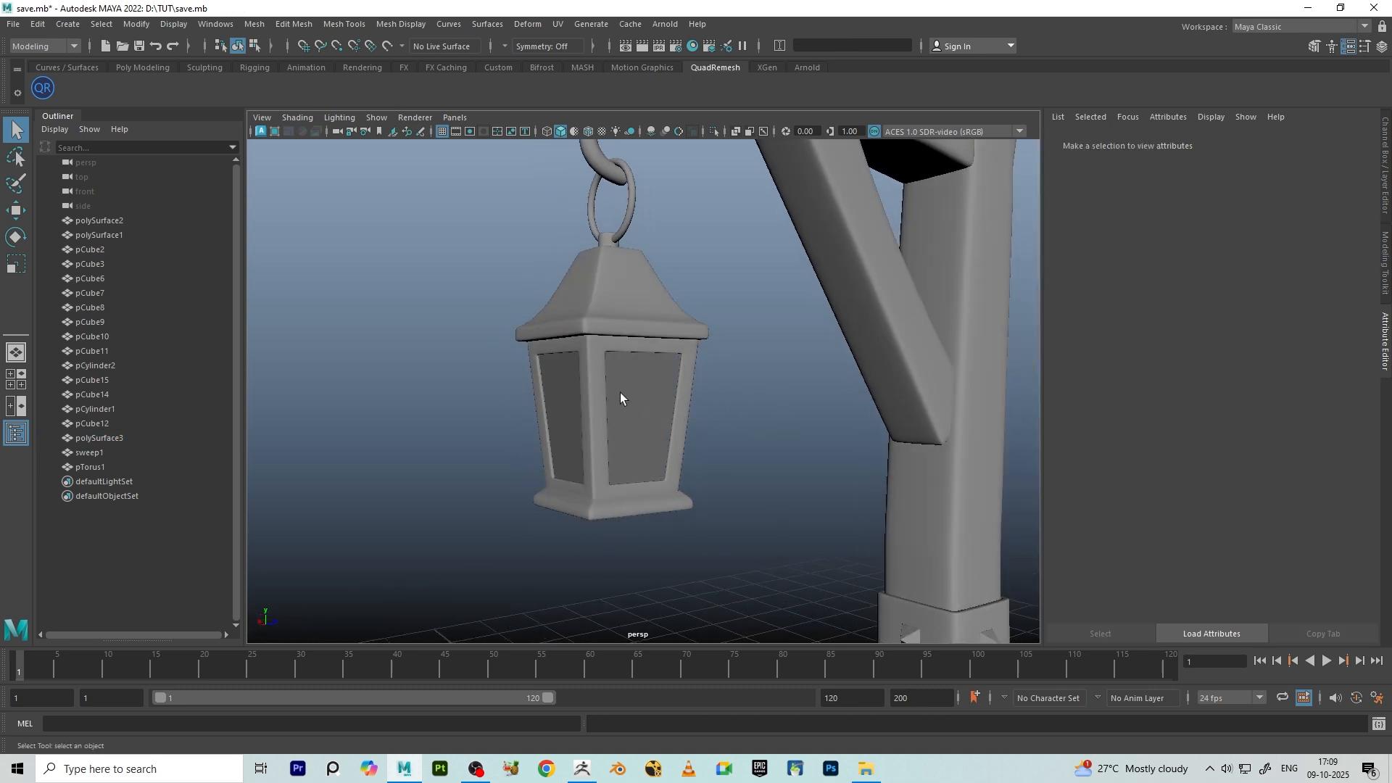
- Switch the glass panes' smooth mesh preview on and off again to compare their shape
click(620, 393)
key(3)
key(1)
scroll(784, 401, down, 5)
click(851, 380)
scroll(752, 400, down, 5)
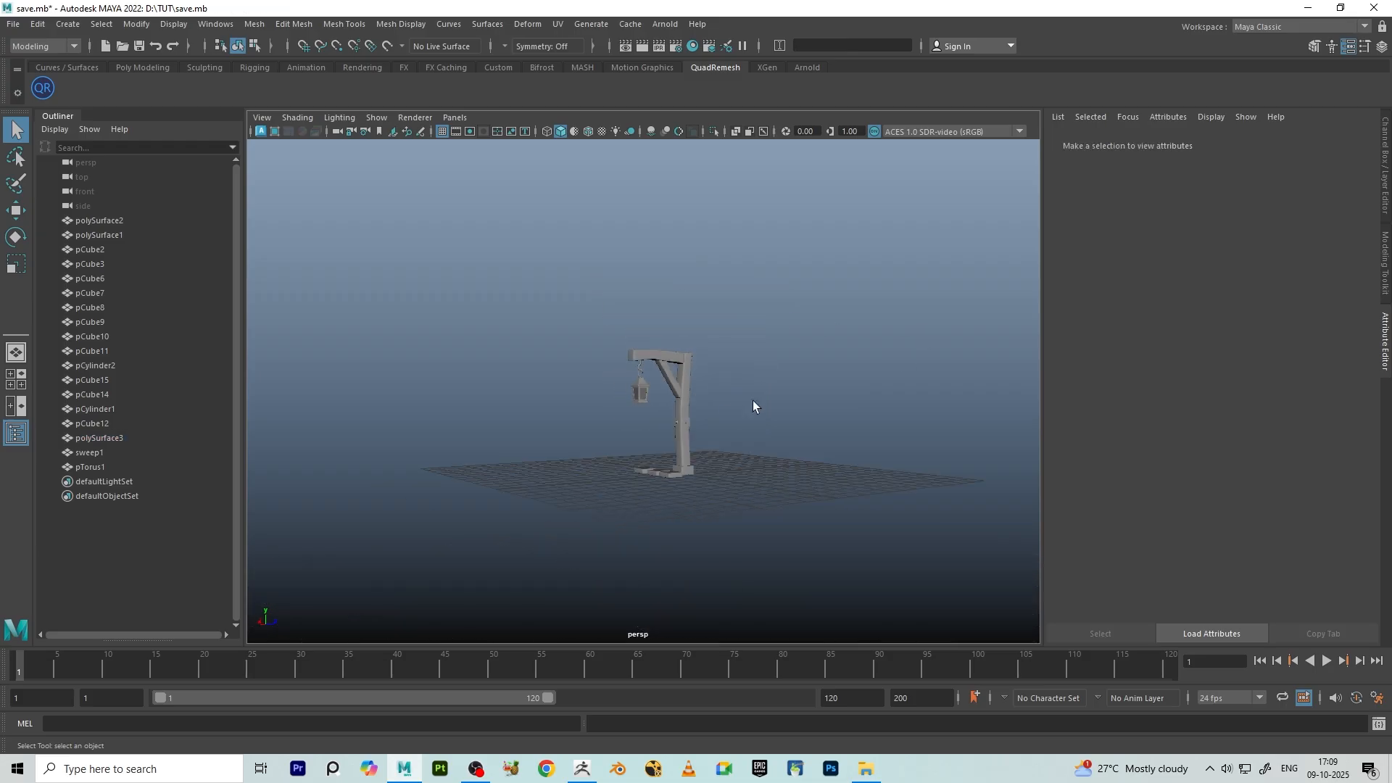
- Return every part of the lamp post, lantern and stepping stones to unsmoothed display
scroll(753, 400, up, 3)
alt+drag(753, 400, 713, 386)
drag(554, 265, 860, 594)
scroll(800, 335, up, 5)
alt+drag(803, 334, 749, 360)
key(1)
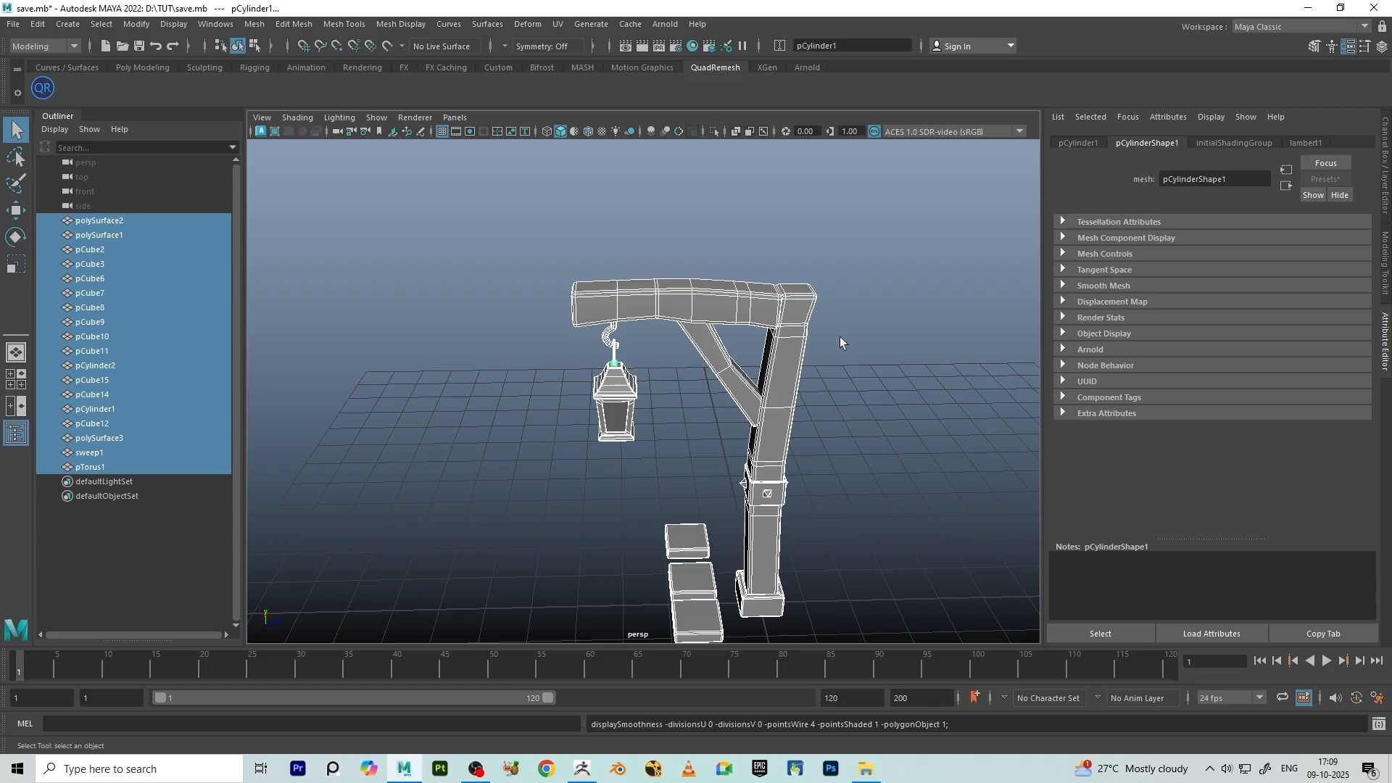
click(789, 265)
- Show the whole lamp post model with smooth mesh preview
alt+drag(789, 266, 878, 590)
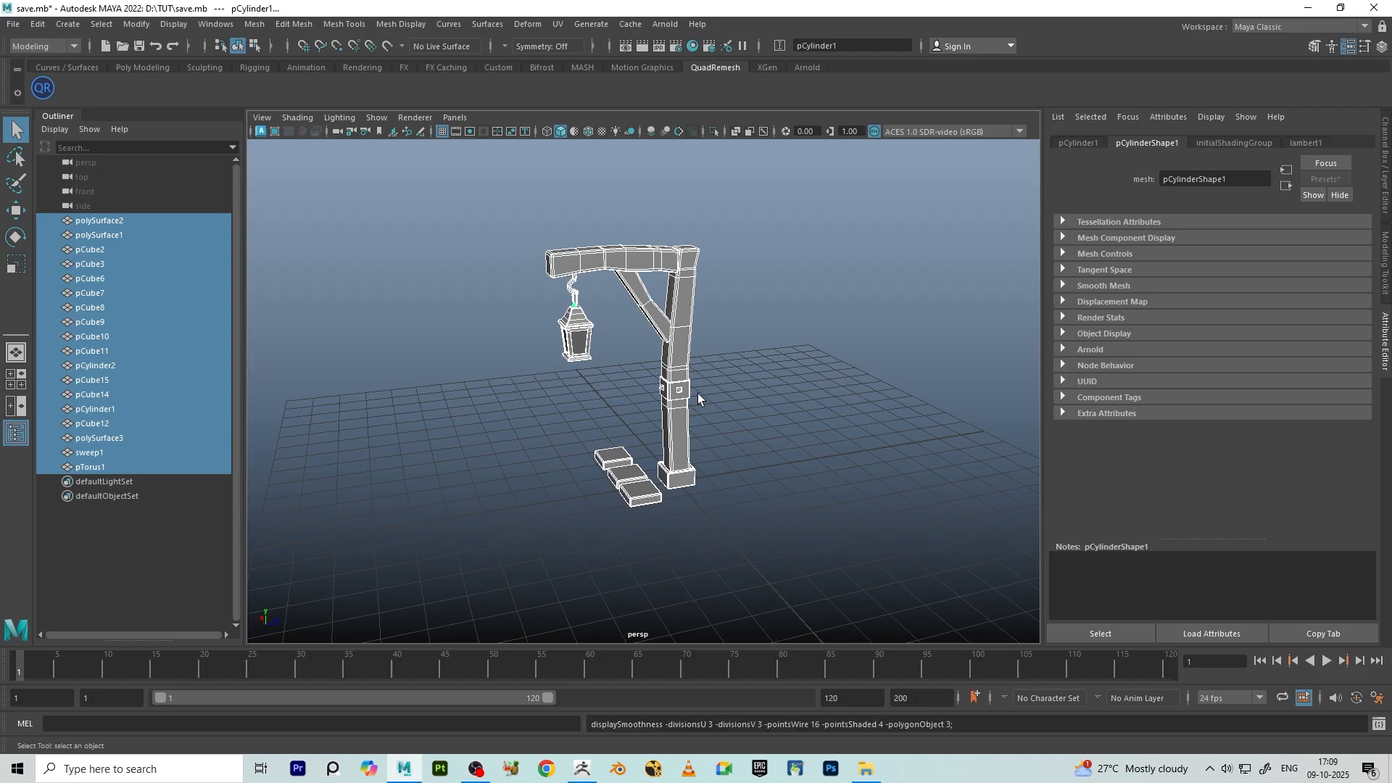
key(3)
click(756, 300)
alt+drag(756, 300, 722, 319)
- Switch the whole model back to unsmoothed display and locate the Smooth mesh command without applying it
drag(450, 202, 786, 529)
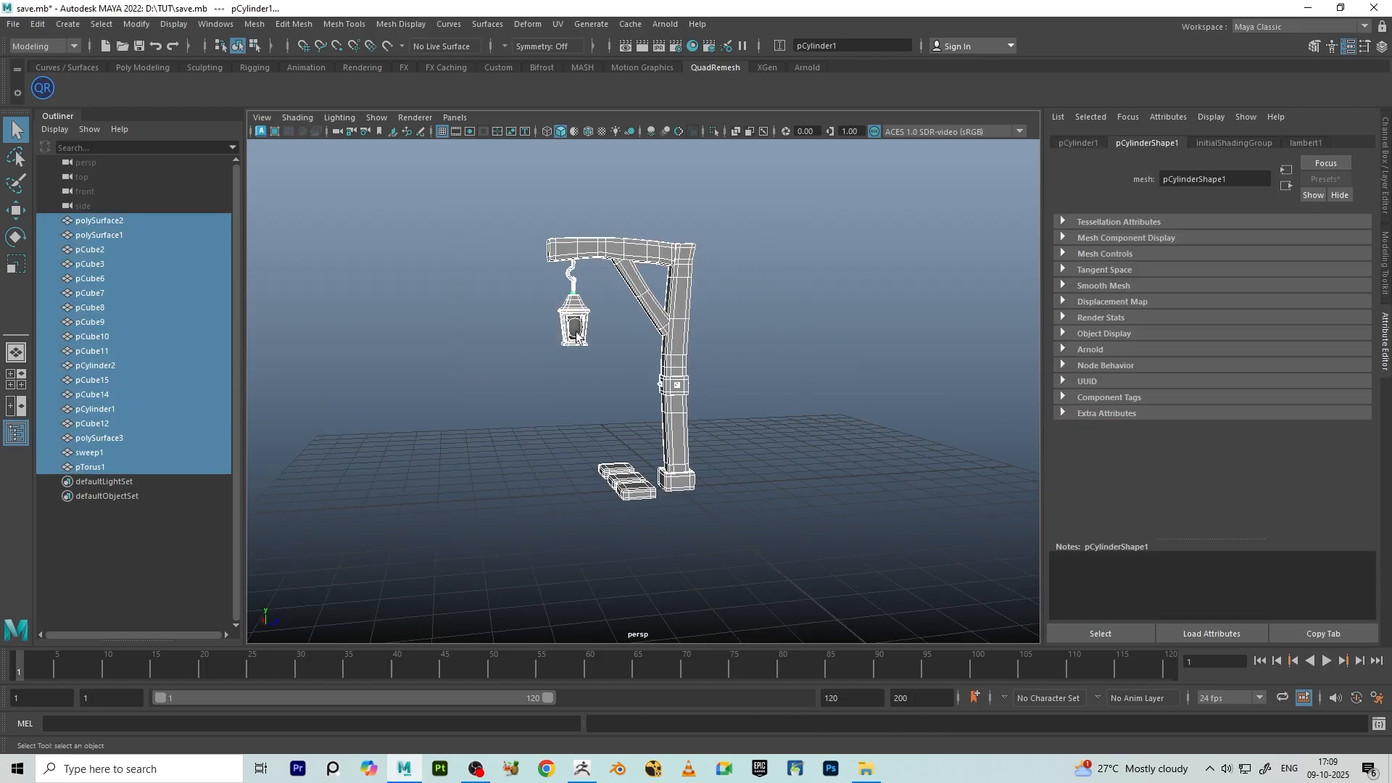
click(750, 251)
drag(496, 209, 917, 642)
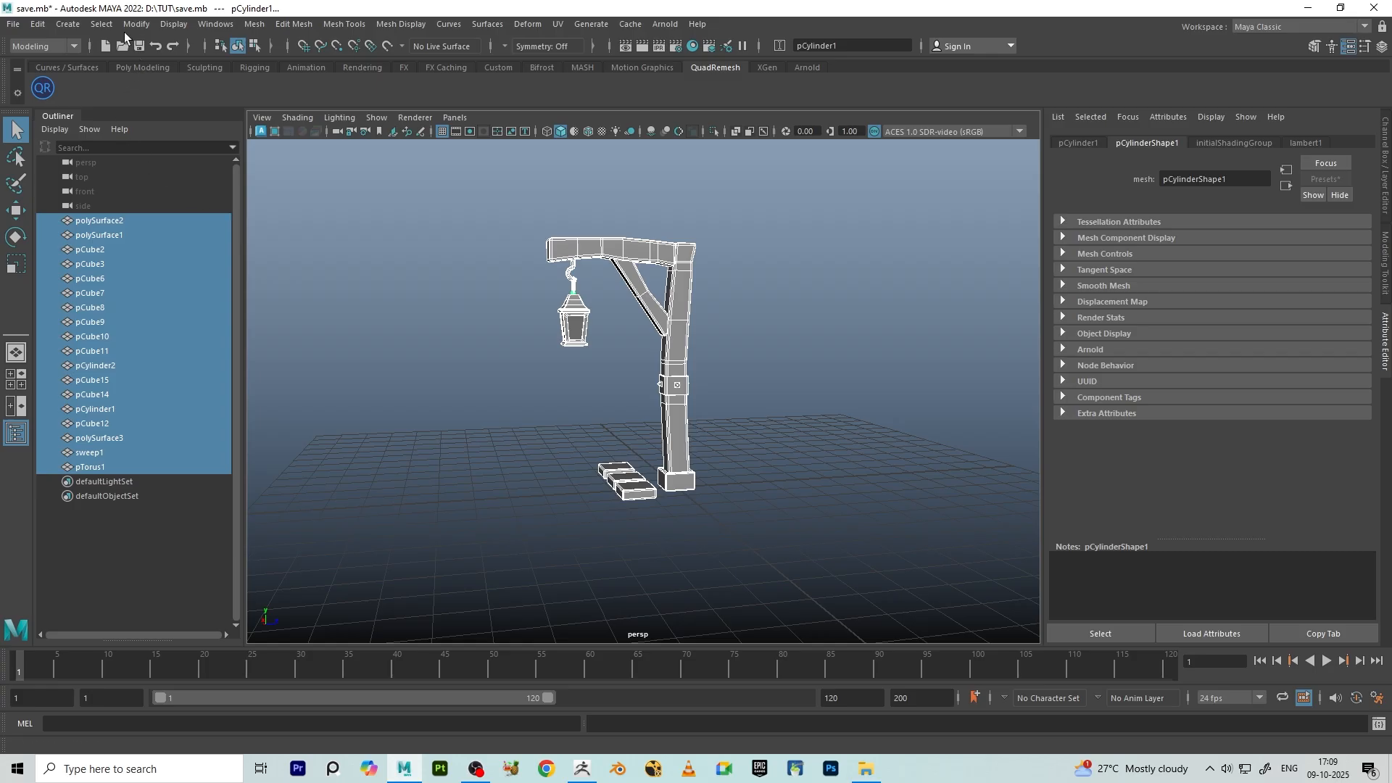
click(255, 24)
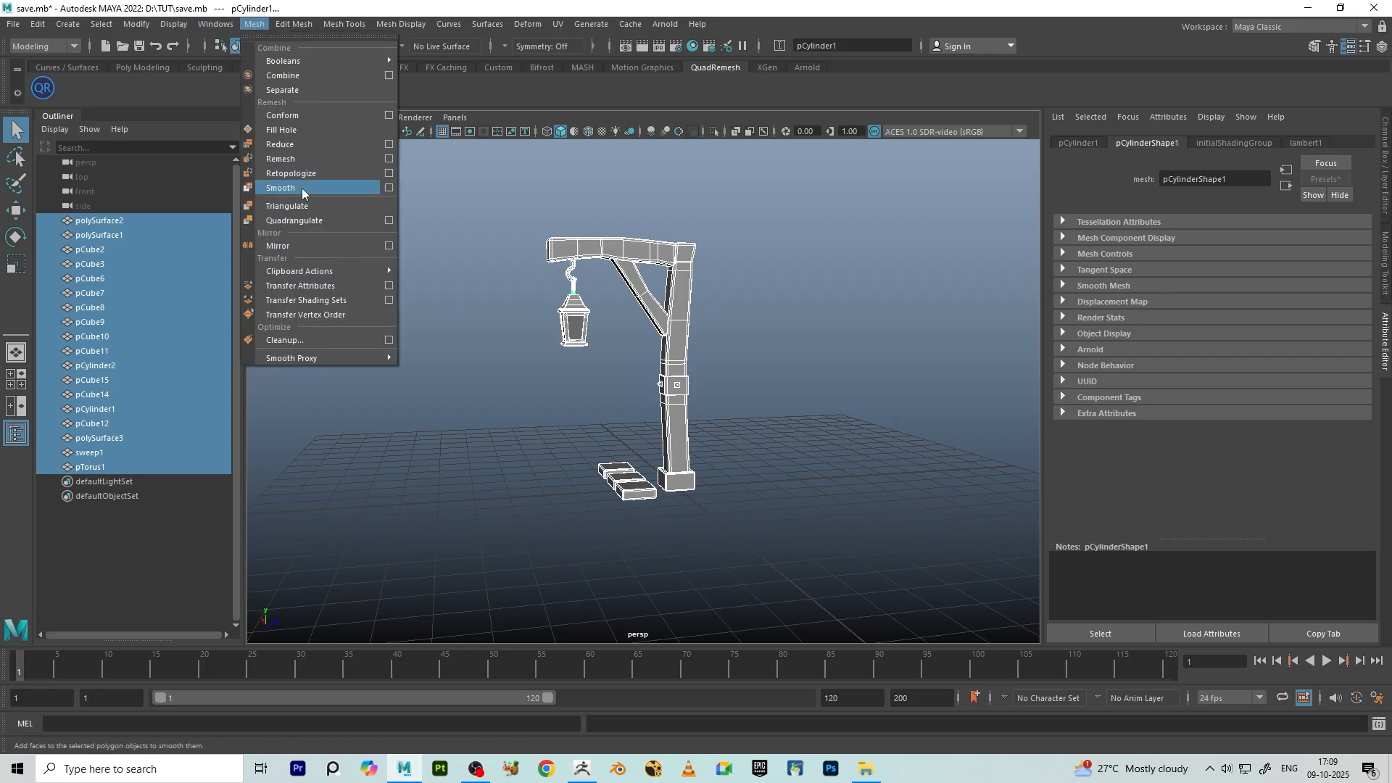
click(719, 287)
- Toggle smooth mesh preview on all objects for comparison and leave the model unsmoothed
scroll(701, 306, up, 4)
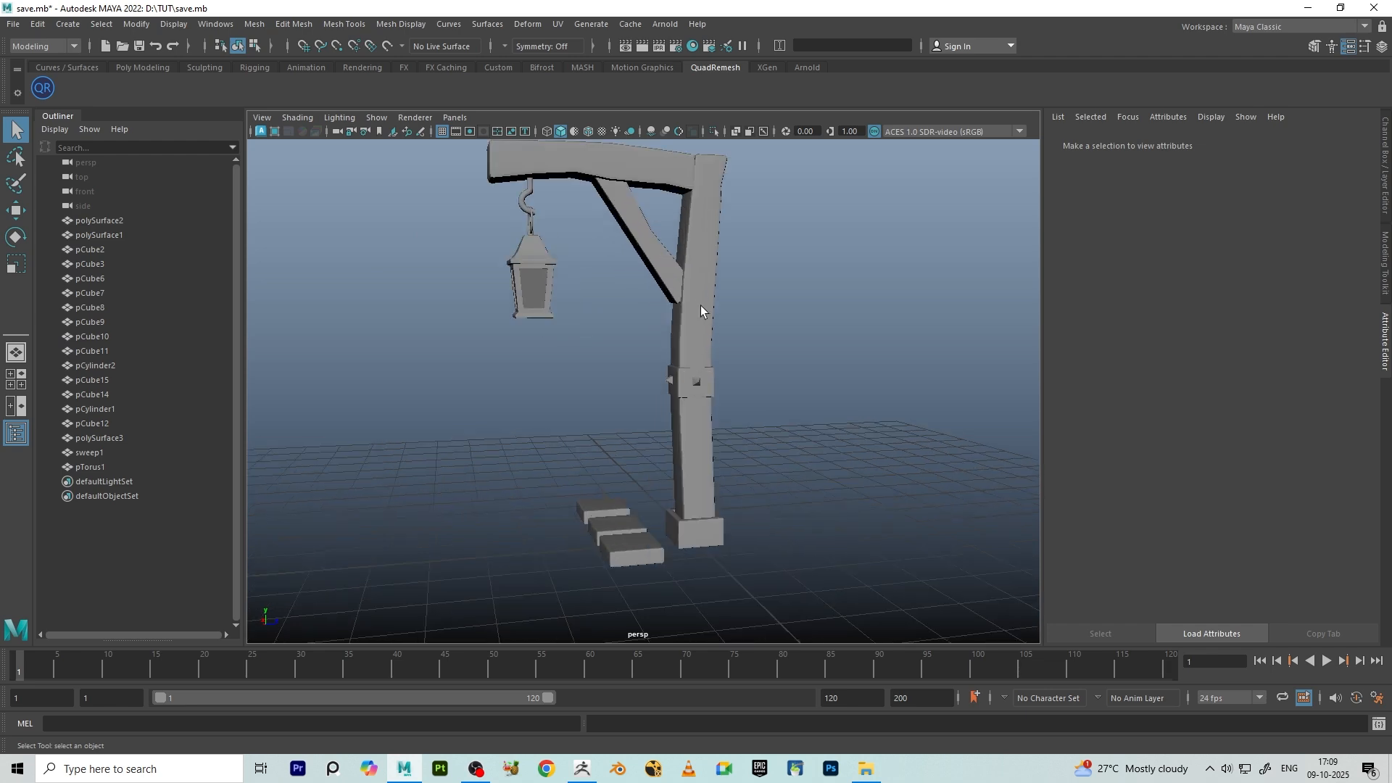
scroll(701, 306, down, 6)
drag(395, 207, 801, 462)
scroll(734, 326, up, 2)
alt+middle_drag(734, 326, 720, 368)
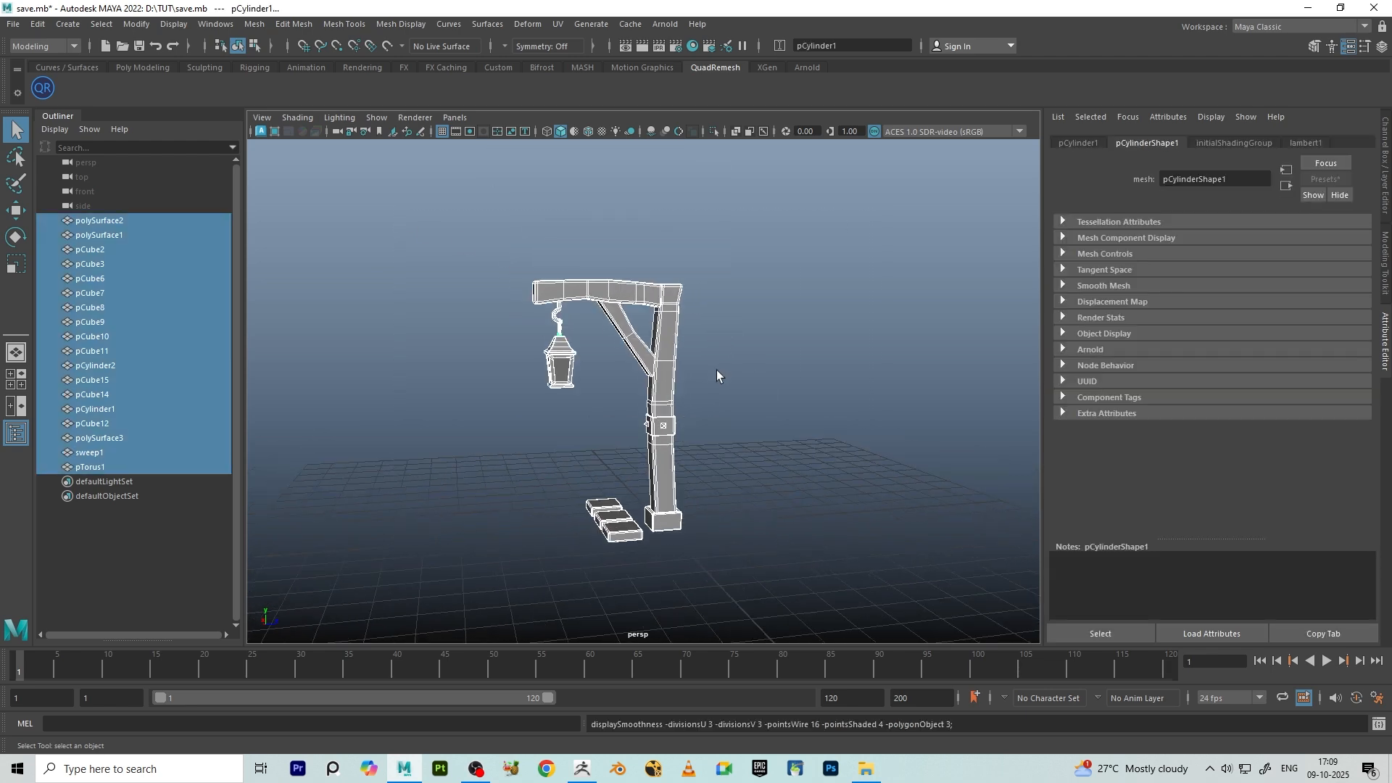
alt+drag(717, 370, 681, 416)
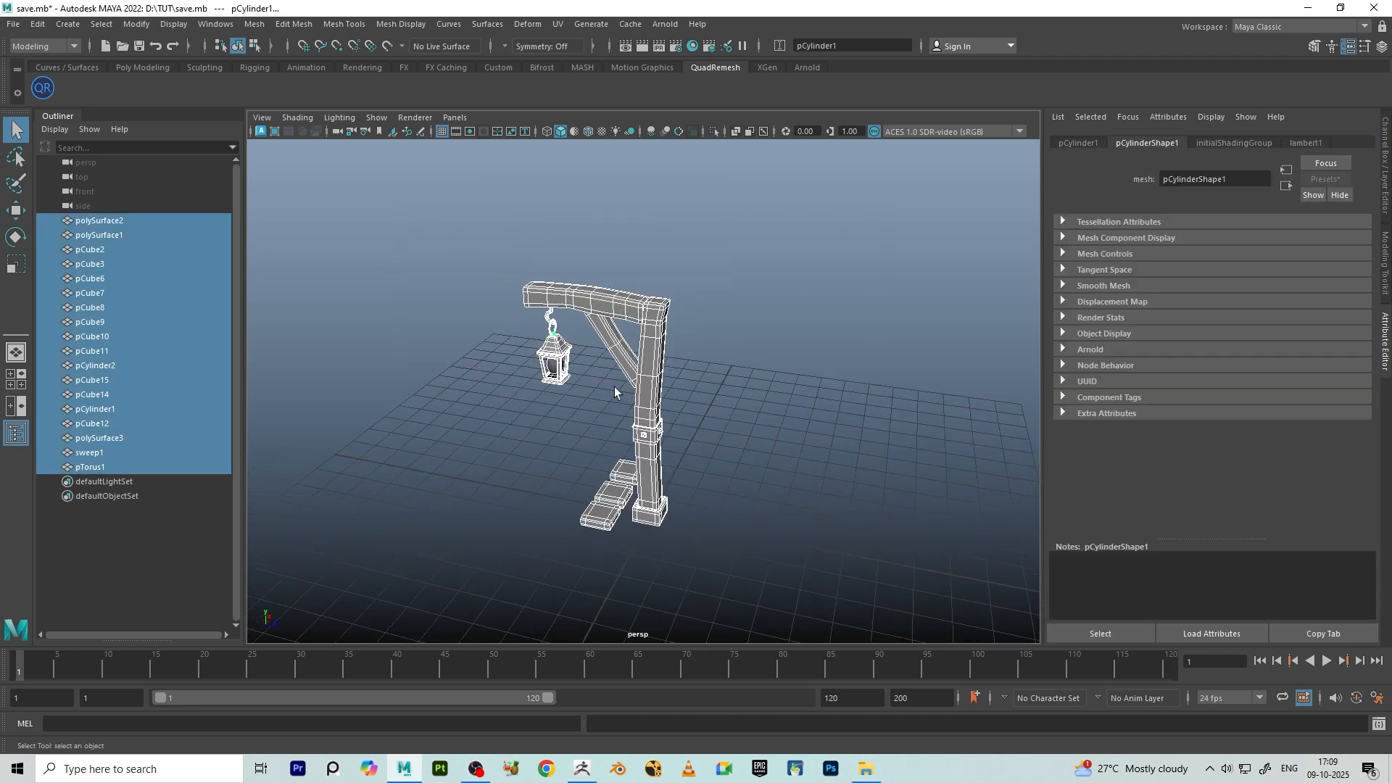
click(690, 358)
alt+drag(755, 341, 716, 343)
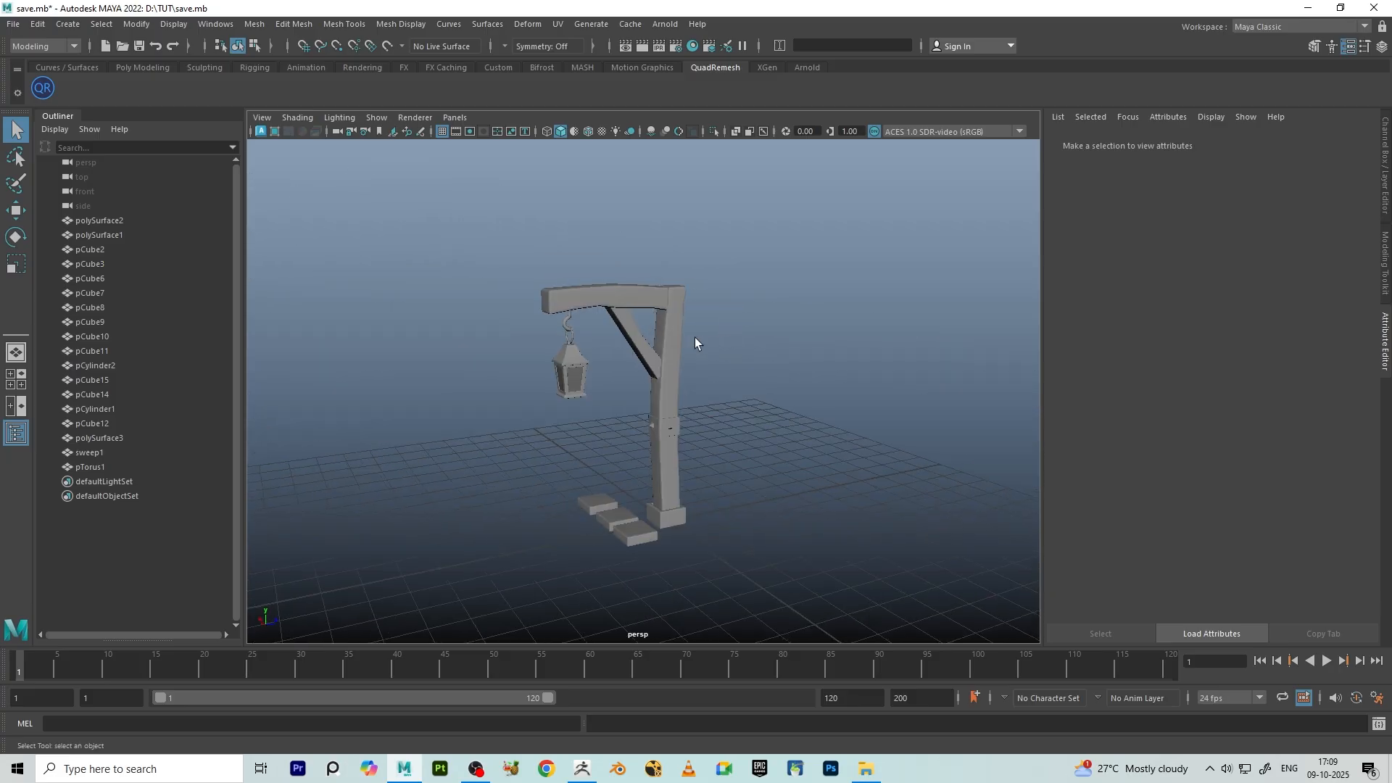
- Select the whole lamp post model and export the selection to the Desktop as an FBX named base_model
alt+right_drag(709, 352, 638, 389)
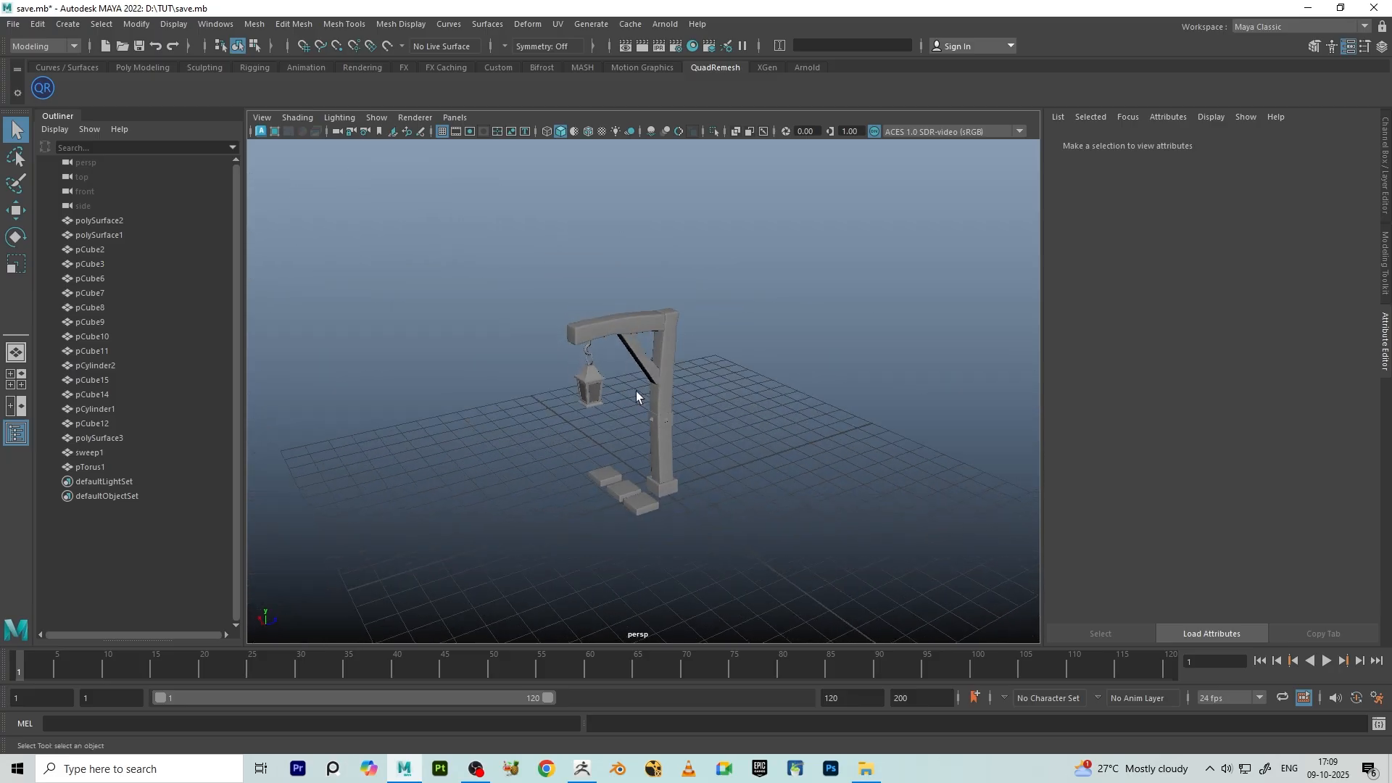
drag(517, 274, 847, 540)
click(14, 24)
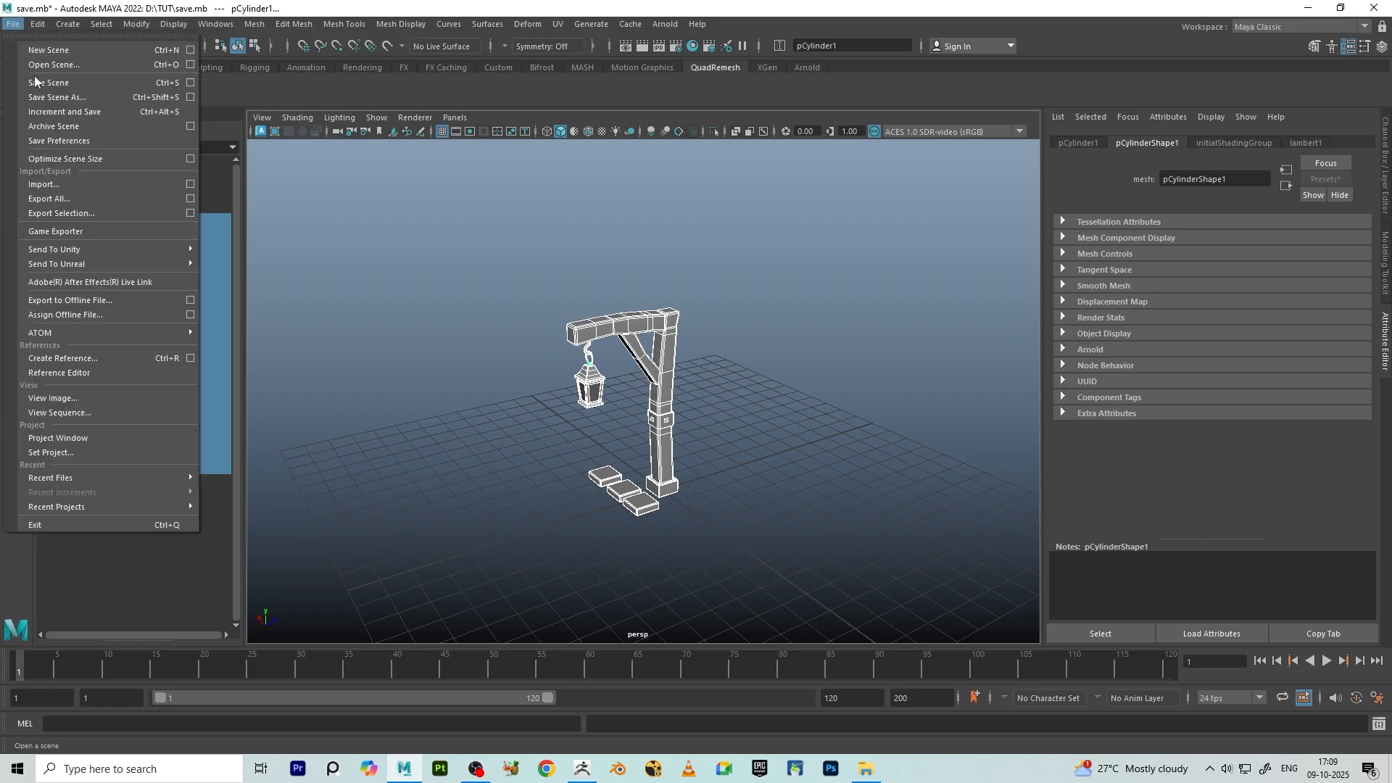
click(84, 213)
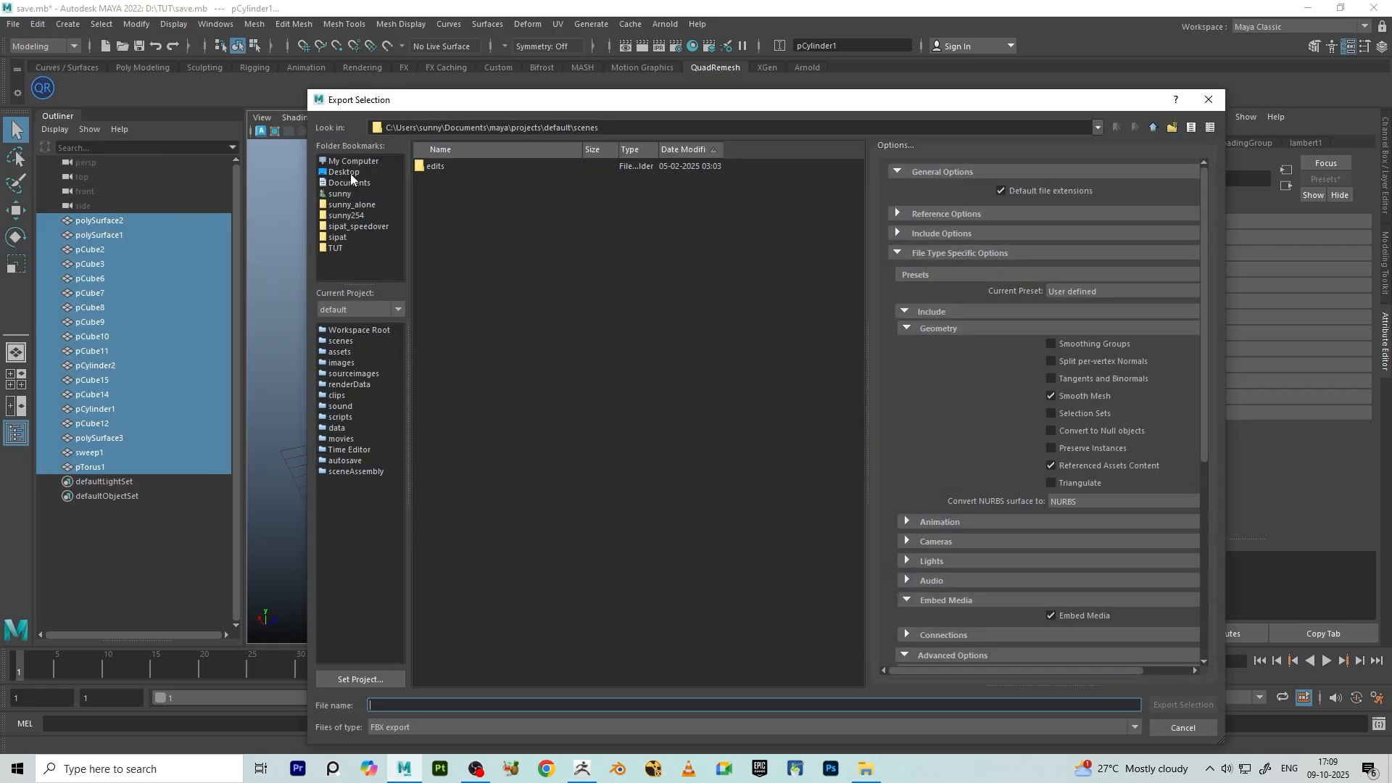
click(351, 172)
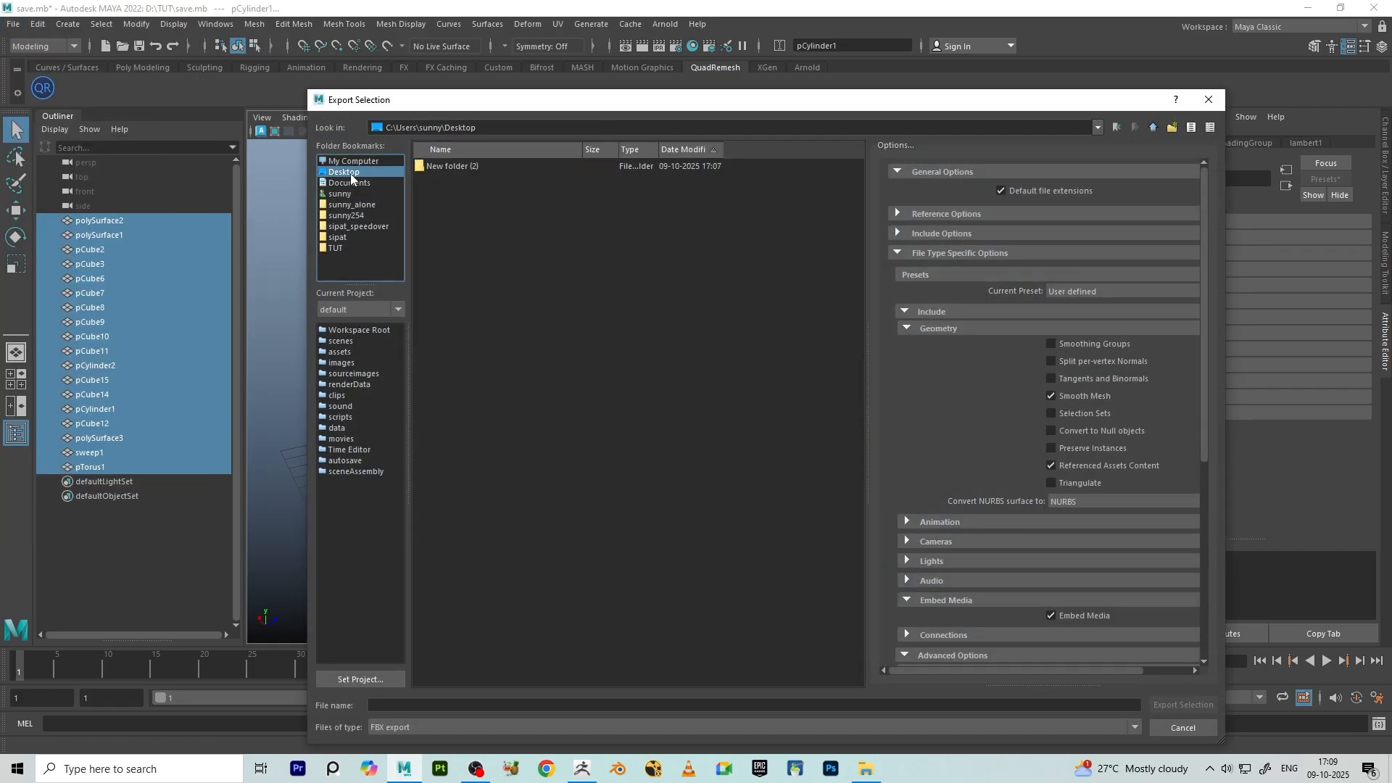
click(495, 702)
text(base_model)
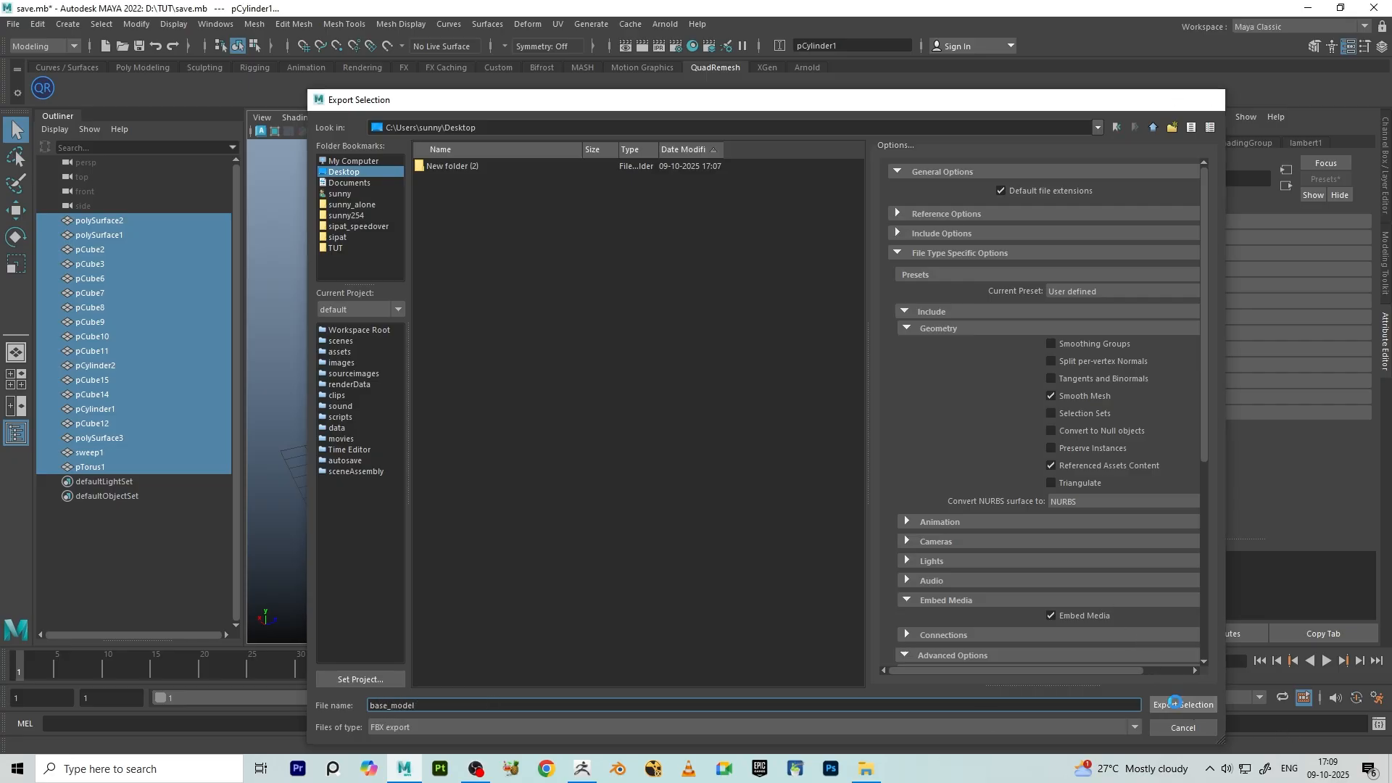
key(Return)
- Close Maya with the scene changes saved, and switch to ZBrush with LightBox hidden
key(alt+F4)
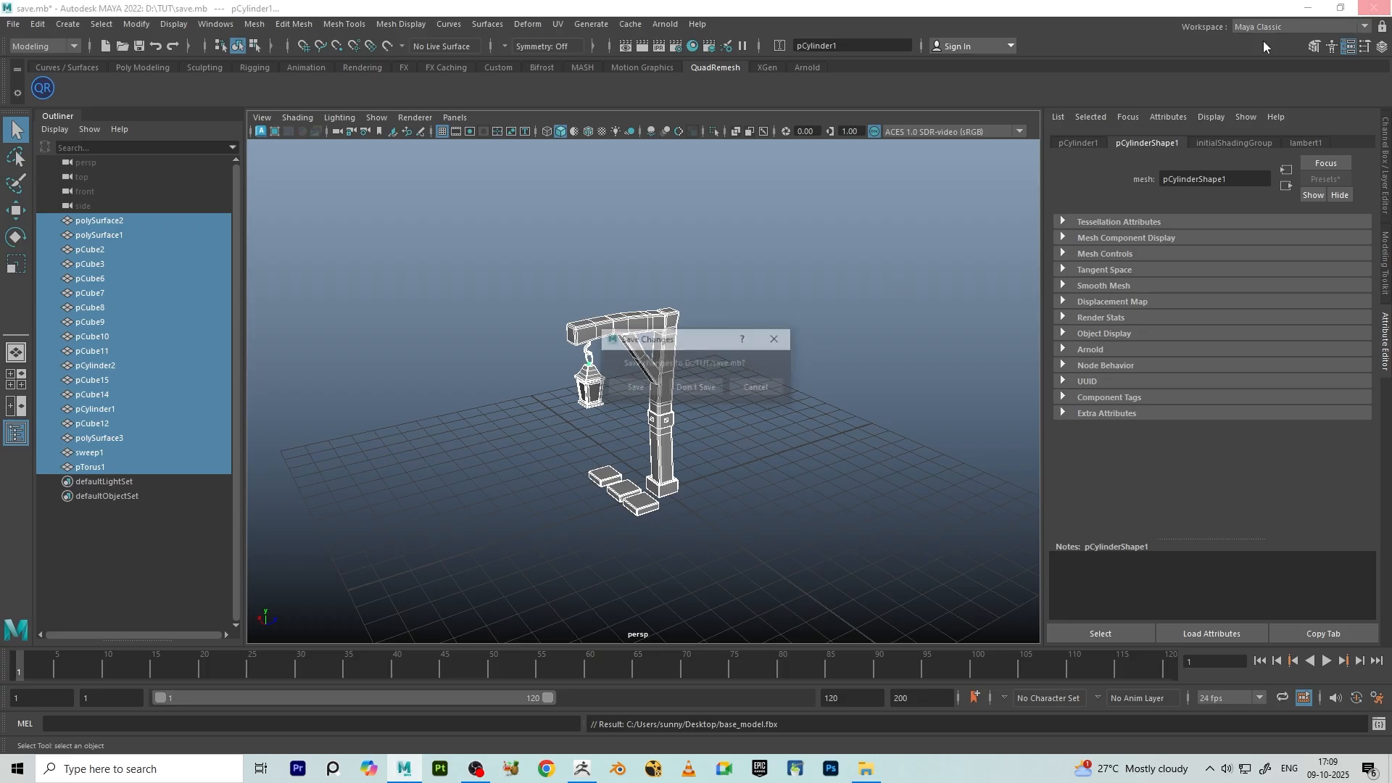
click(628, 390)
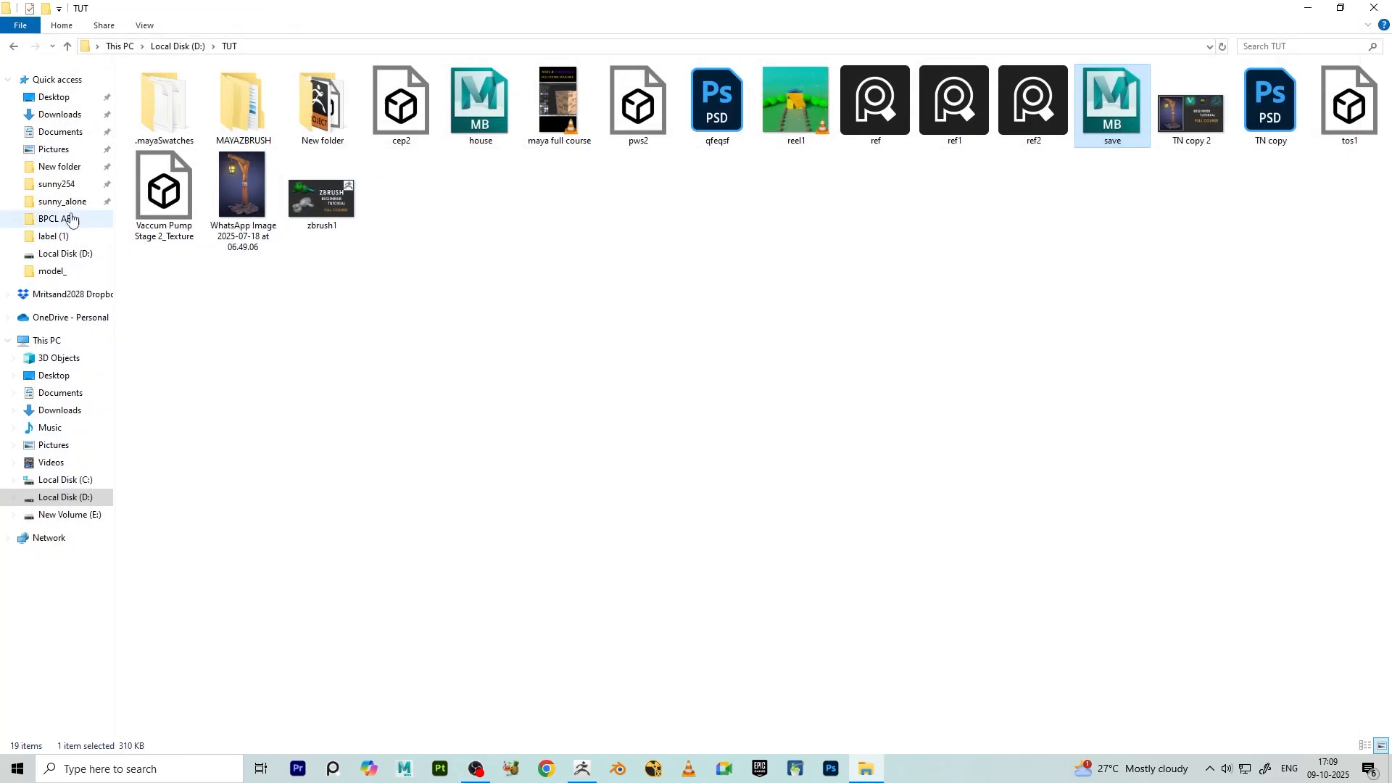
click(582, 769)
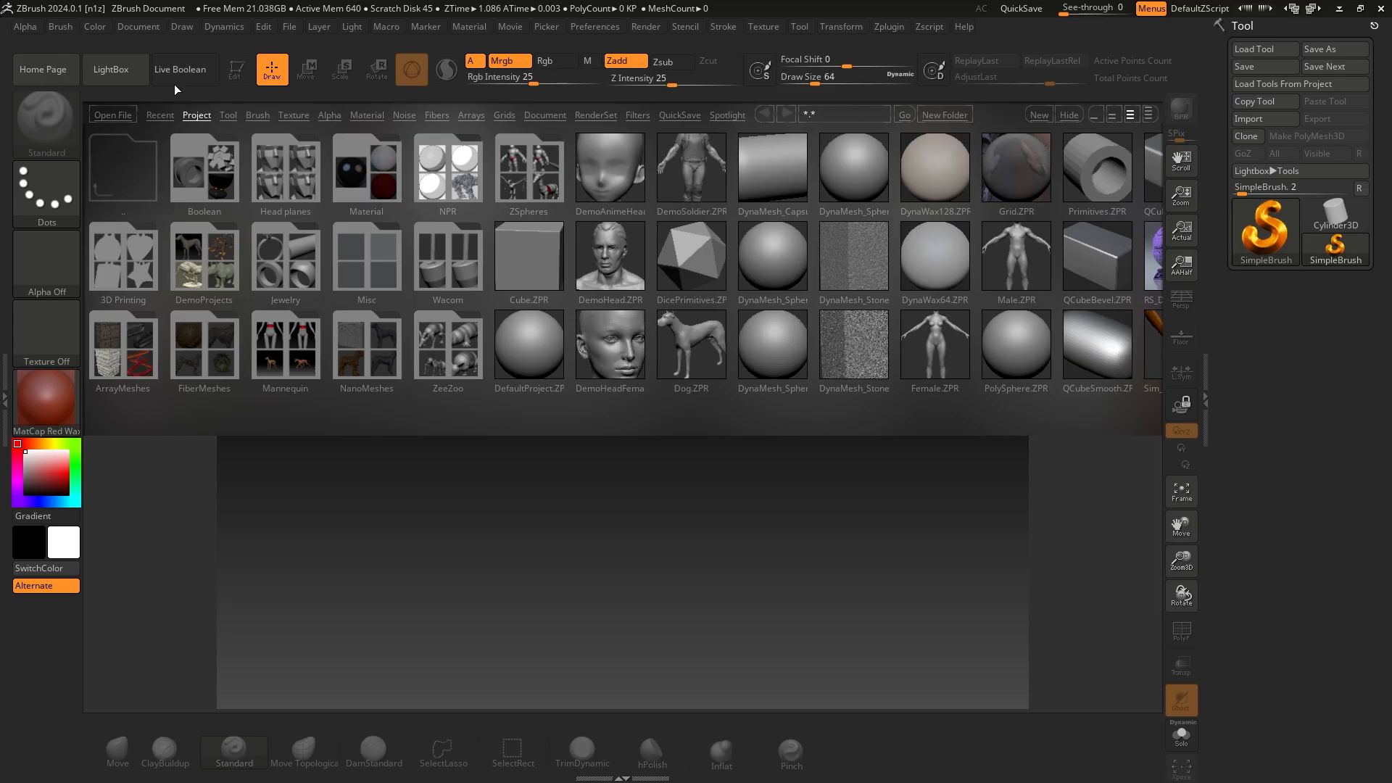
click(108, 70)
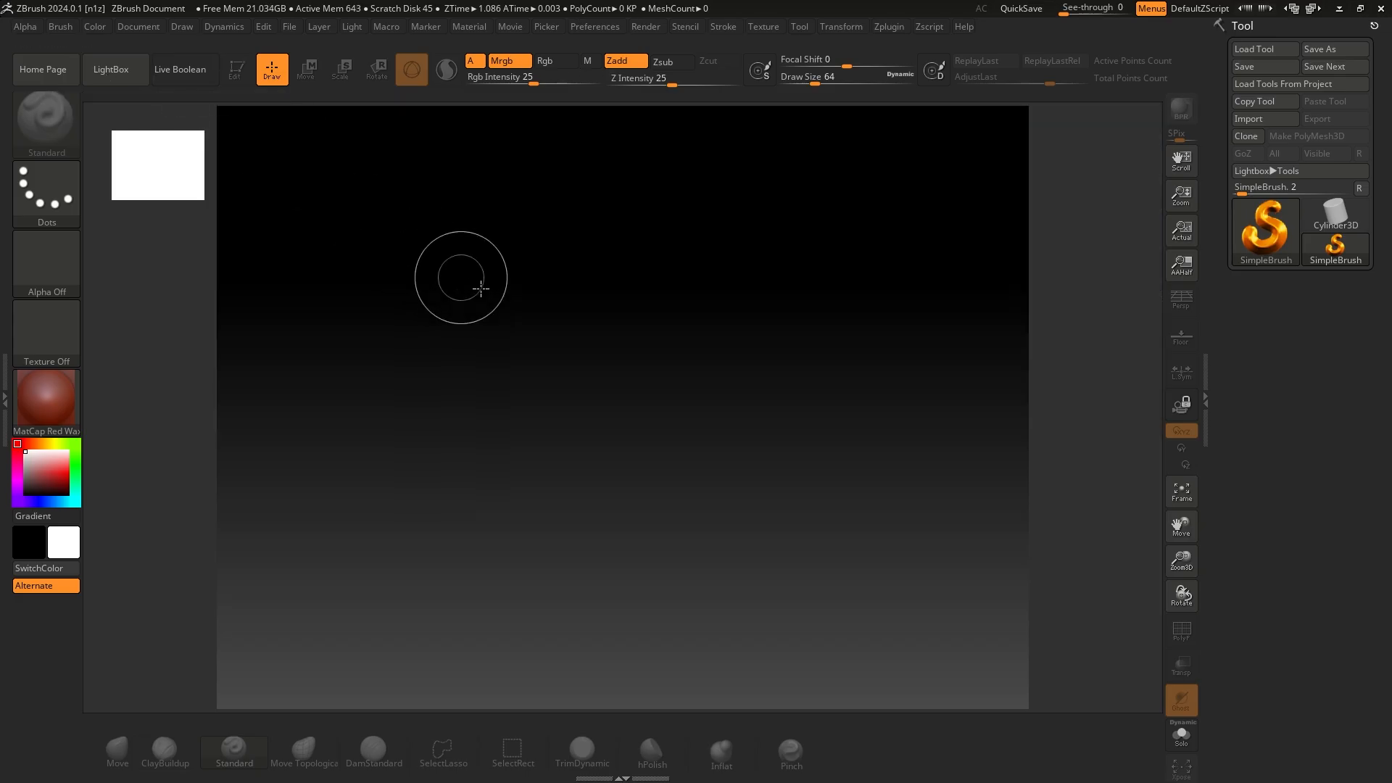
- Import the base_model file from the Desktop as a new mesh, accepting the import options
click(1251, 120)
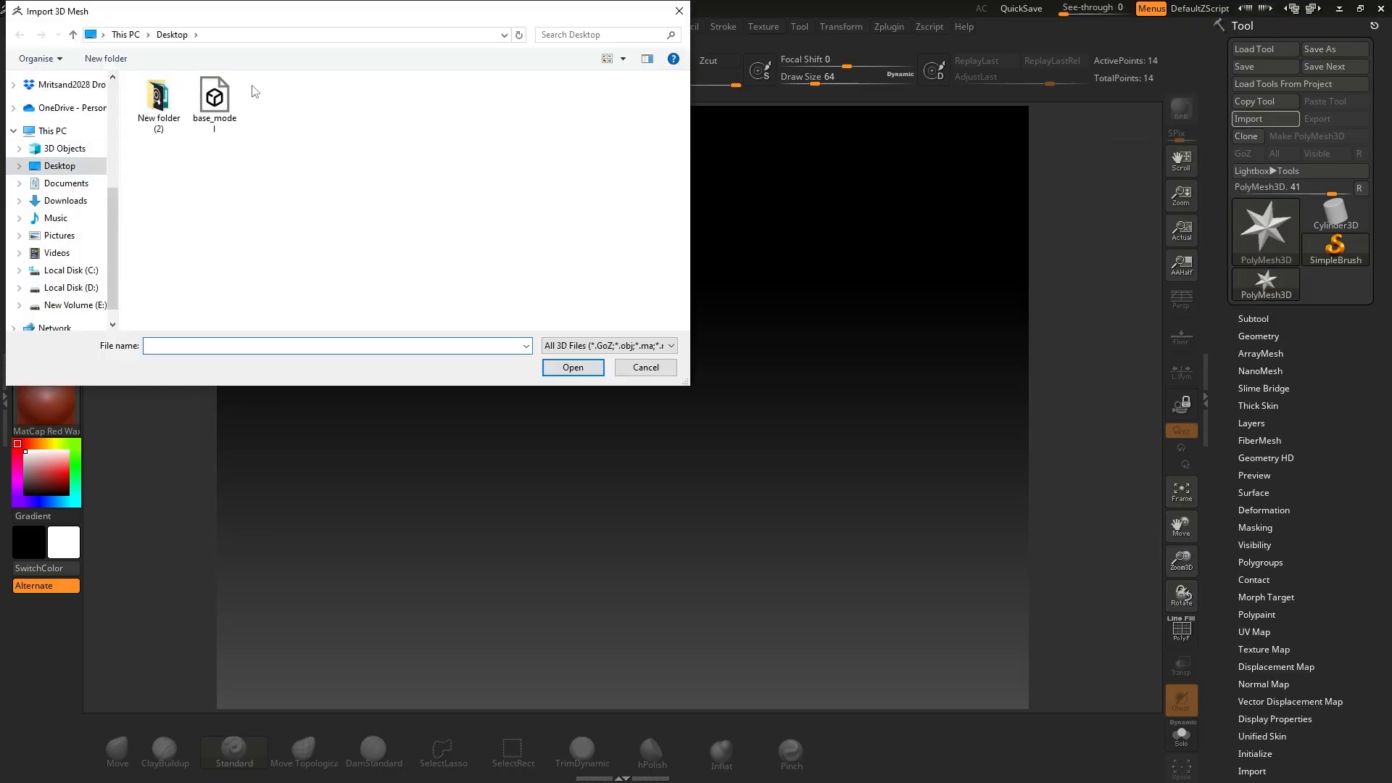
click(218, 100)
click(579, 370)
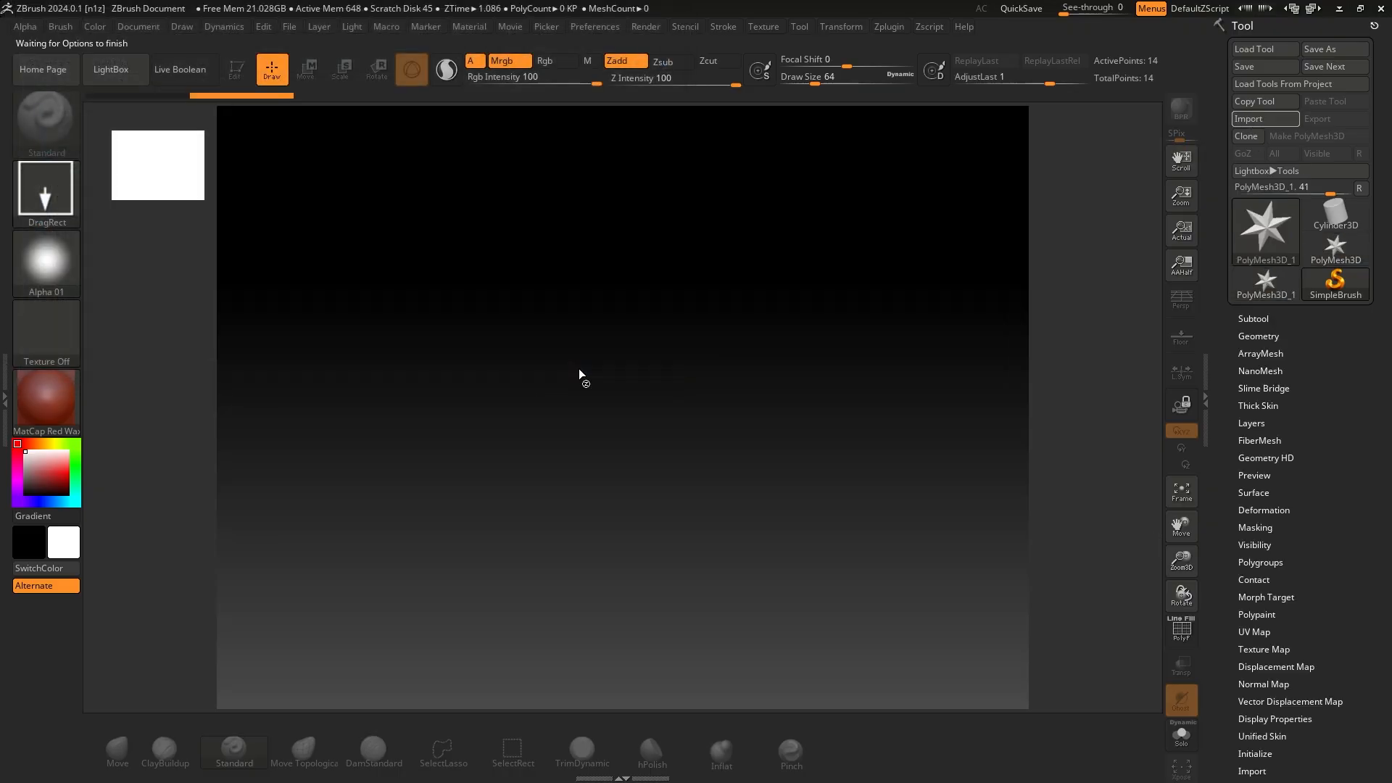
click(656, 544)
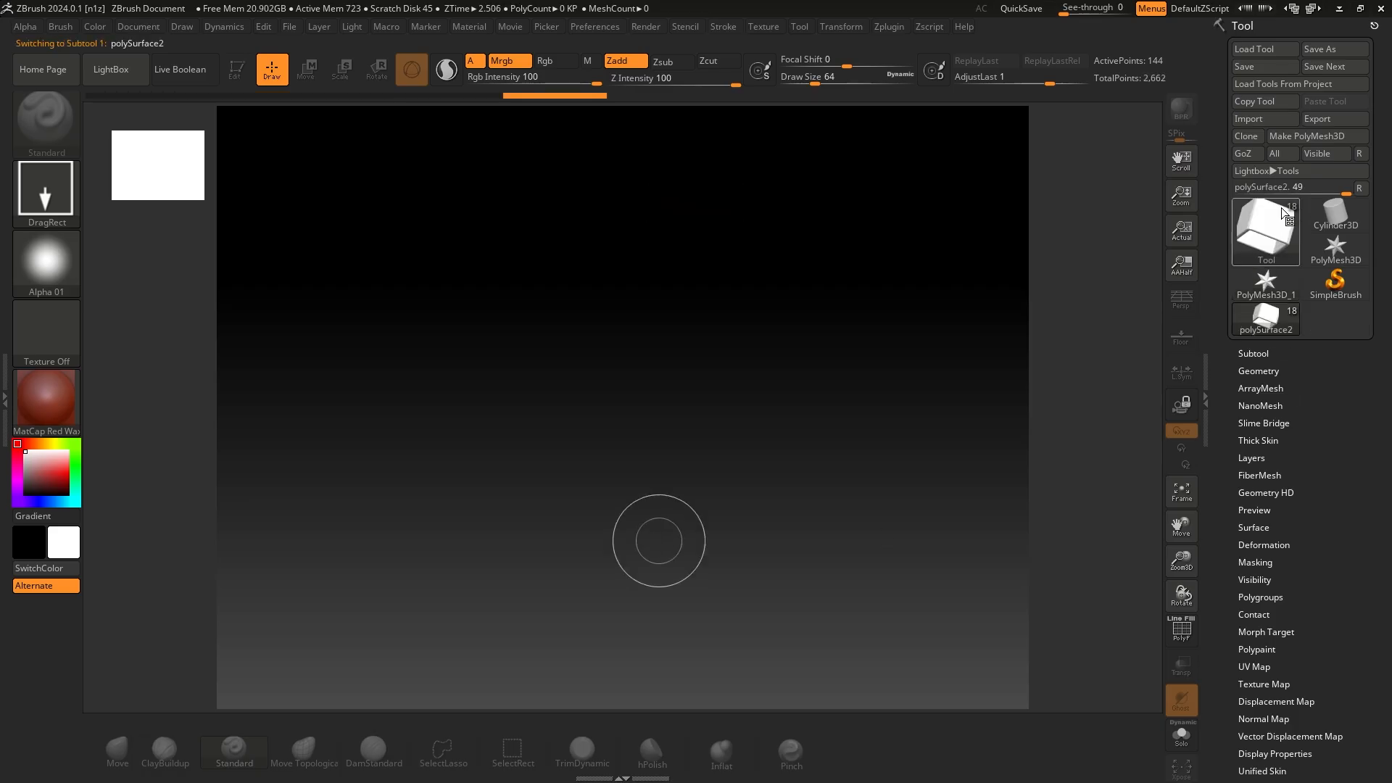
- Draw the imported lamp post on the canvas and turn on Edit mode
mouse_move(1296, 205)
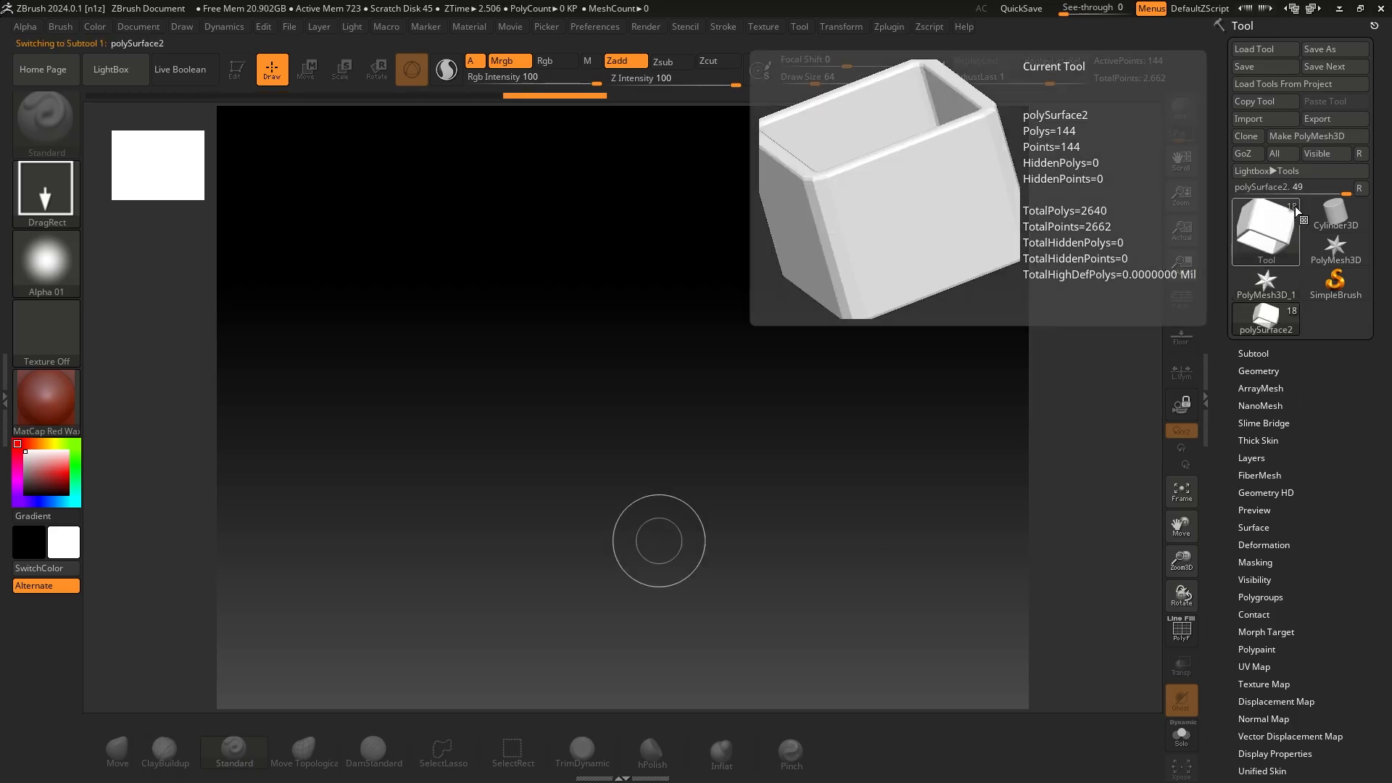
drag(609, 459, 618, 684)
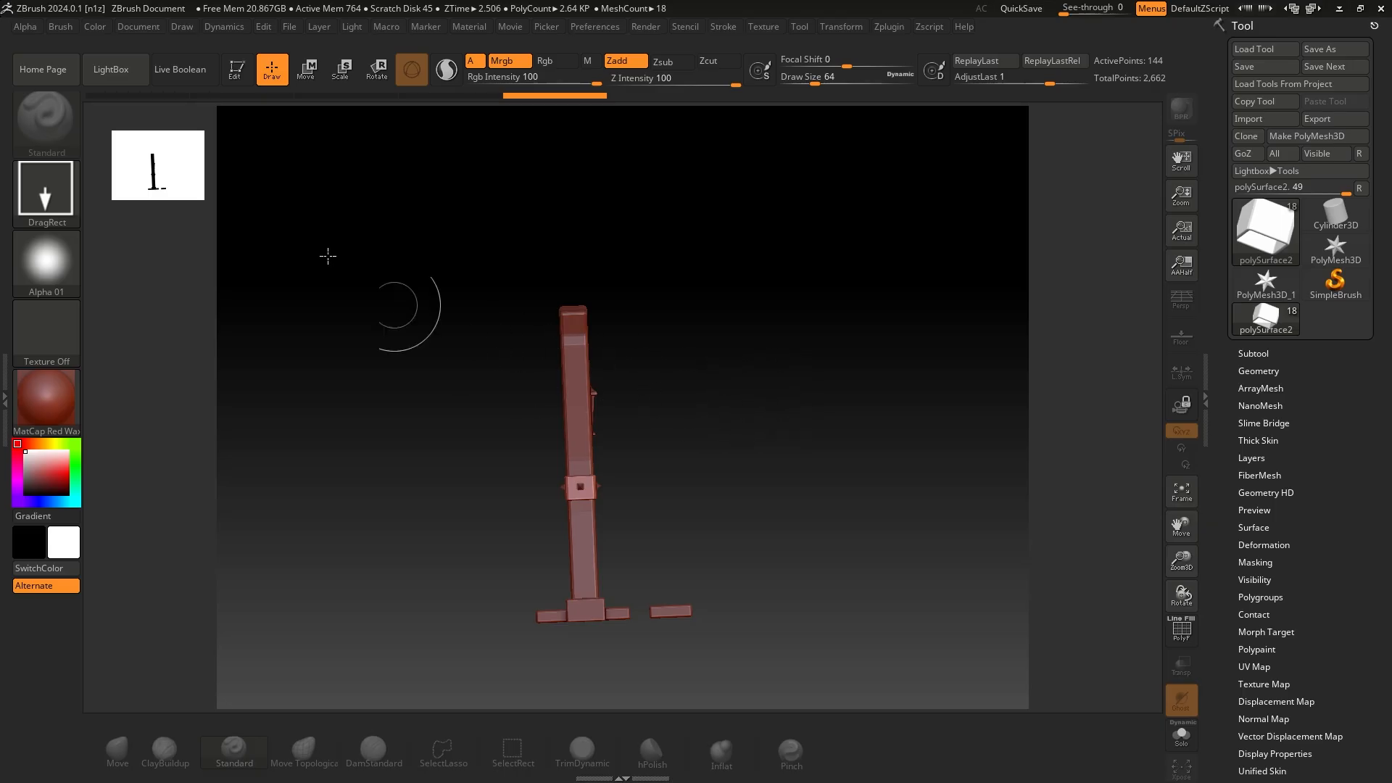
click(240, 70)
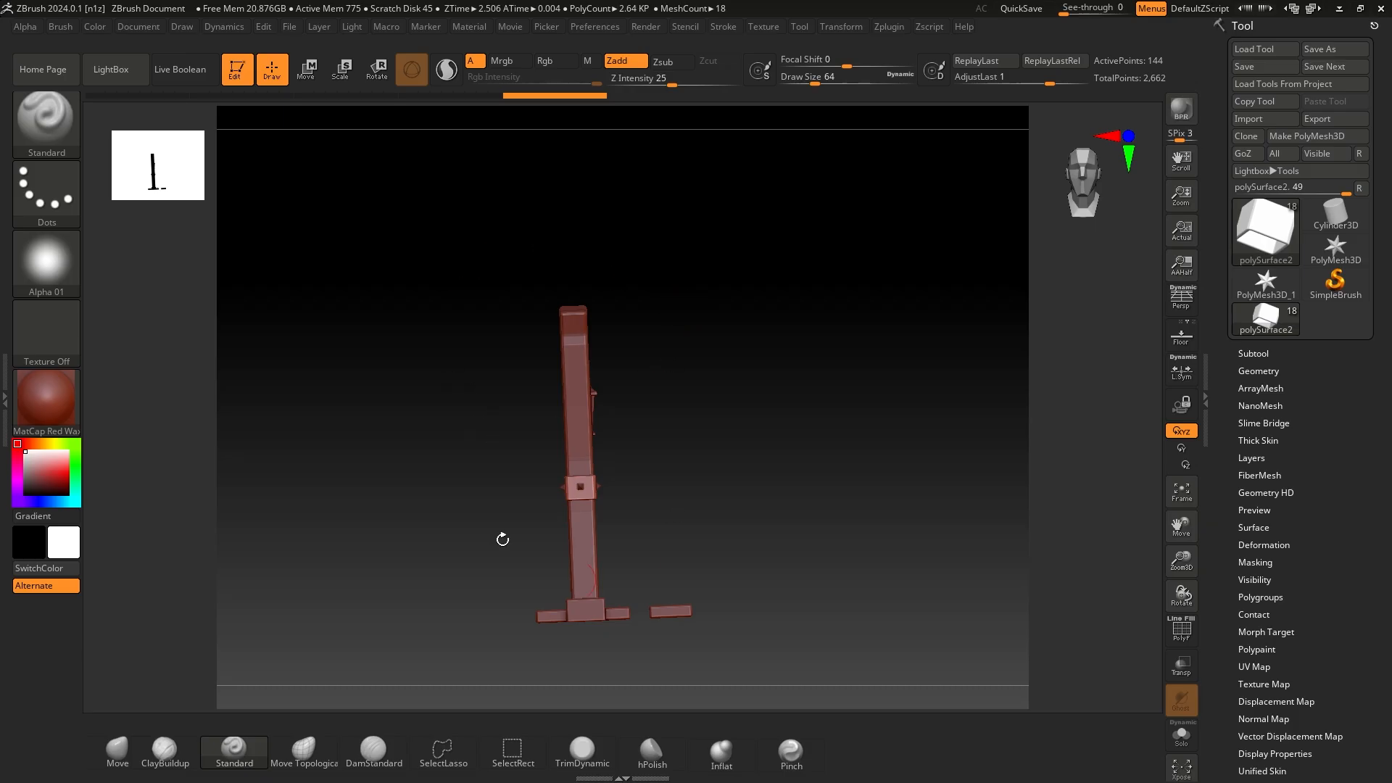
drag(719, 404, 731, 335)
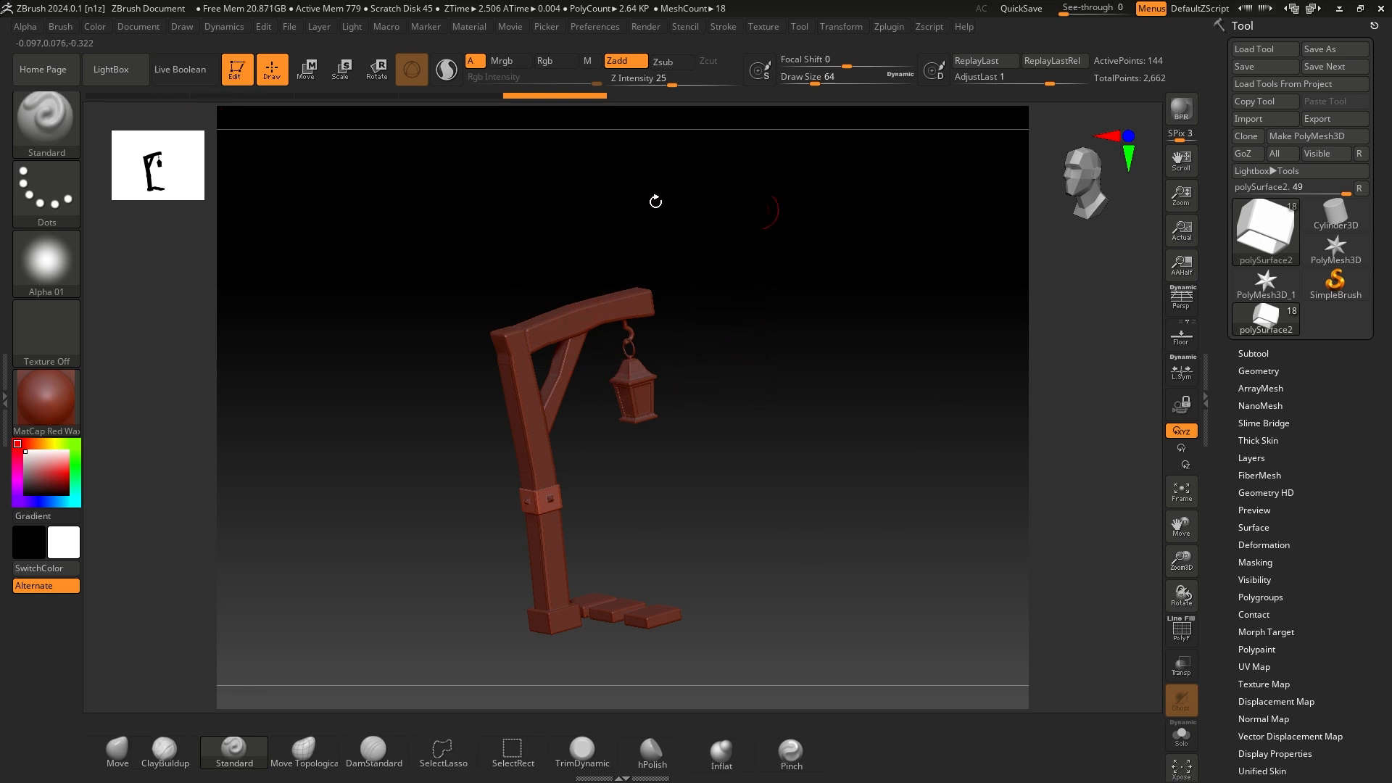
- Examine the upper part of the lamp post from several angles, including the beam, brace and hanging lantern
click(603, 28)
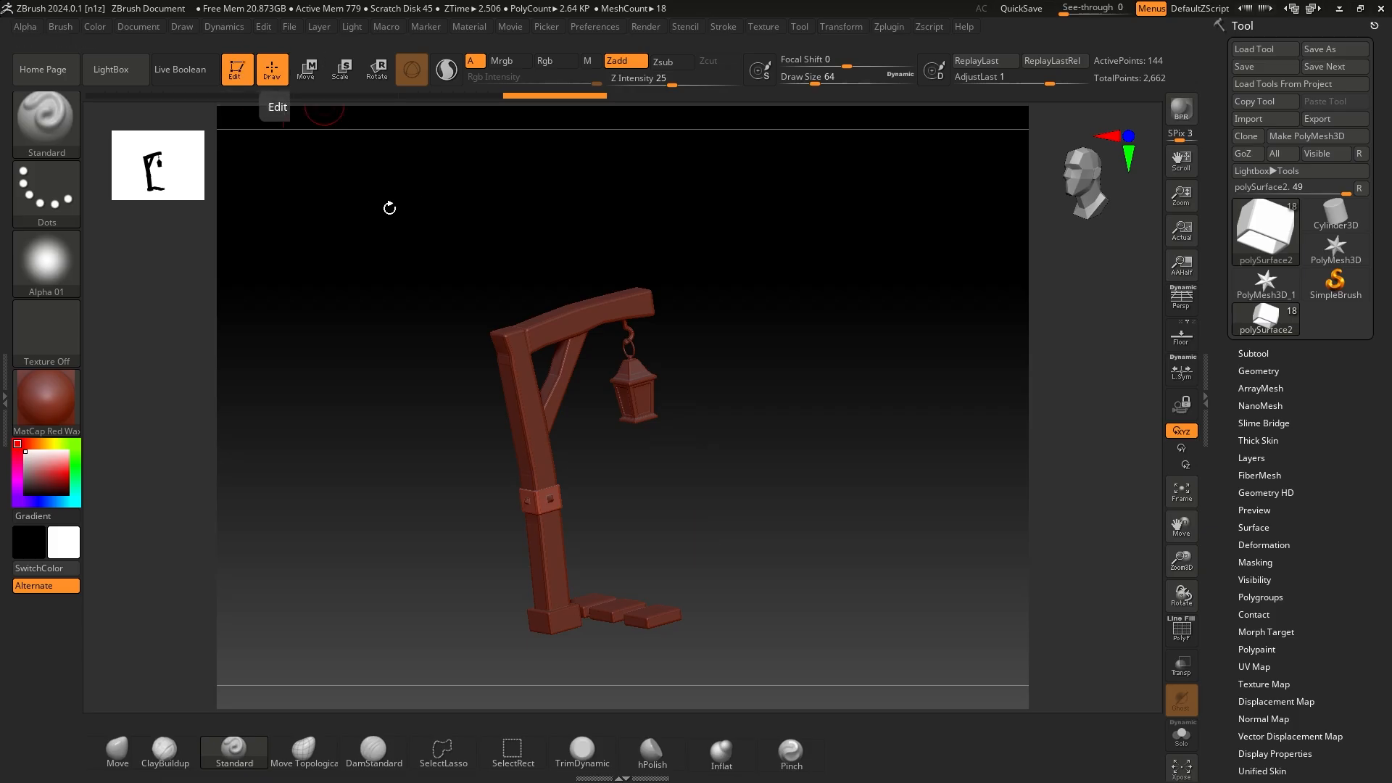
drag(833, 453, 717, 372)
alt+drag(716, 308, 811, 349)
alt+drag(838, 303, 810, 314)
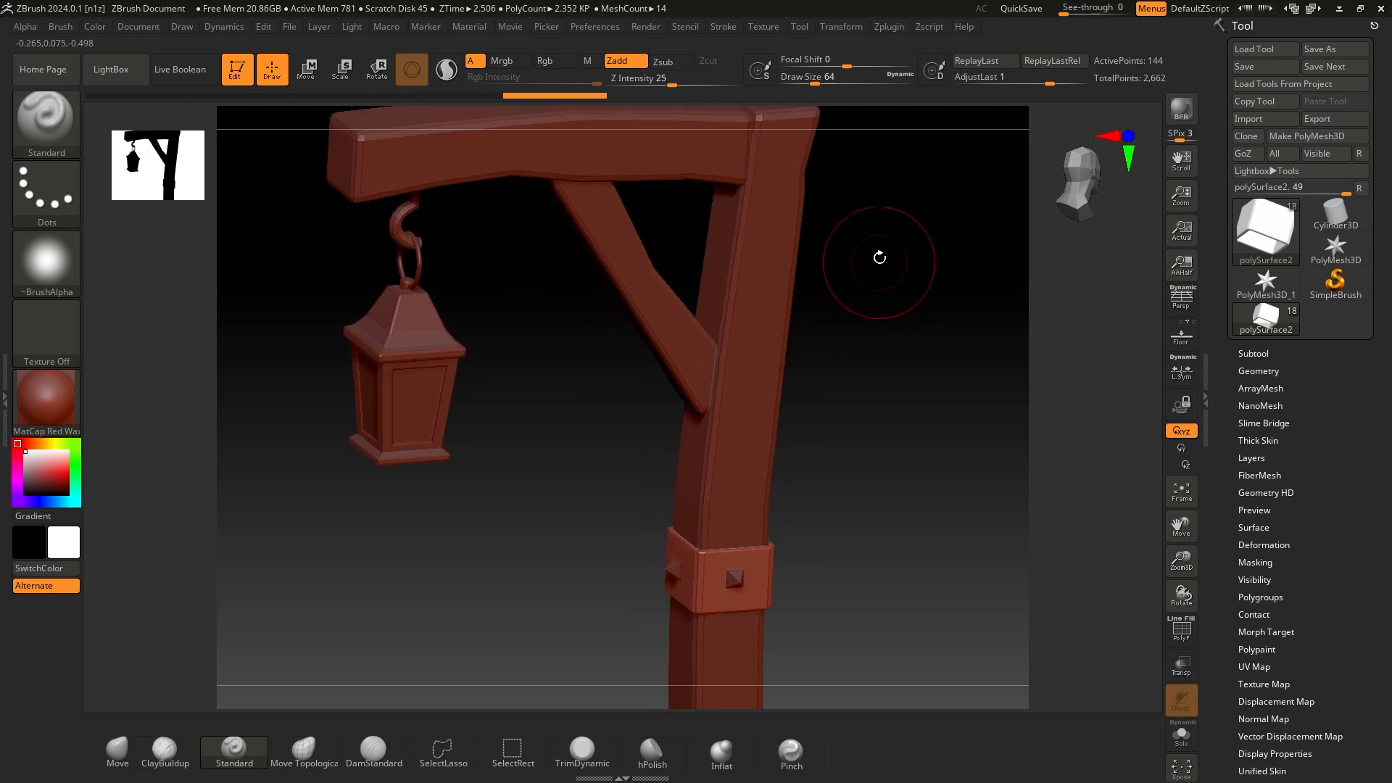
alt+drag(879, 258, 898, 429)
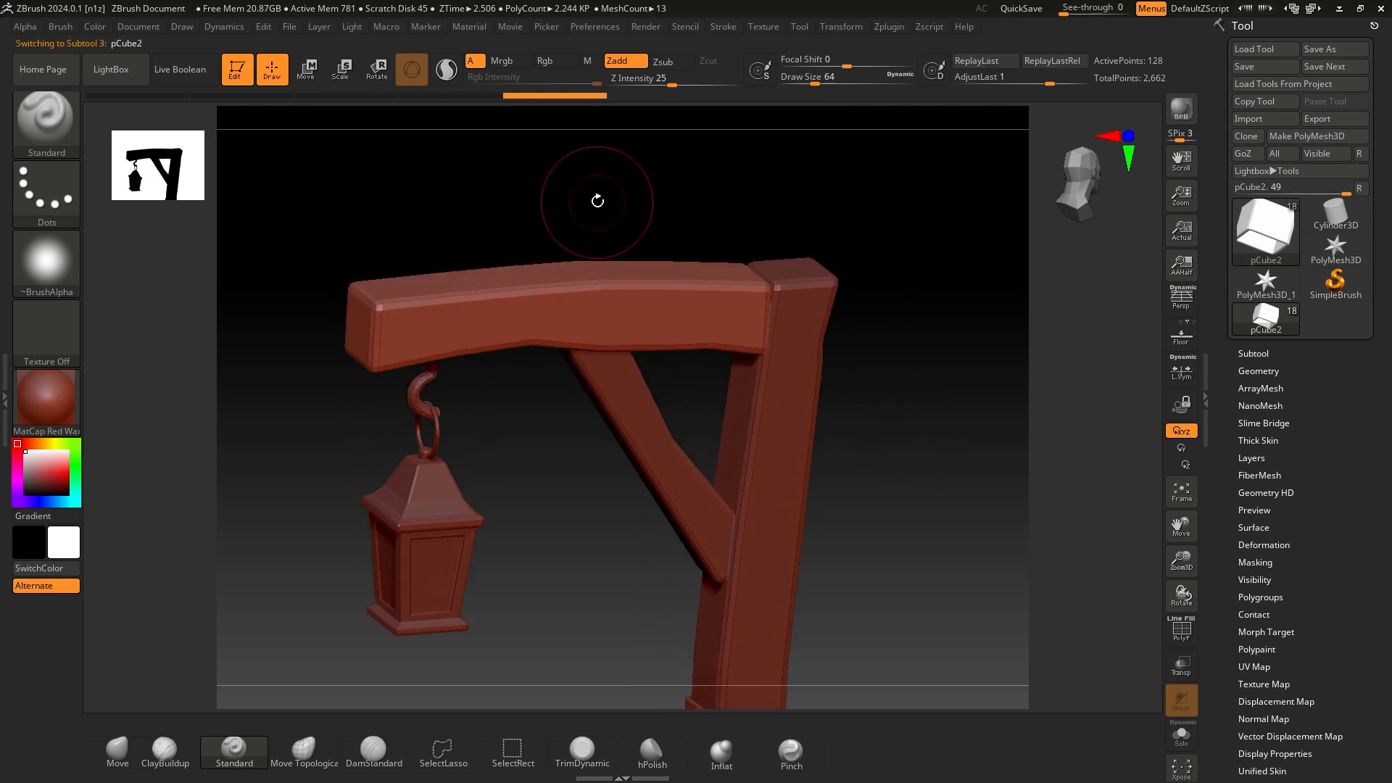
alt+drag(598, 201, 626, 297)
alt+drag(526, 290, 484, 243)
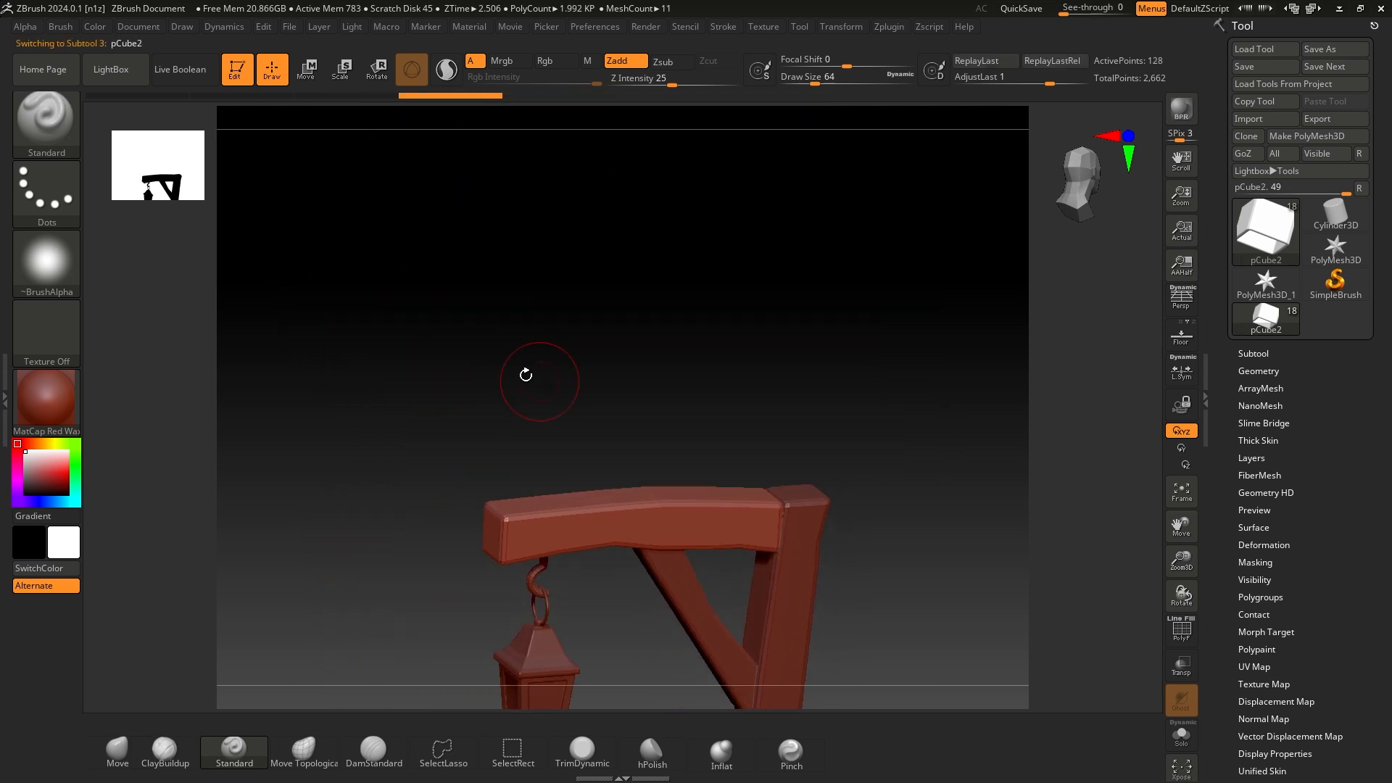
alt+drag(526, 374, 622, 309)
alt+drag(590, 460, 656, 366)
alt+drag(712, 472, 665, 358)
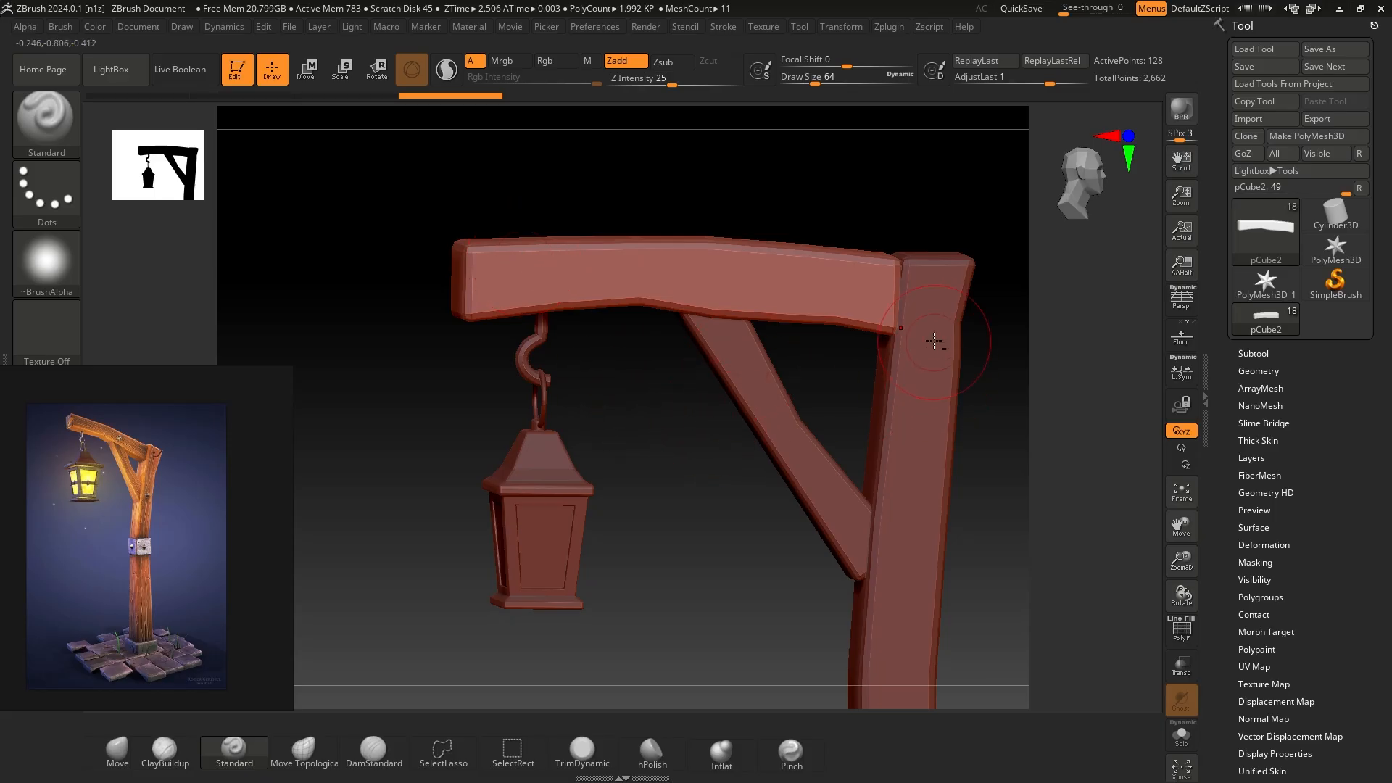
- Make the brace, beam and post the active subtool in turn and compare each with its entry in the subtool list
alt+click(774, 435)
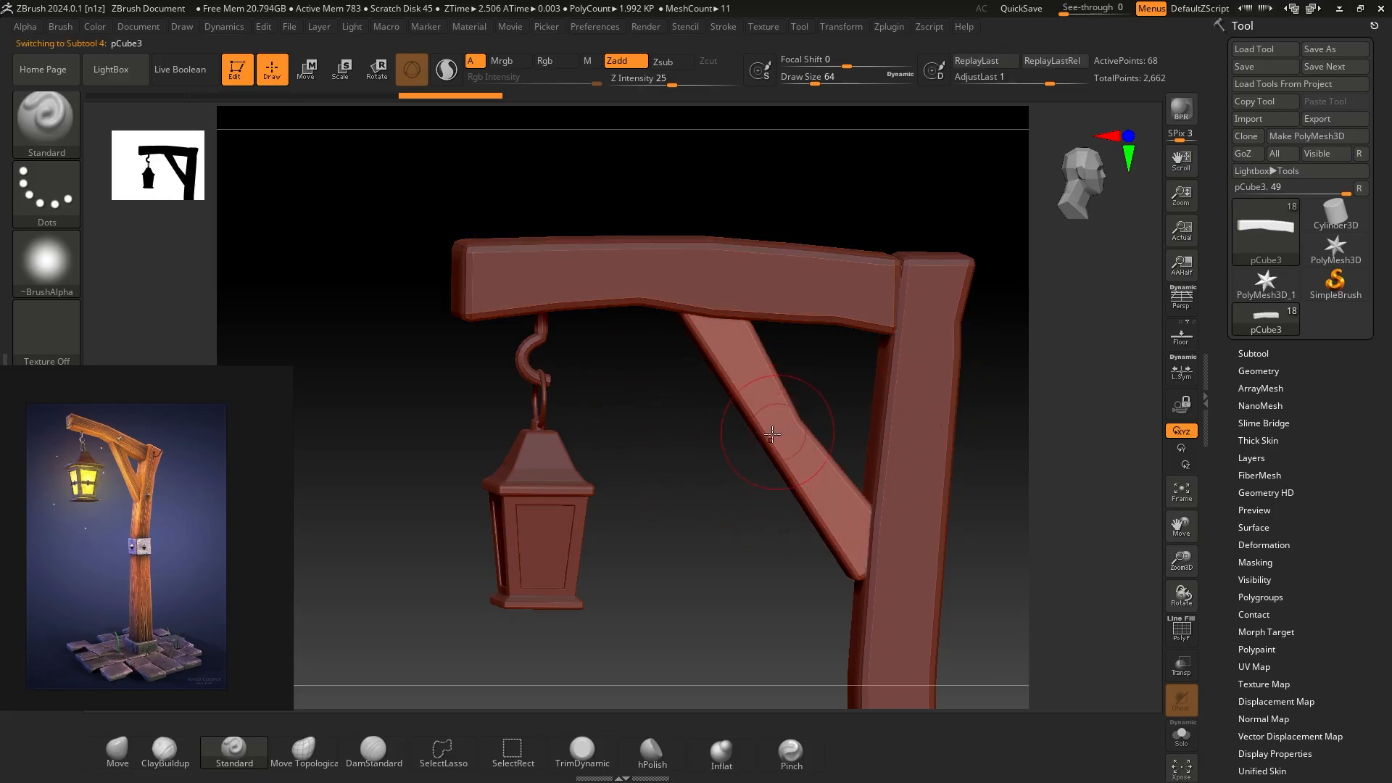
alt+click(567, 263)
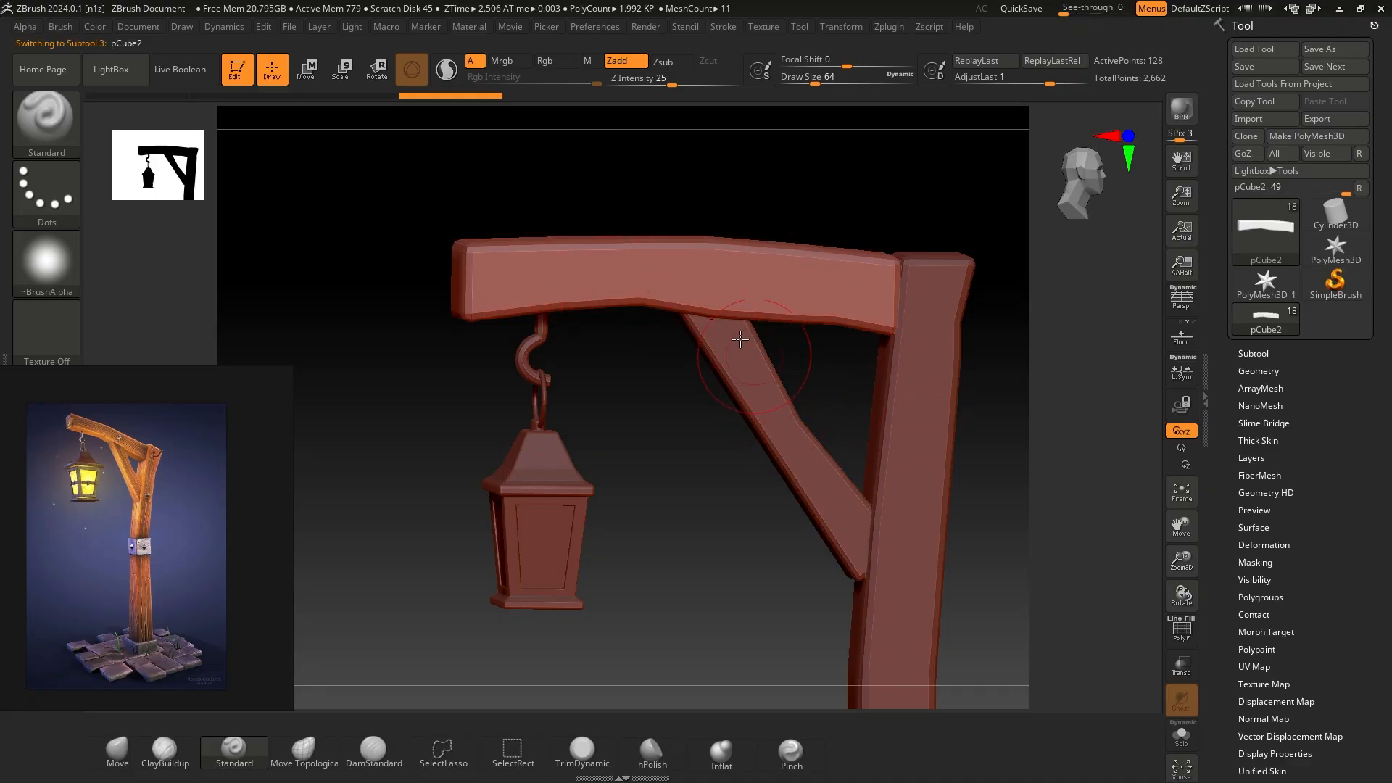
click(1249, 353)
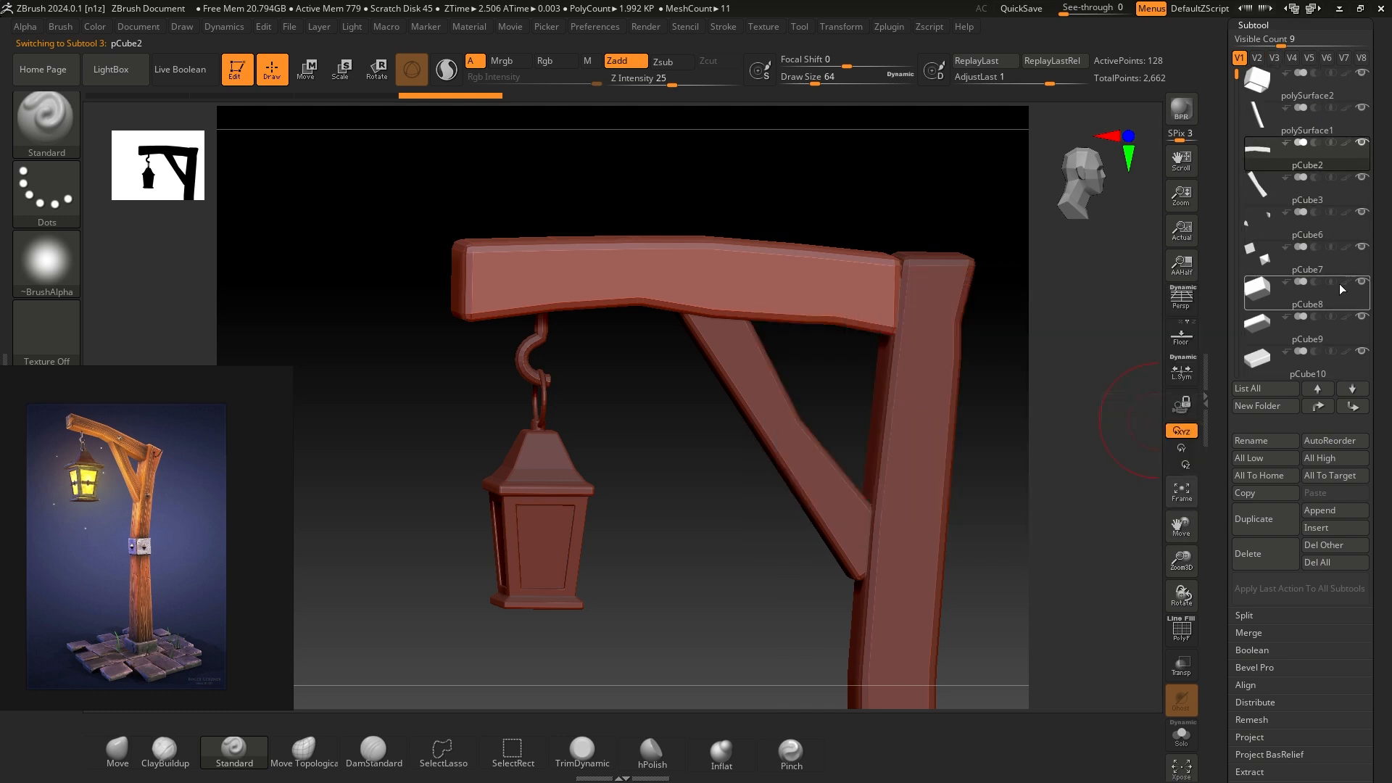
scroll(1305, 275, up, 3)
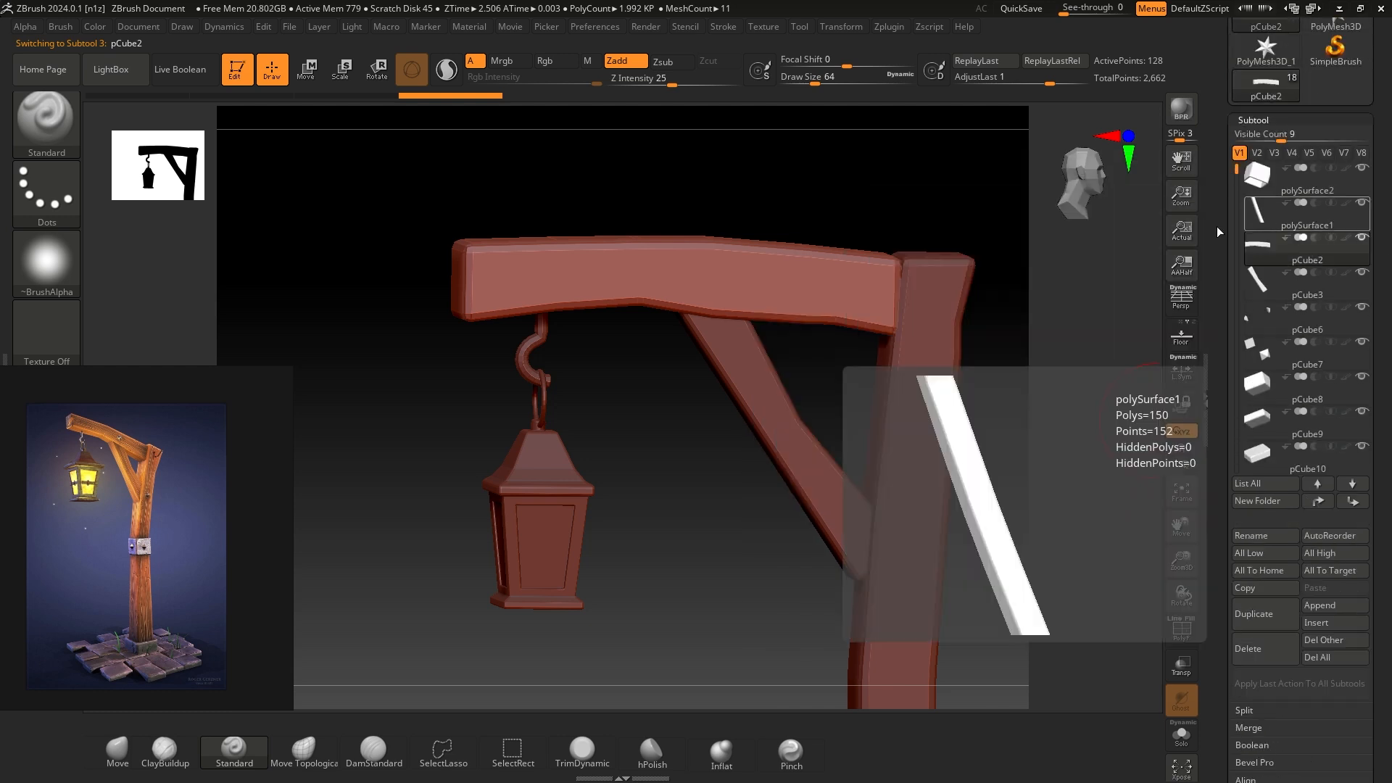
alt+click(760, 397)
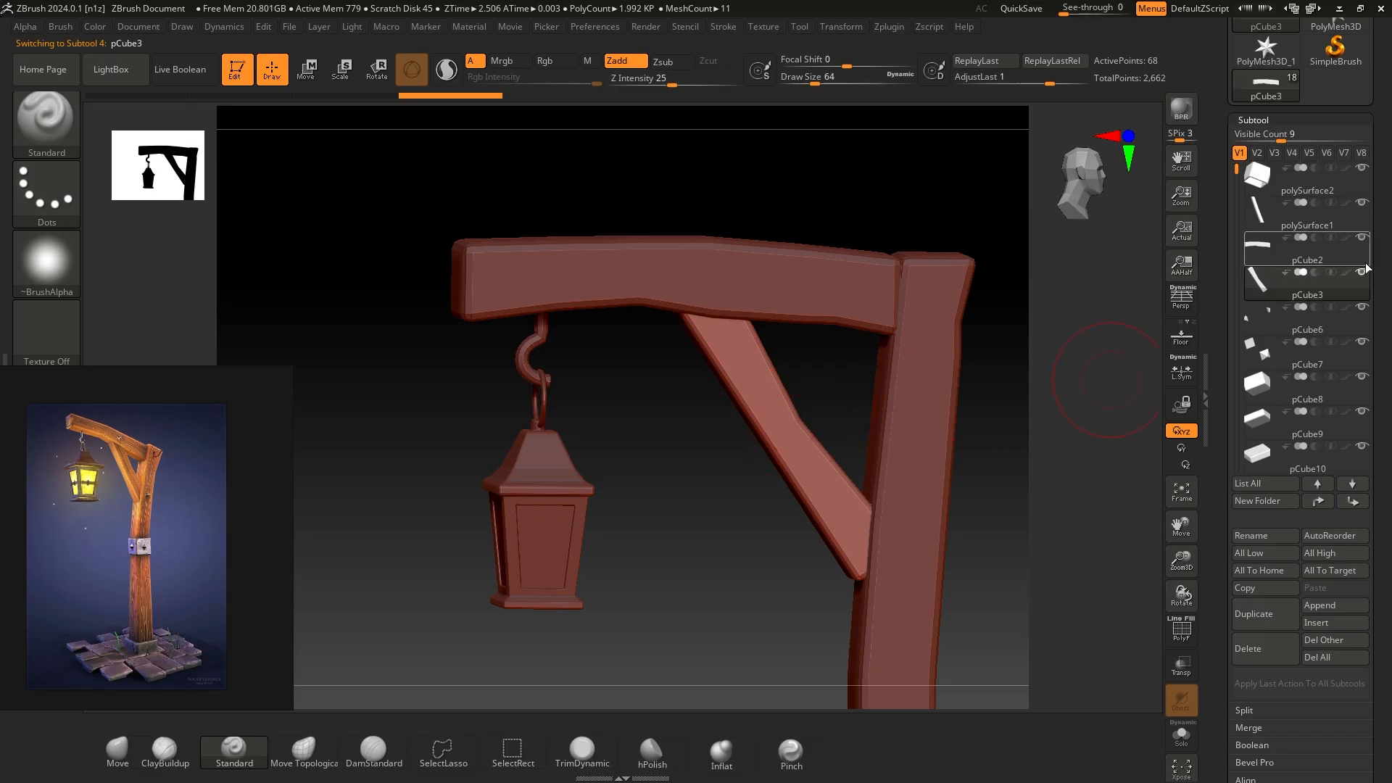
mouse_move(1362, 271)
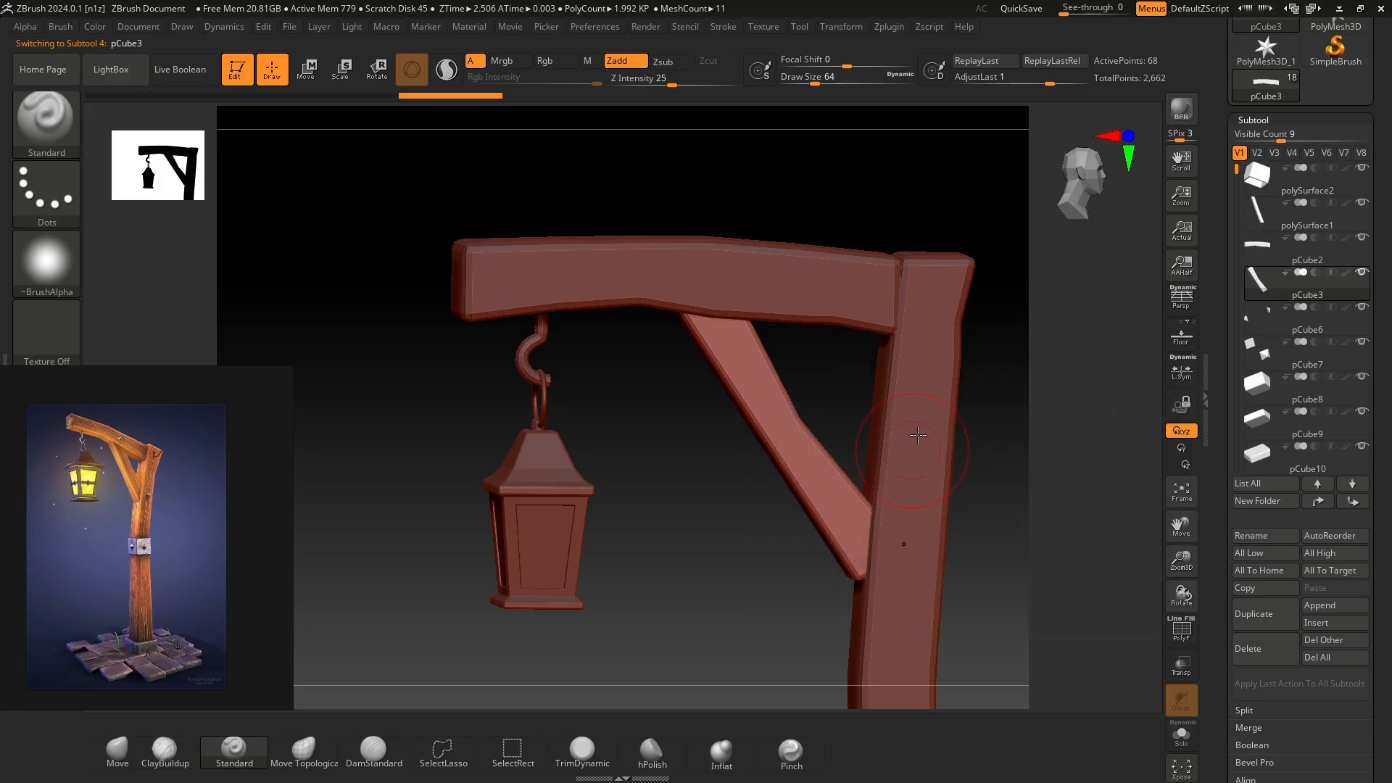
alt+click(921, 417)
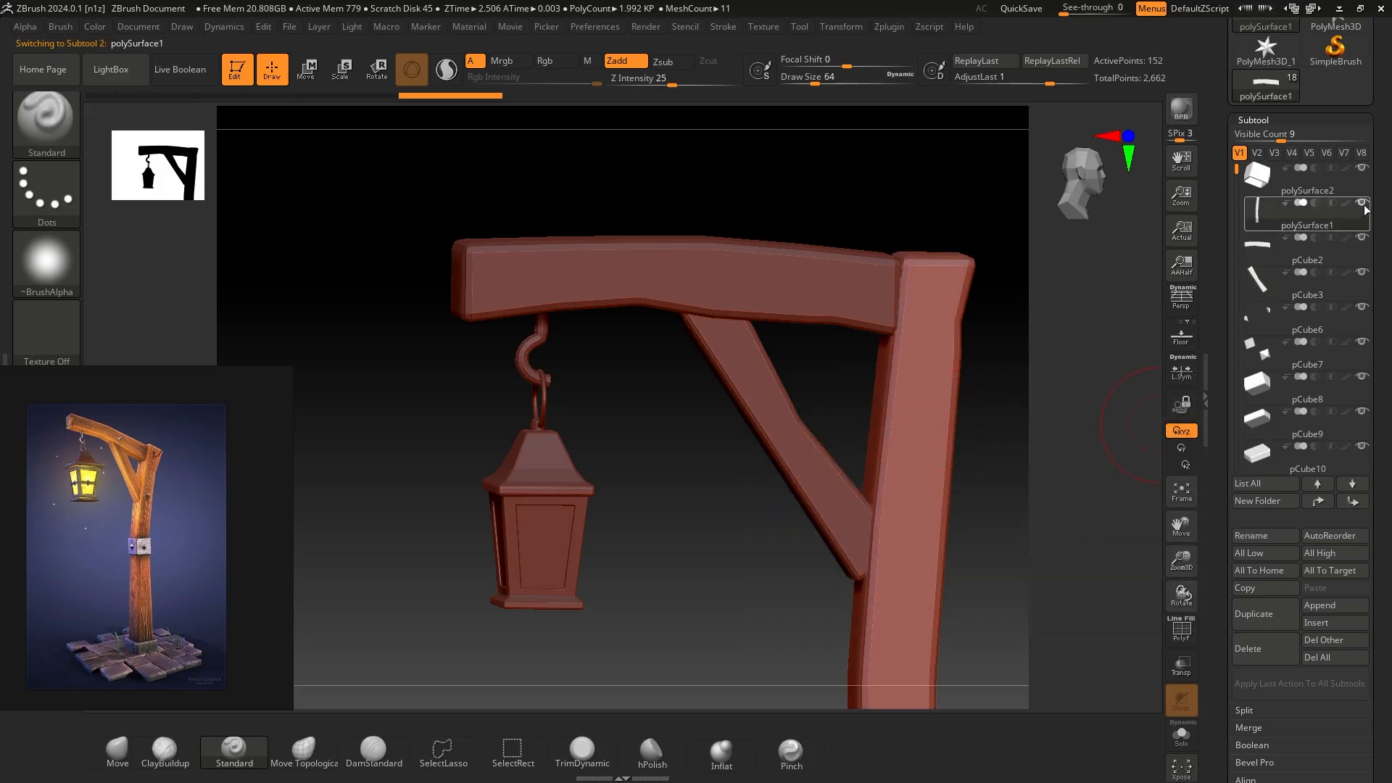
mouse_move(1317, 218)
- Make the horizontal beam pCube2 the active subtool and isolate it with Solo
alt+click(584, 280)
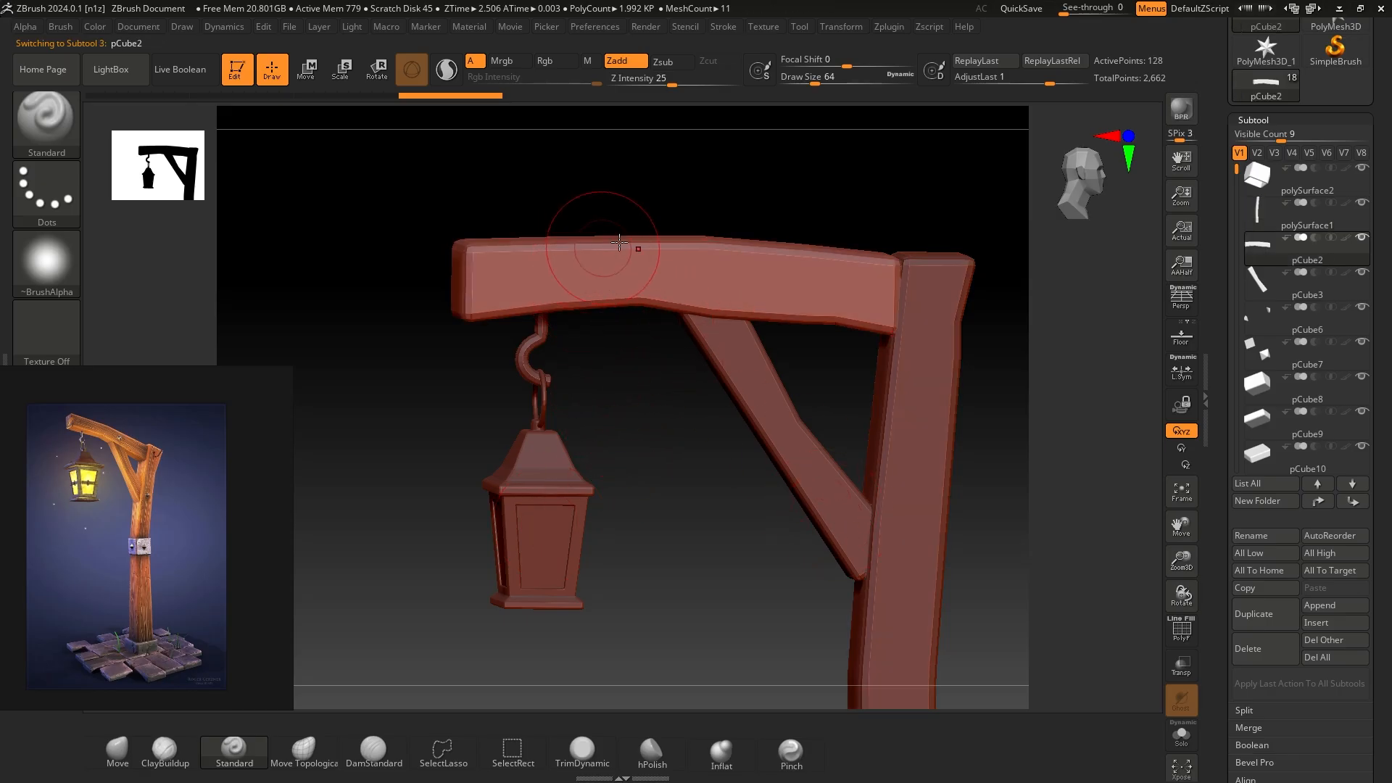
click(1185, 734)
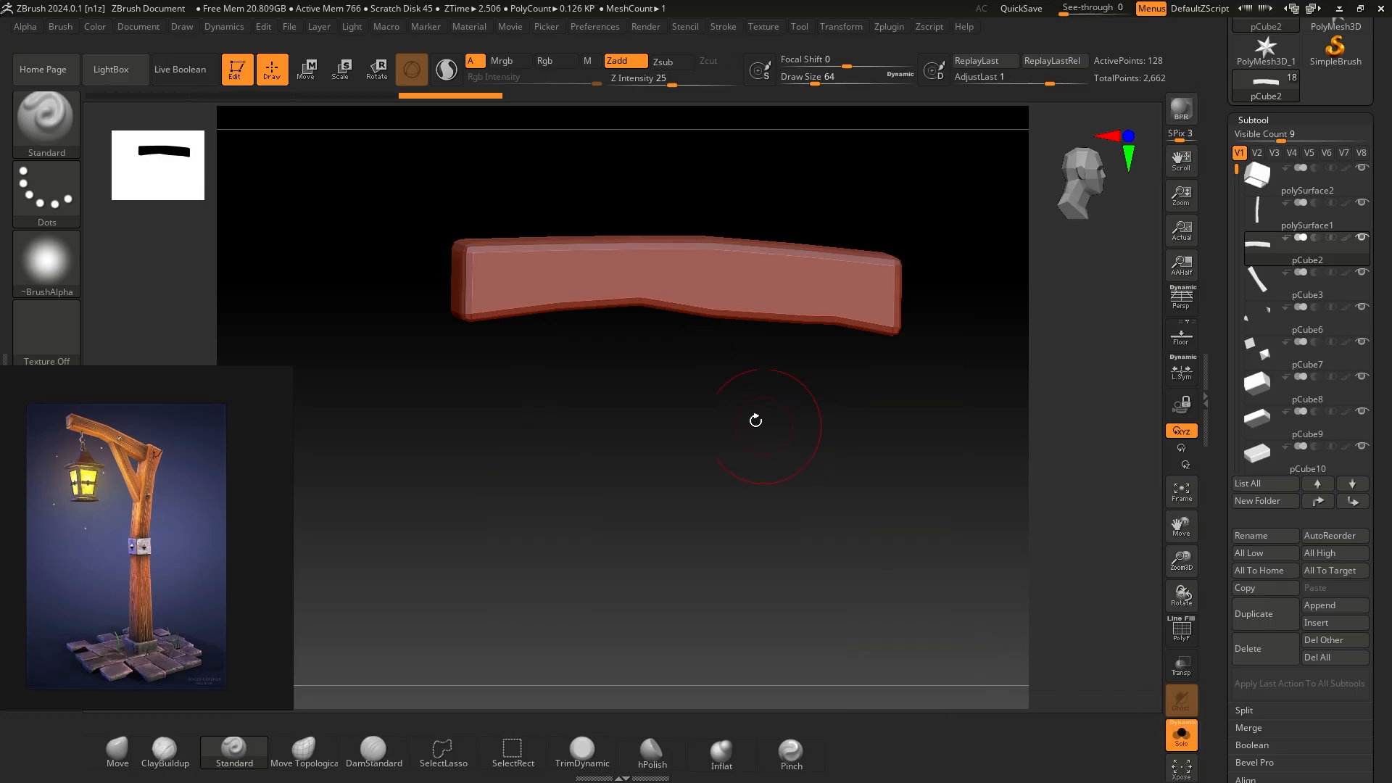
drag(752, 419, 766, 375)
alt+drag(621, 368, 672, 396)
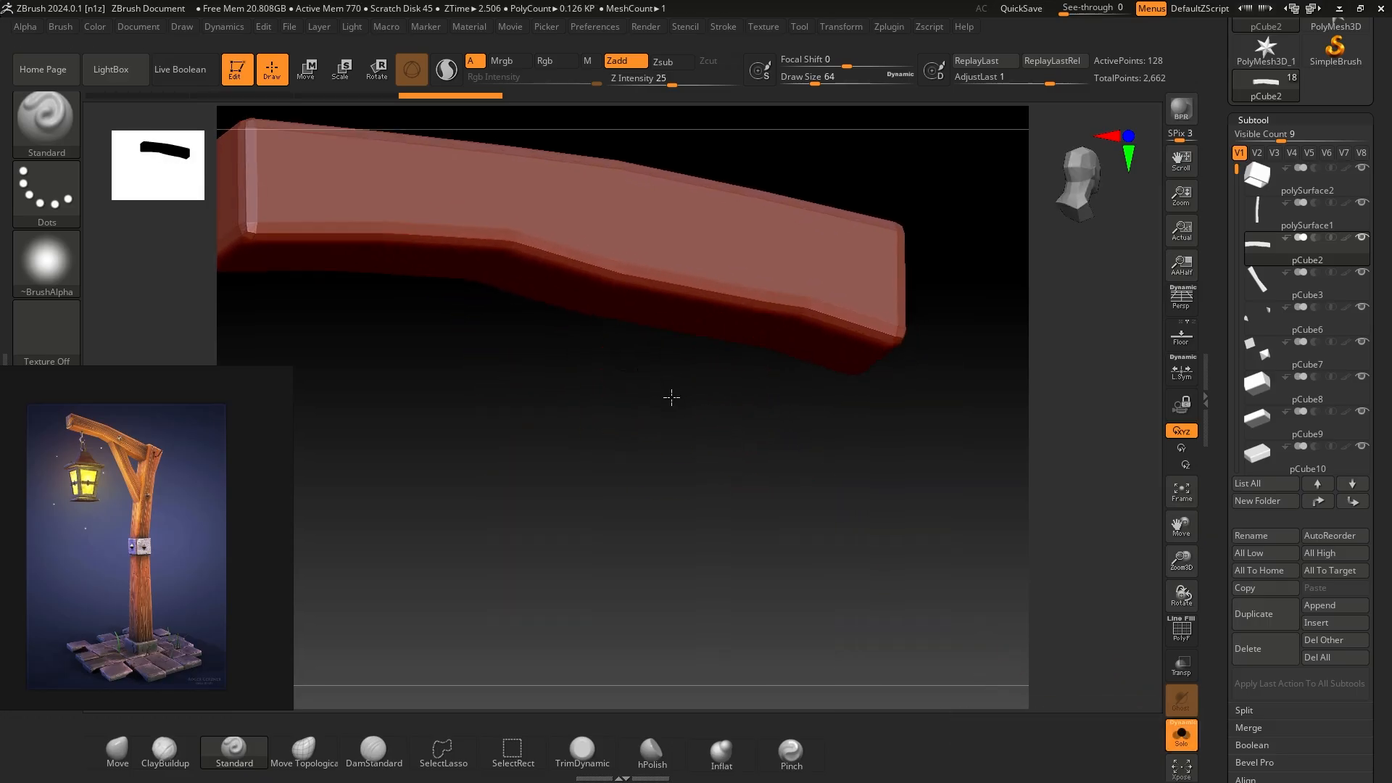
alt+drag(538, 396, 592, 491)
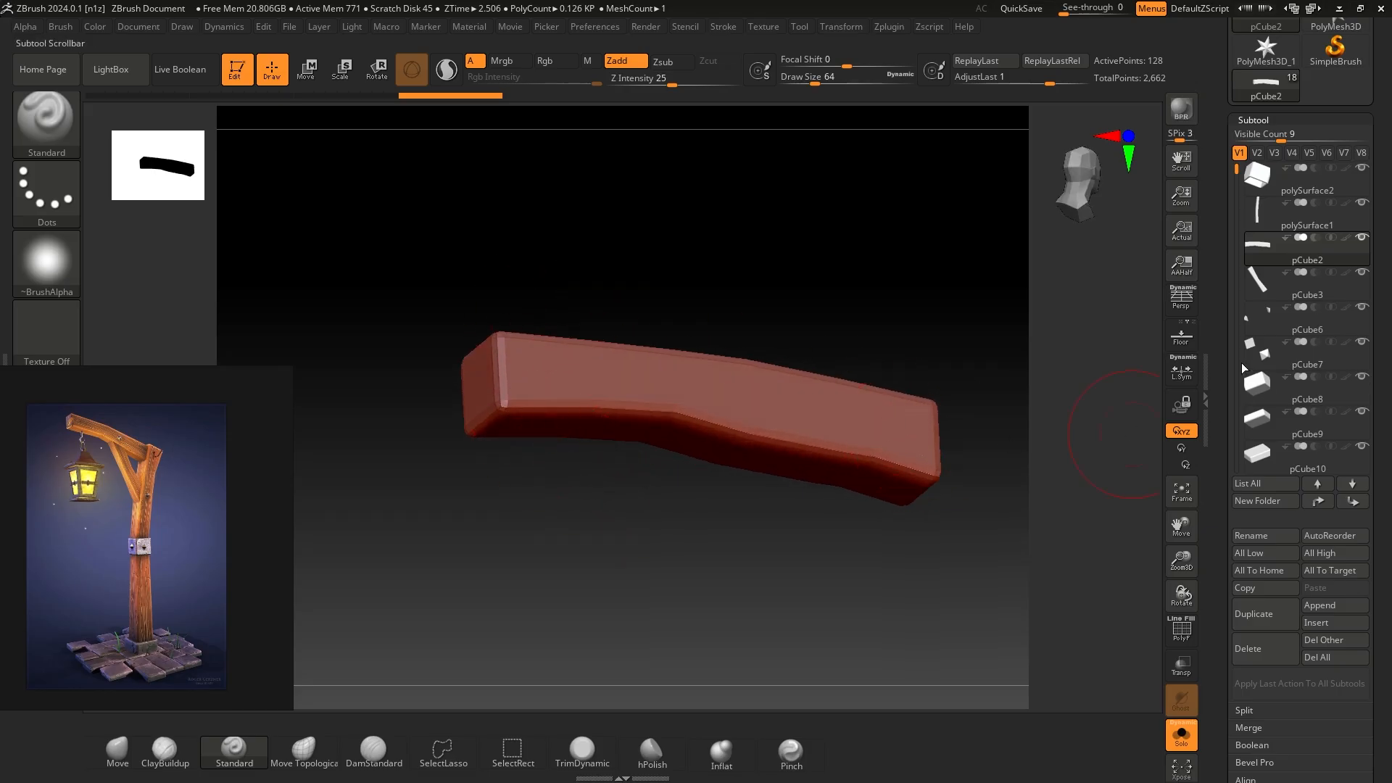
- Subdivide the isolated beam twice with smoothing on, up to subdivision level 3
click(1254, 120)
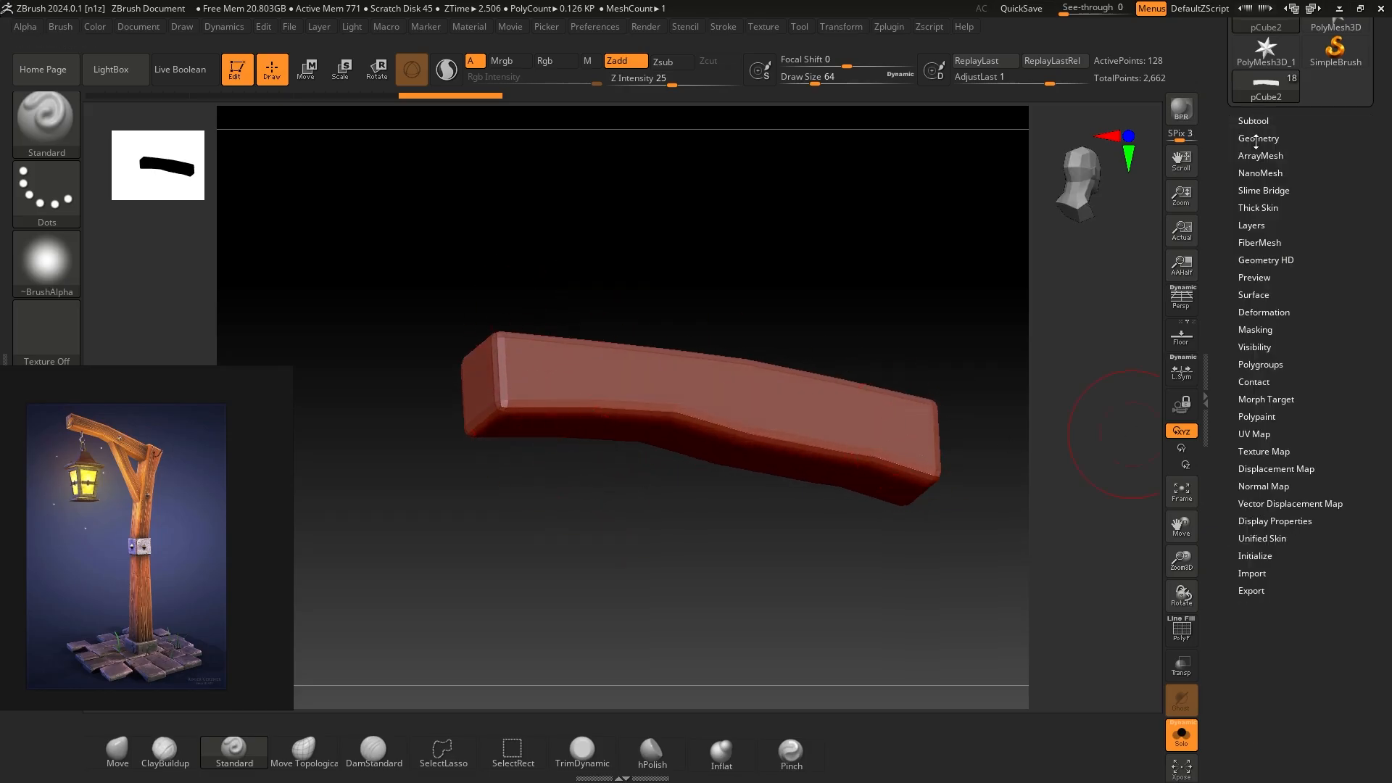
click(1259, 138)
click(1259, 216)
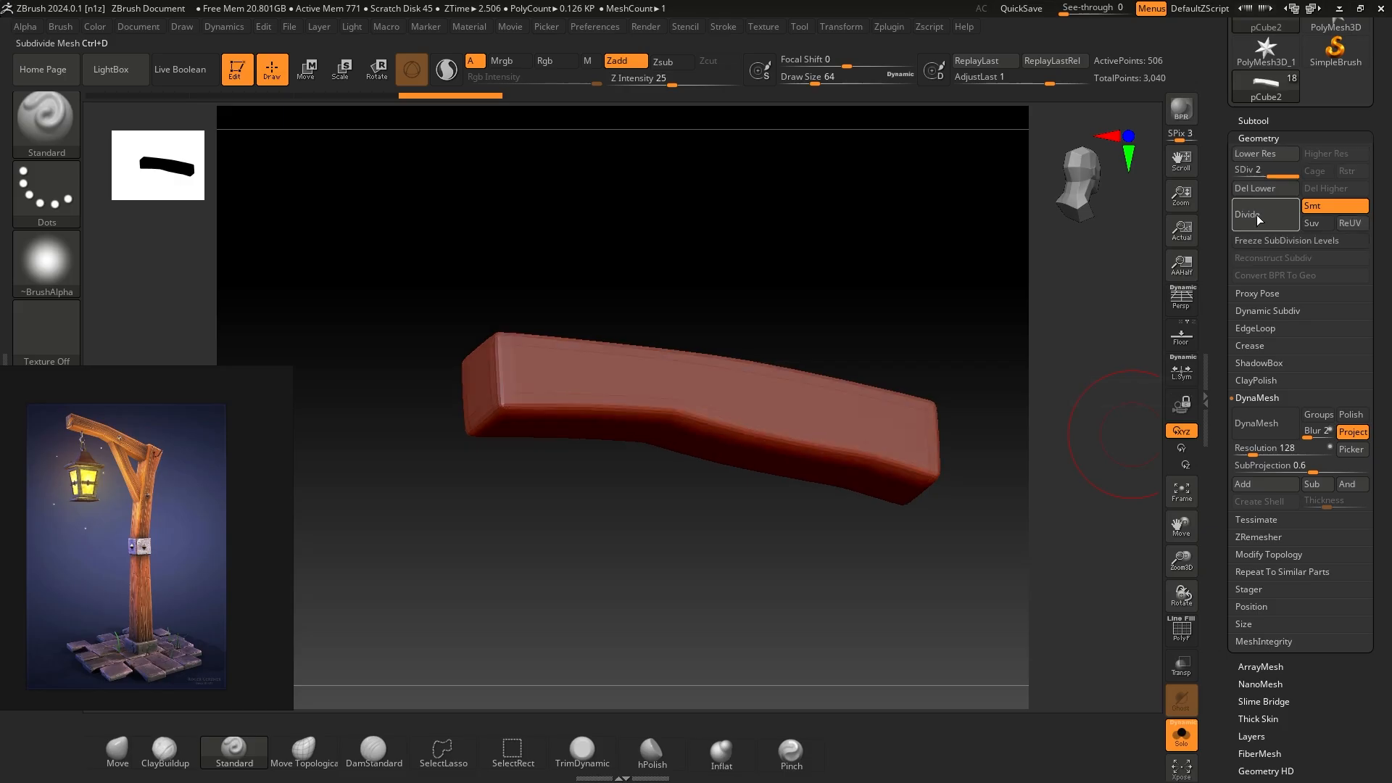
click(1258, 216)
drag(755, 575, 700, 564)
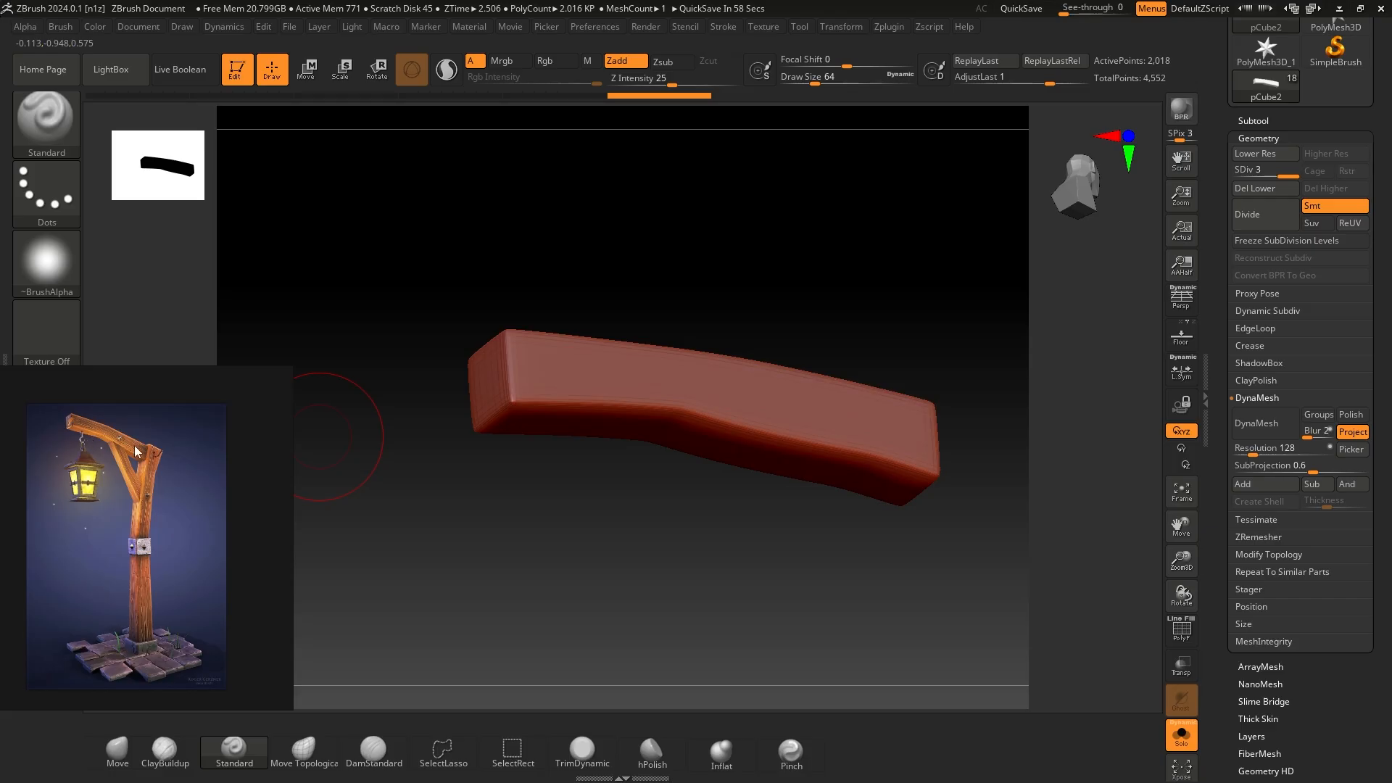
- Remesh the beam with DynaMesh at resolution 600, without freezing its subdivision levels
click(1280, 447)
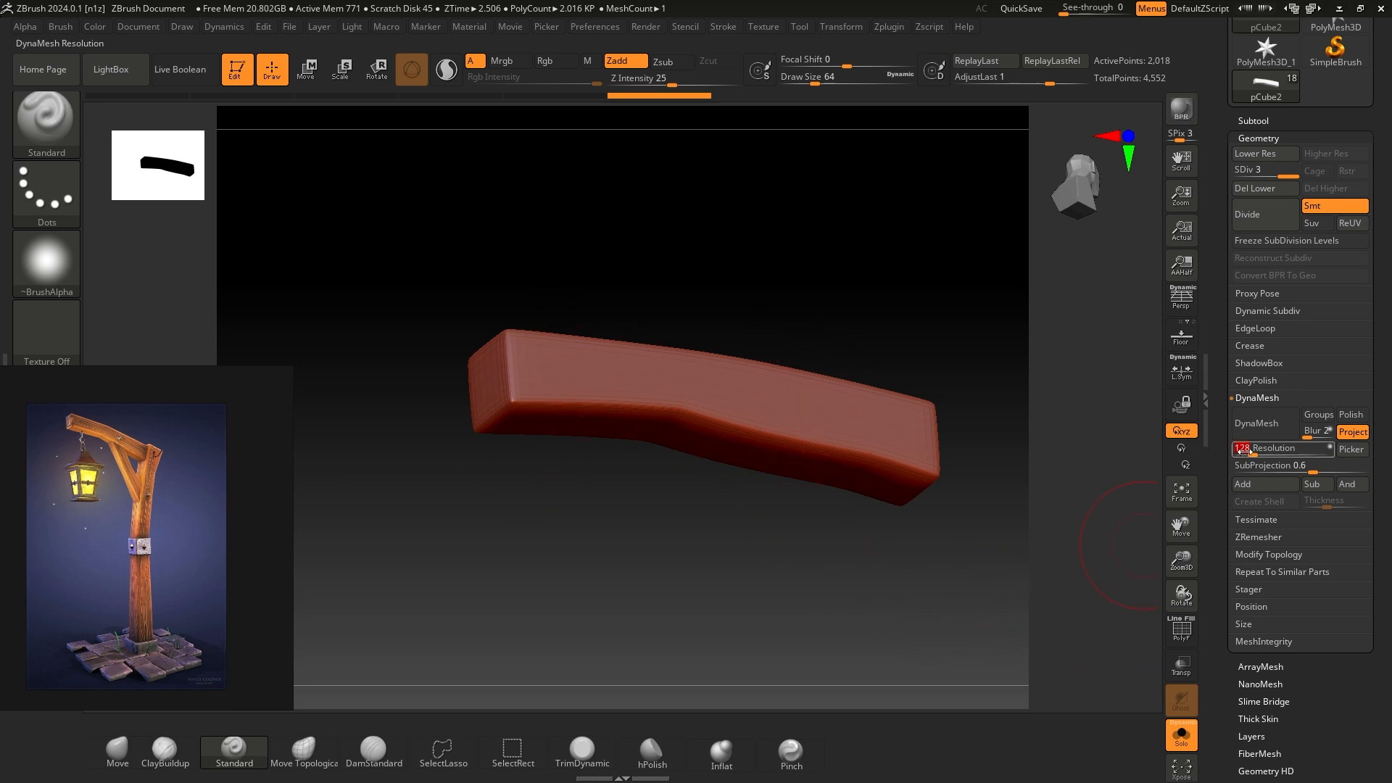
text(60)
key(Return)
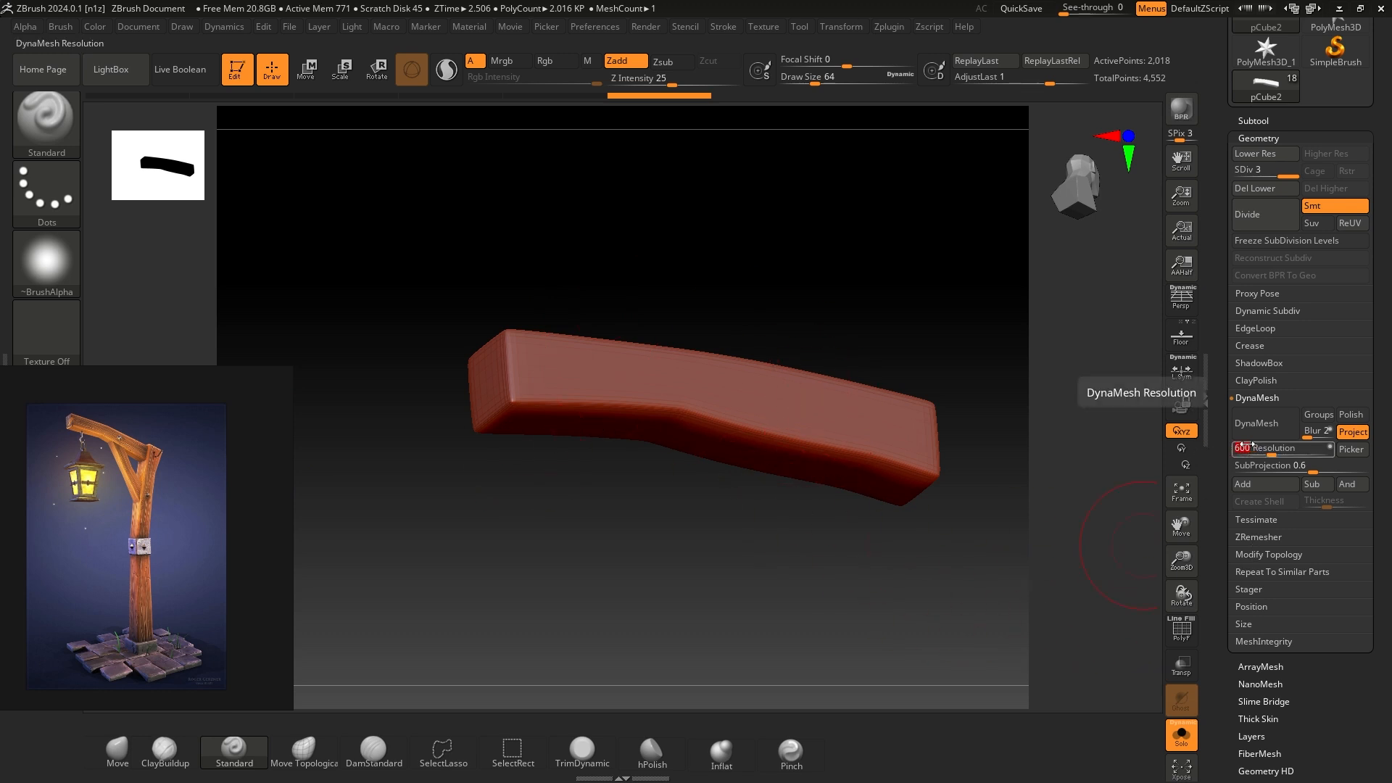
click(1257, 417)
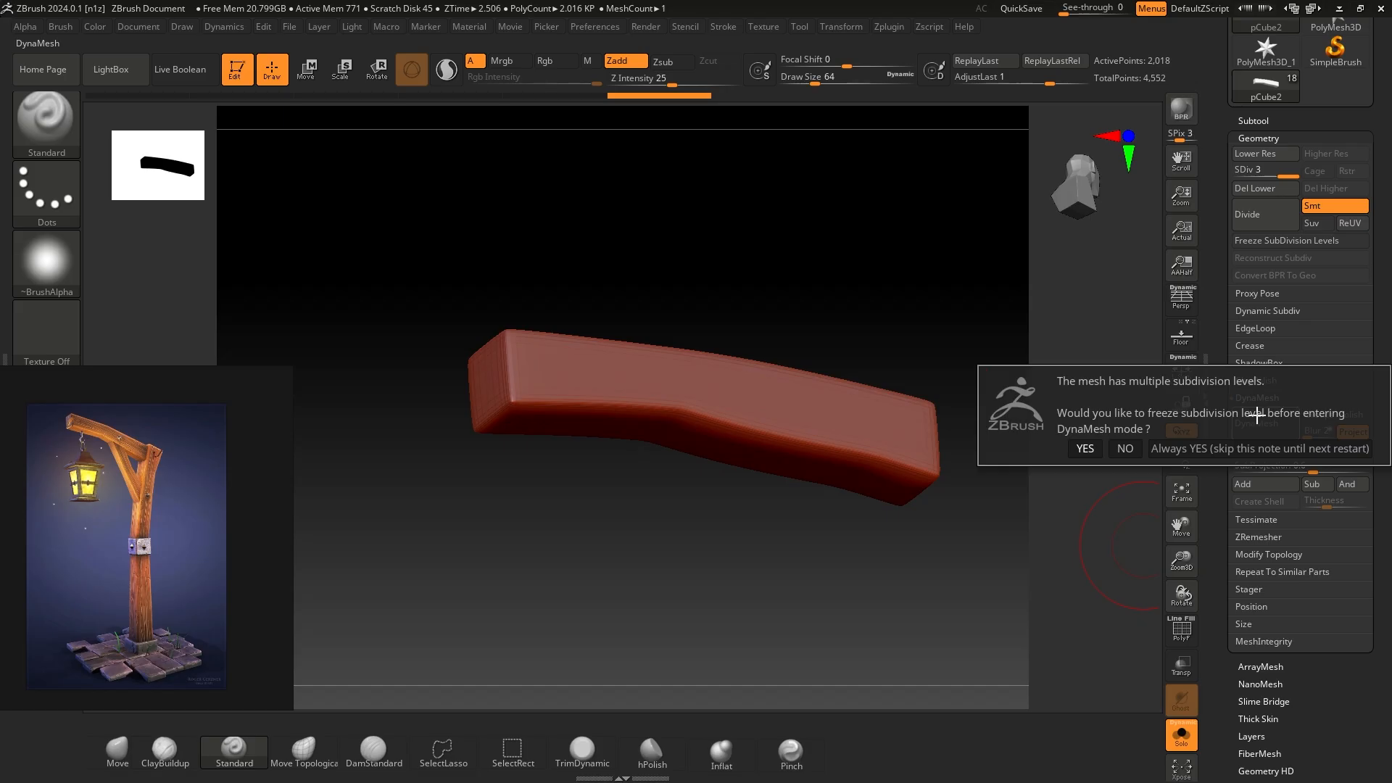
click(1126, 449)
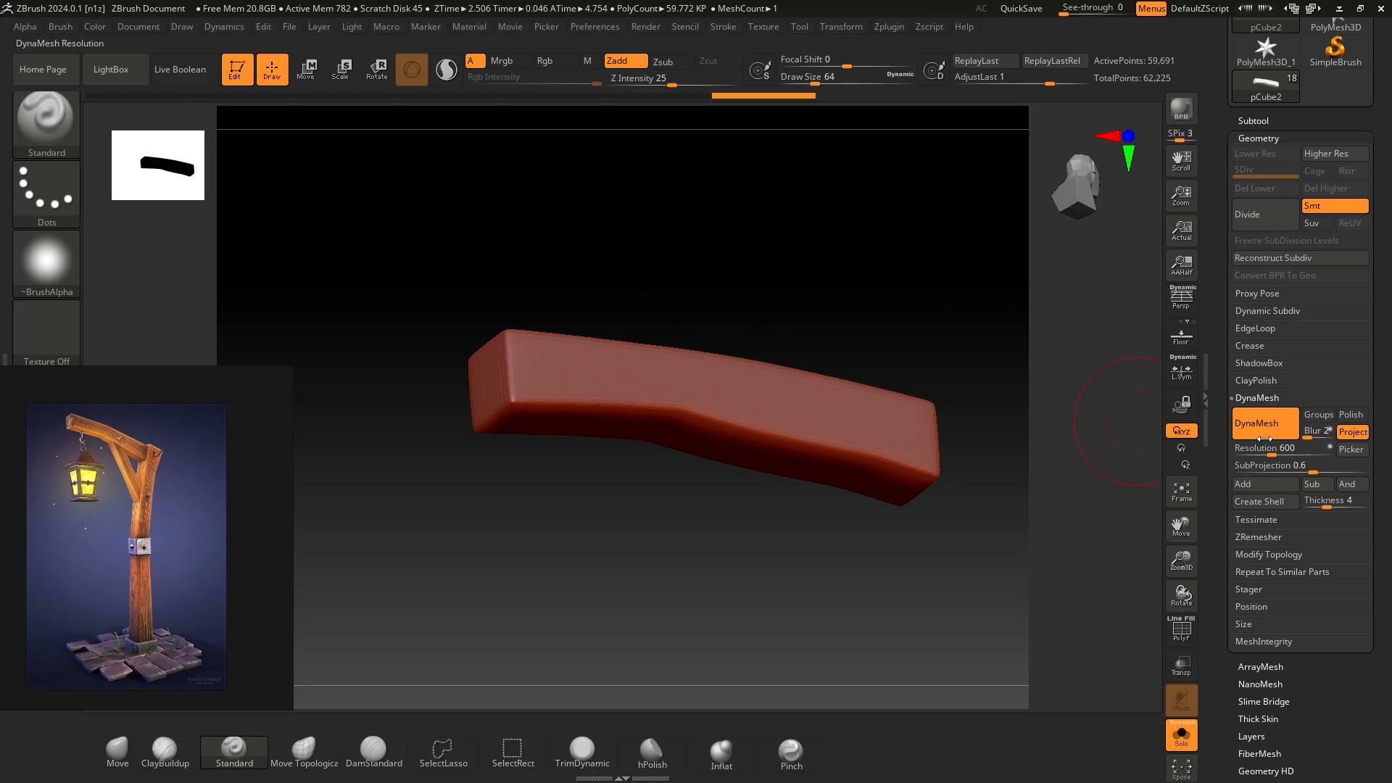
key(ctrl)
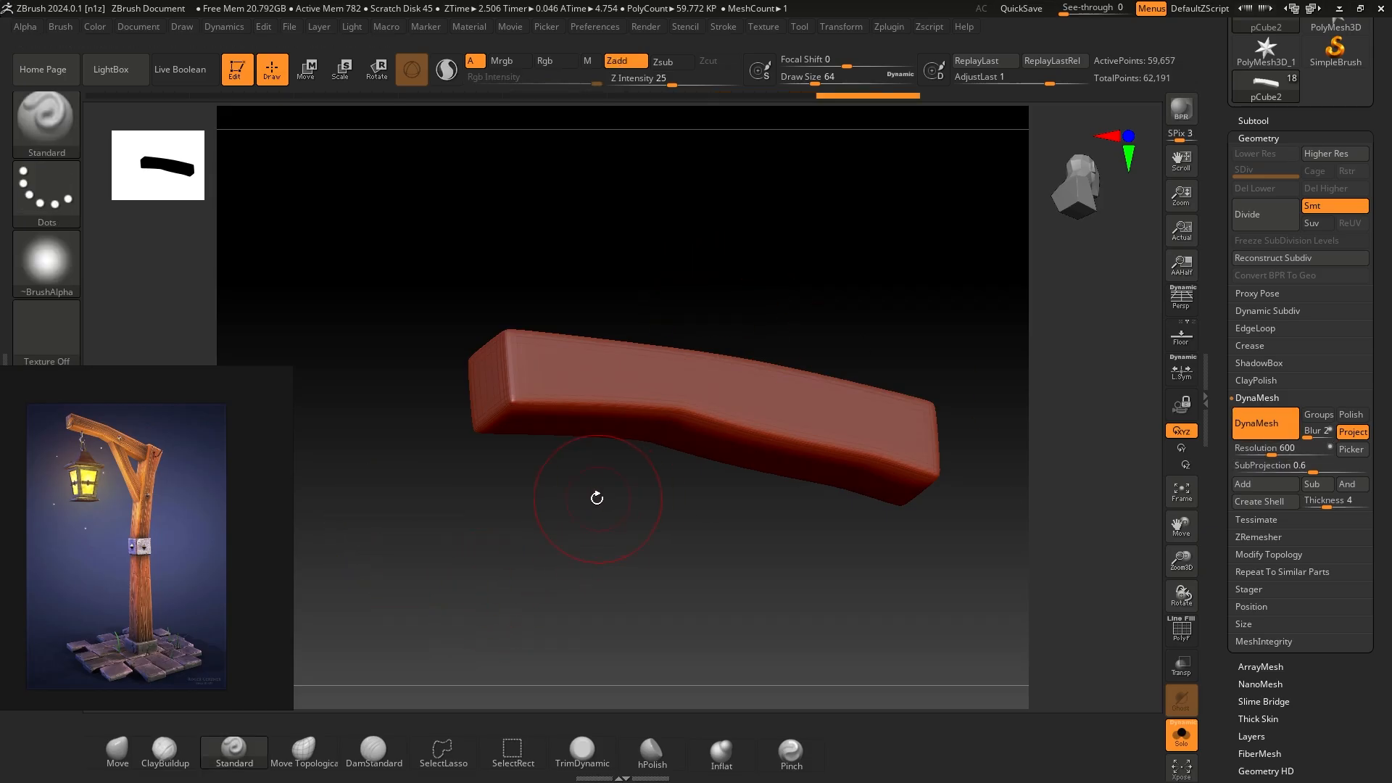
- Soften the edges around one end of the beam with the Smooth brush
mouse_move(597, 498)
mouse_down()
mouse_move(599, 543)
mouse_move(528, 438)
mouse_move(524, 511)
mouse_move(550, 464)
mouse_up()
drag(731, 406, 722, 308)
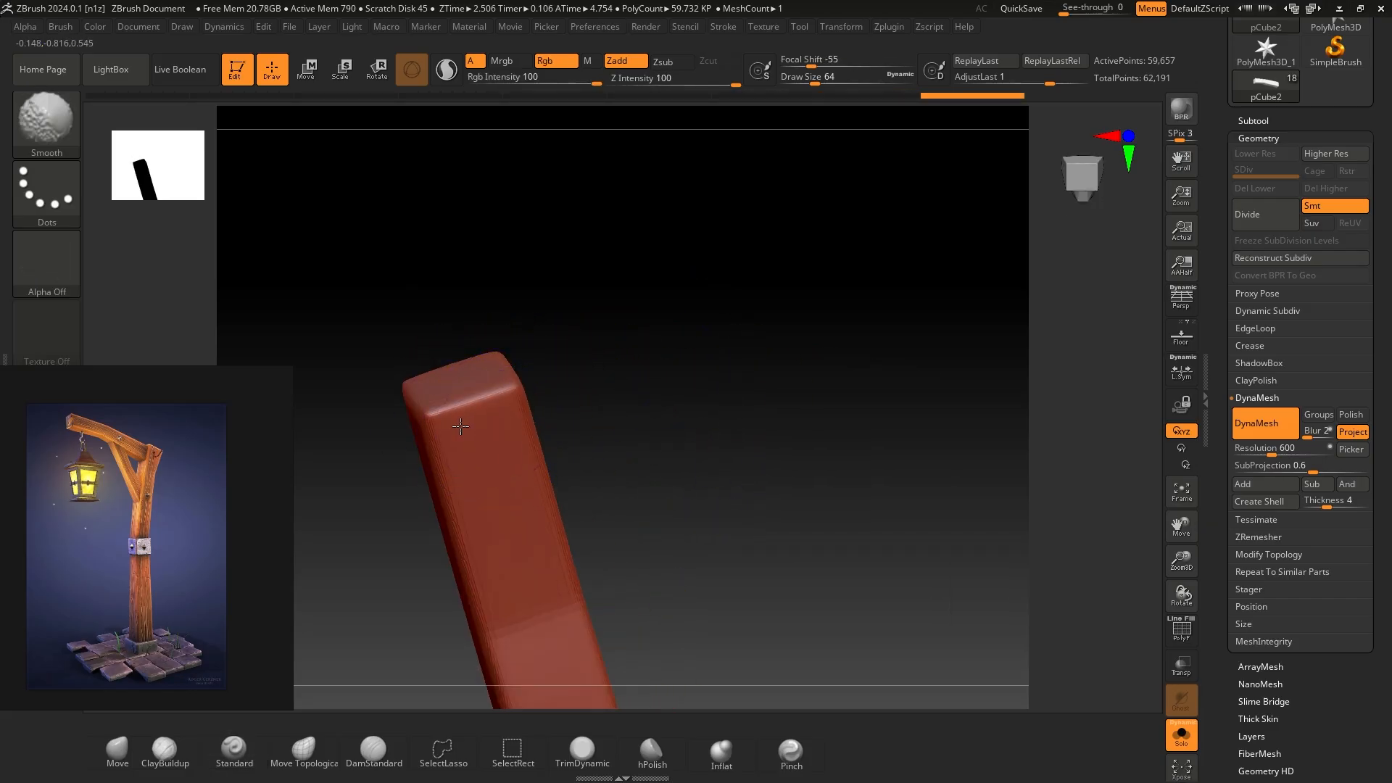
drag(460, 427, 708, 342)
alt+drag(581, 385, 793, 317)
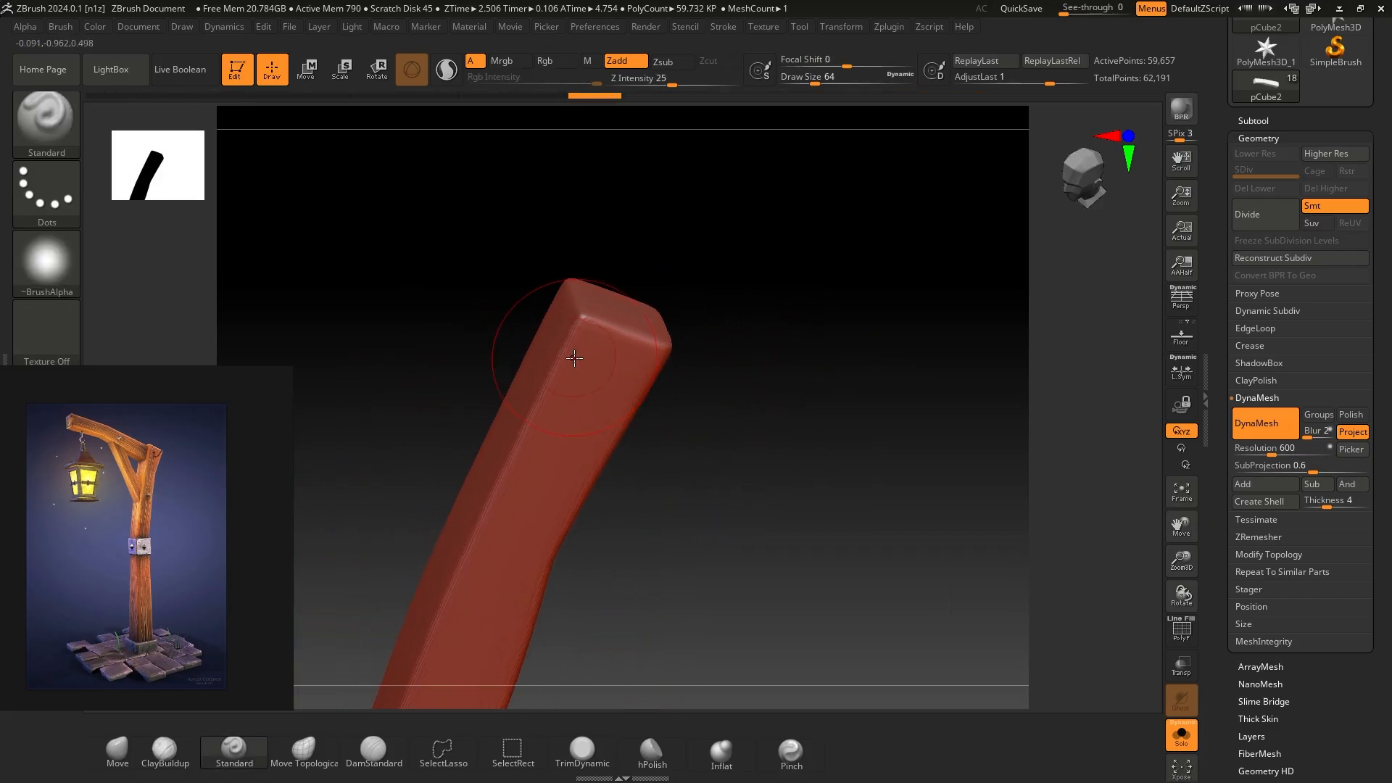
shift+drag(577, 356, 573, 360)
drag(711, 388, 912, 303)
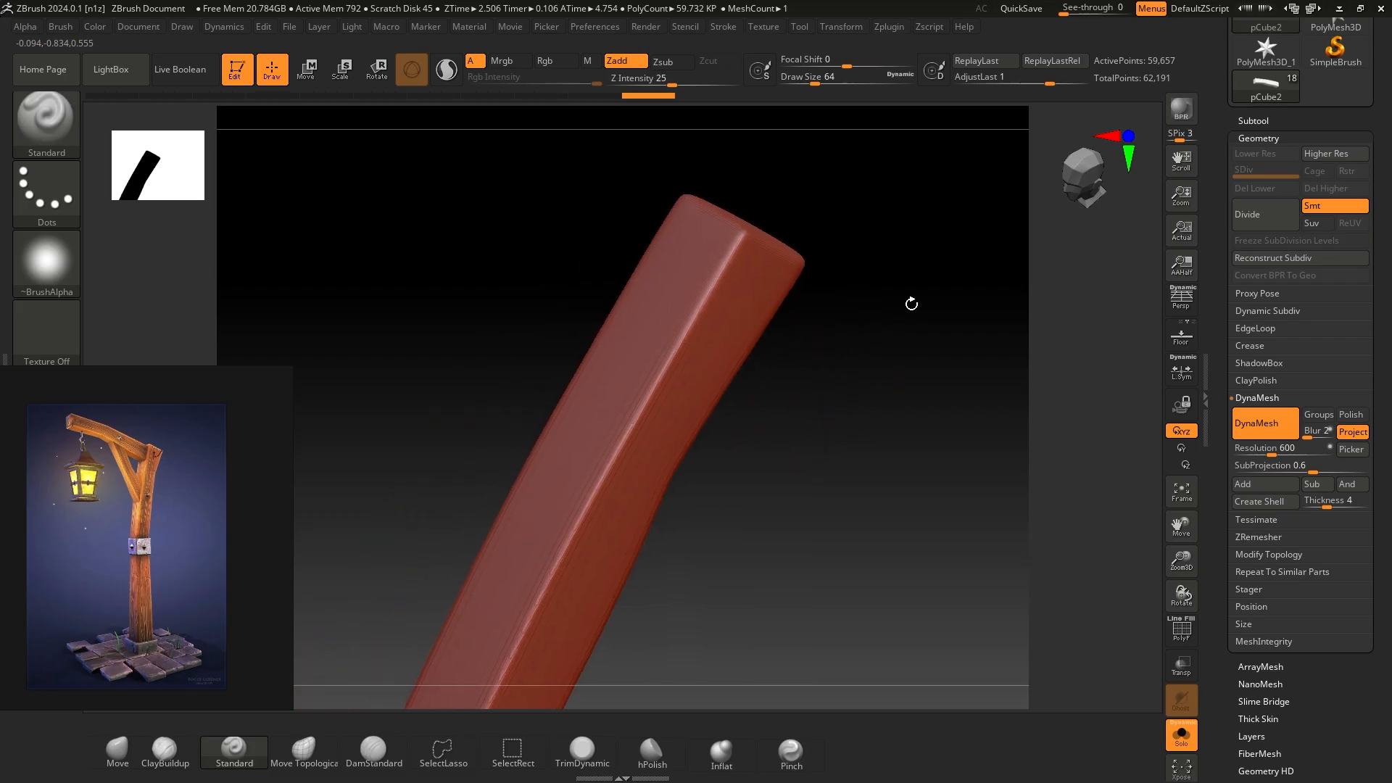
- Smooth the long edge of the beam from its middle down to the opposite end
key(shift)
shift+drag(673, 332, 572, 455)
mouse_move(808, 447)
mouse_down()
mouse_move(849, 467)
mouse_move(866, 330)
mouse_up()
mouse_move(752, 238)
shift+mouse_down()
mouse_move(742, 227)
mouse_move(673, 340)
shift+mouse_up()
alt+drag(881, 432, 877, 343)
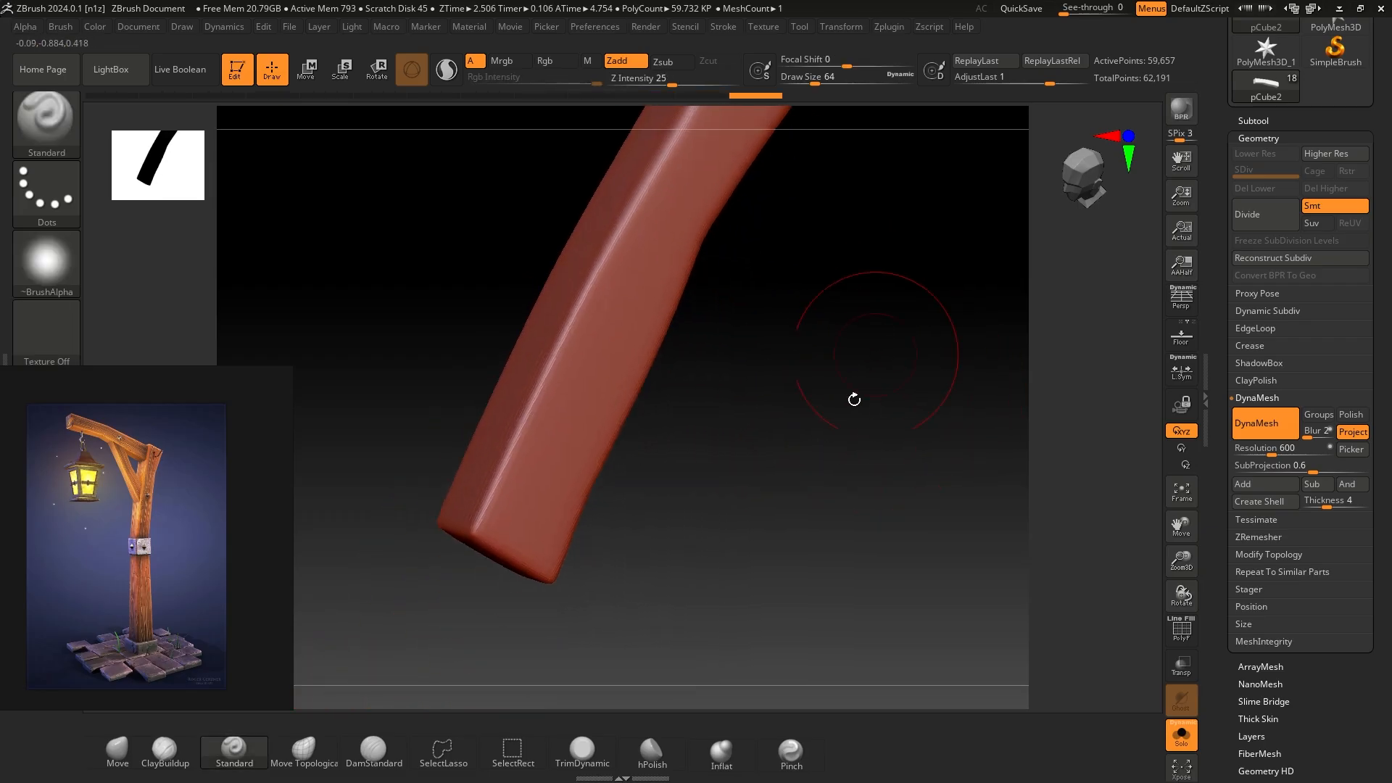
mouse_move(586, 326)
shift+mouse_down()
mouse_move(549, 395)
mouse_move(541, 455)
shift+mouse_up()
mouse_move(747, 456)
mouse_down()
mouse_move(812, 479)
mouse_move(777, 461)
mouse_up()
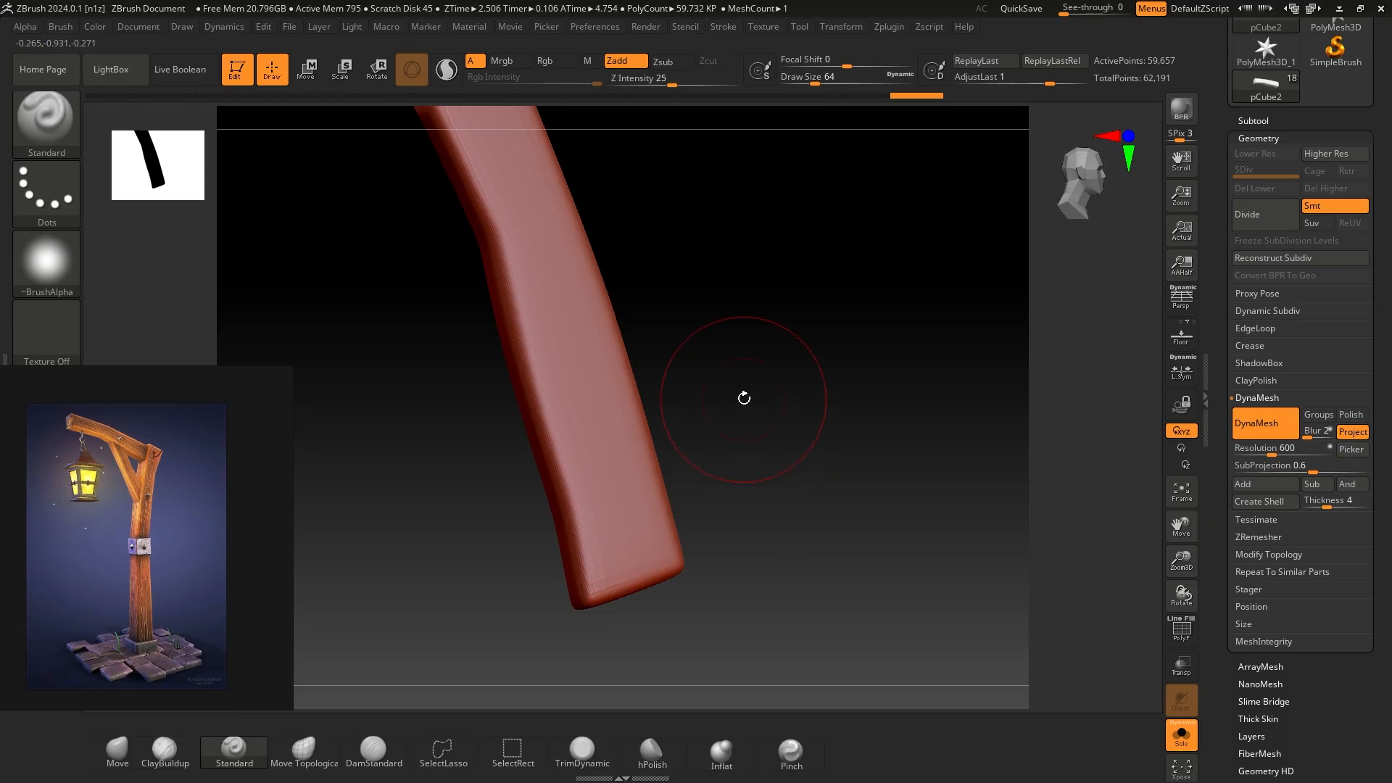
- Smooth the remaining long edges and faces of the beam, working around its other sides
mouse_move(746, 398)
mouse_down()
mouse_move(638, 420)
mouse_move(653, 472)
mouse_up()
drag(790, 413, 889, 406)
alt+drag(745, 370, 834, 400)
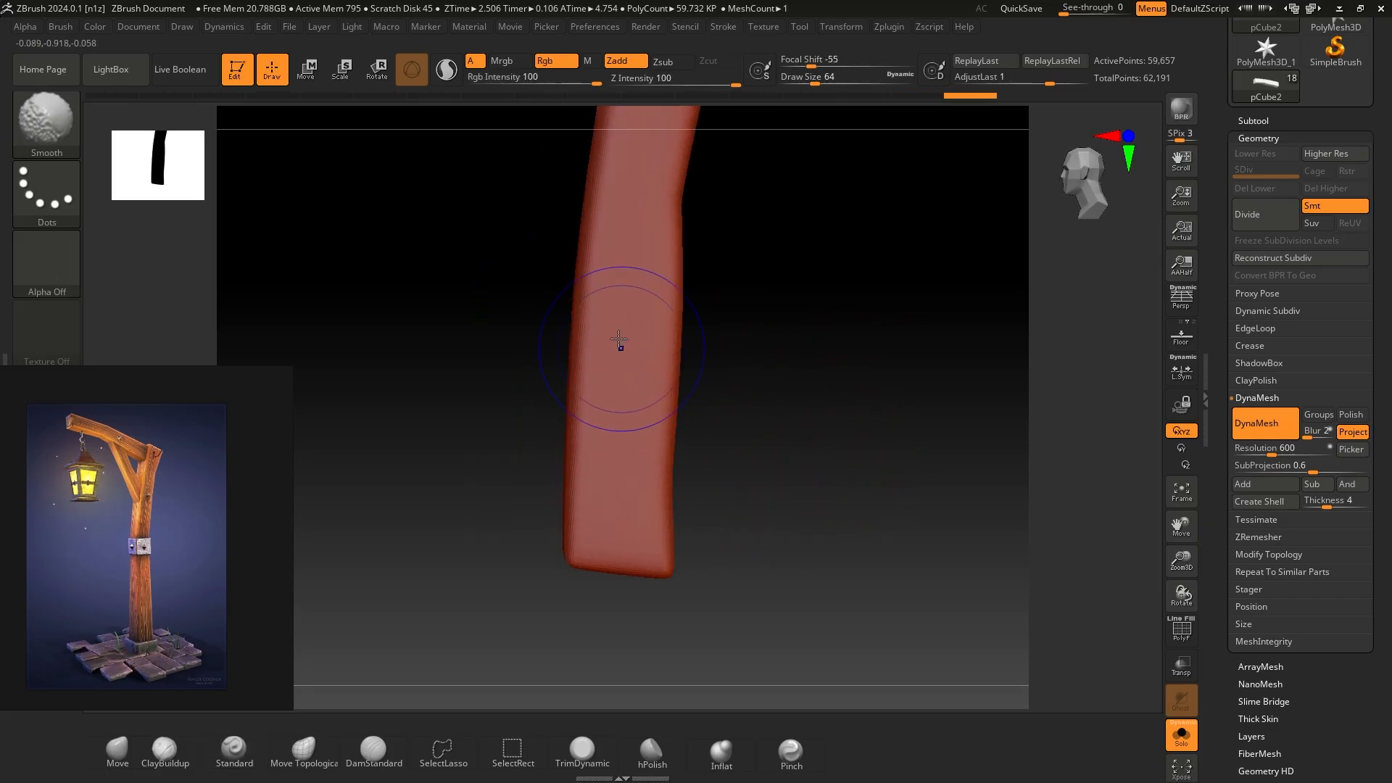
shift+drag(619, 341, 596, 300)
mouse_move(743, 359)
mouse_down()
mouse_move(814, 379)
mouse_move(798, 423)
mouse_up()
shift+drag(659, 500, 662, 459)
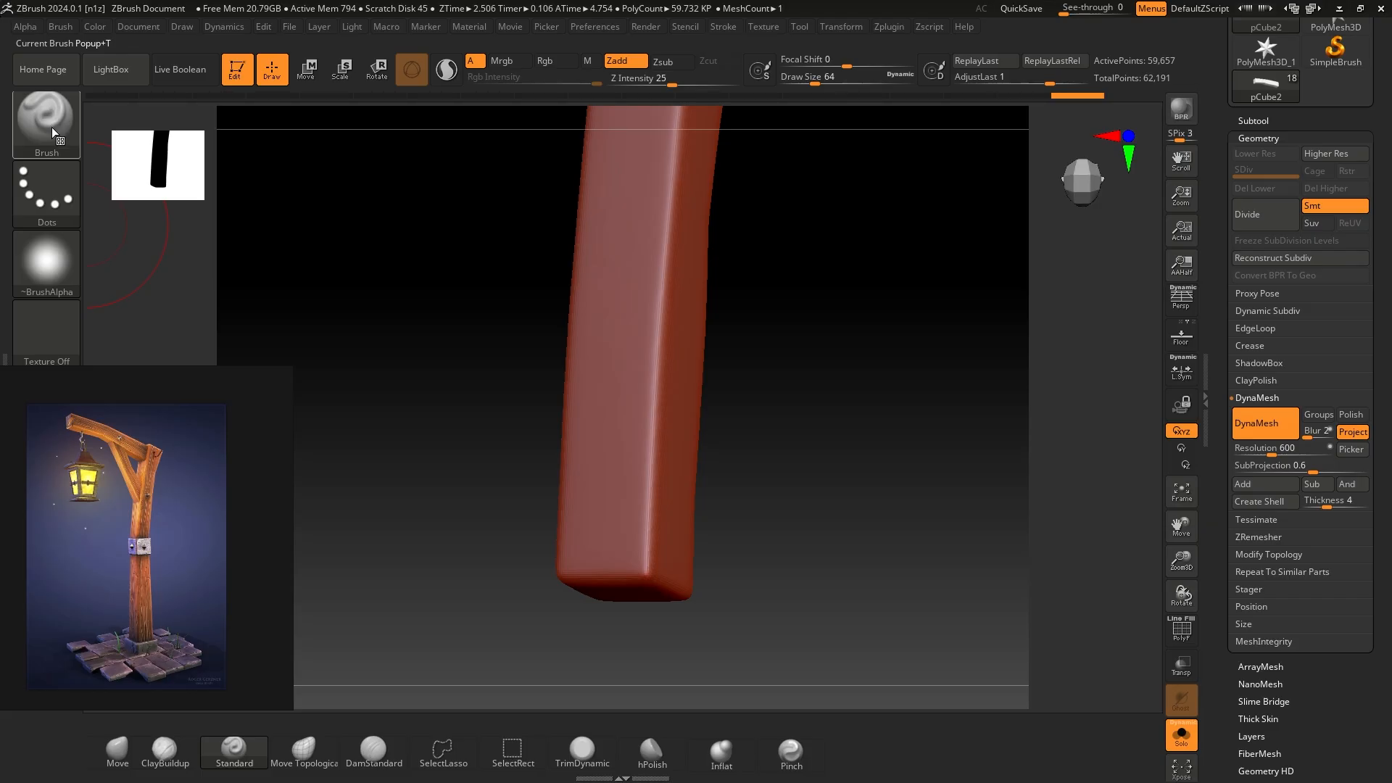
key(shift)
key(shift)
key(shift)
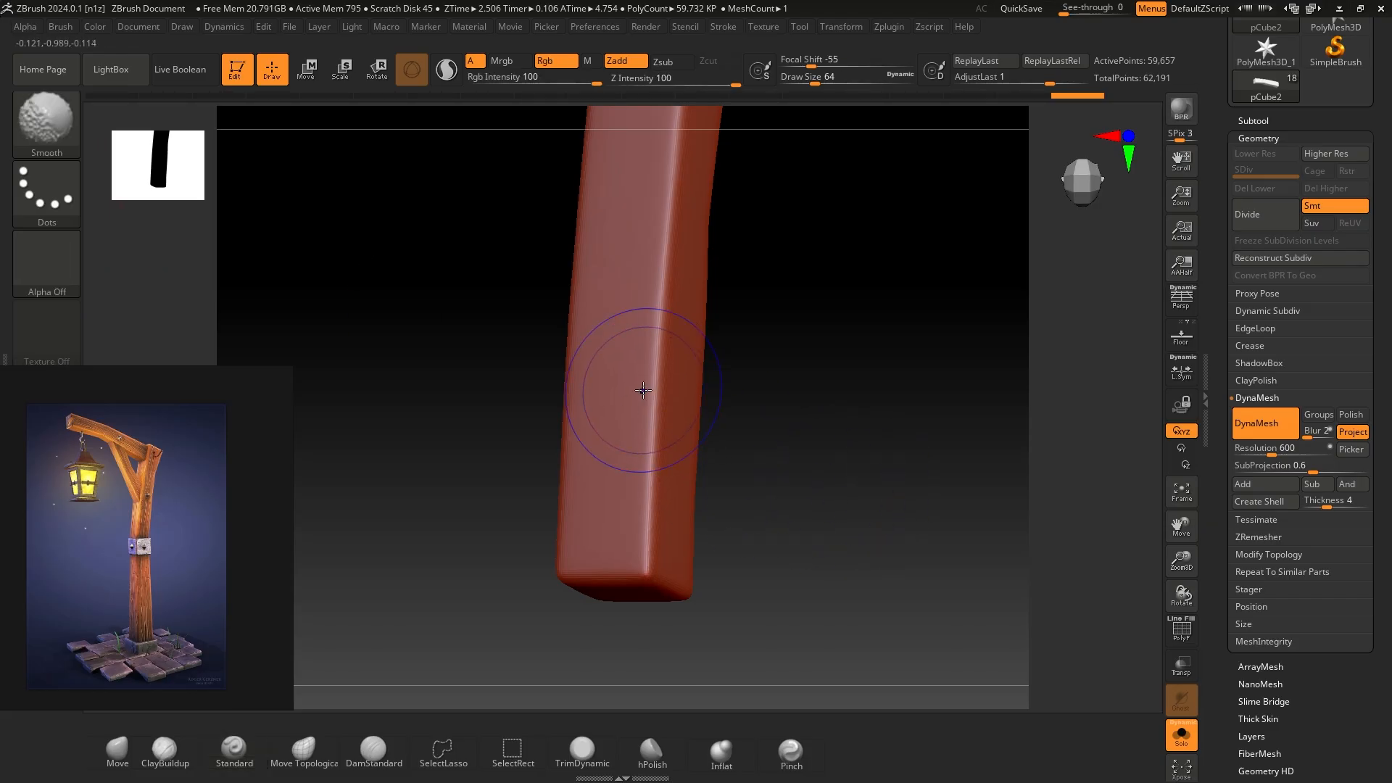
mouse_move(739, 395)
mouse_down()
mouse_move(861, 413)
mouse_move(679, 433)
mouse_move(830, 379)
mouse_move(895, 469)
mouse_move(815, 439)
mouse_move(812, 382)
mouse_up()
drag(656, 357, 774, 351)
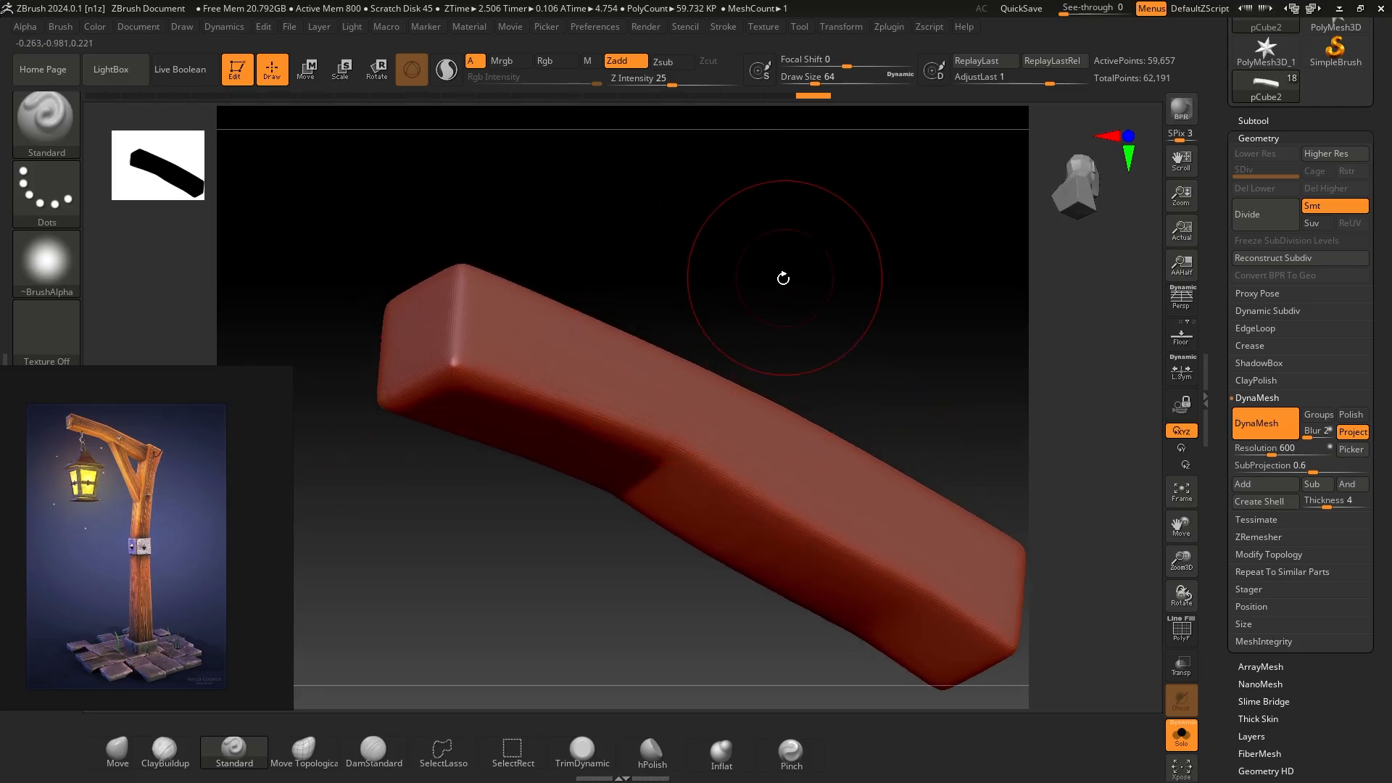
- Switch to the ClayBuildup brush with a draw size of 14 and a Z intensity of 6
mouse_move(256, 596)
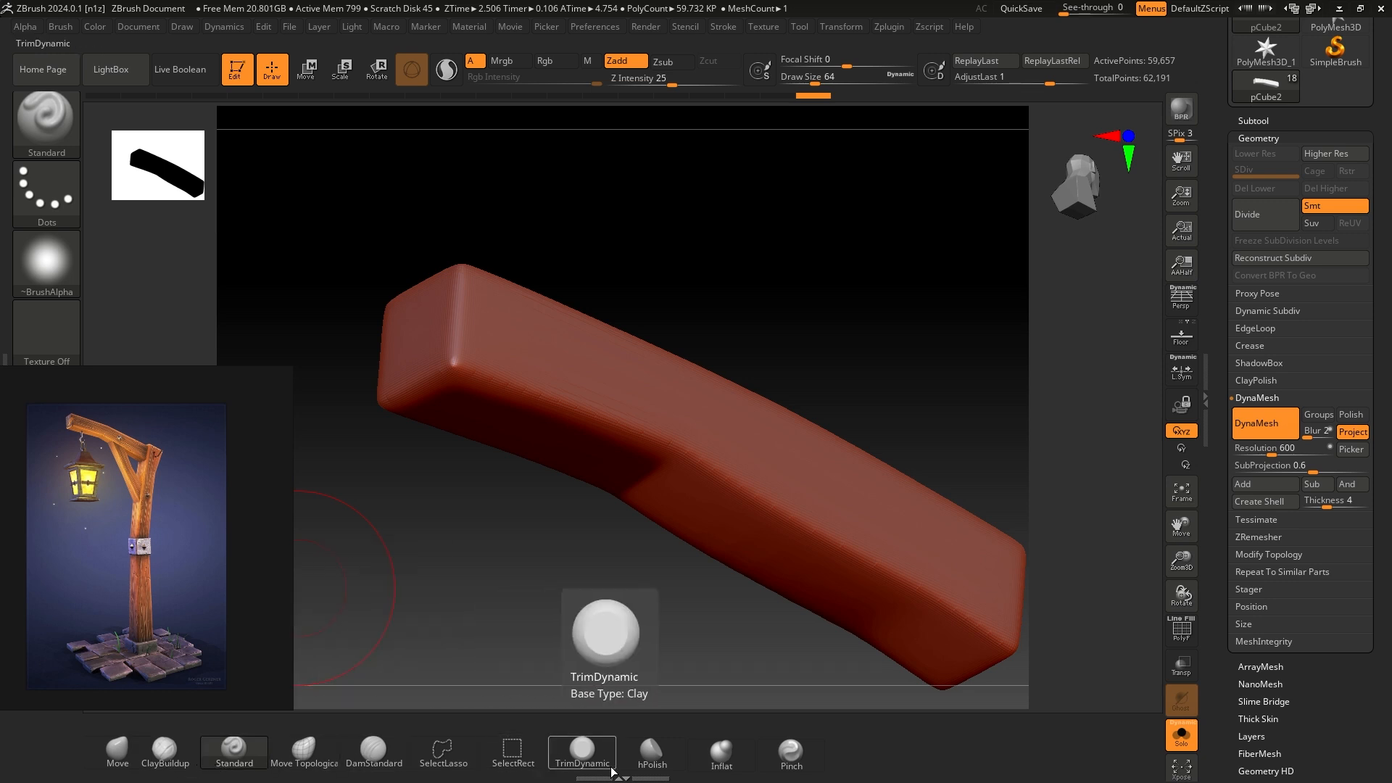
click(158, 762)
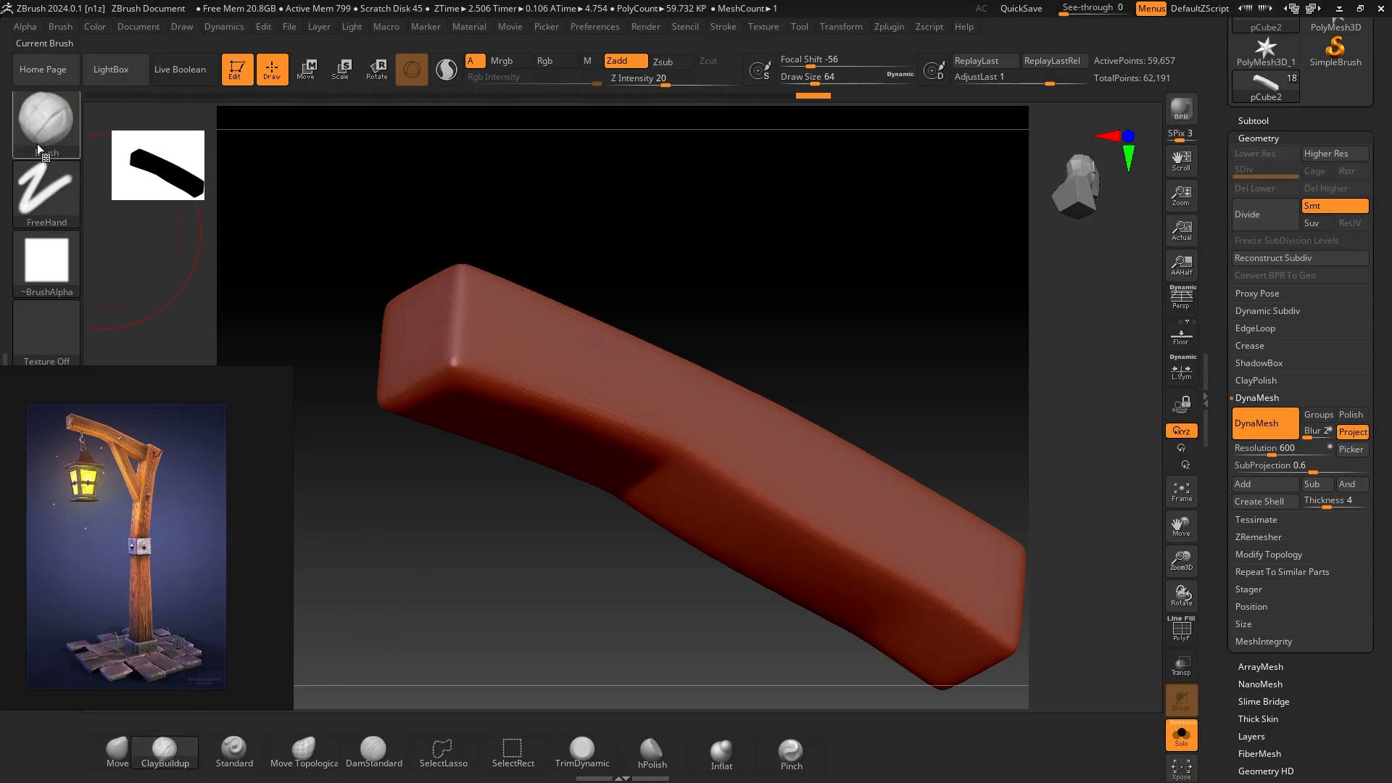
click(42, 115)
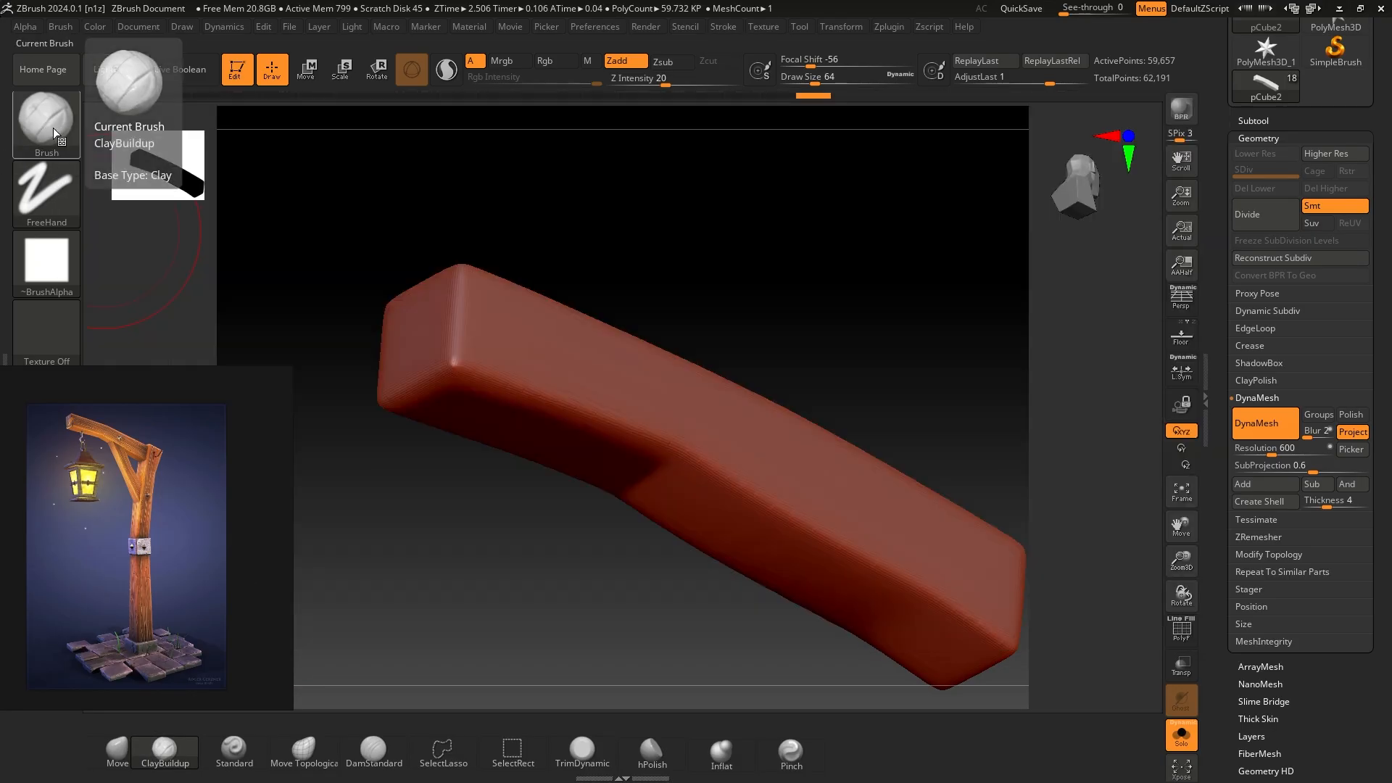
mouse_move(708, 338)
mouse_down()
mouse_move(690, 332)
mouse_move(720, 219)
mouse_move(718, 239)
mouse_up()
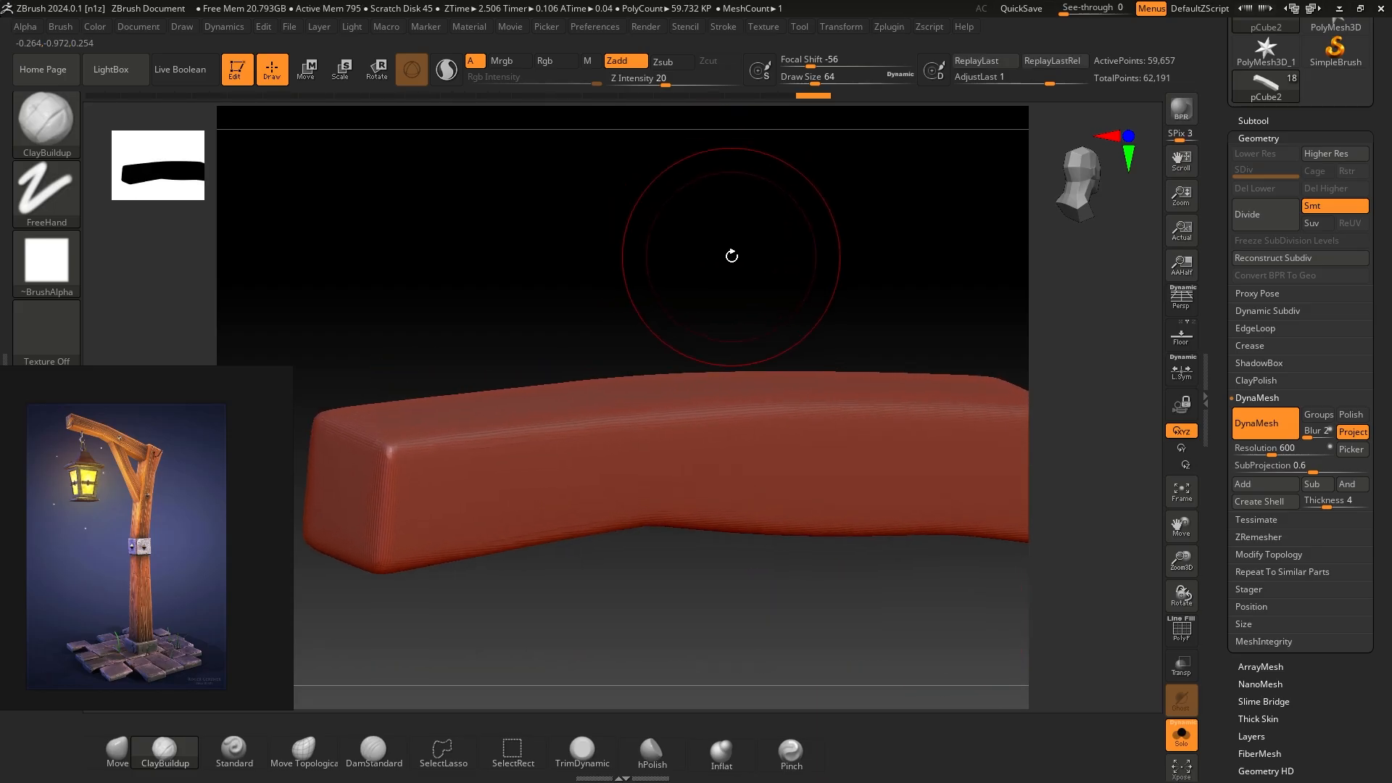
key(bracketleft)
key(bracketleft)
key(bracketleft)
key(bracketleft)
key(bracketleft)
key(bracketright)
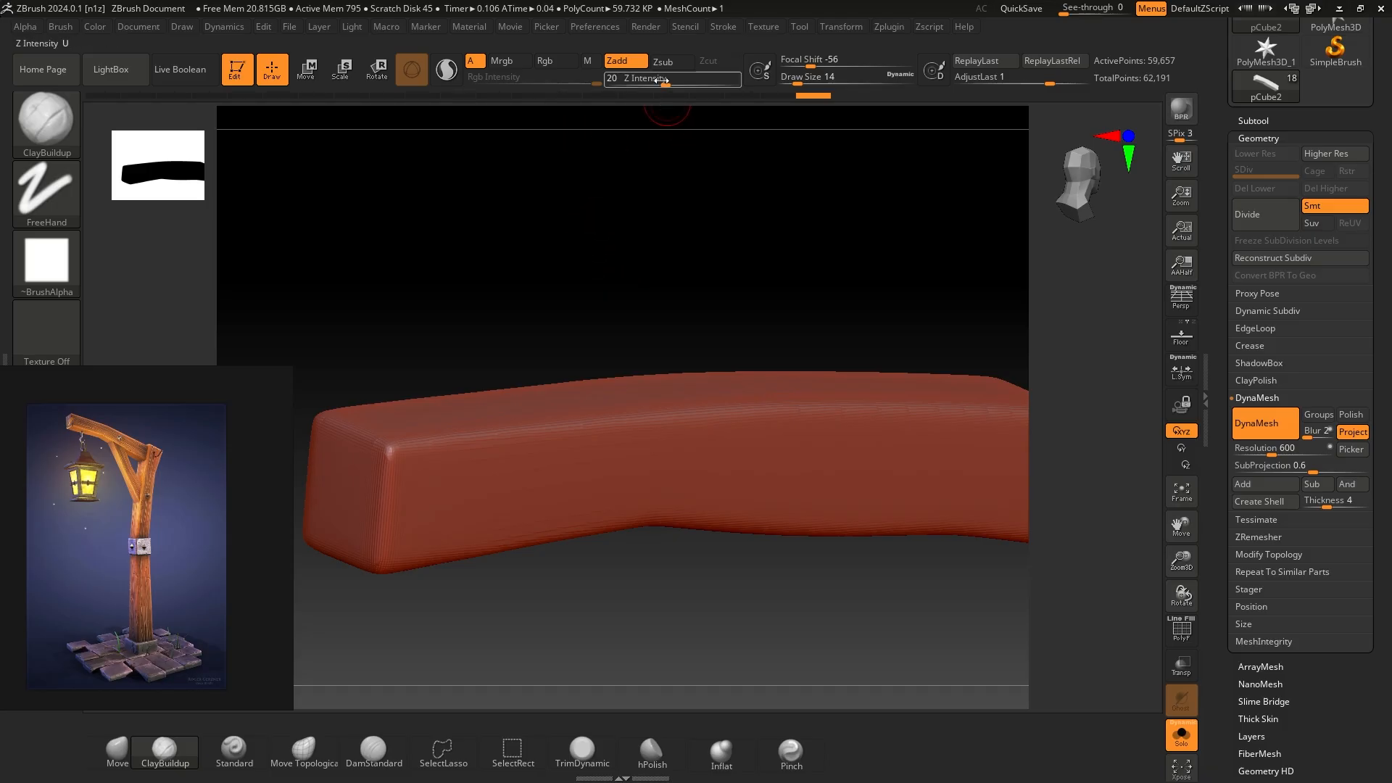
drag(665, 79, 640, 81)
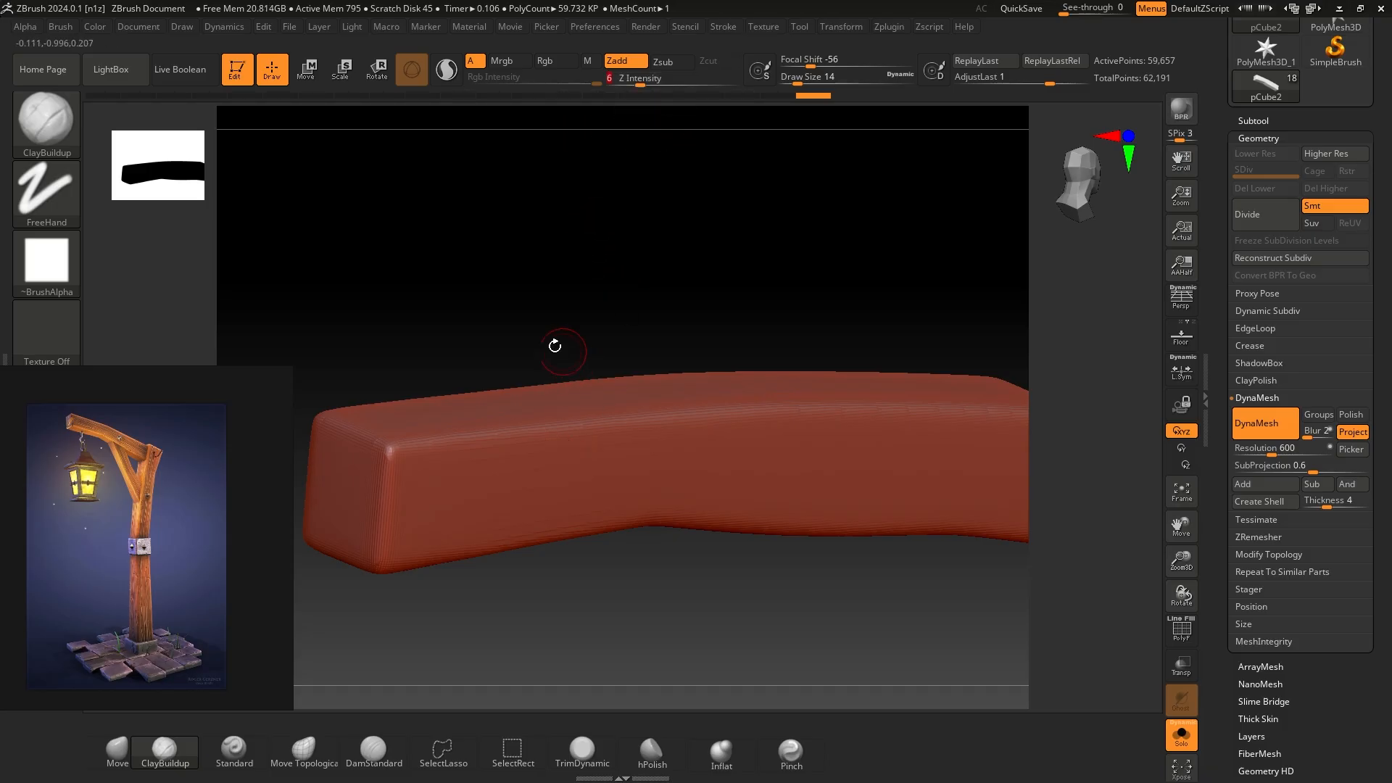
- Sculpt a shallow irregularity across the beam's upper edge near one end and blend it with smoothing
drag(507, 323, 587, 330)
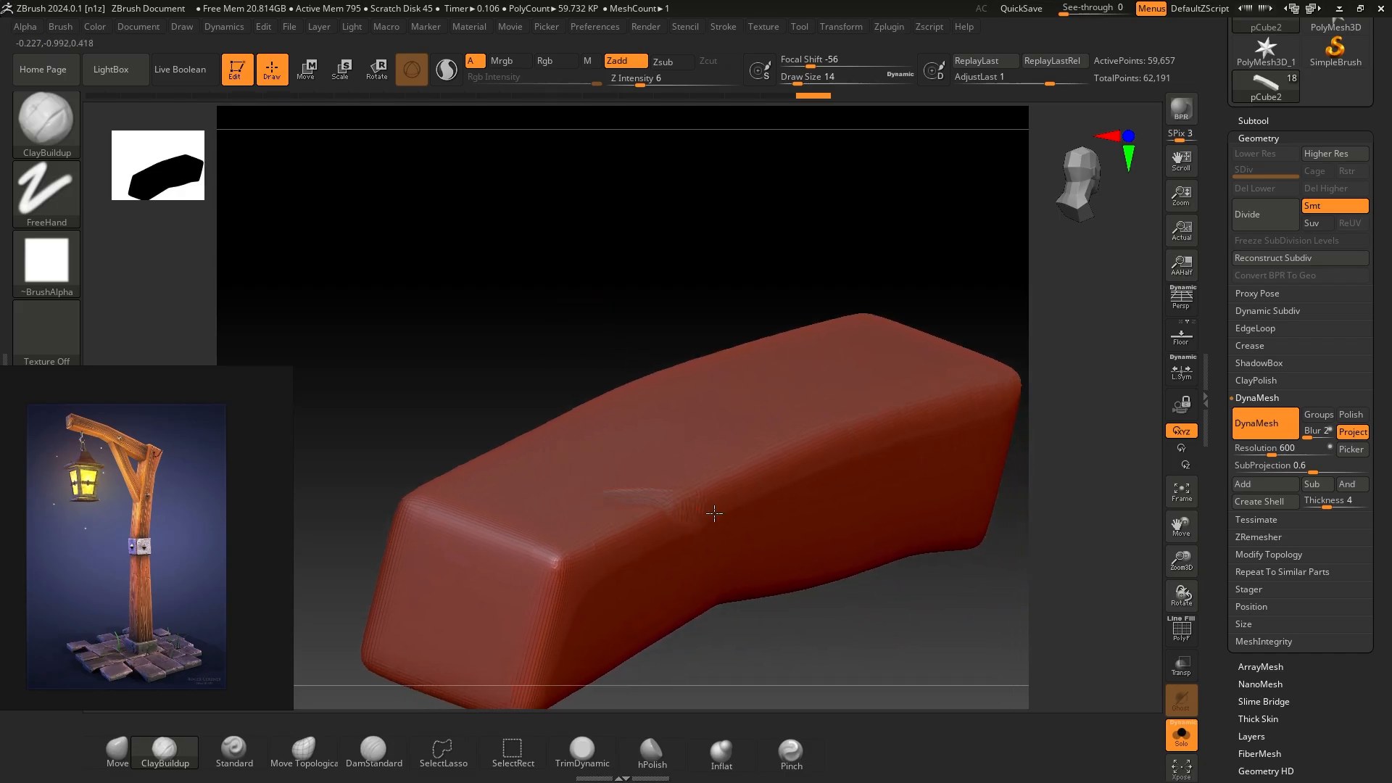
drag(714, 514, 718, 521)
mouse_move(933, 645)
mouse_down()
mouse_move(638, 341)
mouse_move(625, 389)
mouse_move(435, 417)
mouse_up()
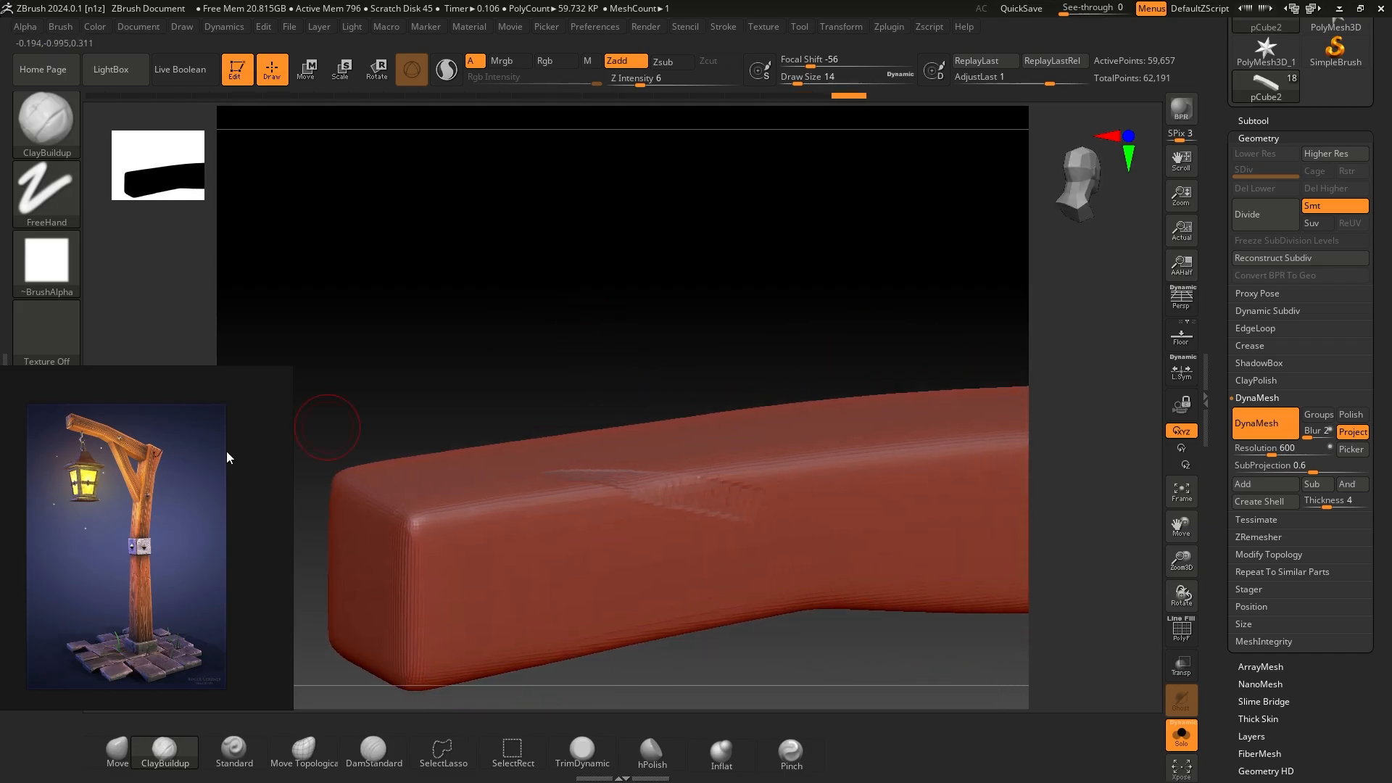
mouse_move(685, 354)
mouse_down()
mouse_move(597, 320)
mouse_move(618, 435)
mouse_move(594, 443)
mouse_up()
shift+drag(478, 446, 577, 481)
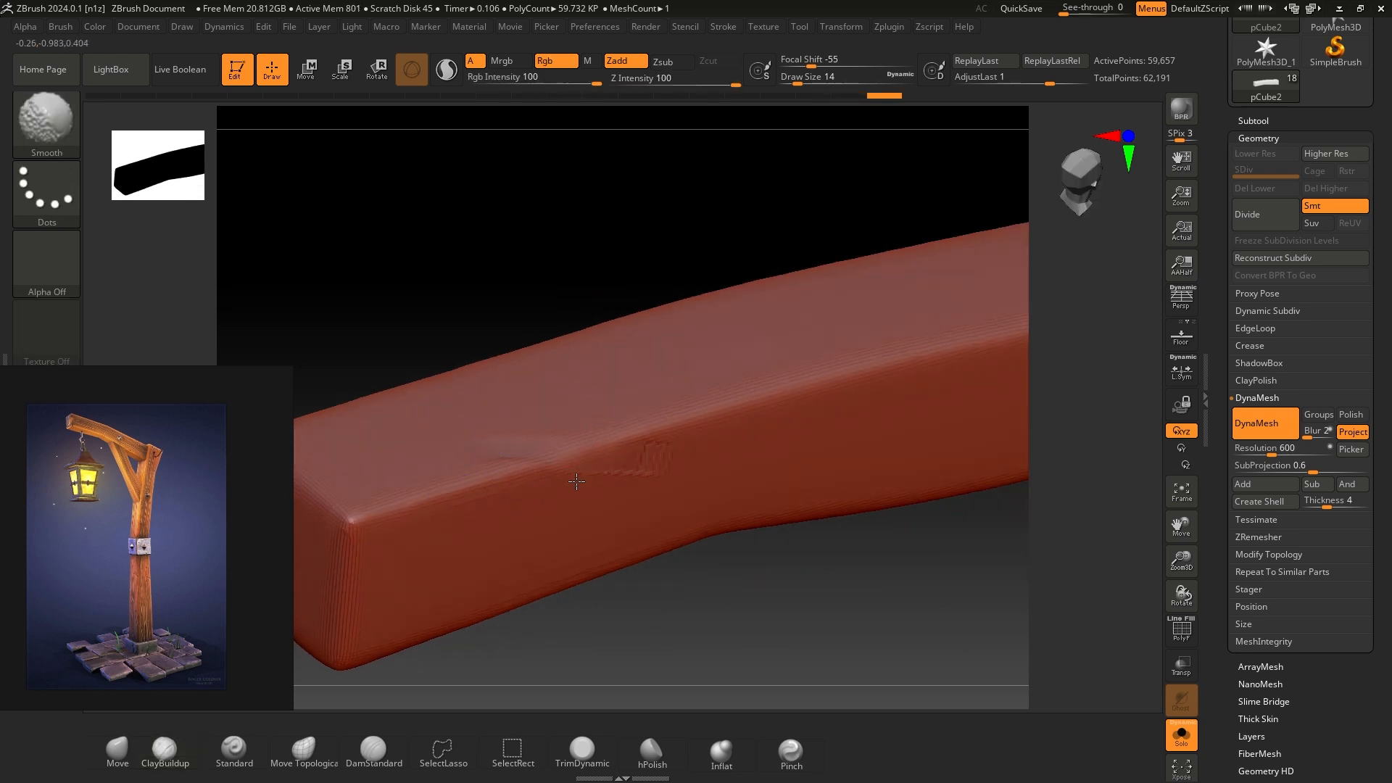
mouse_move(617, 312)
mouse_down()
mouse_move(529, 273)
mouse_move(512, 250)
mouse_move(647, 314)
mouse_move(625, 348)
mouse_move(746, 314)
mouse_move(556, 278)
mouse_move(544, 248)
mouse_move(664, 289)
mouse_move(563, 254)
mouse_move(575, 273)
mouse_move(550, 276)
mouse_move(613, 311)
mouse_move(537, 298)
mouse_move(688, 295)
mouse_move(605, 319)
mouse_up()
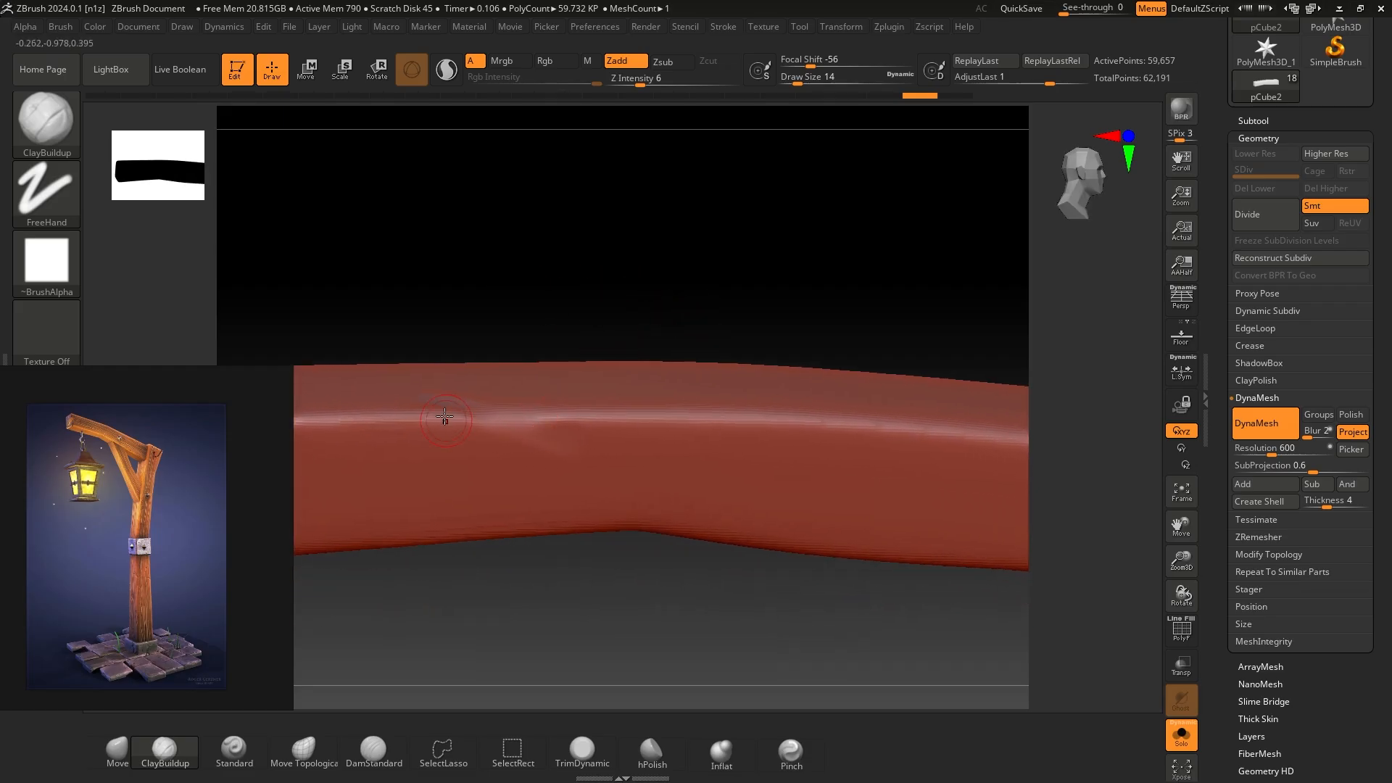
- Sculpt a diagonal nick across the upper edge farther along the beam and smooth its marks
mouse_move(709, 299)
mouse_down()
mouse_move(606, 333)
mouse_move(606, 320)
mouse_move(707, 501)
mouse_up()
drag(754, 312, 759, 303)
shift+drag(704, 422, 653, 435)
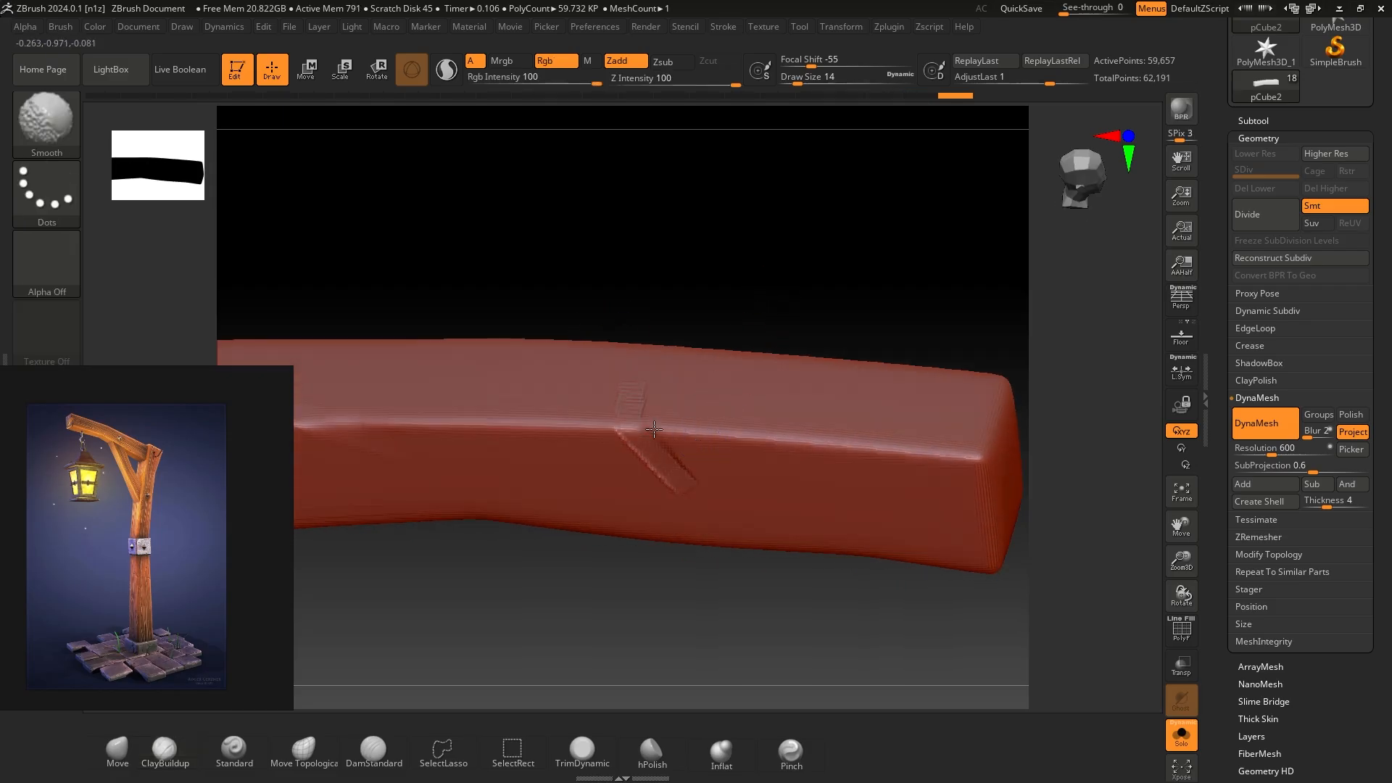
drag(678, 314, 621, 472)
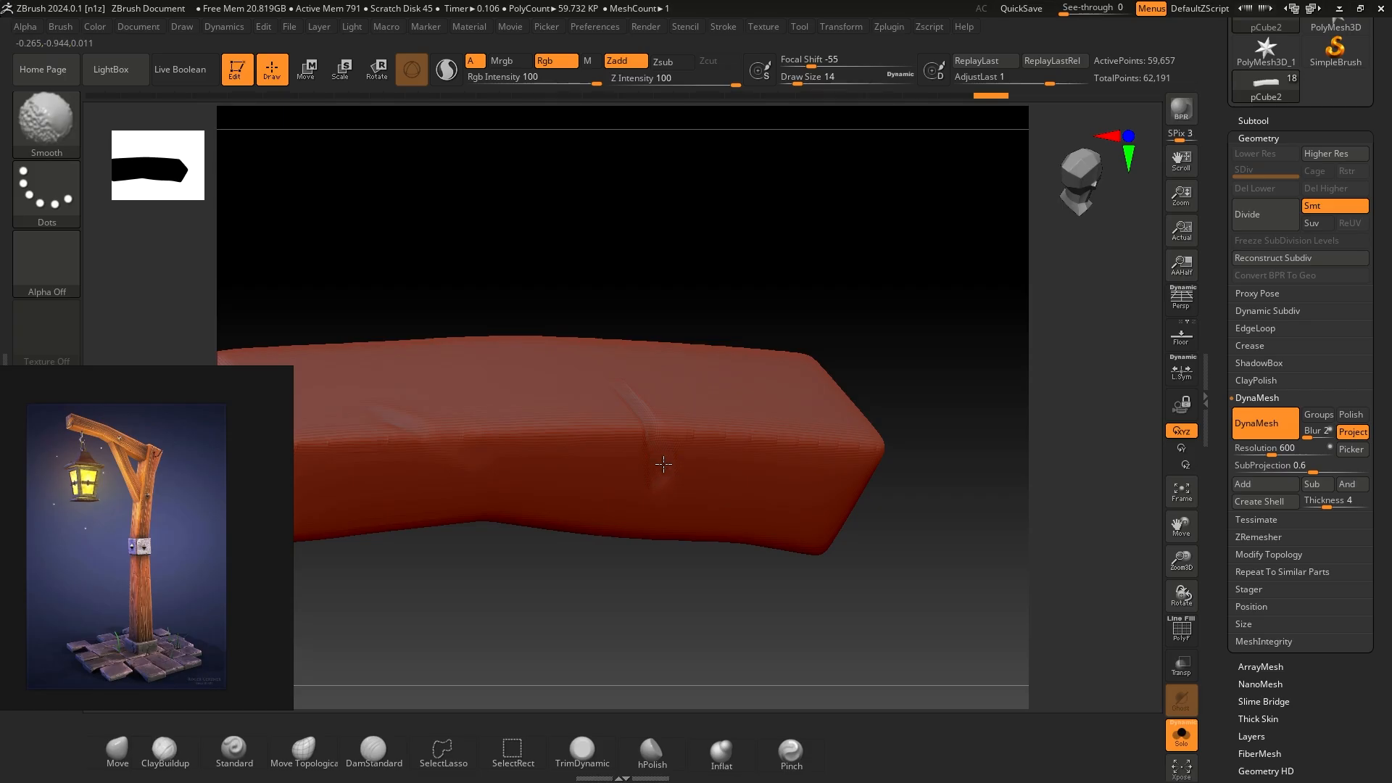
mouse_move(688, 319)
mouse_down()
mouse_move(734, 255)
mouse_move(802, 294)
mouse_move(690, 271)
mouse_move(720, 304)
mouse_move(795, 302)
mouse_move(738, 307)
mouse_move(827, 329)
mouse_move(708, 249)
mouse_move(764, 255)
mouse_move(856, 368)
mouse_move(842, 351)
mouse_up()
- Wear down the upper corner at the beam's far end with ClayBuildup strokes and smooth it
drag(919, 311, 862, 316)
mouse_move(841, 363)
shift+mouse_down()
mouse_move(876, 348)
mouse_move(843, 356)
shift+mouse_up()
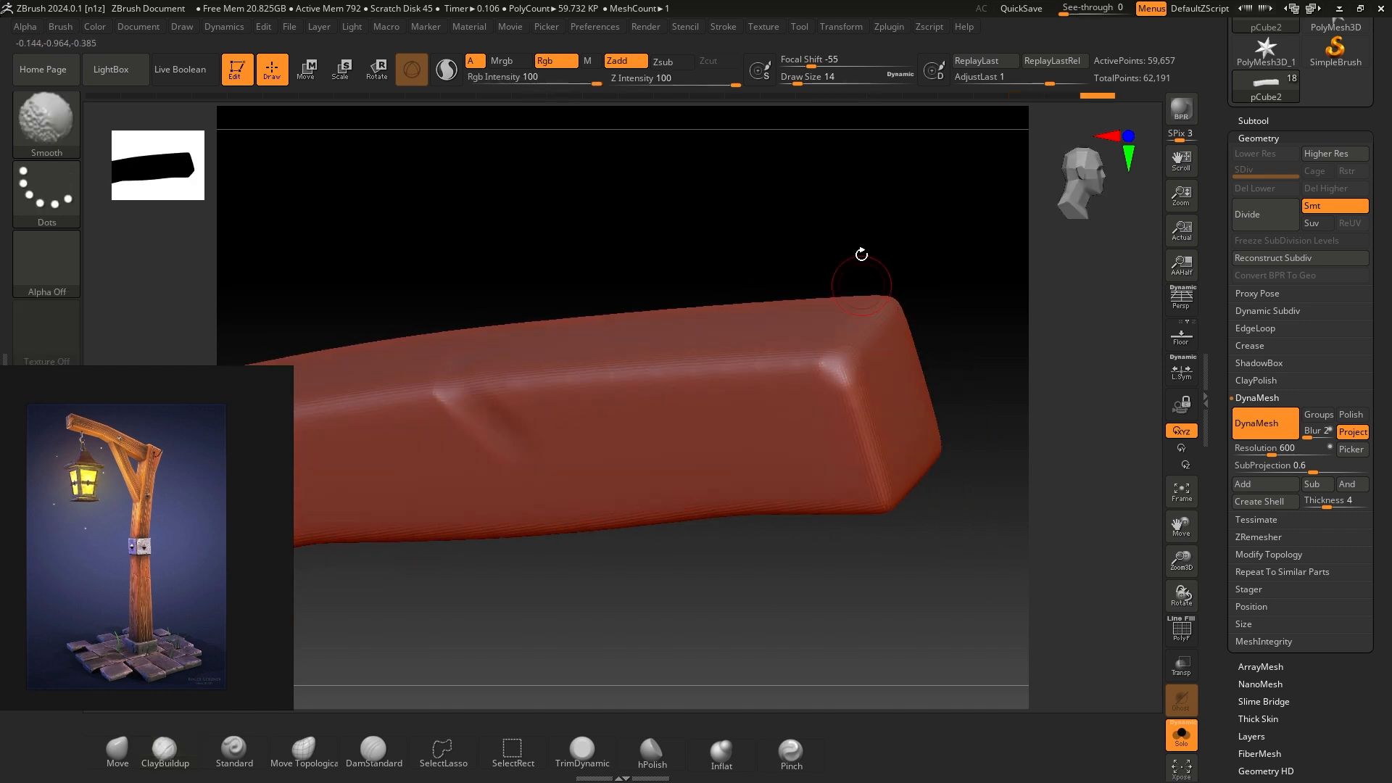
drag(860, 255, 915, 265)
alt+drag(832, 355, 774, 363)
drag(917, 268, 901, 289)
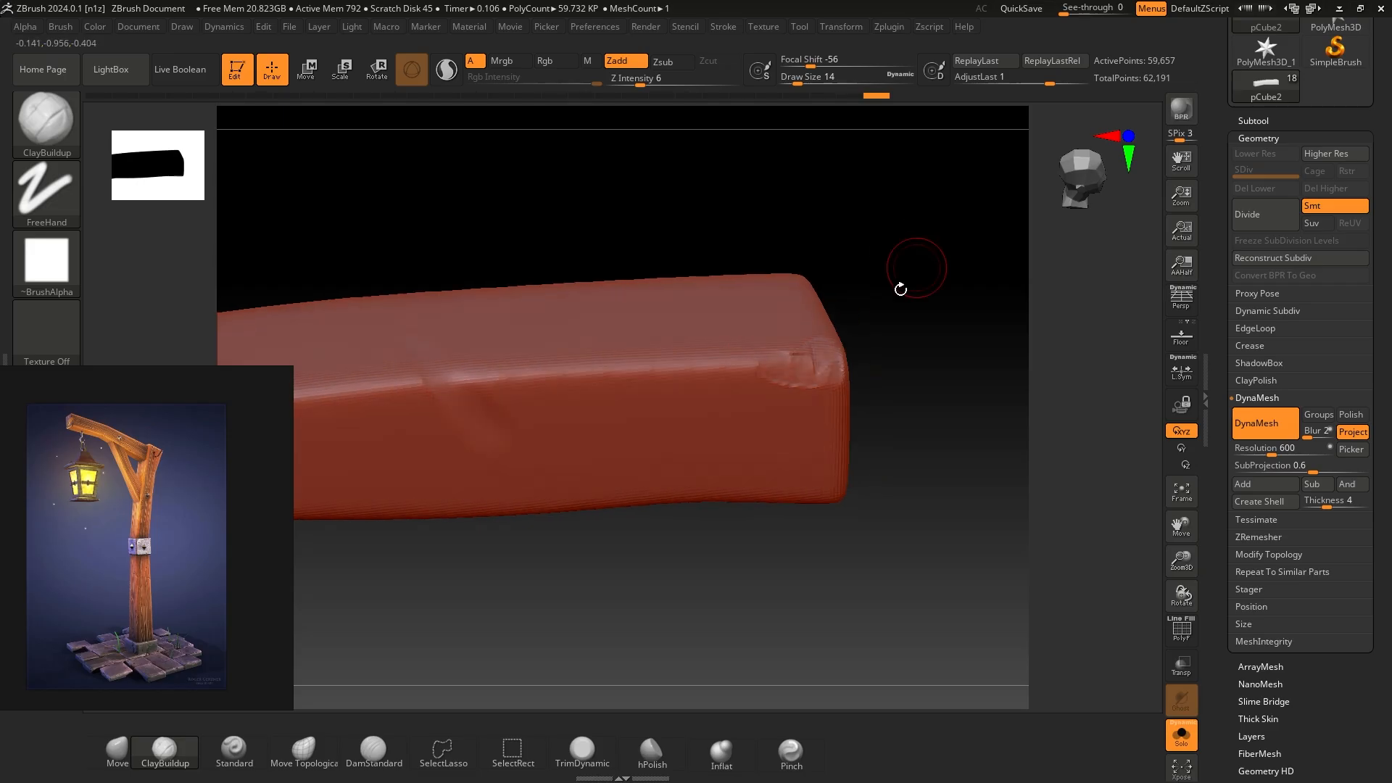
shift+drag(822, 354, 807, 361)
mouse_move(901, 276)
mouse_down()
mouse_move(802, 230)
mouse_move(637, 302)
mouse_move(661, 279)
mouse_up()
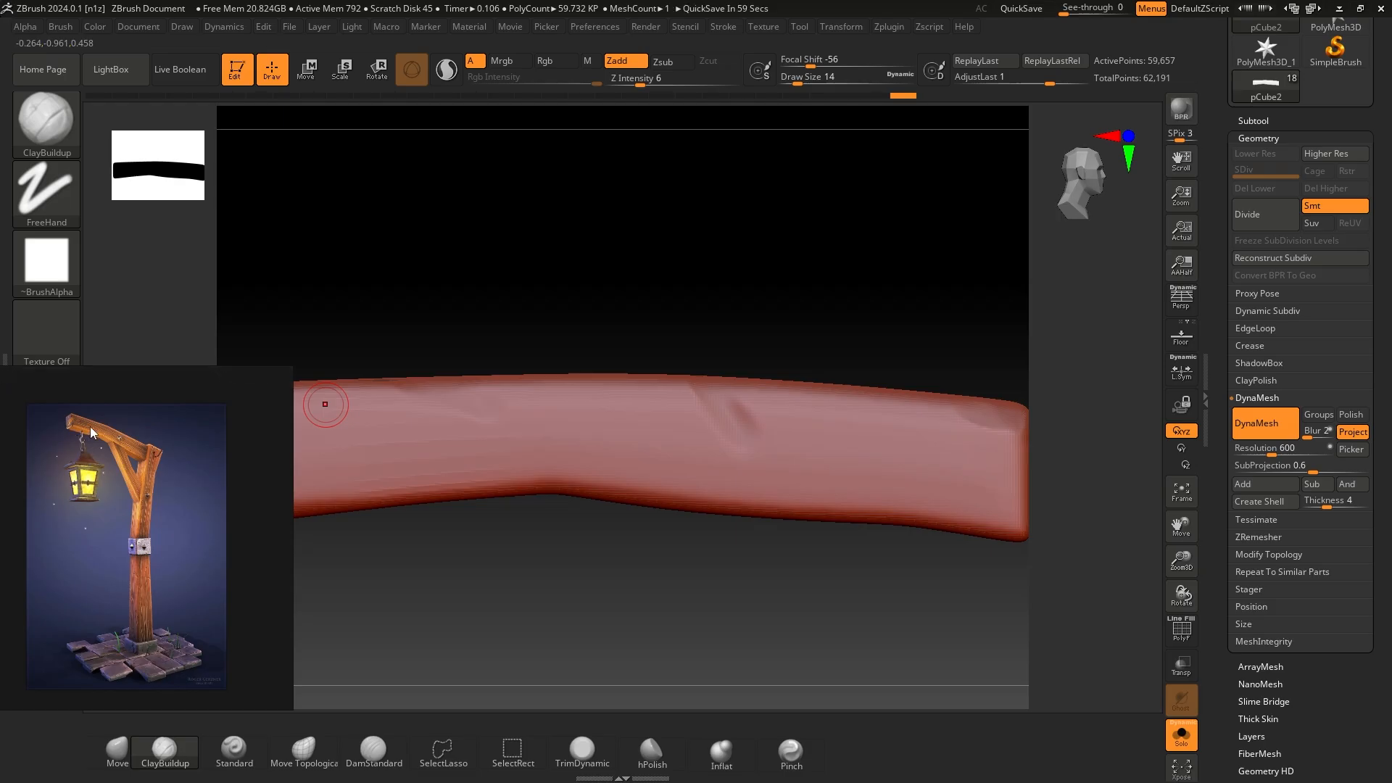
- Add short ClayBuildup strokes across the lower edge at the beam's bend and smooth them in
drag(399, 276, 550, 280)
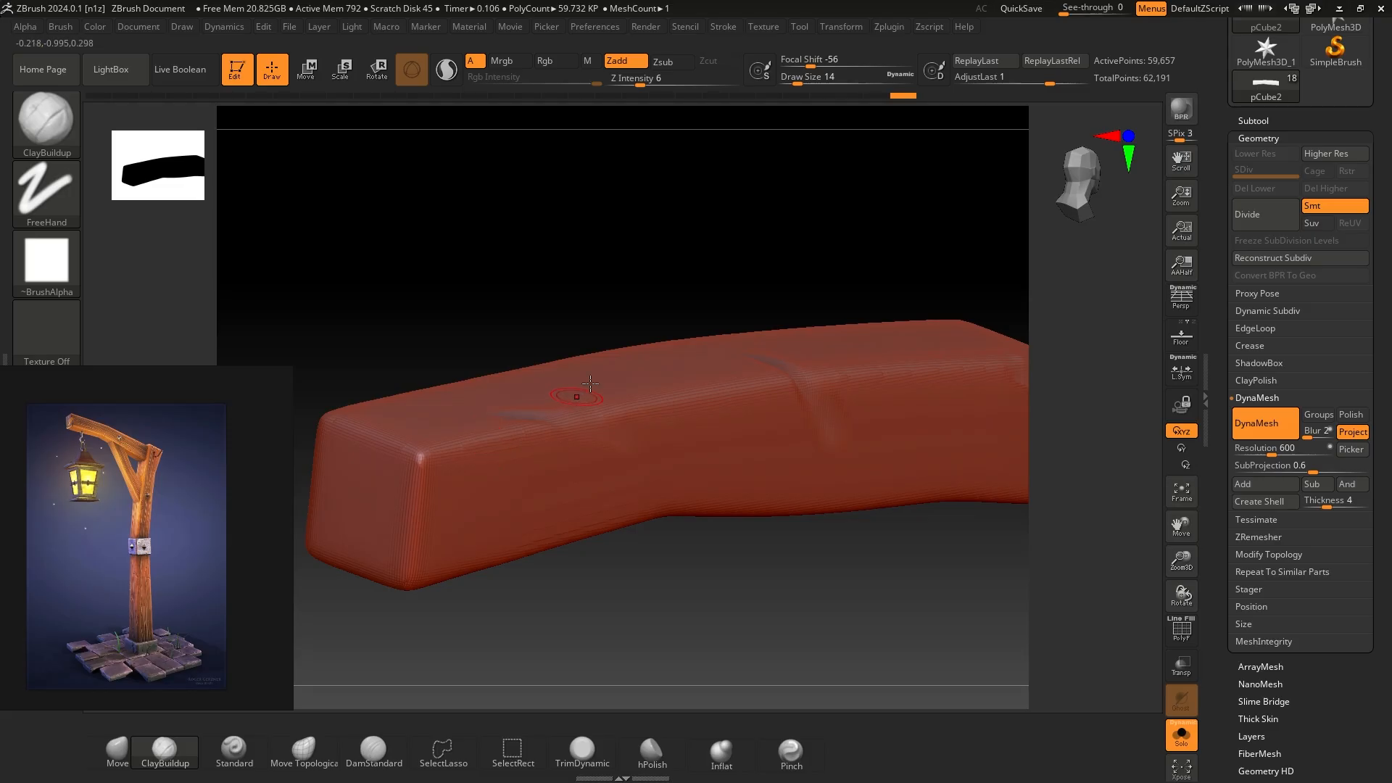
mouse_move(538, 307)
mouse_down()
mouse_move(768, 500)
mouse_move(612, 445)
mouse_move(625, 492)
mouse_move(599, 429)
mouse_up()
mouse_move(597, 330)
mouse_down()
mouse_move(576, 424)
mouse_move(614, 430)
mouse_up()
drag(603, 464, 594, 481)
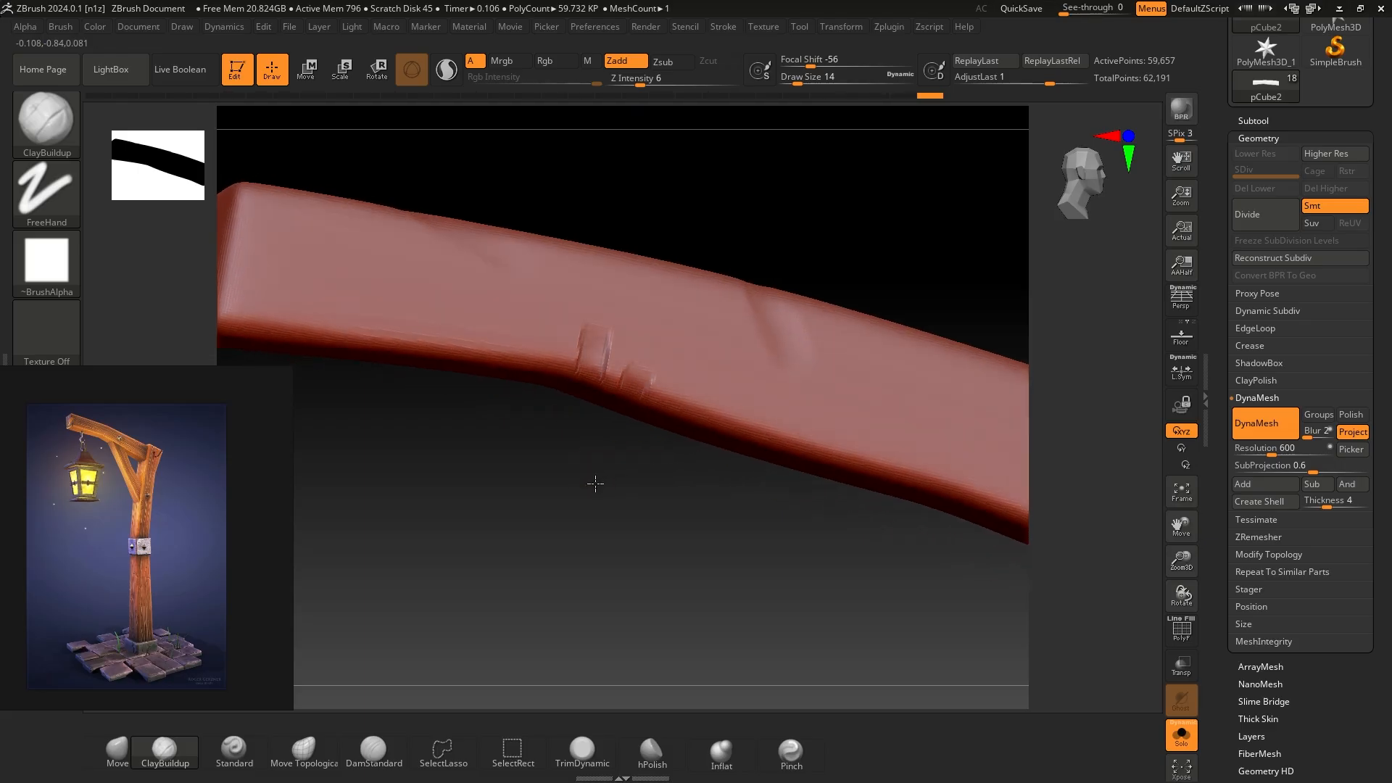
shift+drag(636, 385, 586, 326)
drag(584, 491, 617, 523)
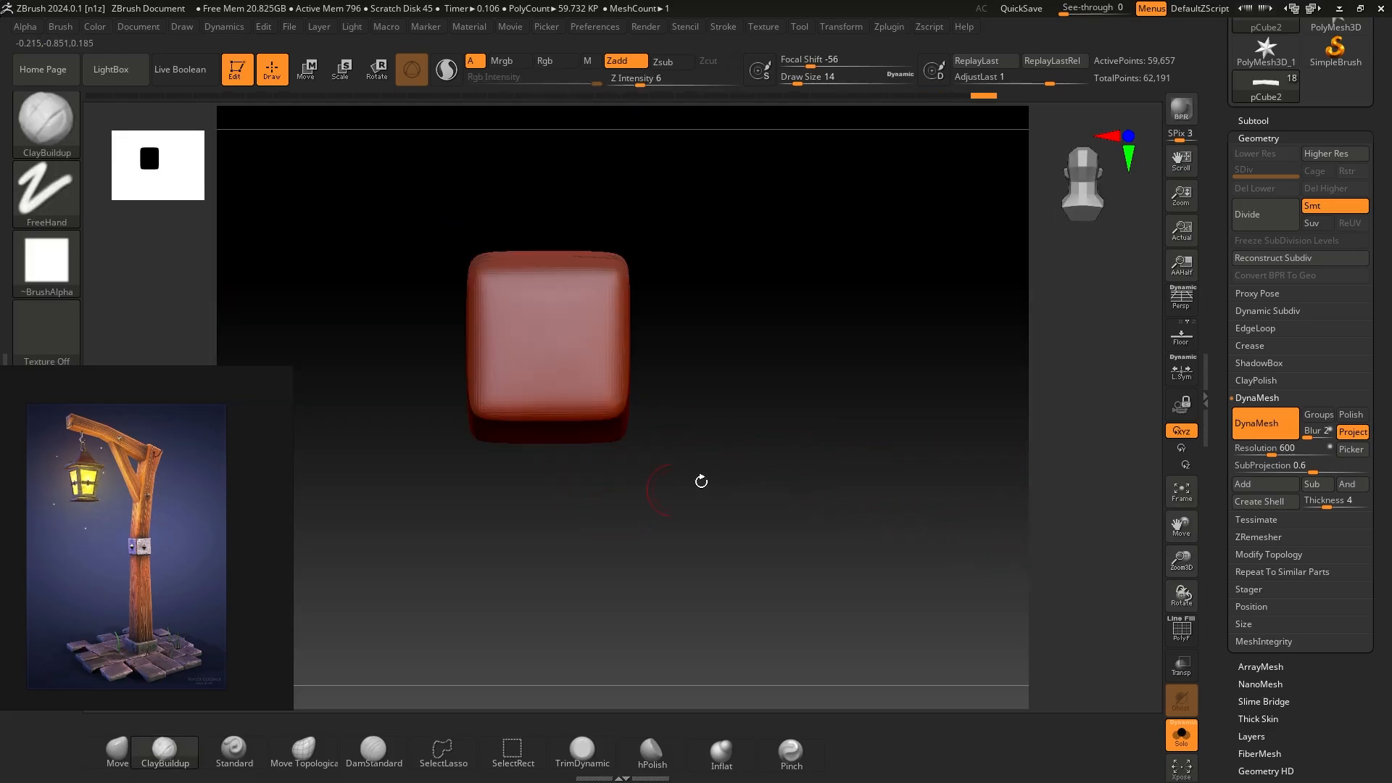
mouse_move(702, 479)
shift+mouse_down()
mouse_move(665, 500)
mouse_move(628, 481)
shift+mouse_up()
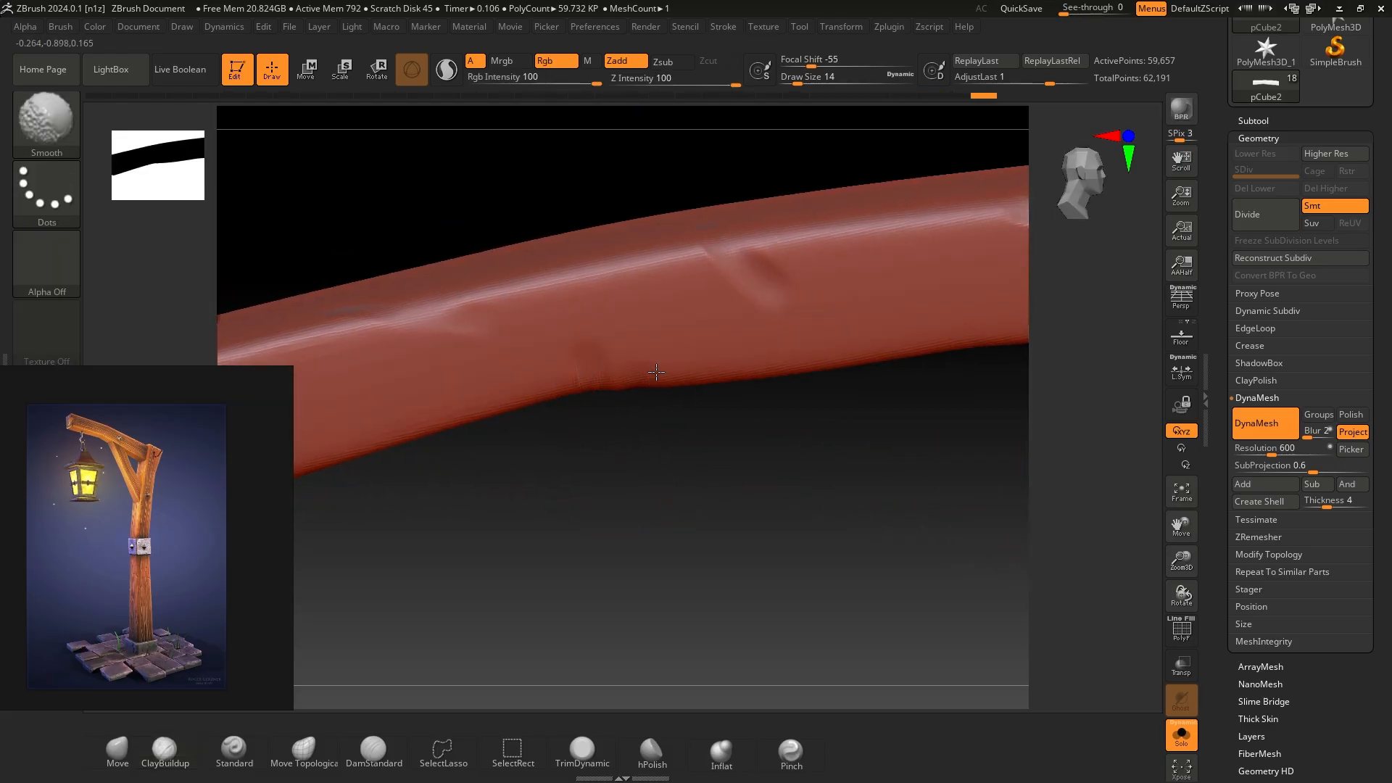
- Sculpt a vertical groove across the side face near the beam's free end with ClayBuildup and smooth its edges
mouse_move(641, 415)
alt+mouse_down()
mouse_move(622, 445)
mouse_move(646, 516)
mouse_move(687, 513)
mouse_move(550, 548)
mouse_move(592, 559)
mouse_move(489, 520)
alt+mouse_up()
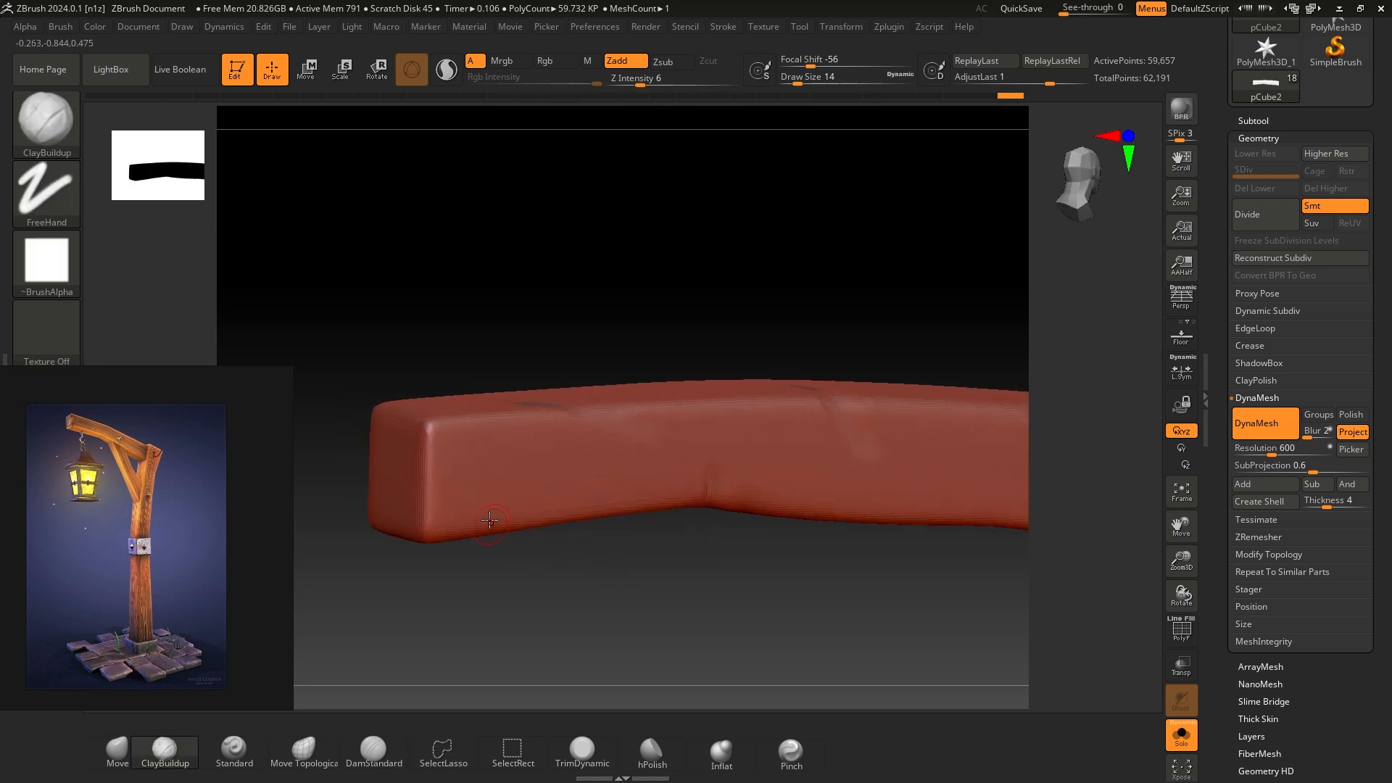
drag(455, 582, 491, 482)
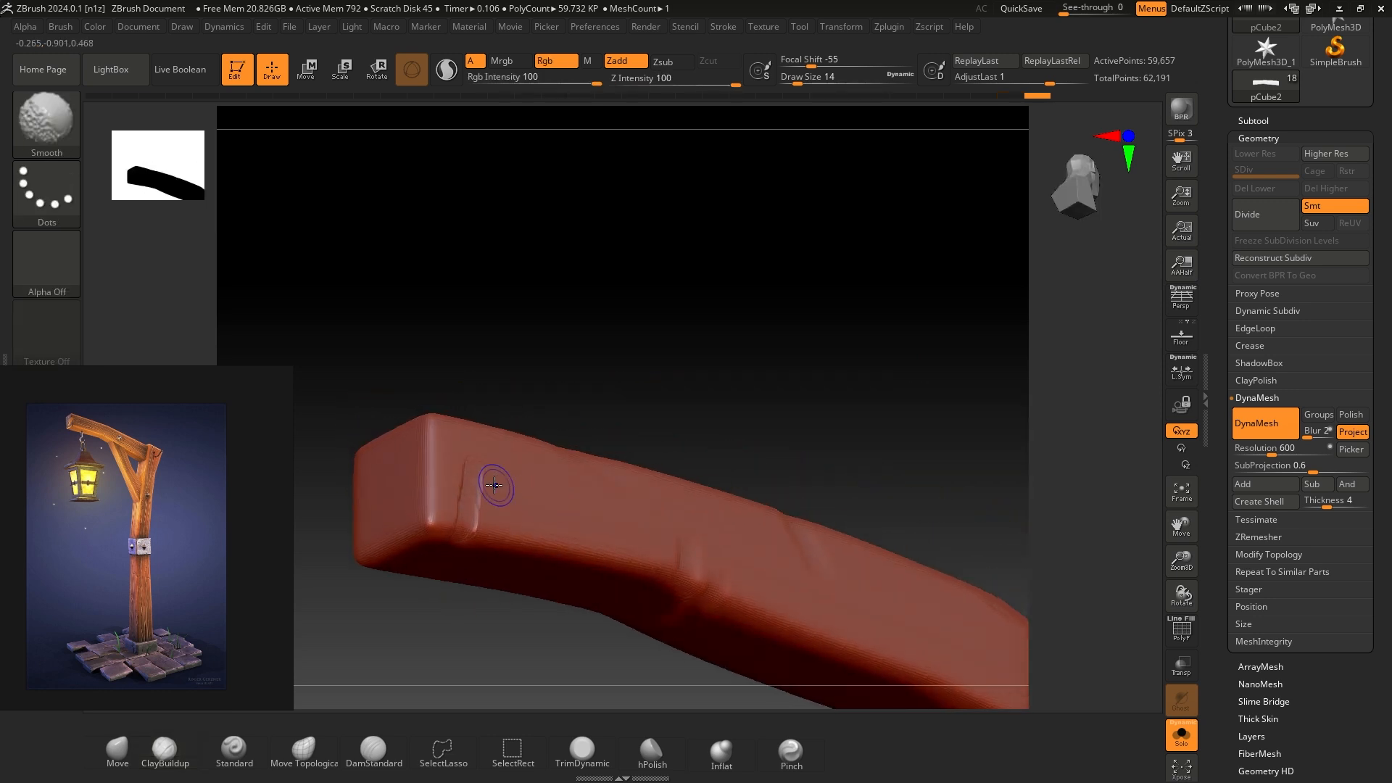
drag(537, 363, 380, 381)
key(shift)
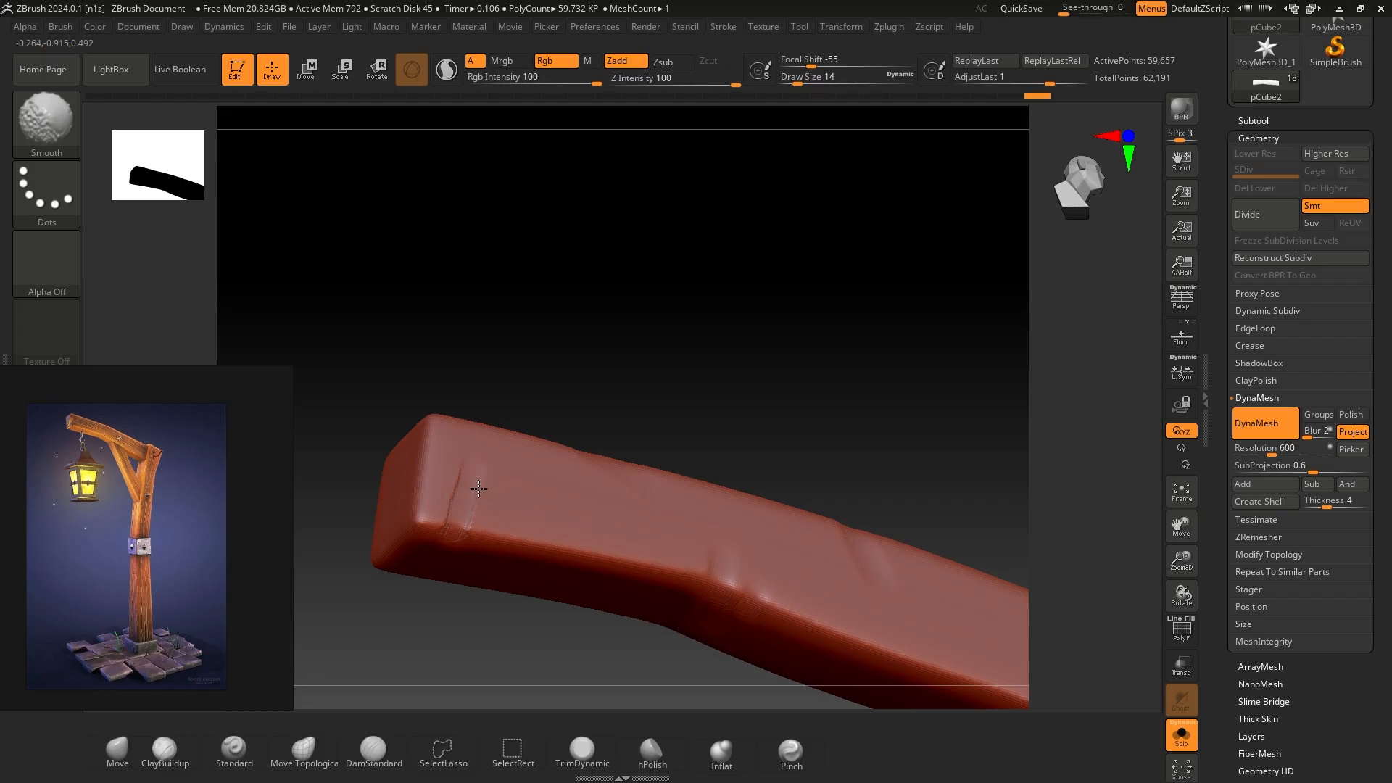
shift+drag(606, 311, 476, 506)
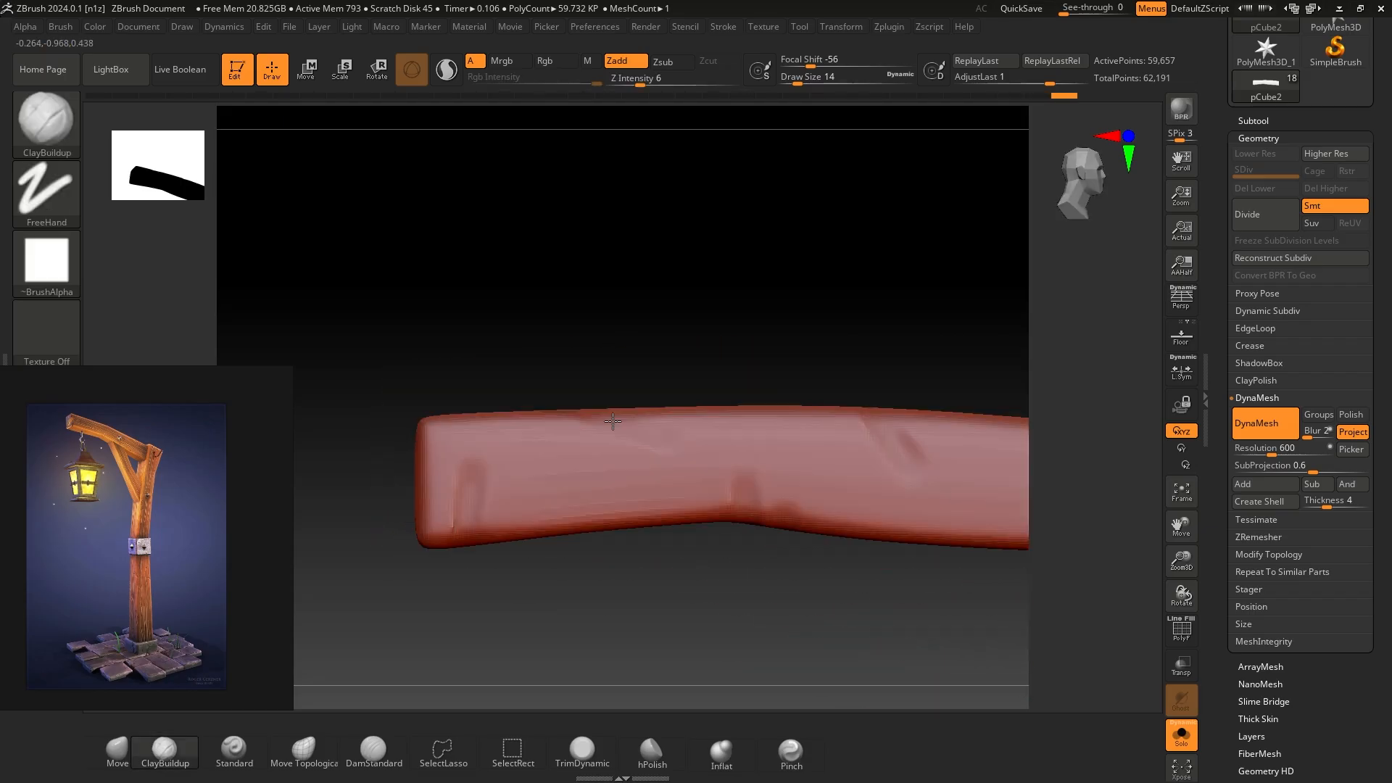
- Roughen the vertical corner at the beam's free end and add a diagonal ClayBuildup stroke across the end face
mouse_move(508, 578)
mouse_down()
mouse_move(652, 559)
mouse_move(494, 486)
mouse_move(427, 432)
mouse_up()
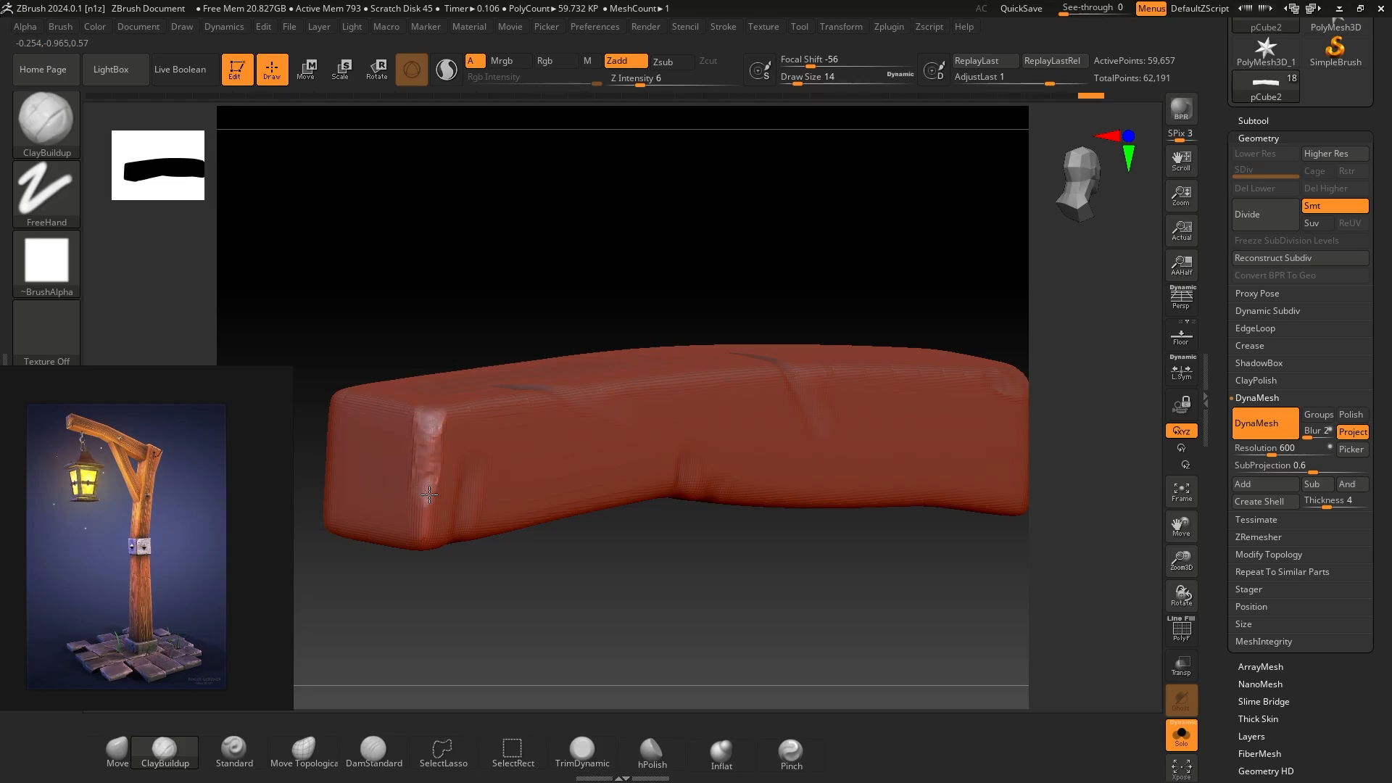
drag(563, 584, 440, 505)
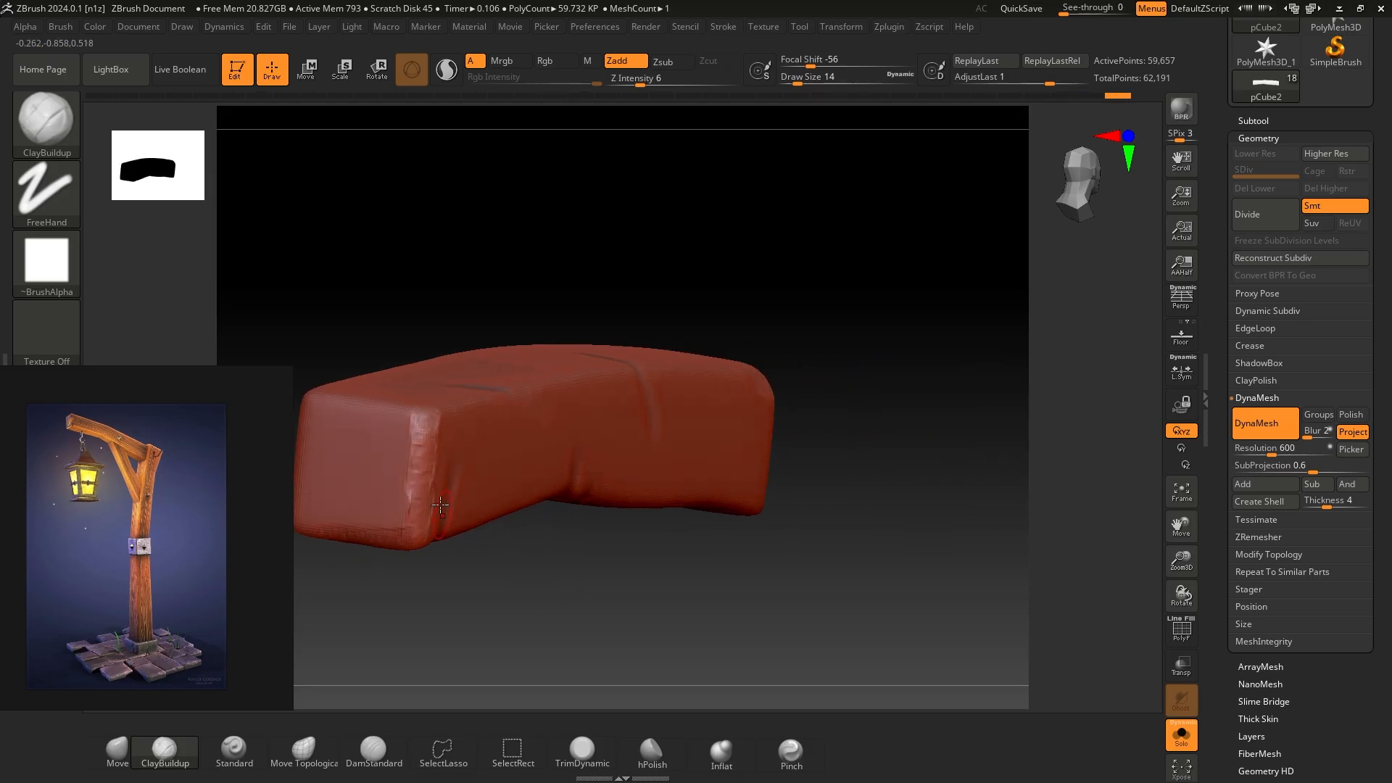
drag(404, 442, 320, 510)
drag(464, 542, 461, 572)
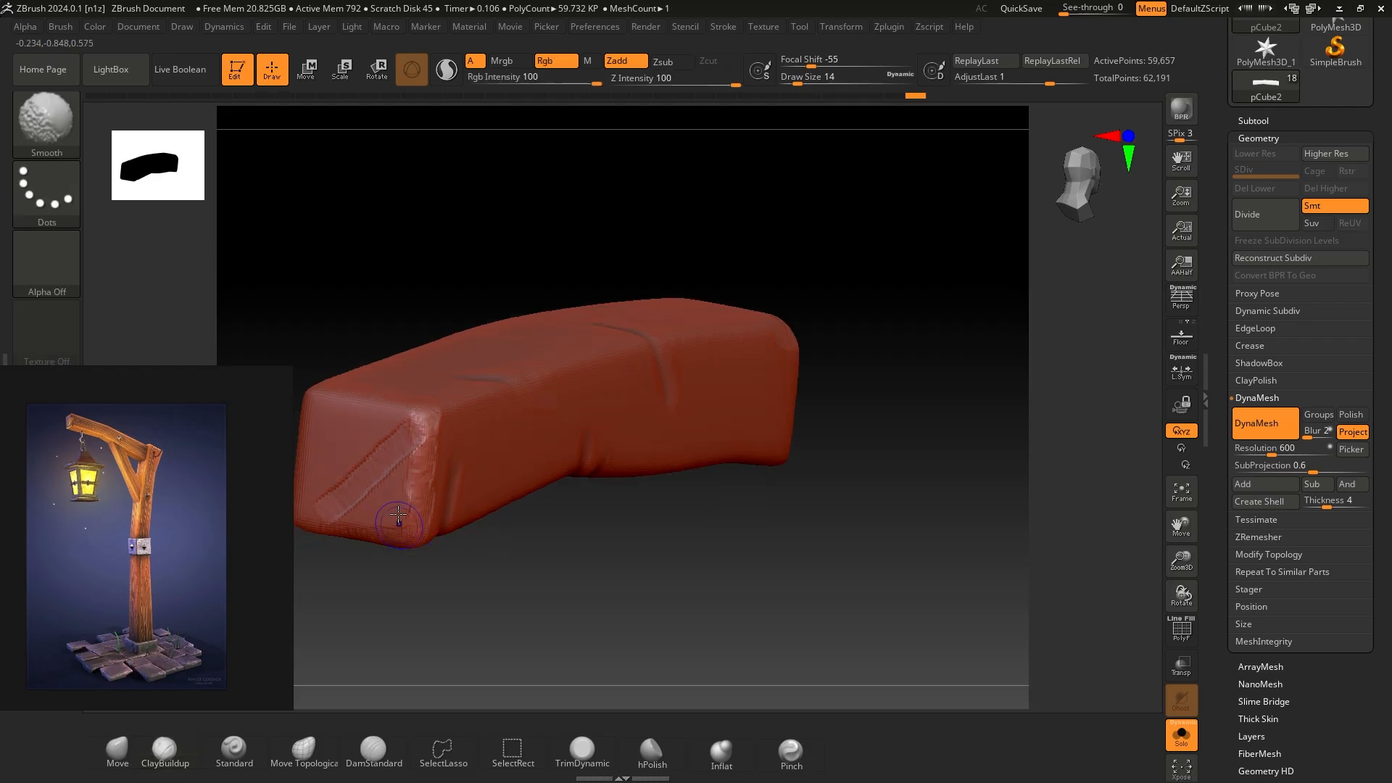
- Smooth the worn vertical corner and the diagonal mark on the beam's end face into the surface
shift+drag(410, 439, 418, 437)
mouse_move(594, 587)
alt+mouse_down()
mouse_move(650, 578)
mouse_move(591, 526)
alt+mouse_up()
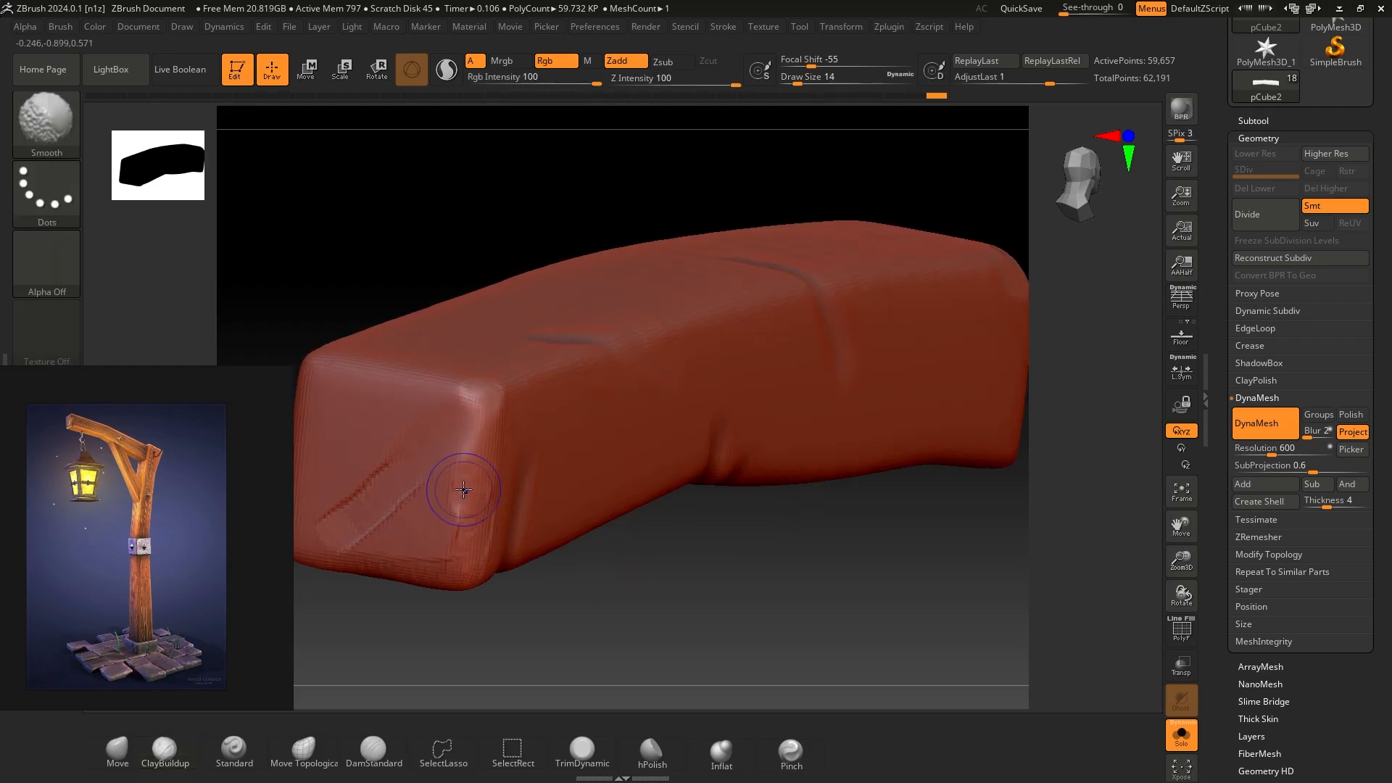
shift+drag(390, 563, 406, 529)
alt+drag(455, 602, 634, 562)
mouse_move(609, 475)
shift+mouse_down()
mouse_move(540, 478)
mouse_move(591, 410)
shift+mouse_up()
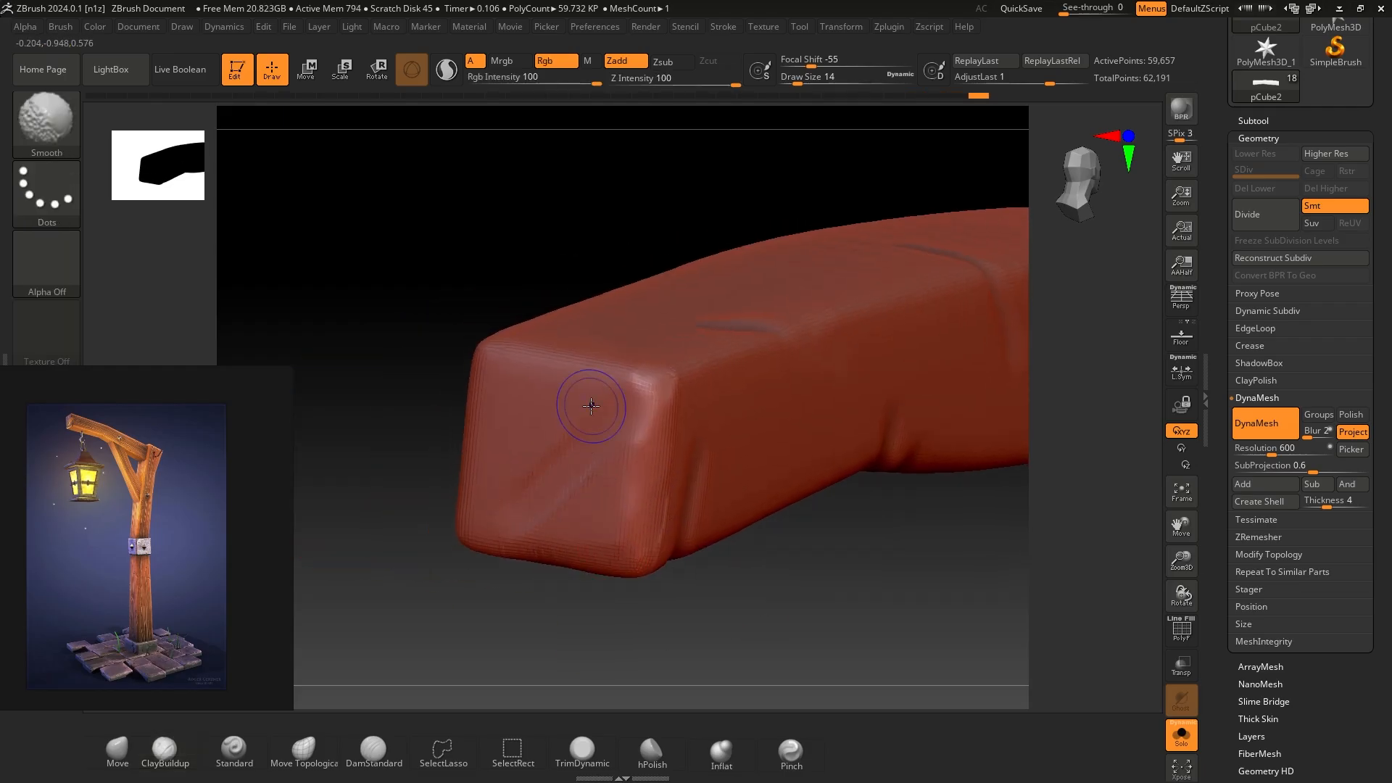
mouse_move(674, 617)
alt+mouse_down()
mouse_move(730, 592)
mouse_move(718, 553)
mouse_move(786, 534)
mouse_move(568, 488)
mouse_move(626, 505)
mouse_move(597, 488)
mouse_move(553, 497)
mouse_move(652, 553)
mouse_move(696, 534)
mouse_move(687, 506)
mouse_move(724, 502)
mouse_move(709, 591)
alt+mouse_up()
- Sculpt a curved diagonal dent across the side face beside the end groove and soften it with smoothing
alt+drag(643, 538, 394, 575)
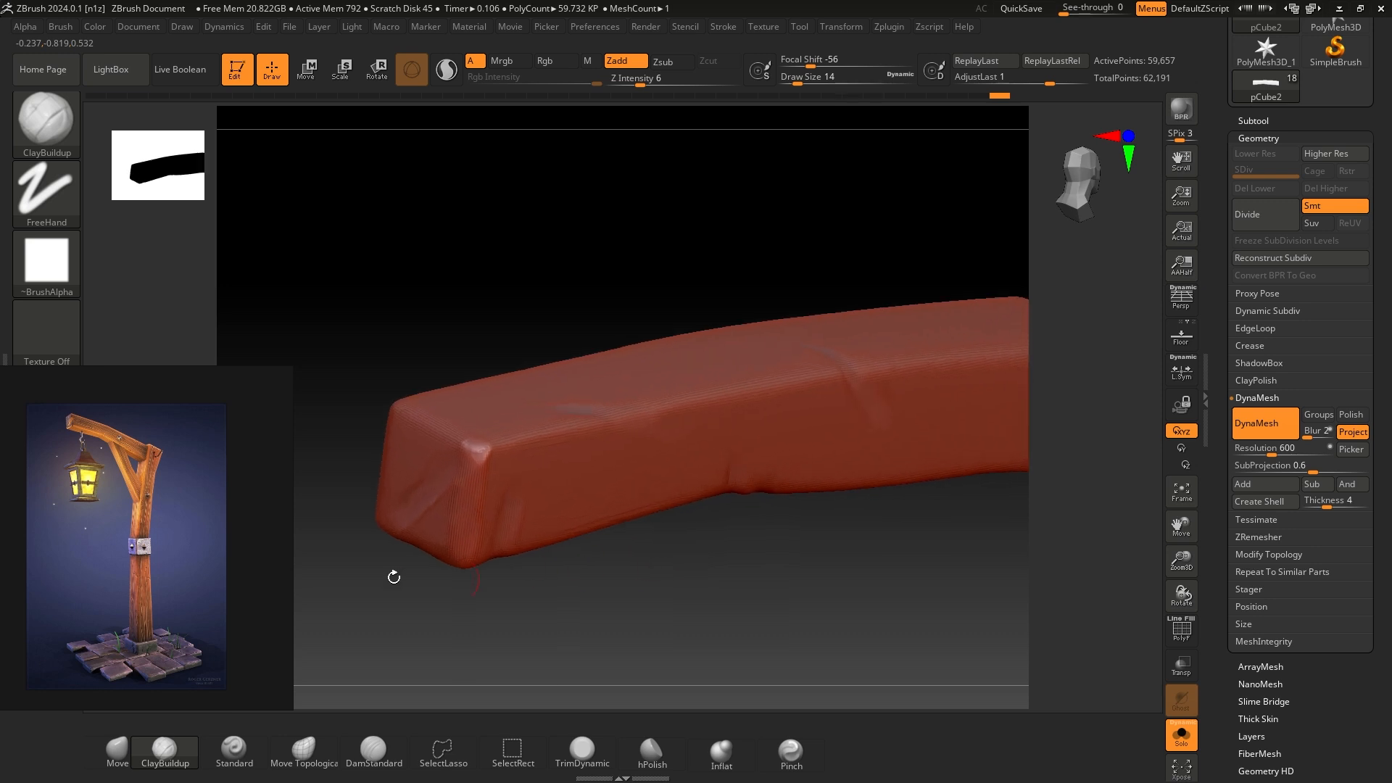
mouse_move(696, 638)
mouse_down()
mouse_move(643, 621)
mouse_move(633, 590)
mouse_up()
mouse_move(573, 450)
mouse_down()
mouse_move(624, 493)
mouse_move(656, 557)
mouse_up()
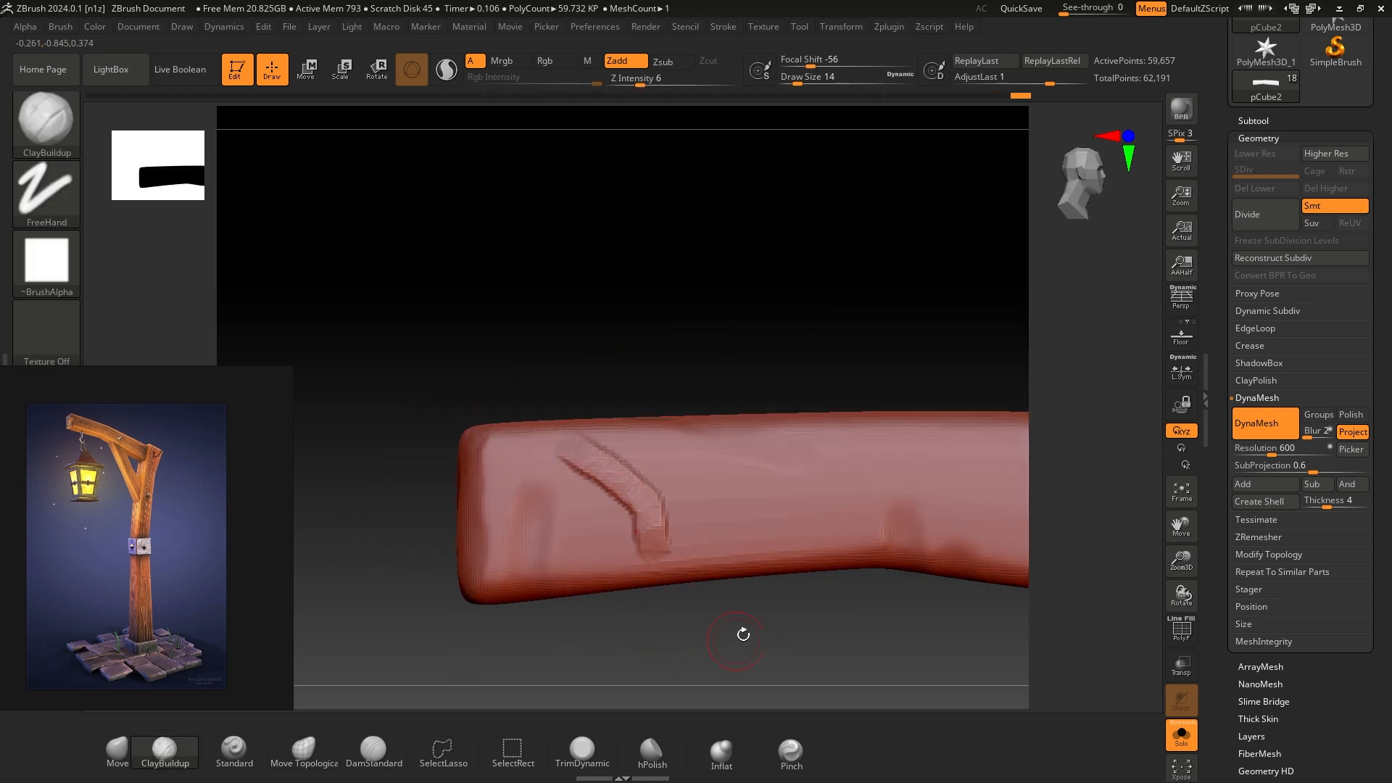
mouse_move(739, 637)
mouse_down()
mouse_move(710, 661)
mouse_move(591, 522)
mouse_up()
key(shift)
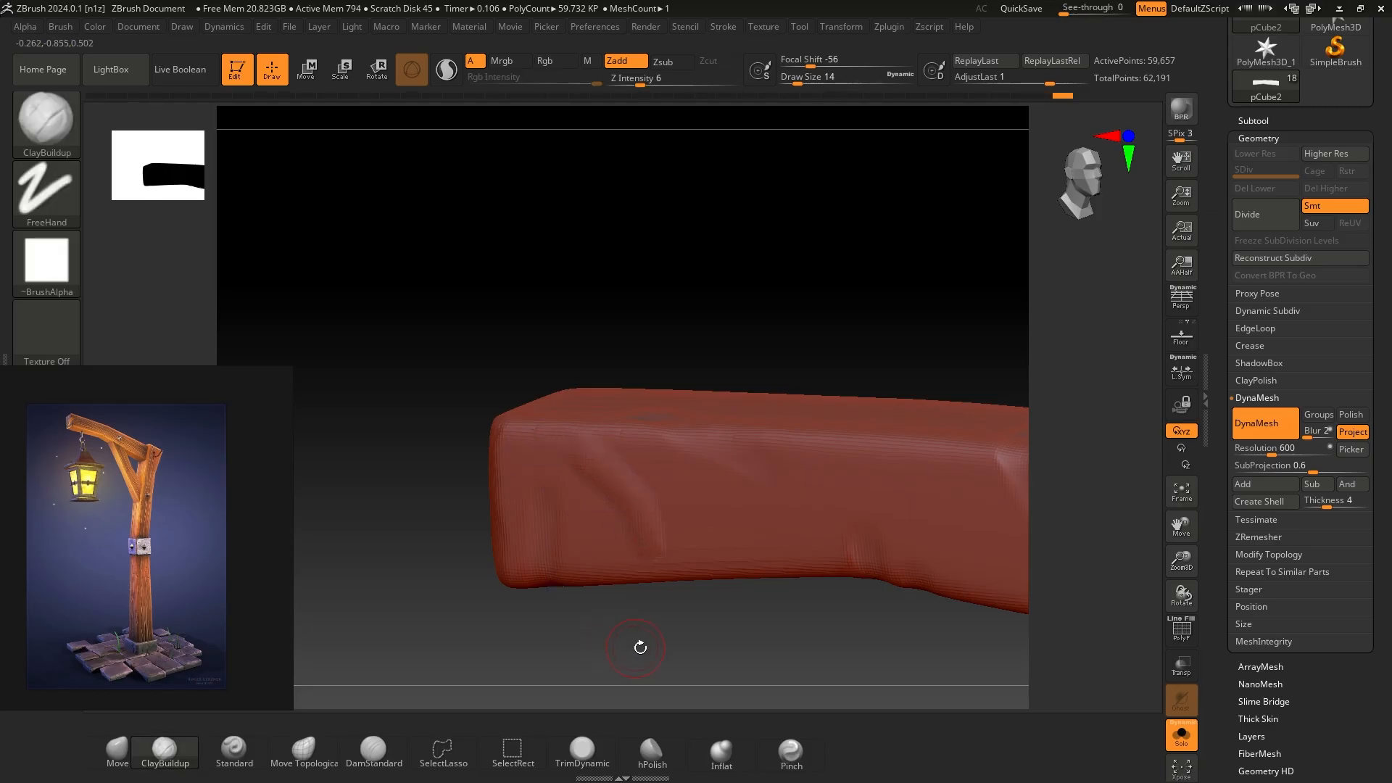
mouse_move(637, 645)
mouse_down()
mouse_move(674, 608)
mouse_move(691, 634)
mouse_move(619, 578)
mouse_up()
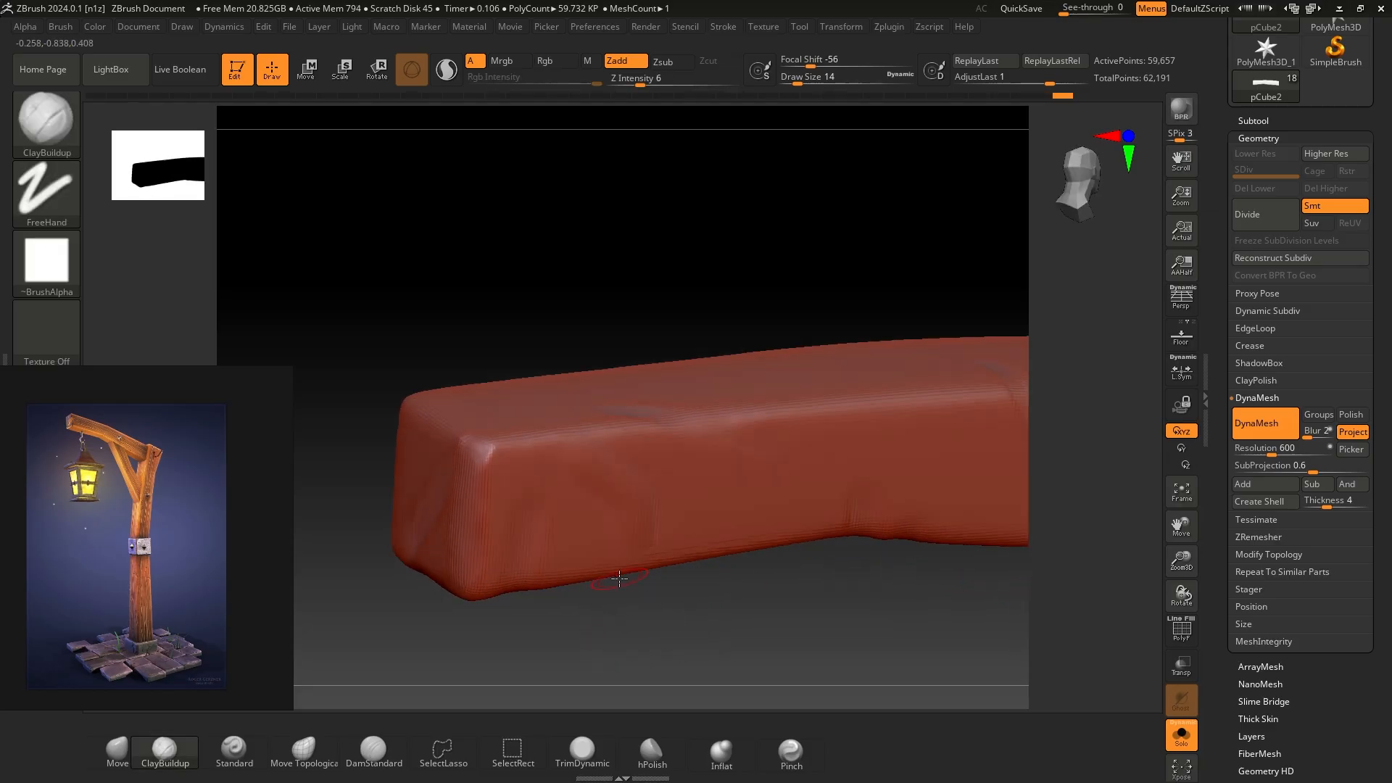
drag(685, 609, 619, 550)
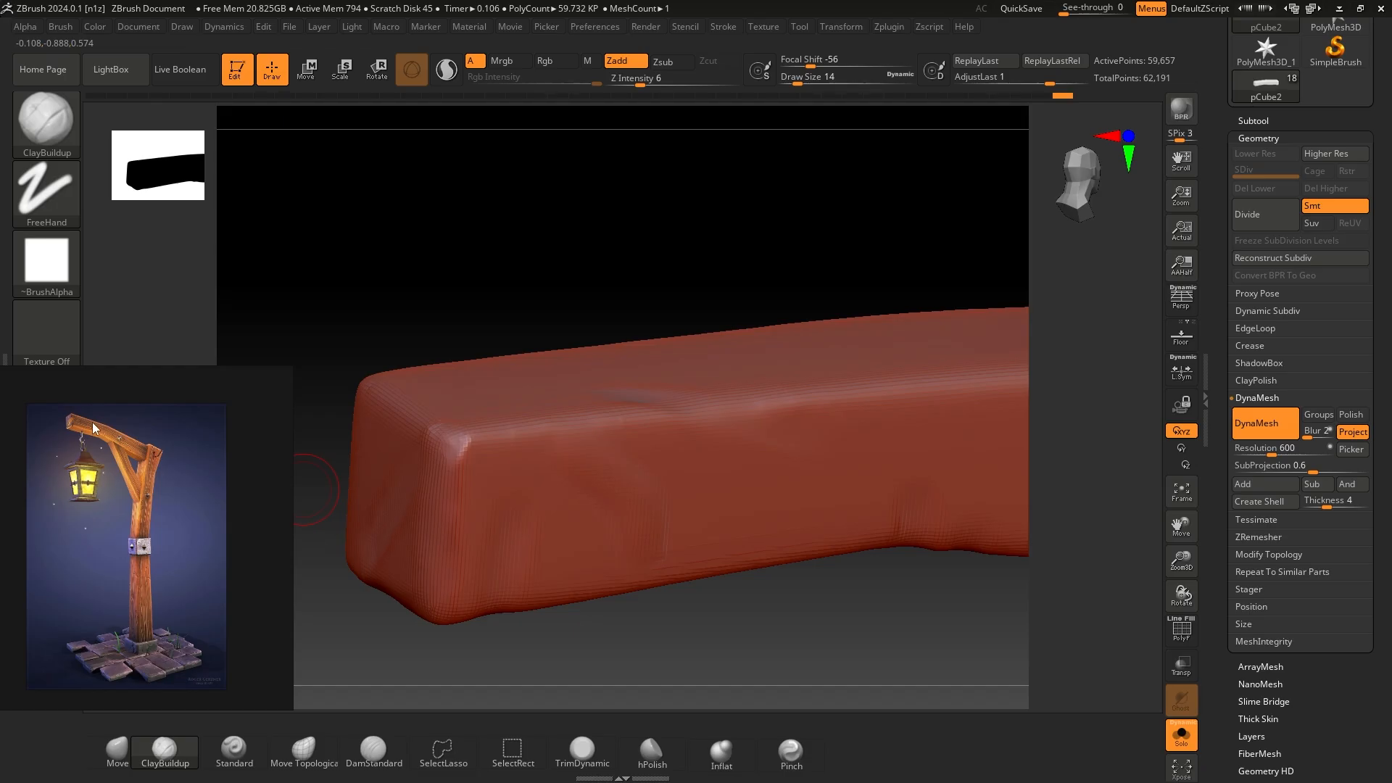
drag(868, 622, 791, 595)
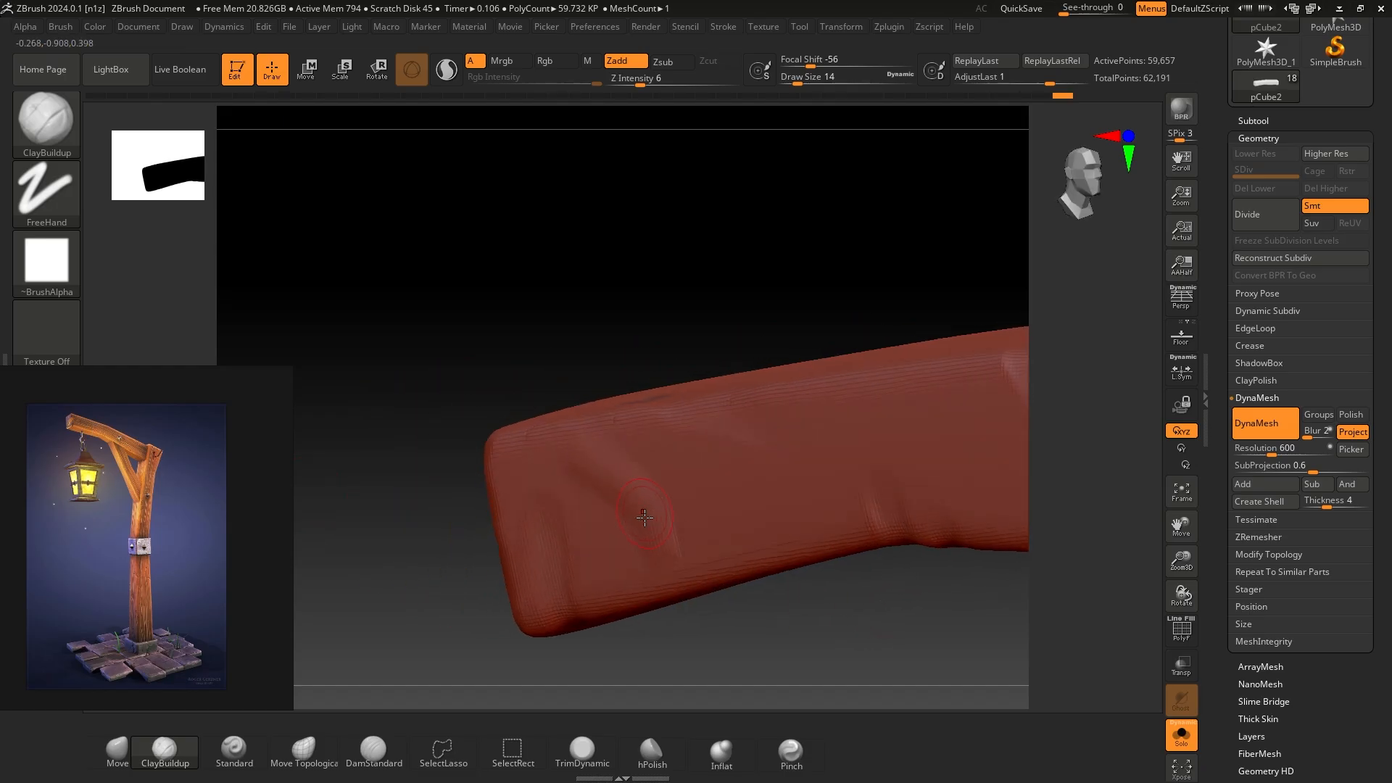
drag(565, 444, 661, 557)
key(ctrl+z)
key(ctrl+z)
- Add short ClayBuildup wear marks along the lower edge of the beam's opposite side, near the bend and one end, and smooth them
shift+drag(867, 606, 706, 541)
right_drag(707, 540, 660, 472)
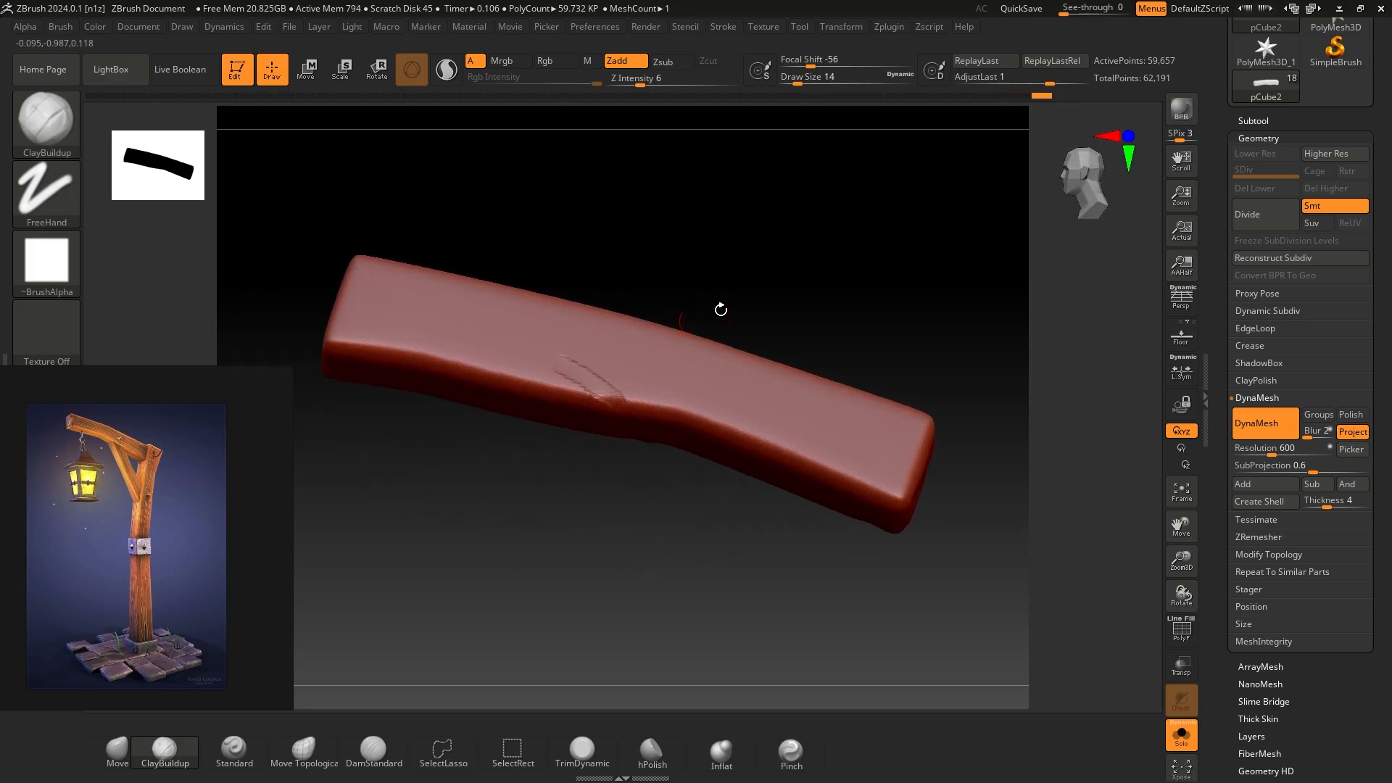
right_drag(721, 310, 691, 390)
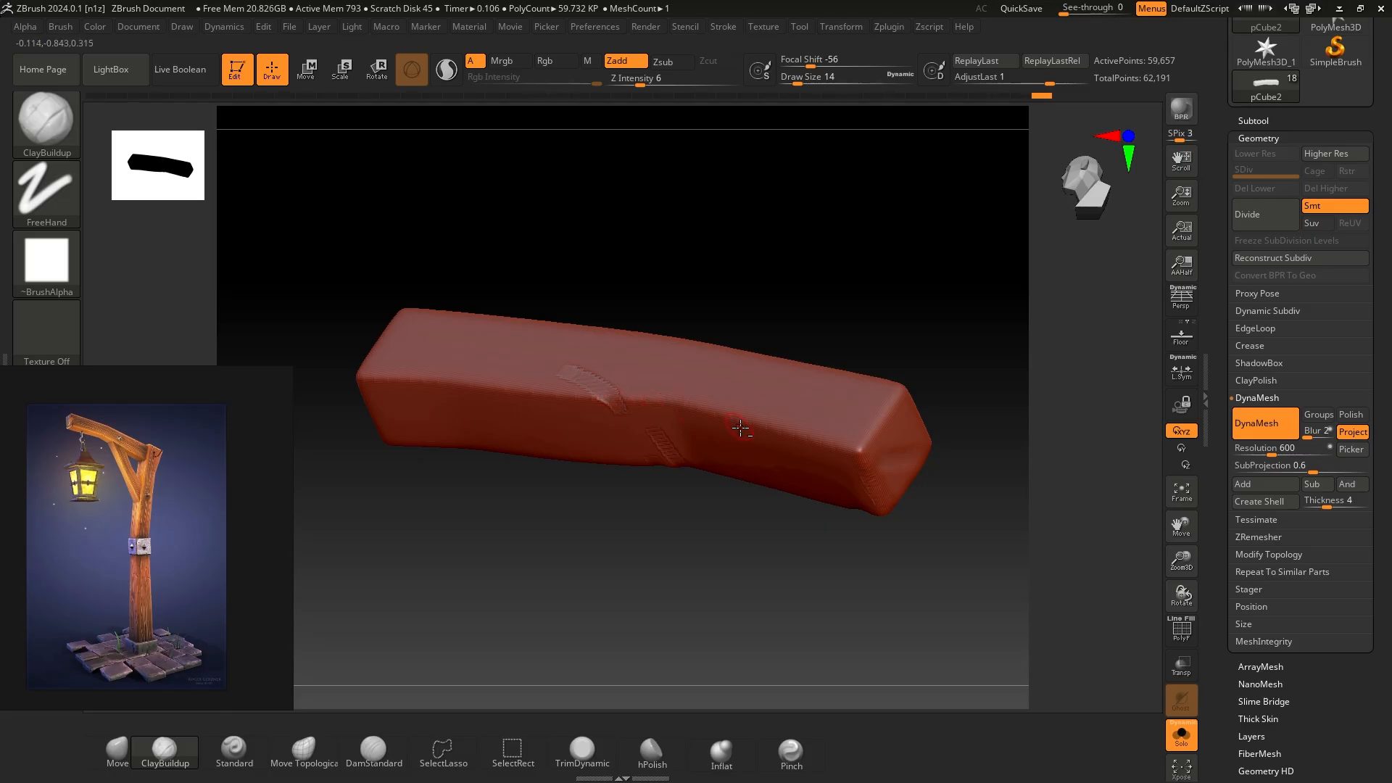
drag(751, 398, 741, 425)
right_drag(808, 332, 781, 405)
key(shift)
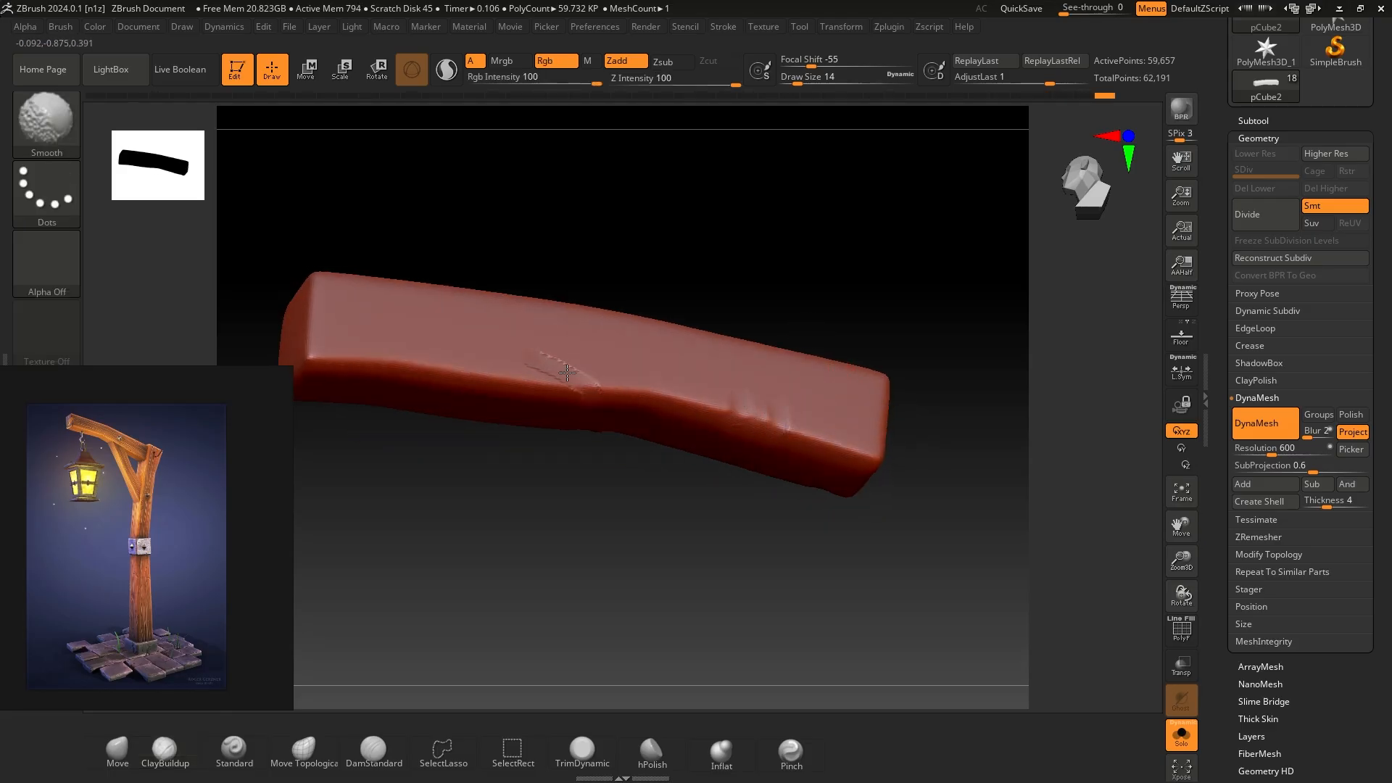
right_drag(832, 310, 525, 330)
ctrl+right_drag(694, 319, 654, 272)
right_drag(623, 287, 562, 255)
- Show the whole lantern post assembly again, and select and isolate the vertical post
click(1181, 734)
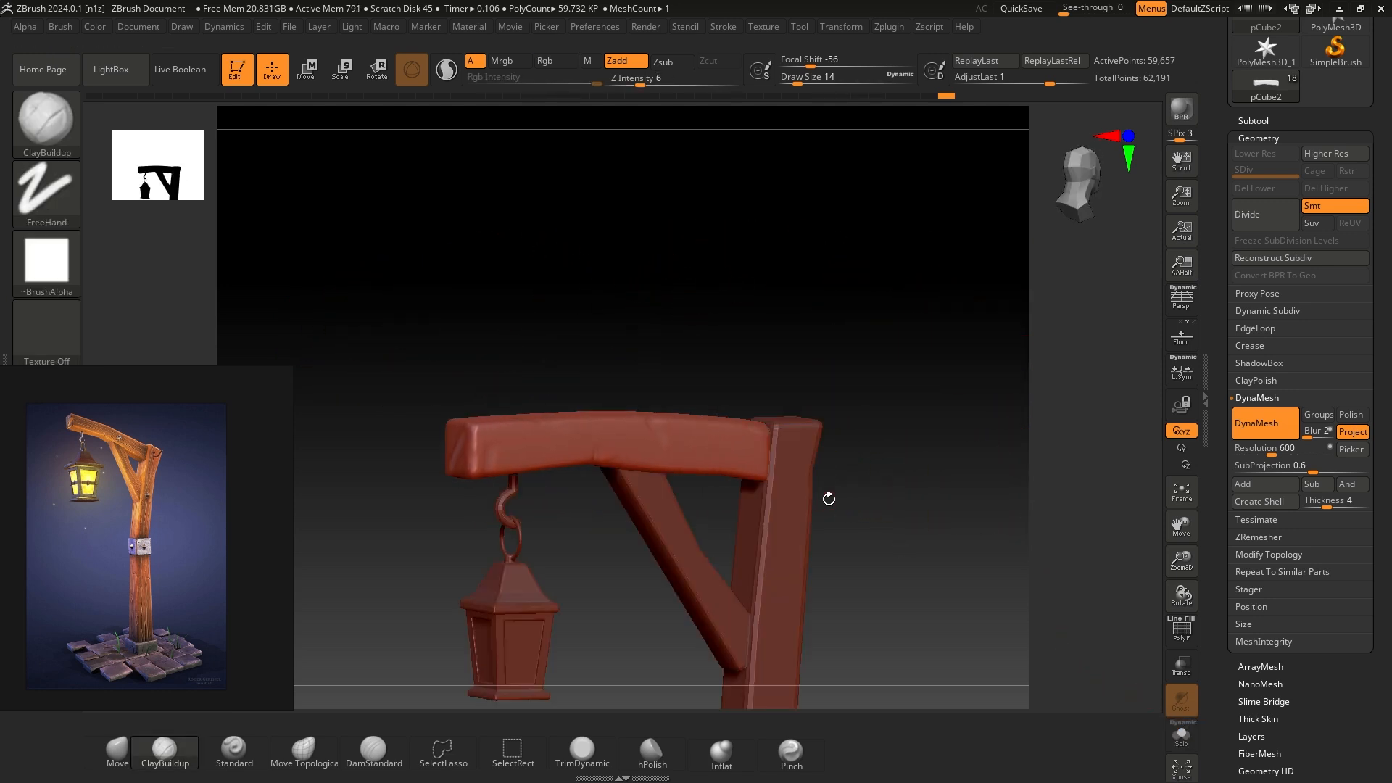
shift+right_drag(881, 422, 813, 370)
ctrl+right_drag(812, 370, 780, 313)
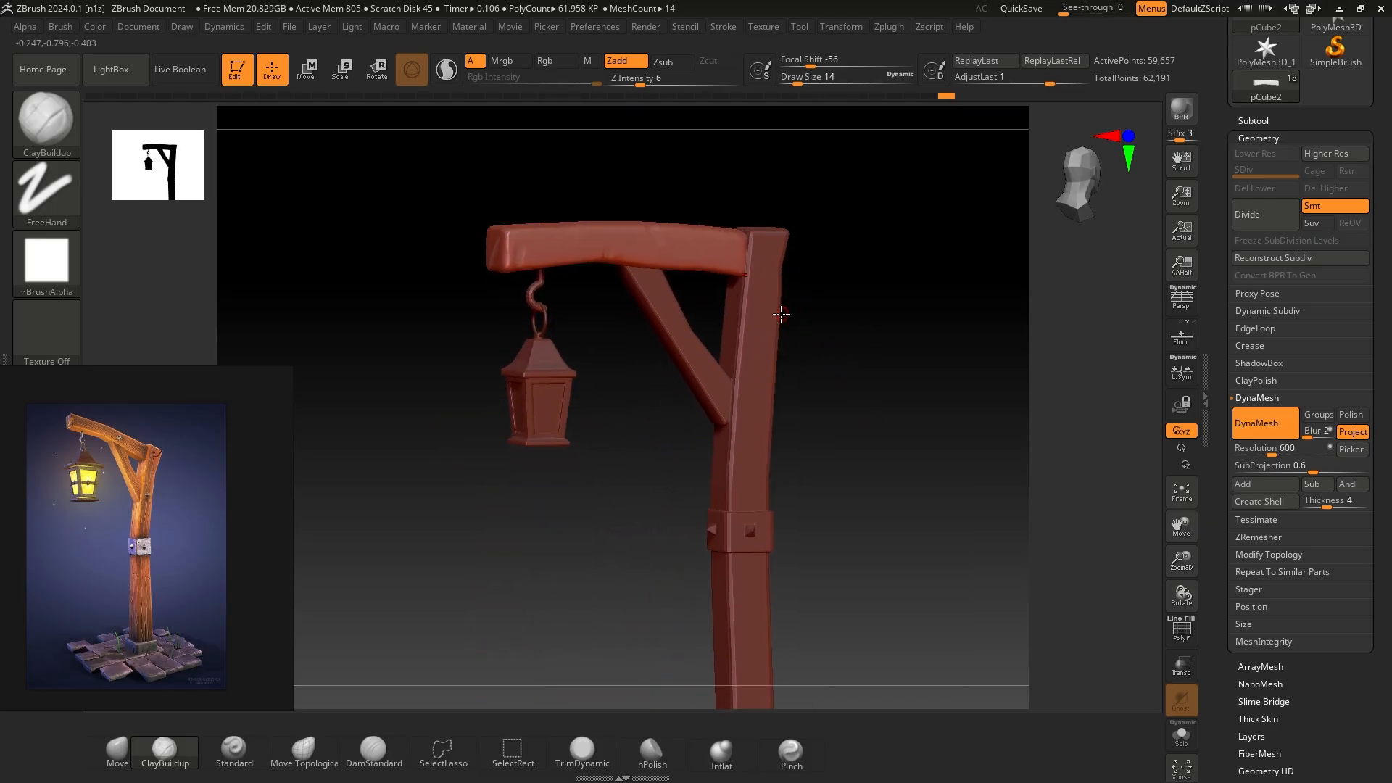
alt+right_drag(918, 384, 918, 285)
right_drag(844, 337, 798, 310)
right_drag(798, 310, 966, 457)
alt+click(791, 328)
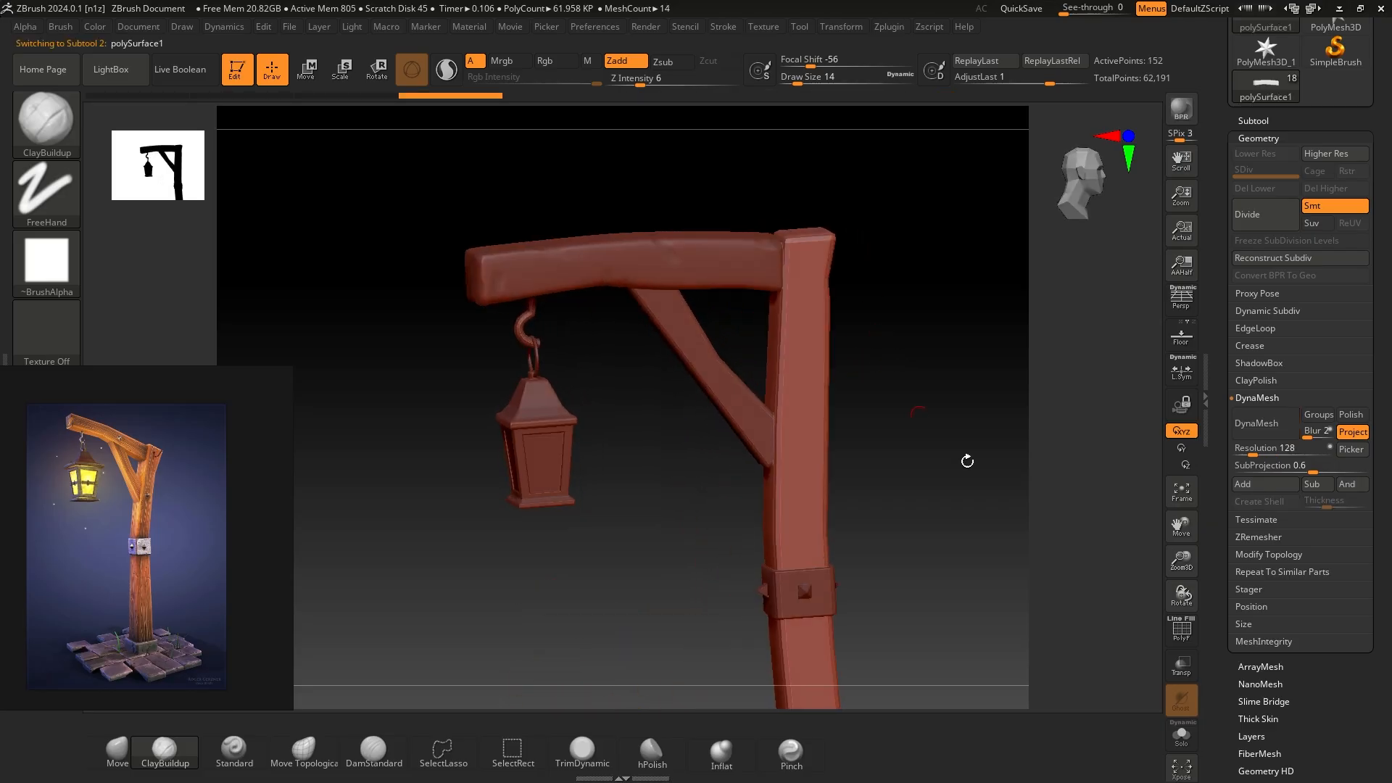
click(1181, 736)
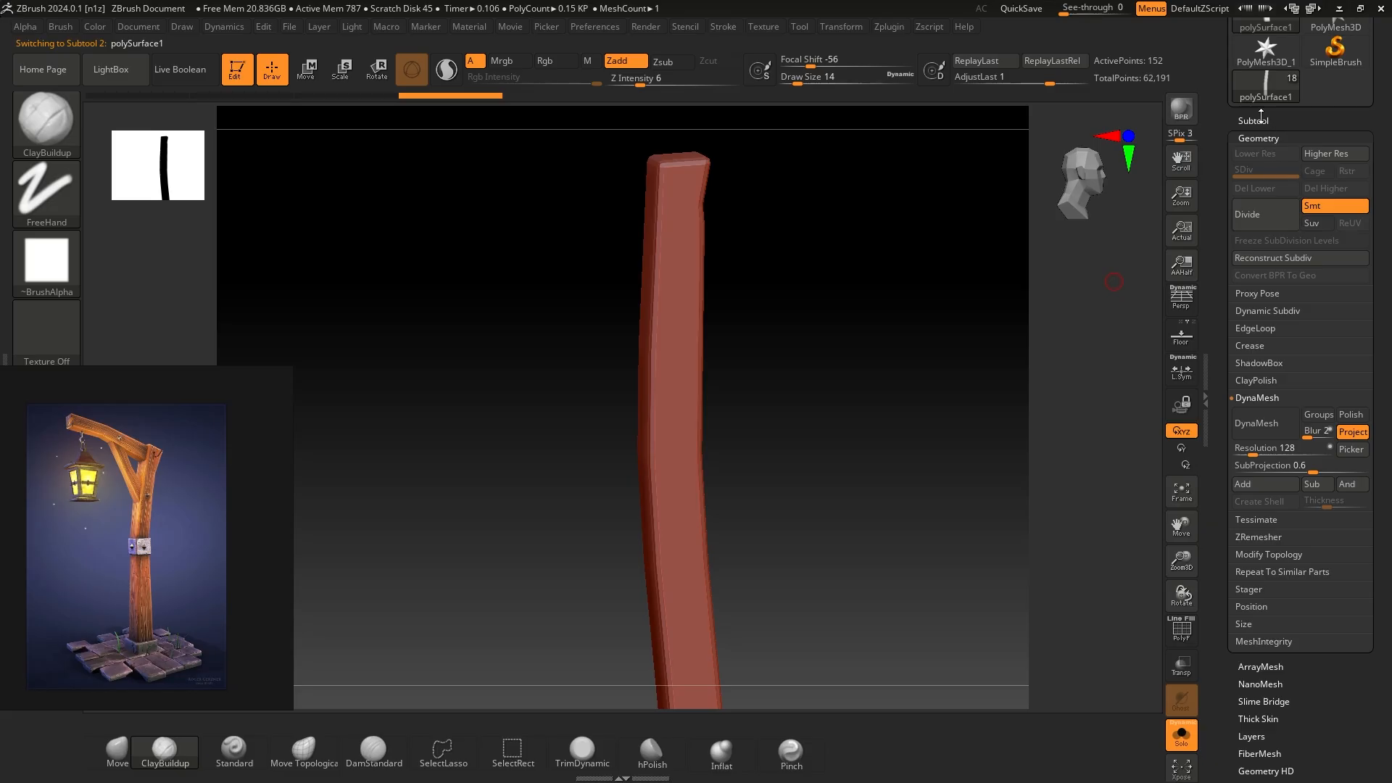
- Divide the vertical post's mesh twice and convert it to DynaMesh at resolution 600 without freezing the subdivision levels
click(1261, 119)
click(1257, 26)
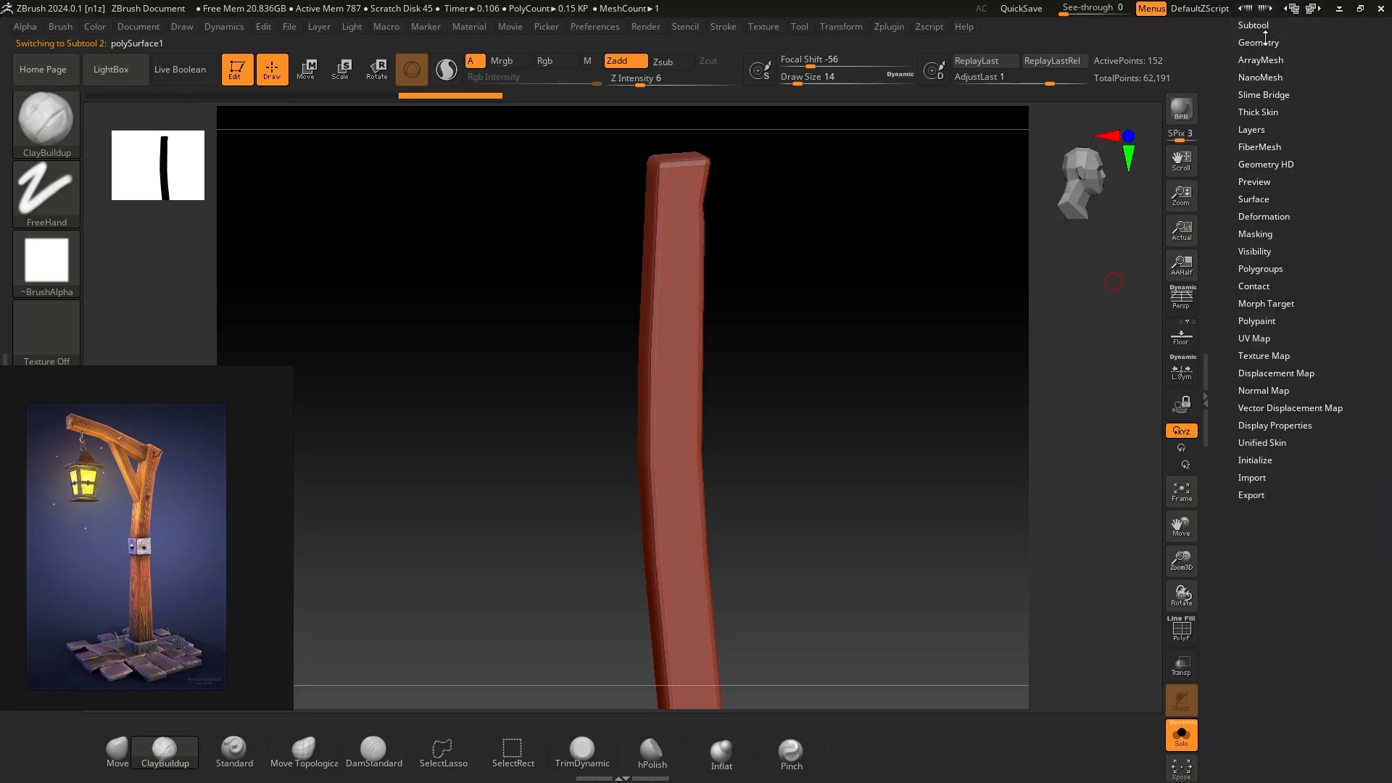
click(1258, 42)
click(1255, 120)
click(1255, 119)
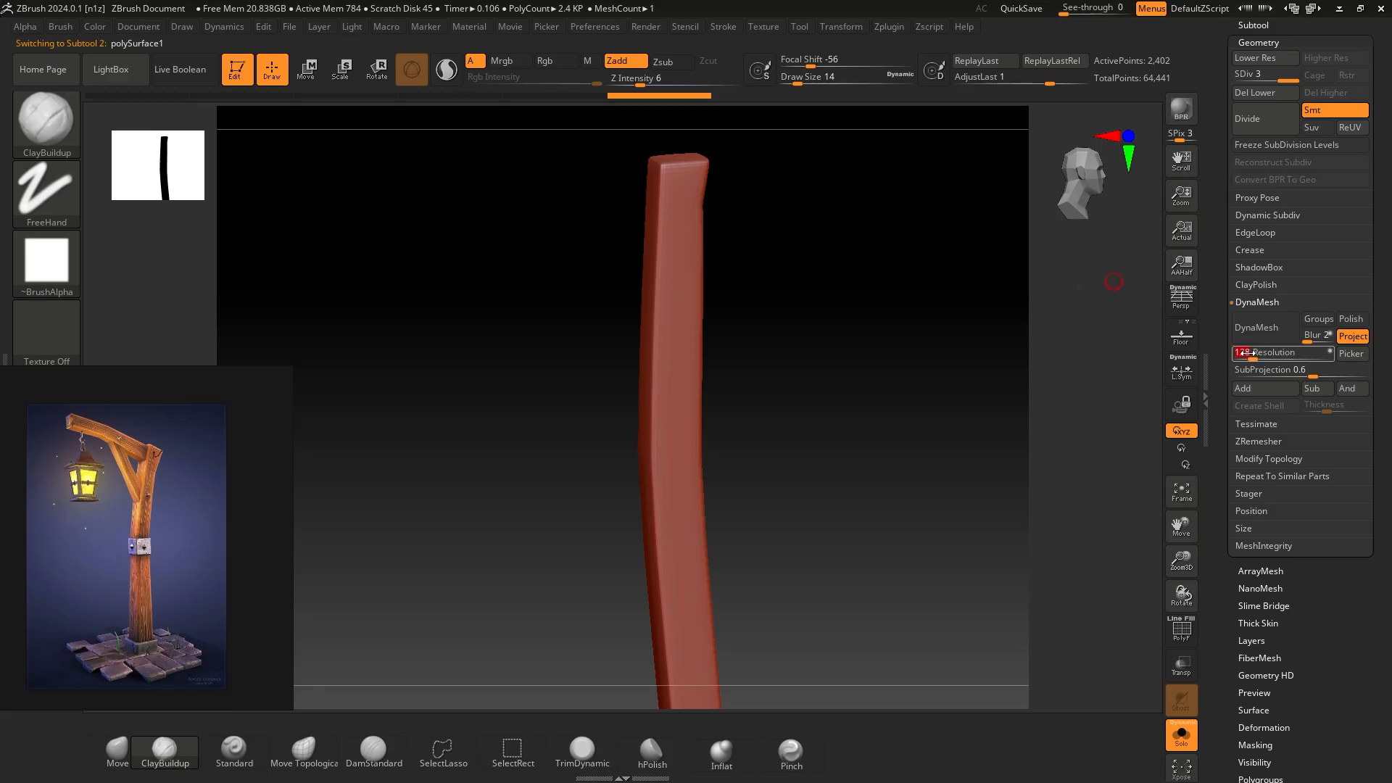
text(600)
click(1256, 327)
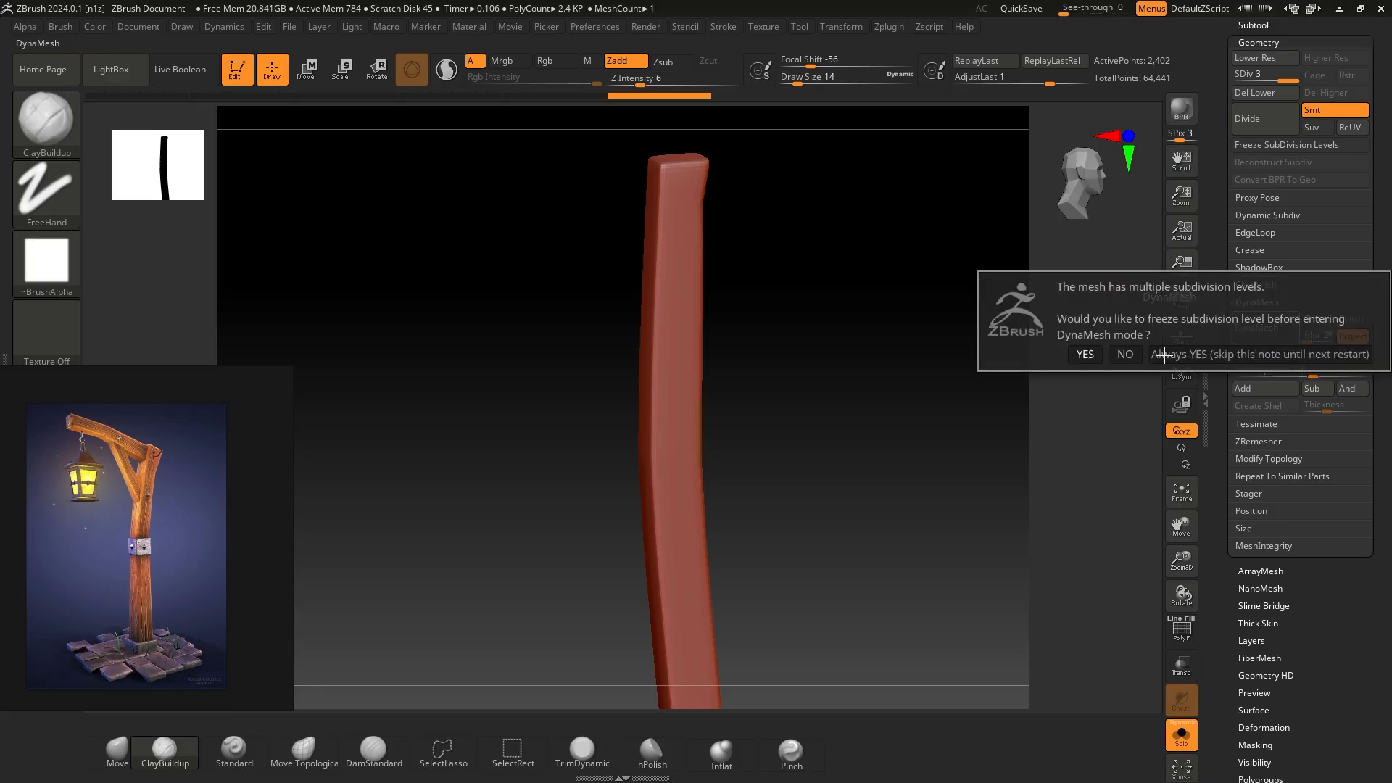
click(1123, 355)
- Recalculate the post's DynaMesh twice at the current resolution
drag(752, 317, 820, 296)
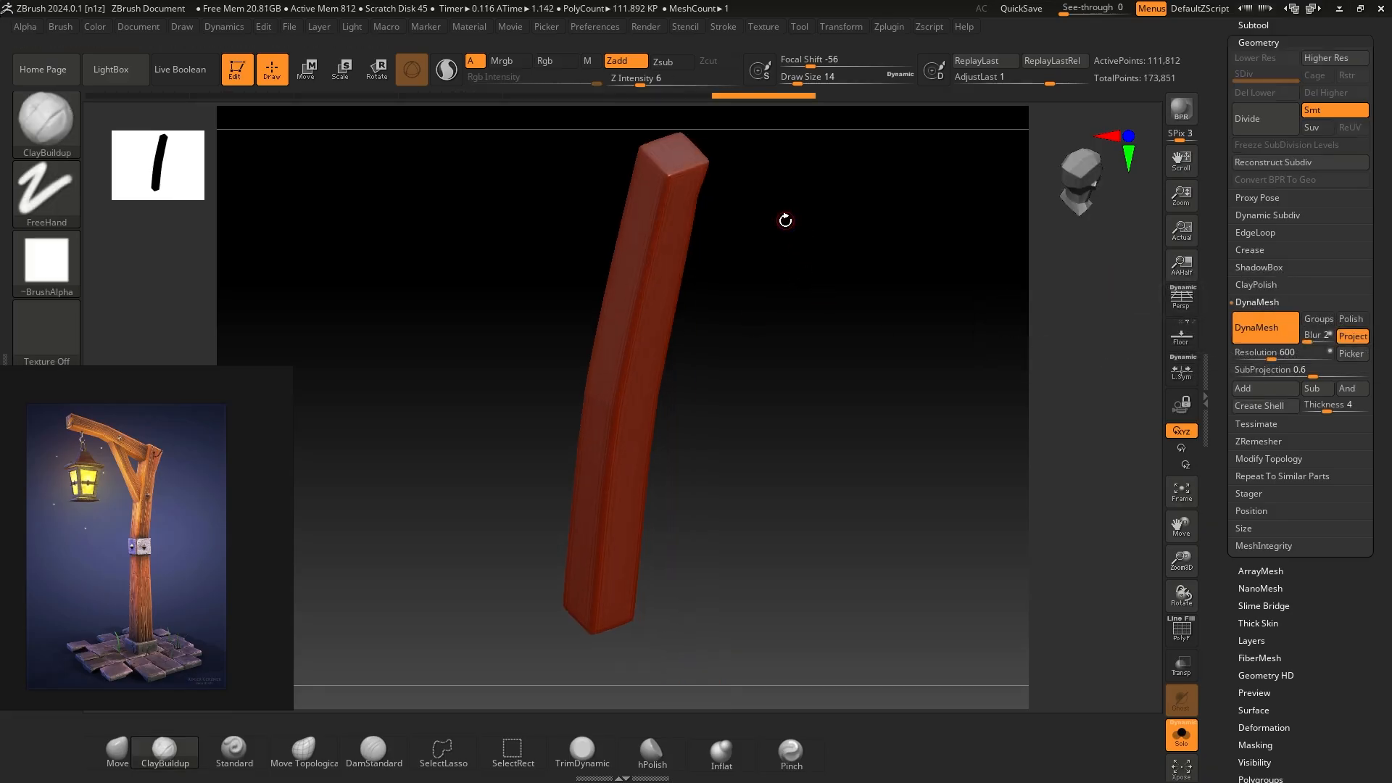
key(ctrl)
mouse_move(796, 233)
mouse_down()
mouse_move(817, 270)
mouse_move(796, 273)
mouse_move(824, 322)
mouse_up()
ctrl+drag(860, 233, 923, 373)
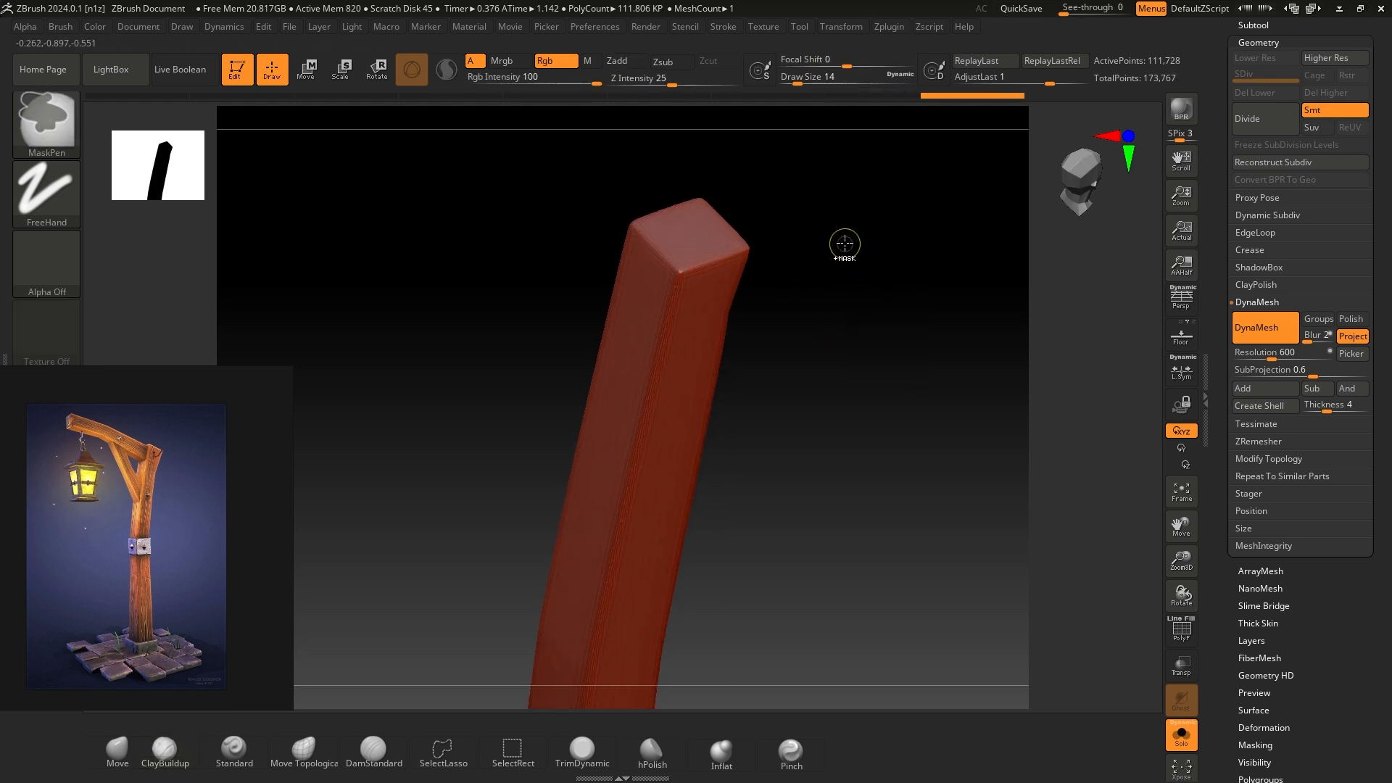
ctrl+drag(842, 242, 888, 328)
- Display the polygon wireframe on the post and examine the mesh density around its upper end
drag(834, 264, 676, 114)
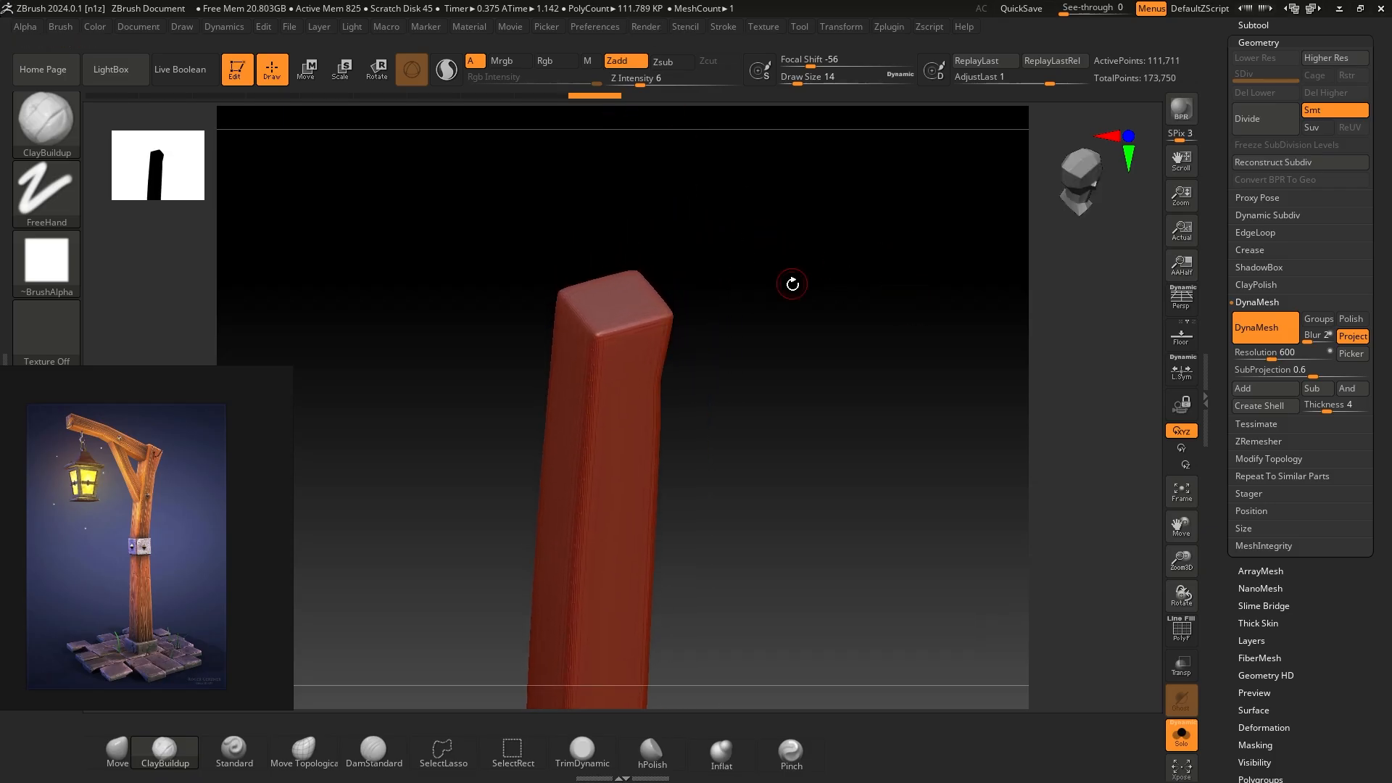
drag(789, 286, 599, 116)
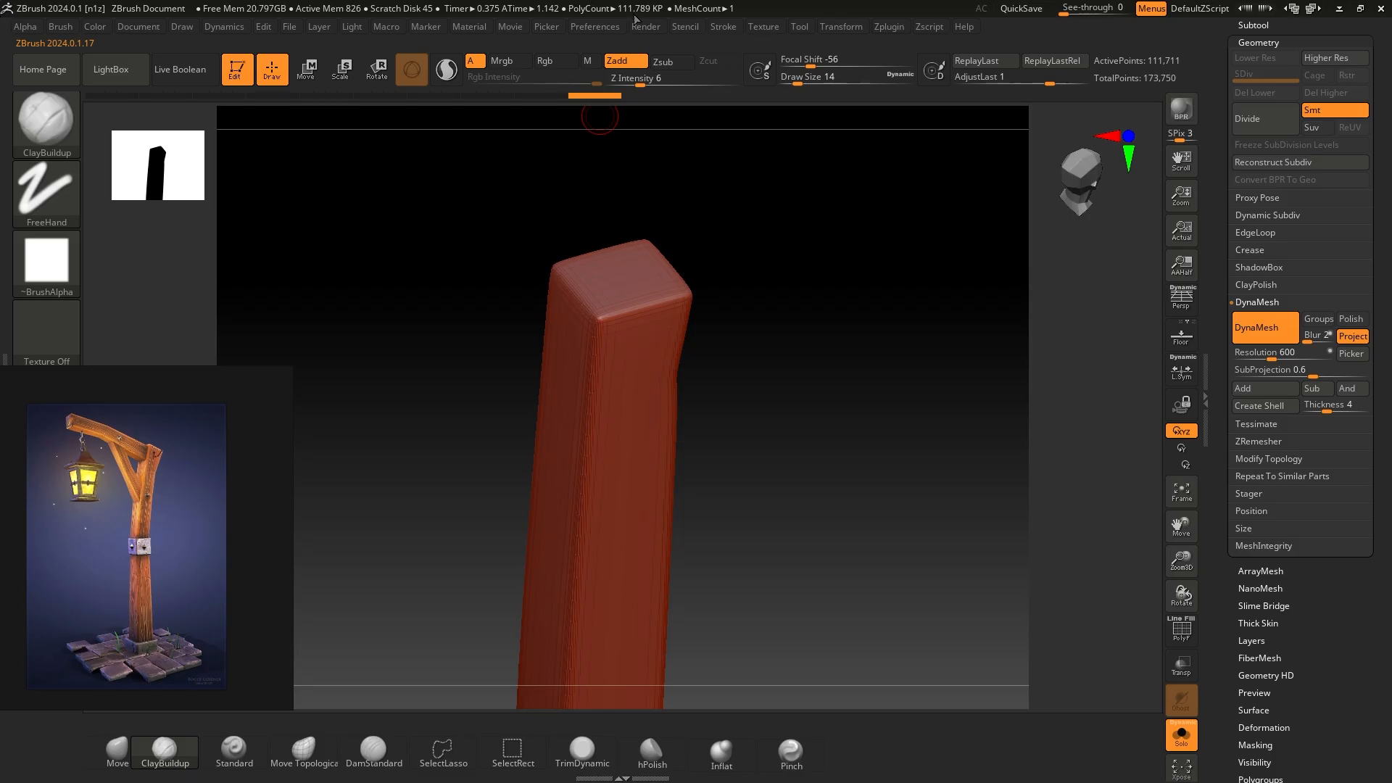
drag(805, 310, 638, 133)
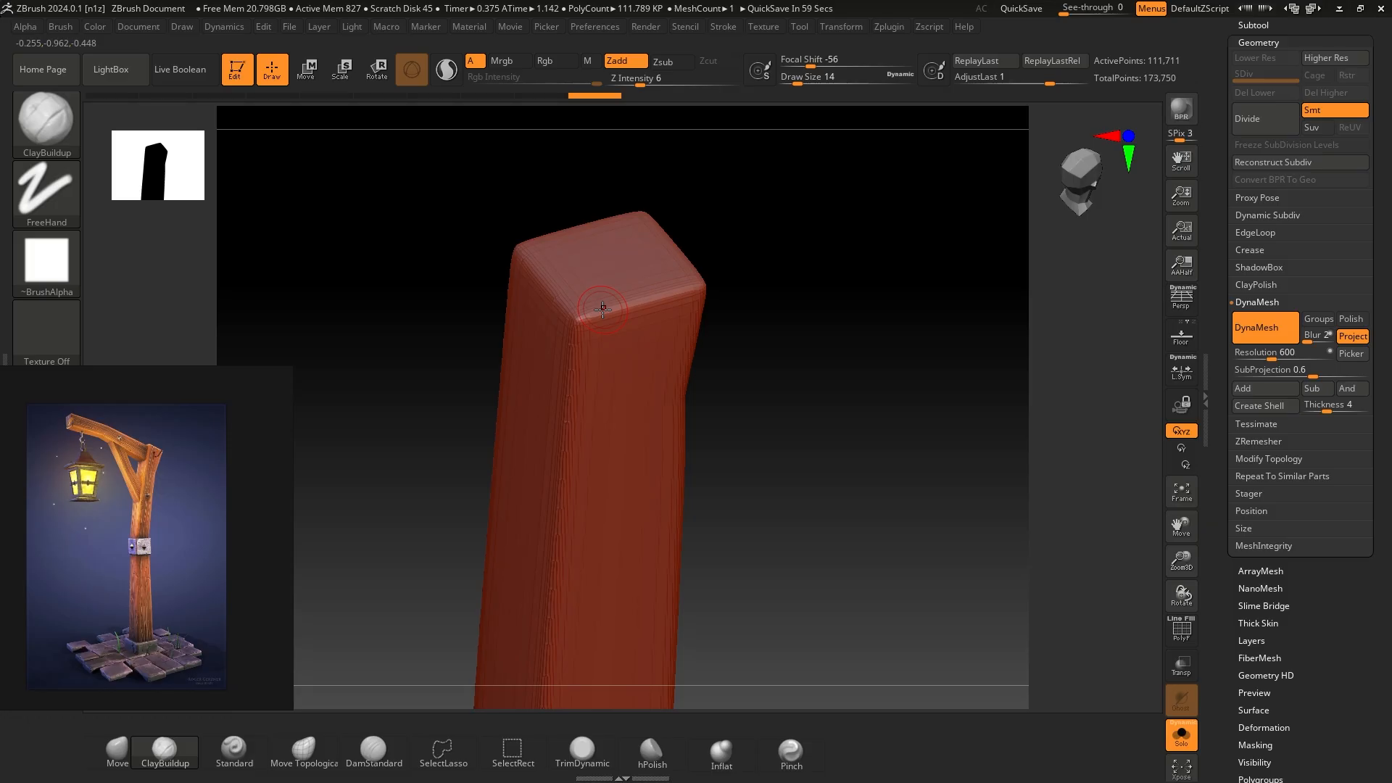
click(1182, 634)
drag(834, 303, 628, 295)
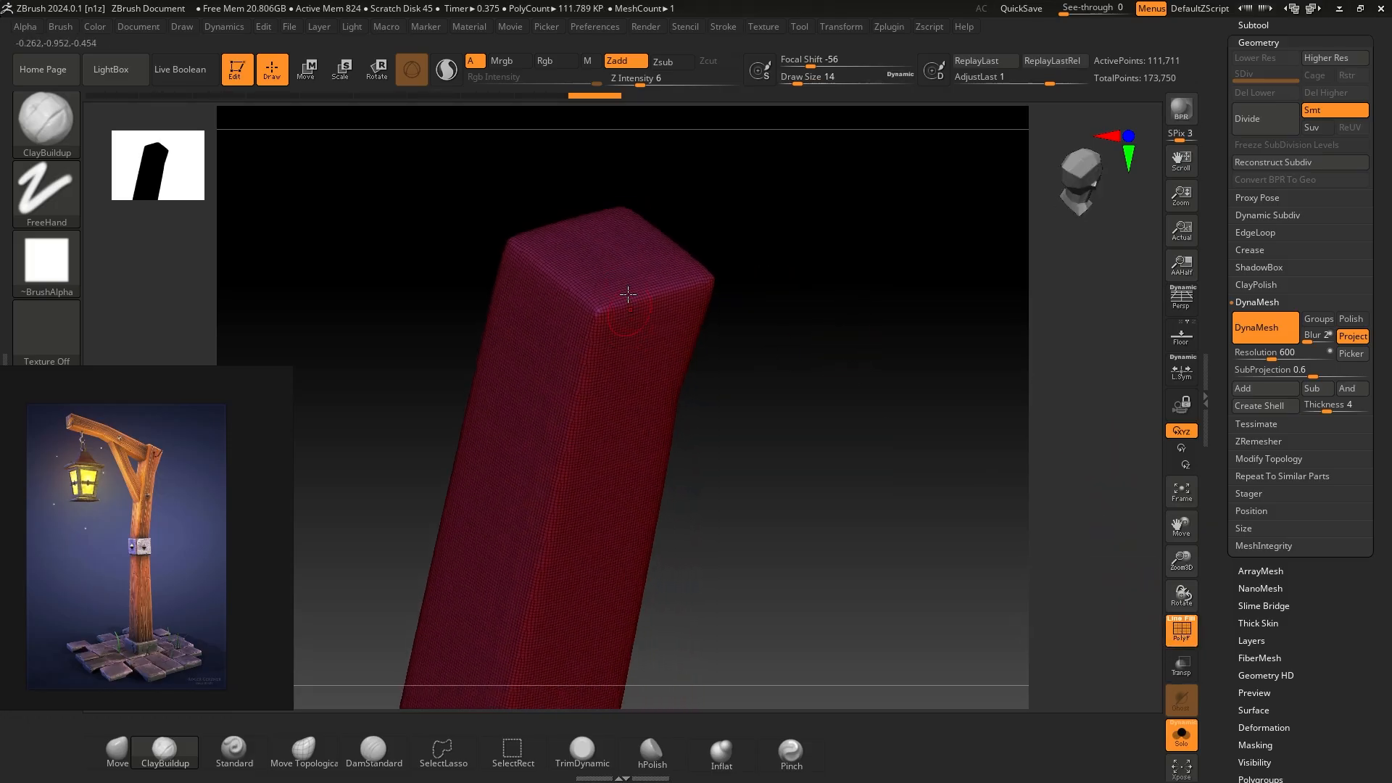
alt+drag(796, 282, 839, 311)
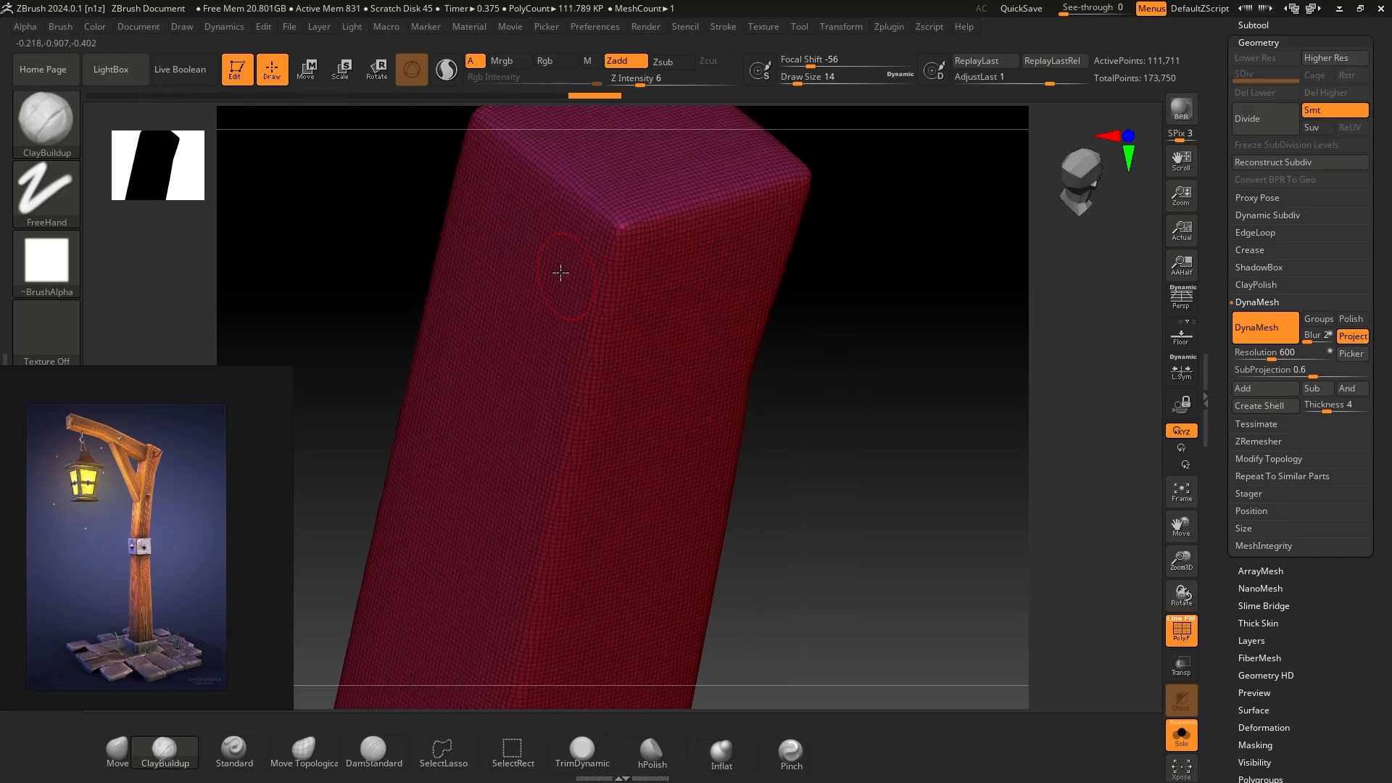
- Try diagonal ClayBuildup strokes across the vertical corner near the post's upper end, and undo them
drag(516, 325, 677, 480)
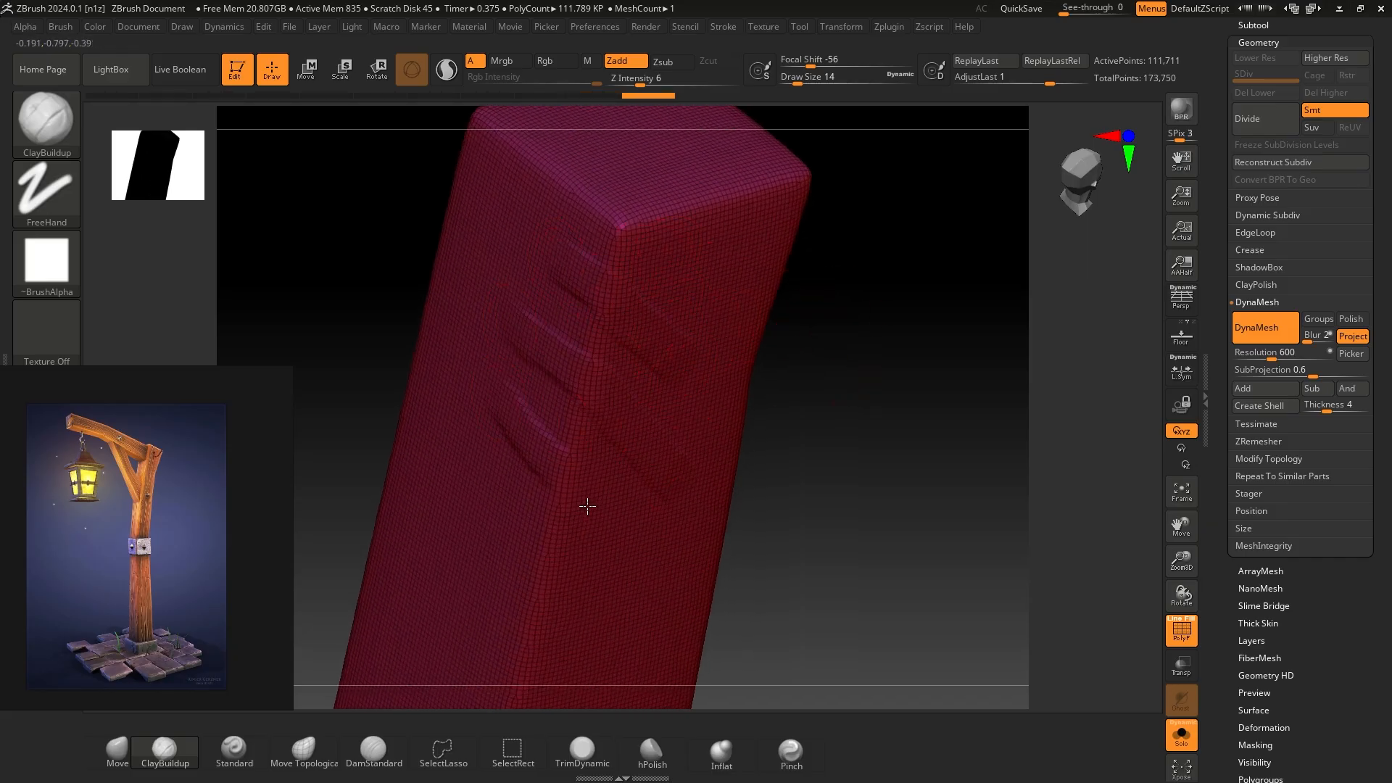
drag(441, 399, 477, 435)
drag(551, 591, 587, 625)
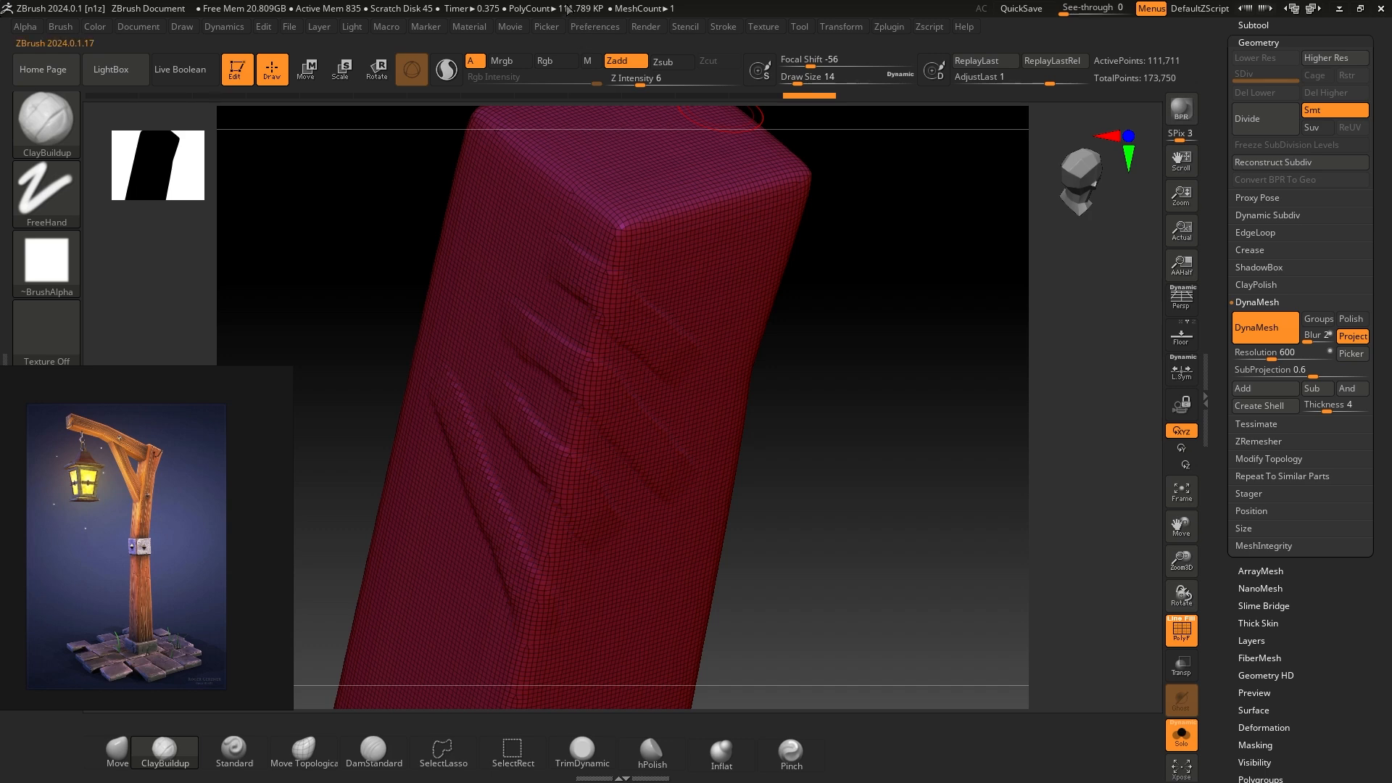
key(ctrl+z)
key(ctrl+z)
key(ctrl+z)
key(ctrl+z)
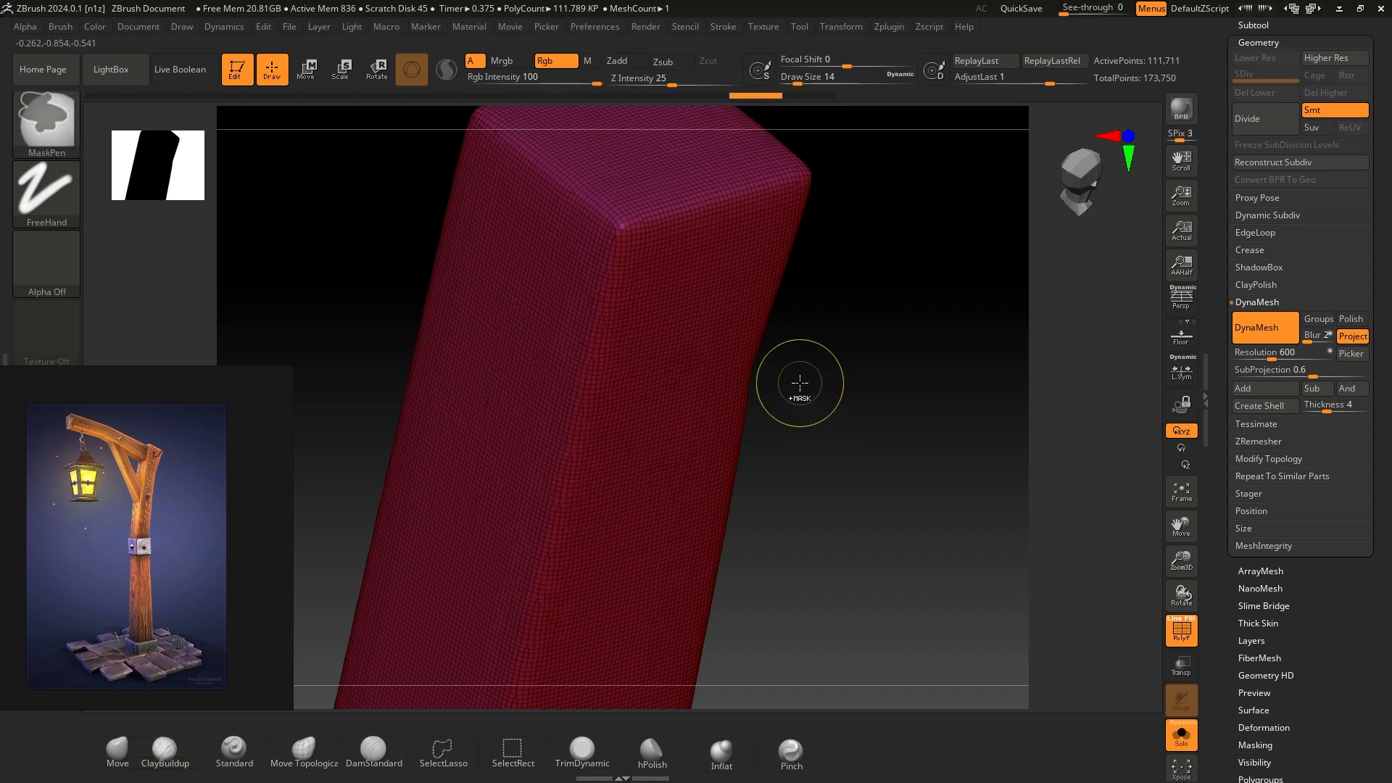
- Recalculate the vertical post's DynaMesh at resolution 600 and check the wireframe density around its upper end
ctrl+right_drag(849, 315, 837, 305)
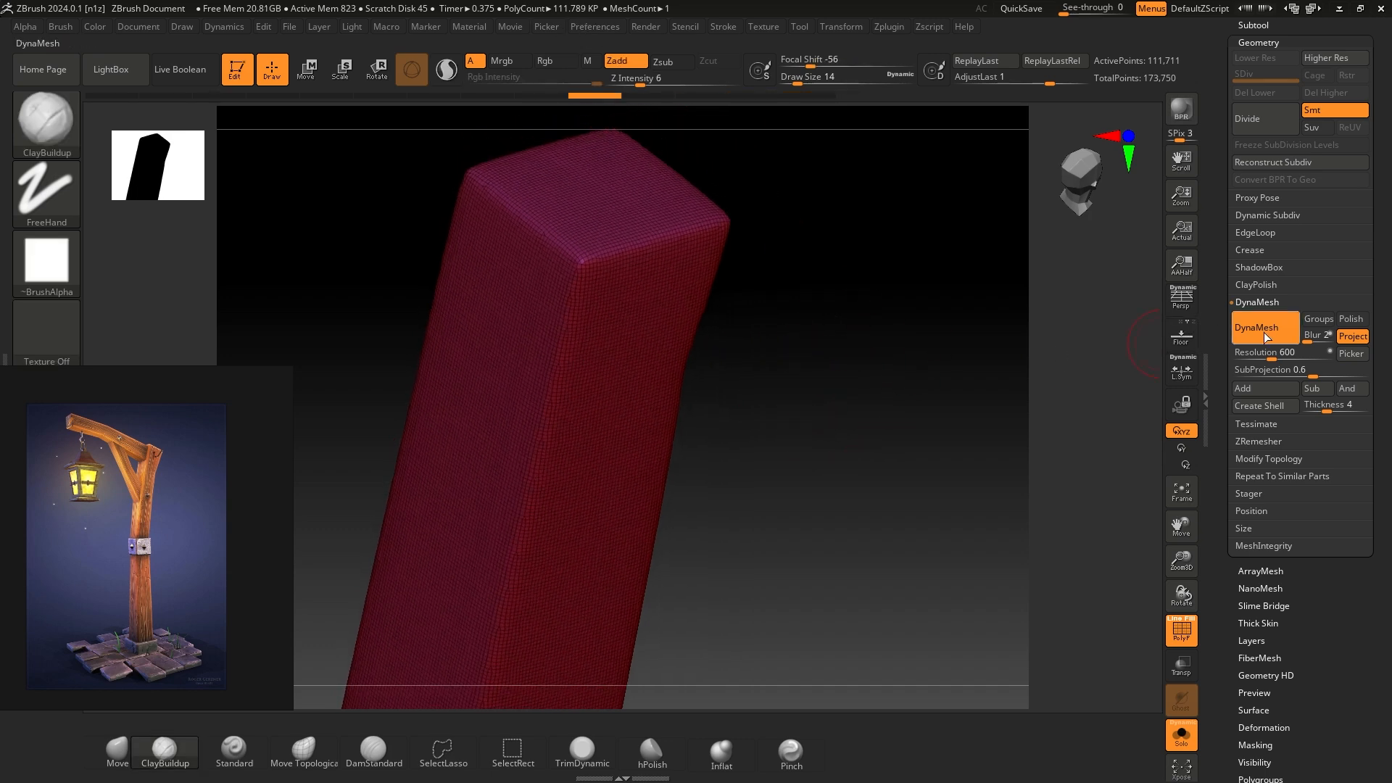
ctrl+drag(833, 224, 906, 379)
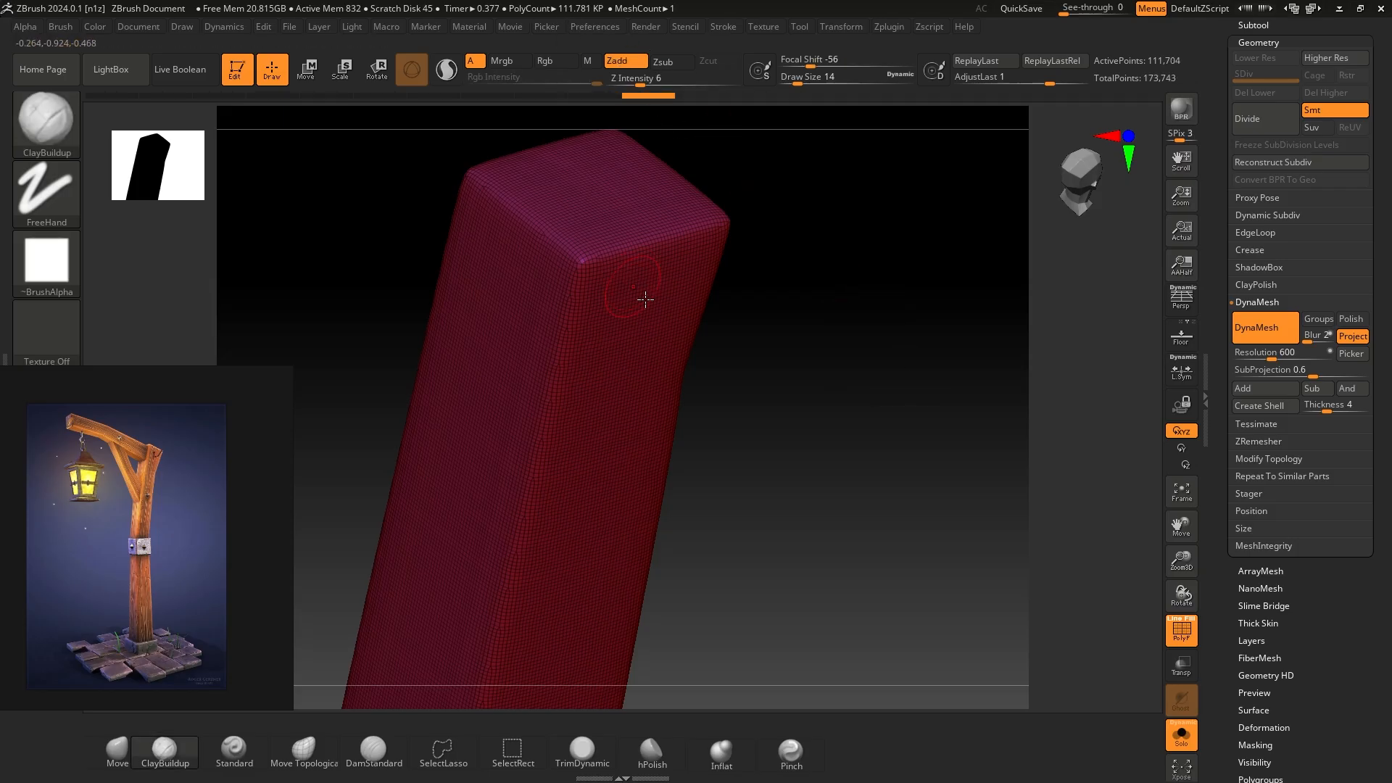
click(1193, 640)
click(1193, 641)
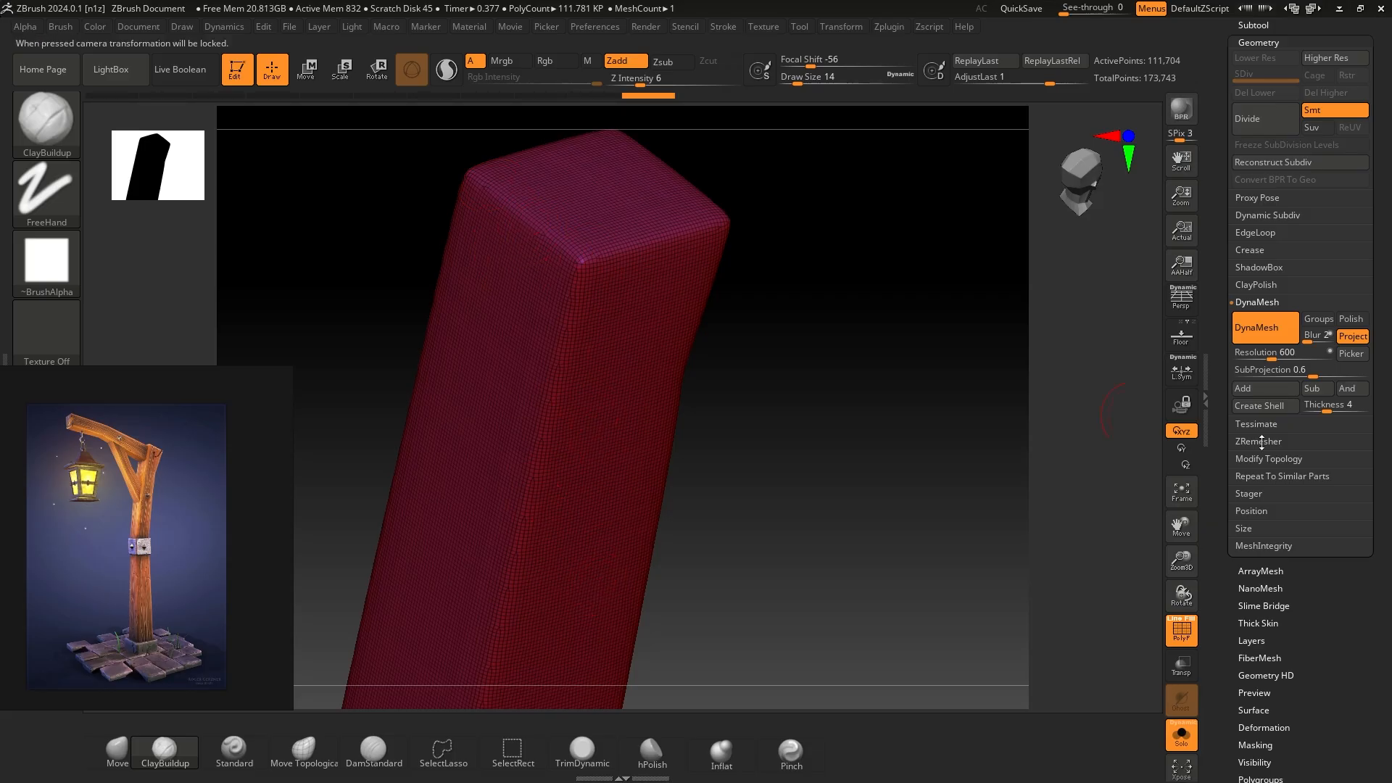
- Try remeshing the post at DynaMesh resolution 136 with test ClayBuildup strokes across its corner, and undo the low-resolution remesh
drag(1270, 358, 1274, 357)
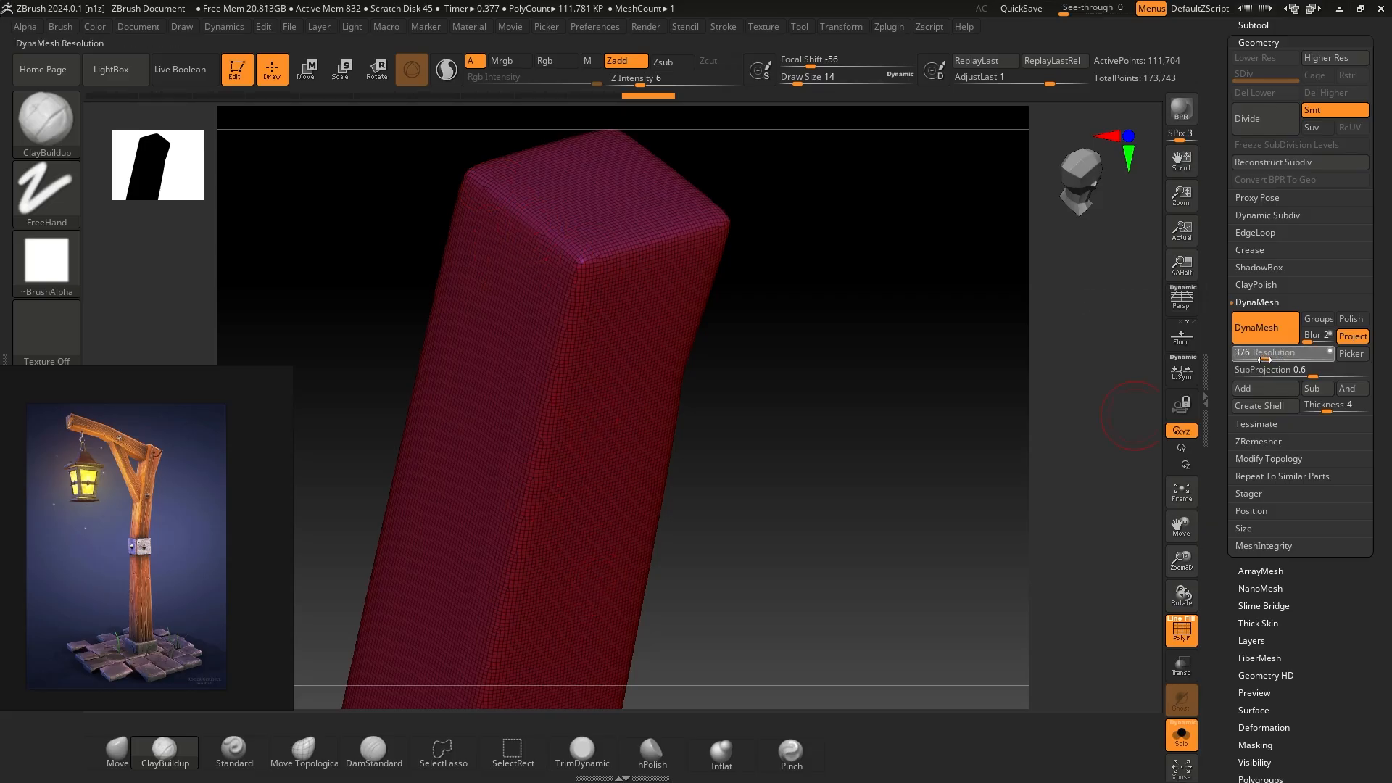
ctrl+drag(795, 295, 901, 398)
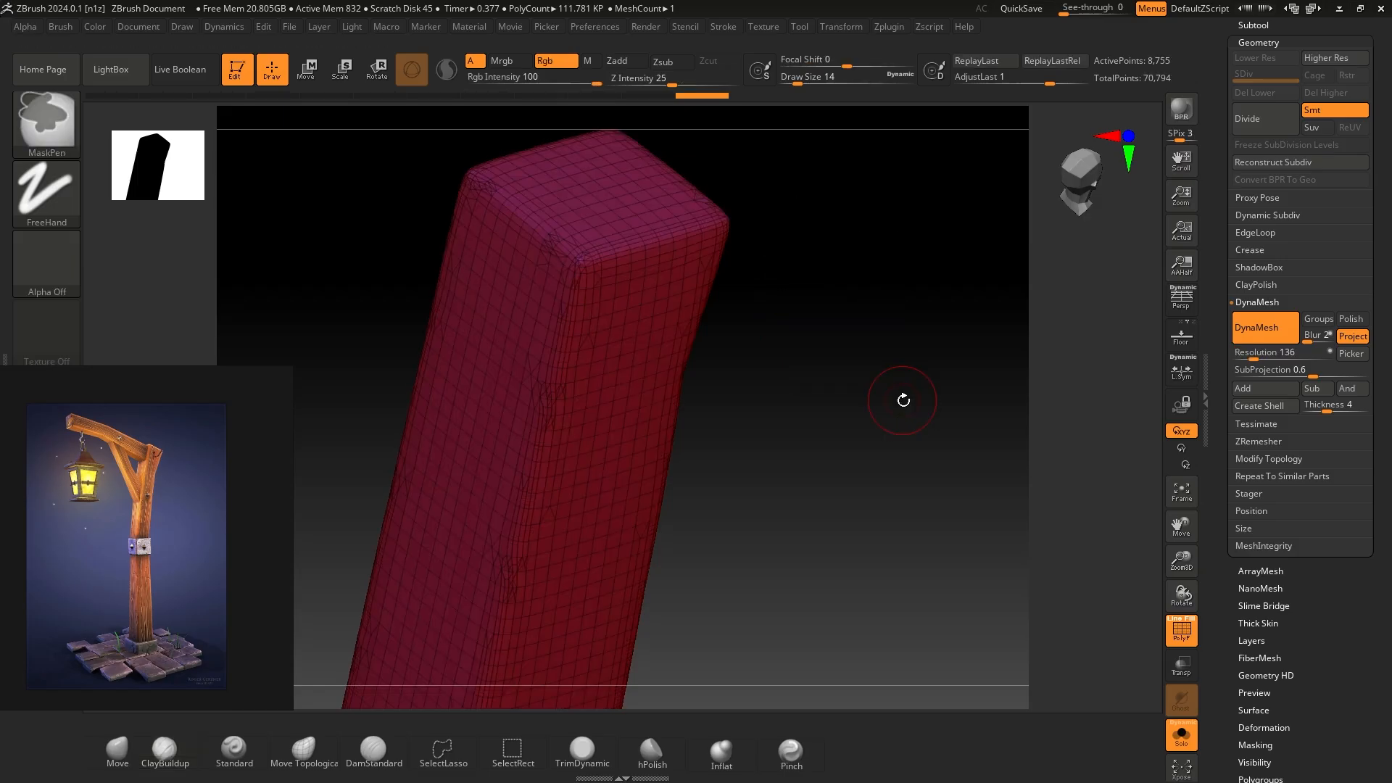
drag(790, 398, 564, 422)
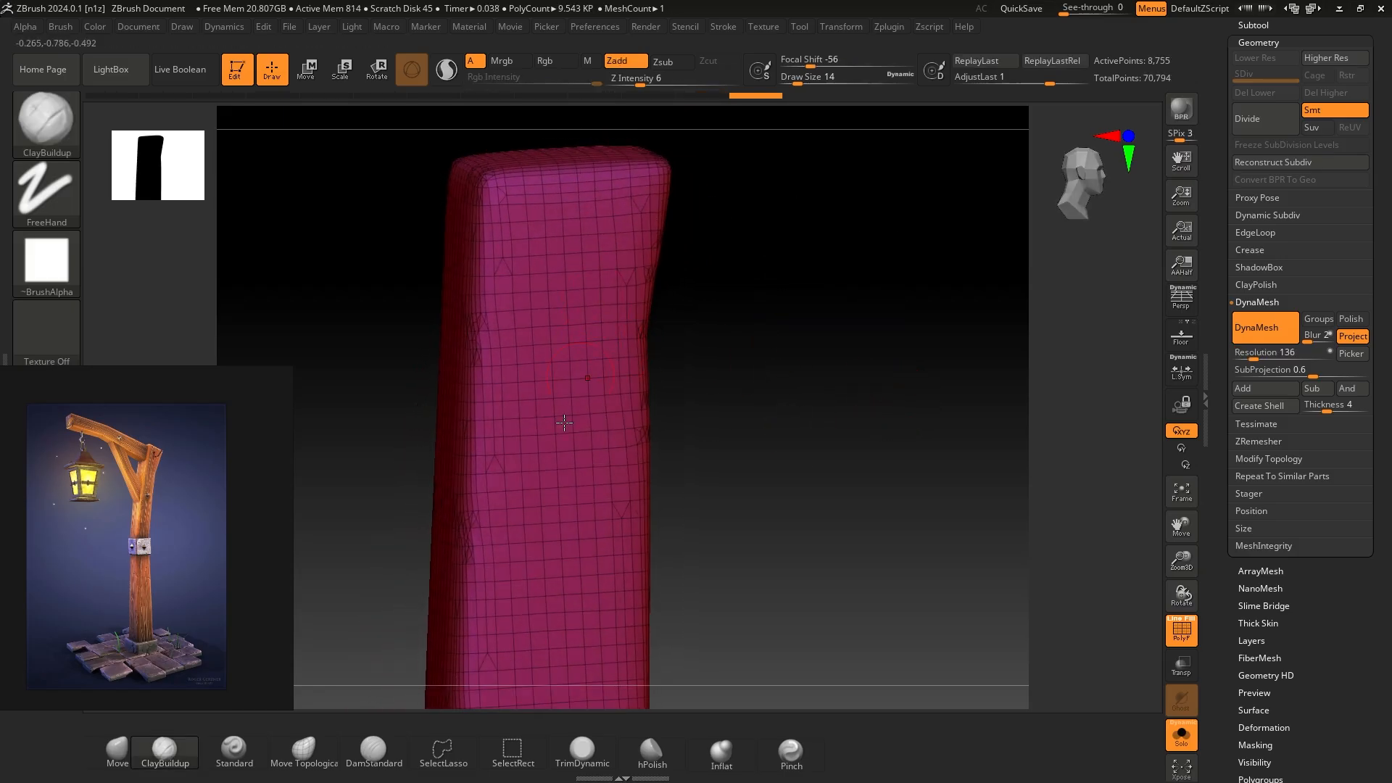
drag(826, 279, 833, 314)
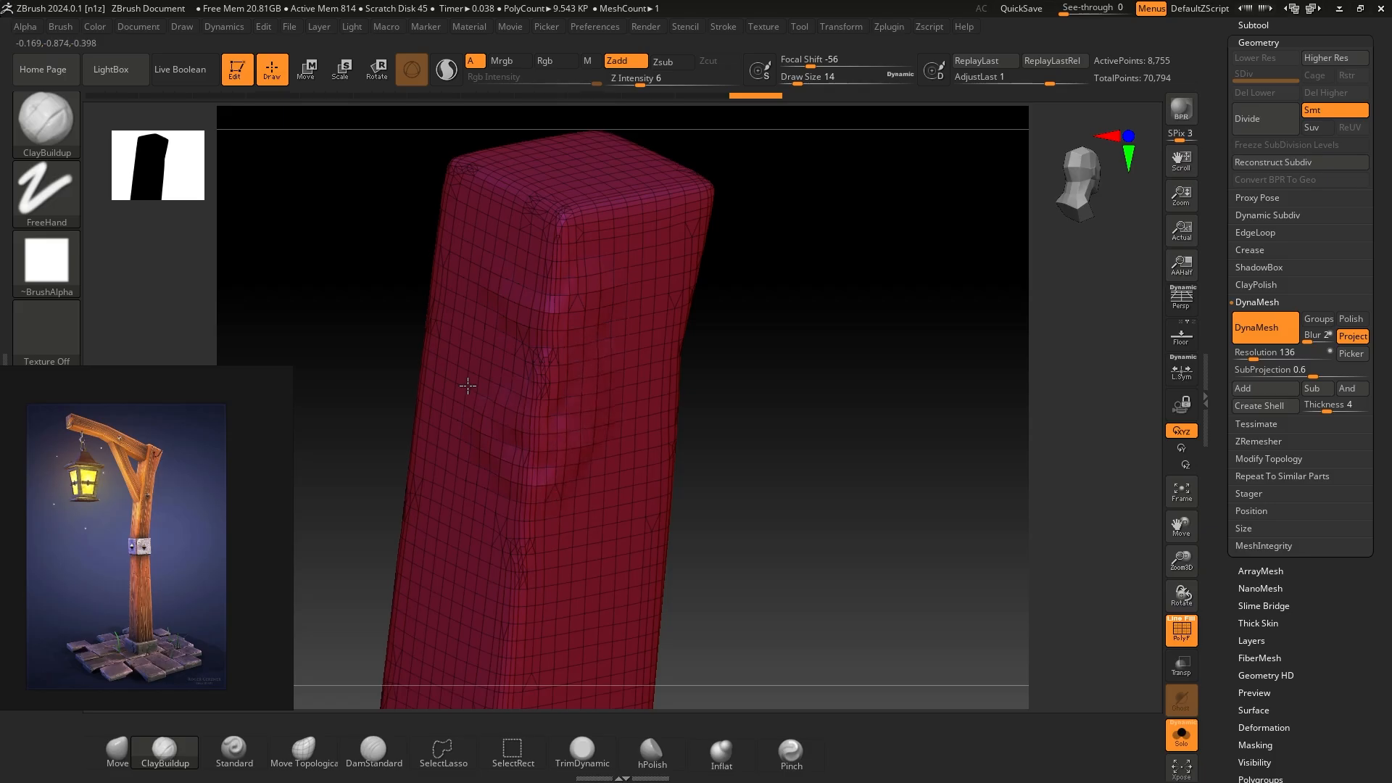
click(1193, 628)
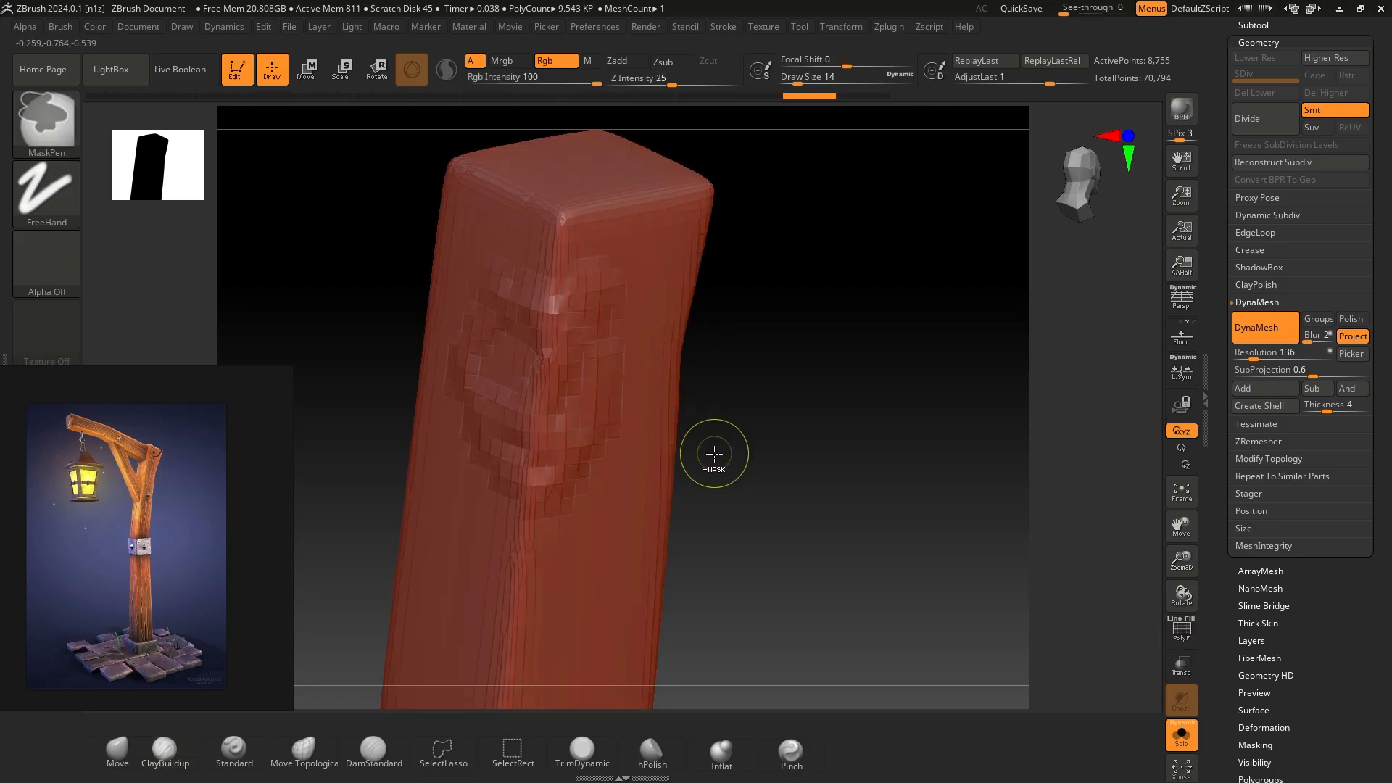
ctrl+drag(711, 456, 712, 460)
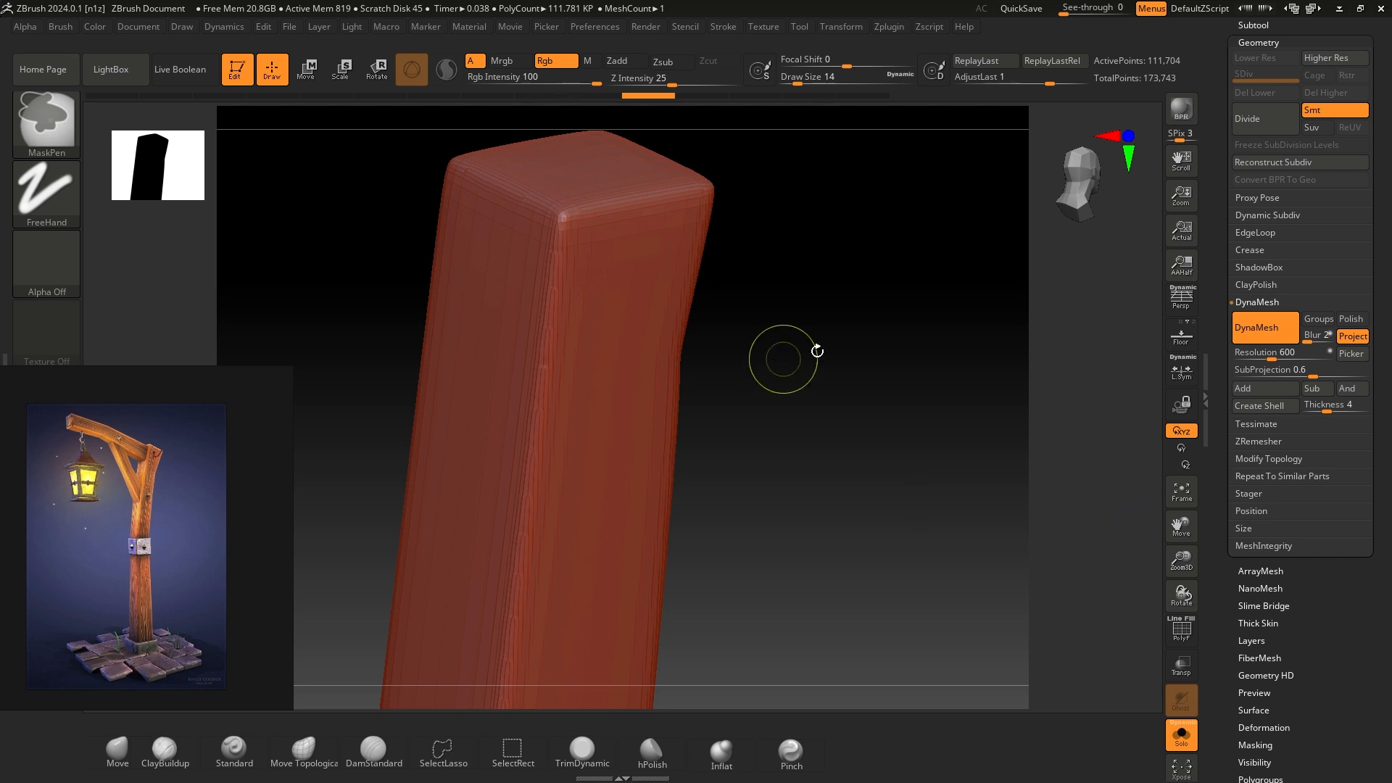
- Smooth the post's vertical corner near its upper end with an enlarged brush
drag(862, 290, 812, 275)
key(shift)
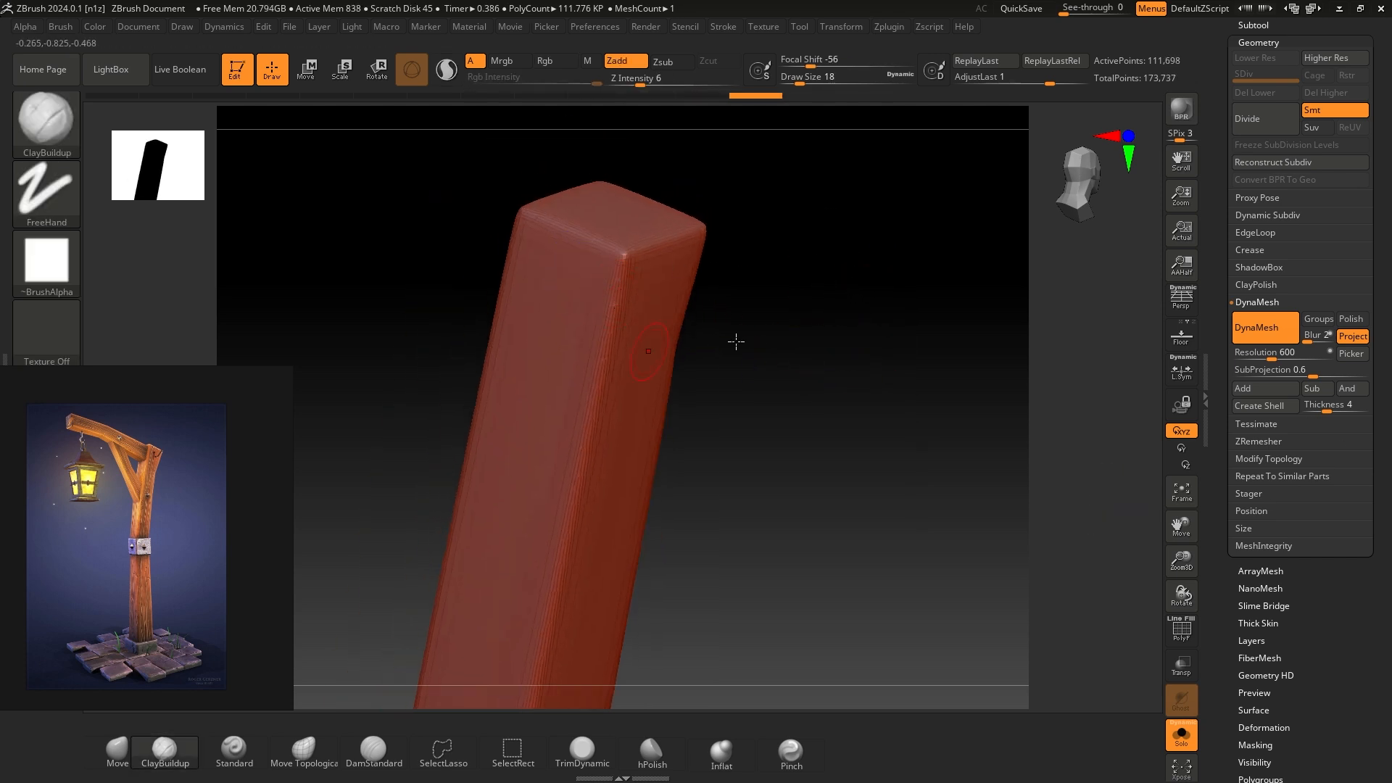
key(bracketright)
key(bracketright)
key(bracketright)
key(bracketright)
key(bracketright)
key(bracketright)
key(bracketright)
key(bracketright)
shift+drag(631, 296, 613, 348)
drag(813, 356, 770, 323)
mouse_move(776, 253)
alt+mouse_down()
mouse_move(725, 302)
mouse_move(783, 357)
mouse_move(763, 262)
alt+mouse_up()
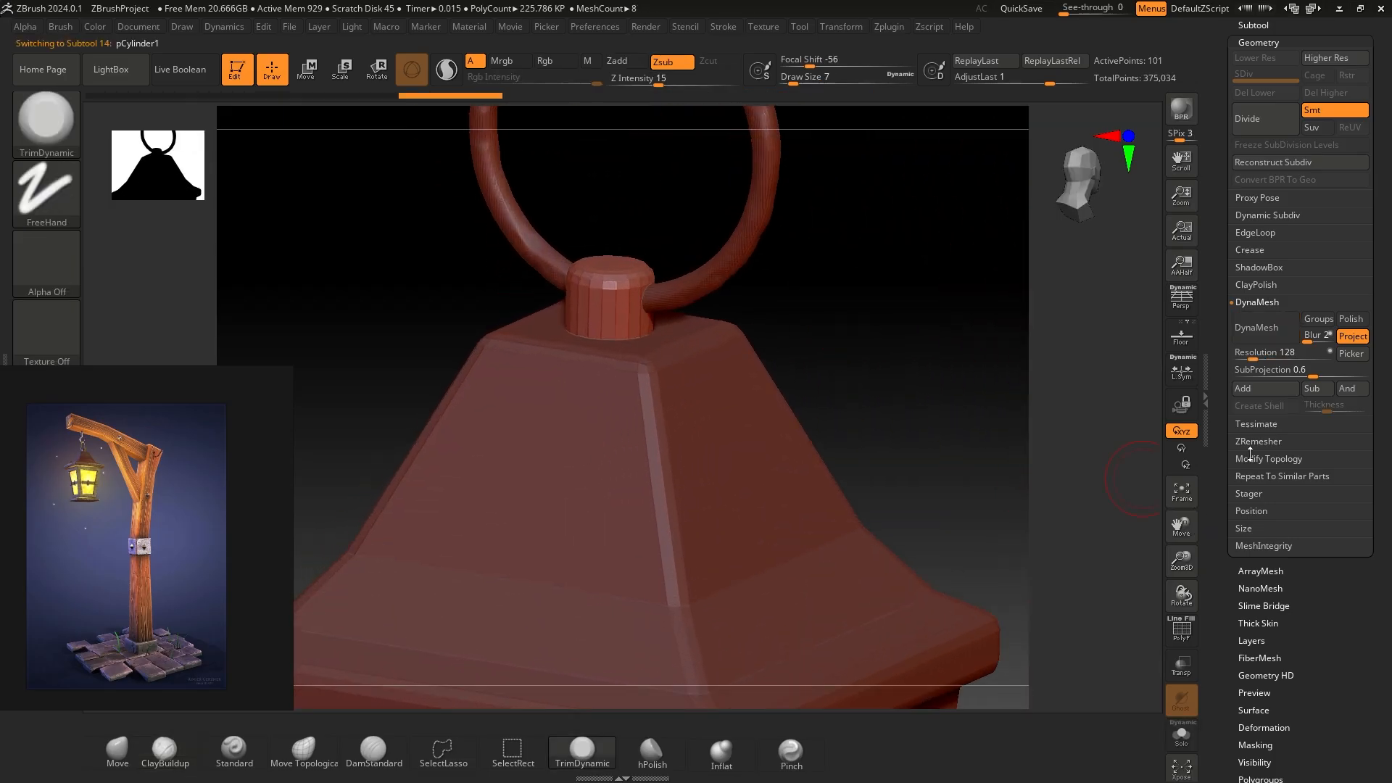
- Divide the lantern's small top cylinder twice and convert it to DynaMesh at resolution 3000 without freezing the subdivision levels
click(1261, 125)
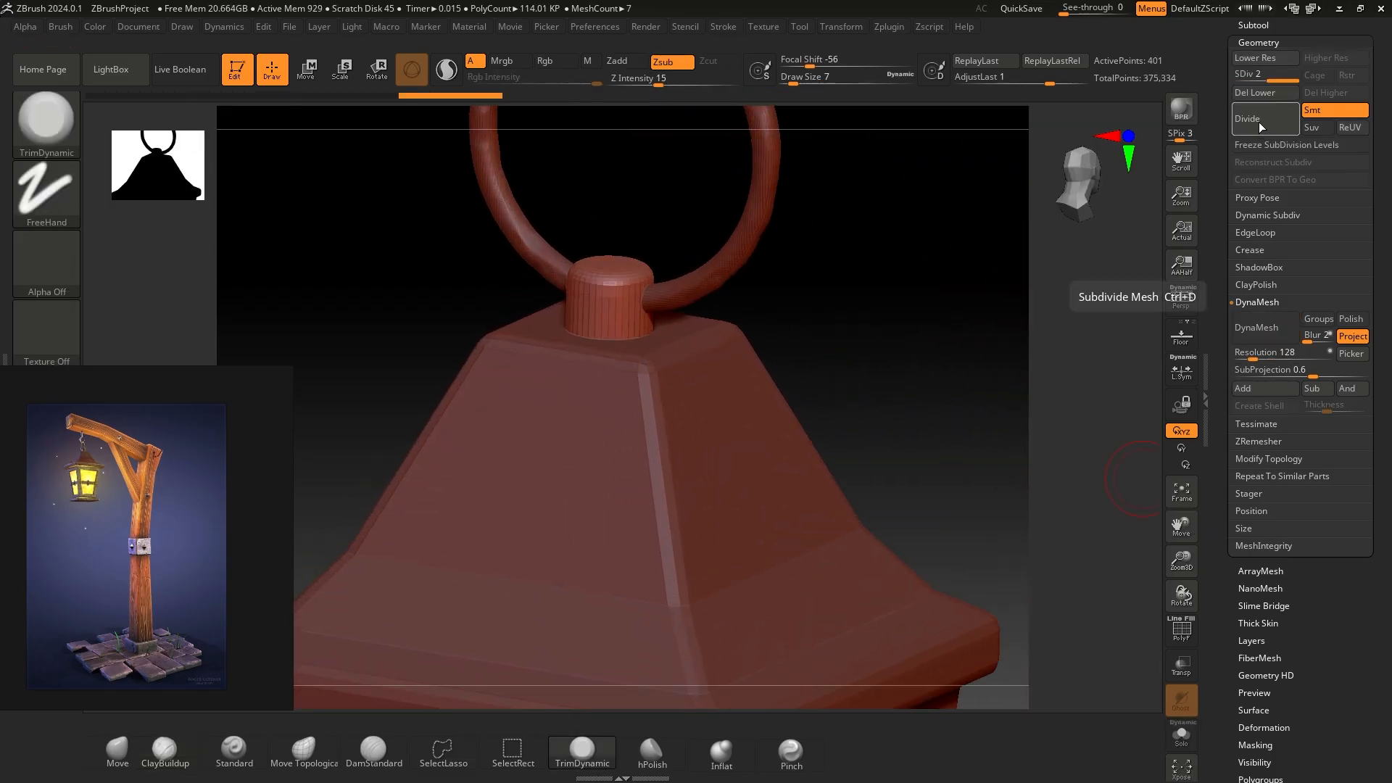
click(1258, 350)
text(3000)
key(Return)
click(1262, 335)
click(1124, 364)
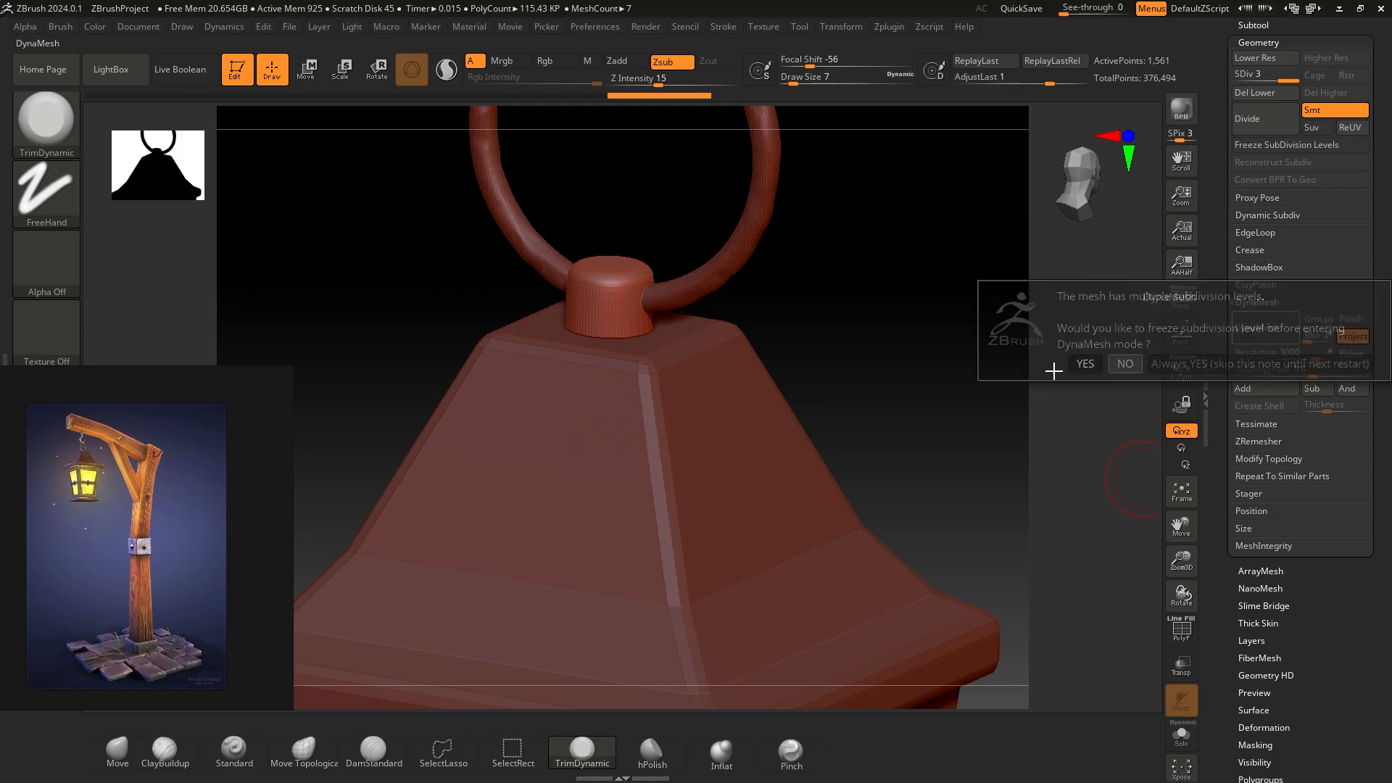
- Smooth the lower and upper rims of the small cylinder on top of the lantern roof
mouse_move(572, 329)
shift+mouse_down()
mouse_move(809, 319)
mouse_move(616, 332)
shift+mouse_up()
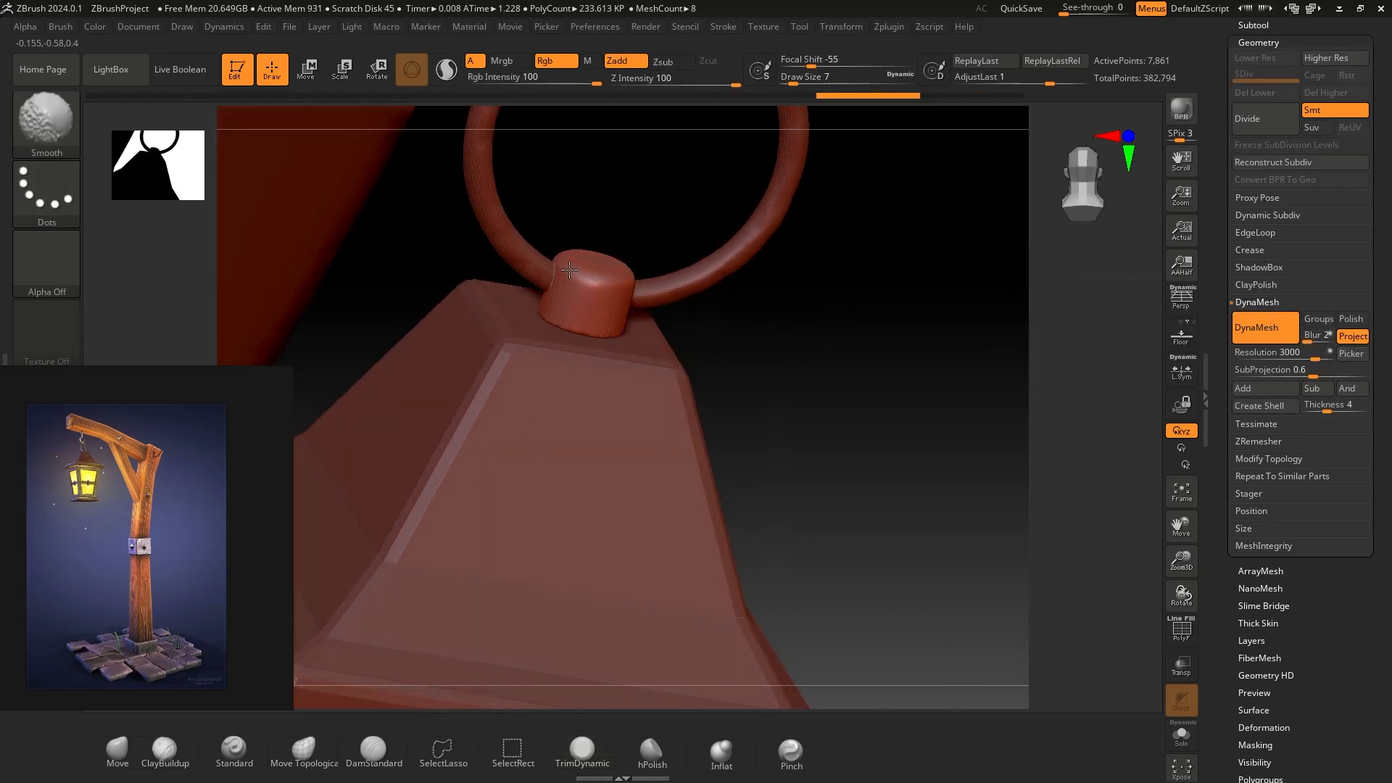
mouse_move(790, 326)
mouse_down()
mouse_move(855, 312)
mouse_move(812, 305)
mouse_up()
shift+drag(677, 325, 616, 348)
drag(435, 334, 601, 348)
drag(725, 363, 696, 348)
mouse_move(565, 323)
shift+mouse_down()
mouse_move(524, 324)
mouse_move(593, 303)
shift+mouse_up()
- Flatten uneven facets around the lantern's top cylinder with the TrimDynamic brush
drag(733, 377, 819, 413)
drag(620, 303, 598, 317)
mouse_move(769, 312)
mouse_down()
mouse_move(812, 341)
mouse_move(885, 326)
mouse_up()
drag(709, 299, 714, 305)
mouse_move(493, 435)
mouse_down()
mouse_move(522, 421)
mouse_move(493, 363)
mouse_up()
drag(679, 238, 671, 248)
drag(480, 445, 652, 428)
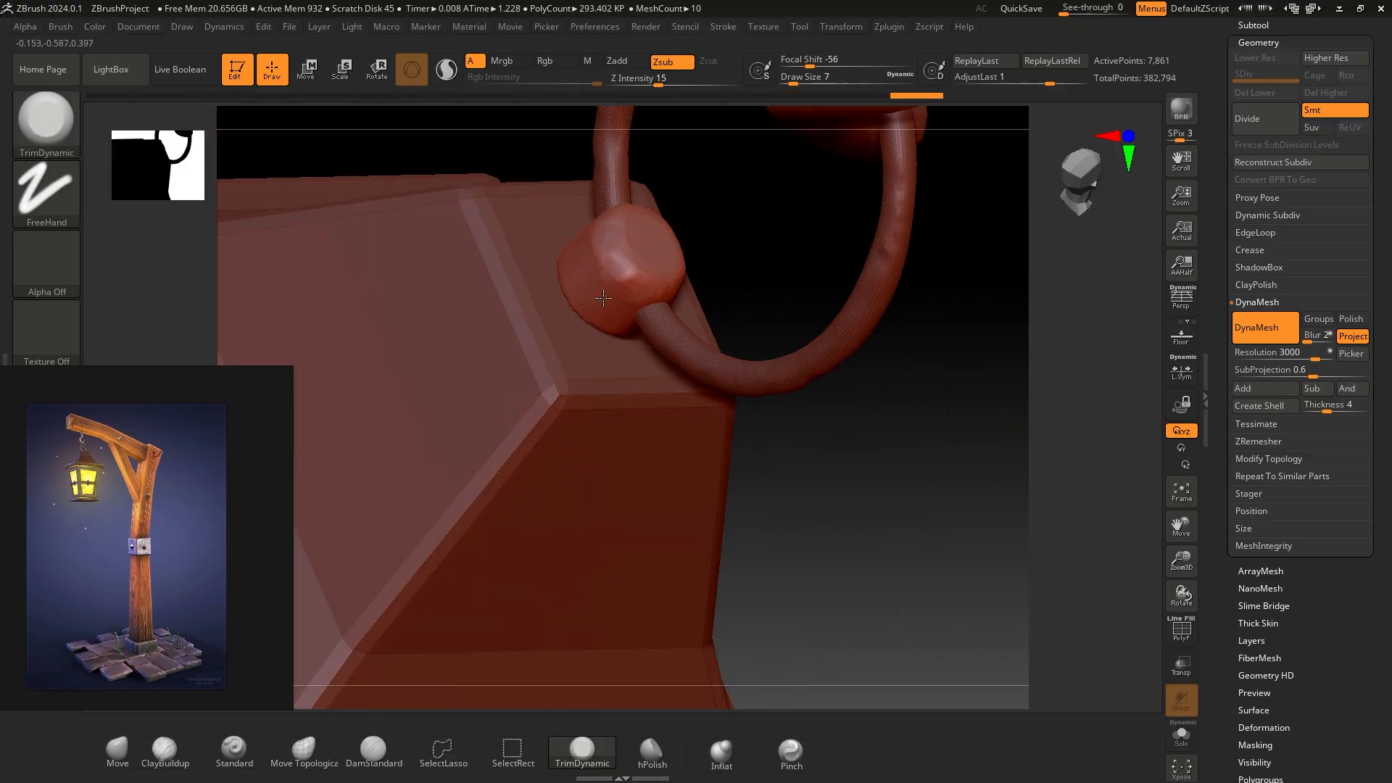
mouse_move(653, 174)
mouse_down()
mouse_move(696, 192)
mouse_move(565, 398)
mouse_up()
mouse_move(696, 348)
mouse_down()
mouse_move(665, 286)
mouse_move(600, 338)
mouse_up()
- Wear down the lantern roof's corner edges with the TrimDynamic brush at intensity 33
drag(445, 527, 289, 420)
drag(289, 420, 806, 404)
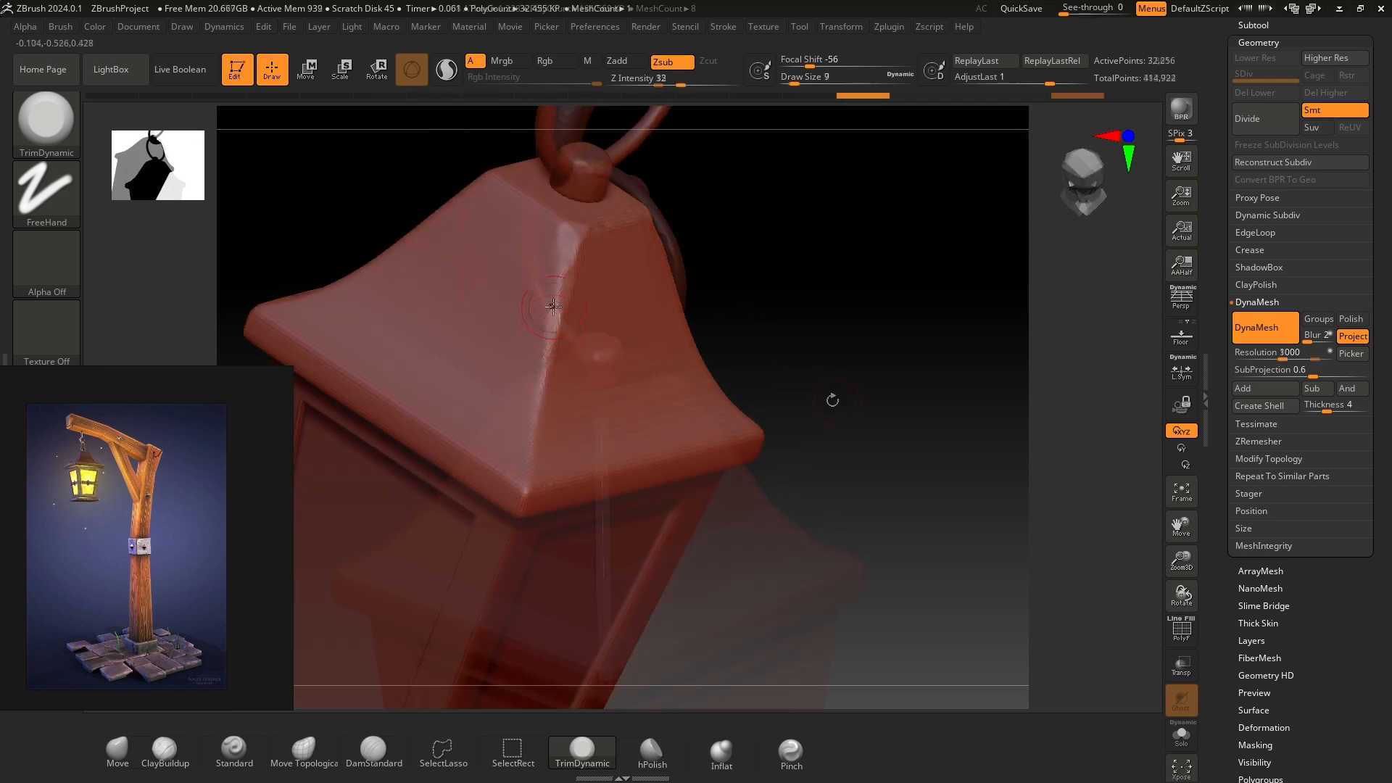
drag(765, 360, 645, 269)
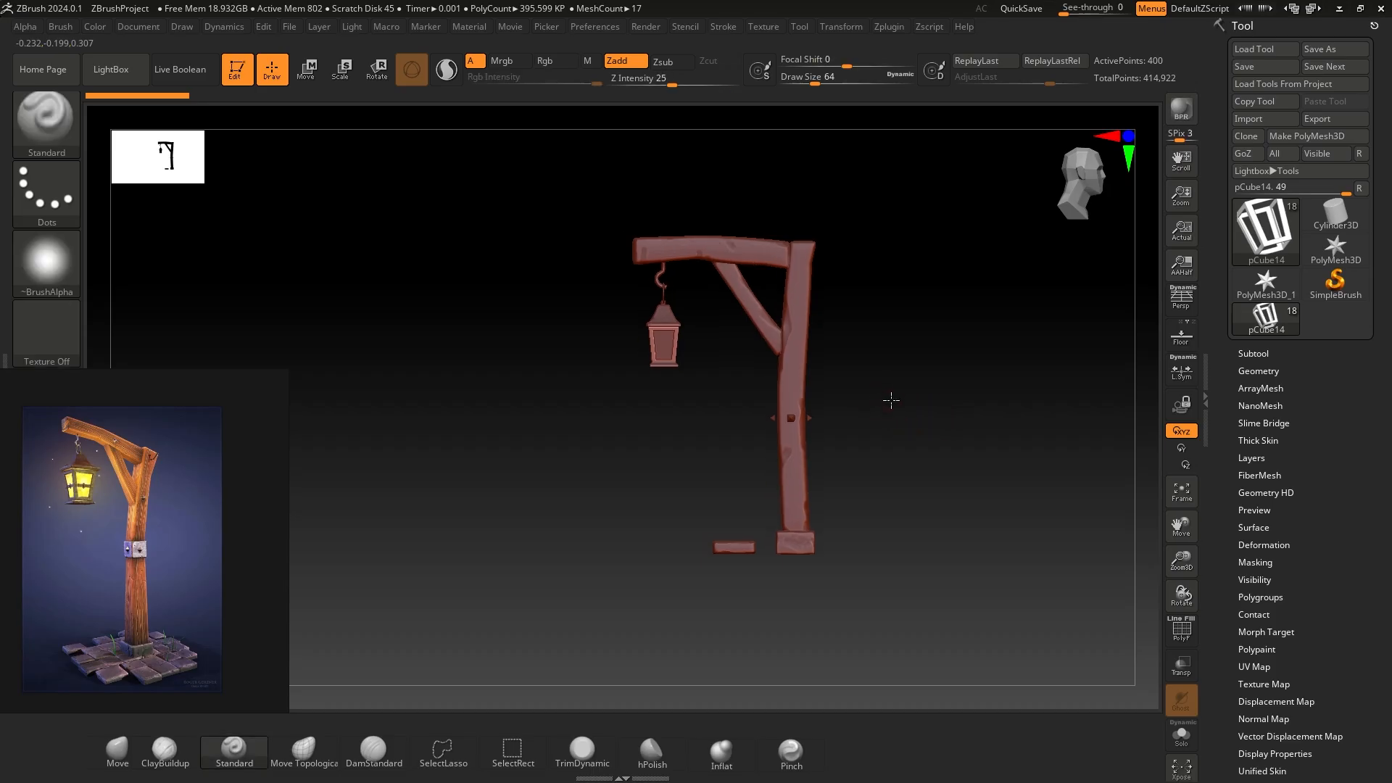
- Make the horizontal beam the active subtool and review the whole sculpted lantern post from several angles
ctrl+right_drag(891, 400, 937, 417)
alt+right_drag(952, 307, 889, 311)
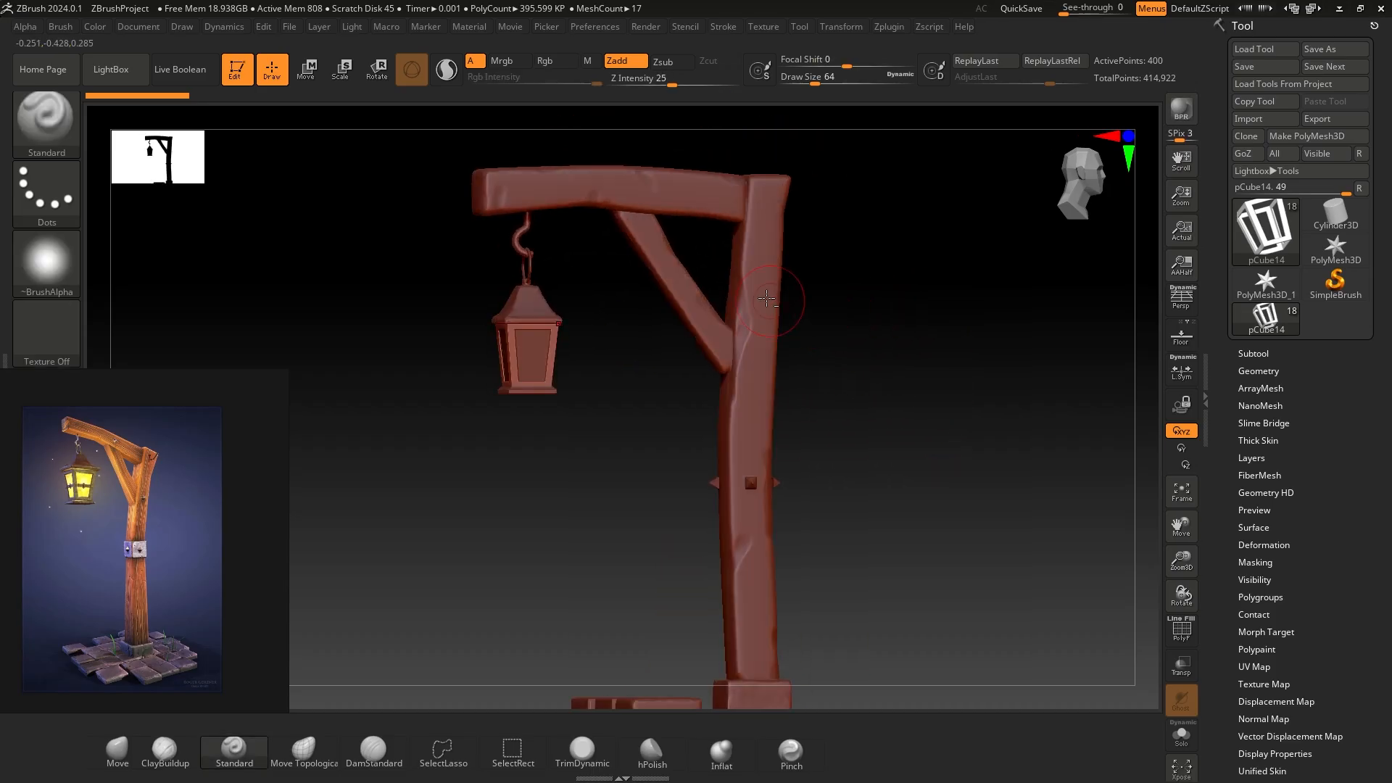
alt+click(676, 196)
alt+click(675, 197)
right_drag(614, 325, 674, 367)
alt+right_drag(536, 447, 667, 392)
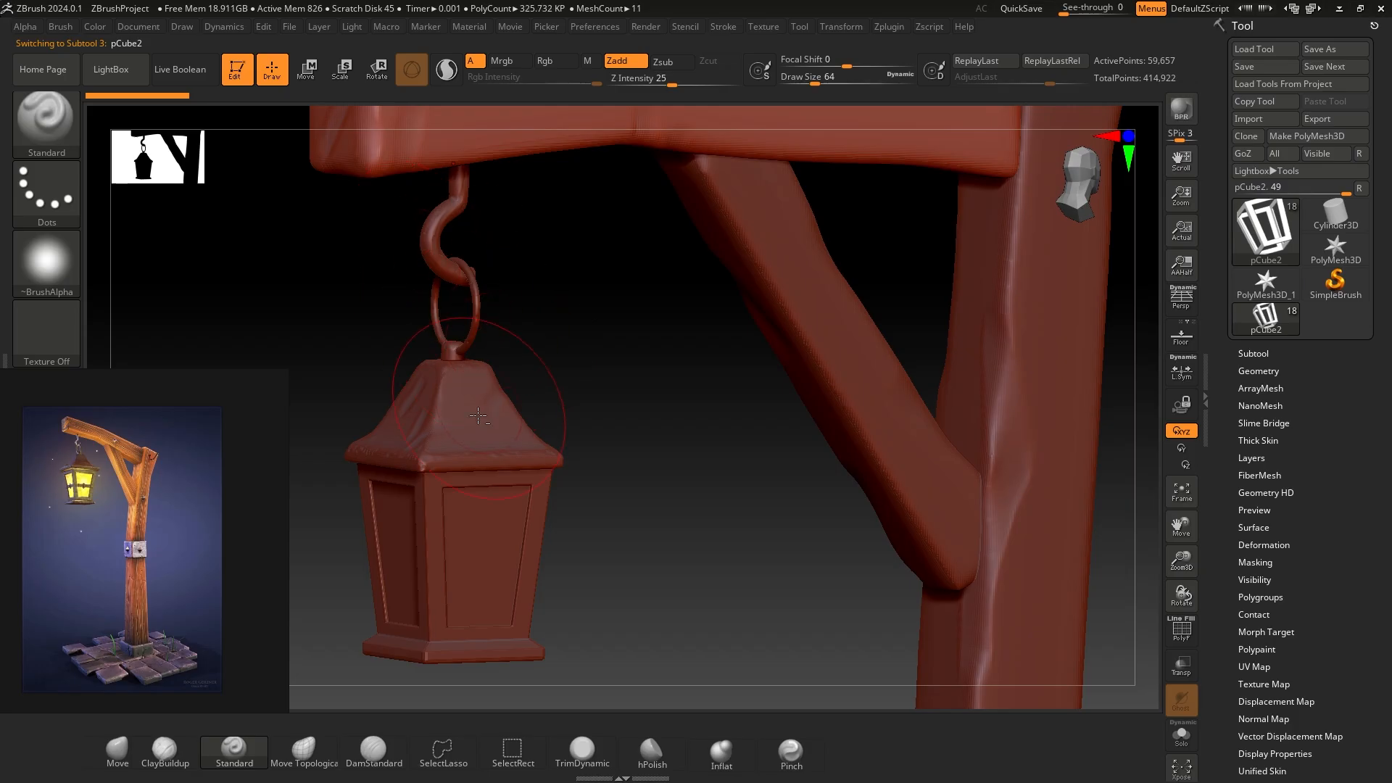
right_drag(557, 425, 528, 380)
ctrl+right_drag(655, 414, 542, 368)
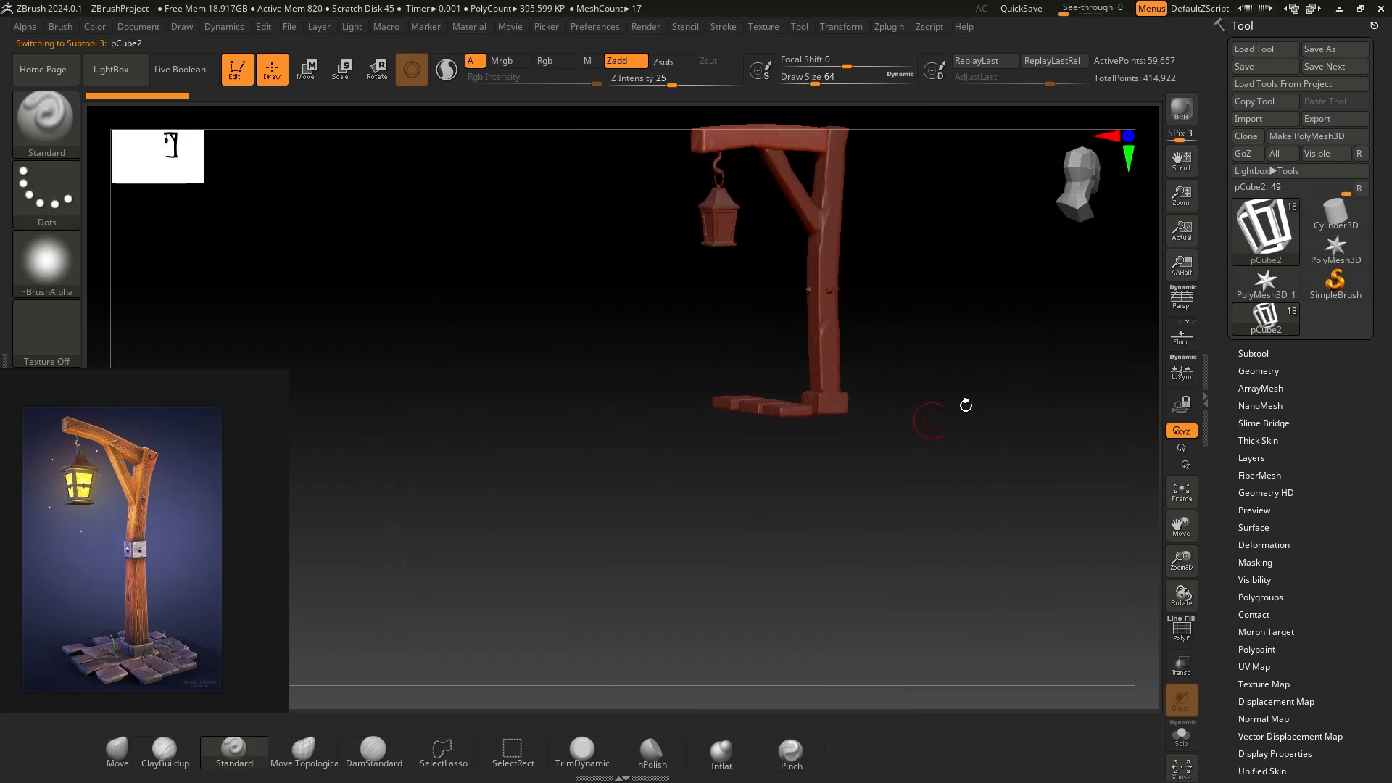
right_drag(966, 404, 909, 443)
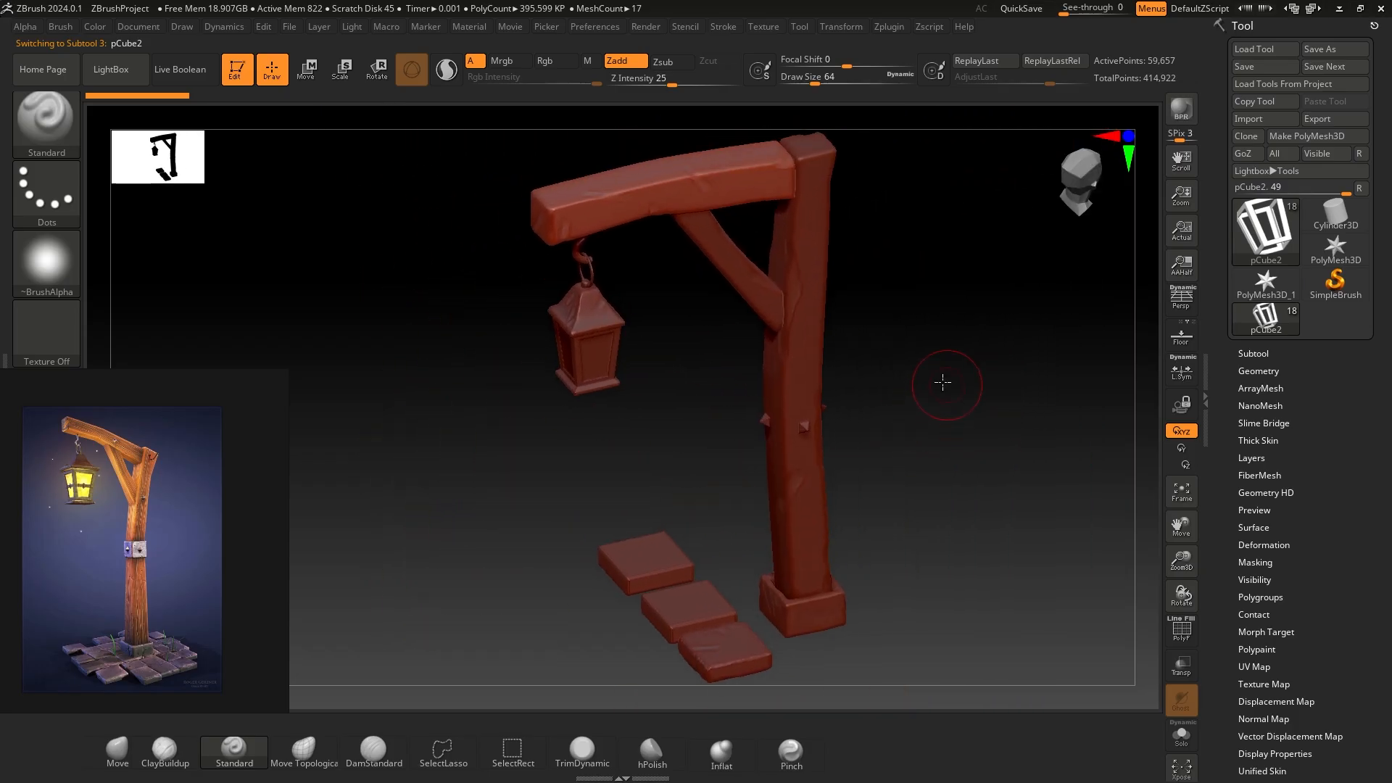
ctrl+right_drag(945, 382, 935, 371)
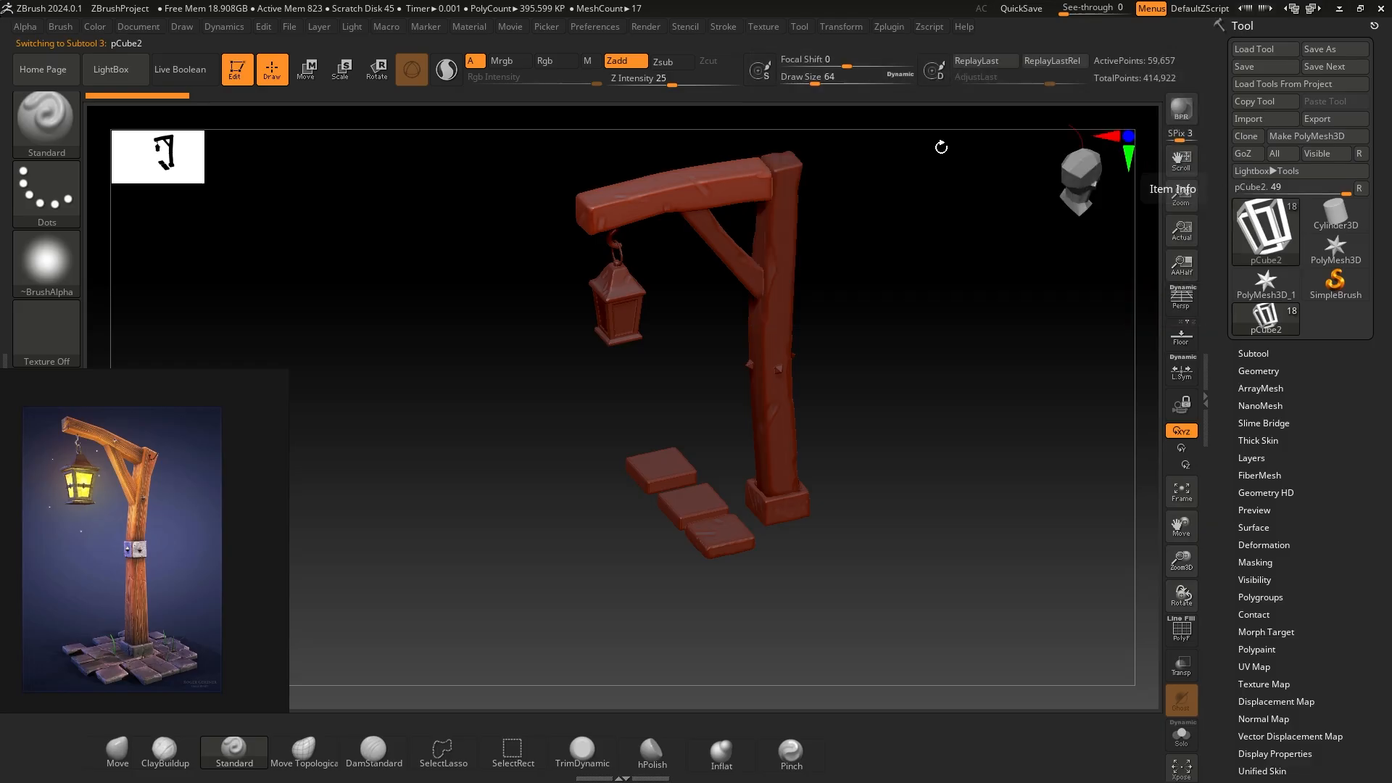
- Set the FBX export to include all subtools
click(892, 29)
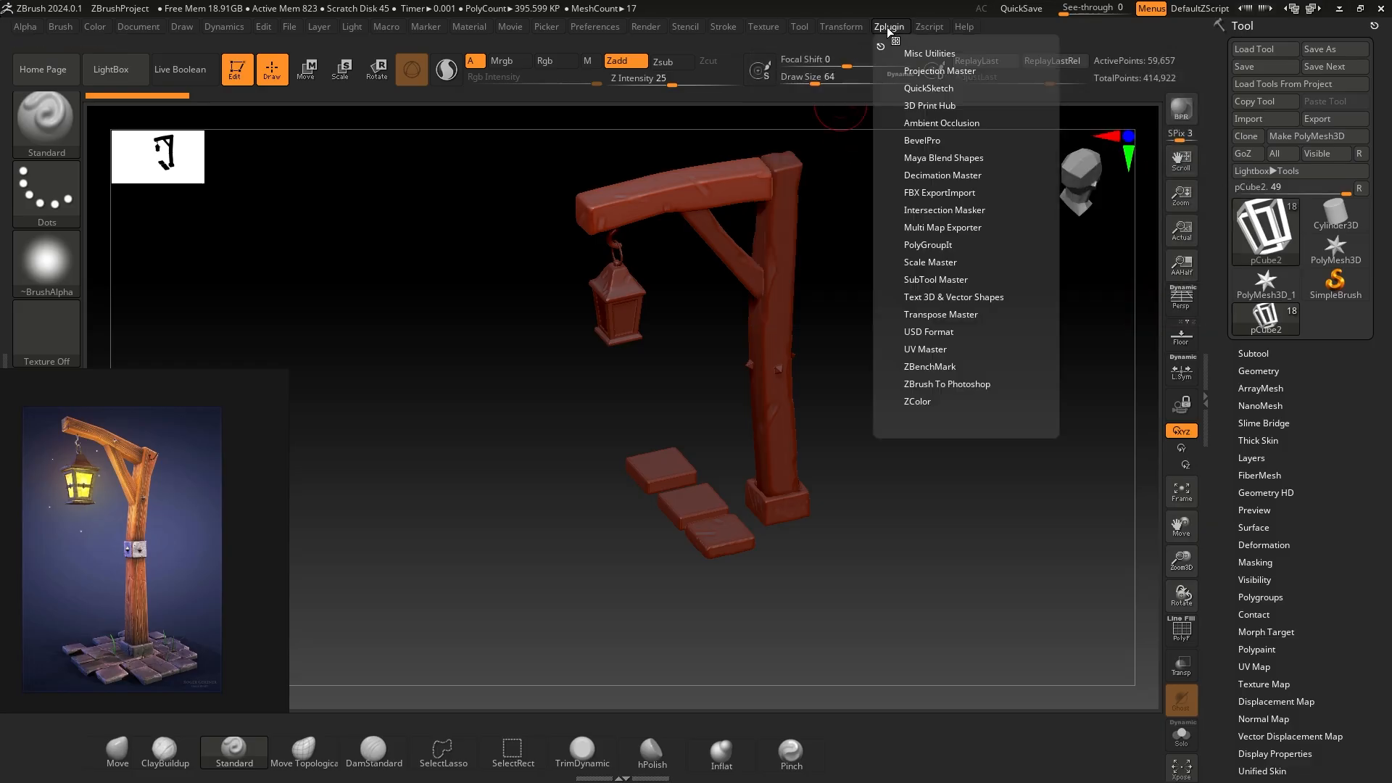
click(929, 191)
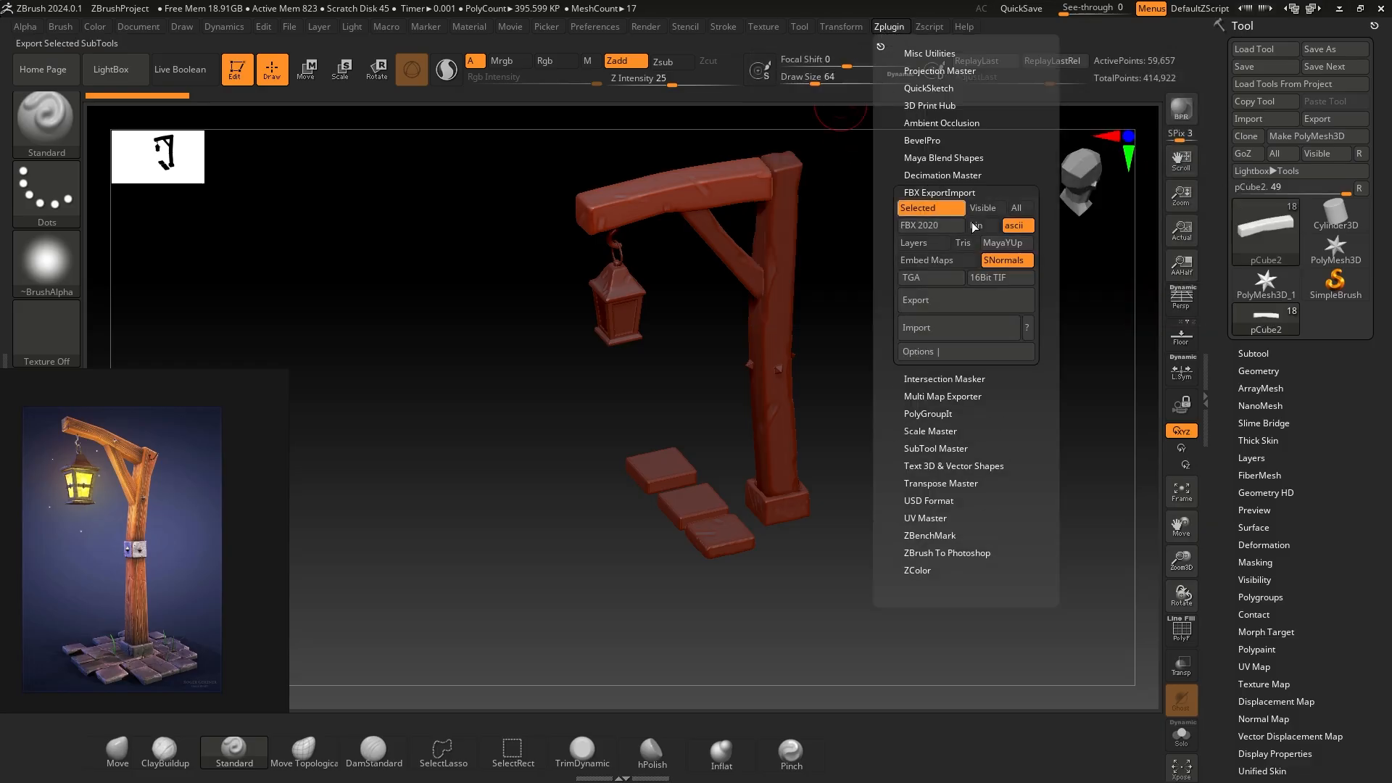
click(1017, 208)
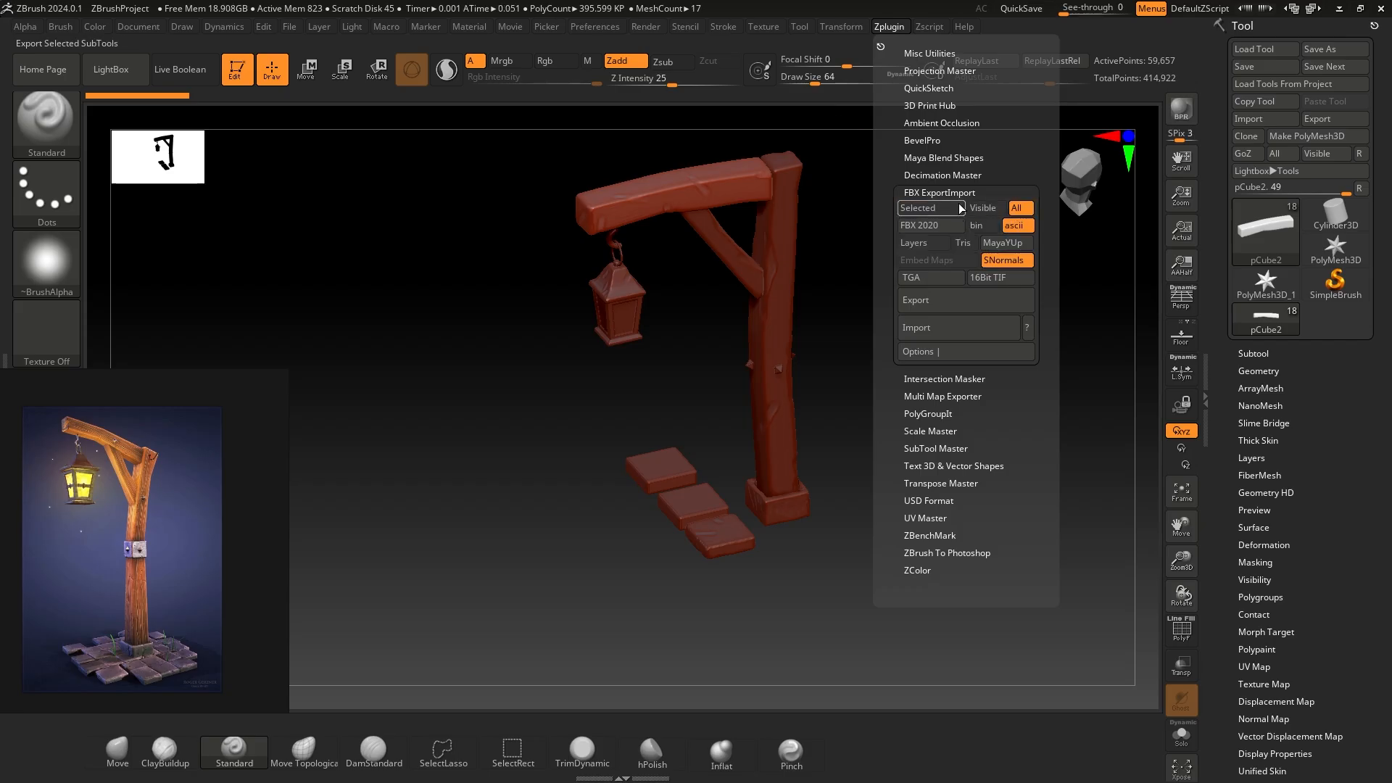
click(889, 27)
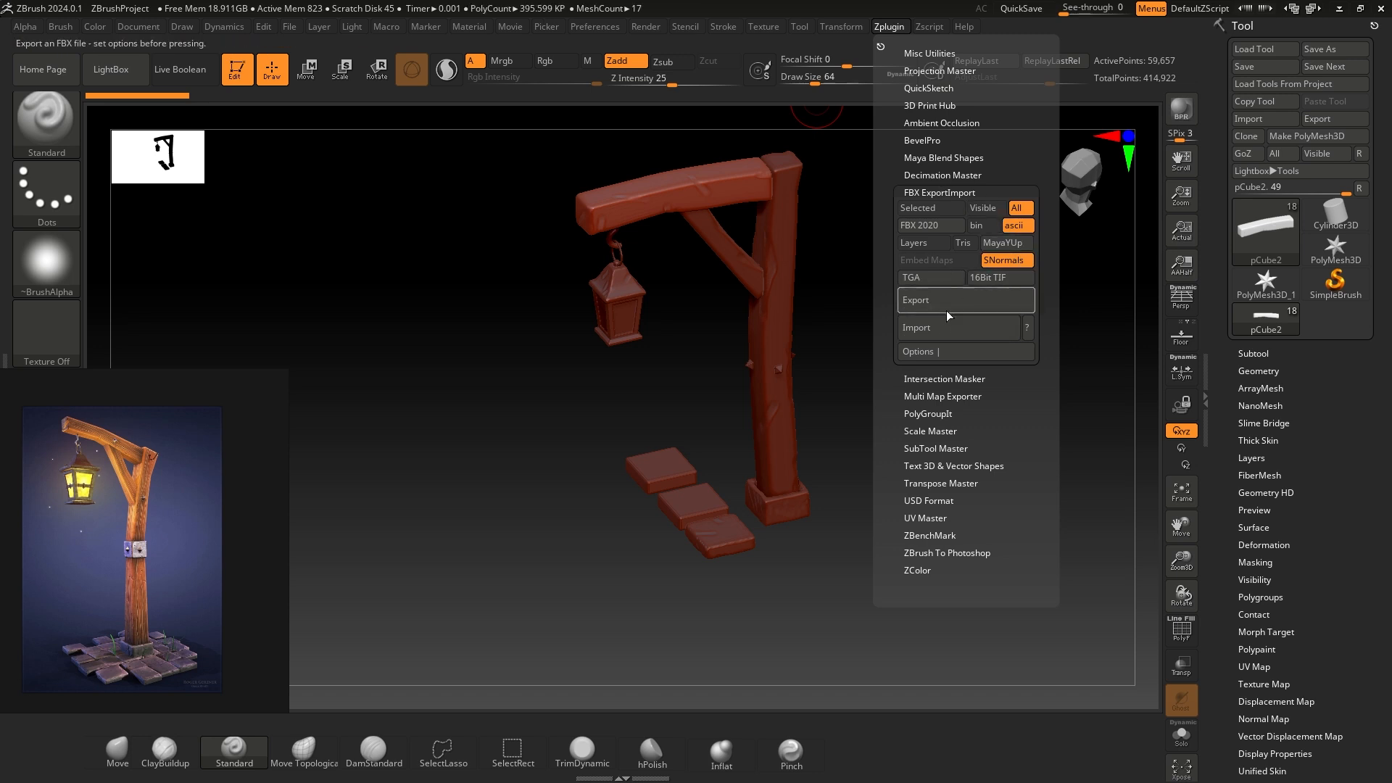
- Cycle through the available FBX export versions and return to FBX 2020
click(931, 226)
click(934, 226)
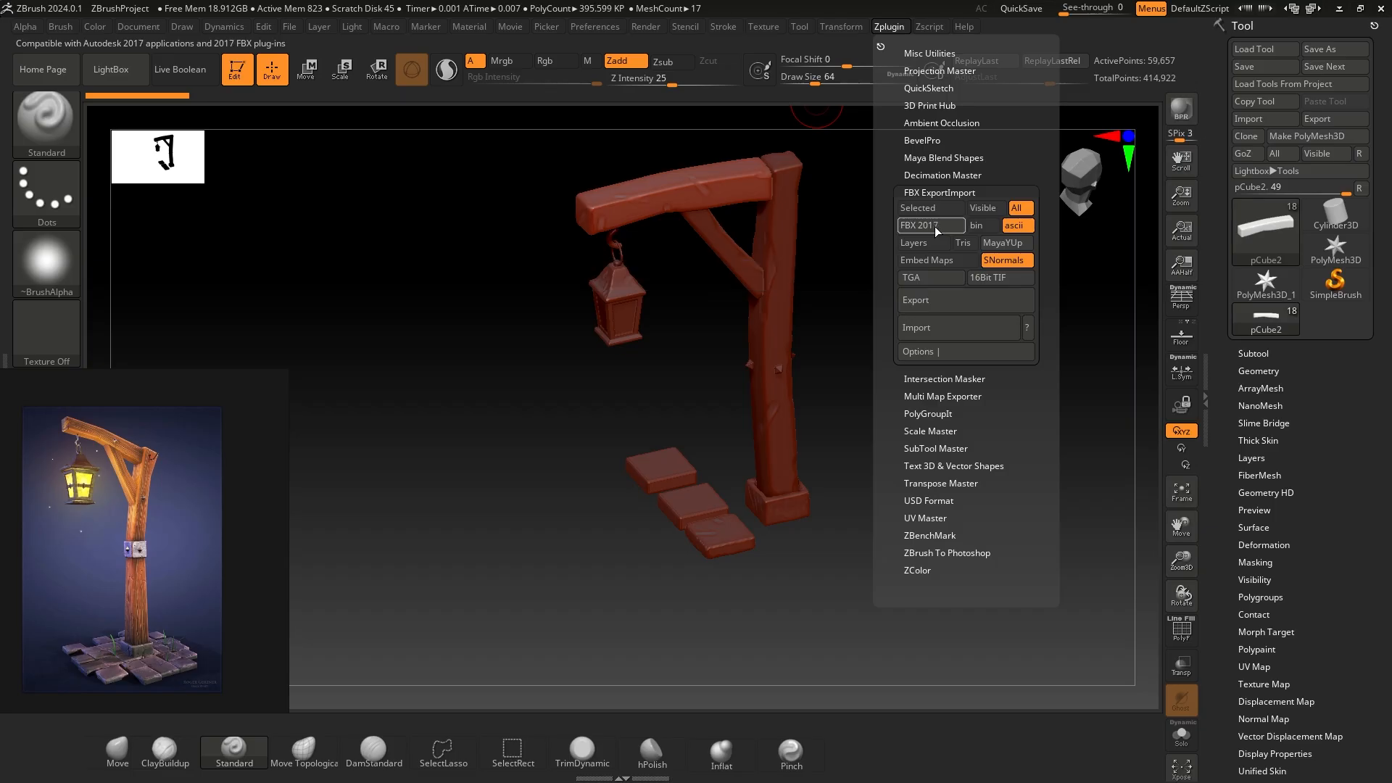
click(939, 229)
click(938, 229)
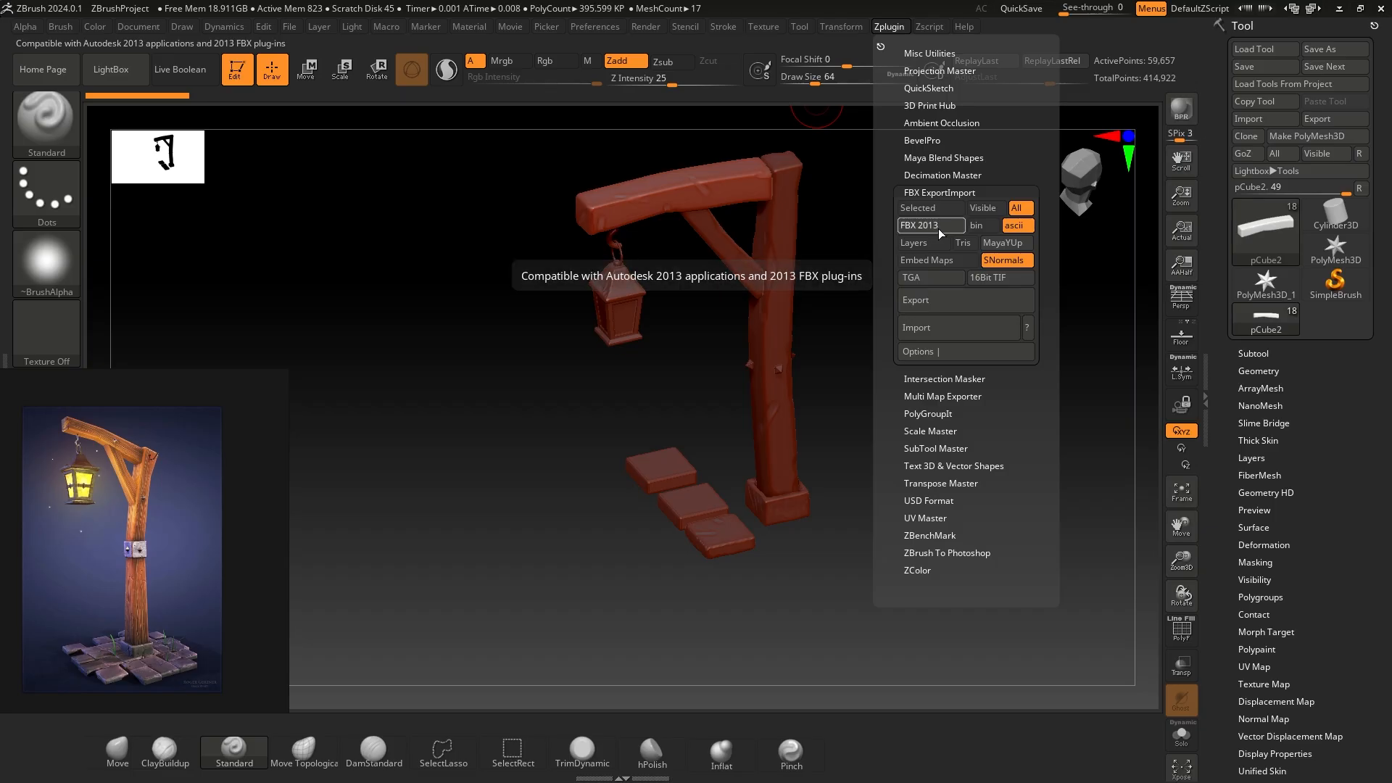
click(938, 229)
click(940, 229)
click(940, 228)
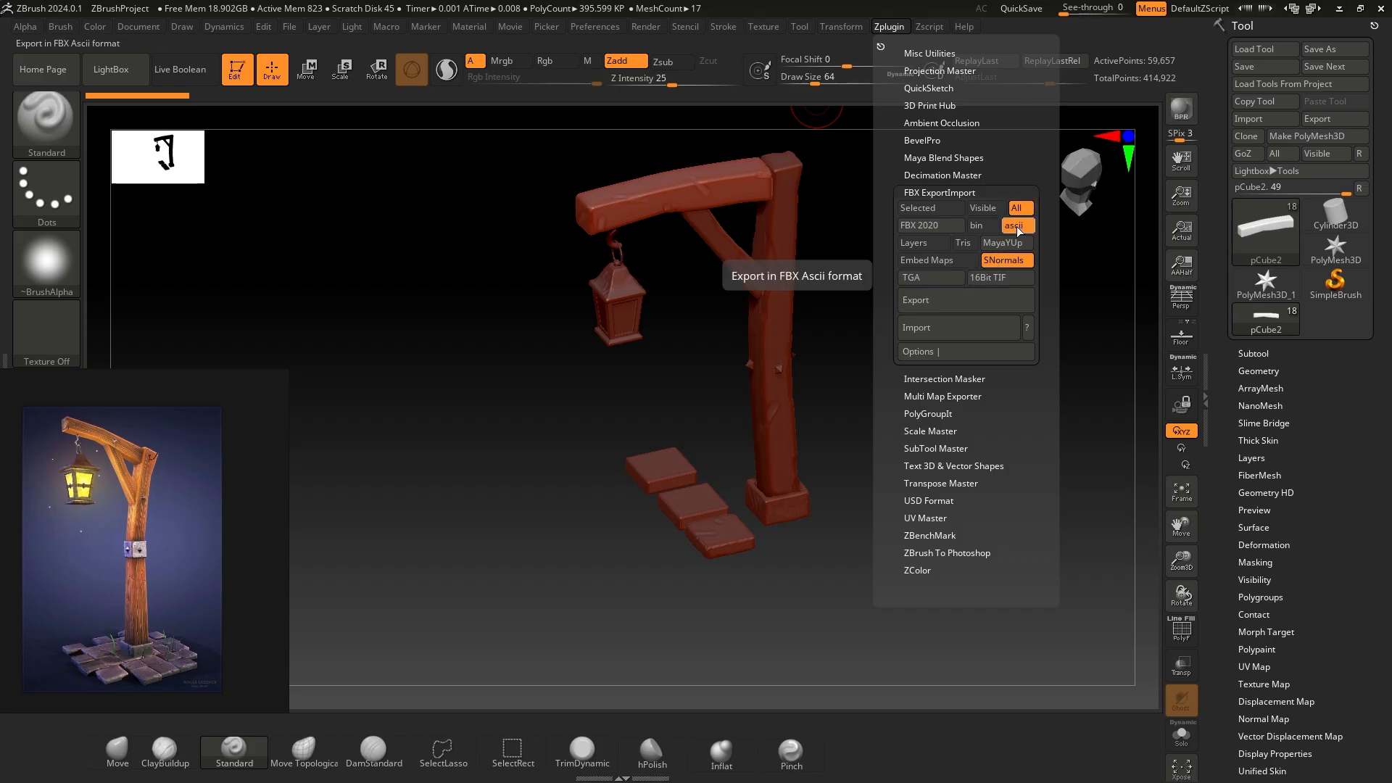
- Export the model to the Desktop as an FBX file named base_model_1
click(950, 303)
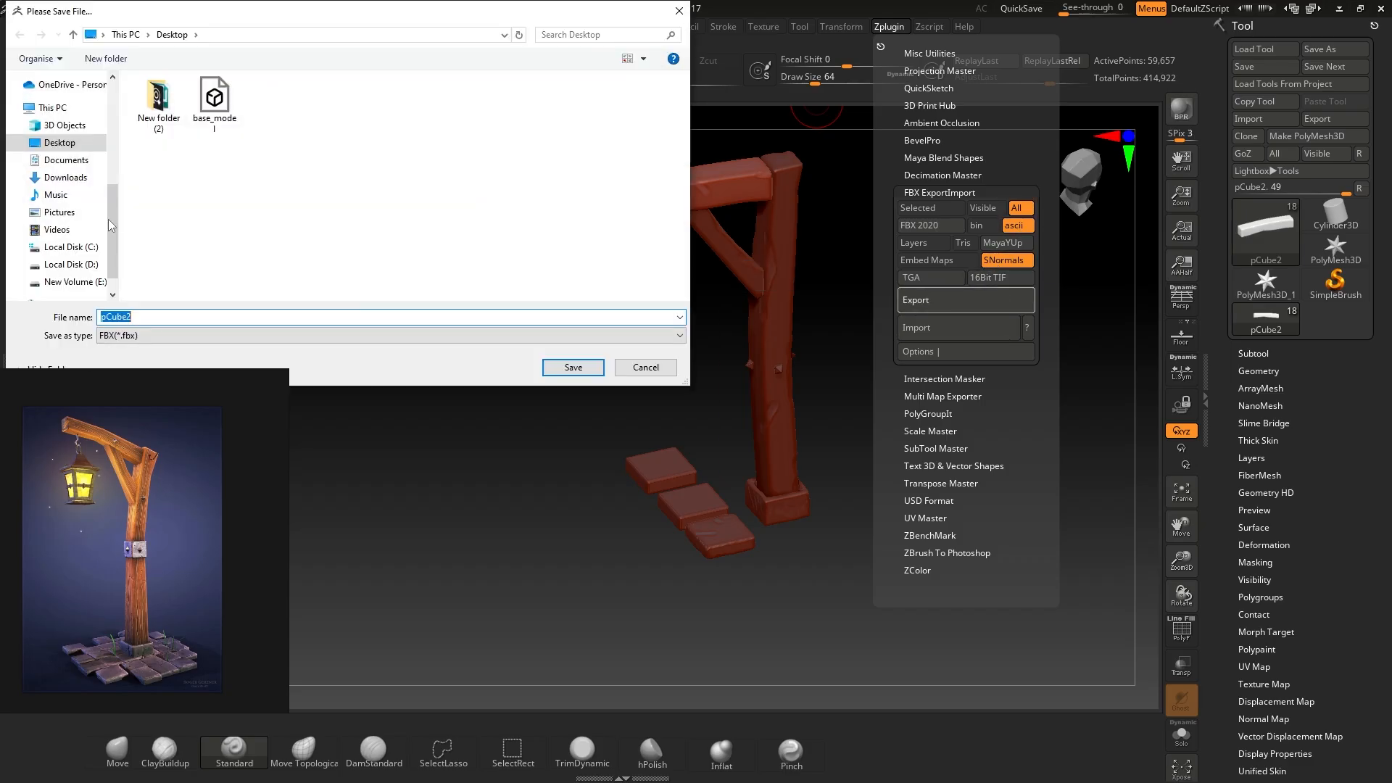
click(214, 105)
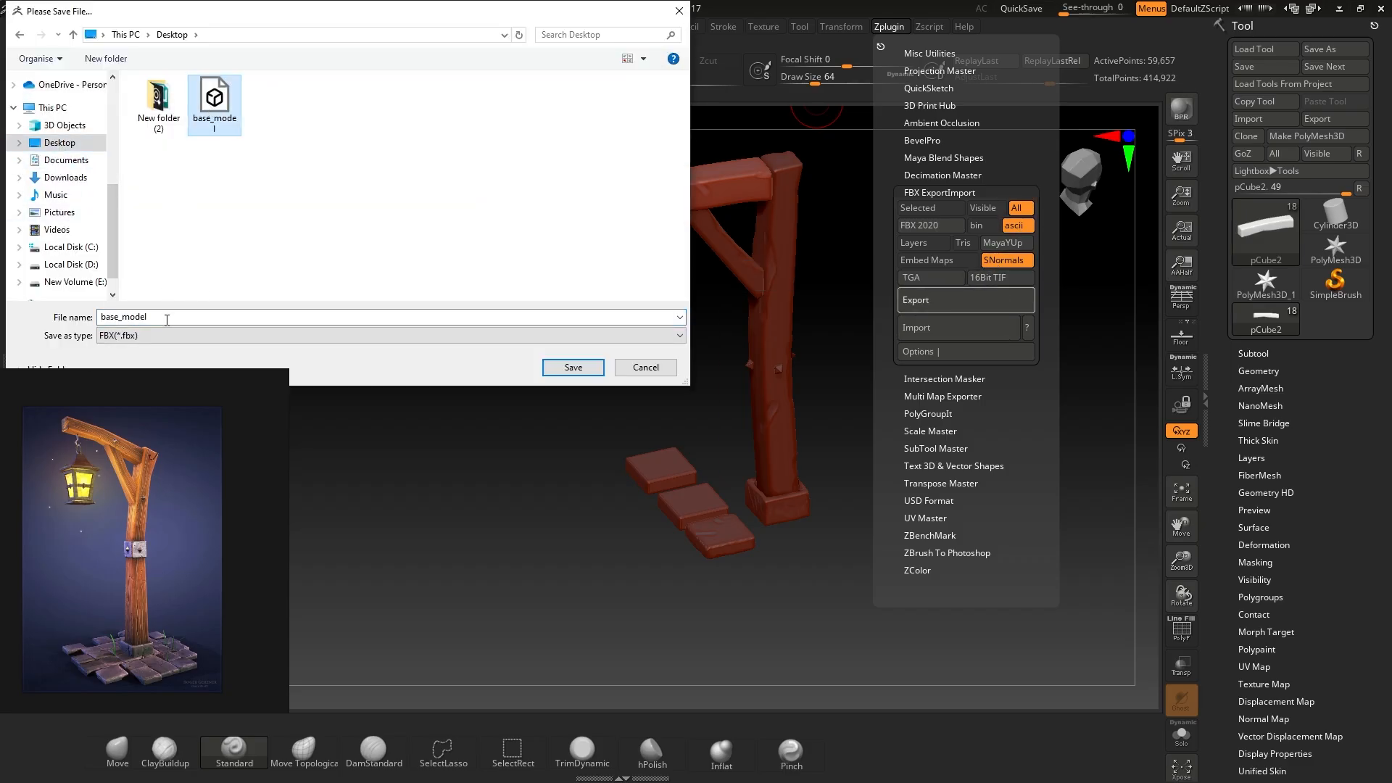
double_click(180, 316)
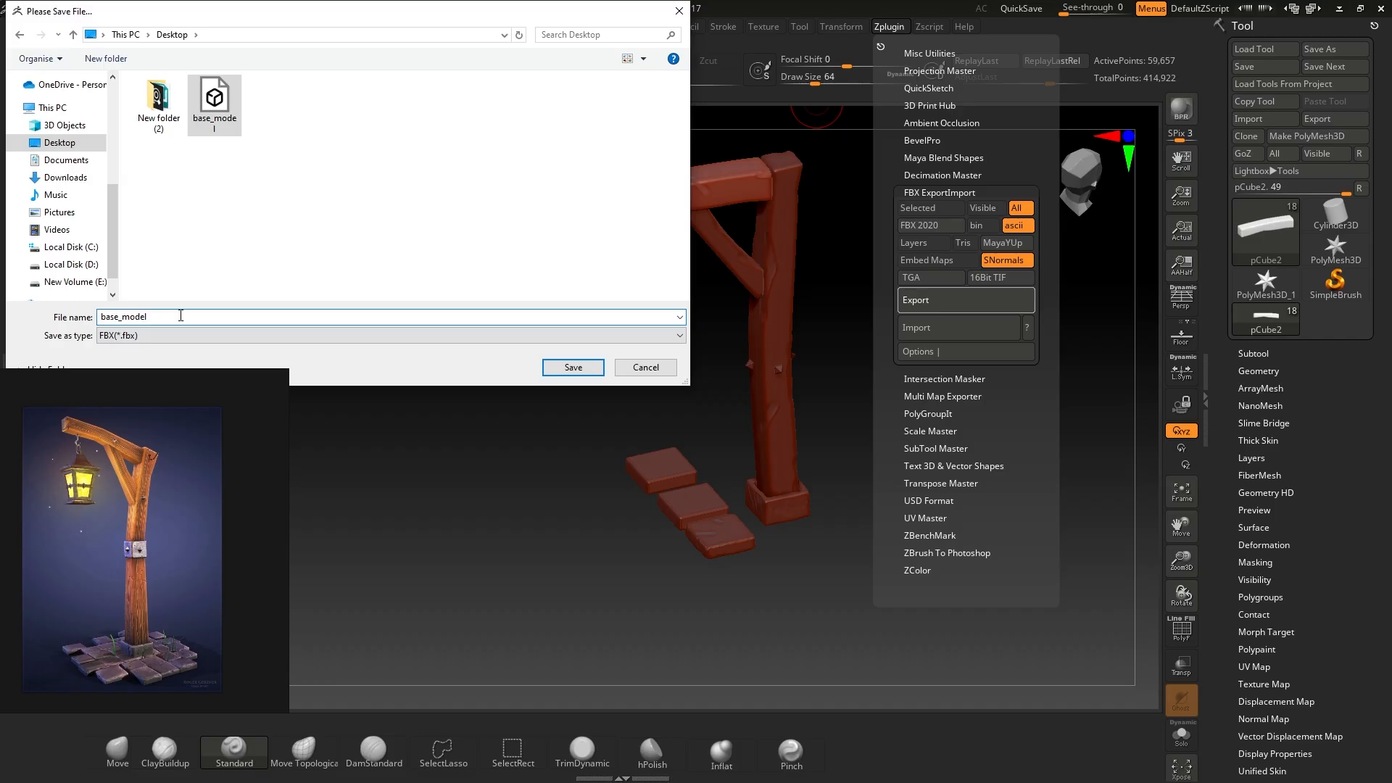
text(_1)
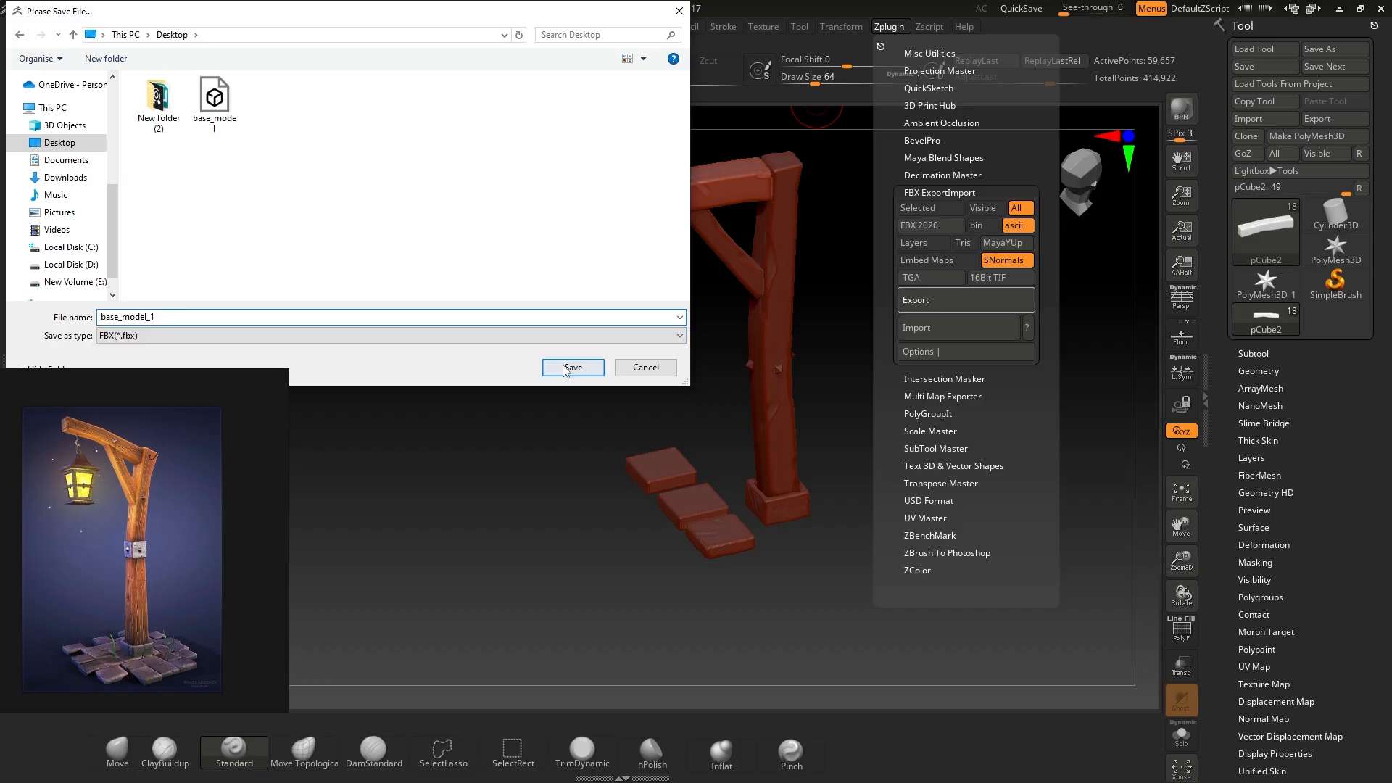
click(565, 368)
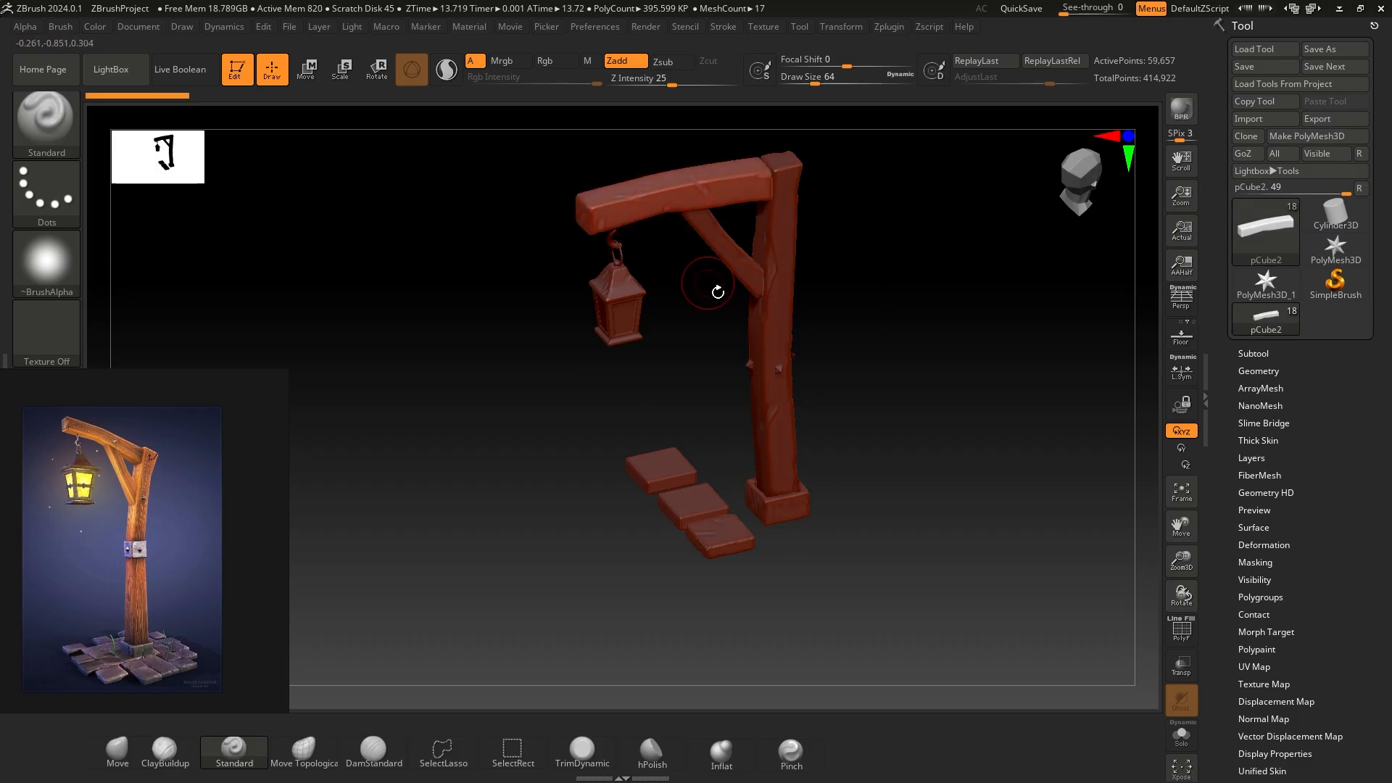
- Close ZBrush, saving the project over the existing ZBrushProject file on the Desktop
click(1382, 10)
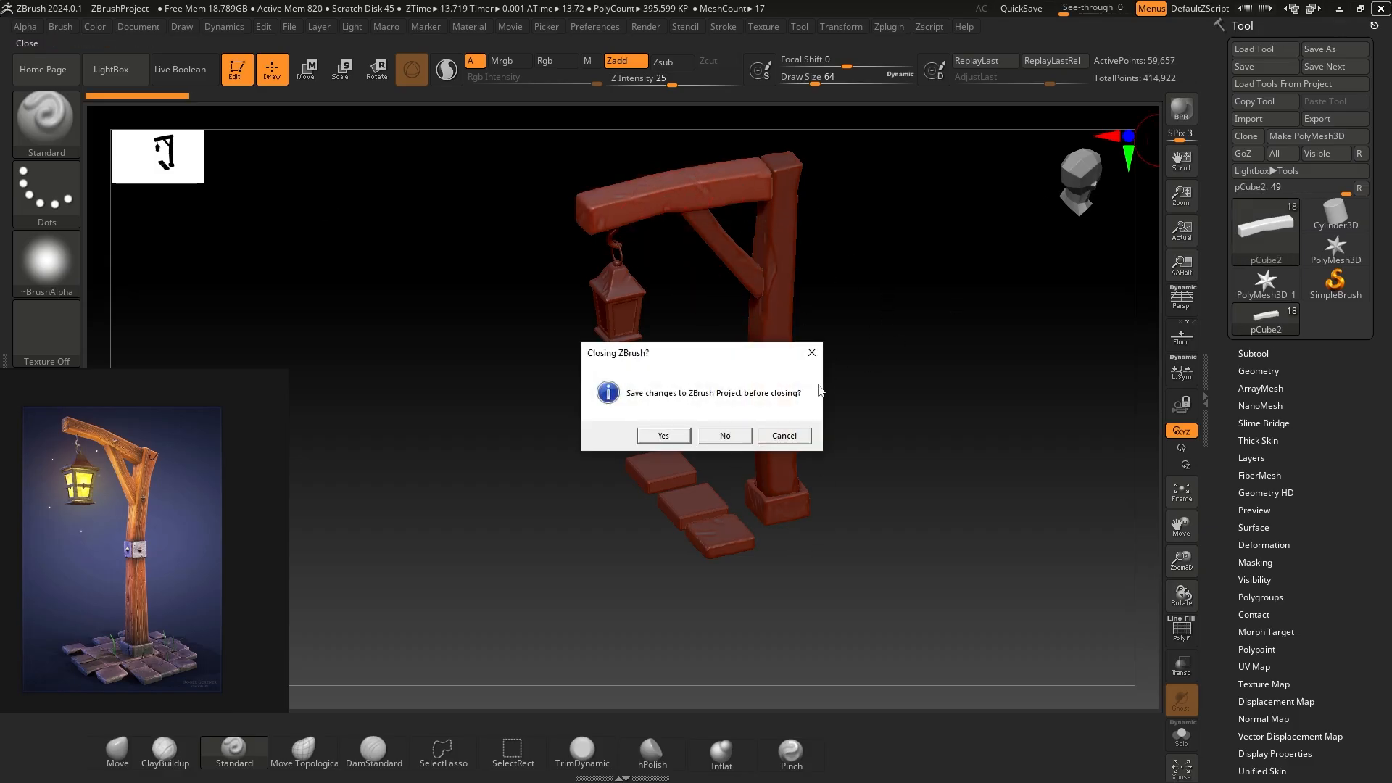
click(664, 436)
click(218, 109)
click(572, 369)
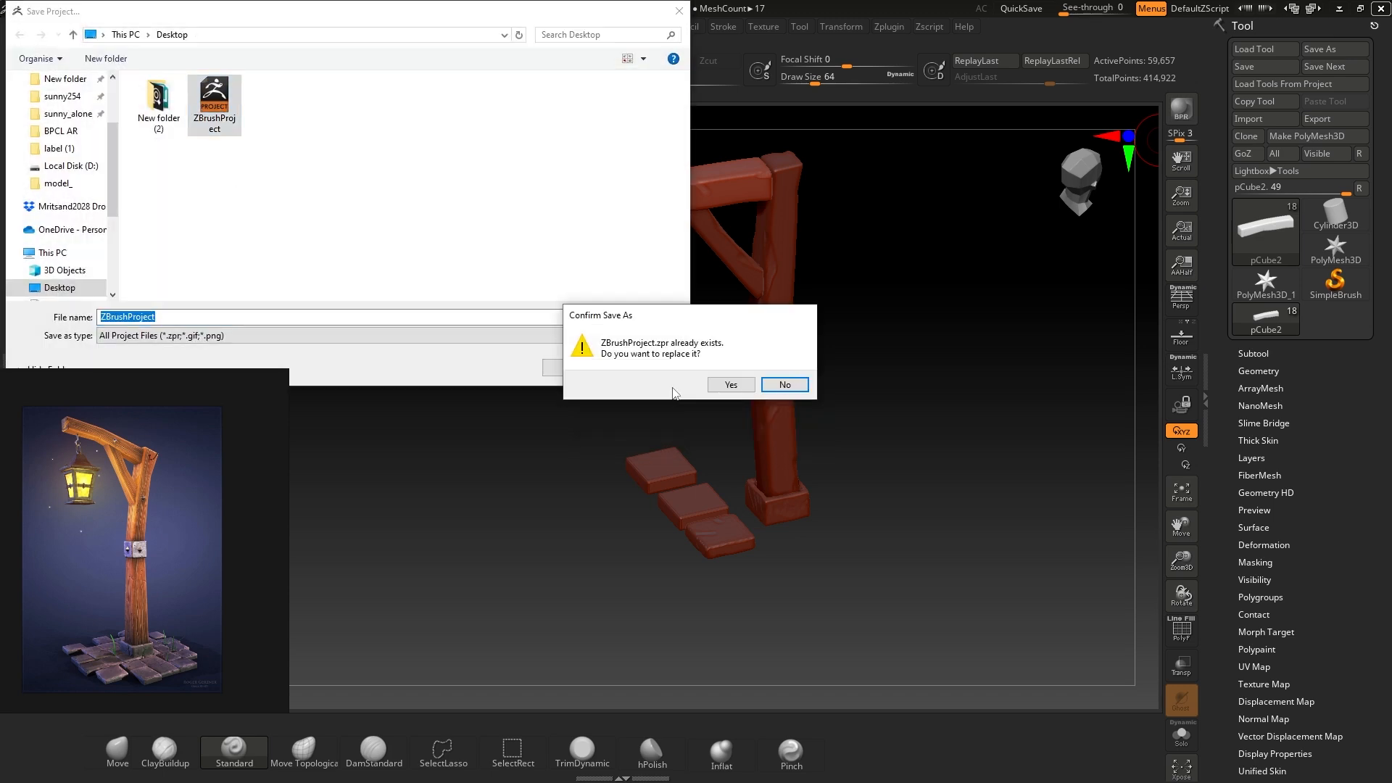
click(733, 383)
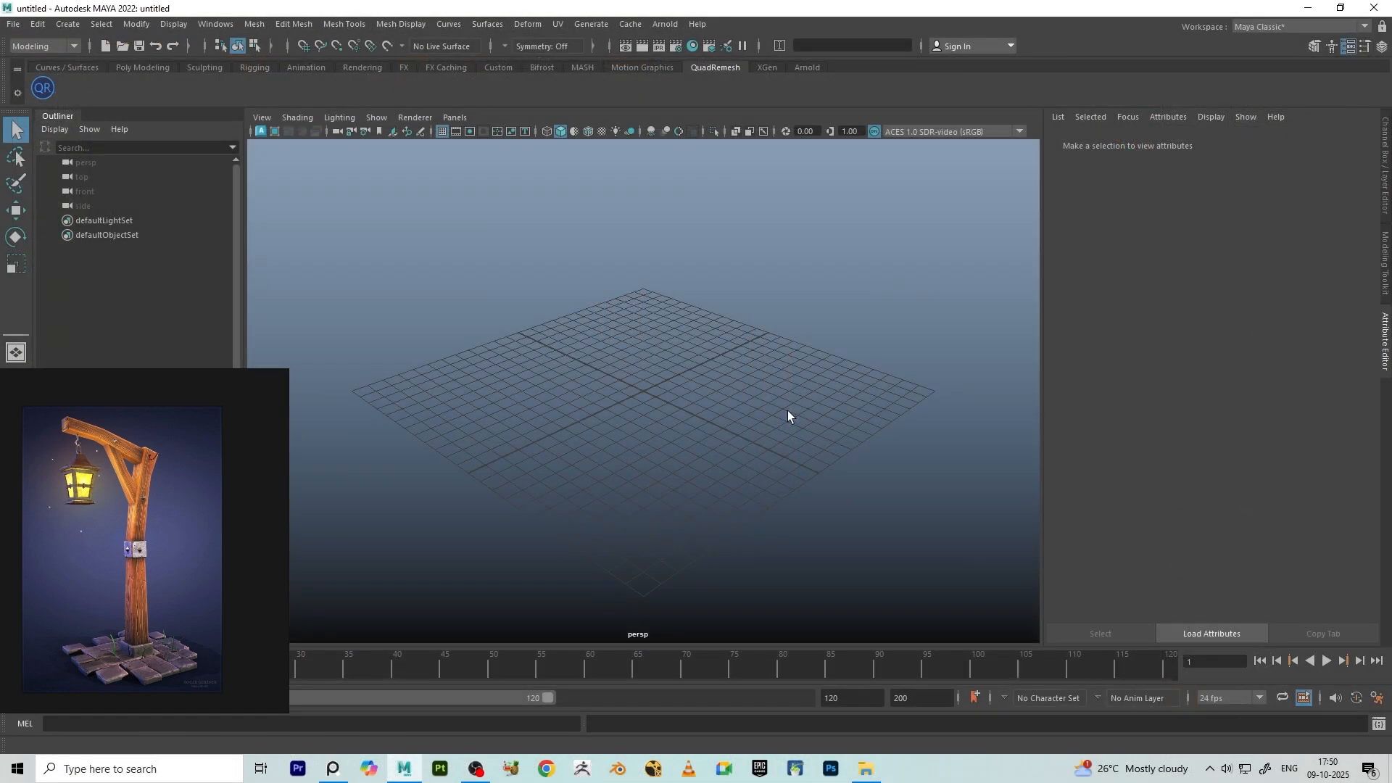
- Switch to Maya 2022, open the recent low-poly scene save.mb and look over the lantern post
click(153, 67)
click(14, 25)
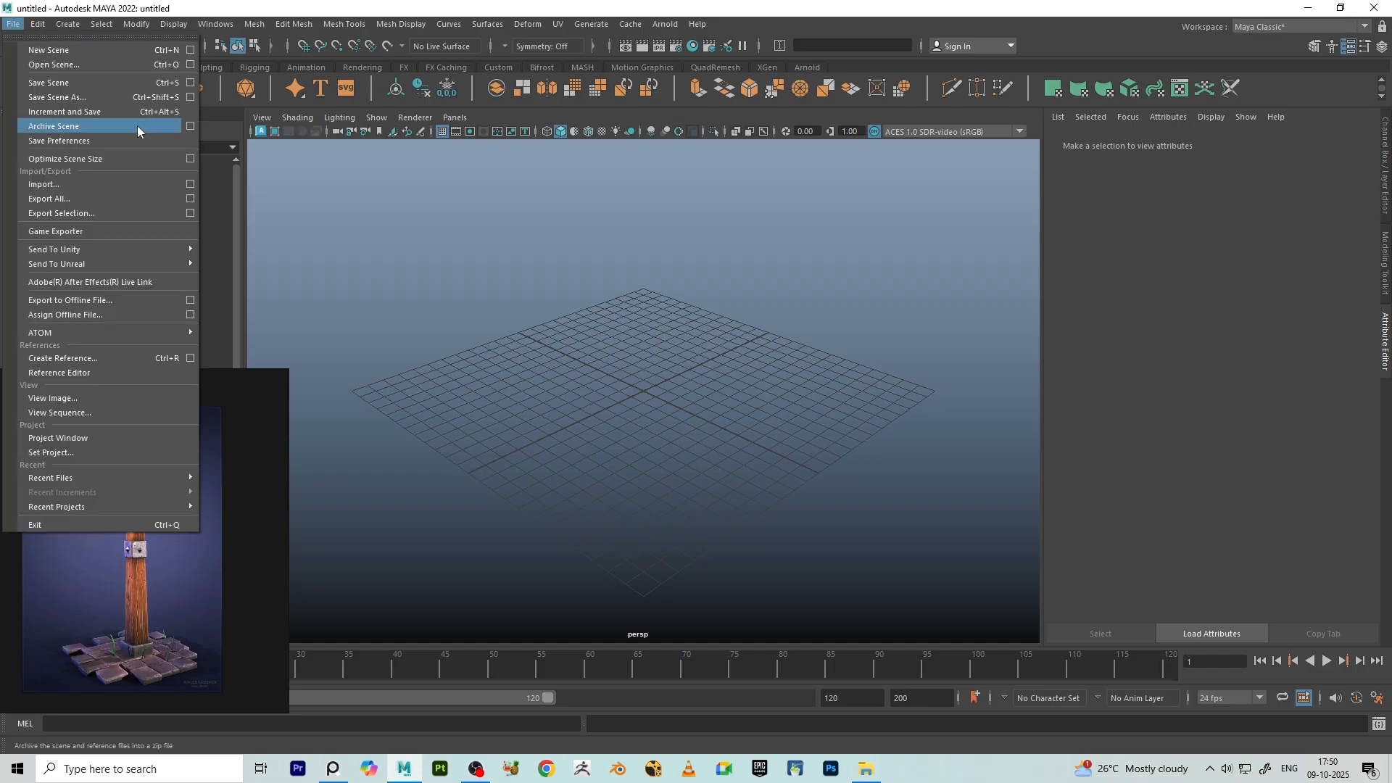
mouse_move(157, 473)
click(271, 482)
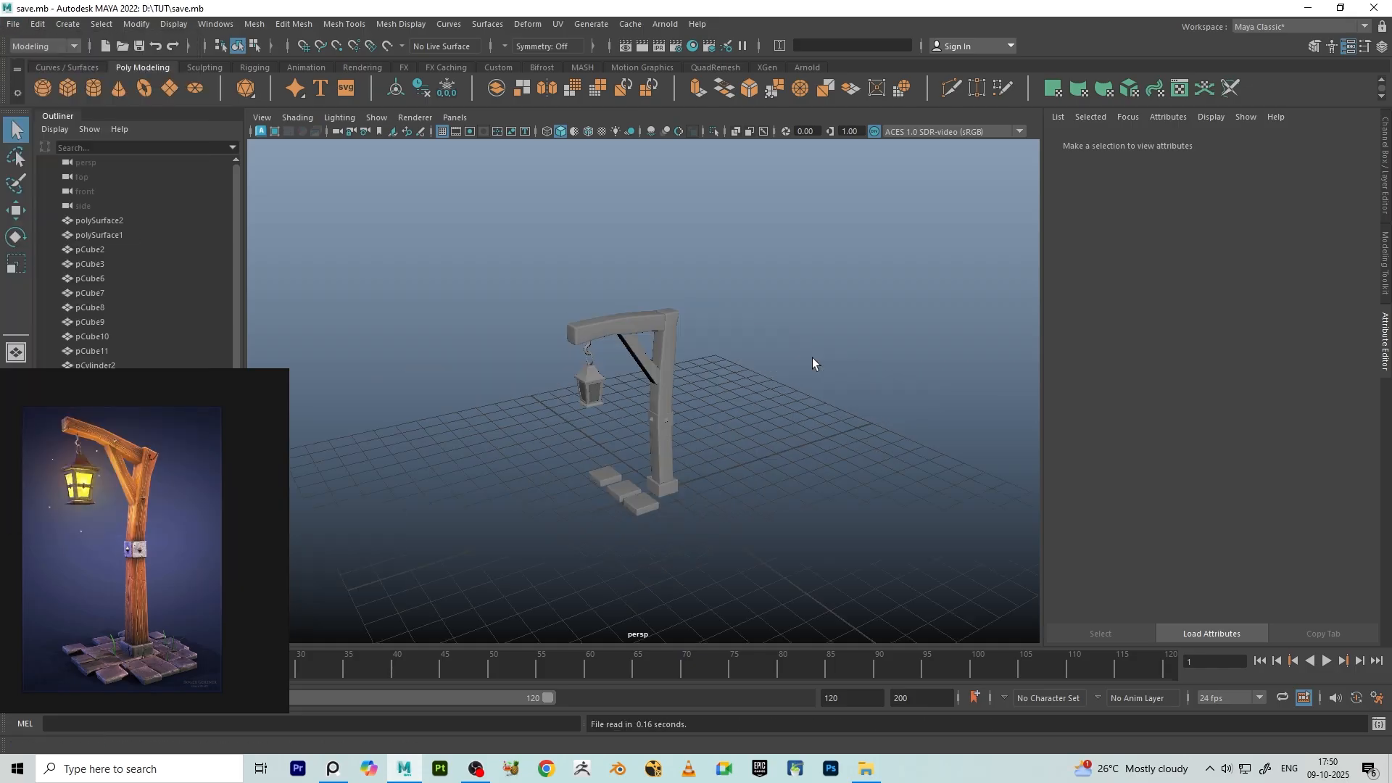
scroll(663, 373, up, 4)
alt+drag(757, 446, 748, 417)
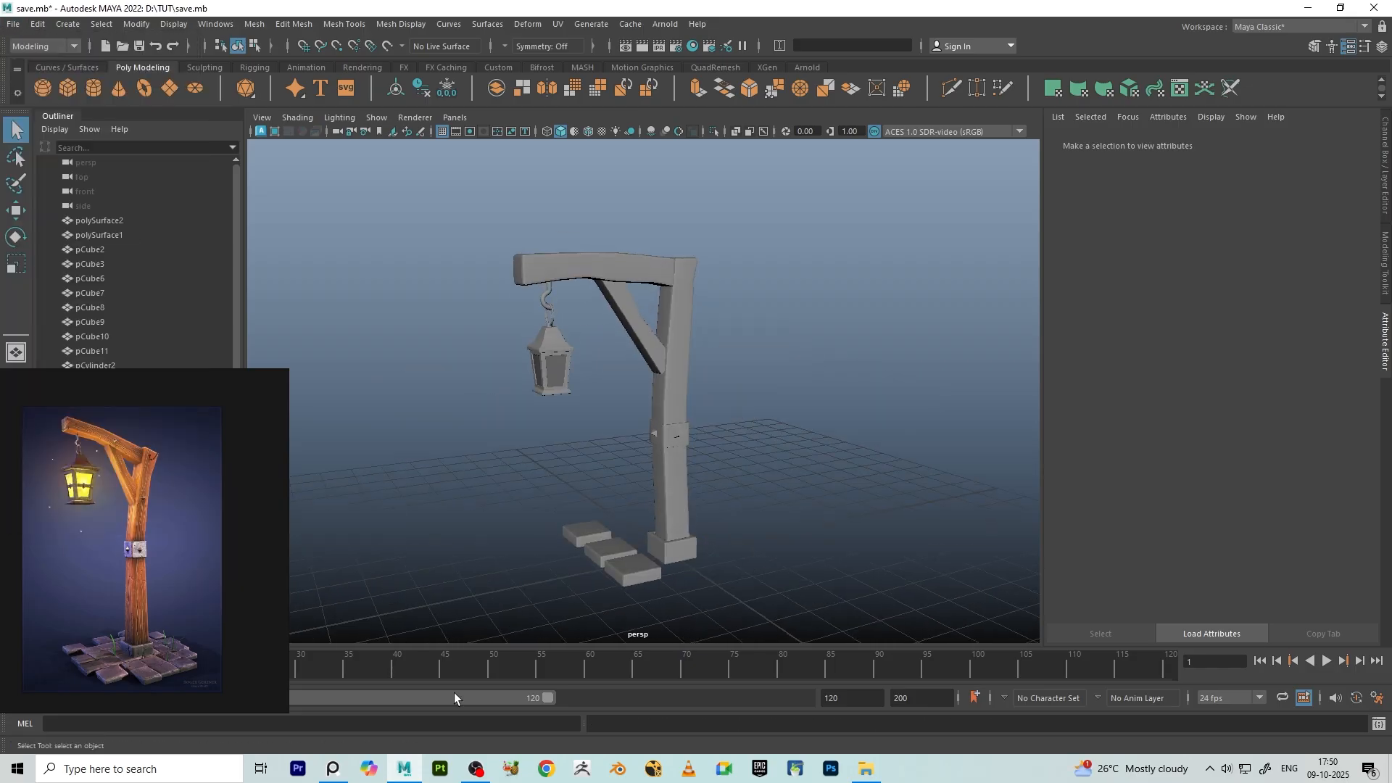
- Launch a second Maya 2022 session with an empty scene alongside save.mb
right_click(404, 773)
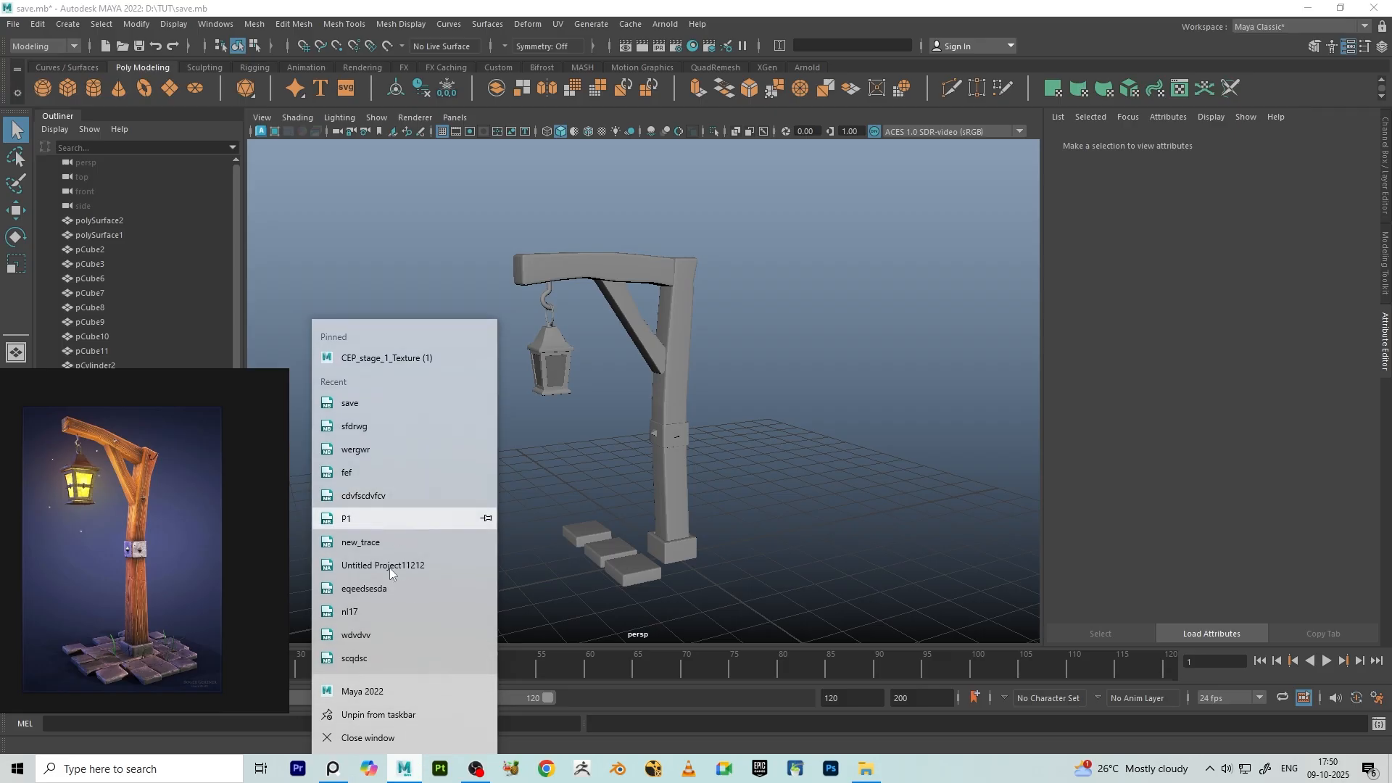
click(363, 692)
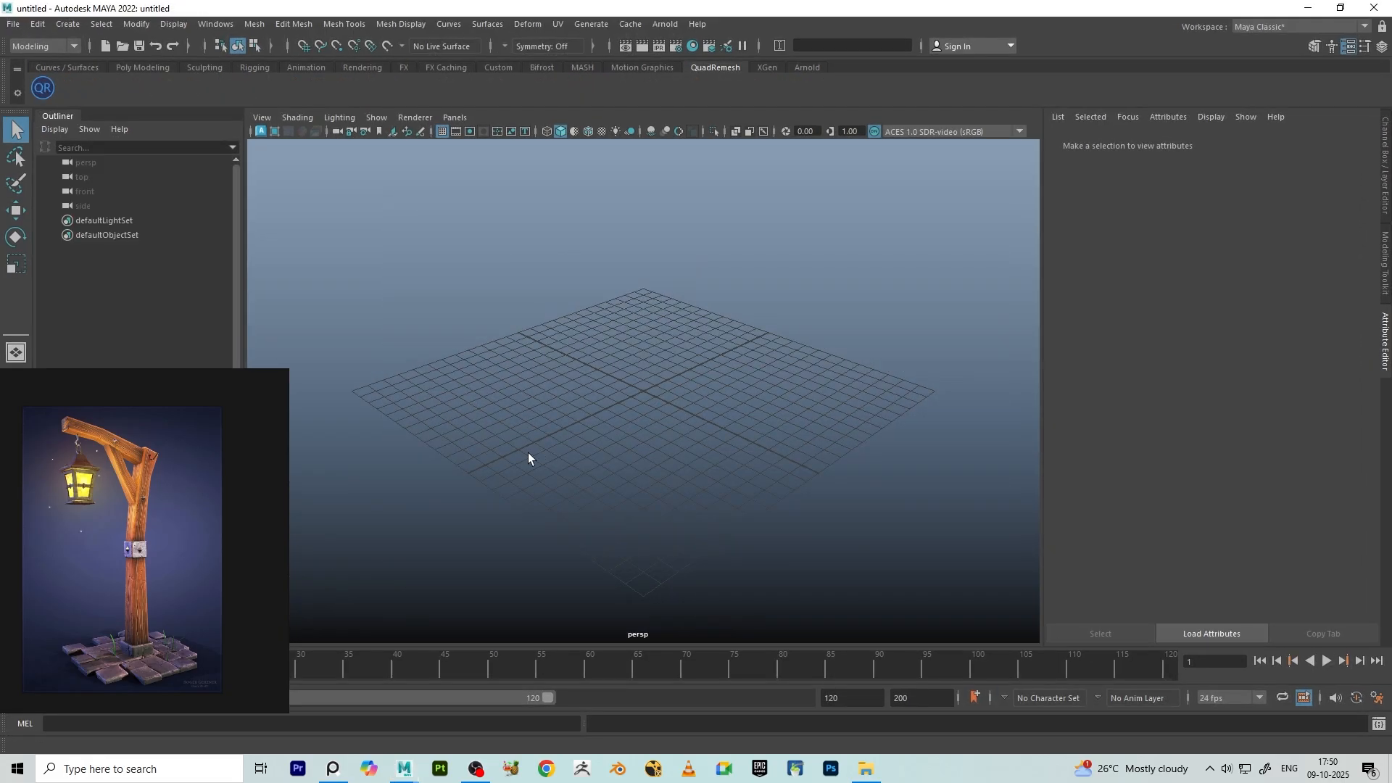
click(136, 70)
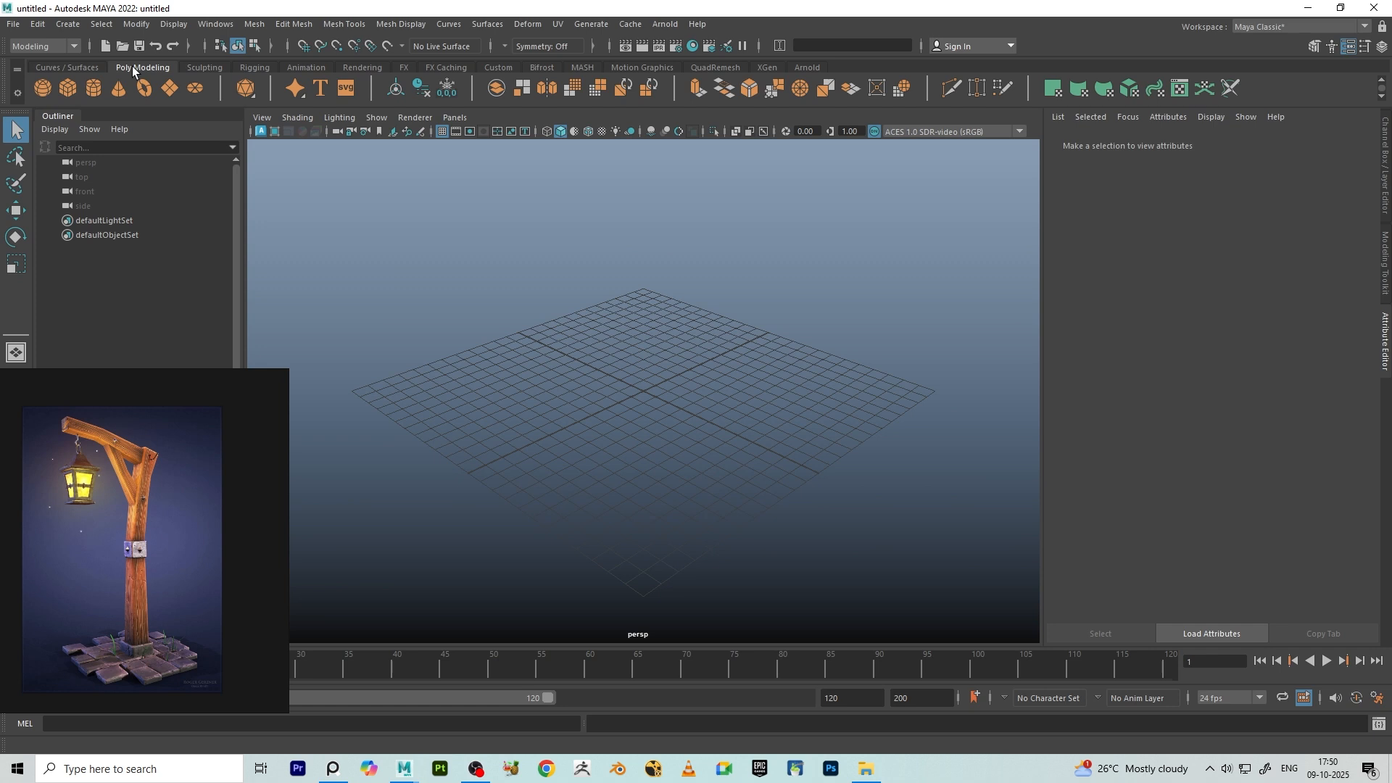
click(13, 24)
click(597, 373)
mouse_move(402, 768)
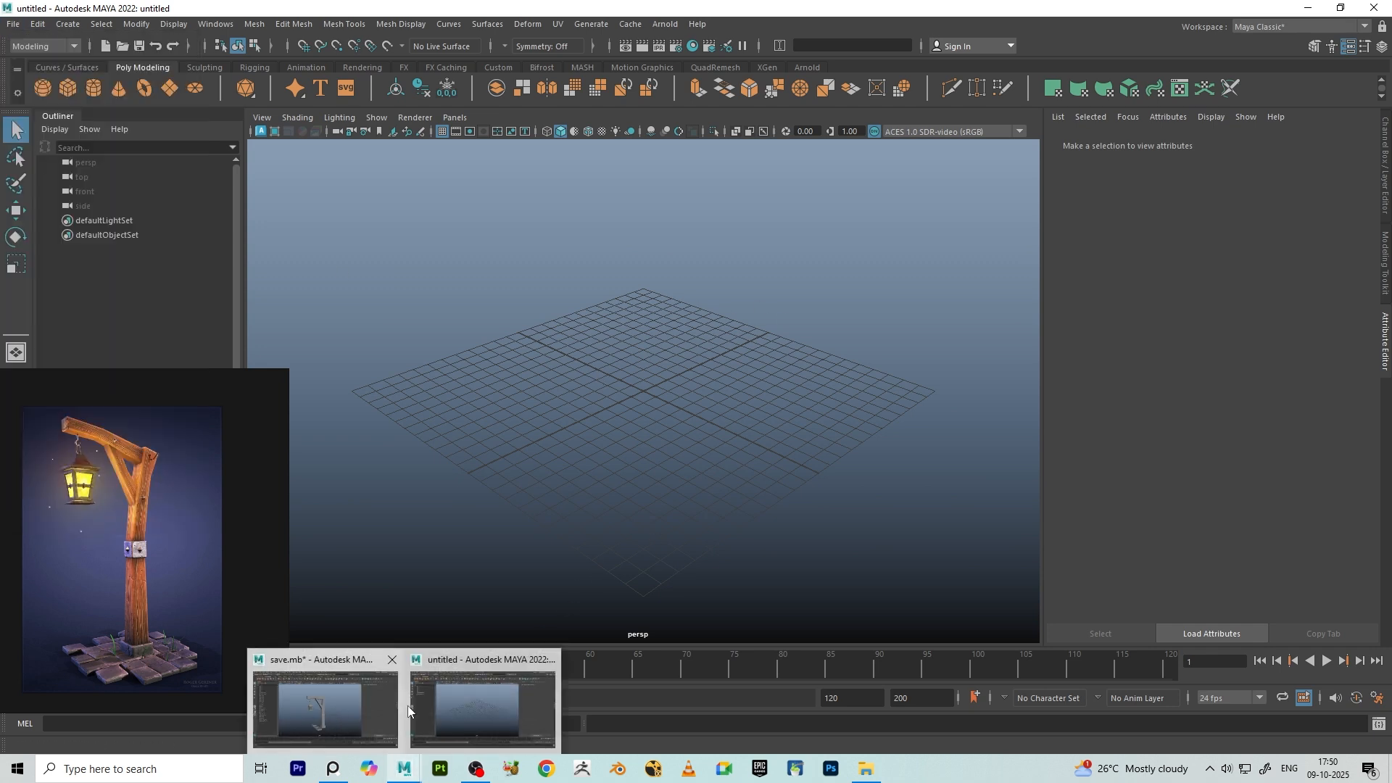
click(443, 704)
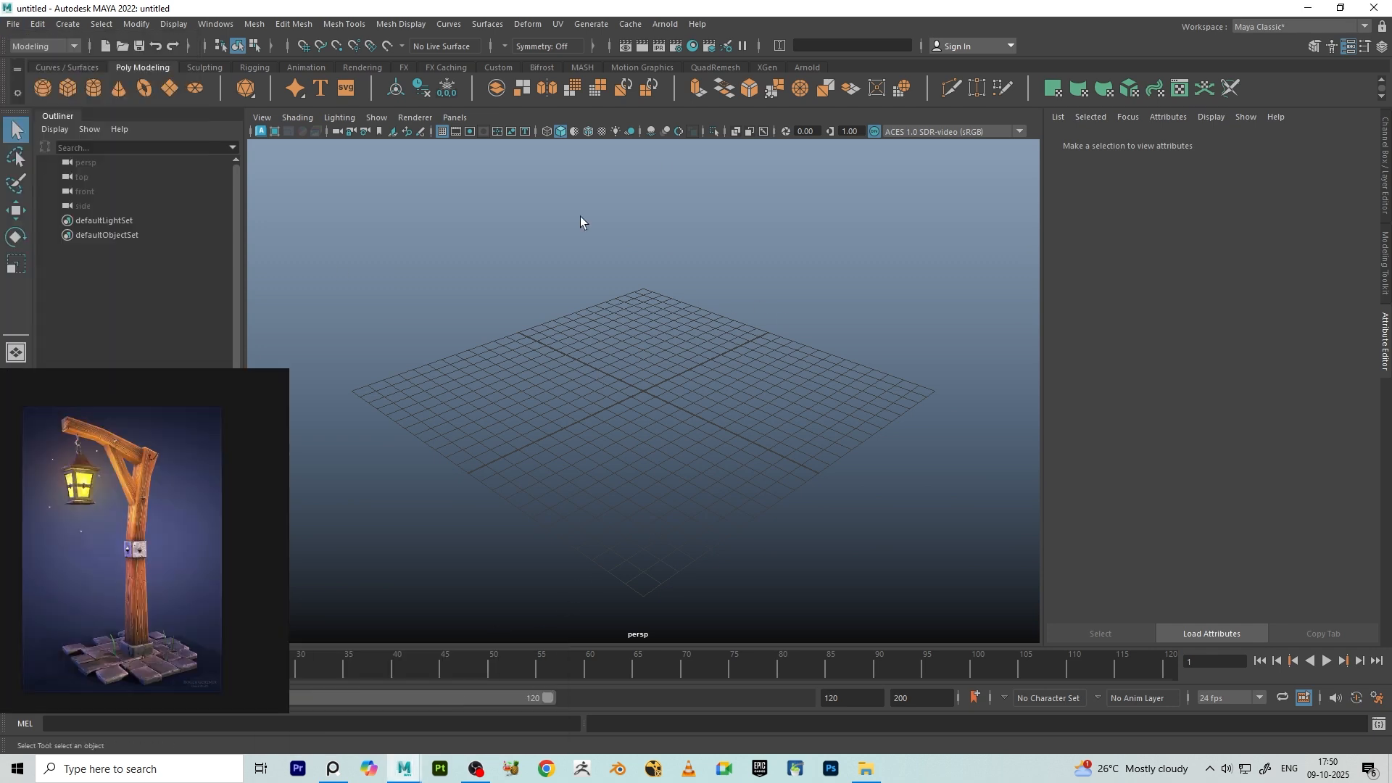
- Import base_model_1.fbx from the Desktop into the empty scene
click(12, 25)
click(82, 186)
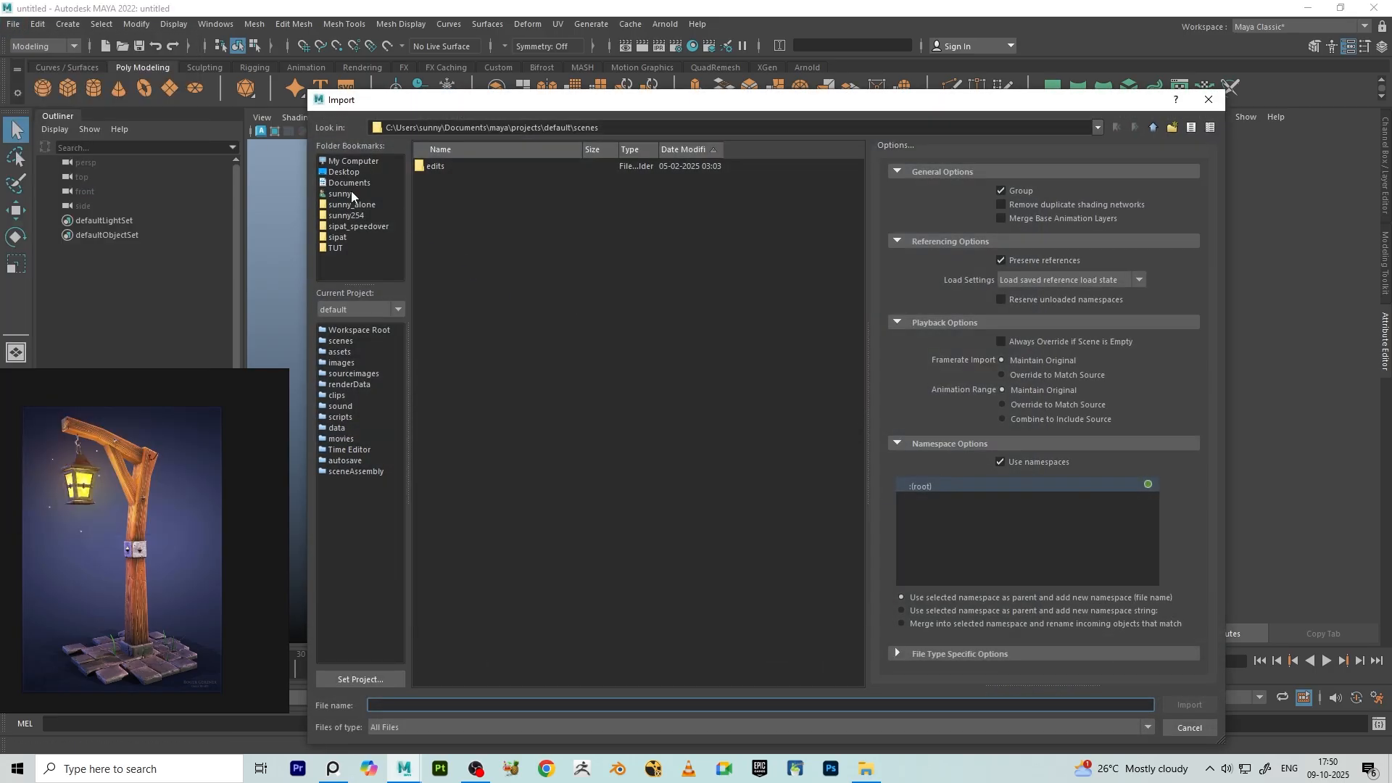
click(347, 174)
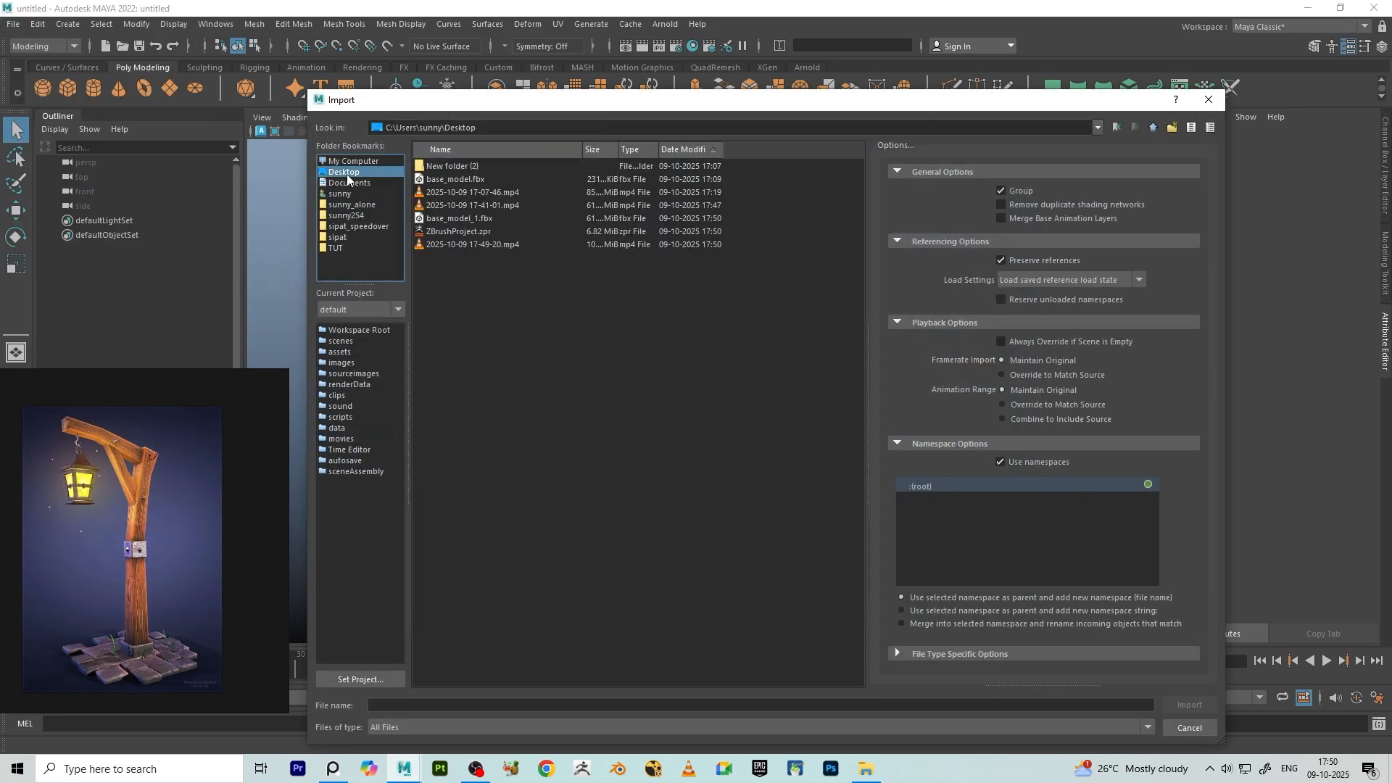
click(467, 218)
click(1191, 703)
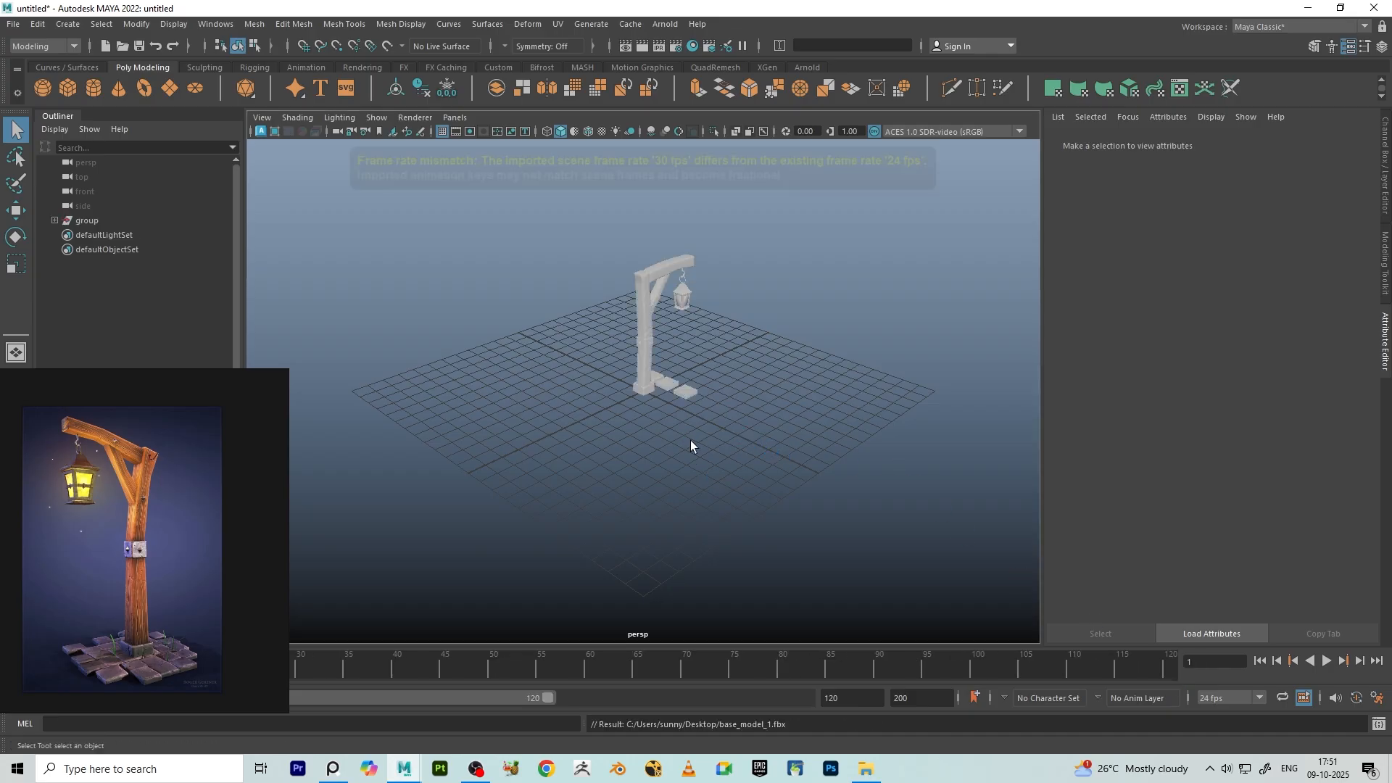
- Examine the imported lantern post's beams, lantern and metal band from several angles
scroll(694, 335, up, 5)
alt+drag(694, 335, 761, 325)
alt+middle_drag(761, 325, 763, 367)
alt+drag(762, 367, 750, 465)
scroll(615, 367, up, 6)
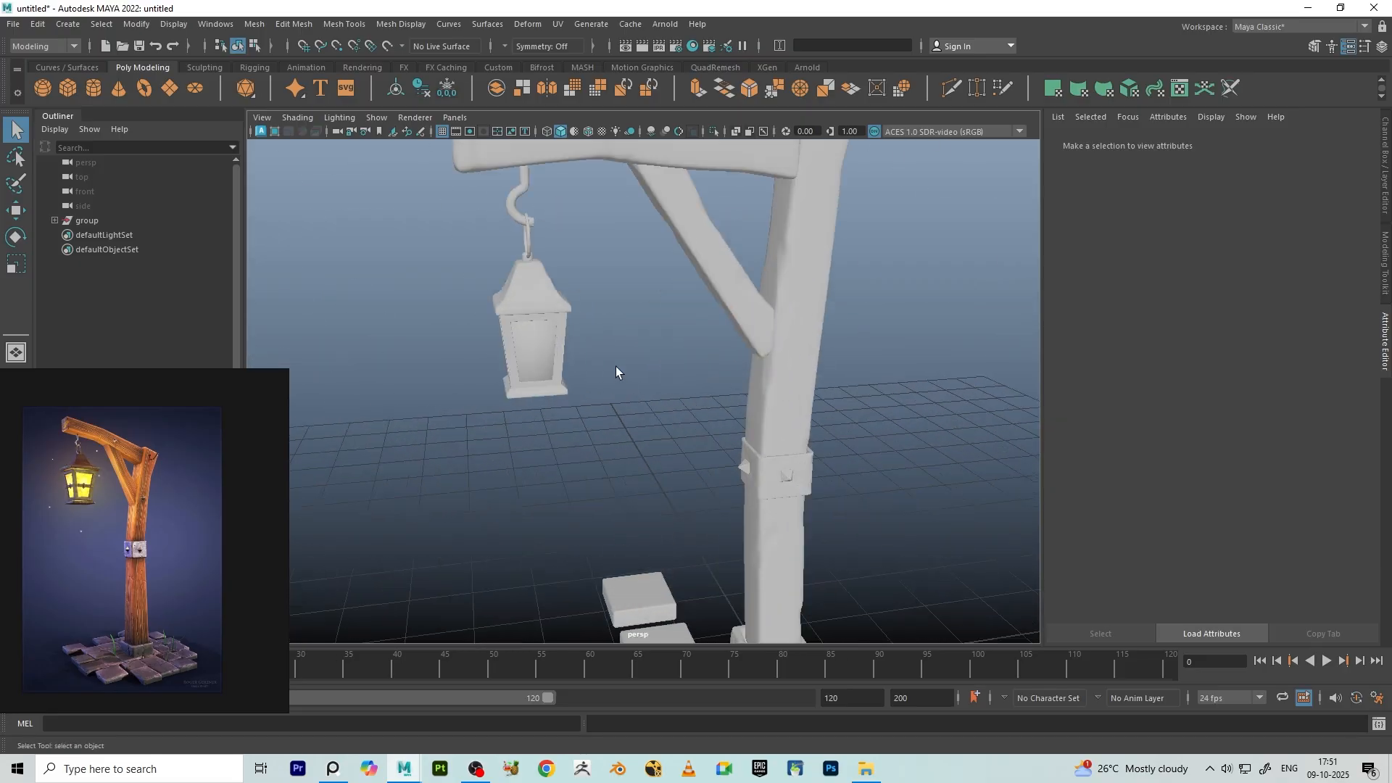
alt+drag(616, 367, 653, 332)
scroll(558, 337, down, 6)
scroll(649, 340, up, 3)
alt+drag(755, 429, 702, 372)
scroll(692, 337, up, 4)
- Examine the post's base block and compare the surface detail on the three stone slabs
alt+middle_drag(717, 465, 696, 294)
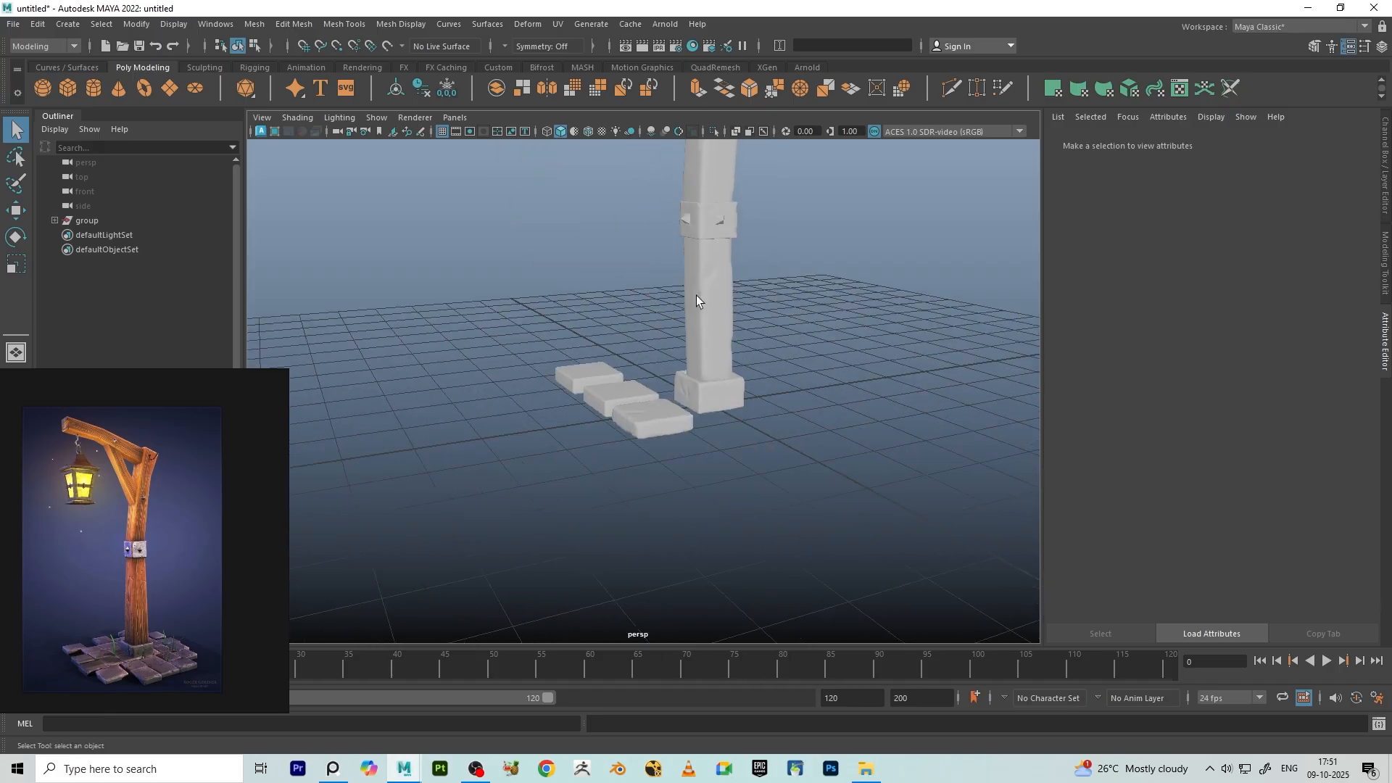
alt+drag(696, 294, 739, 382)
scroll(740, 382, up, 4)
alt+middle_drag(572, 384, 610, 328)
scroll(610, 328, up, 5)
alt+drag(611, 328, 667, 281)
alt+middle_drag(667, 281, 628, 345)
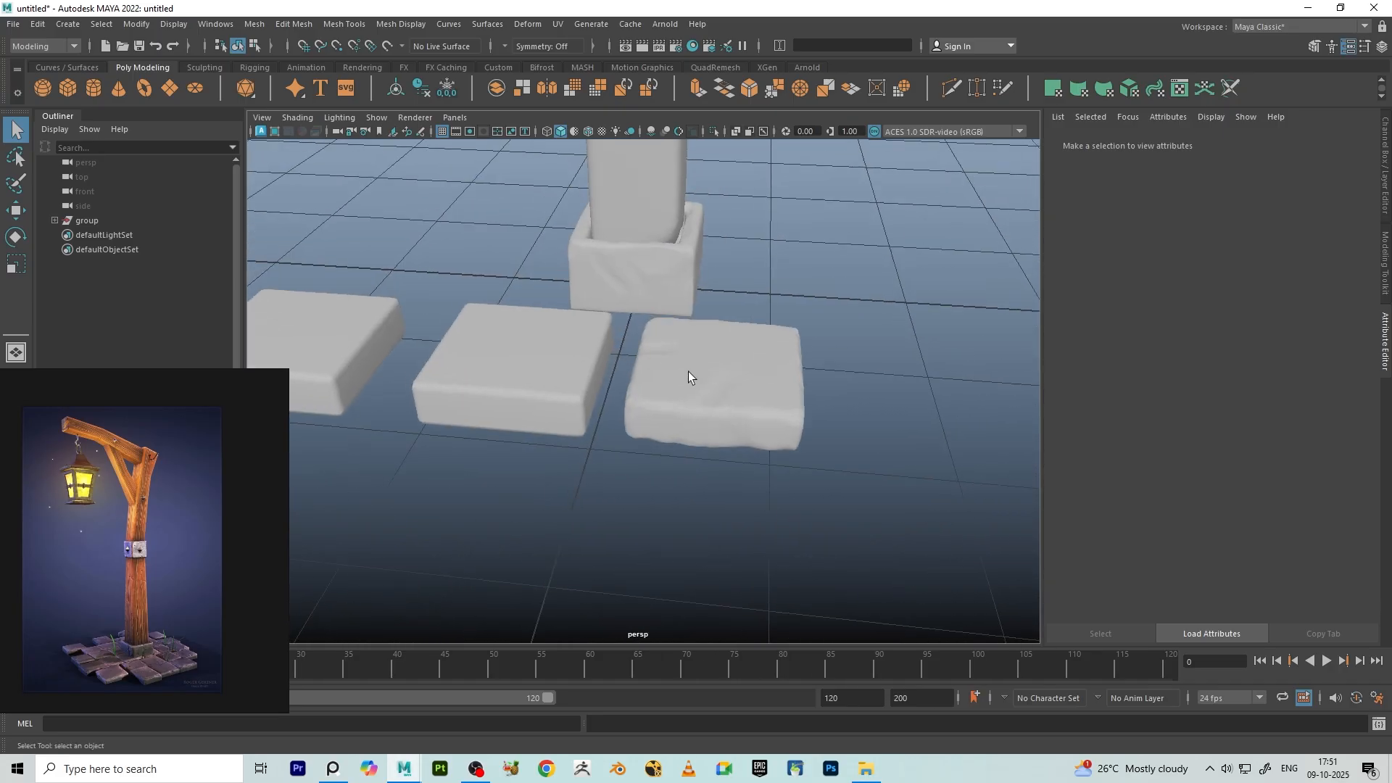
scroll(690, 384, up, 5)
scroll(694, 394, down, 6)
alt+middle_drag(514, 356, 548, 414)
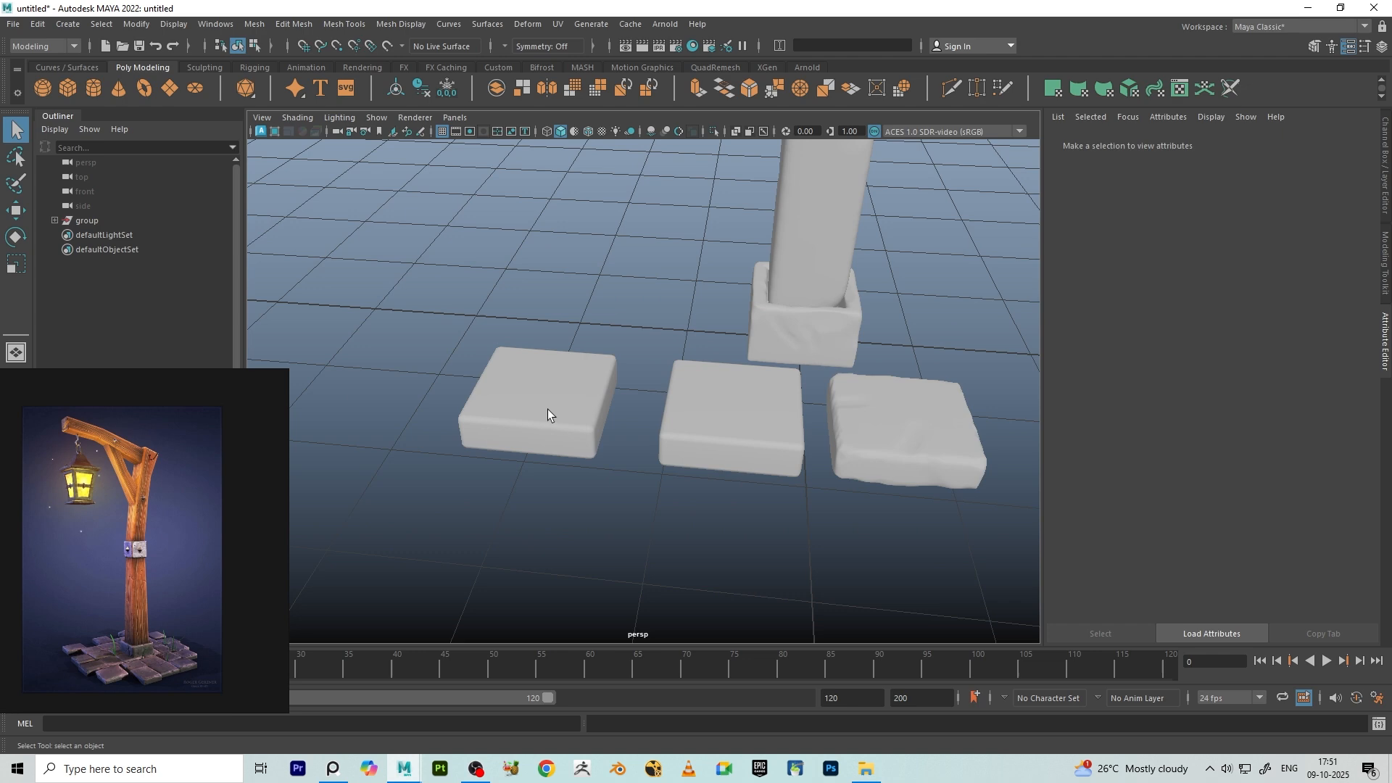
- Center the pivot of the sculpted stone slab and duplicate it onto the plain middle slab
click(897, 454)
alt+middle_drag(916, 424, 841, 419)
scroll(839, 418, up, 2)
key(w)
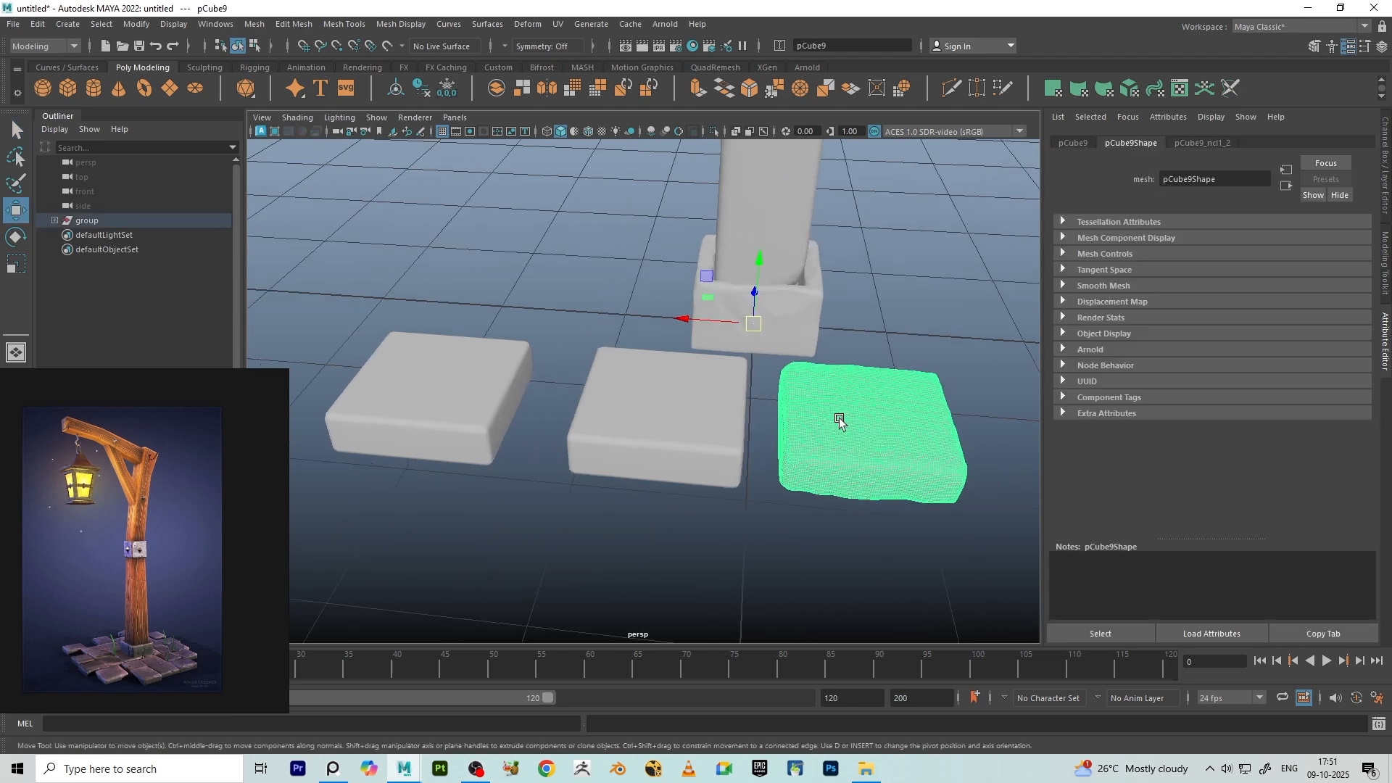
click(393, 90)
scroll(801, 437, up, 2)
mouse_move(816, 440)
shift+mouse_down()
mouse_move(568, 395)
mouse_move(586, 399)
shift+mouse_up()
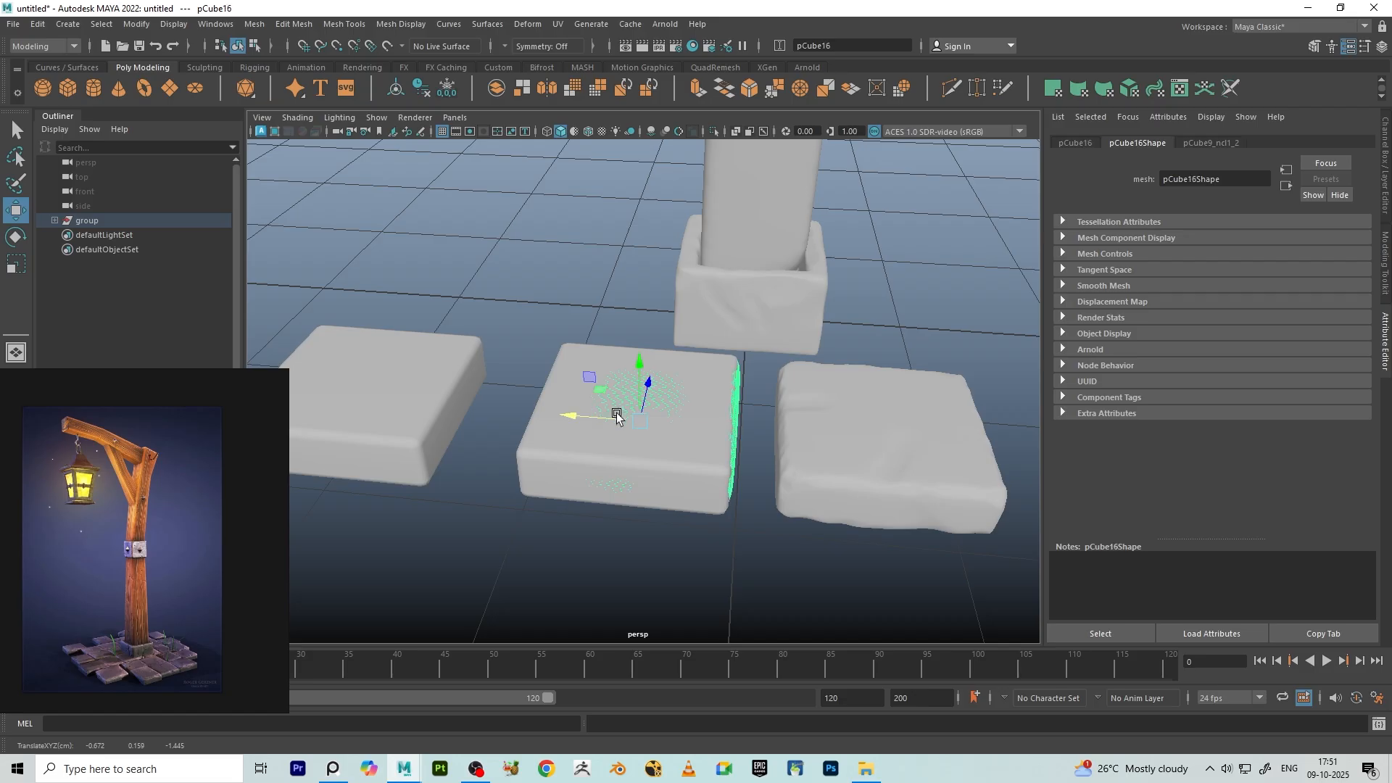
- Scale the duplicated slab along its individual axes to match the plain middle slab
key(f)
alt+drag(658, 431, 845, 433)
middle_drag(846, 434, 841, 436)
key(r)
drag(606, 400, 677, 391)
middle_drag(807, 296, 815, 302)
mouse_move(815, 302)
alt+mouse_down()
mouse_move(795, 363)
mouse_move(932, 307)
mouse_move(591, 300)
mouse_move(692, 342)
alt+mouse_up()
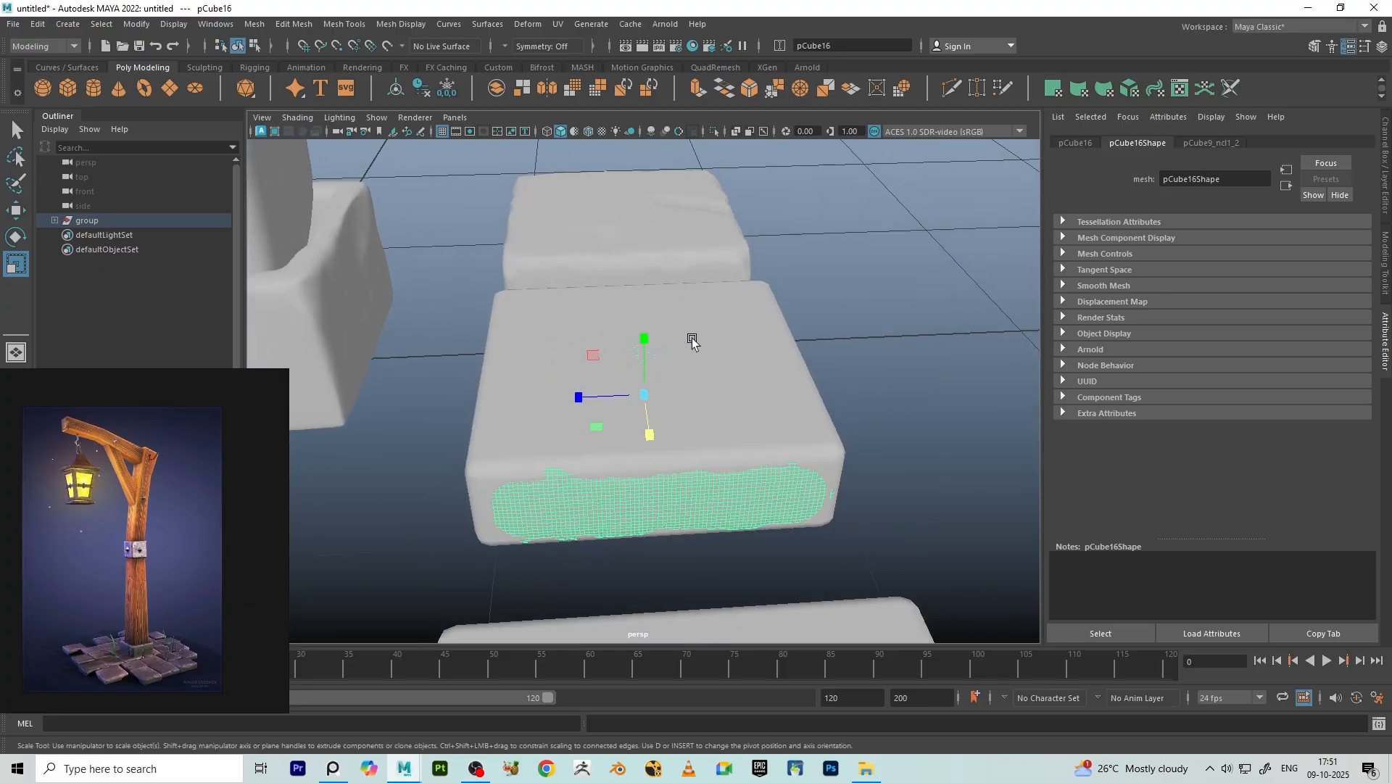
middle_drag(596, 398, 593, 398)
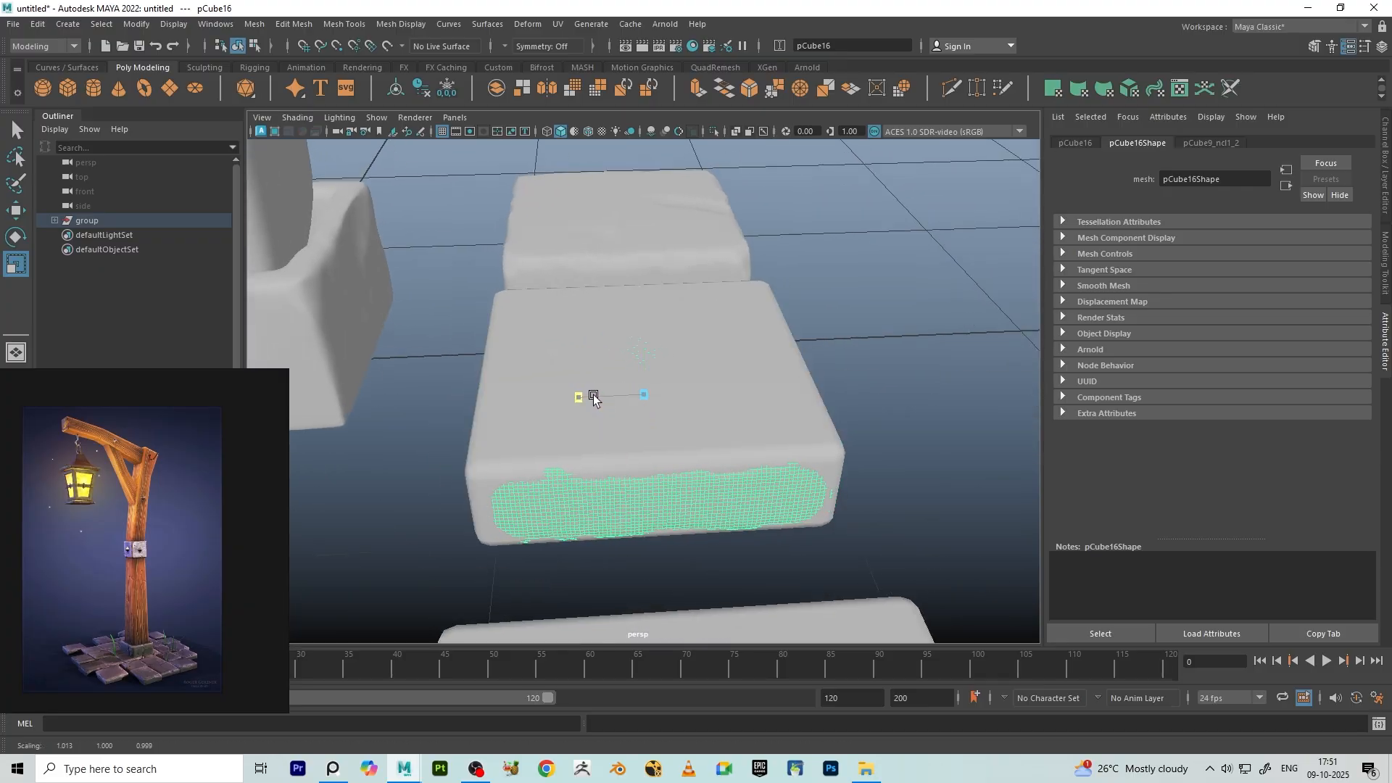
alt+drag(650, 350, 715, 340)
middle_drag(756, 298, 750, 299)
alt+drag(750, 300, 684, 372)
- Duplicate the fitted slab again and line it up over the remaining plain slab at the far end
scroll(662, 343, down, 5)
scroll(684, 372, up, 2)
key(w)
scroll(599, 403, down, 2)
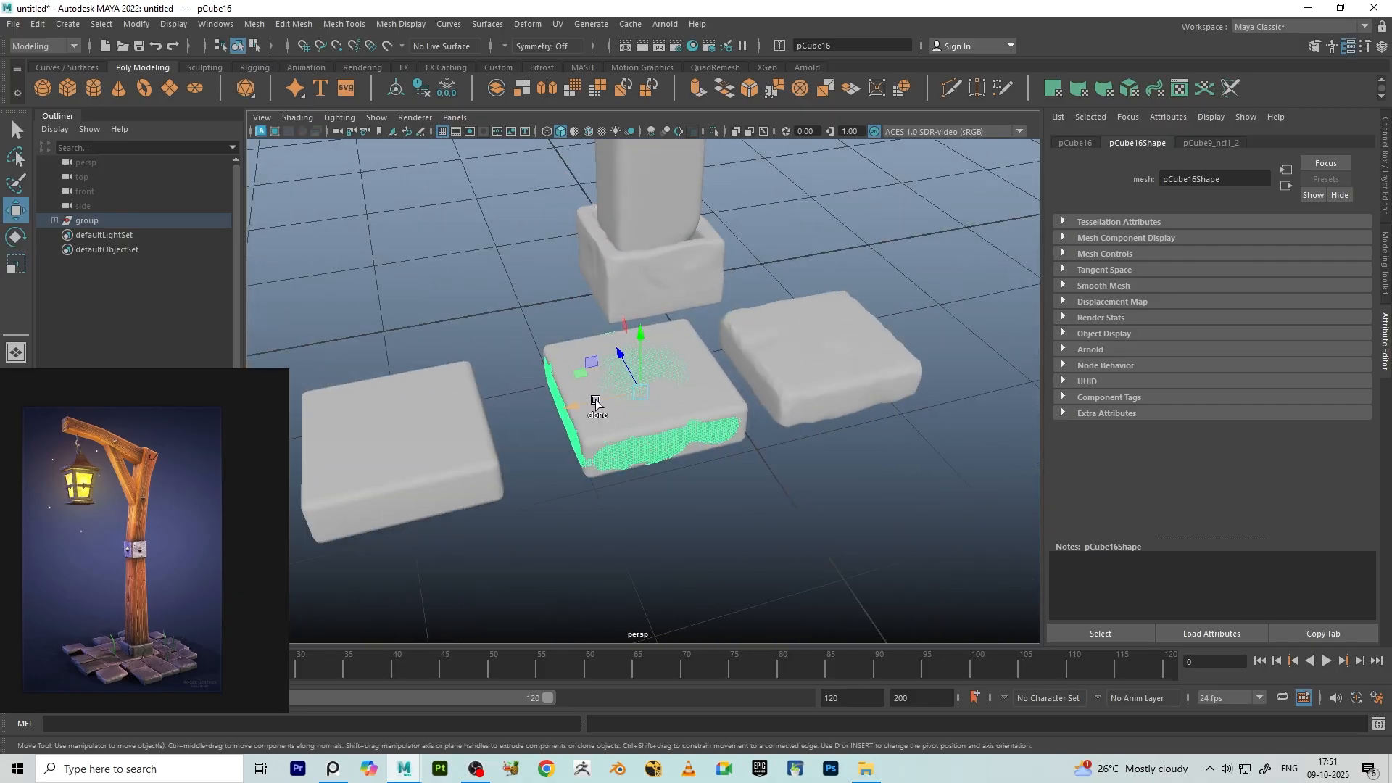
shift+drag(595, 399, 425, 407)
alt+middle_drag(570, 391, 730, 369)
scroll(730, 370, up, 4)
middle_drag(637, 276, 490, 297)
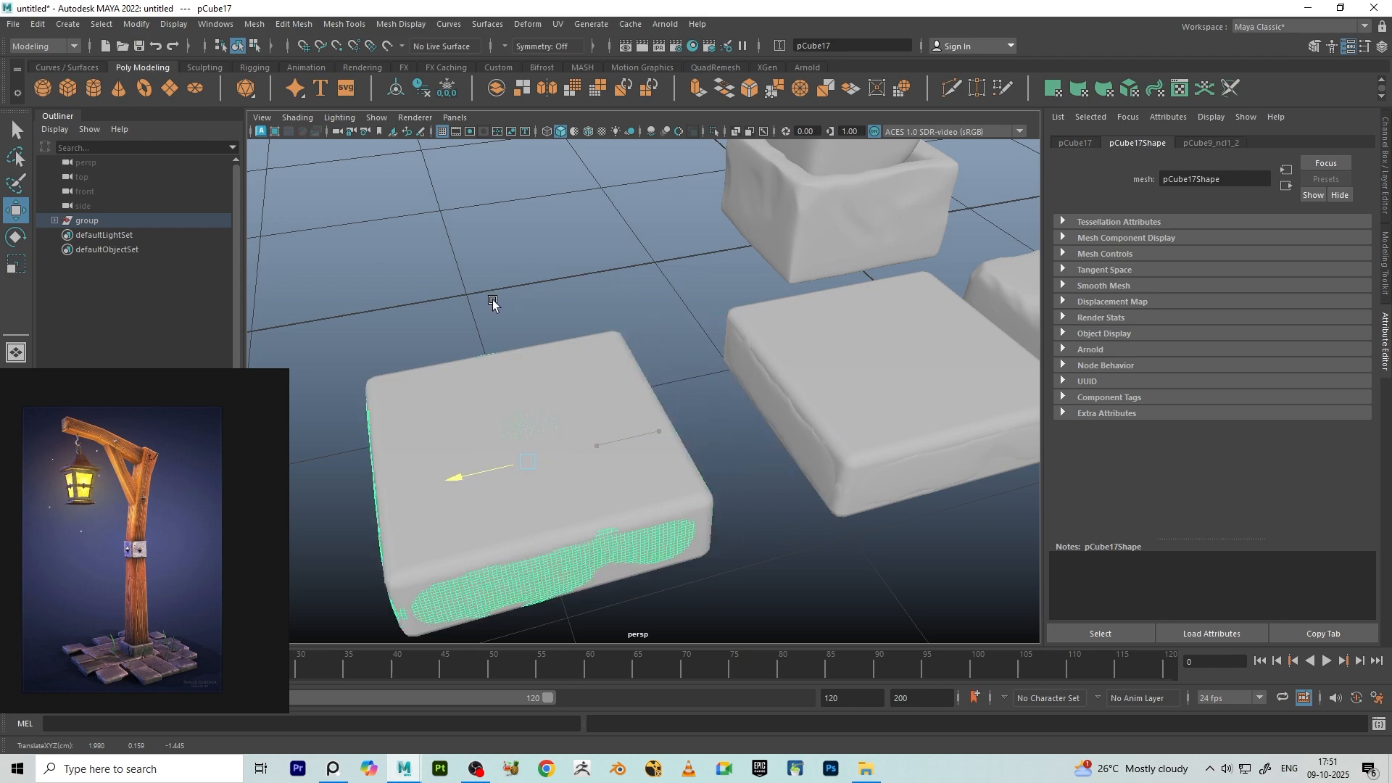
alt+drag(493, 298, 735, 424)
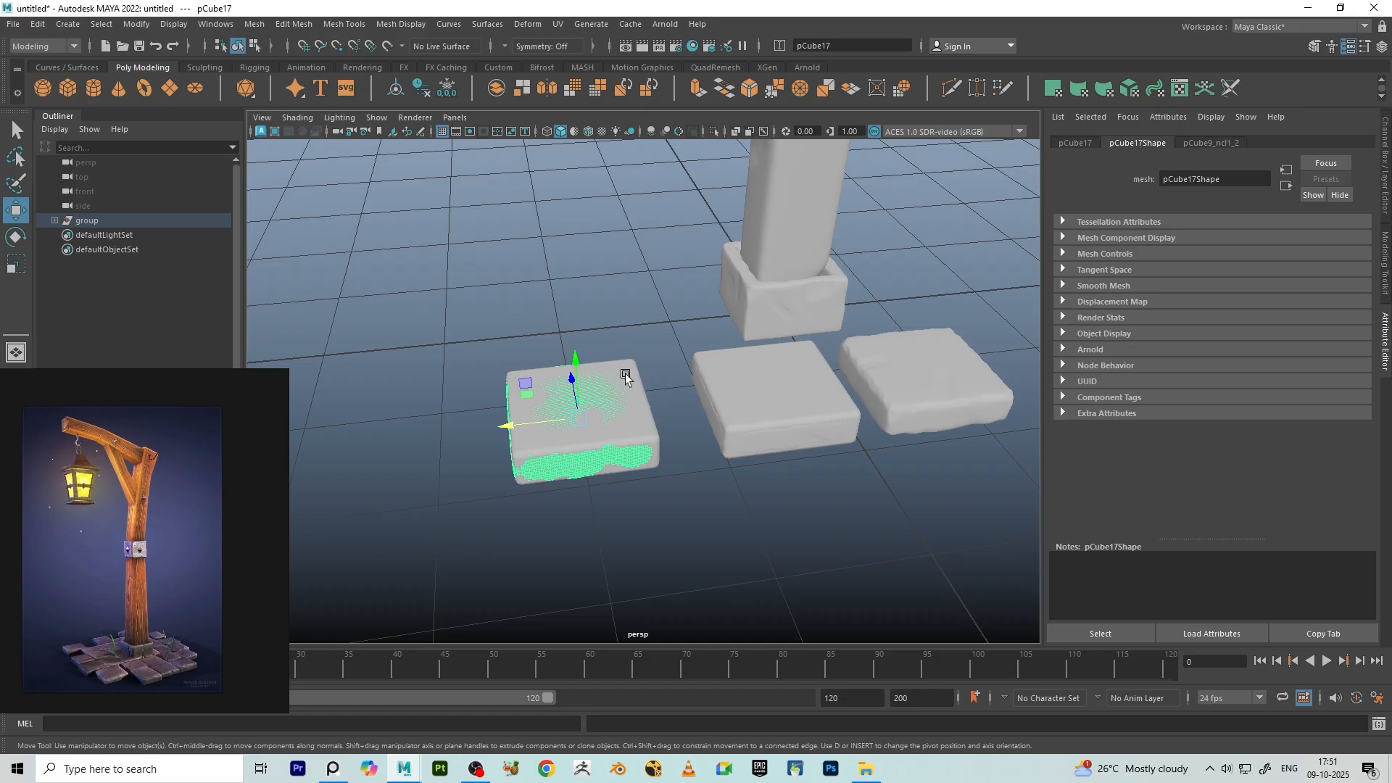
- Delete the two original plain slabs, leaving the sculpted copies in their place
click(652, 440)
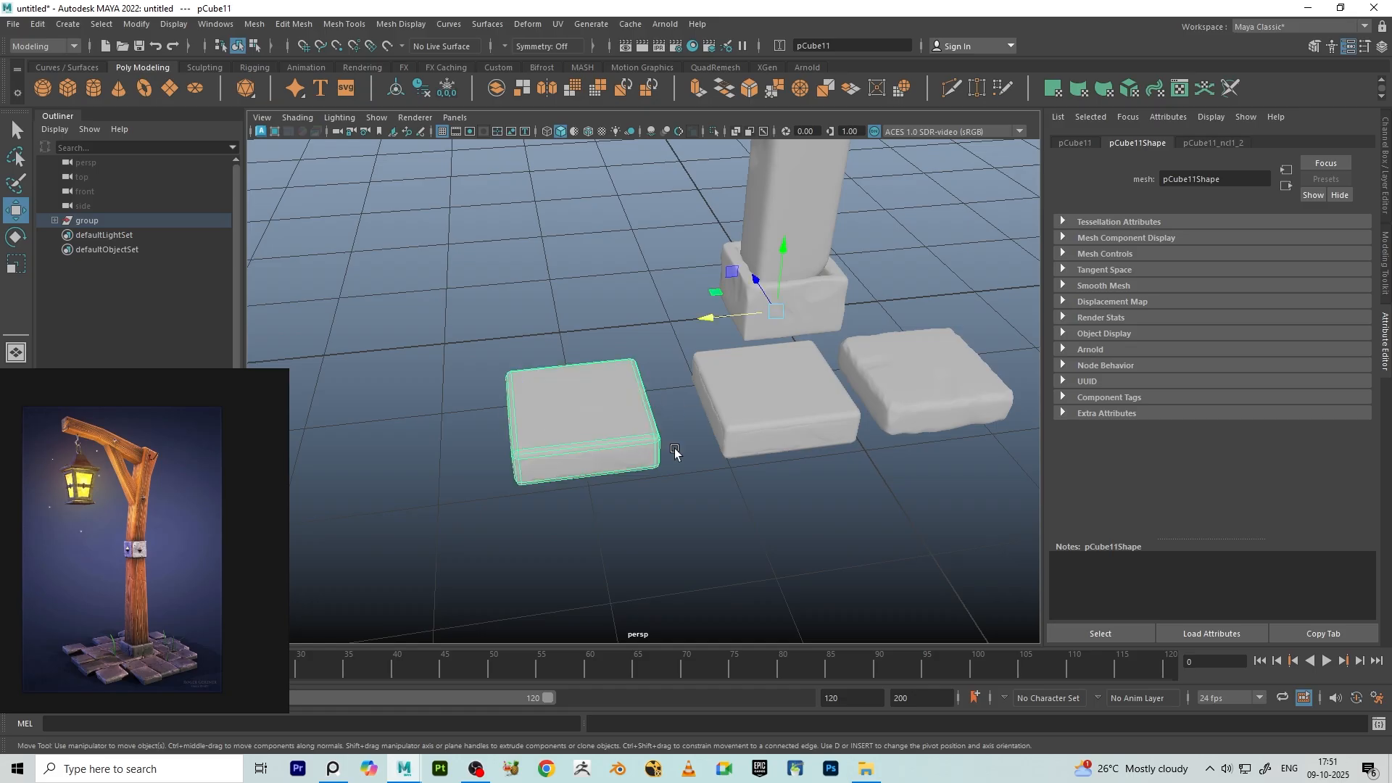
click(736, 410)
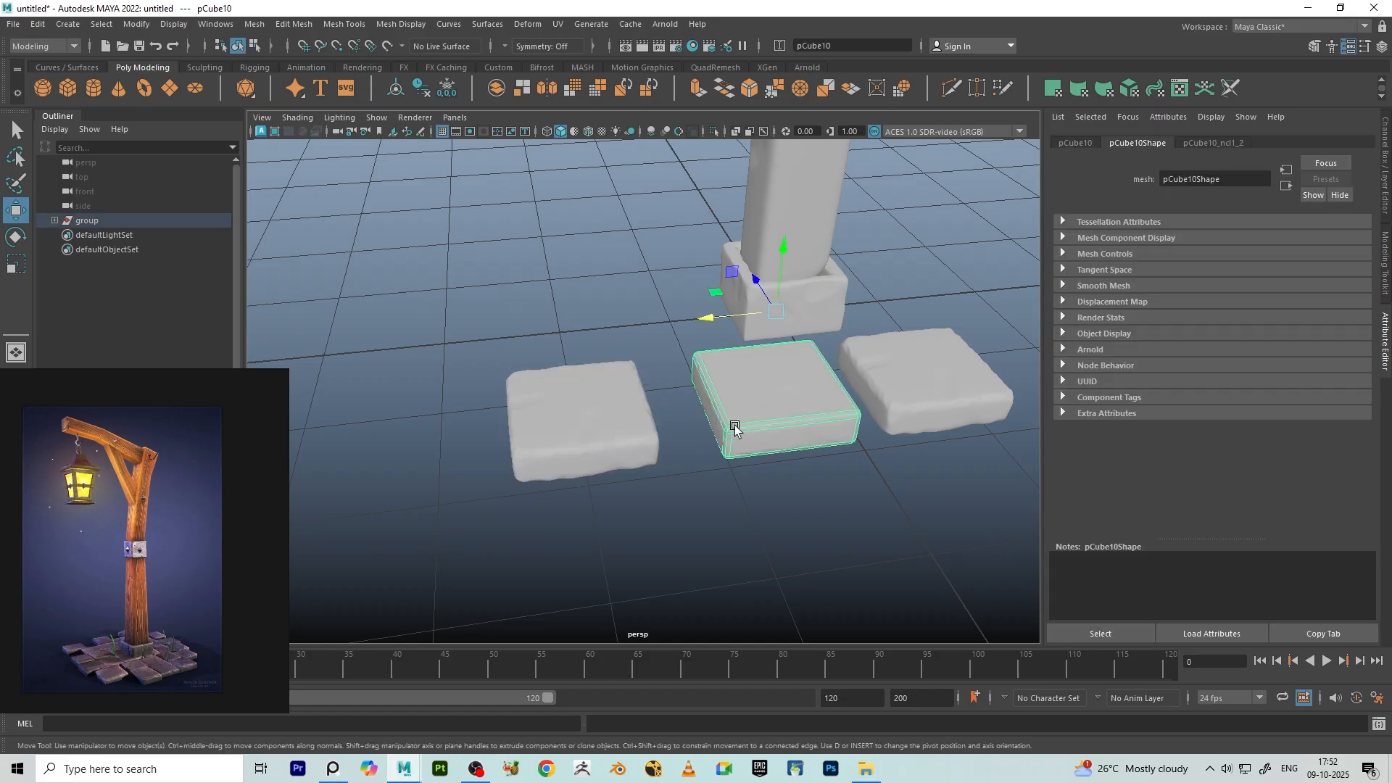
key(Delete)
- Examine the three sculpted slabs, the post and its metal band from different angles
scroll(744, 432, down, 5)
alt+drag(846, 463, 742, 454)
alt+middle_drag(742, 454, 689, 462)
scroll(689, 462, up, 3)
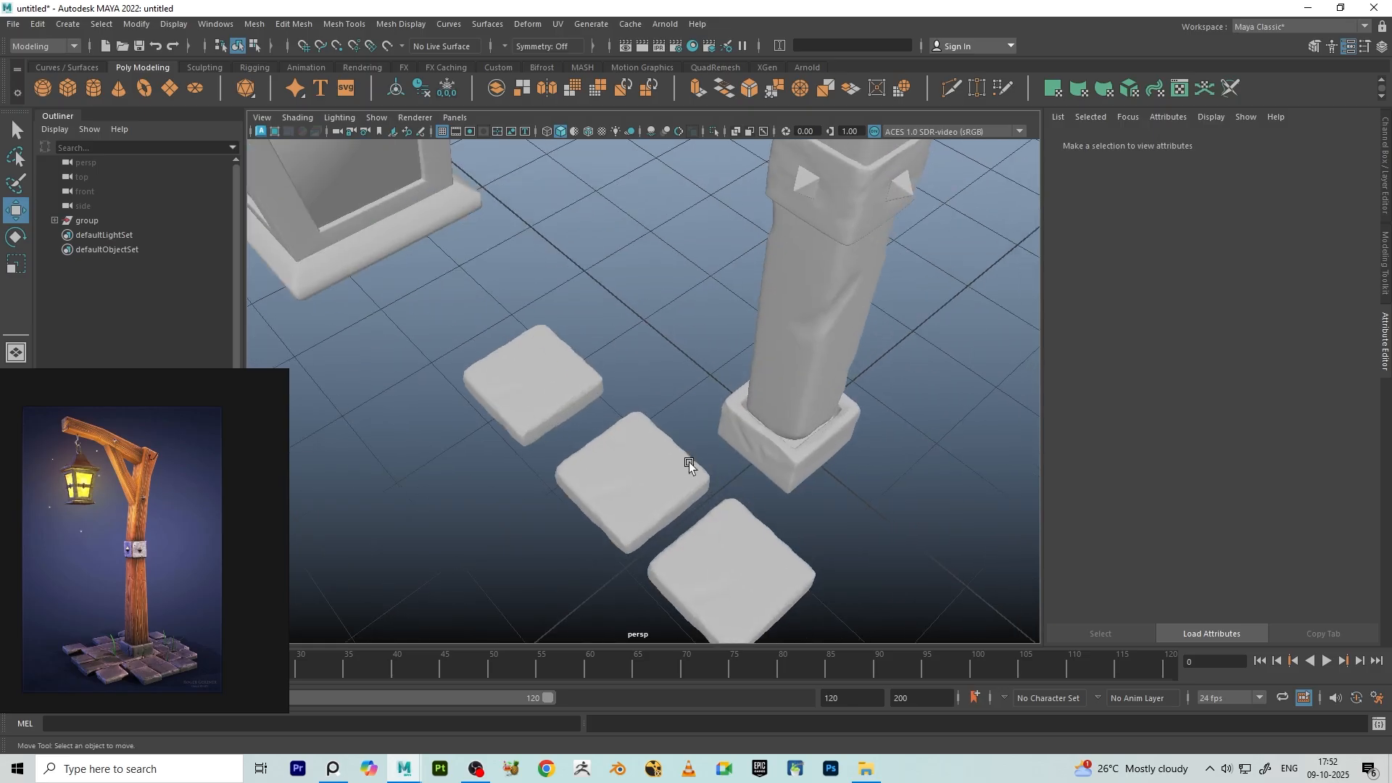
alt+drag(689, 462, 725, 283)
scroll(644, 446, down, 4)
alt+middle_drag(725, 283, 769, 345)
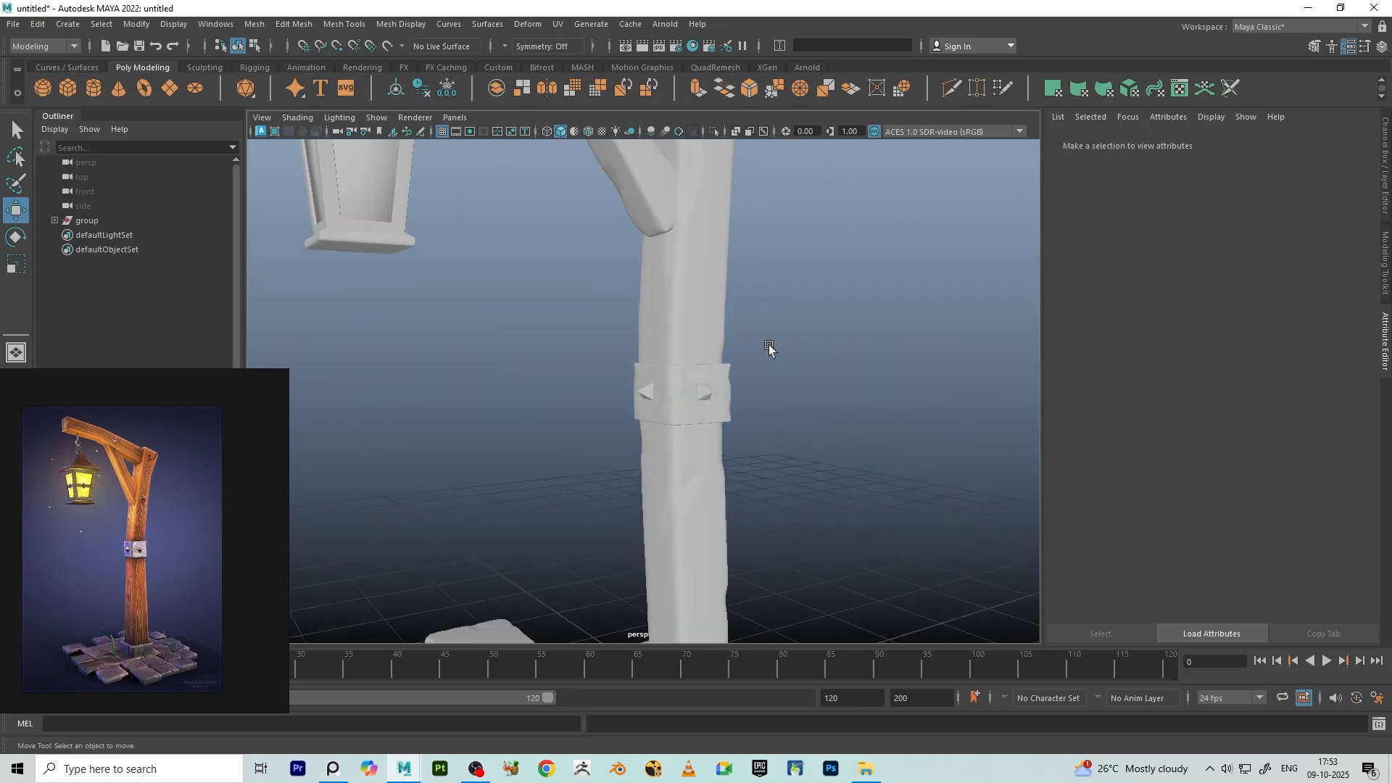
scroll(768, 345, down, 3)
alt+drag(768, 345, 551, 298)
- Examine the hook, ring, lantern roof and diagonal brace up close, and review the whole lantern post
scroll(758, 379, down, 4)
scroll(759, 379, up, 6)
scroll(757, 337, down, 2)
scroll(743, 359, down, 5)
scroll(684, 341, up, 4)
alt+middle_drag(551, 299, 612, 374)
scroll(613, 374, up, 4)
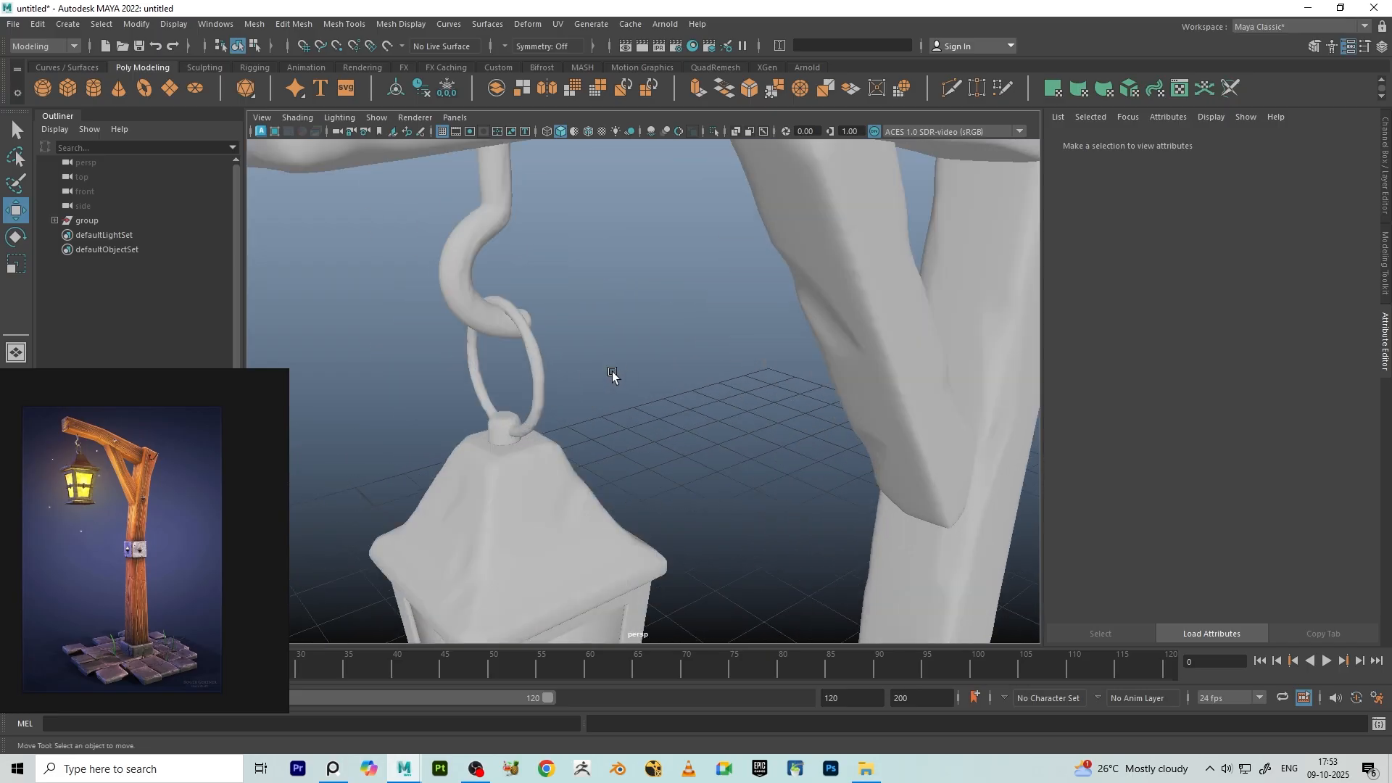
alt+drag(612, 374, 613, 309)
scroll(613, 309, down, 5)
alt+drag(668, 364, 646, 385)
scroll(668, 355, down, 5)
scroll(645, 385, down, 5)
scroll(804, 412, up, 4)
scroll(734, 382, down, 4)
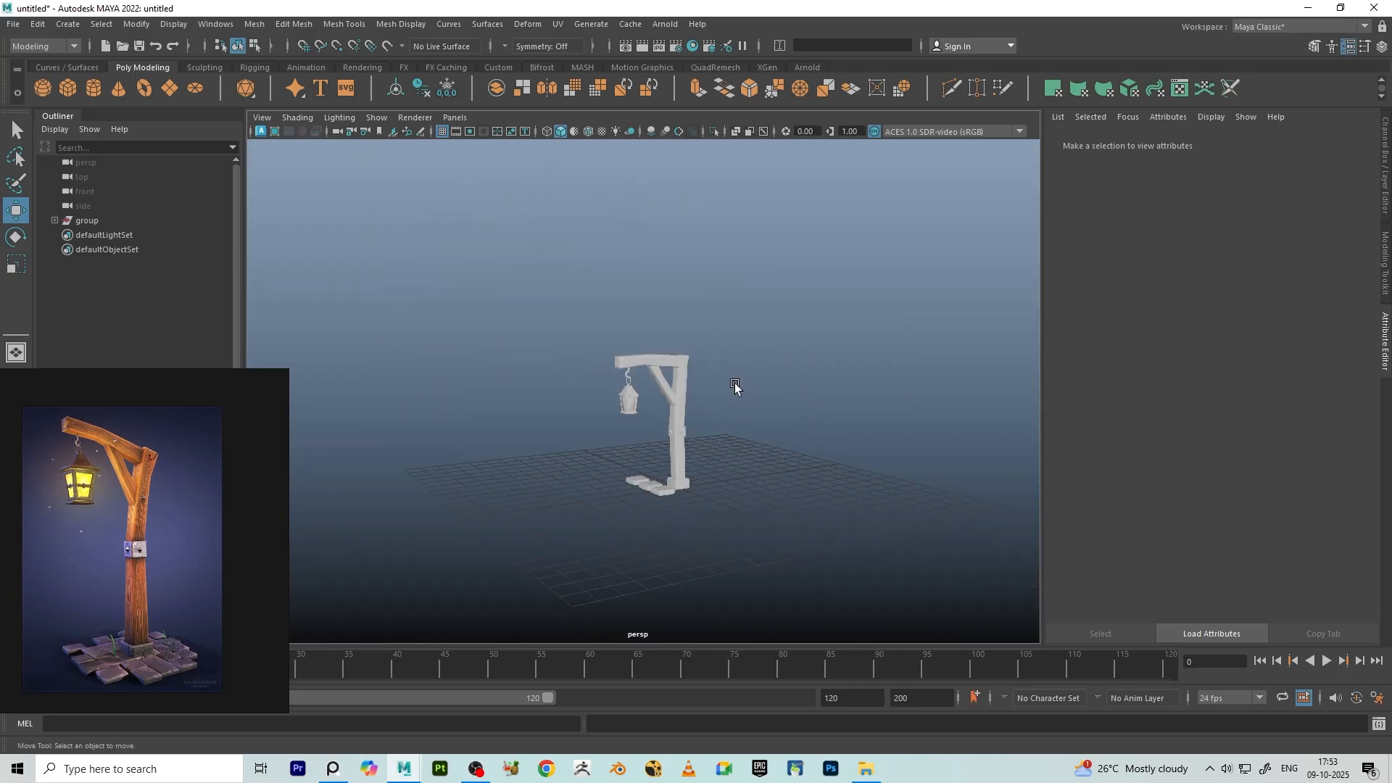
alt+drag(733, 382, 682, 377)
- Copy the entire high-poly lantern post into the save.mb scene and inspect how it overlaps the low-poly model
drag(450, 260, 815, 589)
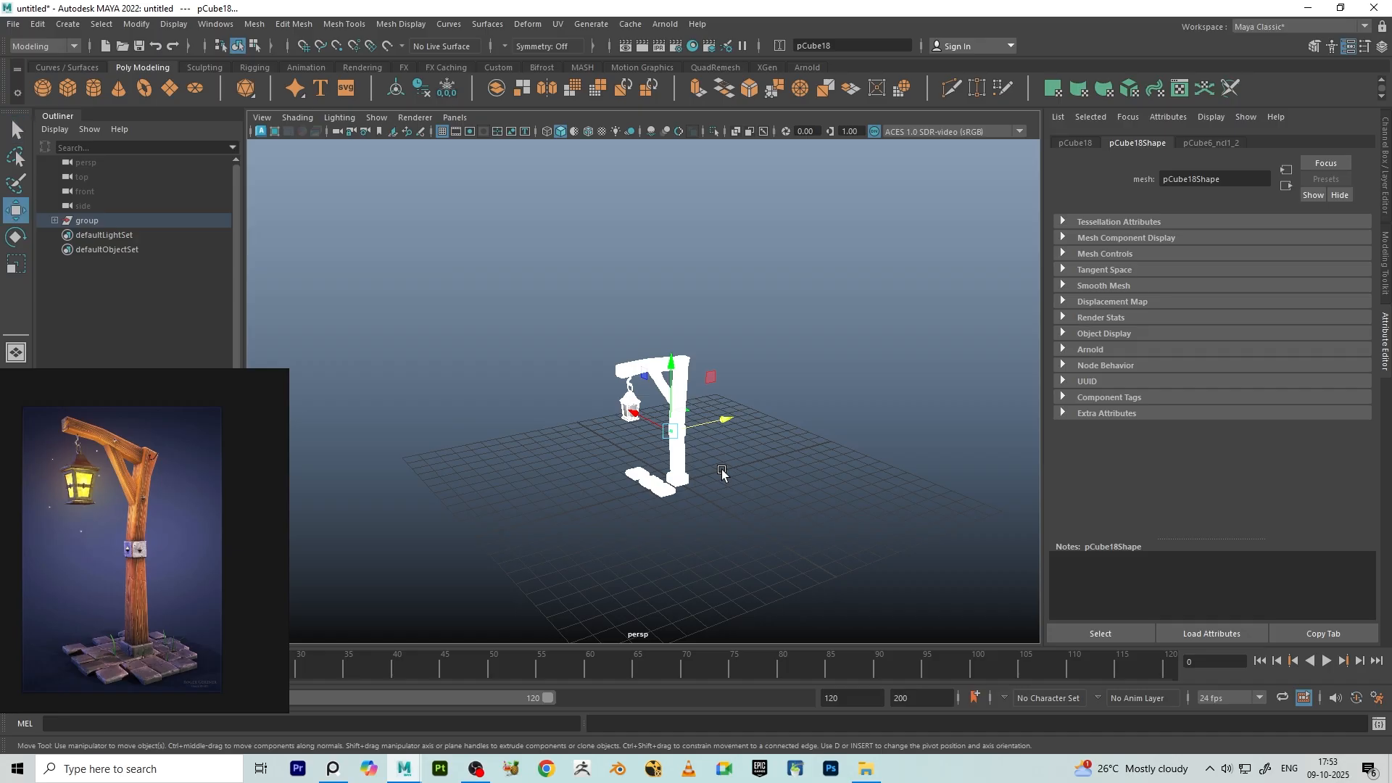
drag(513, 264, 827, 593)
mouse_move(403, 769)
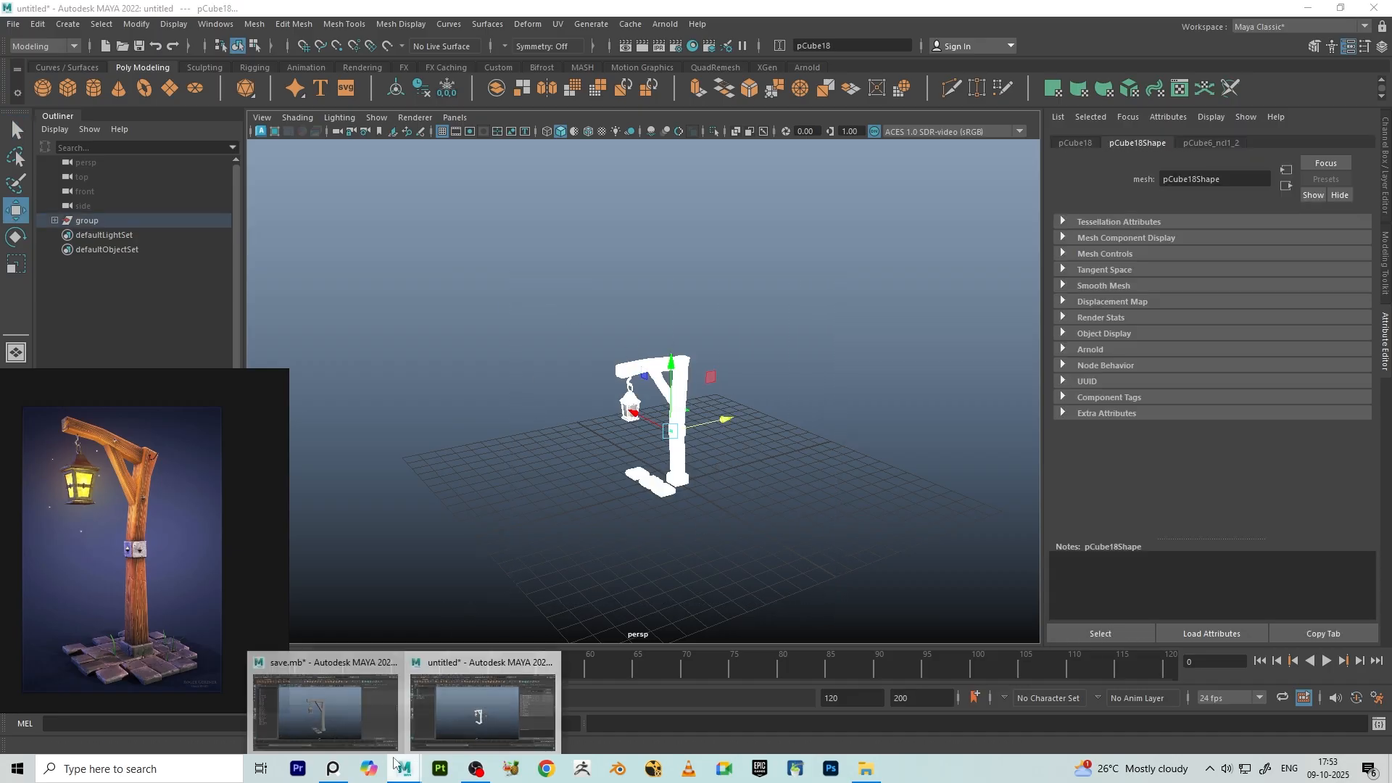
click(345, 694)
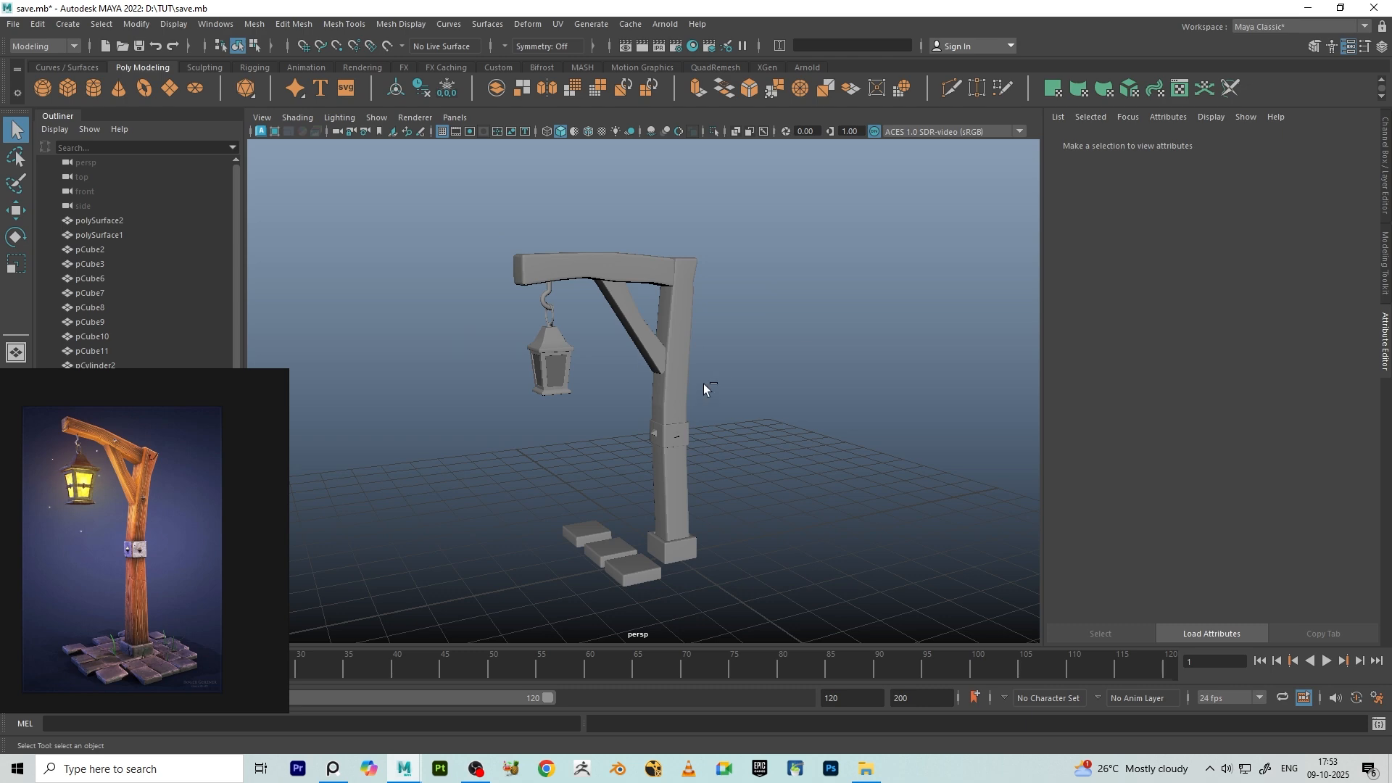
key(ctrl+v)
alt+drag(715, 345, 662, 368)
click(777, 340)
scroll(661, 368, up, 5)
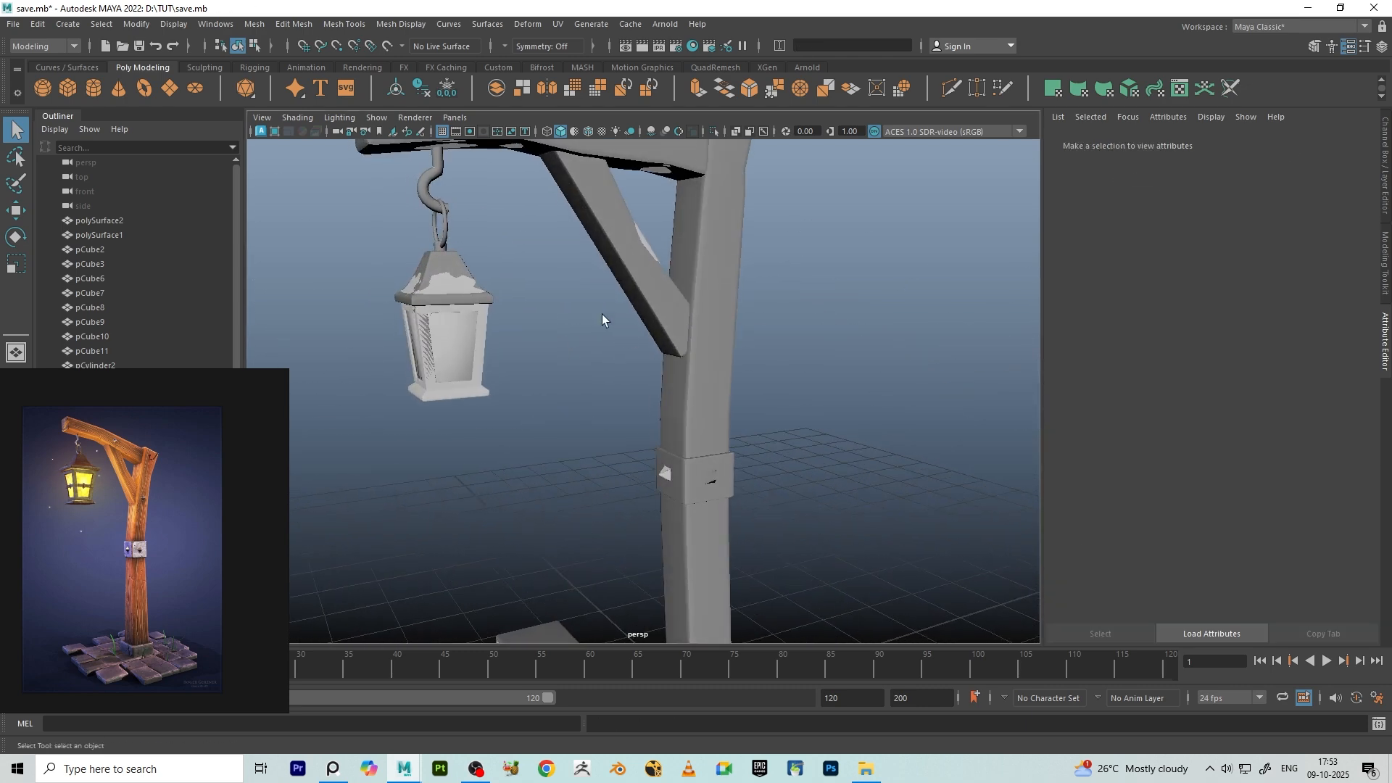
- Inspect the overlap around the crossbeam and move the reference image clear of the object list
alt+middle_drag(601, 315, 712, 438)
scroll(712, 438, up, 2)
click(651, 377)
alt+drag(651, 377, 707, 406)
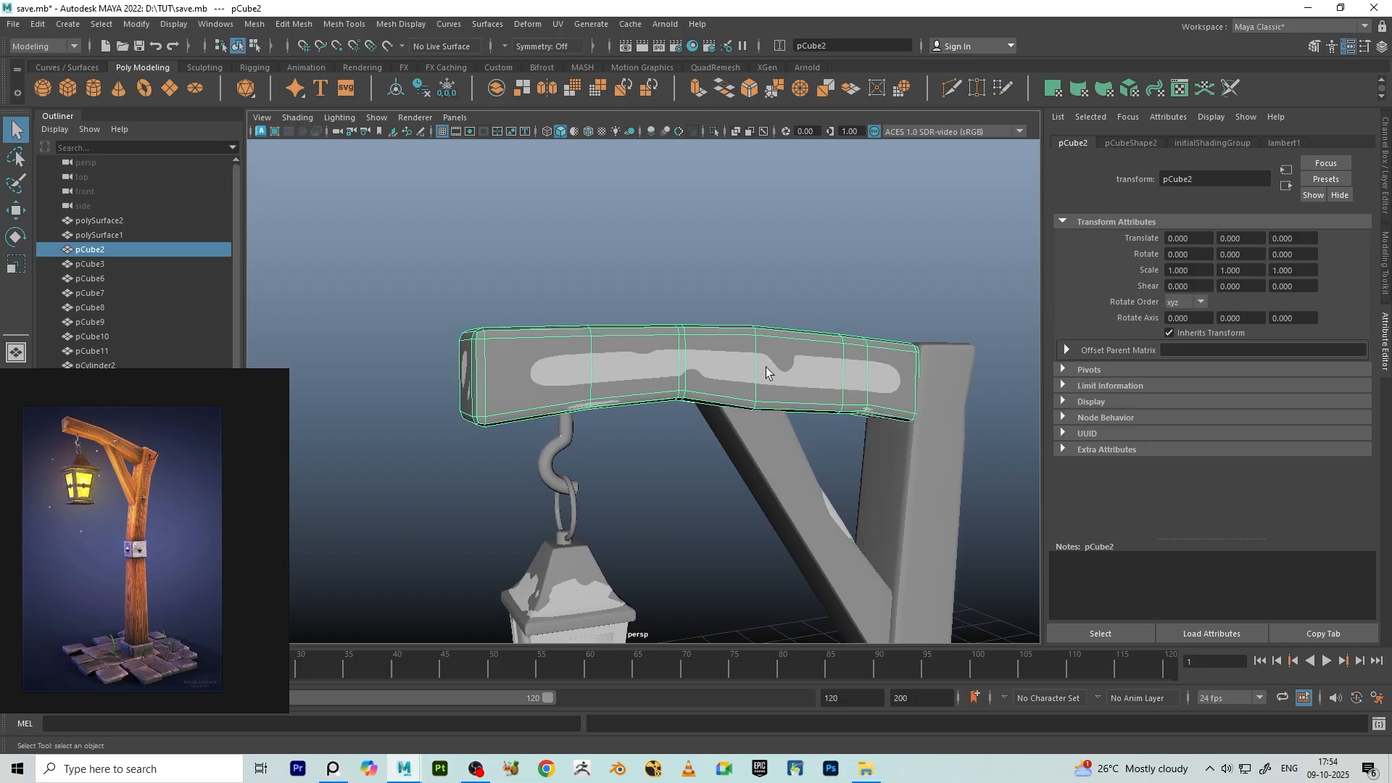
drag(171, 480, 364, 243)
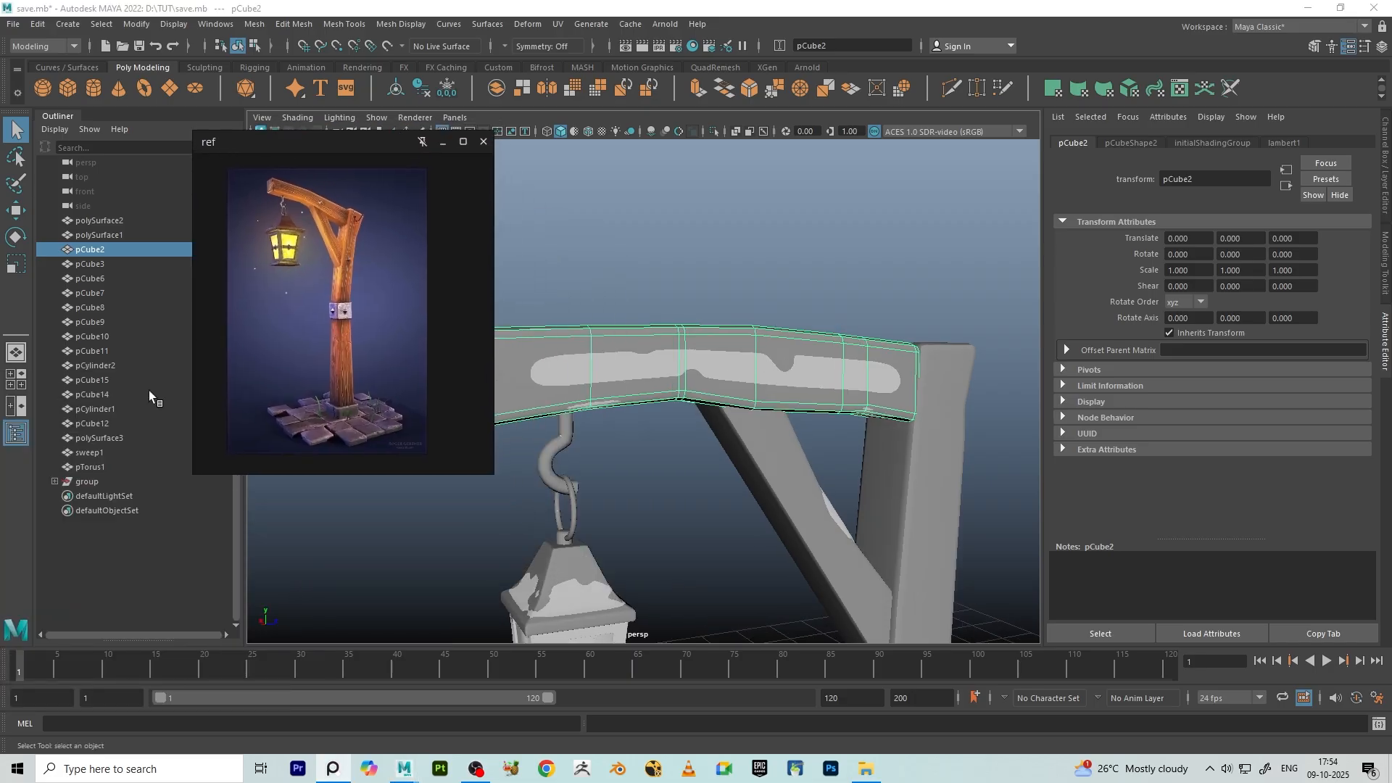
- Select the pasted lantern post group and expand its hierarchy down to the individual high-poly parts
click(80, 485)
key(f)
scroll(833, 373, up, 5)
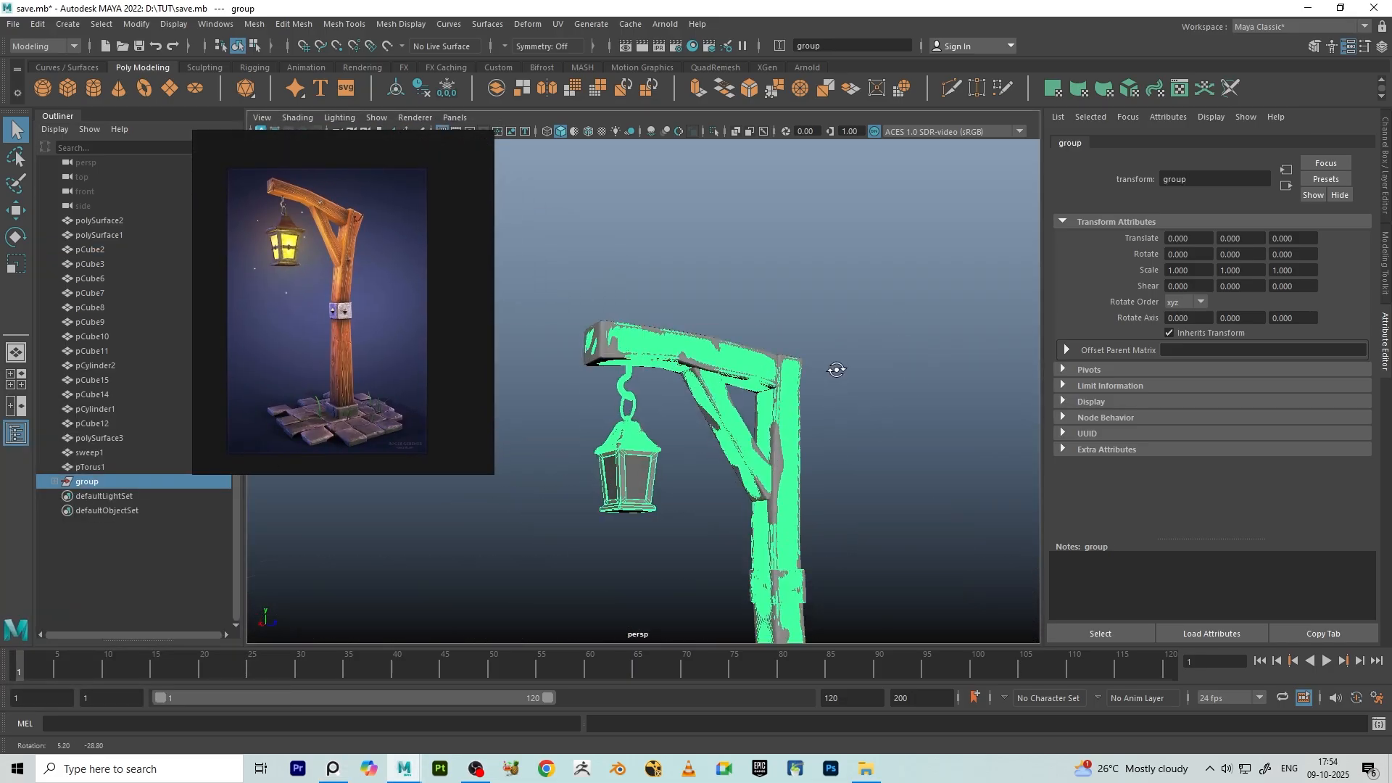
alt+drag(603, 358, 798, 319)
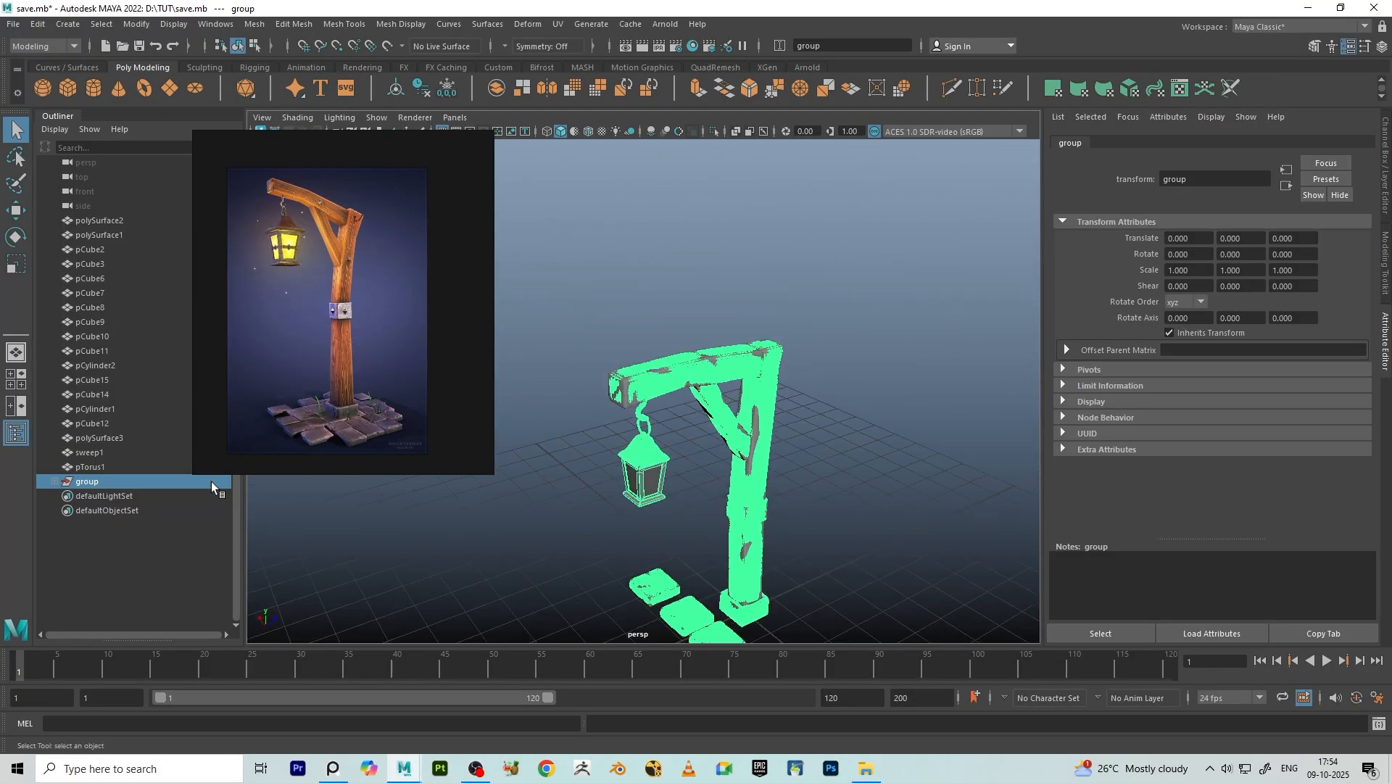
click(55, 482)
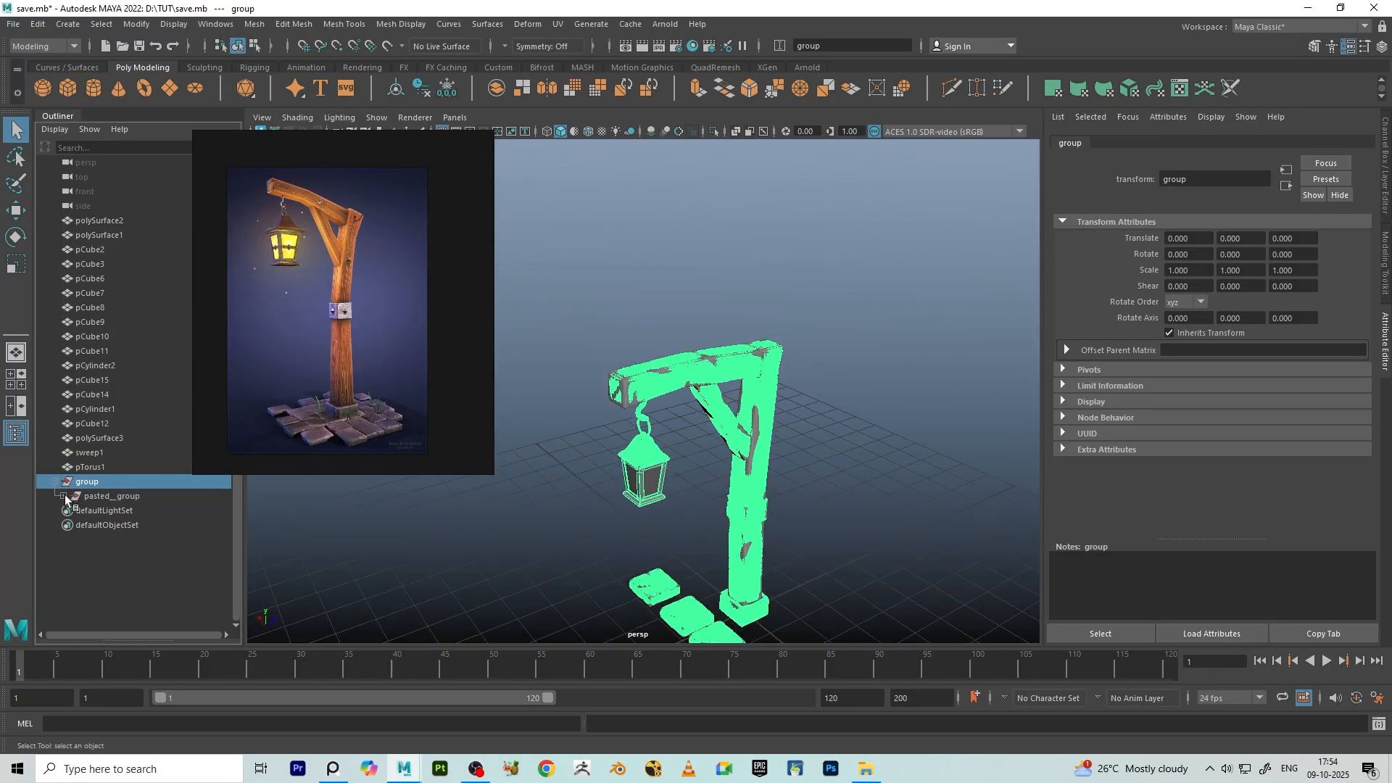
click(64, 496)
scroll(107, 464, down, 4)
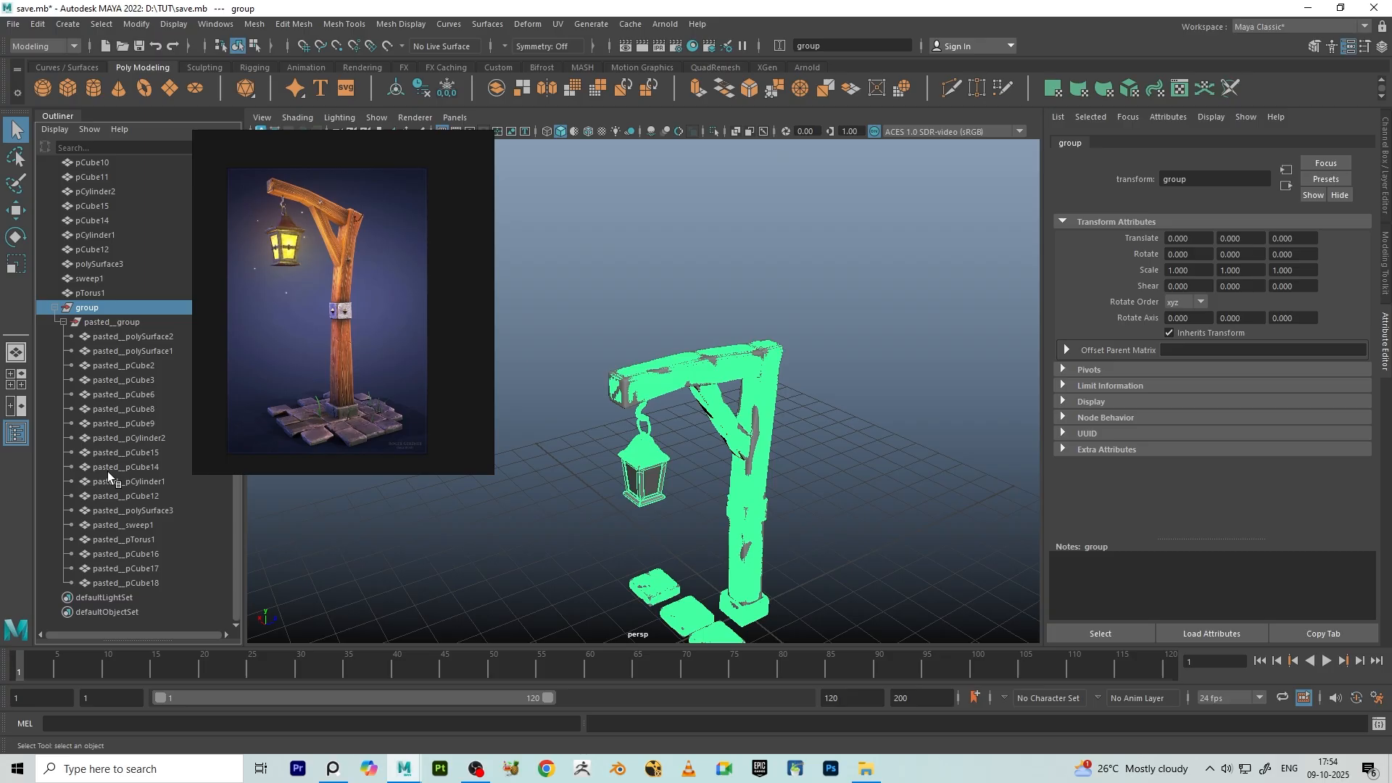
- Centre the pivot of the high-poly metal band pasted__polySurface2 and scale it up slightly over the low-poly band
click(117, 335)
scroll(820, 489, down, 3)
key(f)
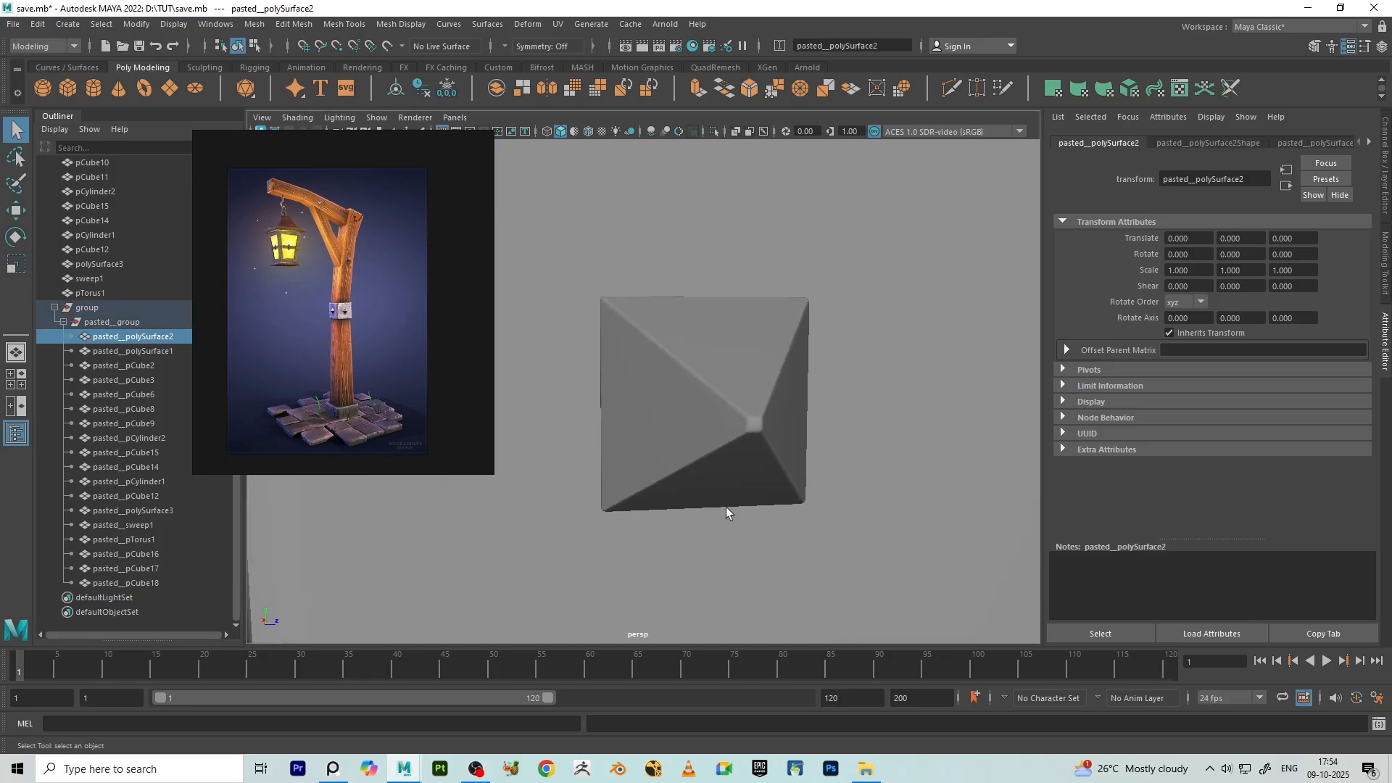
scroll(732, 494, down, 3)
alt+drag(746, 444, 861, 418)
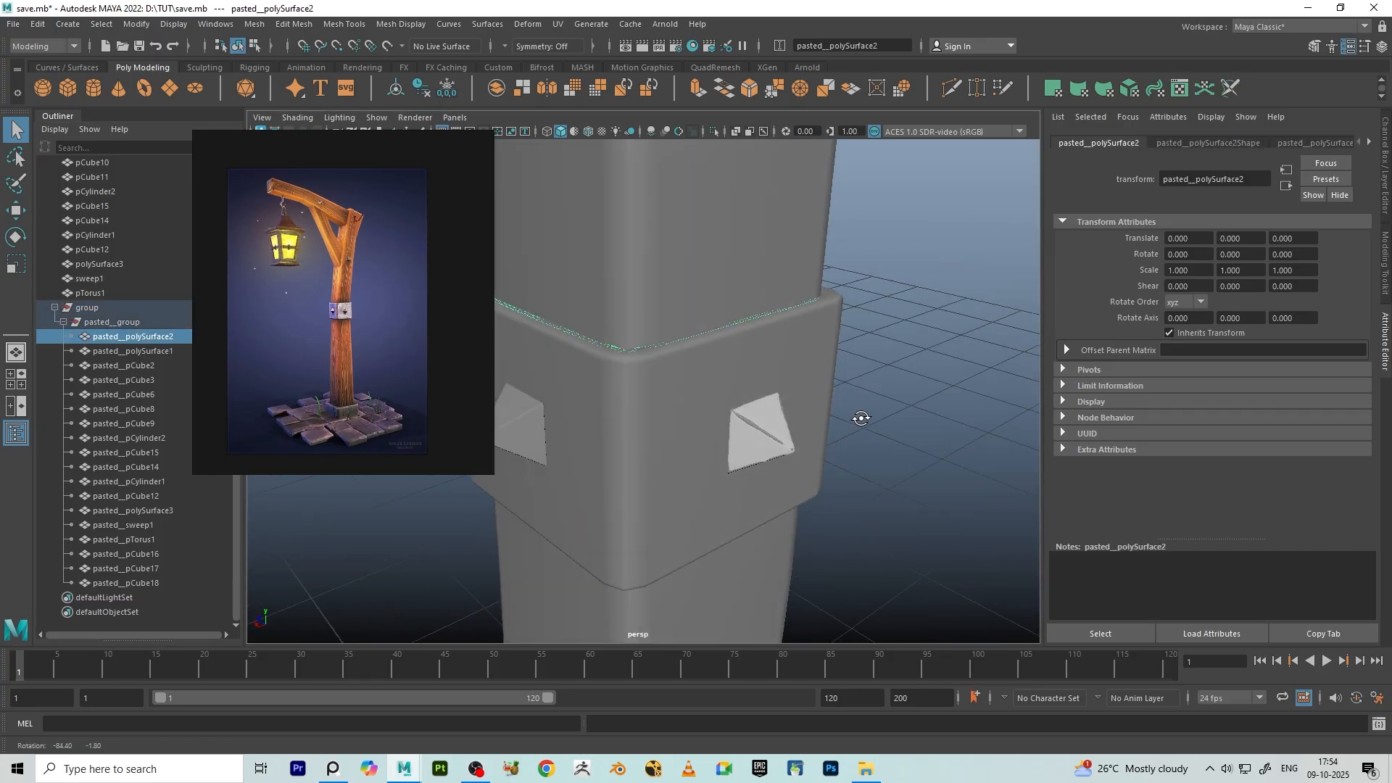
key(r)
alt+drag(627, 381, 746, 395)
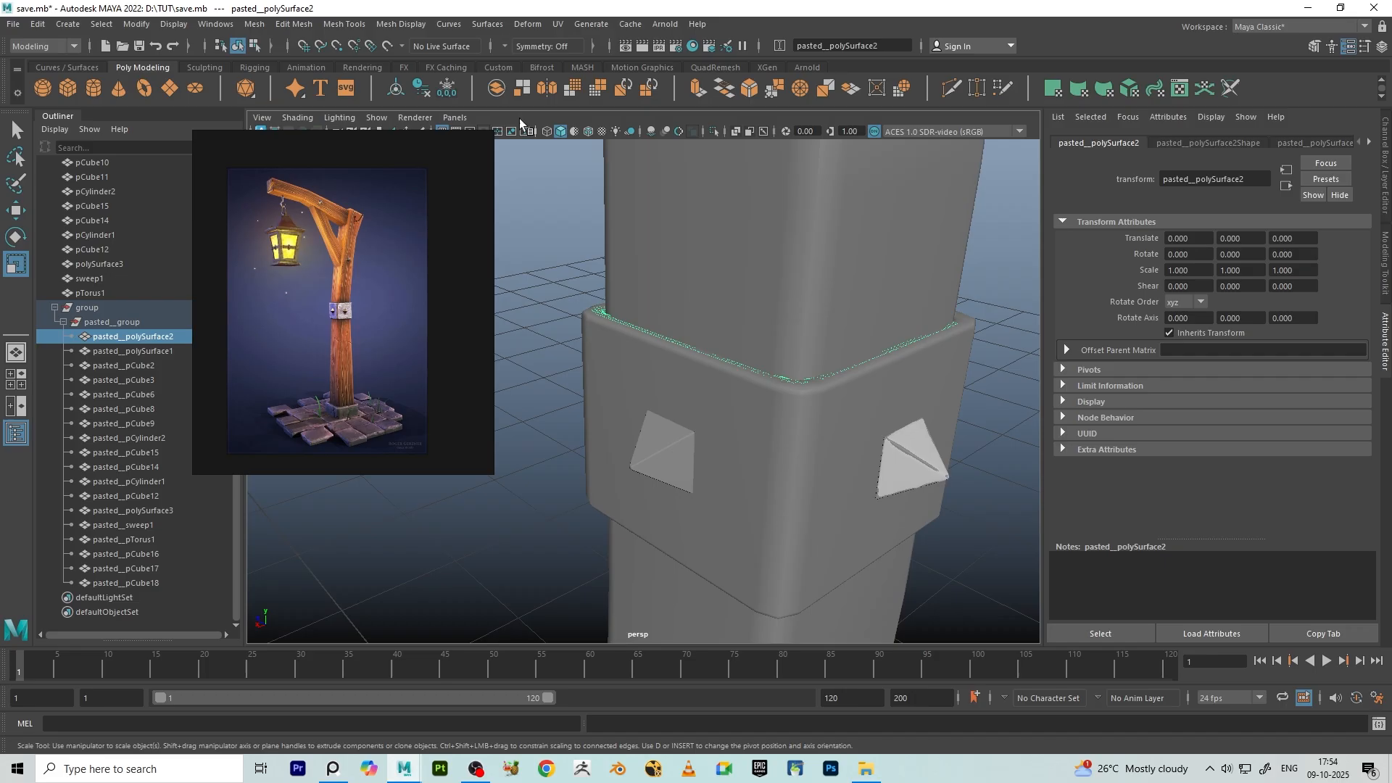
click(393, 88)
scroll(812, 421, up, 3)
drag(837, 428, 802, 381)
click(861, 377)
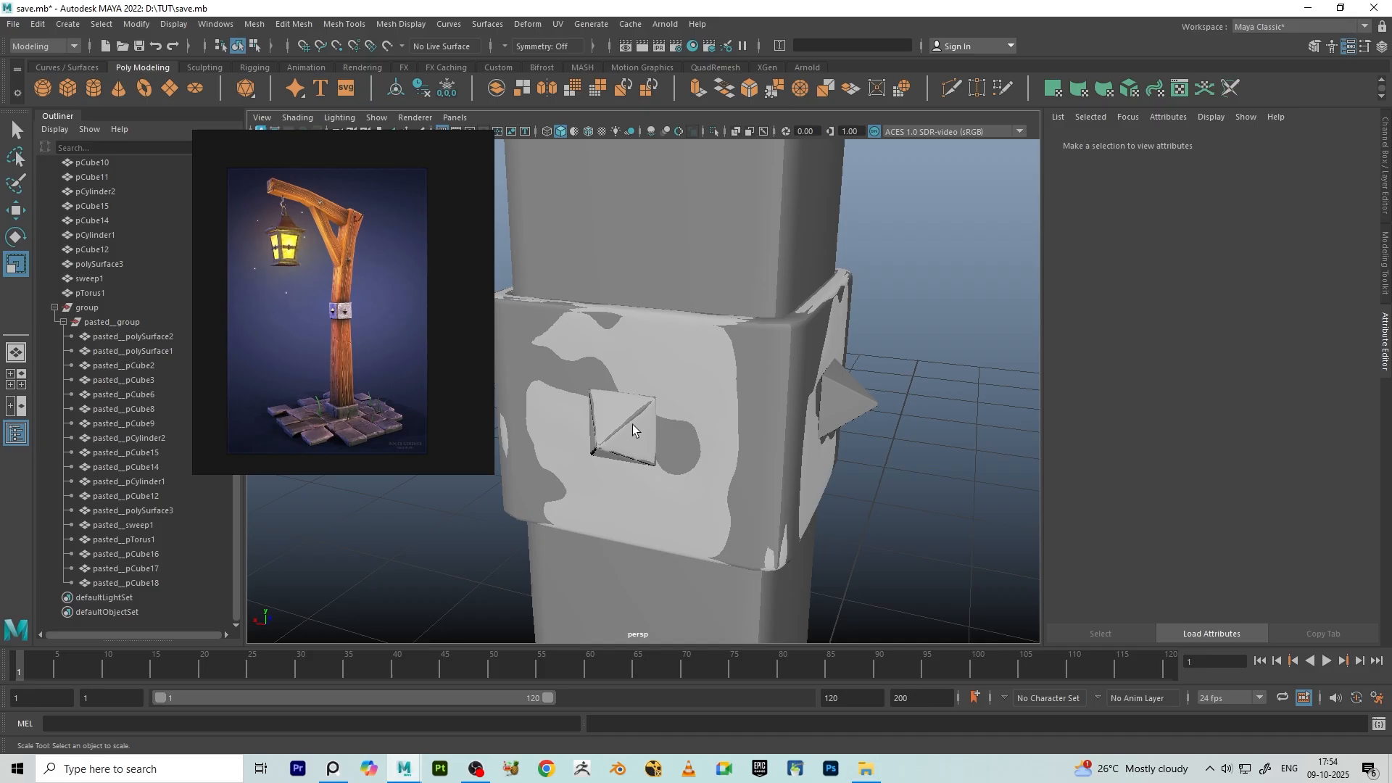
- Centre the pivot of the high-poly post pasted__polySurface1 and scale it uniformly to about 1.018
click(111, 351)
scroll(897, 376, down, 6)
alt+drag(897, 376, 664, 483)
scroll(749, 429, down, 3)
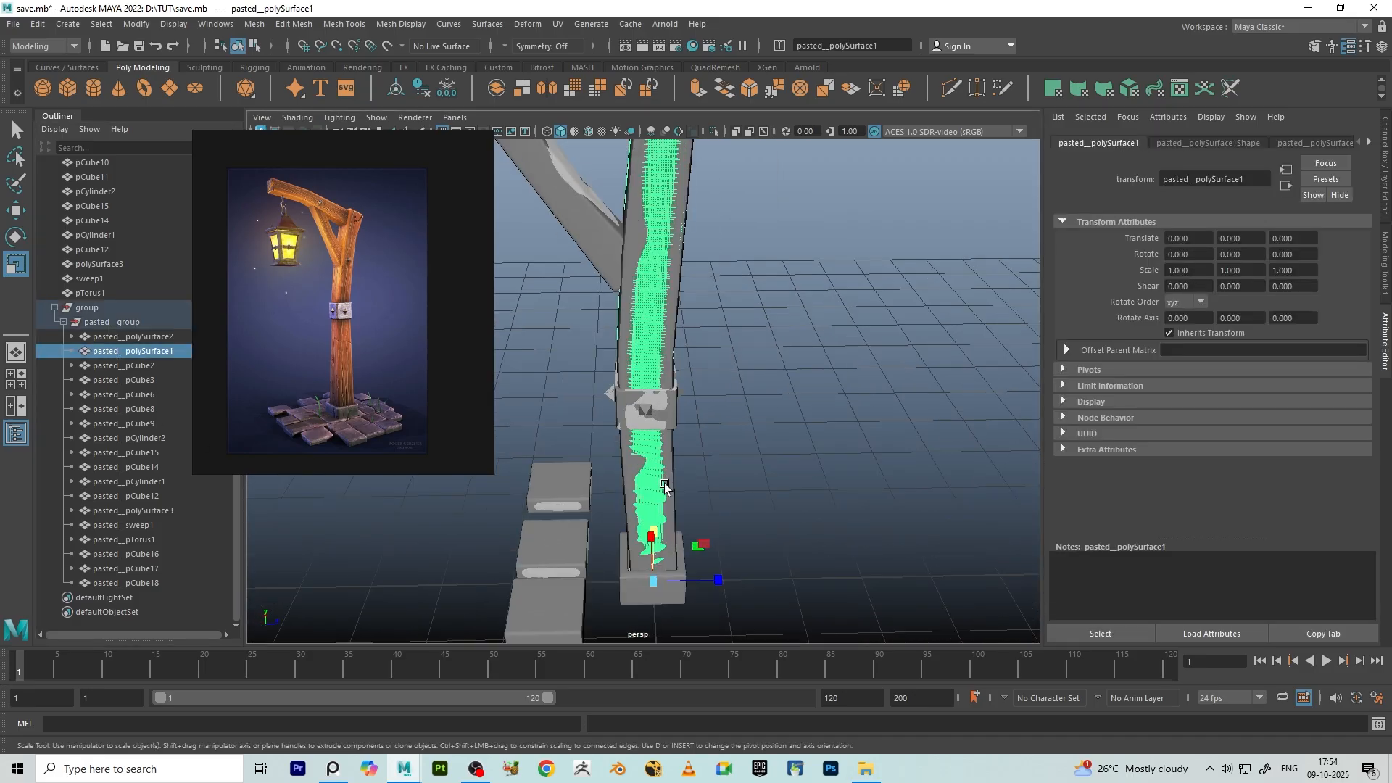
click(395, 87)
alt+drag(739, 297, 739, 426)
scroll(651, 348, up, 4)
scroll(674, 377, down, 4)
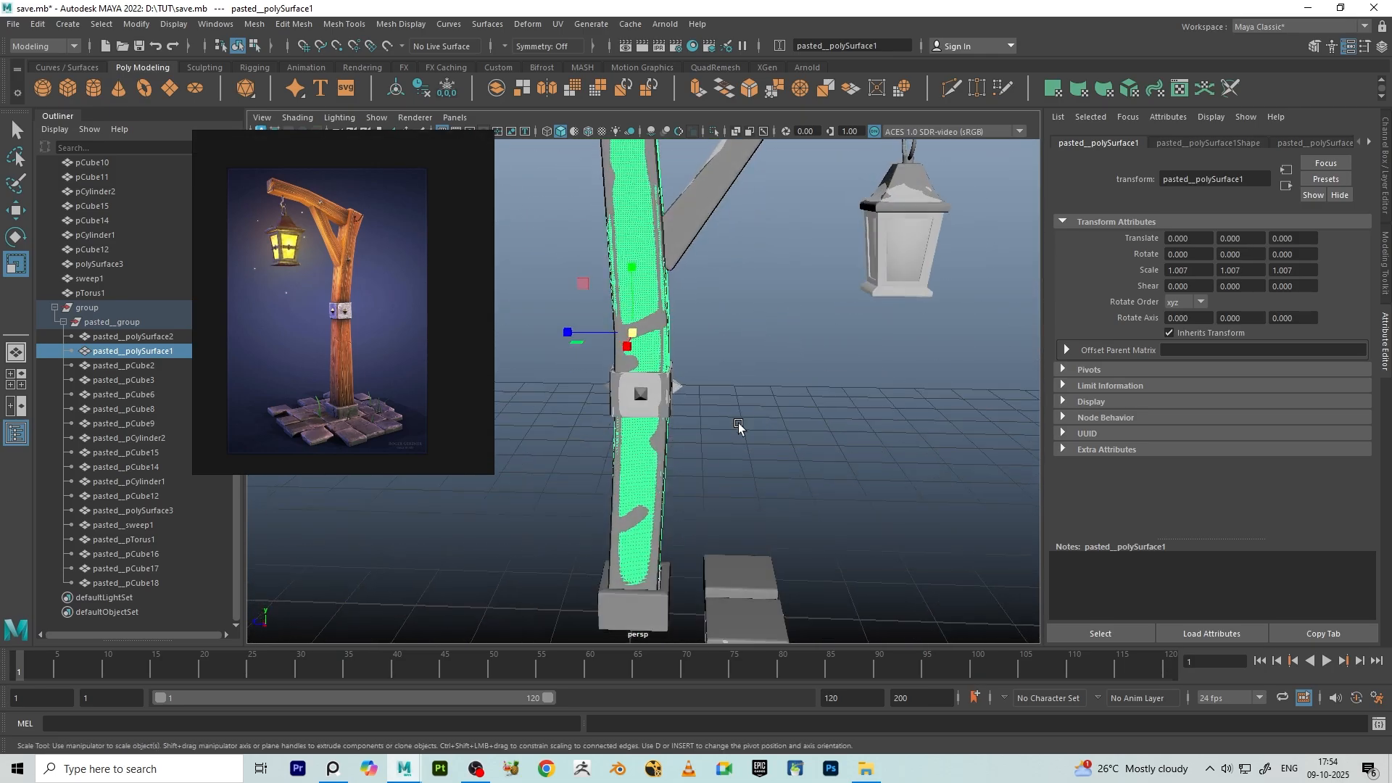
scroll(738, 426, up, 3)
drag(624, 302, 633, 303)
scroll(718, 320, down, 3)
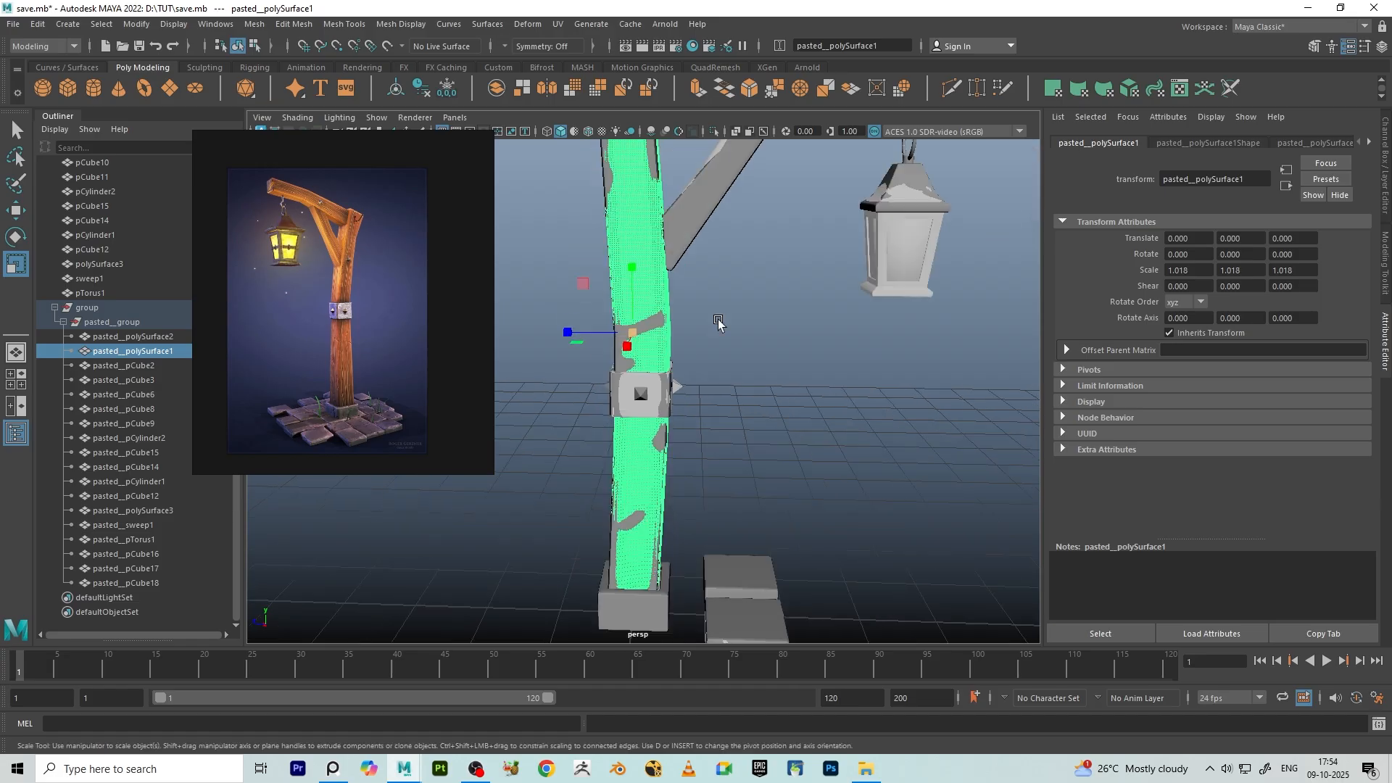
- Adjust only the high-poly post's vertical scale to about 1.002, checking its fit against the low-poly post at both ends
alt+drag(718, 320, 687, 352)
drag(614, 527, 616, 524)
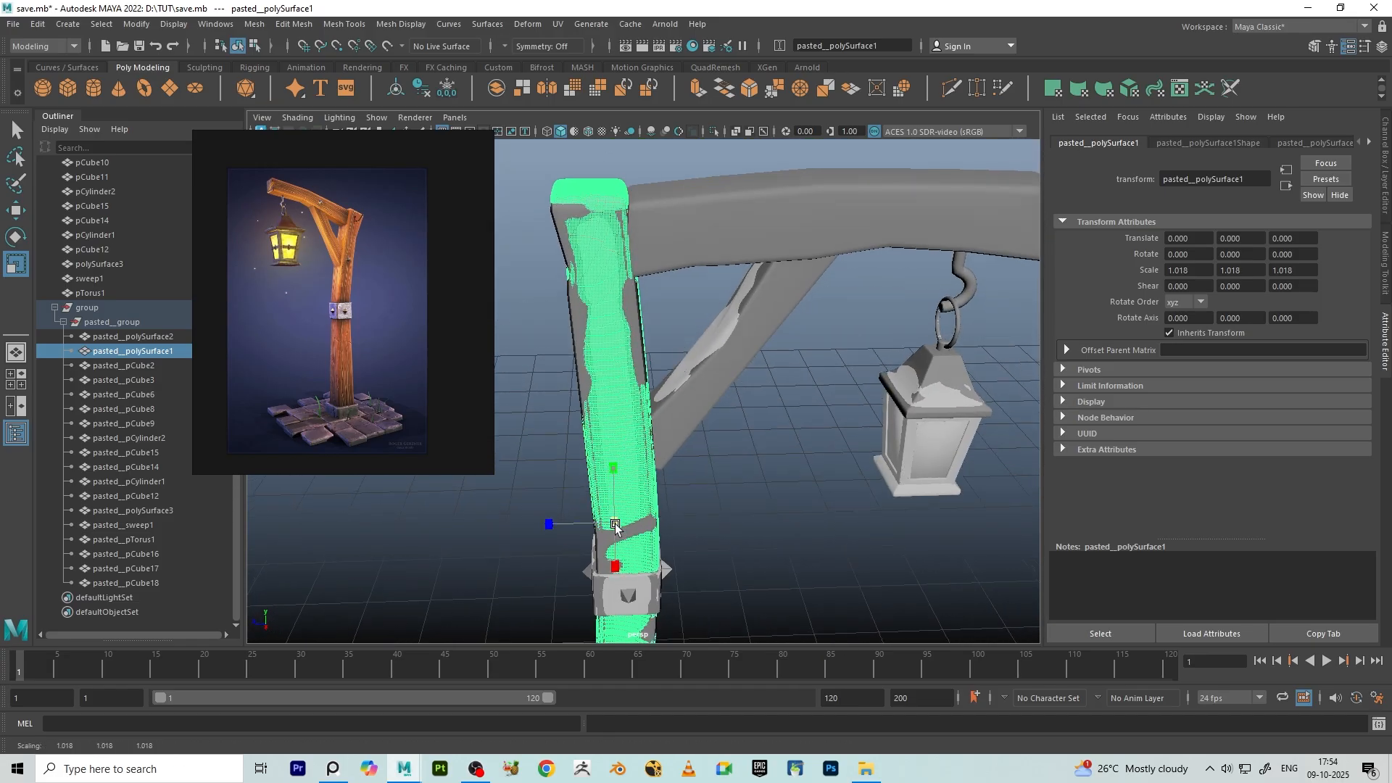
drag(613, 470, 615, 474)
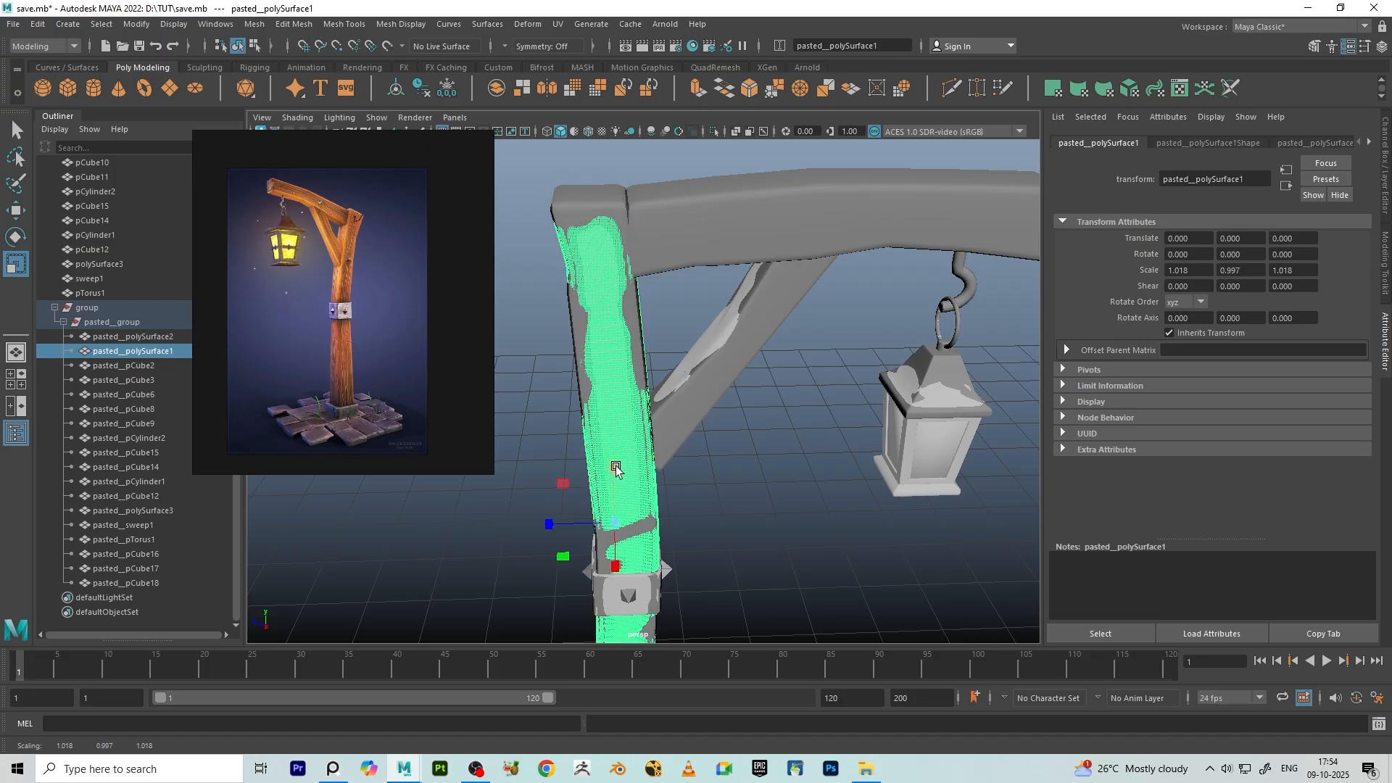
alt+drag(607, 345, 752, 304)
scroll(729, 306, up, 4)
alt+middle_drag(728, 302, 609, 392)
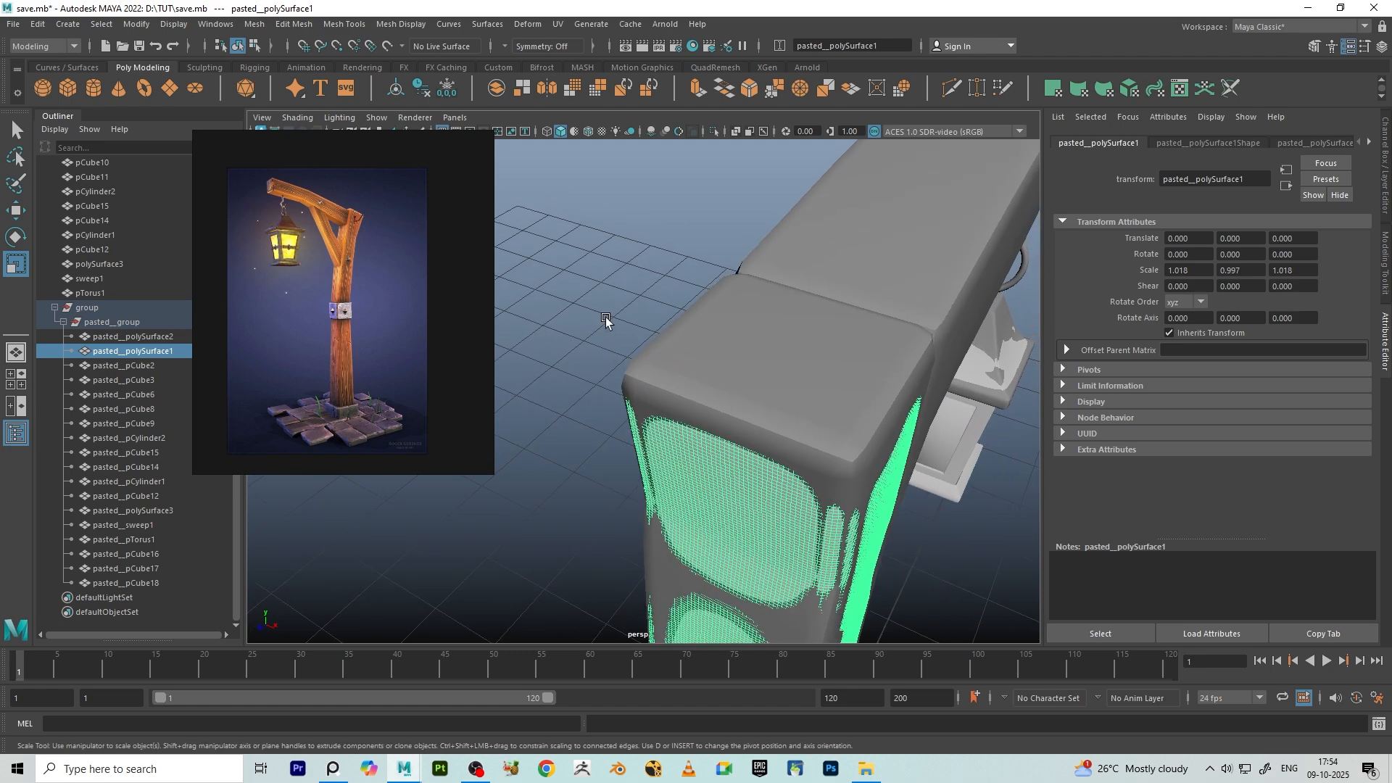
middle_drag(606, 316, 611, 316)
scroll(611, 316, down, 5)
alt+drag(611, 316, 782, 499)
scroll(929, 469, down, 4)
alt+middle_drag(781, 498, 781, 330)
scroll(761, 385, up, 2)
click(762, 389)
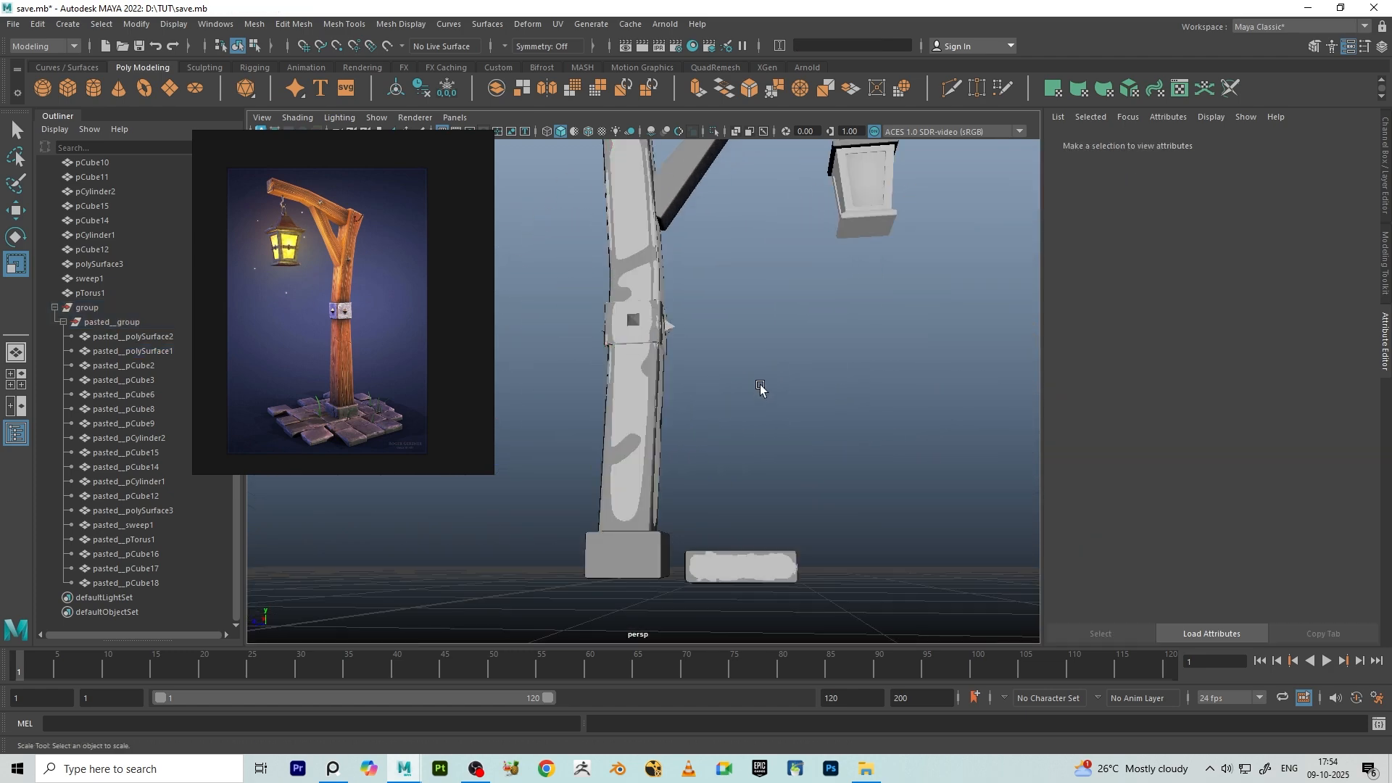
- Try enlarging the high-poly post to a scale of about 1.356, and undo the enlargement
alt+drag(758, 412, 687, 444)
scroll(687, 444, up, 4)
alt+middle_drag(649, 319, 723, 392)
click(722, 391)
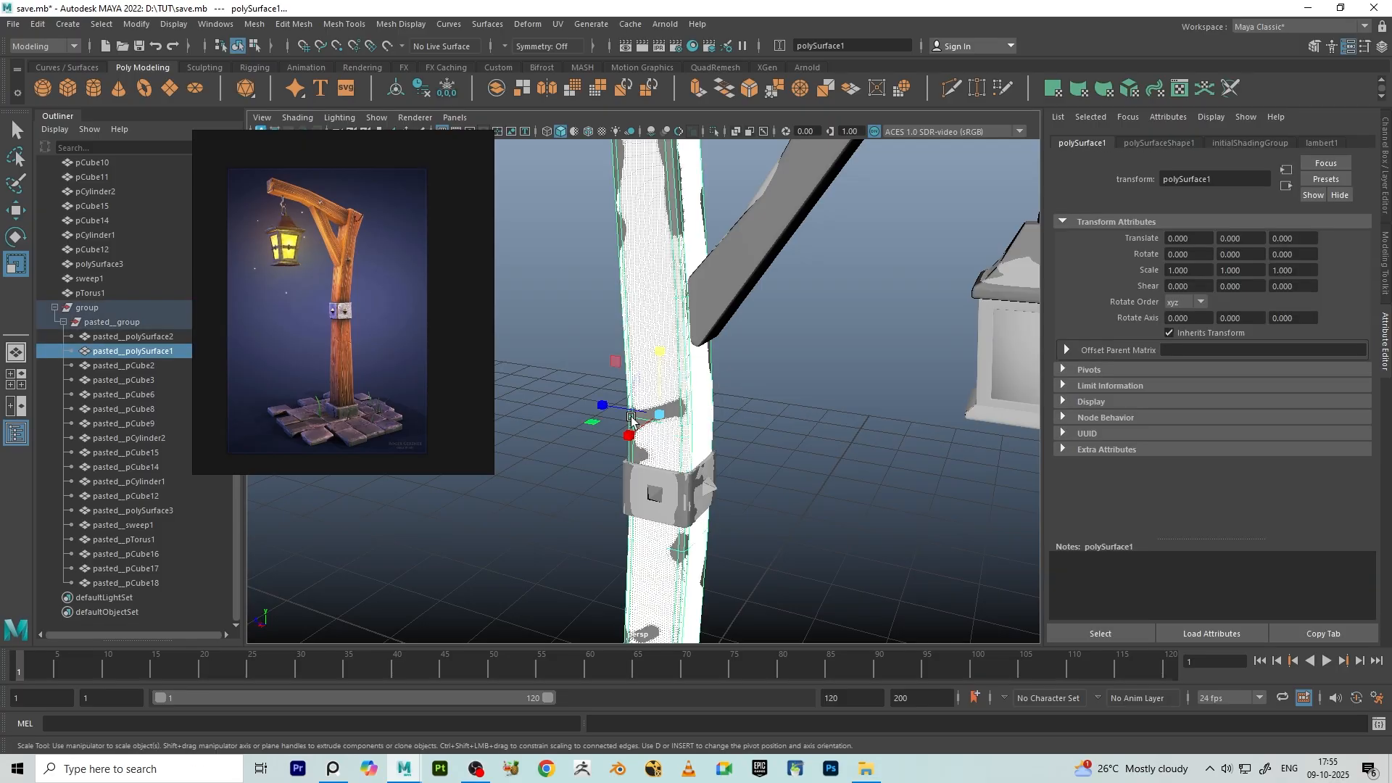
scroll(745, 392, down, 3)
click(595, 358)
click(141, 351)
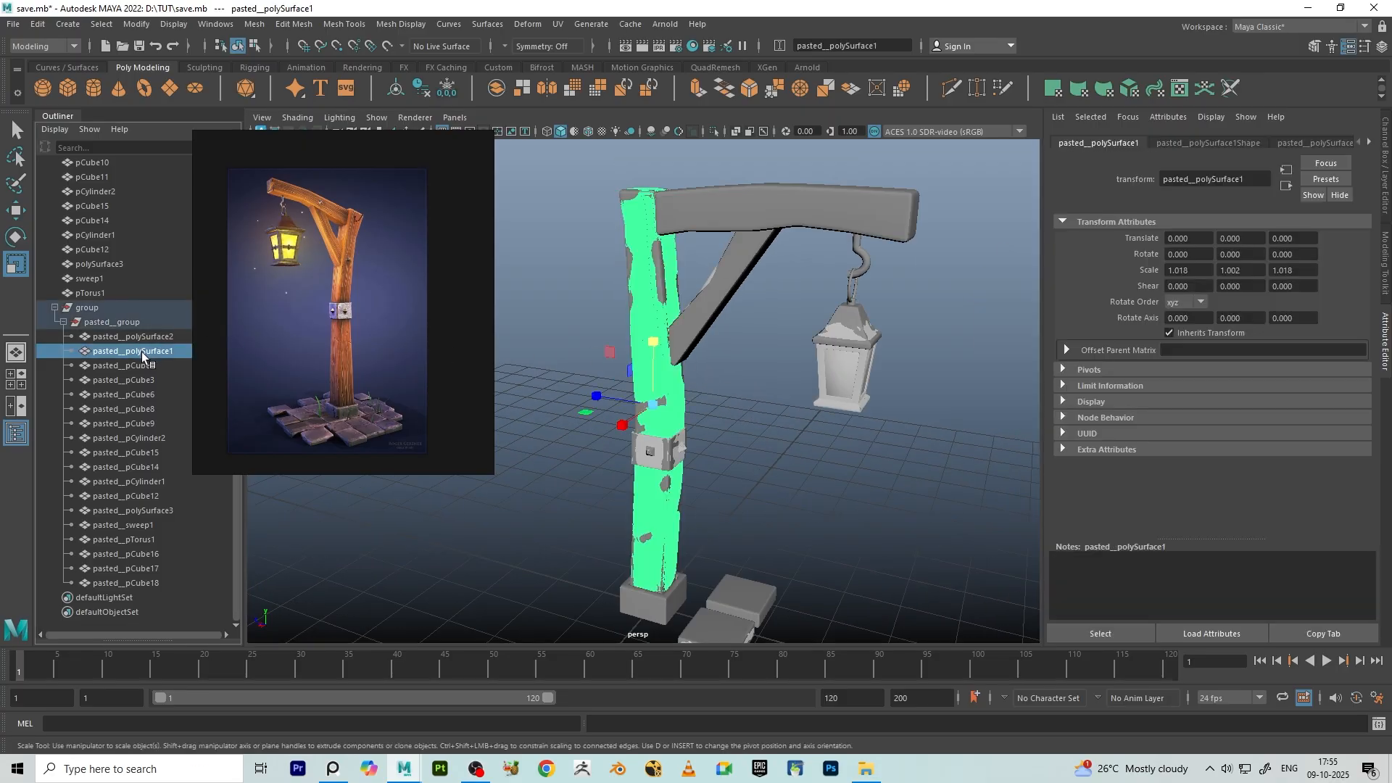
drag(656, 422, 775, 395)
click(689, 393)
key(ctrl+z)
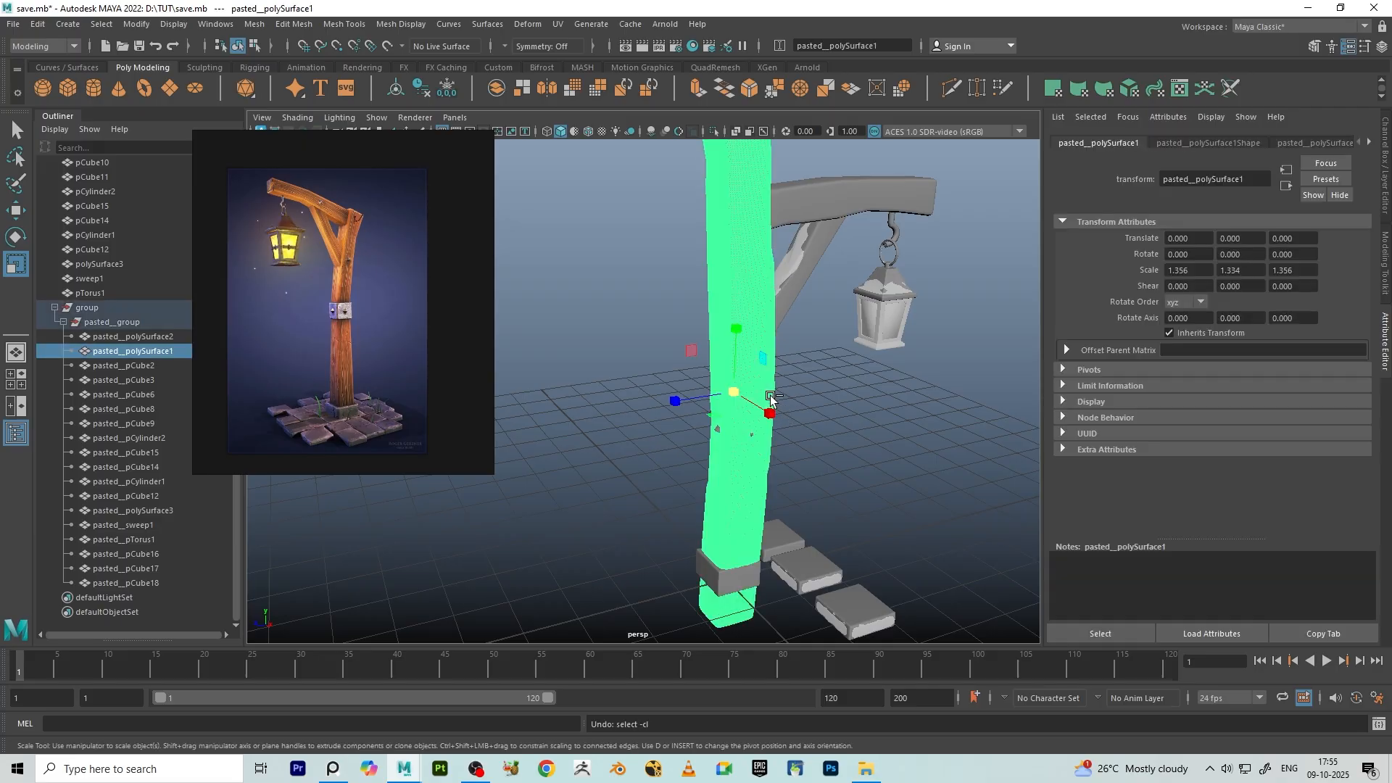
key(ctrl+z)
click(836, 424)
alt+drag(838, 426, 810, 429)
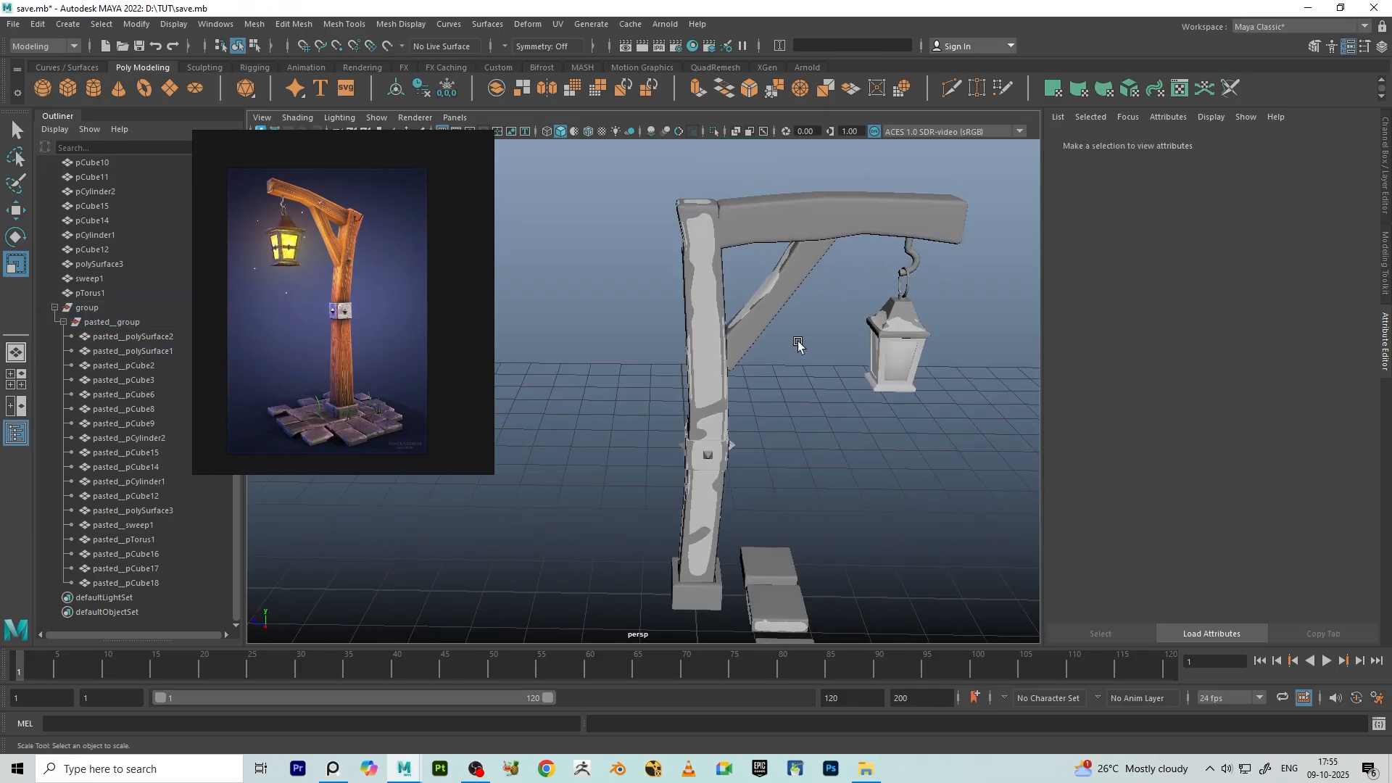
- Centre the pivot of the high-poly crossbeam pasted__pCube2 and enlarge it slightly over the low-poly beam
alt+drag(796, 339, 731, 326)
alt+middle_drag(730, 327, 729, 379)
alt+drag(729, 379, 732, 442)
click(131, 366)
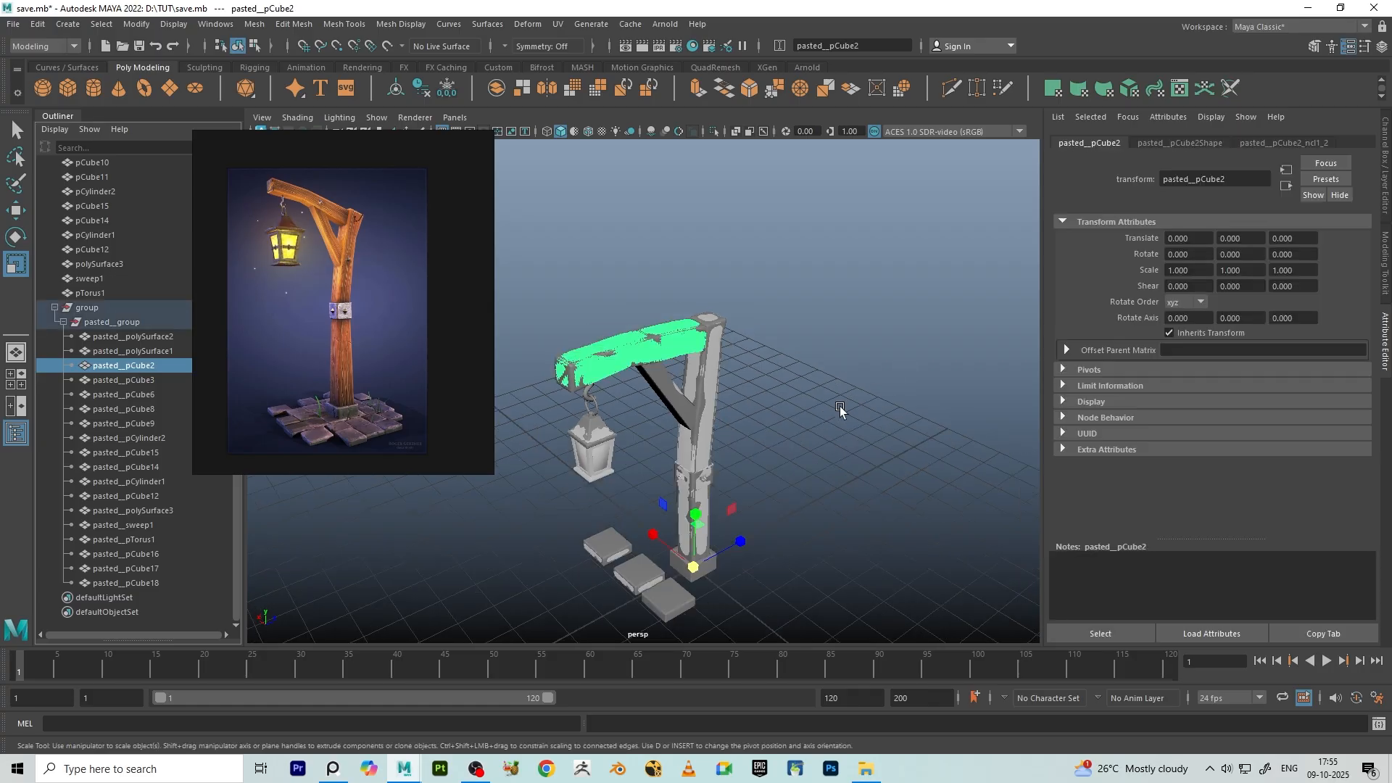
alt+drag(839, 404, 824, 396)
key(f)
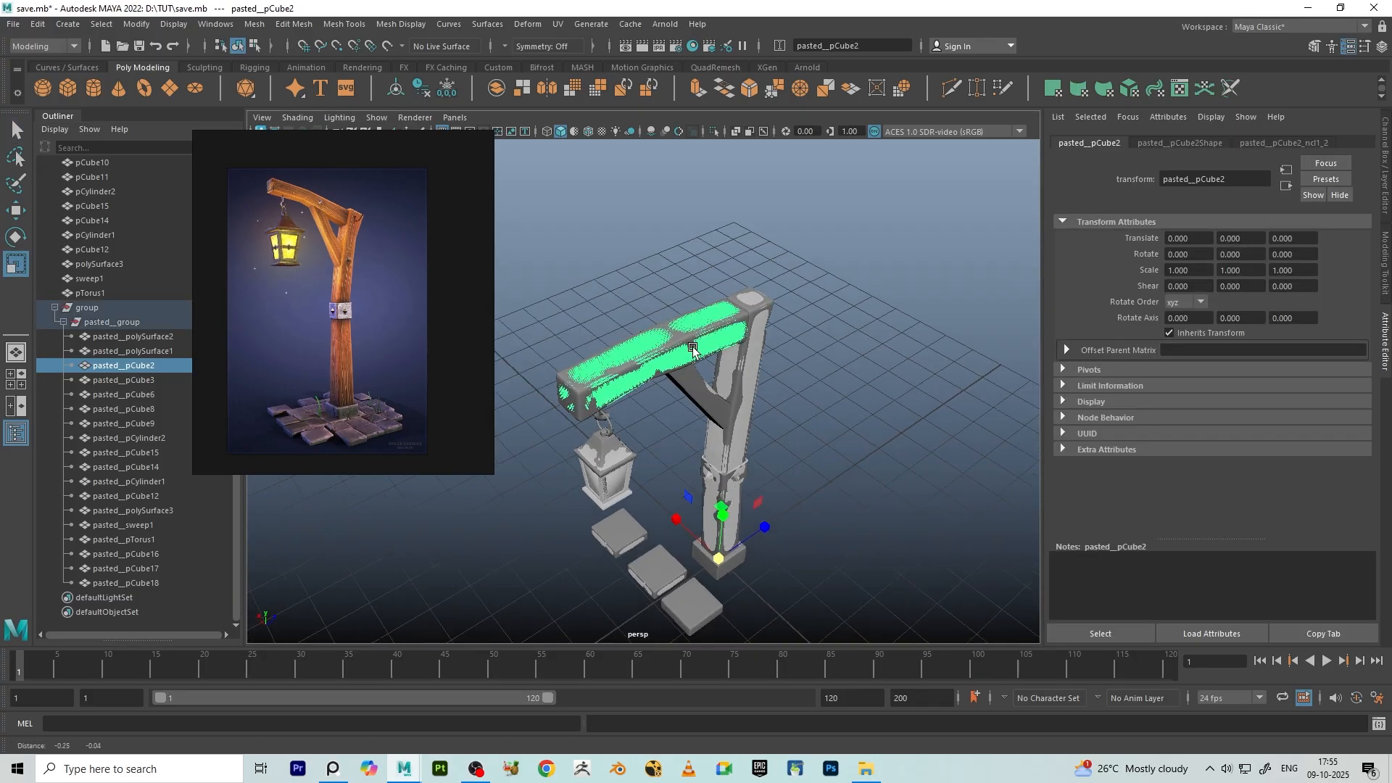
click(394, 90)
scroll(682, 301, up, 2)
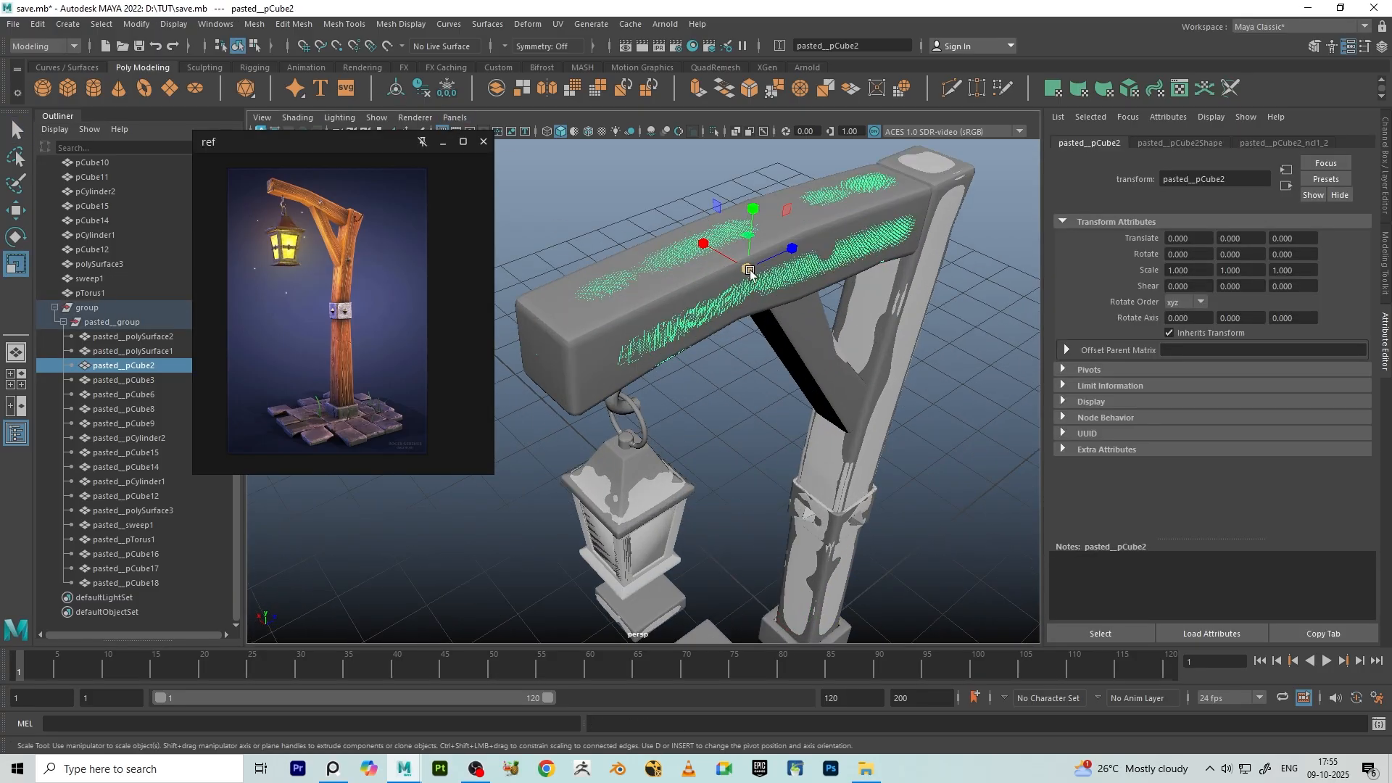
drag(750, 273, 754, 273)
click(991, 288)
alt+drag(957, 290, 890, 284)
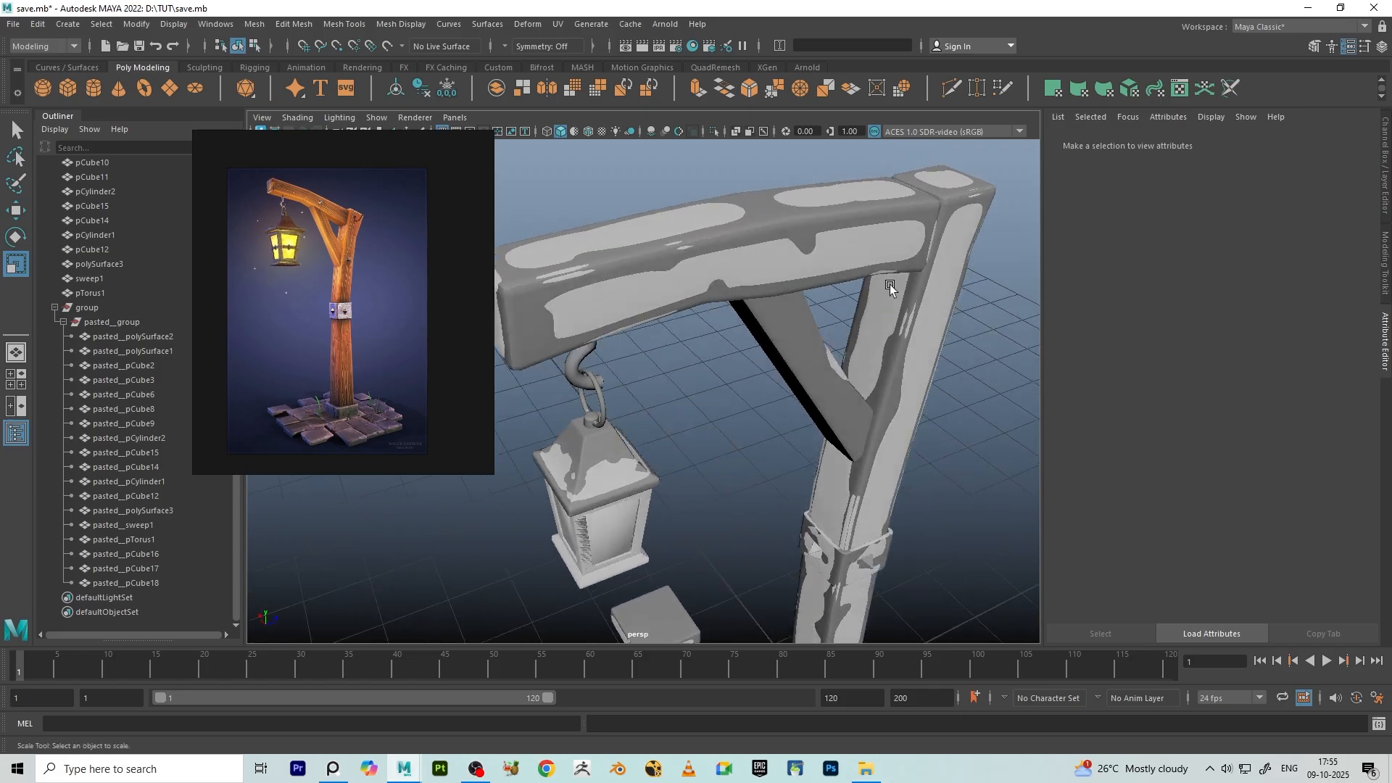
alt+middle_drag(855, 283, 906, 381)
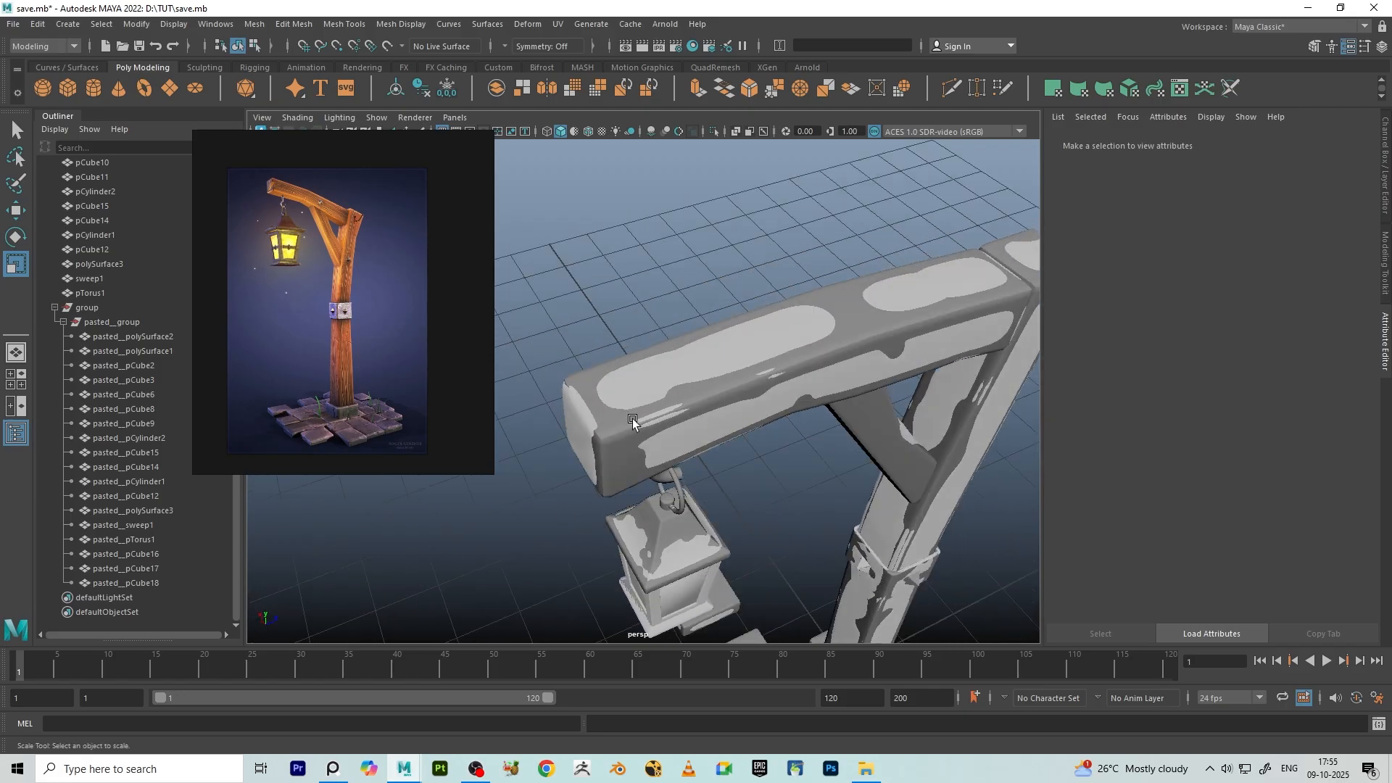
- Fine-tune the high-poly crossbeam's uniform scale to about 1.003 and check its coverage of the low-poly beam
click(887, 382)
drag(801, 358, 803, 362)
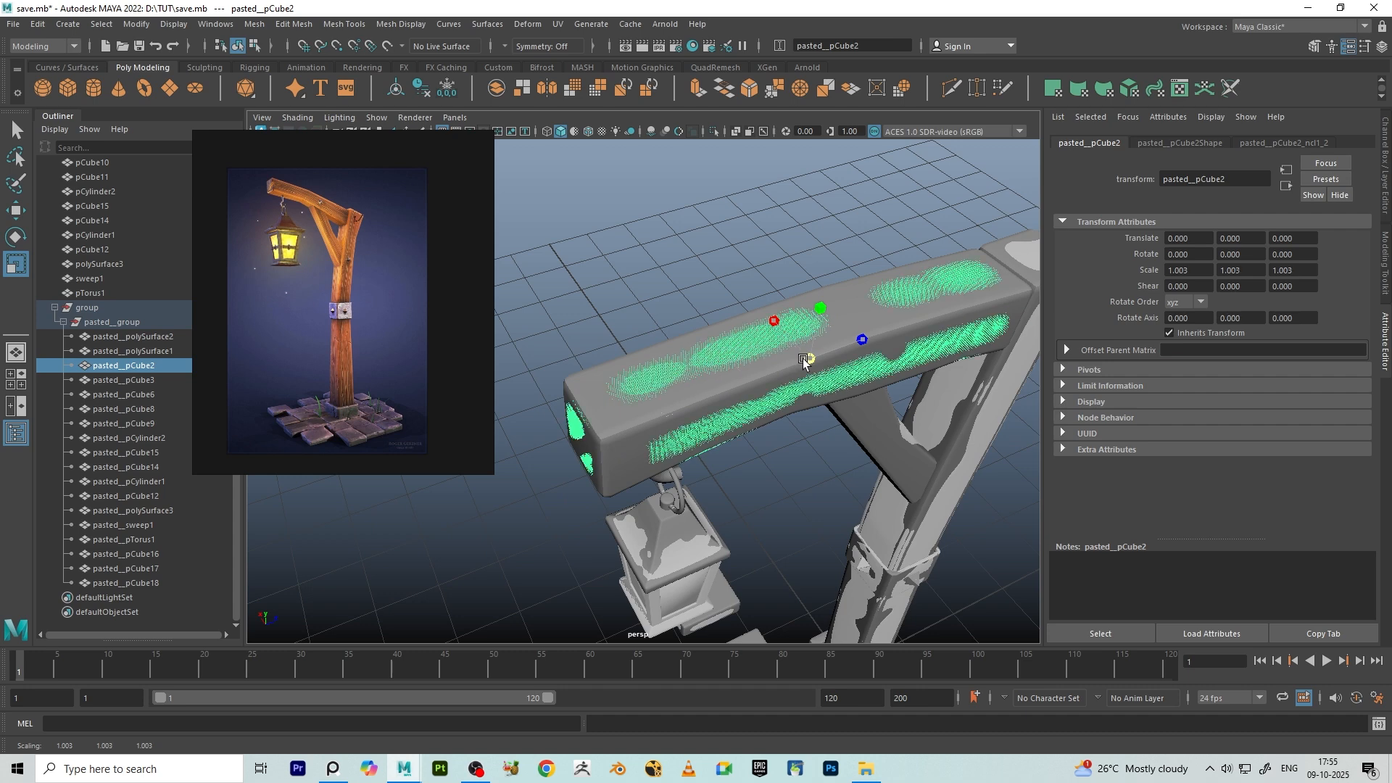
click(684, 304)
mouse_move(683, 295)
alt+mouse_down()
mouse_move(691, 267)
mouse_move(697, 304)
alt+mouse_up()
scroll(773, 323, up, 2)
scroll(788, 330, down, 2)
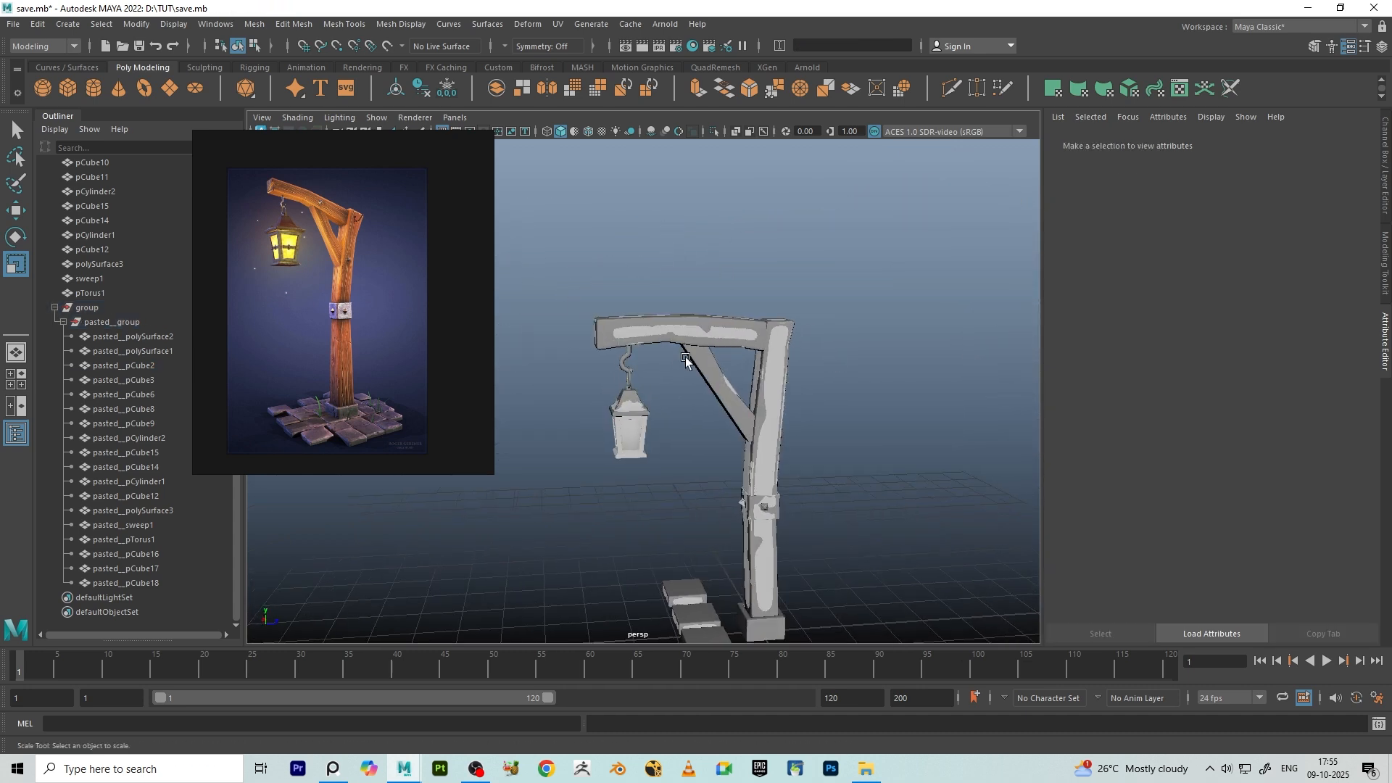
- Scale the high-poly diagonal brace pasted__pCube3 up slightly from its centre to cover the low-poly brace
click(116, 367)
click(119, 380)
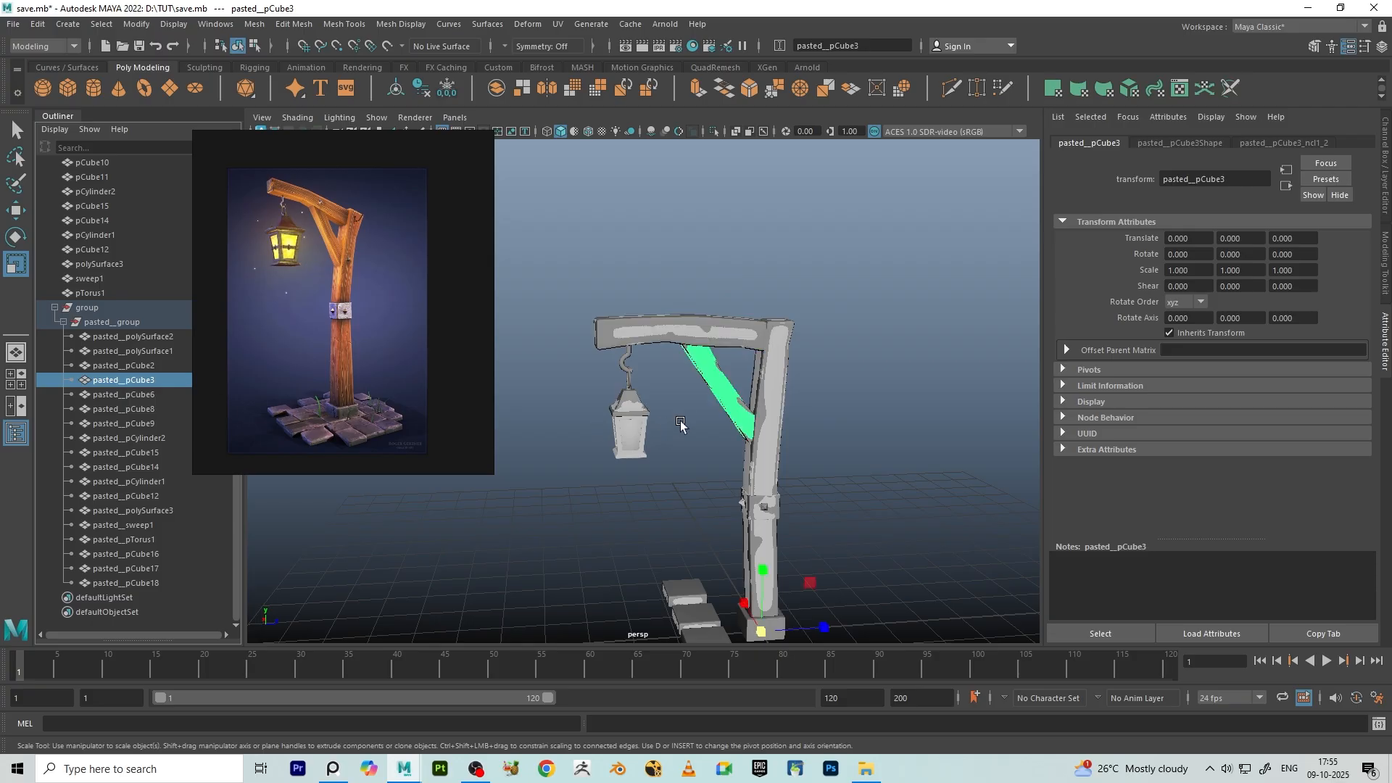
scroll(627, 232, up, 2)
scroll(854, 372, up, 3)
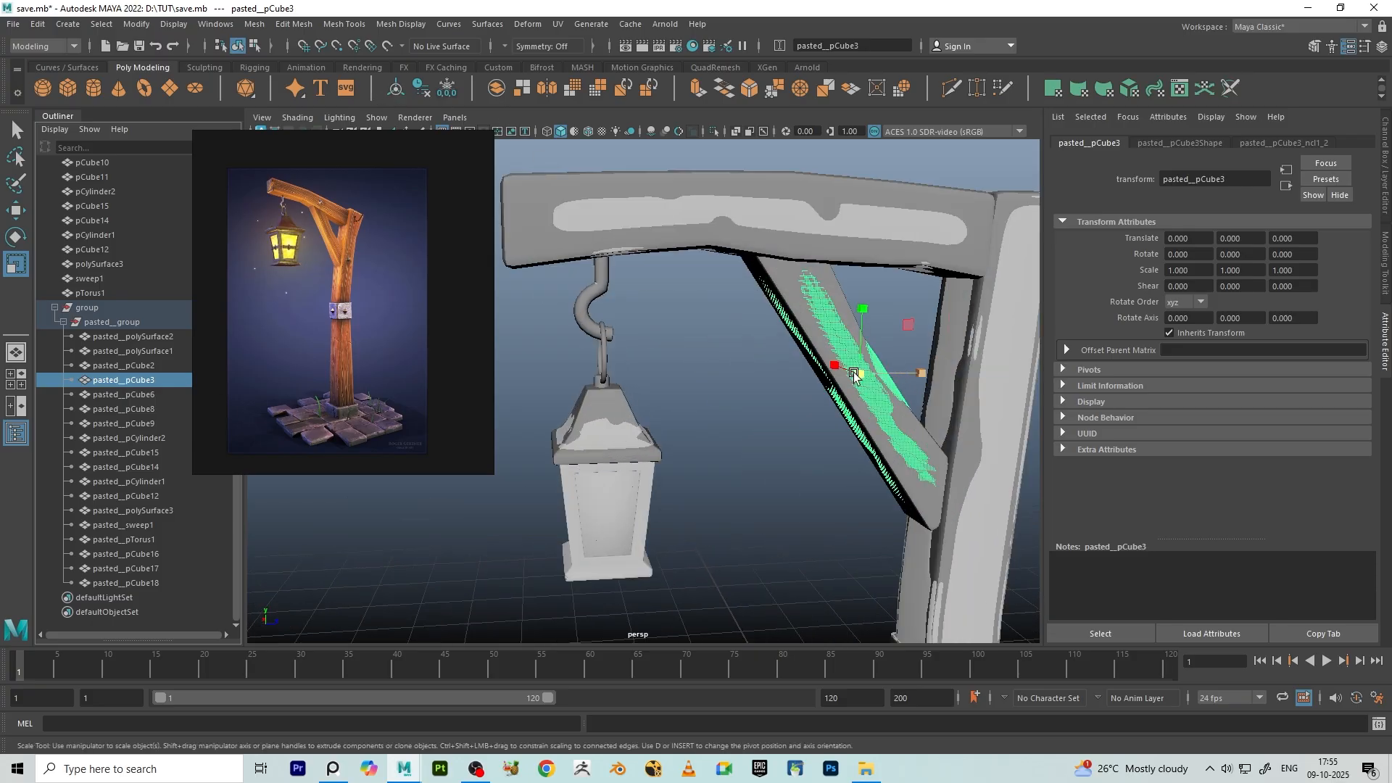
drag(861, 373, 864, 375)
click(756, 383)
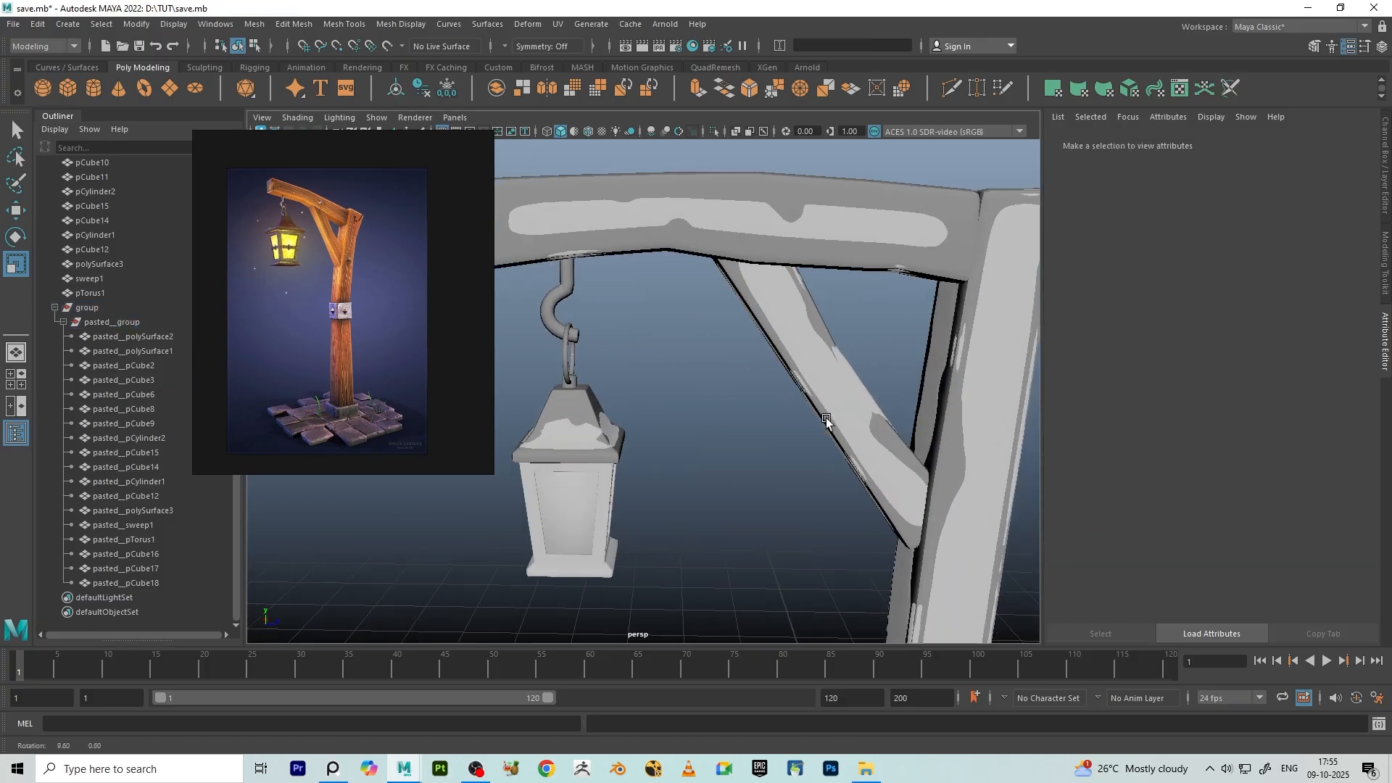
scroll(830, 420, down, 4)
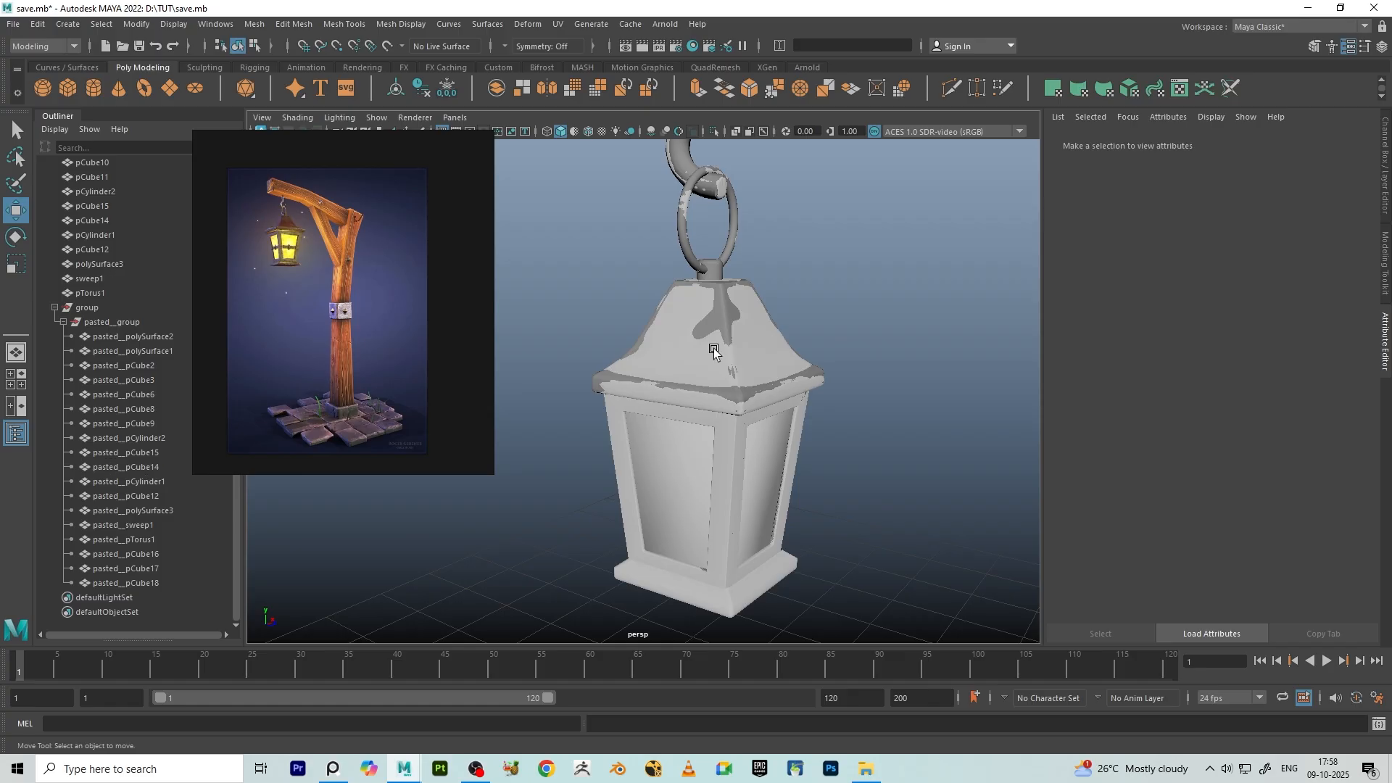
- Centre the pivot of the high-poly lantern glass pasted__polySurface3 and delete that glass from the pasted group
scroll(668, 460, down, 4)
scroll(716, 462, up, 4)
click(650, 457)
scroll(689, 458, down, 4)
alt+drag(702, 460, 698, 458)
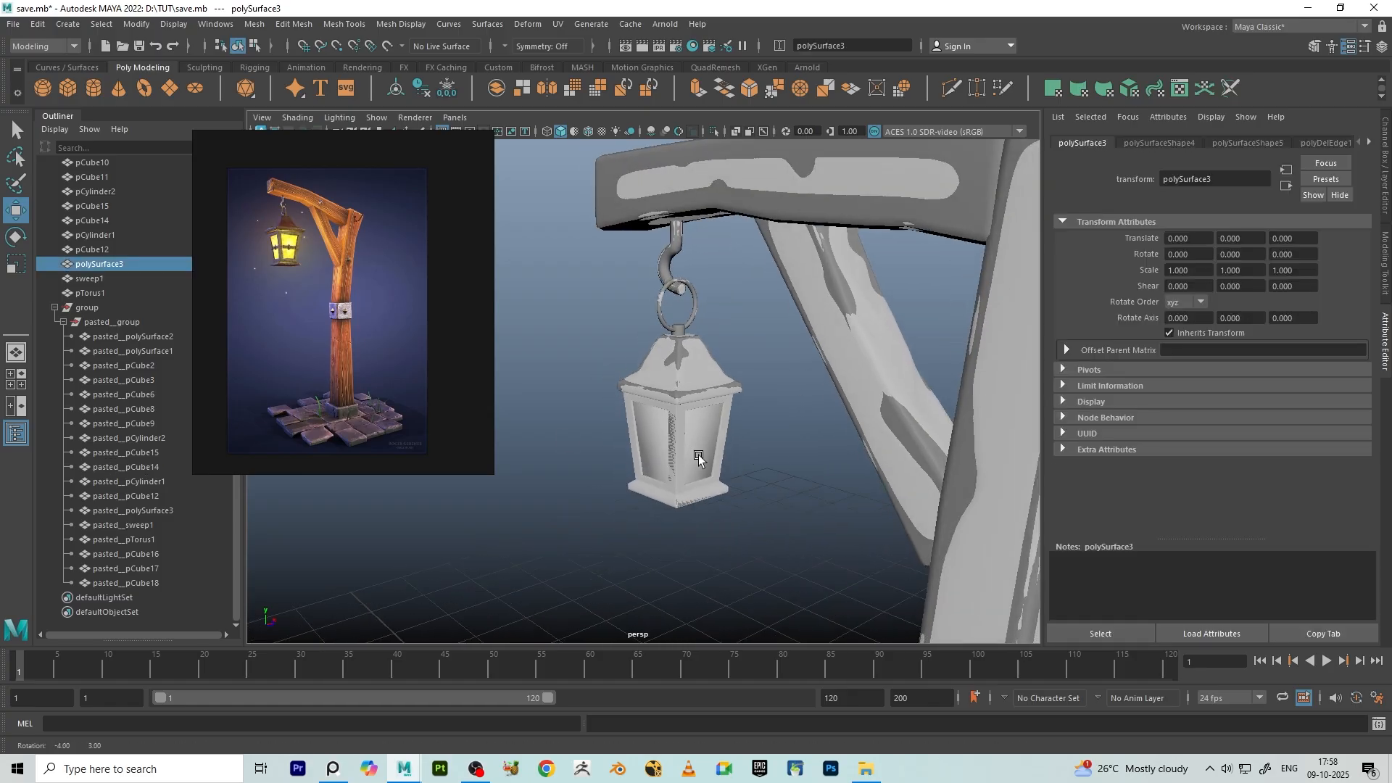
scroll(654, 446, up, 4)
click(666, 456)
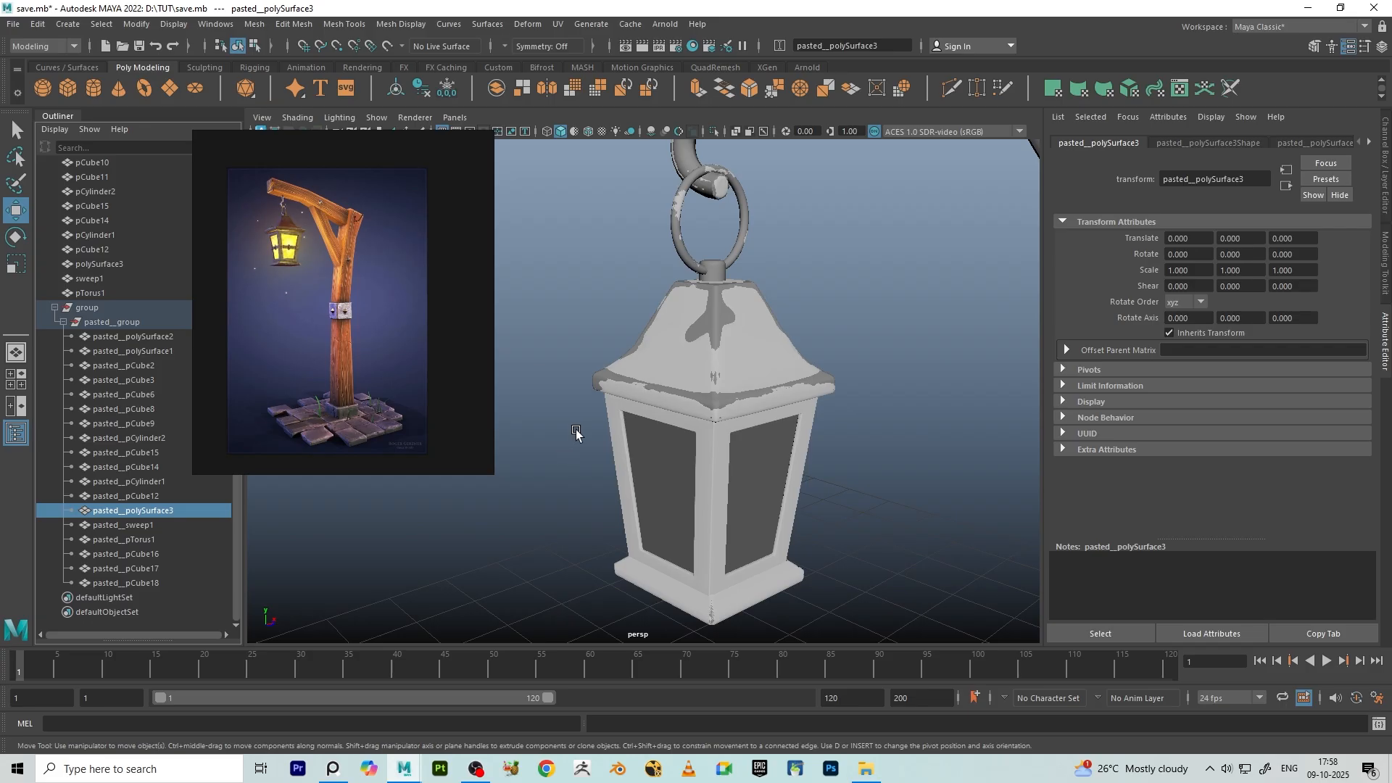
click(391, 90)
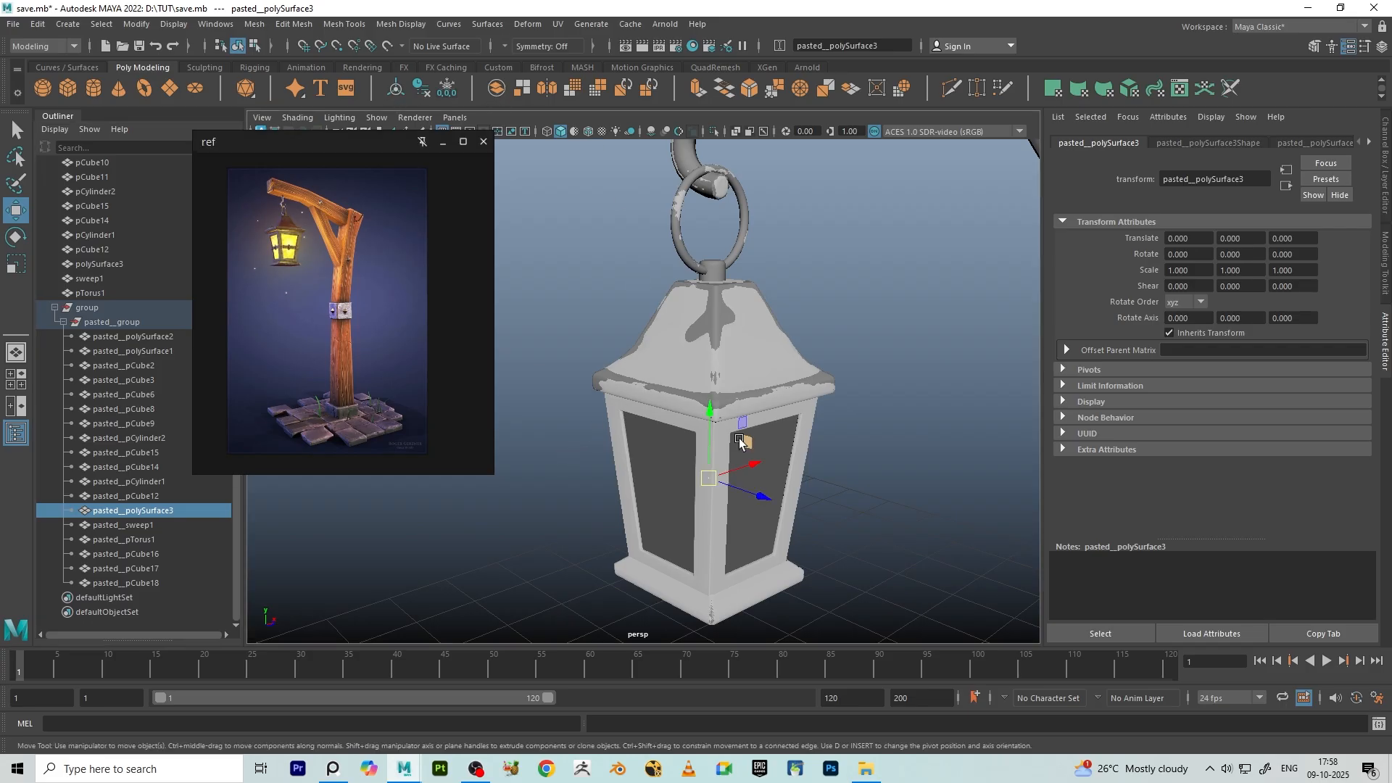
click(791, 433)
- Try moving the low-poly lantern glass polySurface3 out of the lantern along X, and undo the move
click(653, 473)
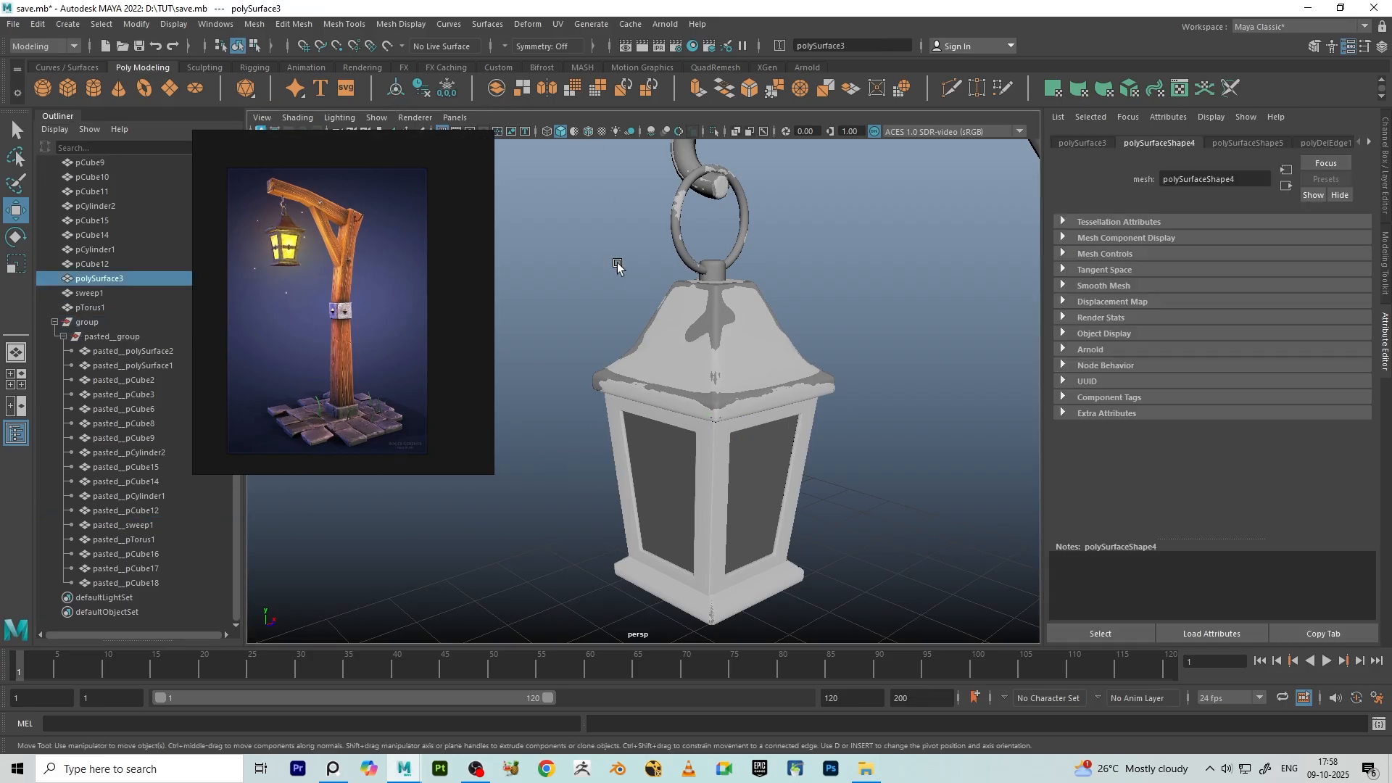
drag(753, 465, 485, 535)
key(ctrl+z)
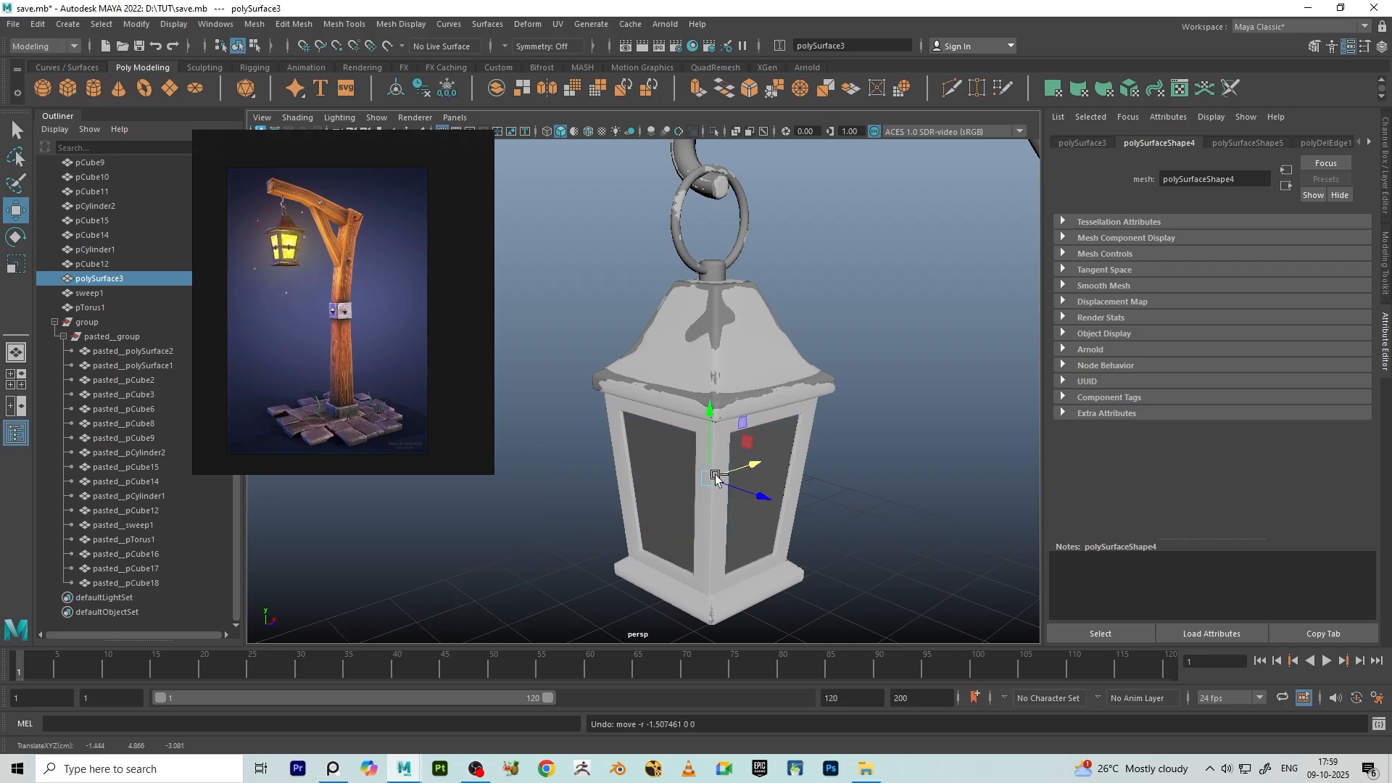
scroll(693, 445, down, 8)
alt+drag(816, 429, 631, 422)
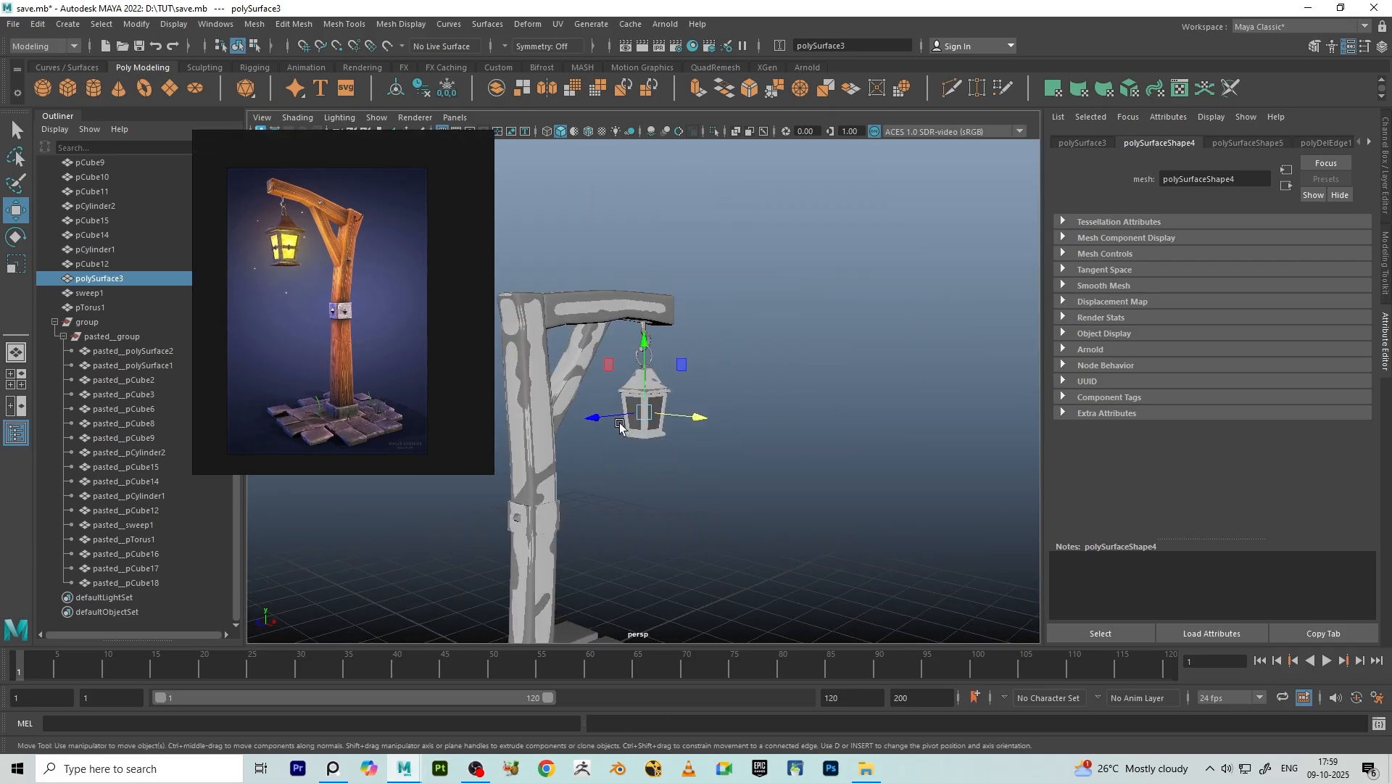
scroll(629, 420, up, 5)
click(754, 371)
alt+drag(754, 371, 638, 446)
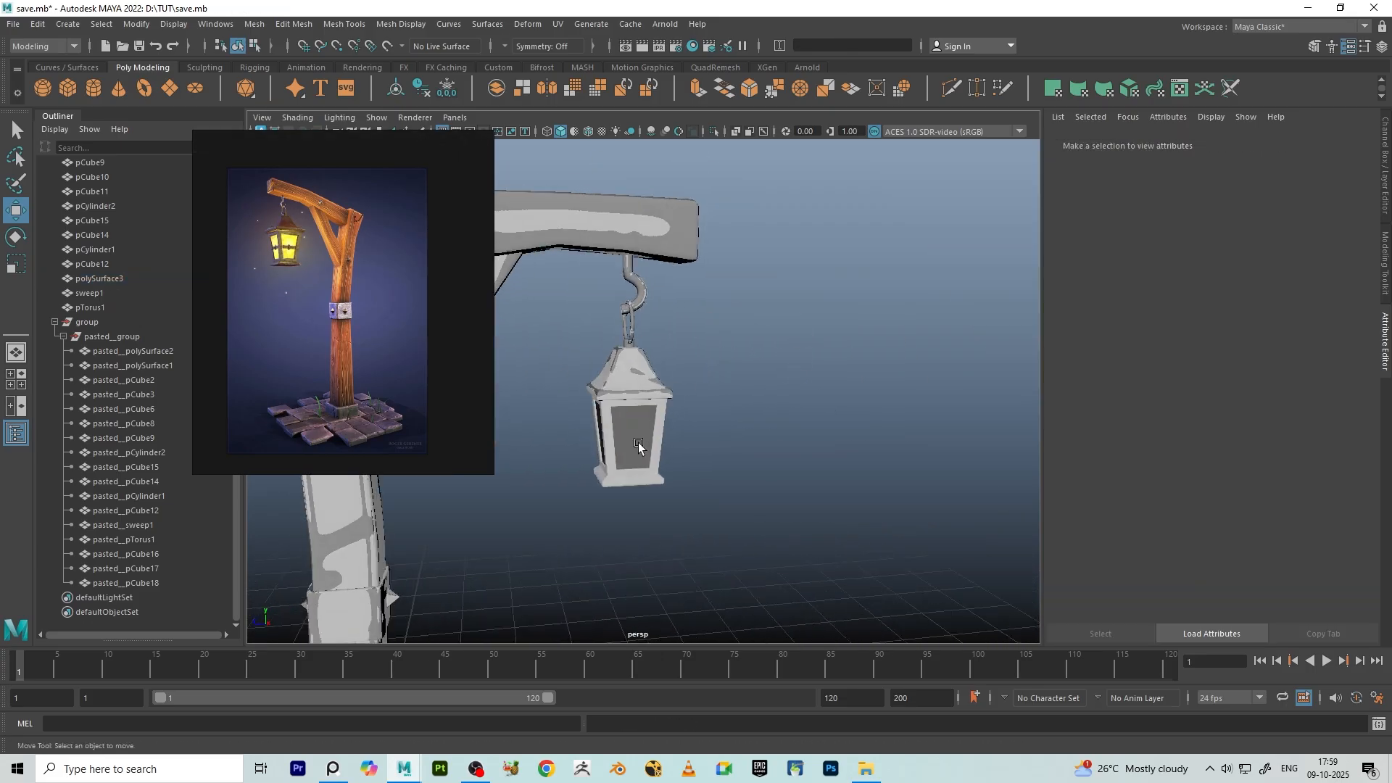
- Scale the high-poly post base block pasted__pCube8 uniformly by about 1.013 over the low-poly base
scroll(683, 324, down, 8)
alt+drag(725, 357, 754, 355)
scroll(754, 355, up, 5)
click(734, 516)
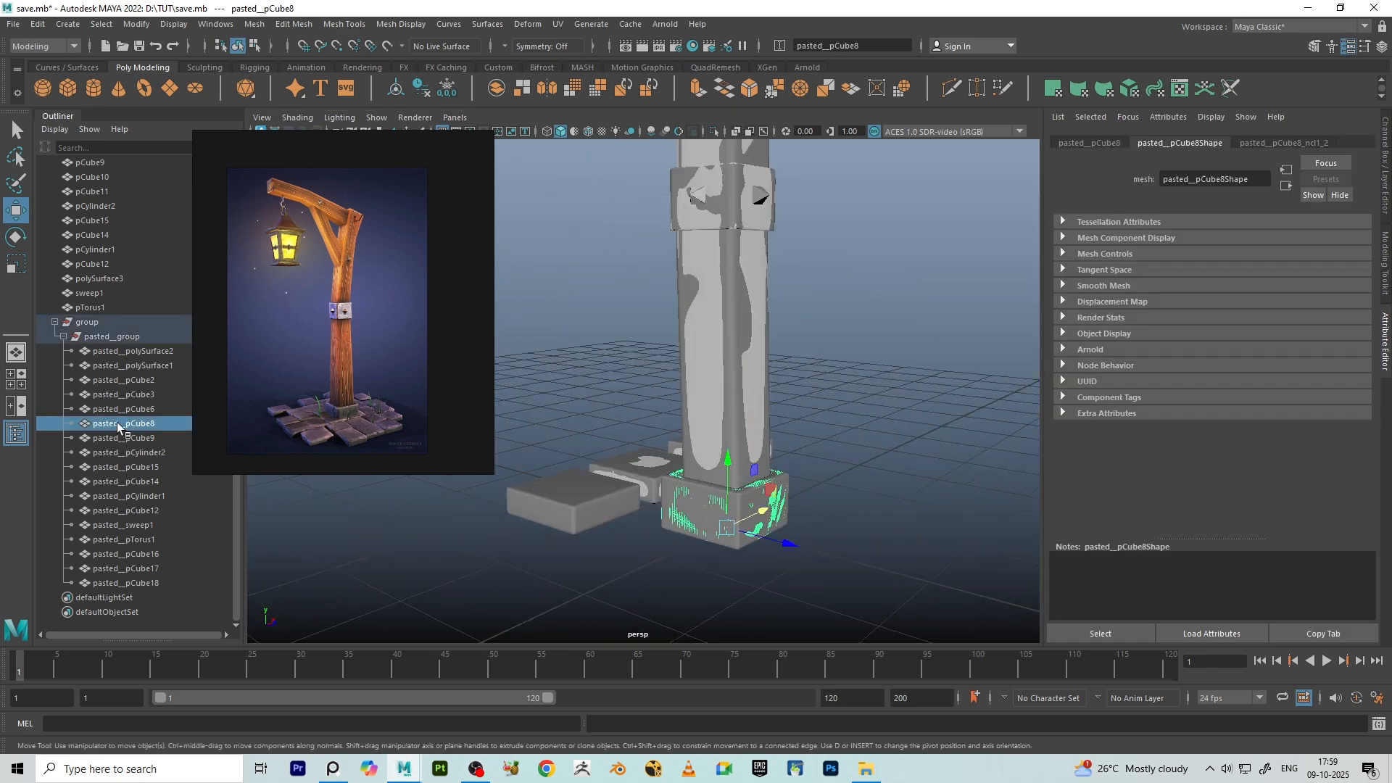
key(f)
key(r)
scroll(709, 472, down, 4)
alt+drag(709, 472, 754, 490)
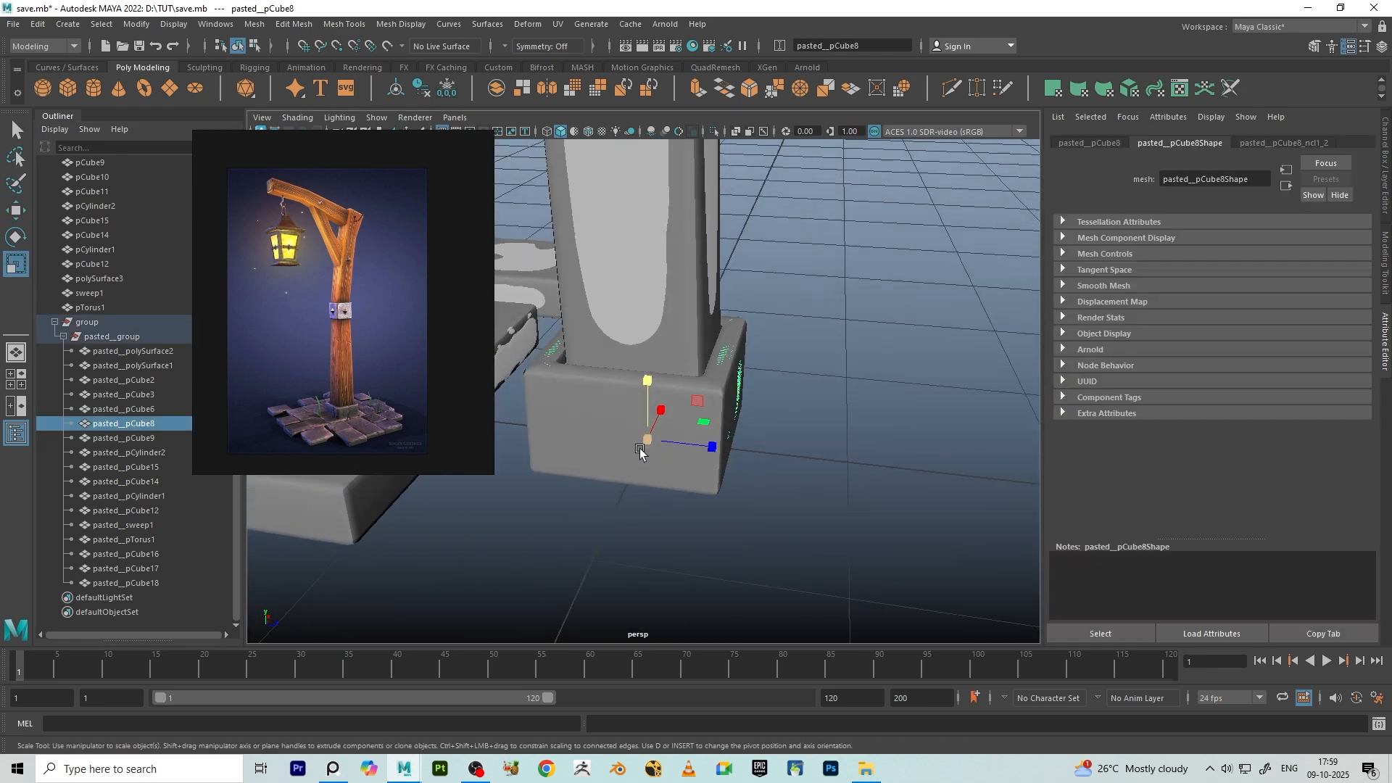
drag(643, 440, 652, 438)
alt+drag(789, 421, 730, 404)
alt+drag(828, 392, 665, 383)
drag(651, 462, 642, 455)
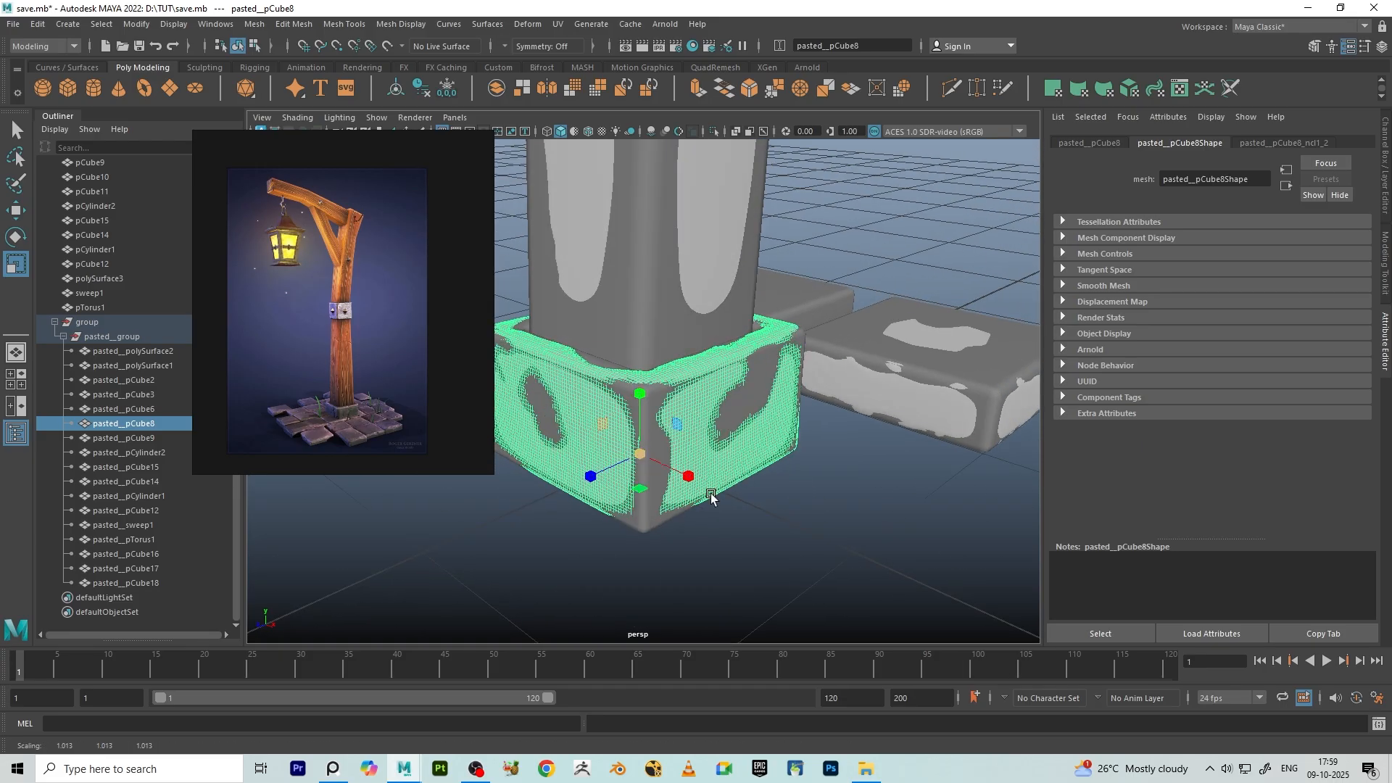
- Examine how the high-poly parts cover the low-poly model across the base, post, crossbeam and lantern
click(711, 497)
alt+drag(711, 497, 656, 304)
scroll(656, 305, down, 3)
alt+middle_drag(656, 305, 733, 420)
scroll(733, 420, up, 3)
alt+drag(733, 421, 791, 446)
scroll(746, 422, up, 3)
scroll(802, 389, down, 3)
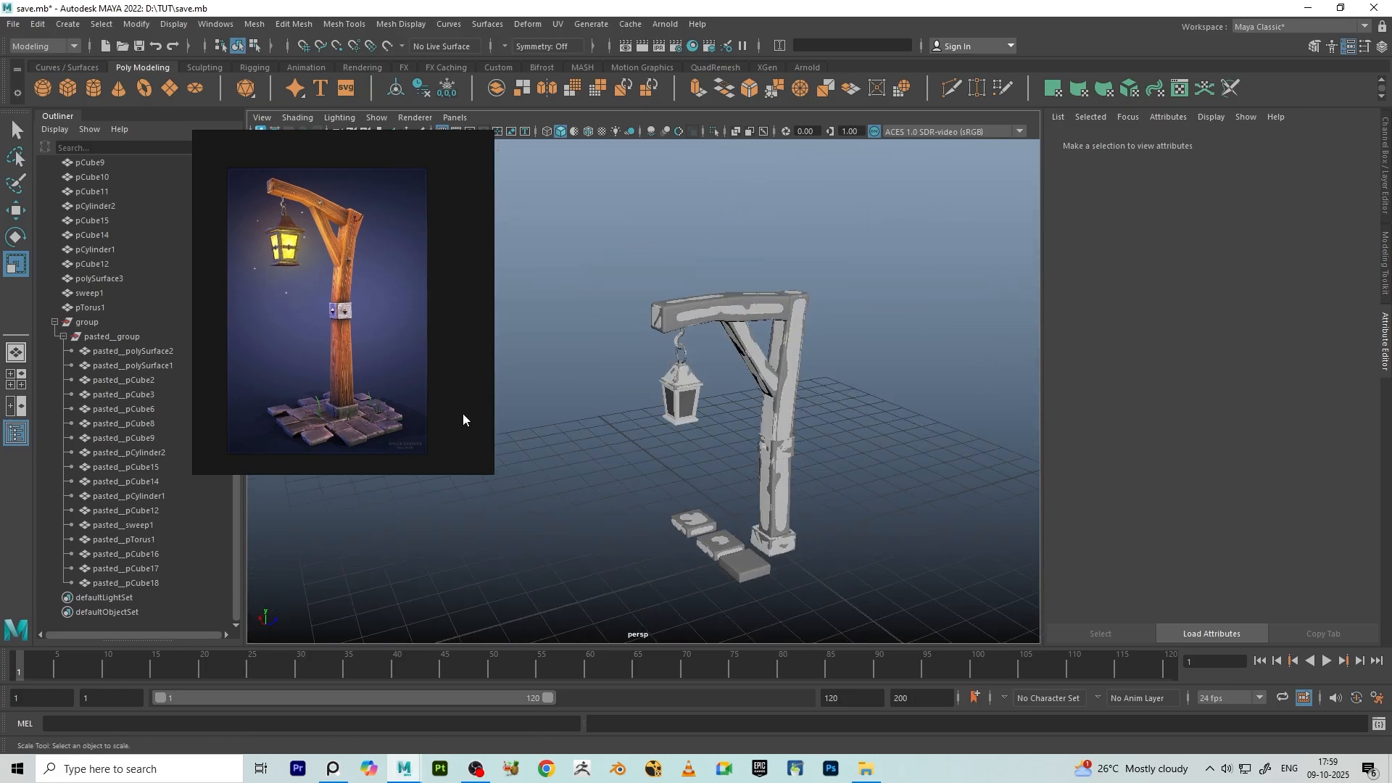
- Select all pasted high-poly parts, from pasted__polySurface2 through pasted__pCube18
click(116, 353)
shift+click(116, 582)
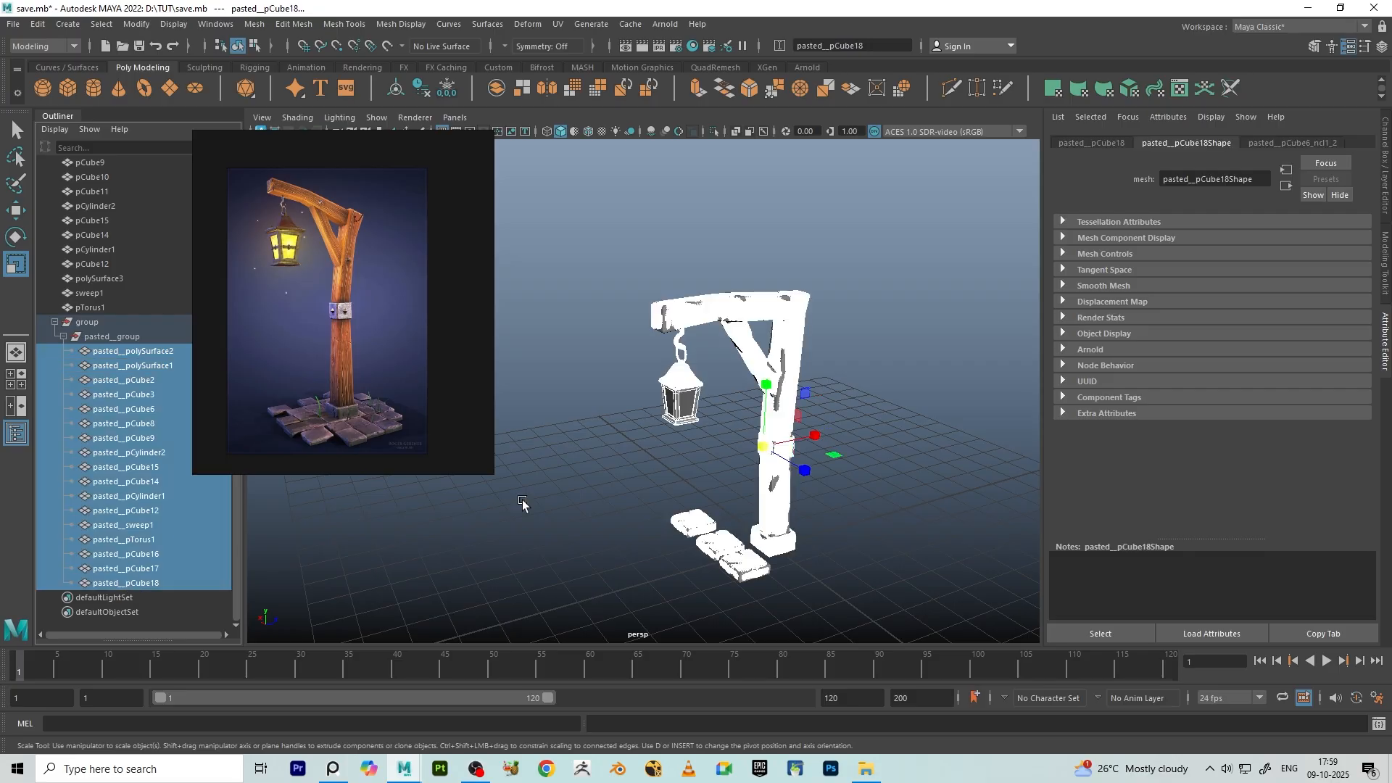
alt+drag(522, 499, 820, 549)
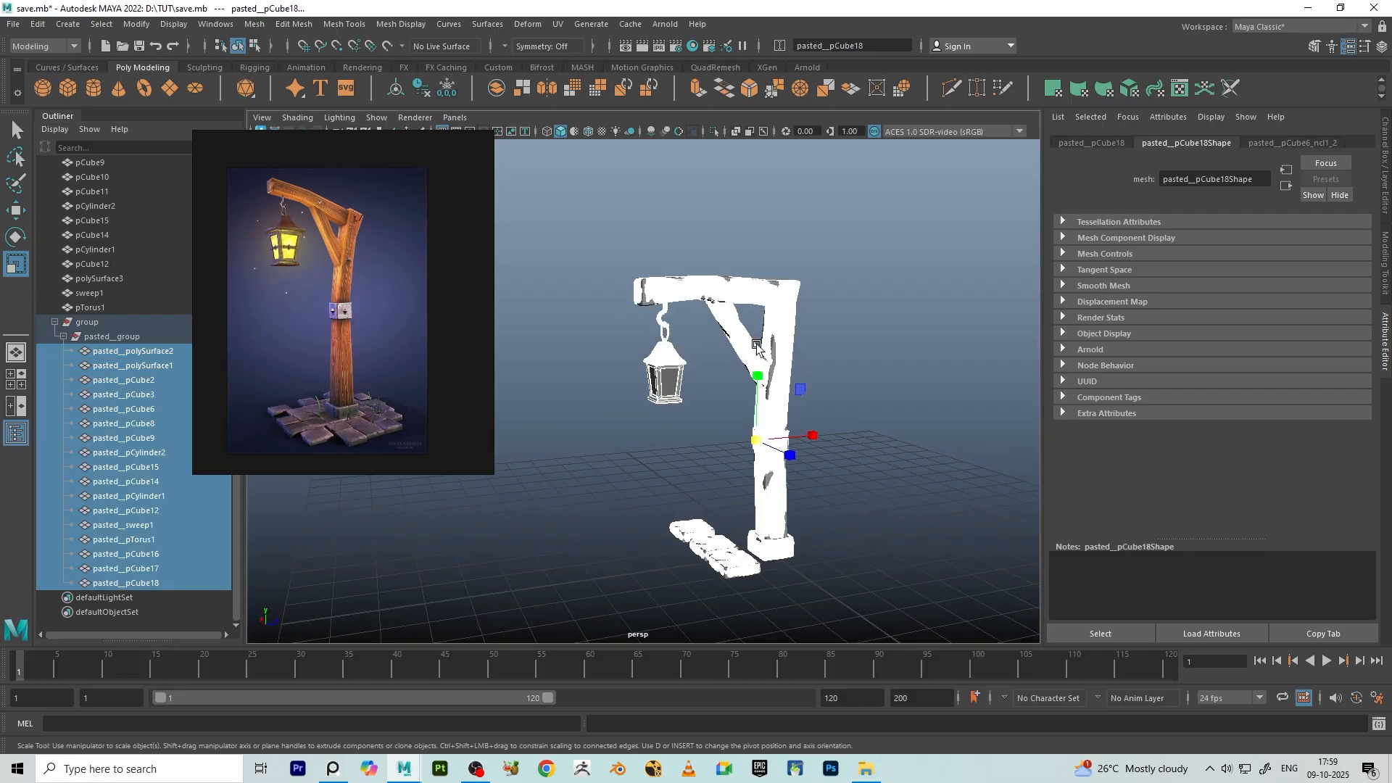
scroll(705, 370, up, 4)
scroll(709, 361, down, 6)
- Try moving the selected high-poly parts away from the low-poly model, and undo the move
key(w)
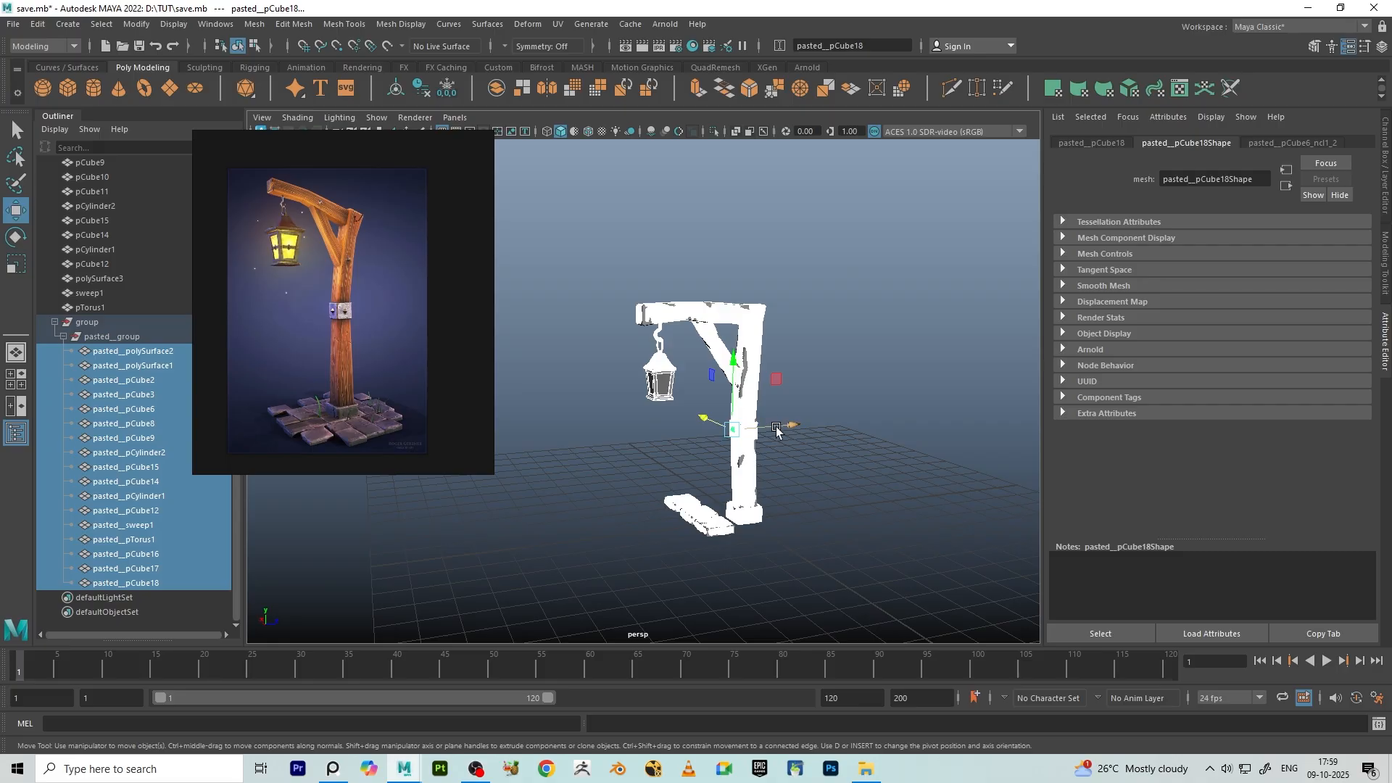
drag(777, 430, 604, 433)
scroll(692, 411, up, 2)
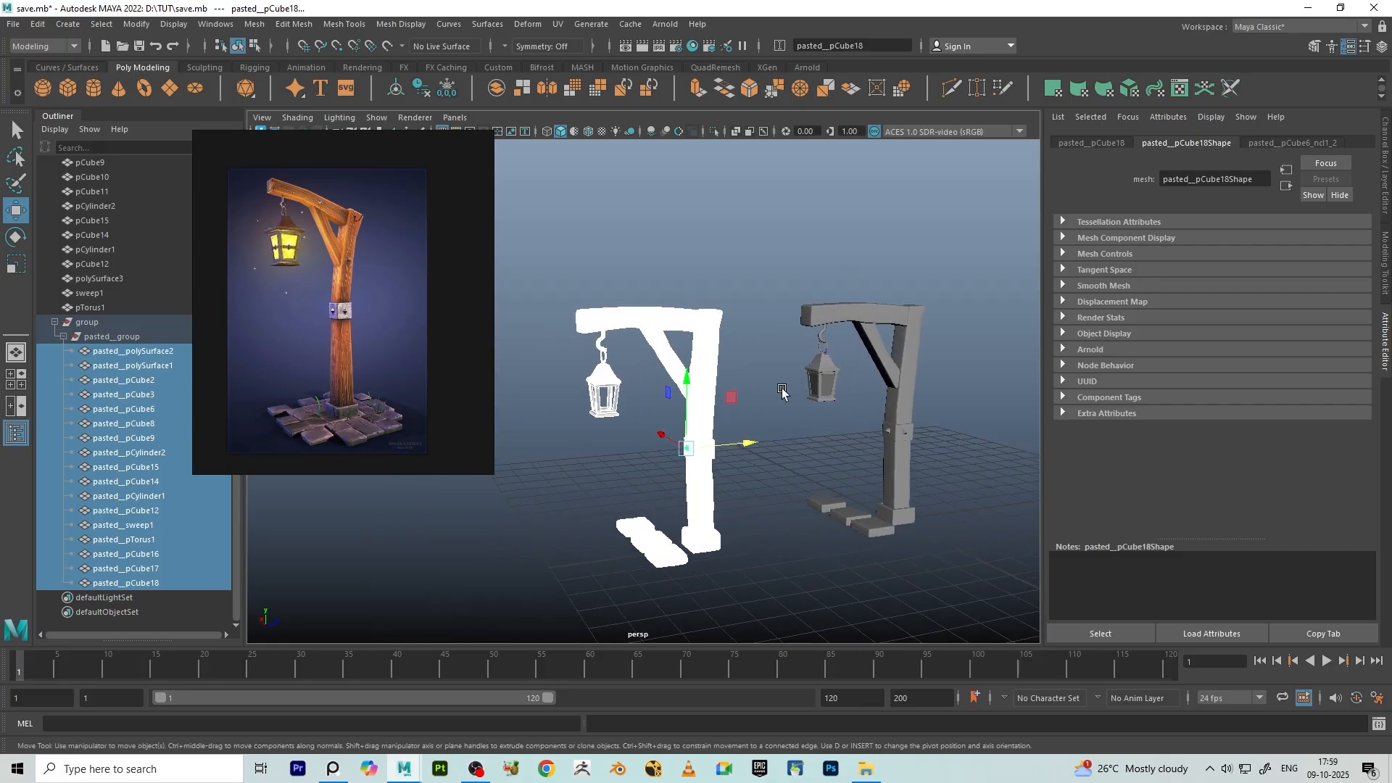
key(ctrl+z)
- Add the low-poly lantern glass polySurface3 to the selected high-poly parts
scroll(747, 388, up, 5)
scroll(754, 380, up, 2)
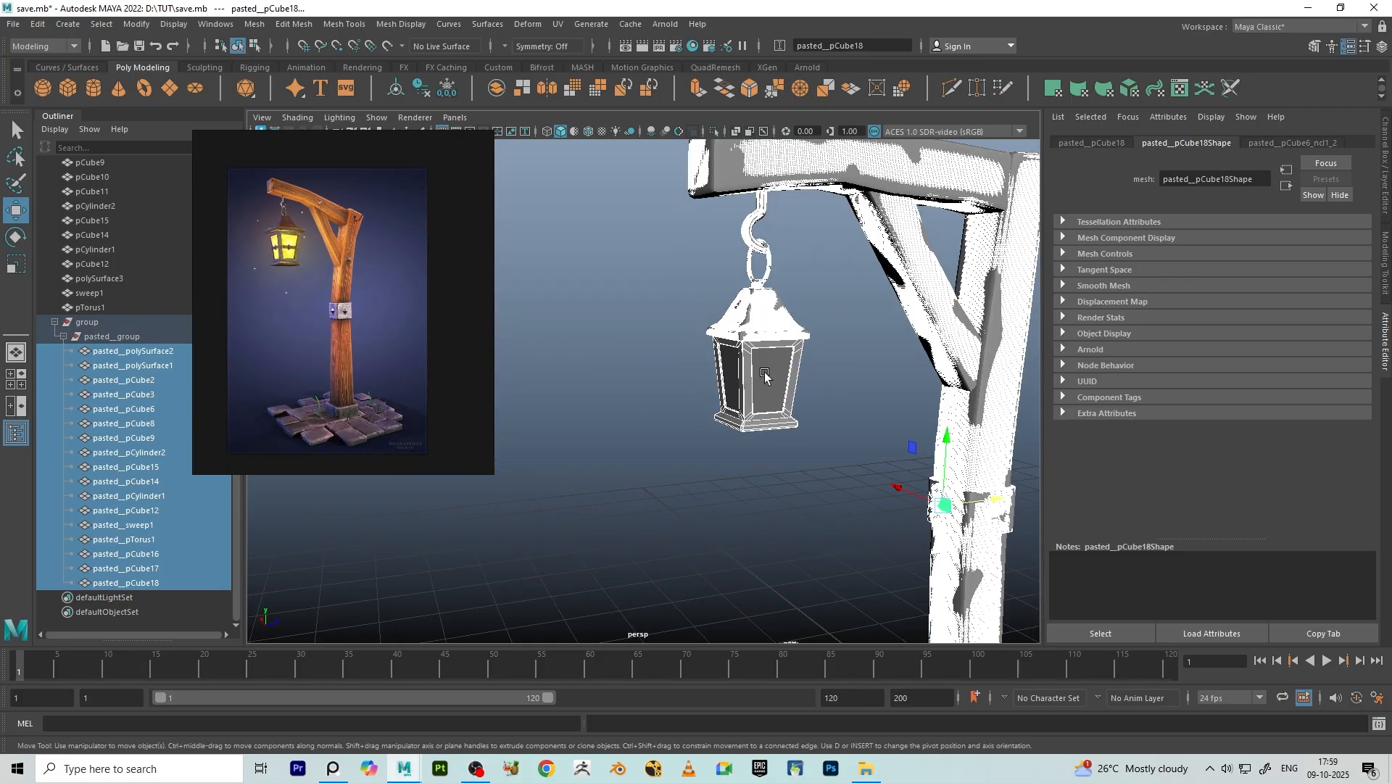
click(765, 373)
- Try moving the high-poly parts together with the lantern glass aside along Z, and undo the move
scroll(776, 401, down, 5)
drag(732, 384, 513, 388)
alt+drag(758, 436, 793, 428)
alt+middle_drag(792, 428, 925, 403)
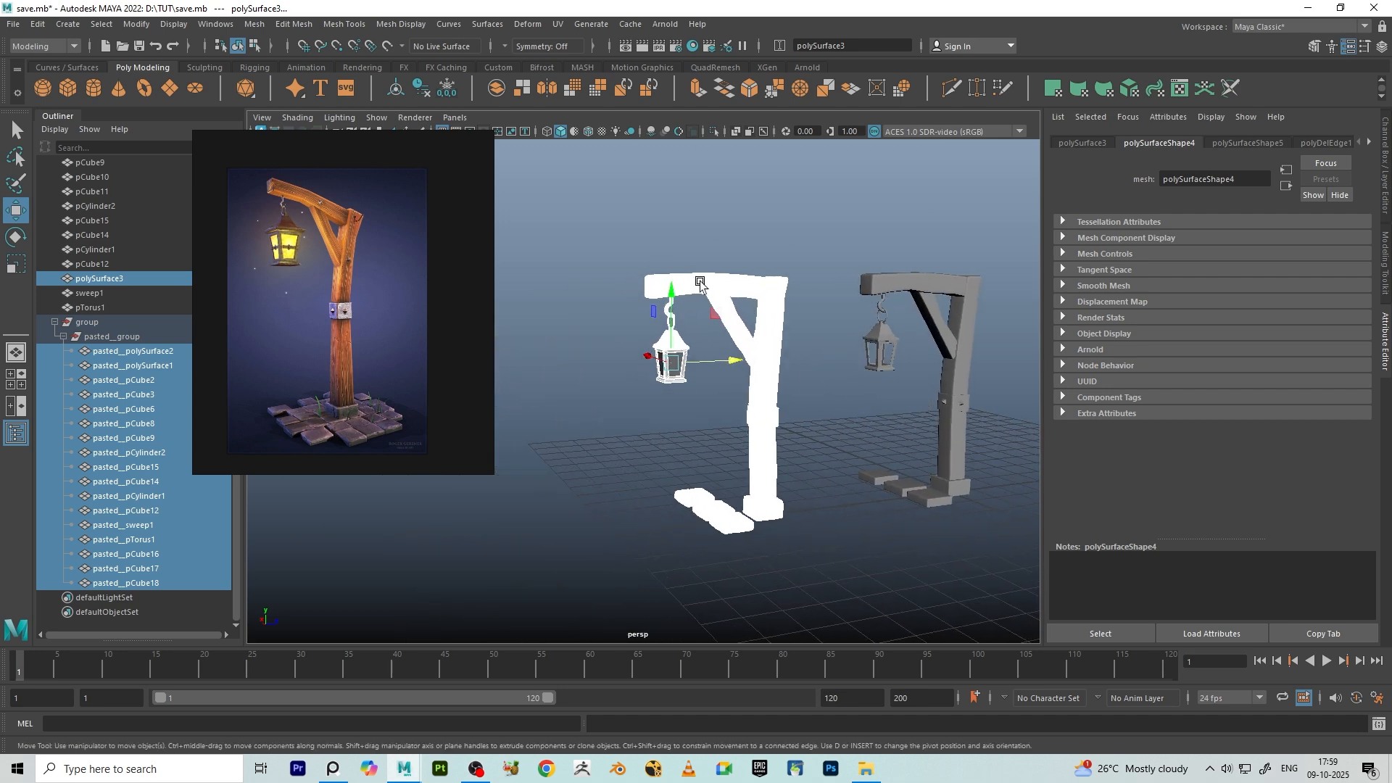
alt+drag(700, 282, 687, 443)
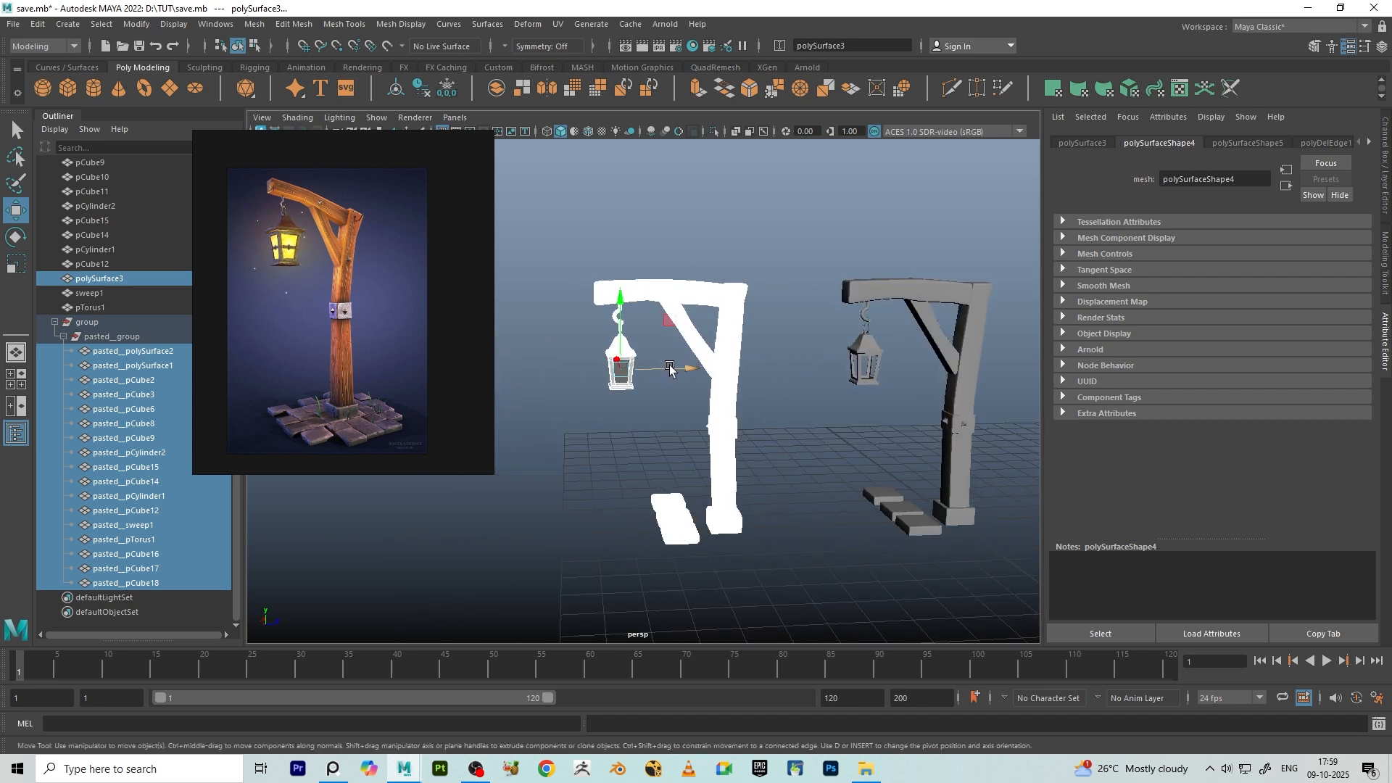
key(ctrl+z)
- Export the selected high-poly parts and lantern glass to the Desktop as an FBX file named high
click(13, 24)
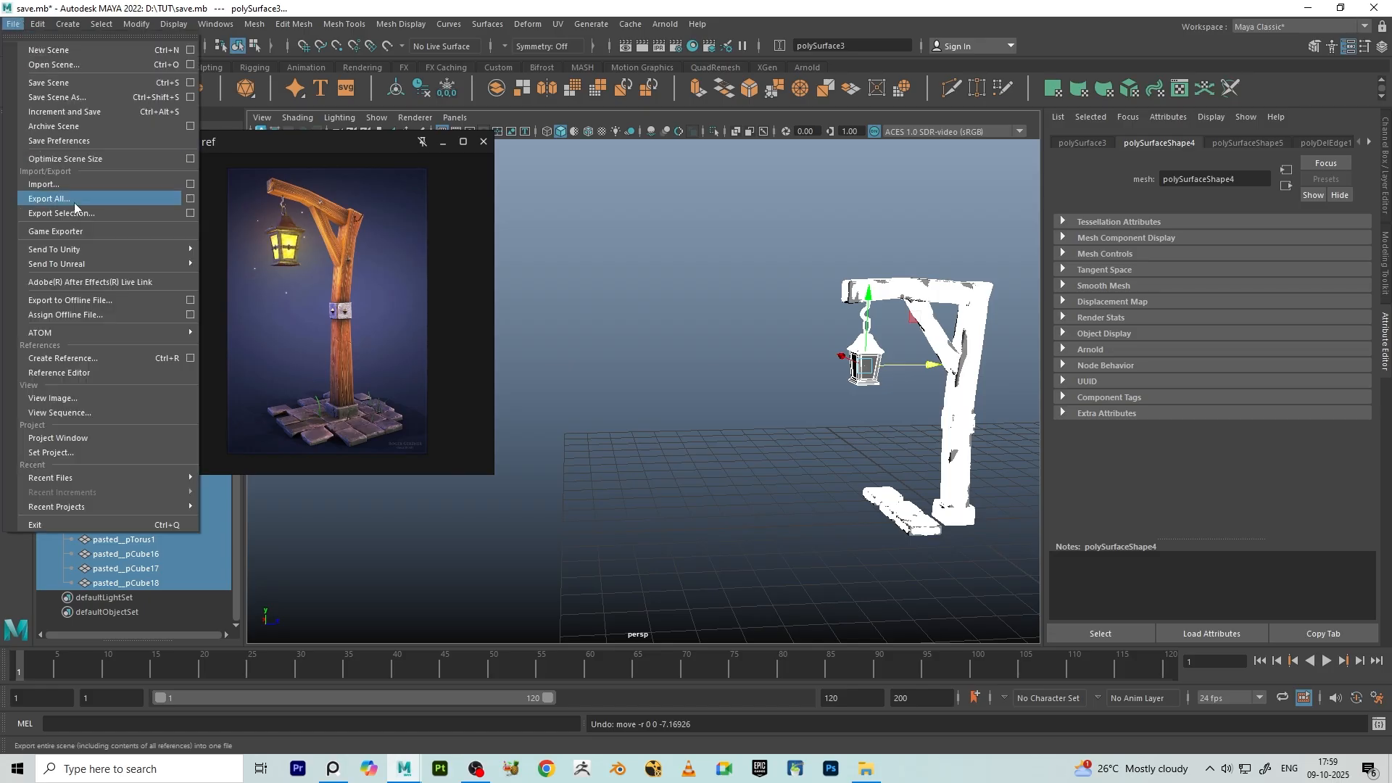
click(58, 207)
click(346, 172)
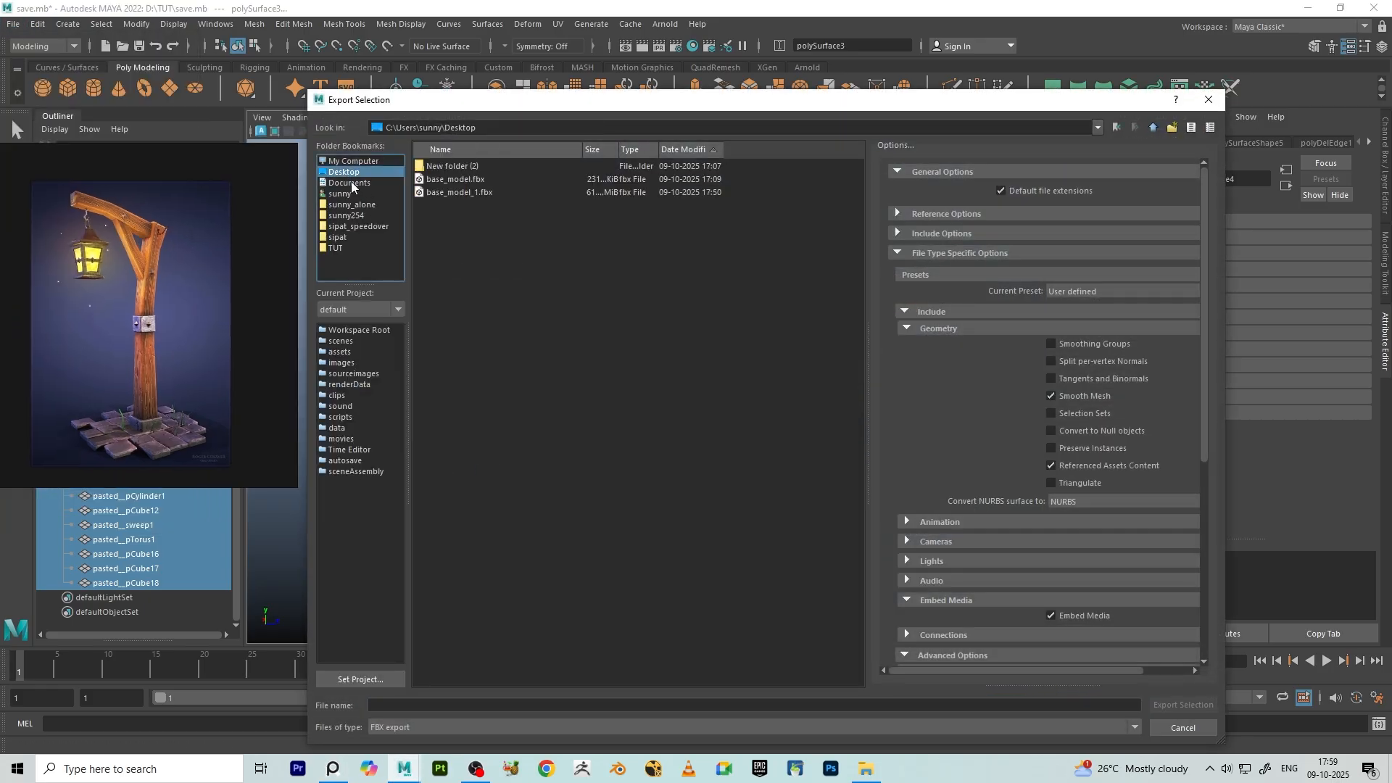
click(419, 706)
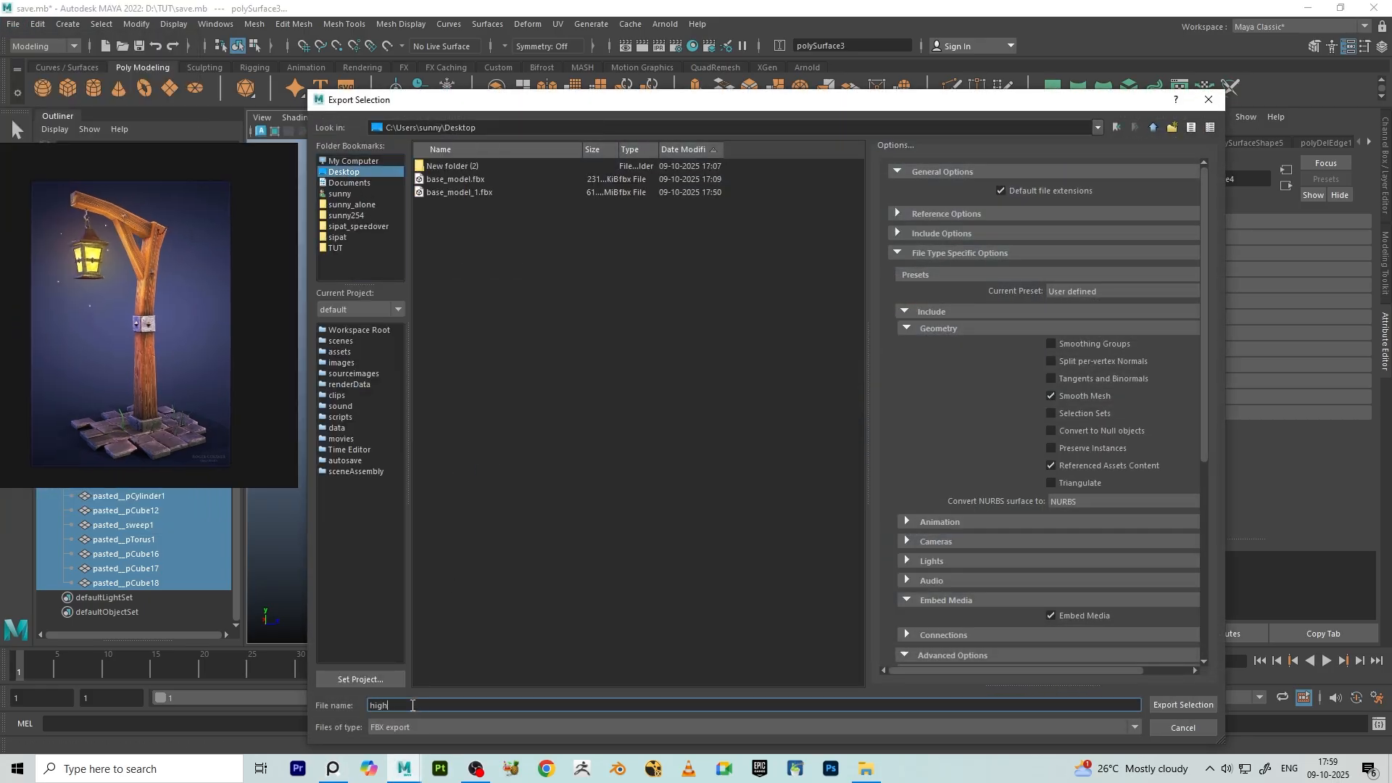
click(1173, 704)
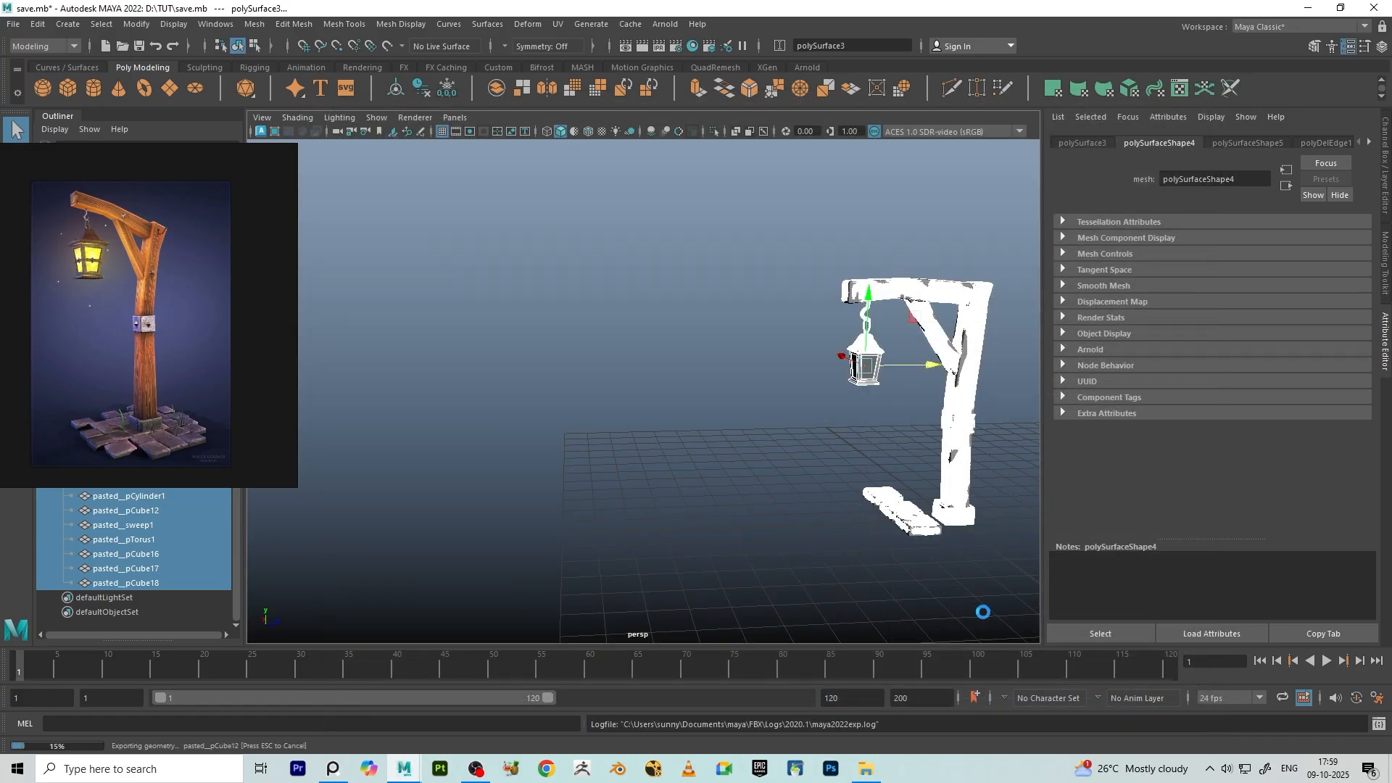
- Move the reference image clear of the Outliner, then collapse and hide the high-poly group
drag(78, 300, 347, 331)
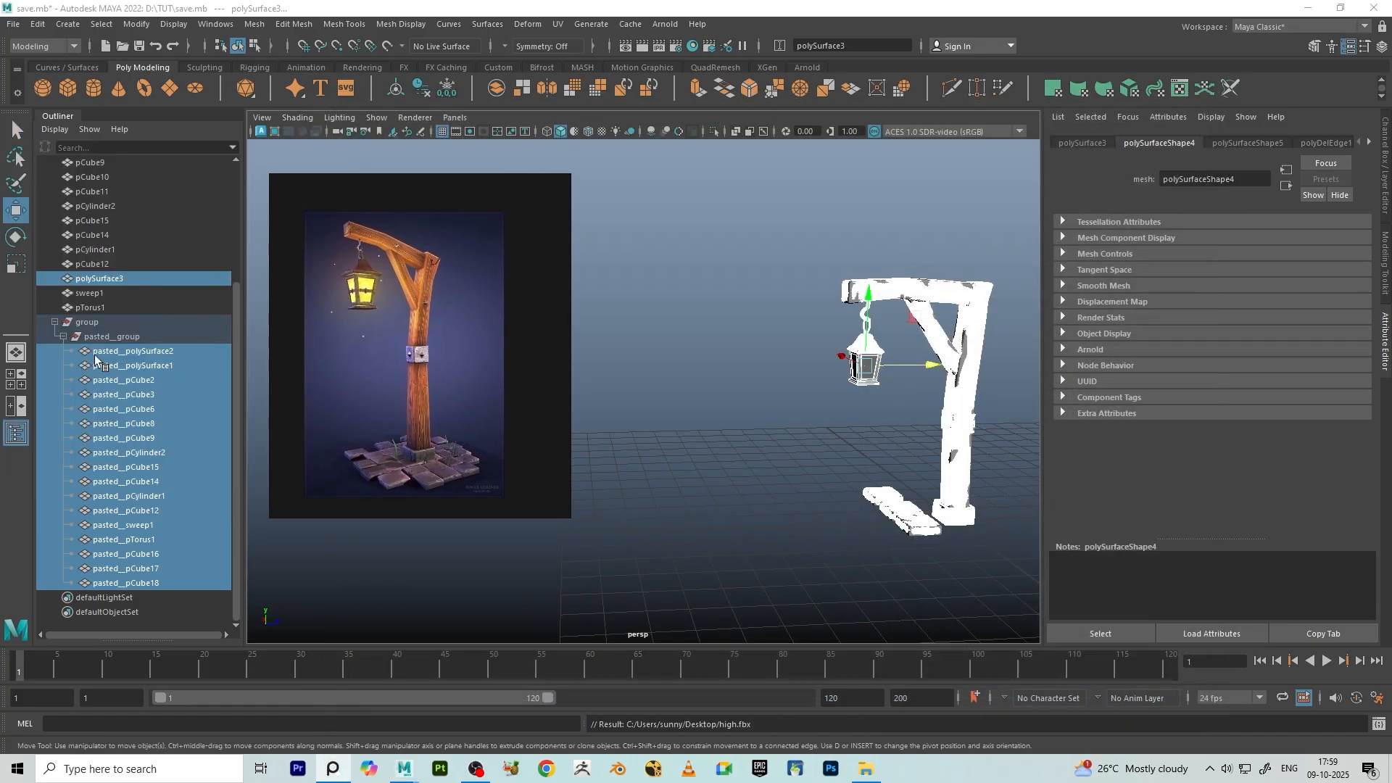
click(52, 322)
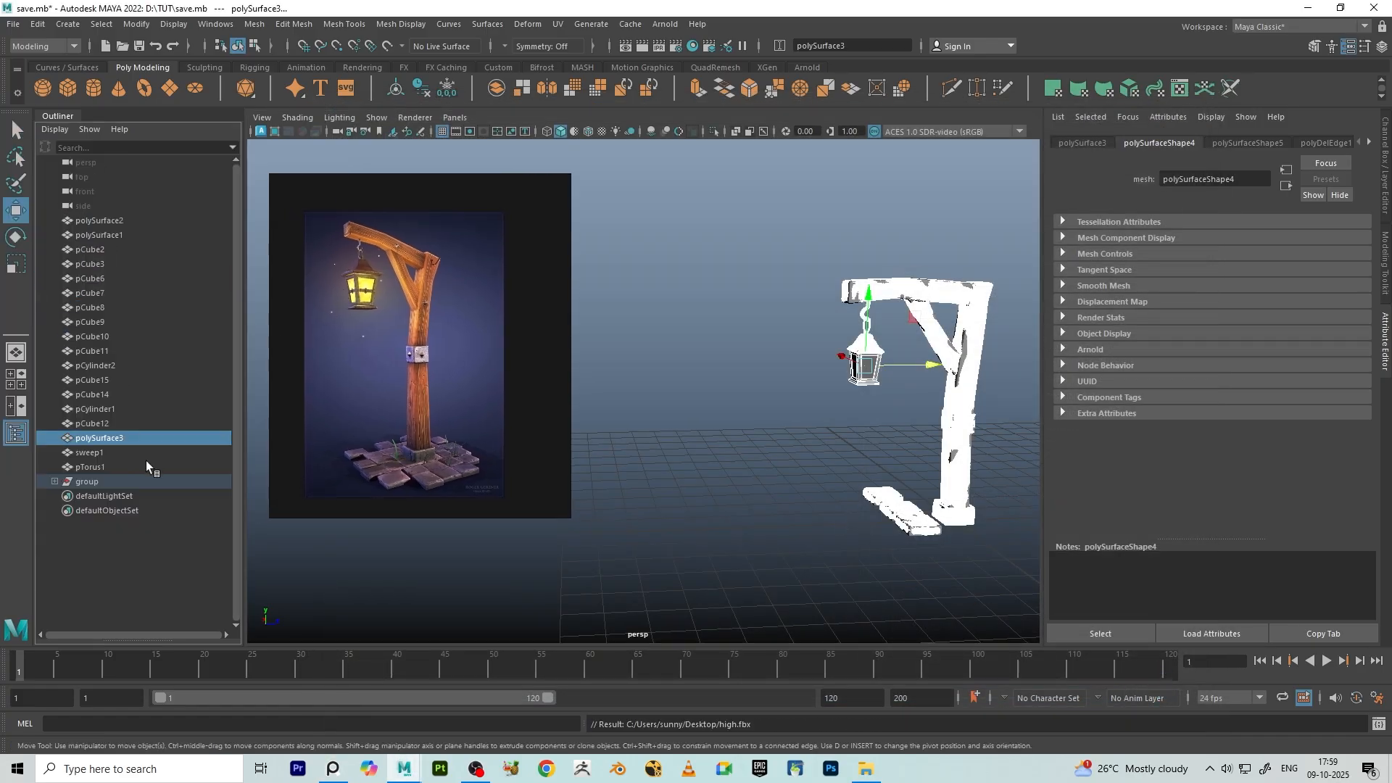
click(87, 482)
key(ctrl+h)
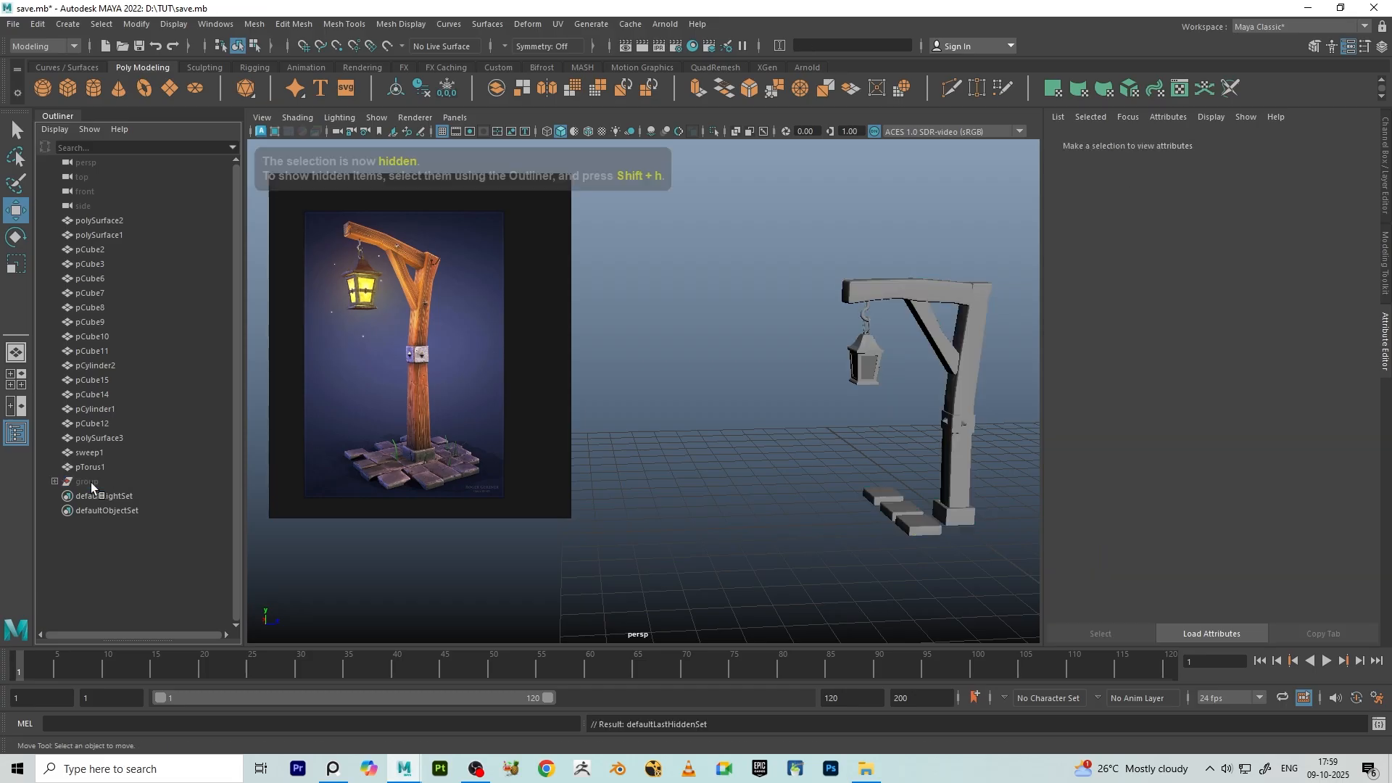
- Try moving the low-poly lantern glass polySurface3 about -1.371 along Z out of its frame, and undo the move
alt+middle_drag(847, 373, 746, 383)
scroll(754, 378, up, 5)
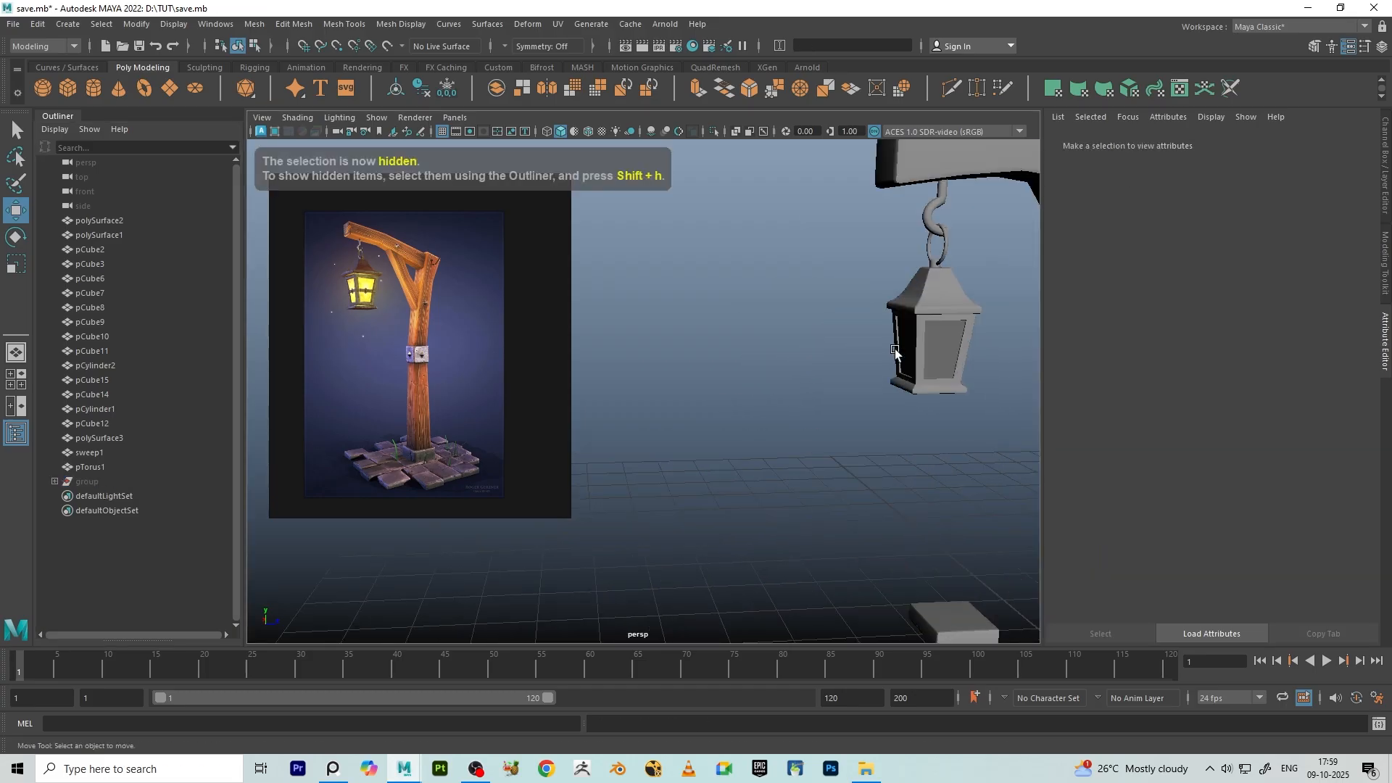
click(939, 349)
alt+middle_drag(998, 347, 890, 365)
drag(890, 368, 782, 369)
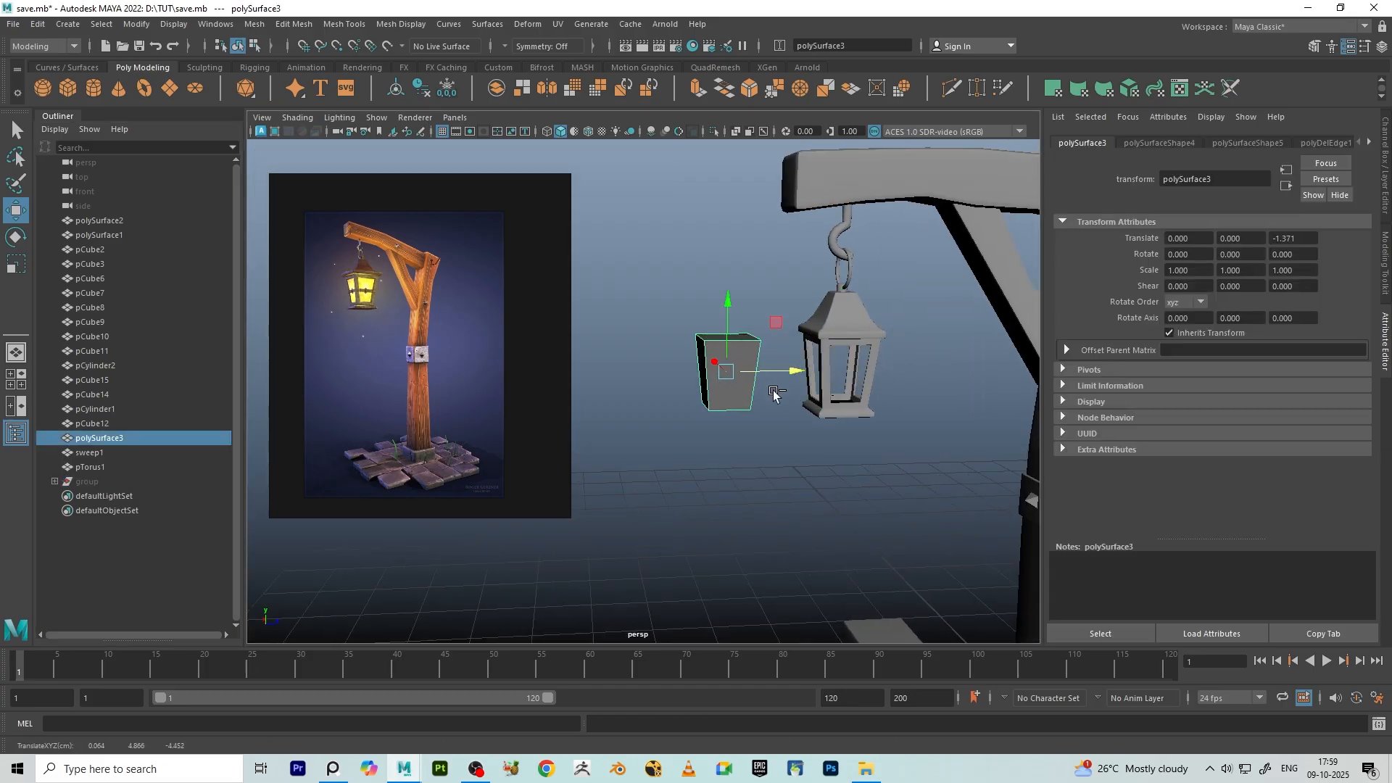
key(ctrl+z)
scroll(779, 414, down, 5)
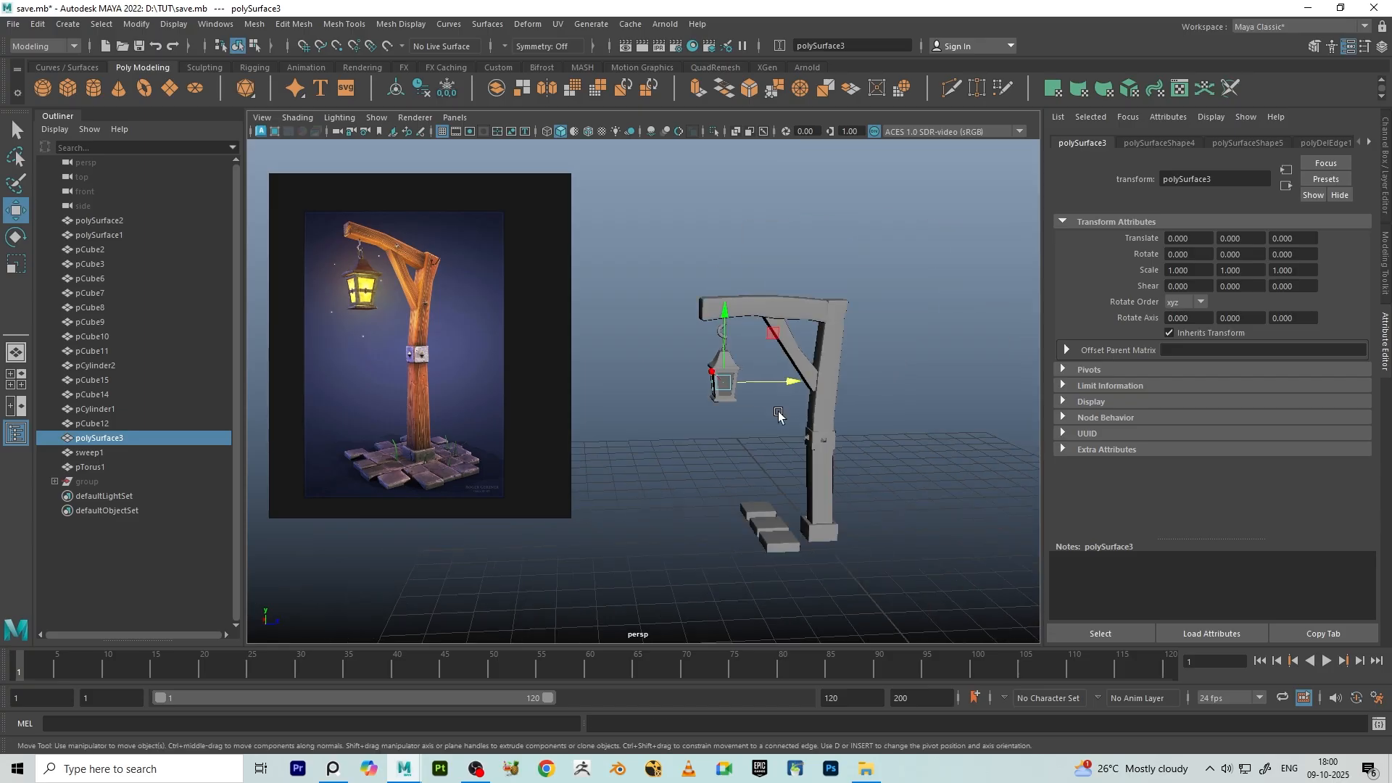
- Repeat the trial move of the glass polySurface3 out of the lantern frame, undo it and clear the selection
click(676, 357)
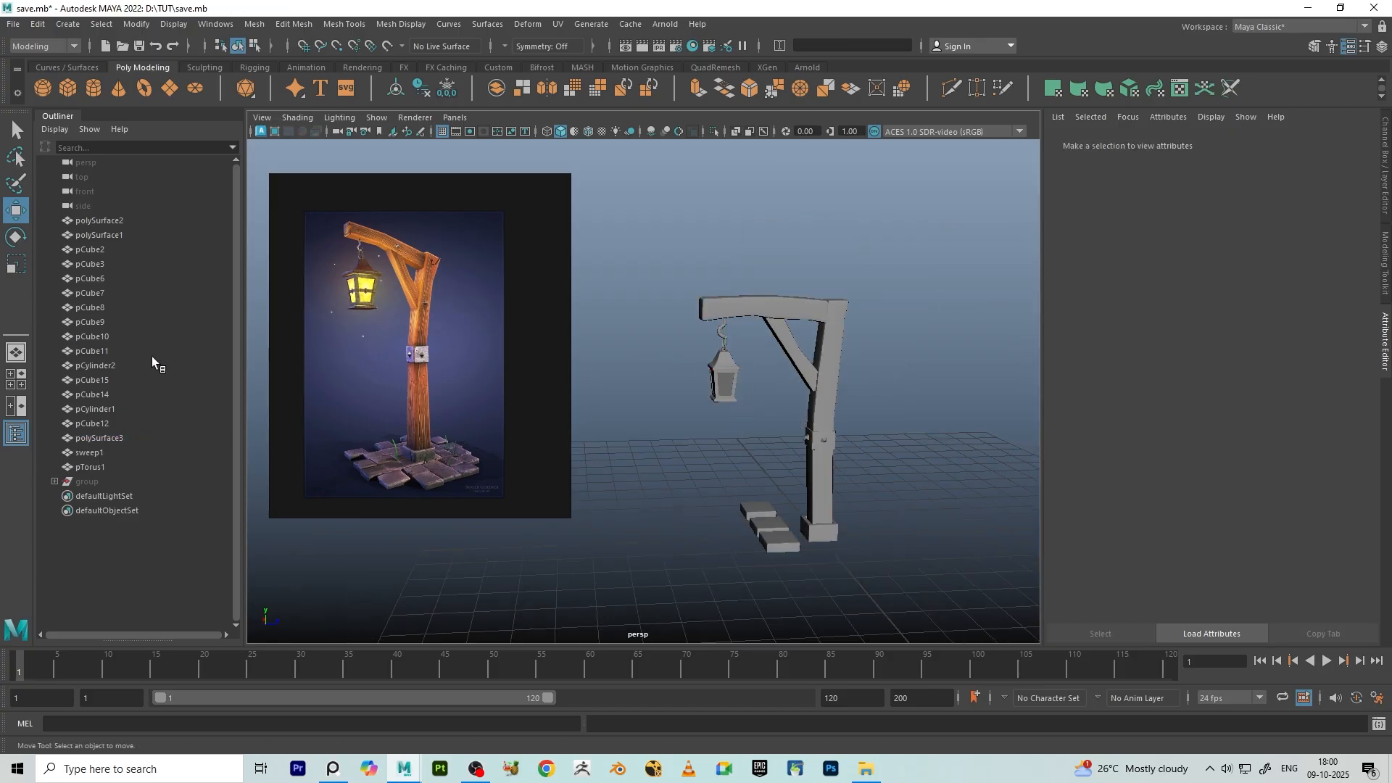
scroll(796, 367, up, 5)
click(795, 368)
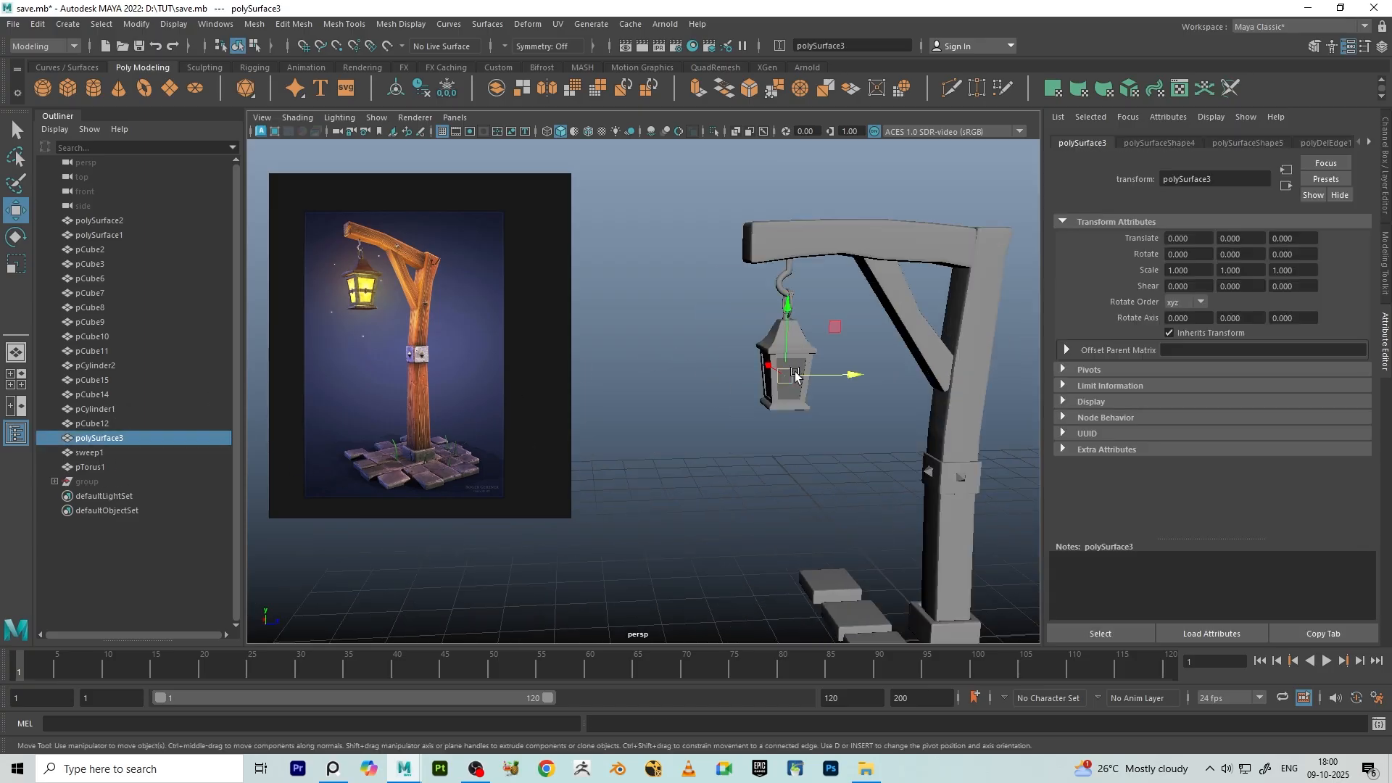
drag(814, 377, 711, 382)
key(ctrl+z)
click(718, 448)
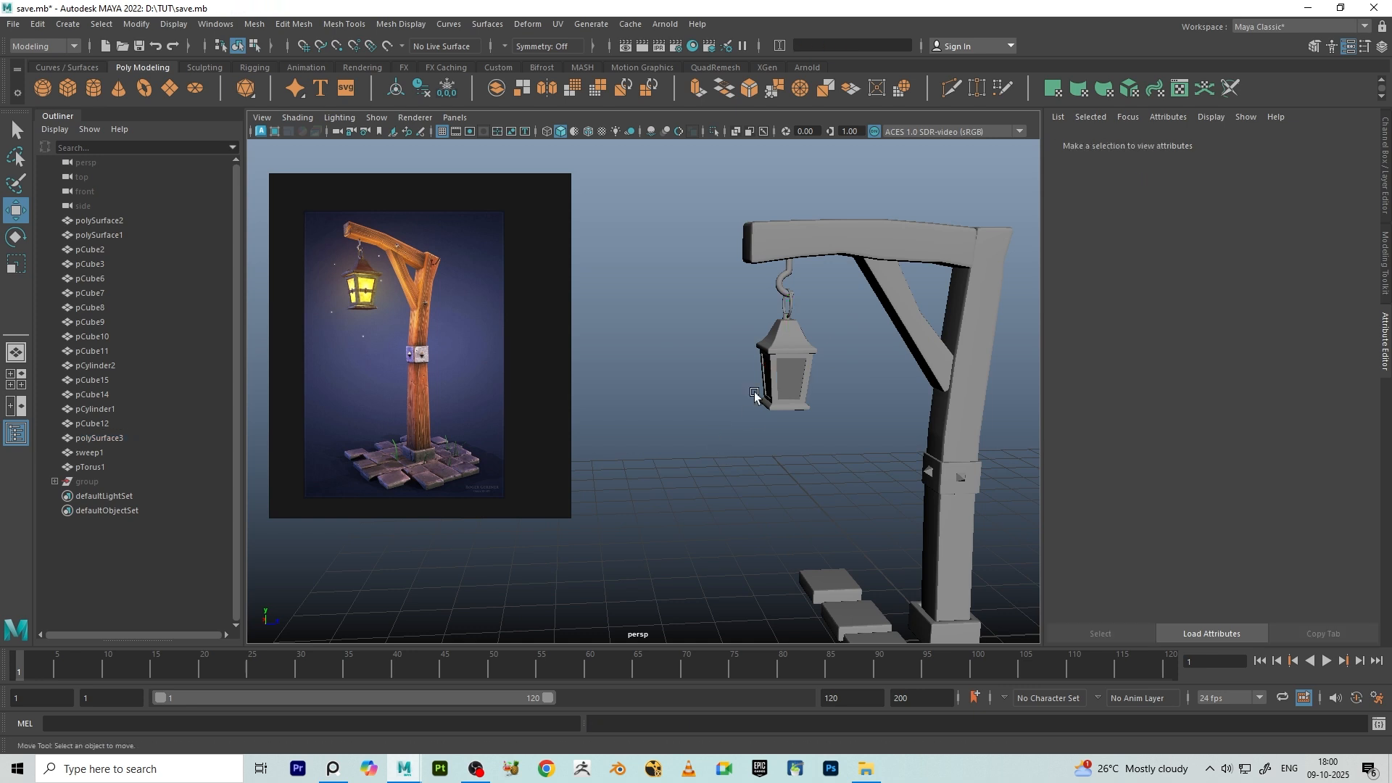
- Select the whole low-poly model, then check the lantern glass polySurface3 alone with a trial move along Z
scroll(758, 398, down, 5)
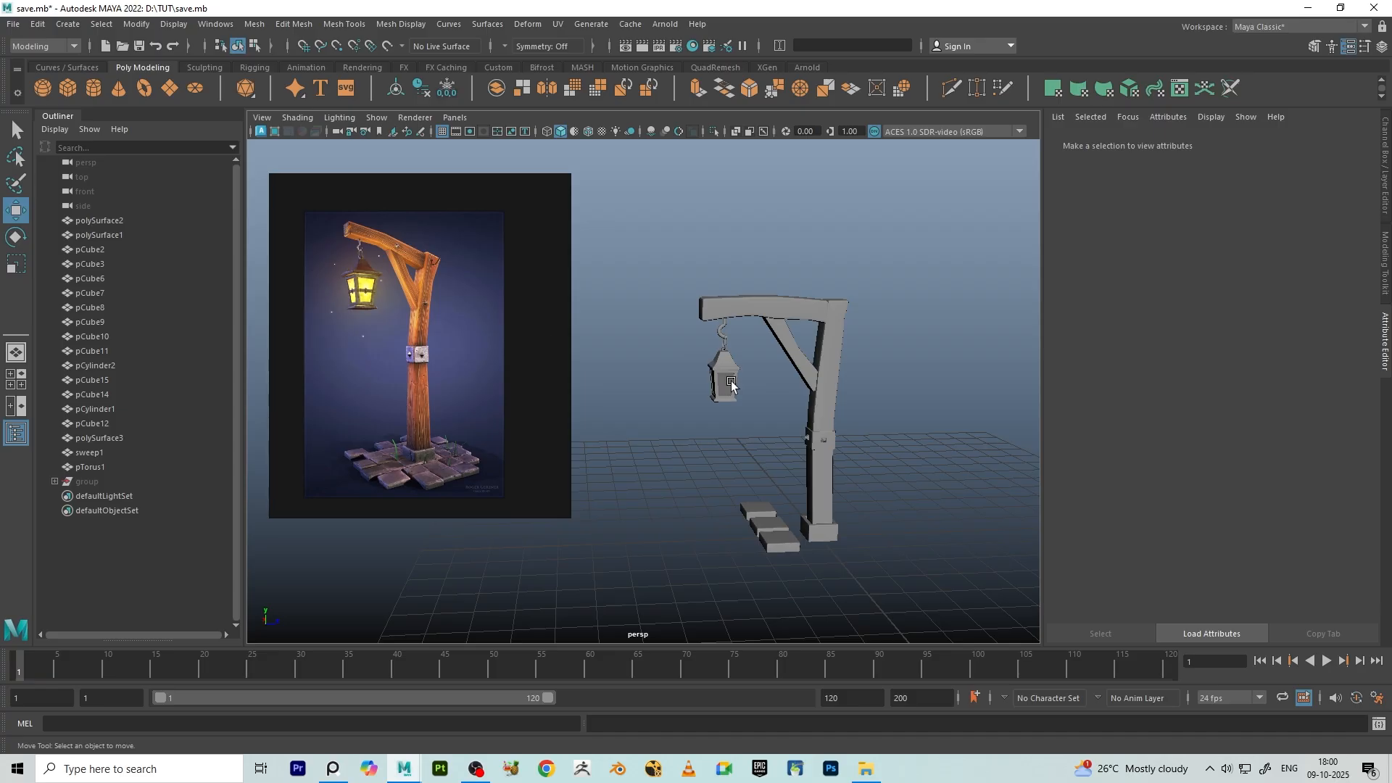
drag(665, 246, 1000, 573)
scroll(821, 223, up, 6)
scroll(821, 223, down, 3)
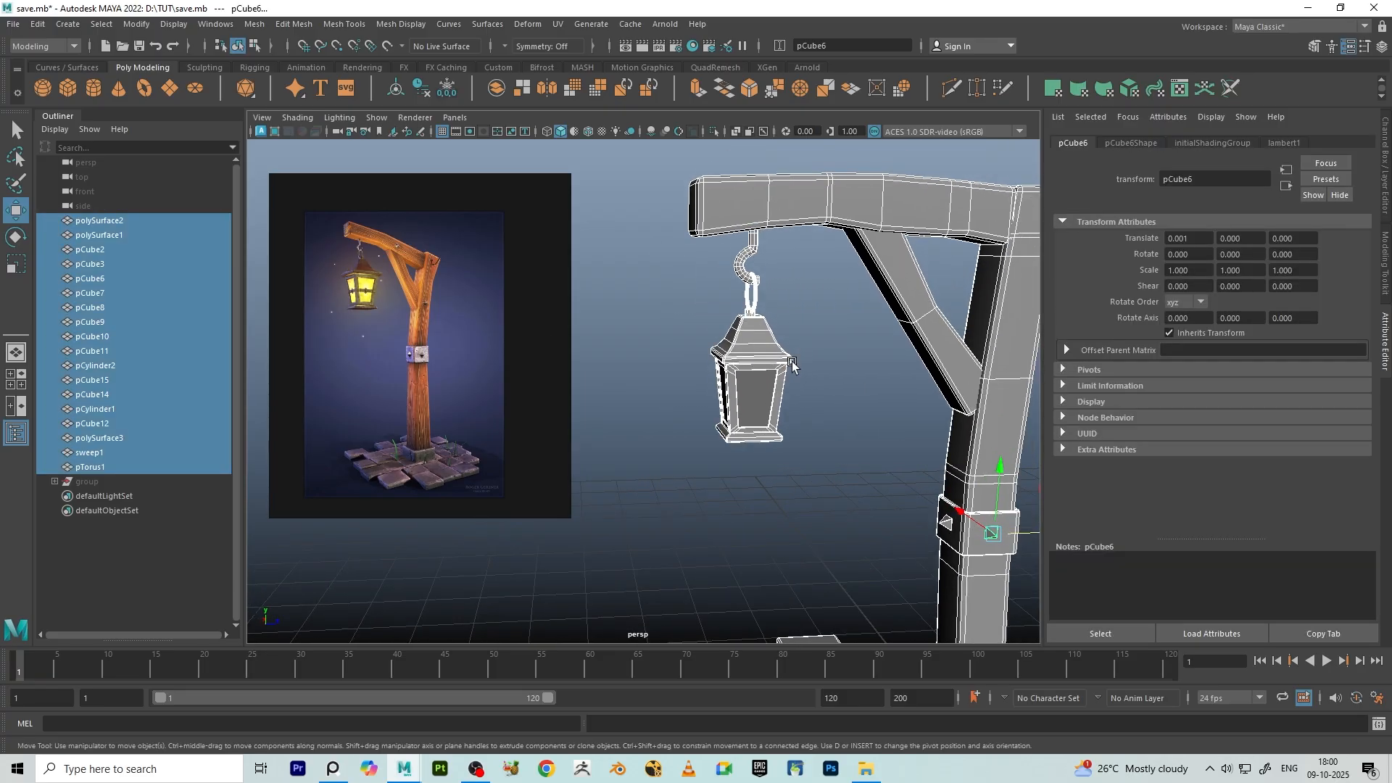
scroll(847, 394, up, 5)
click(876, 371)
scroll(922, 393, down, 8)
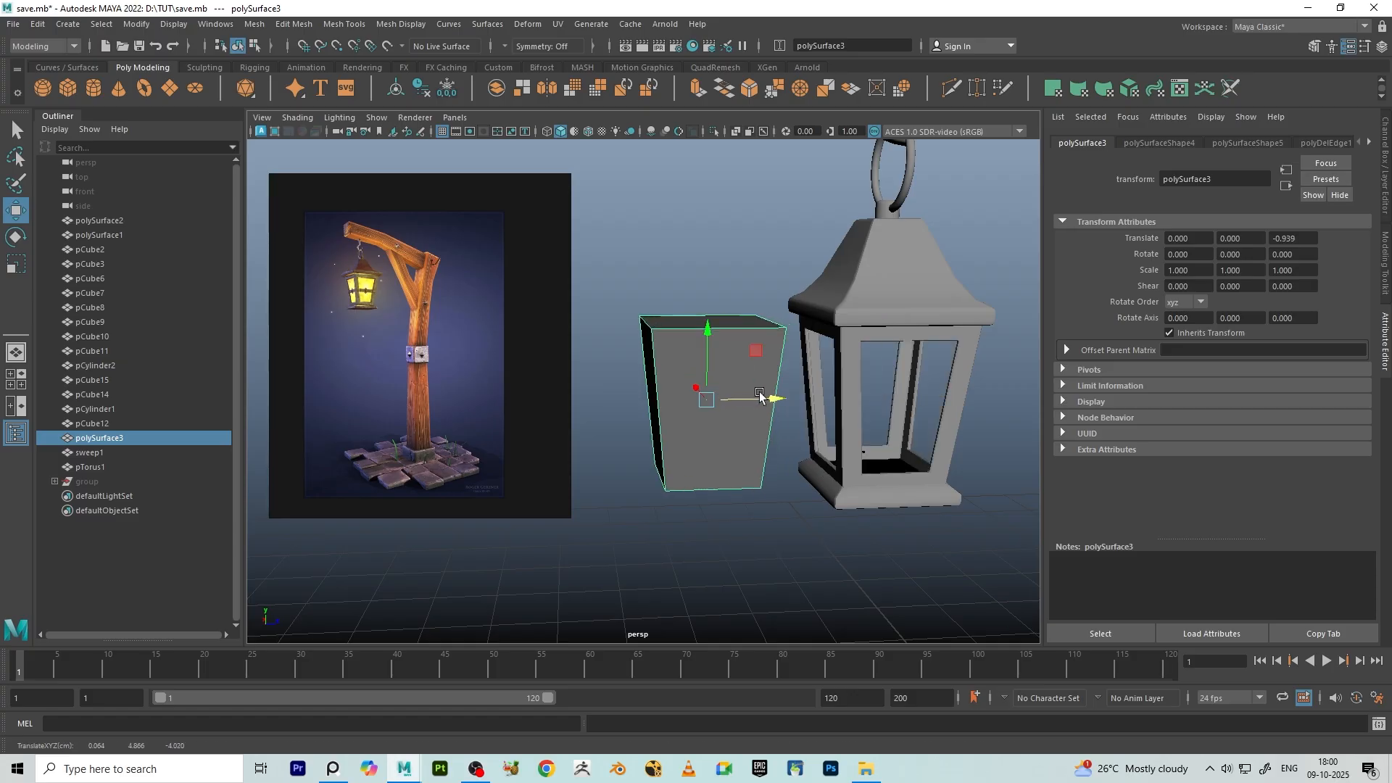
- Select the whole low-poly lantern post and shift the reference image farther away from it
drag(884, 268, 618, 559)
click(16, 25)
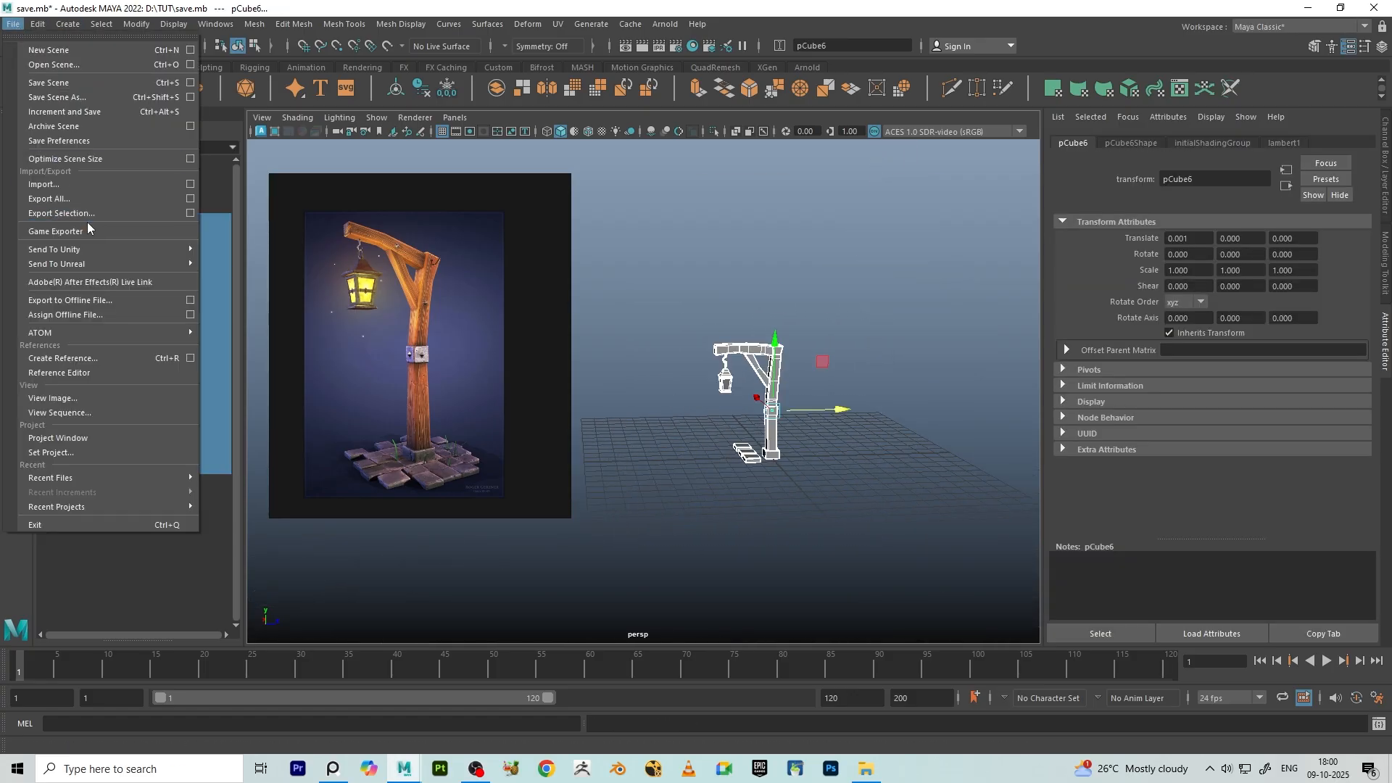
click(702, 310)
scroll(673, 327, up, 3)
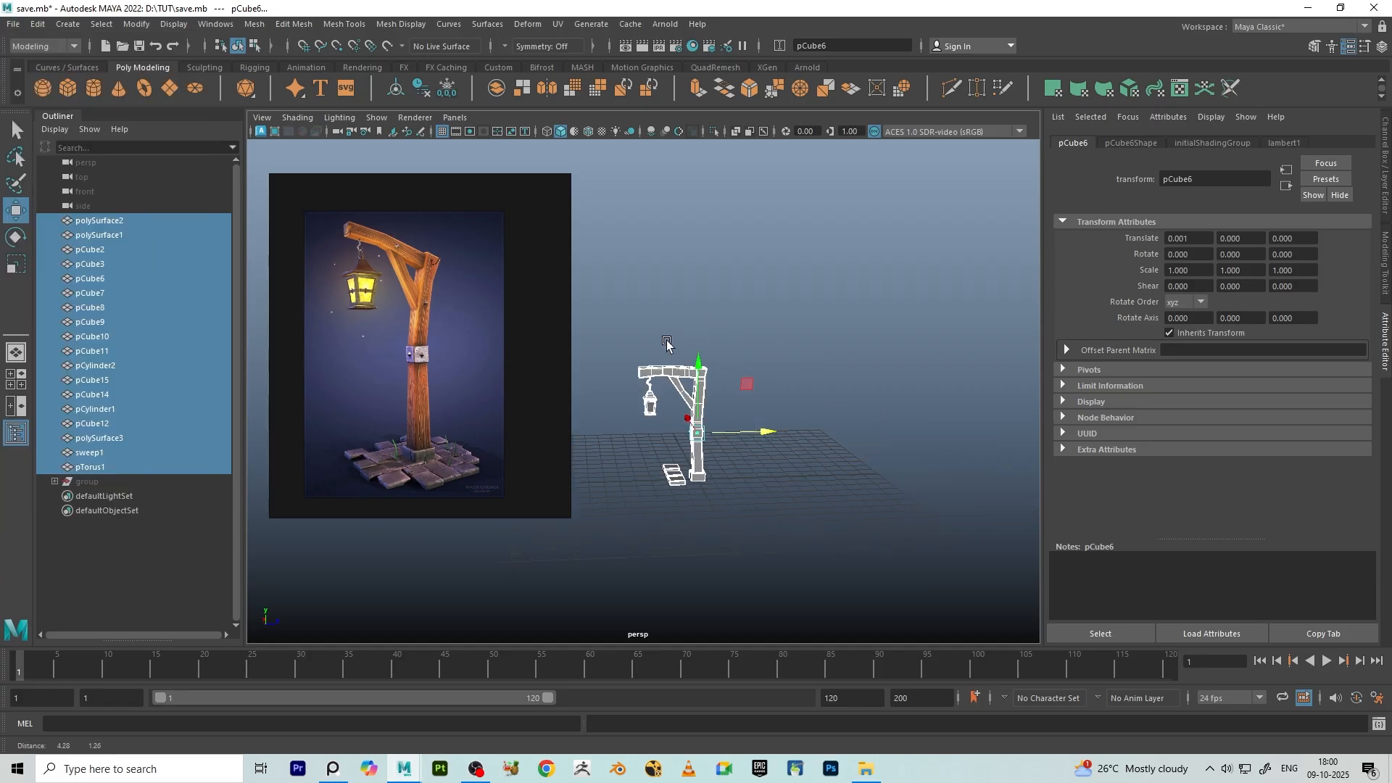
alt+drag(673, 326, 701, 323)
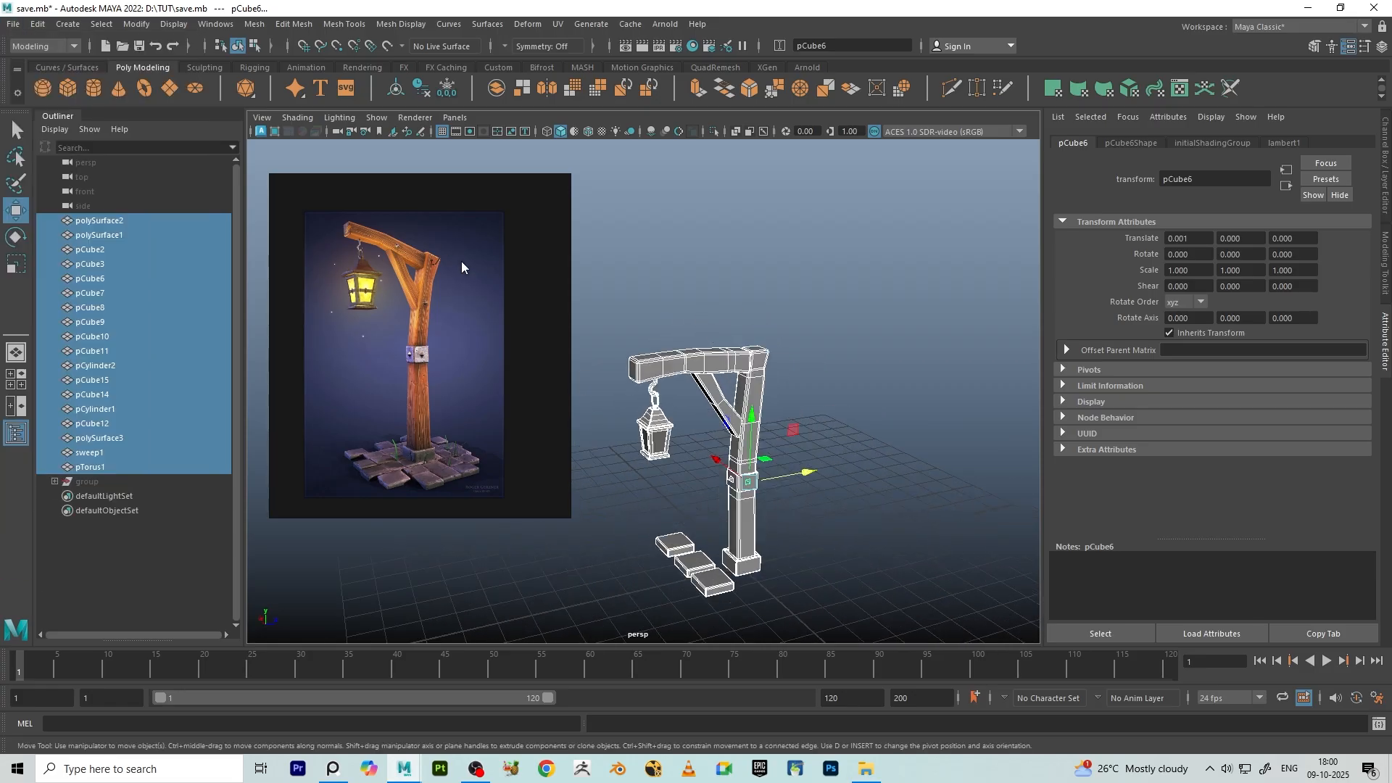
drag(462, 267, 435, 275)
scroll(744, 368, down, 5)
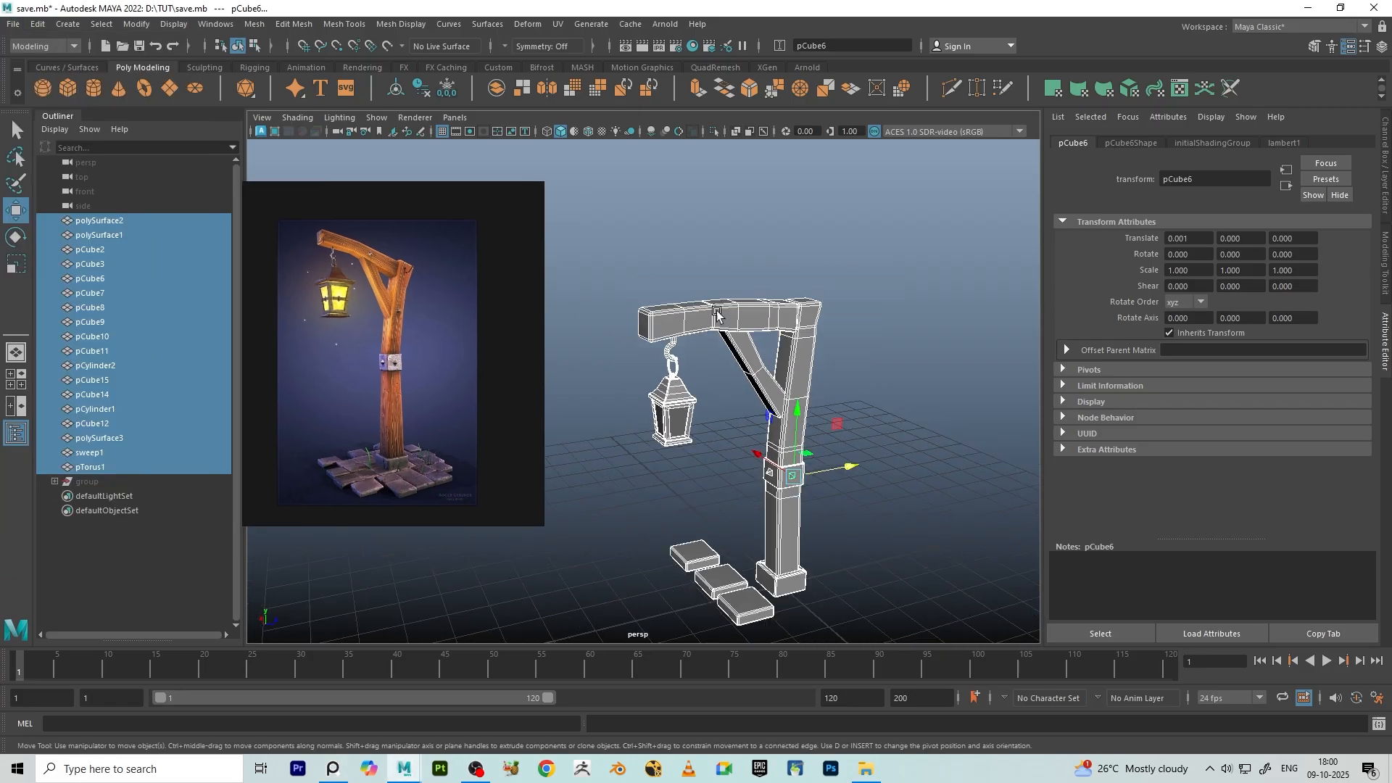
alt+drag(715, 372, 724, 341)
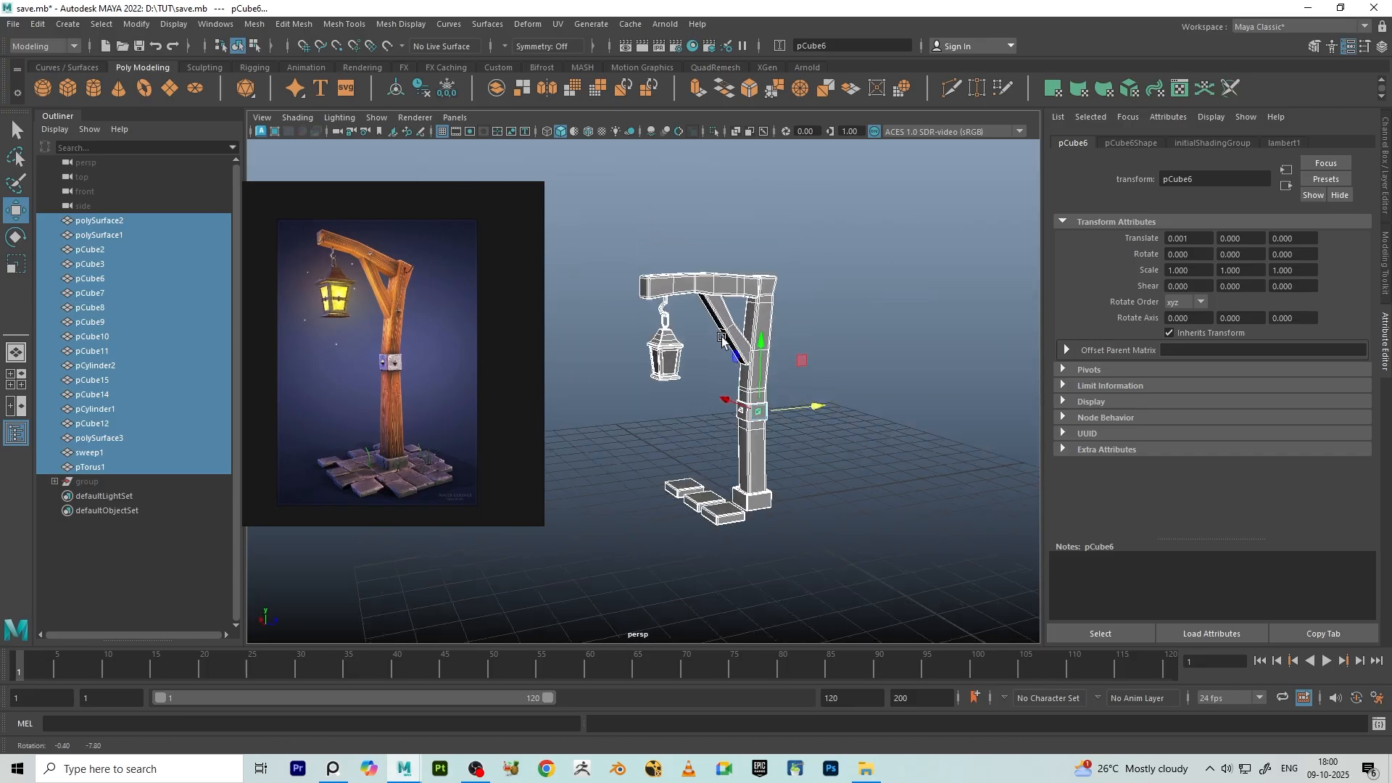
scroll(722, 353, up, 2)
- Open the UV Editor for the selected model, close the UV Toolkit and move the reference image clear of the viewport model
click(557, 24)
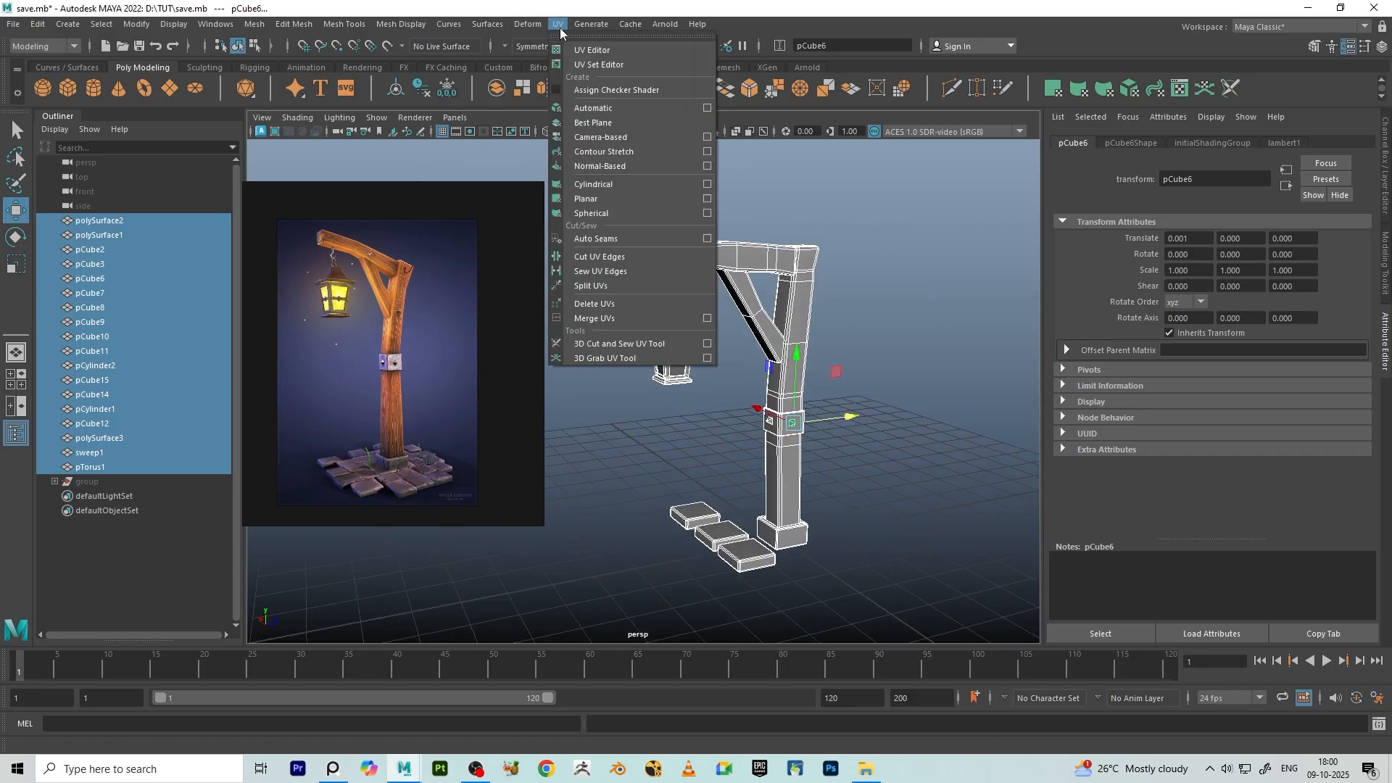
click(586, 49)
scroll(1099, 324, down, 3)
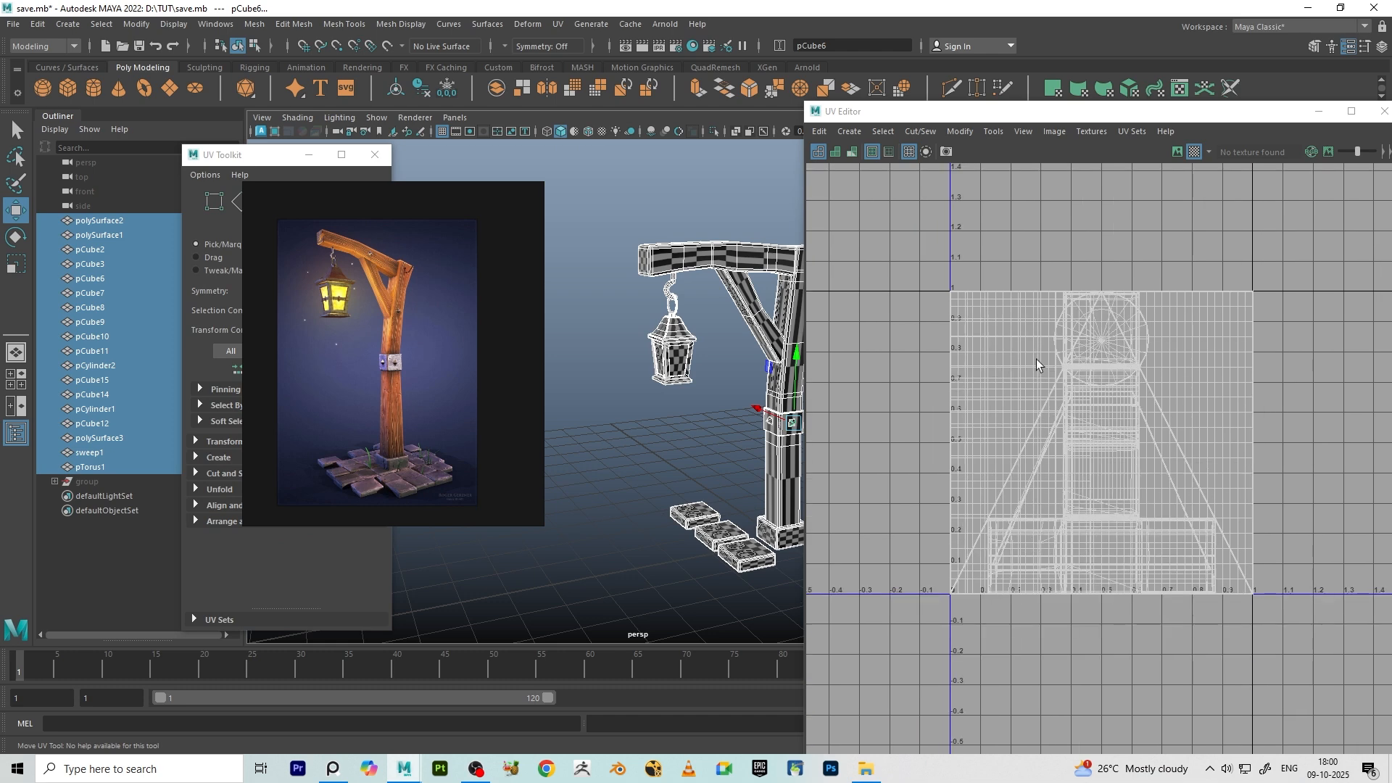
scroll(715, 354, down, 3)
drag(376, 250, 153, 310)
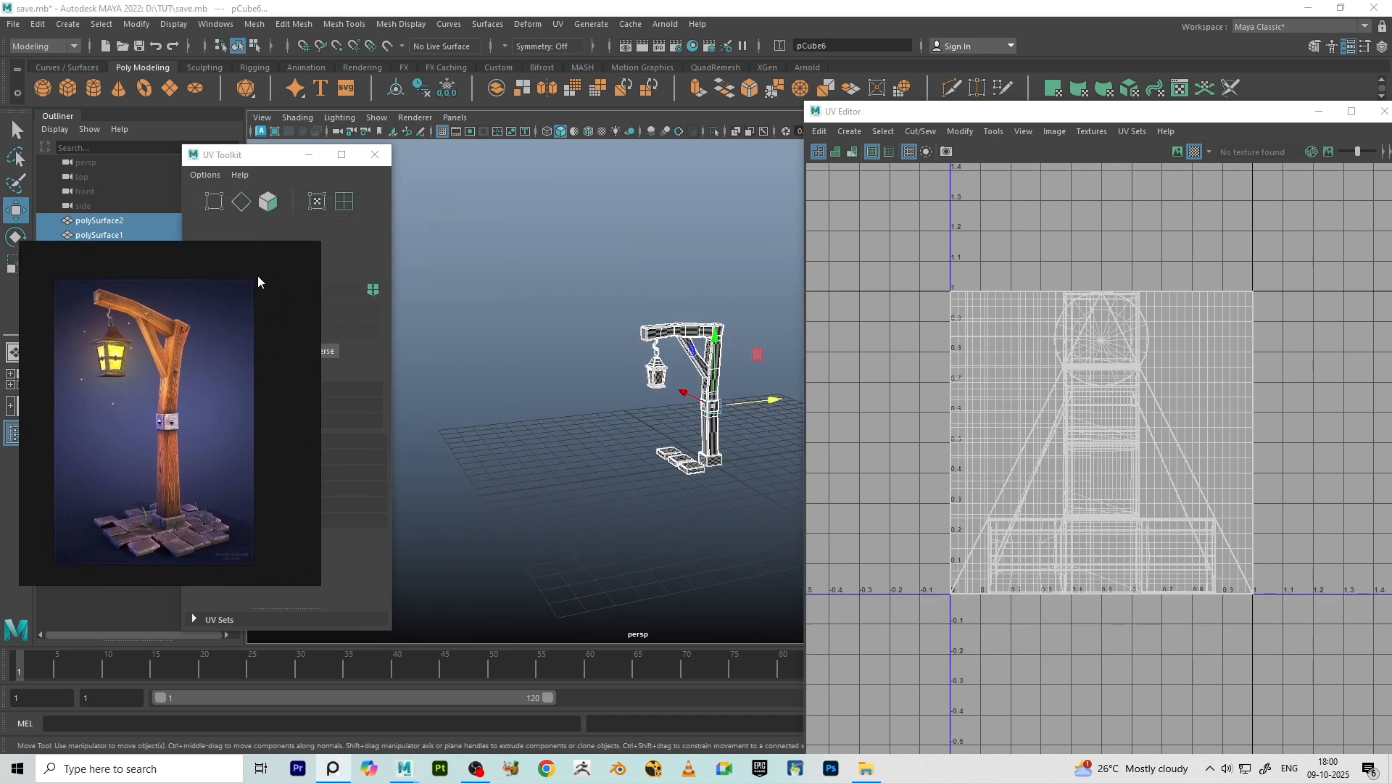
click(375, 152)
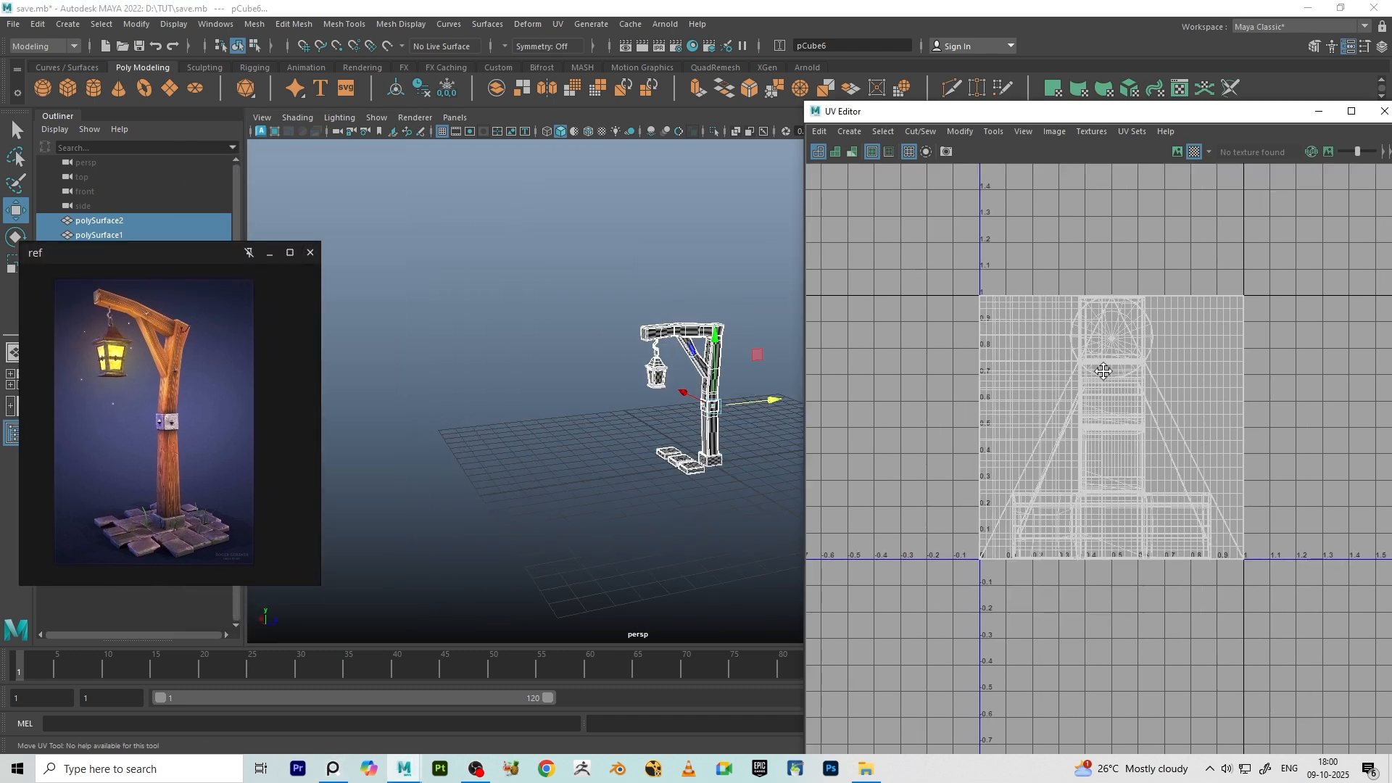
scroll(670, 375, up, 5)
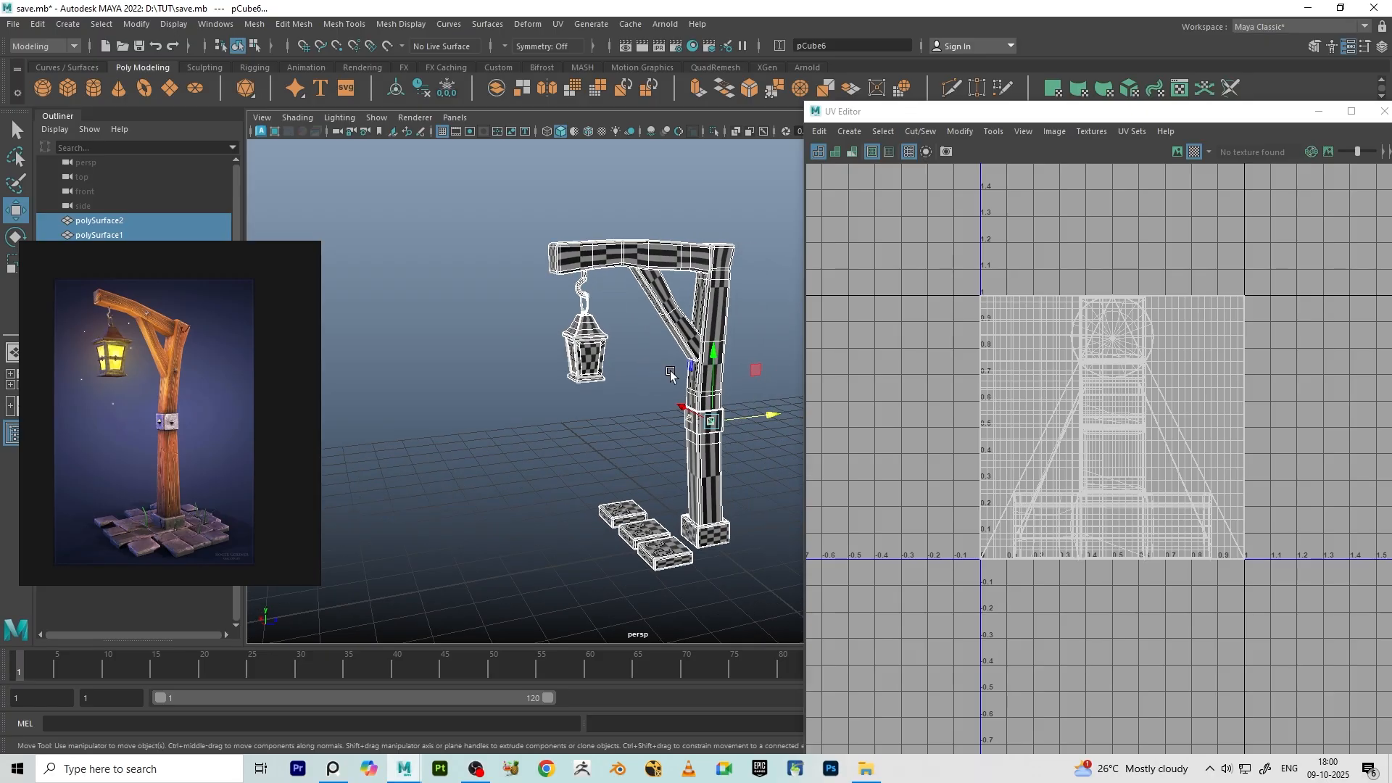
- Apply an Automatic UV projection to all the low-poly parts and check the checker pattern on the post and stones
click(849, 131)
click(895, 188)
scroll(718, 333, up, 4)
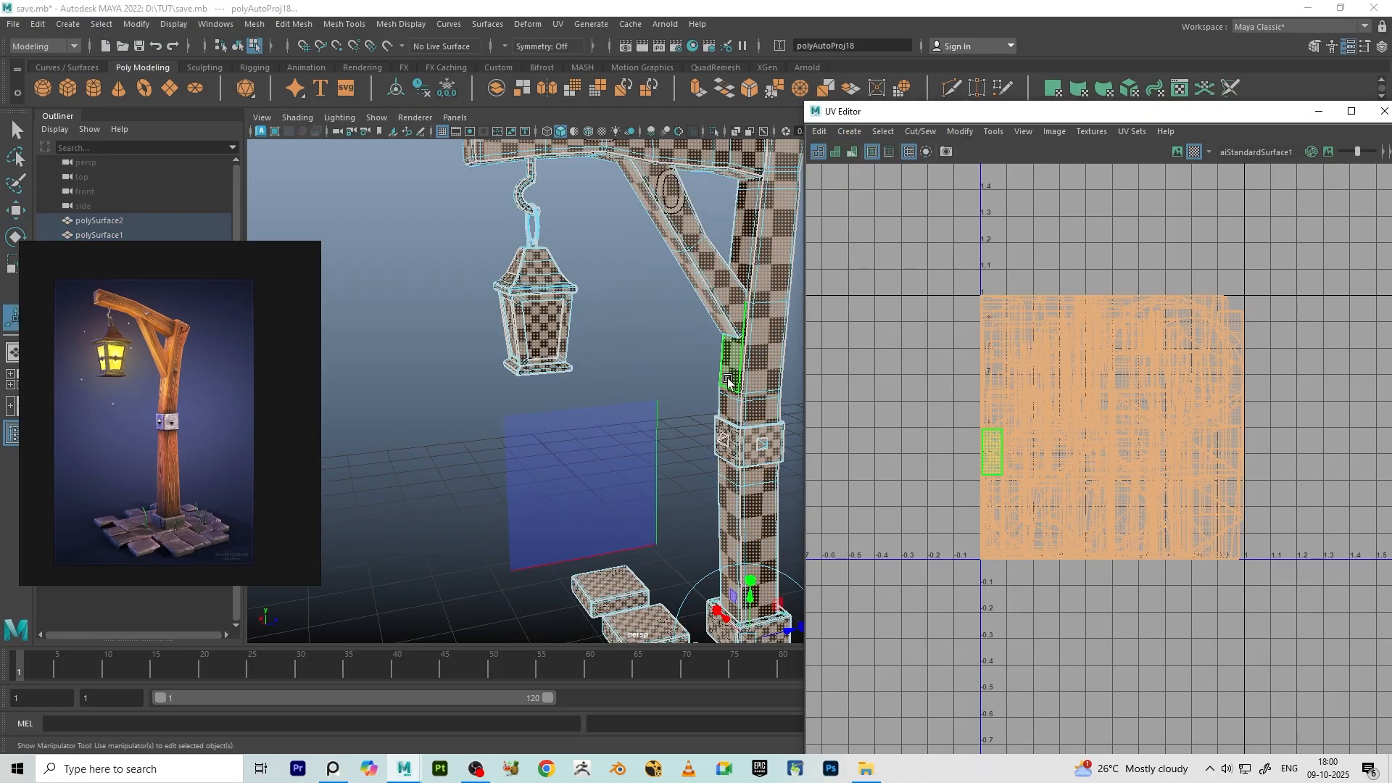
alt+middle_drag(677, 395, 560, 231)
alt+drag(552, 335, 623, 308)
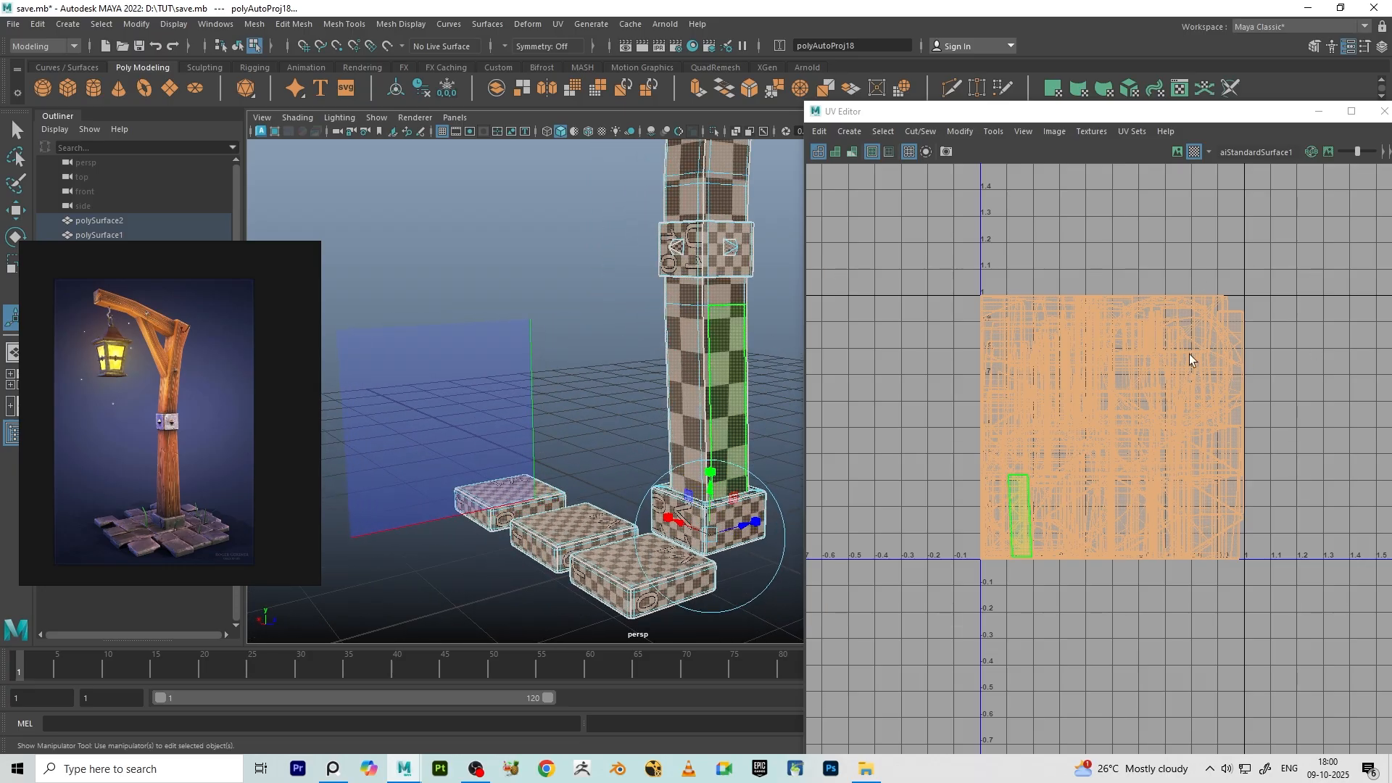
- Lay out all the UV shells without overlaps inside the 0–1 tile
key(ctrl+l)
scroll(499, 438, down, 7)
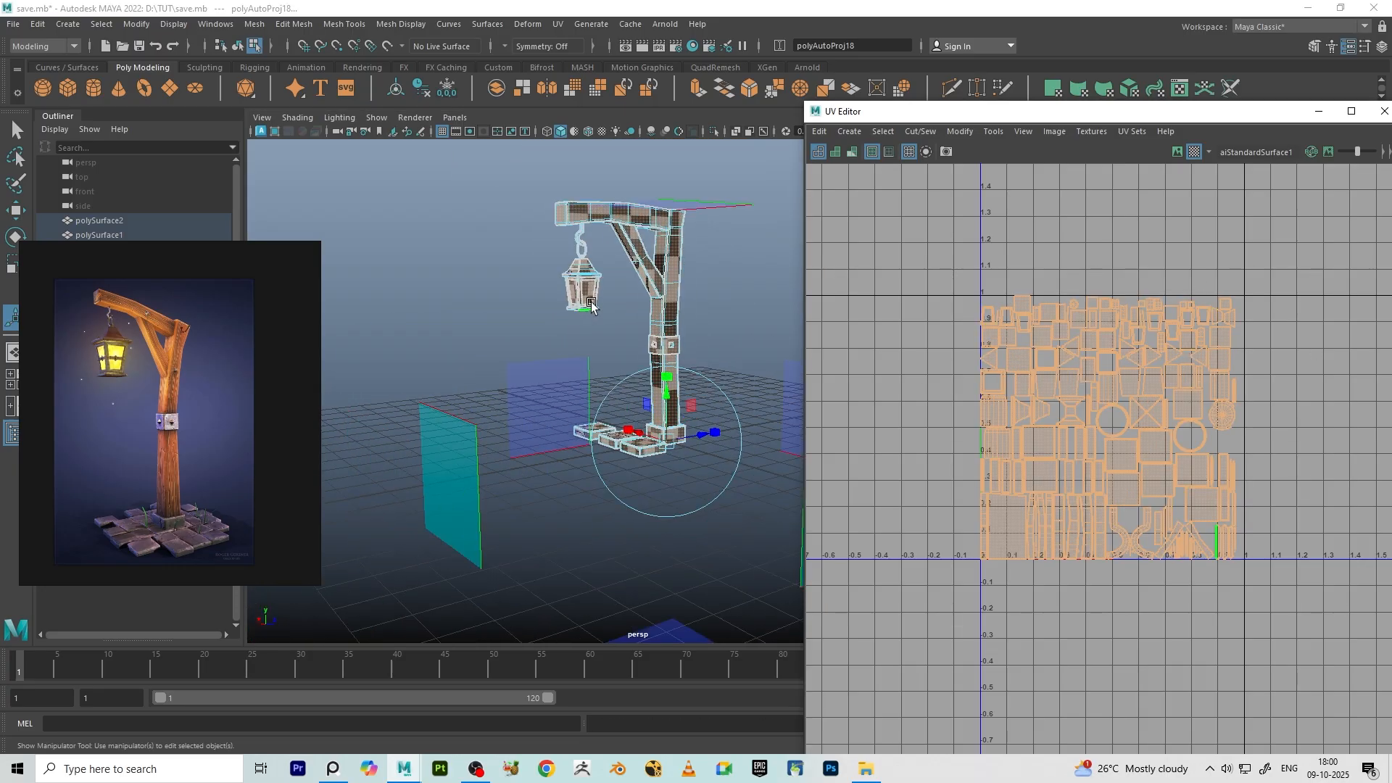
alt+drag(591, 301, 595, 328)
scroll(684, 320, up, 3)
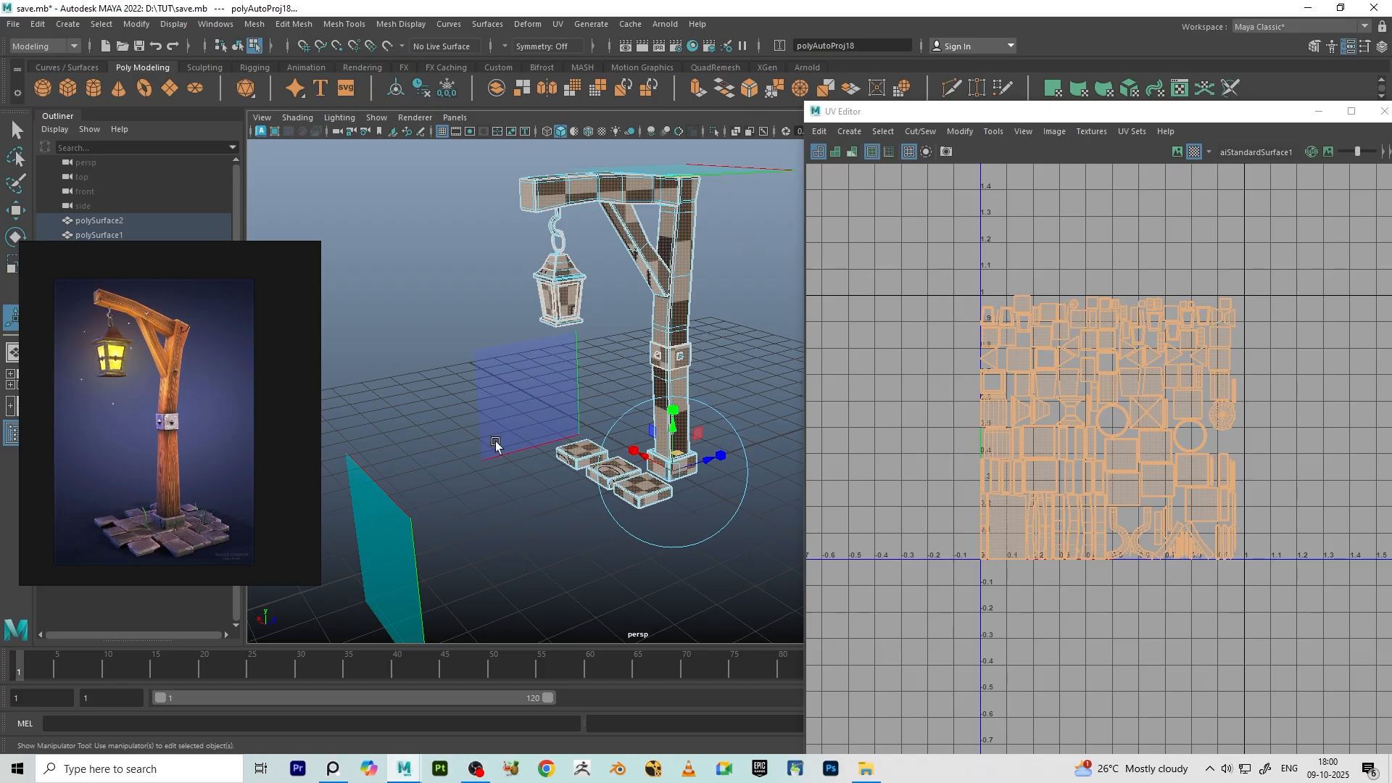
scroll(691, 401, up, 3)
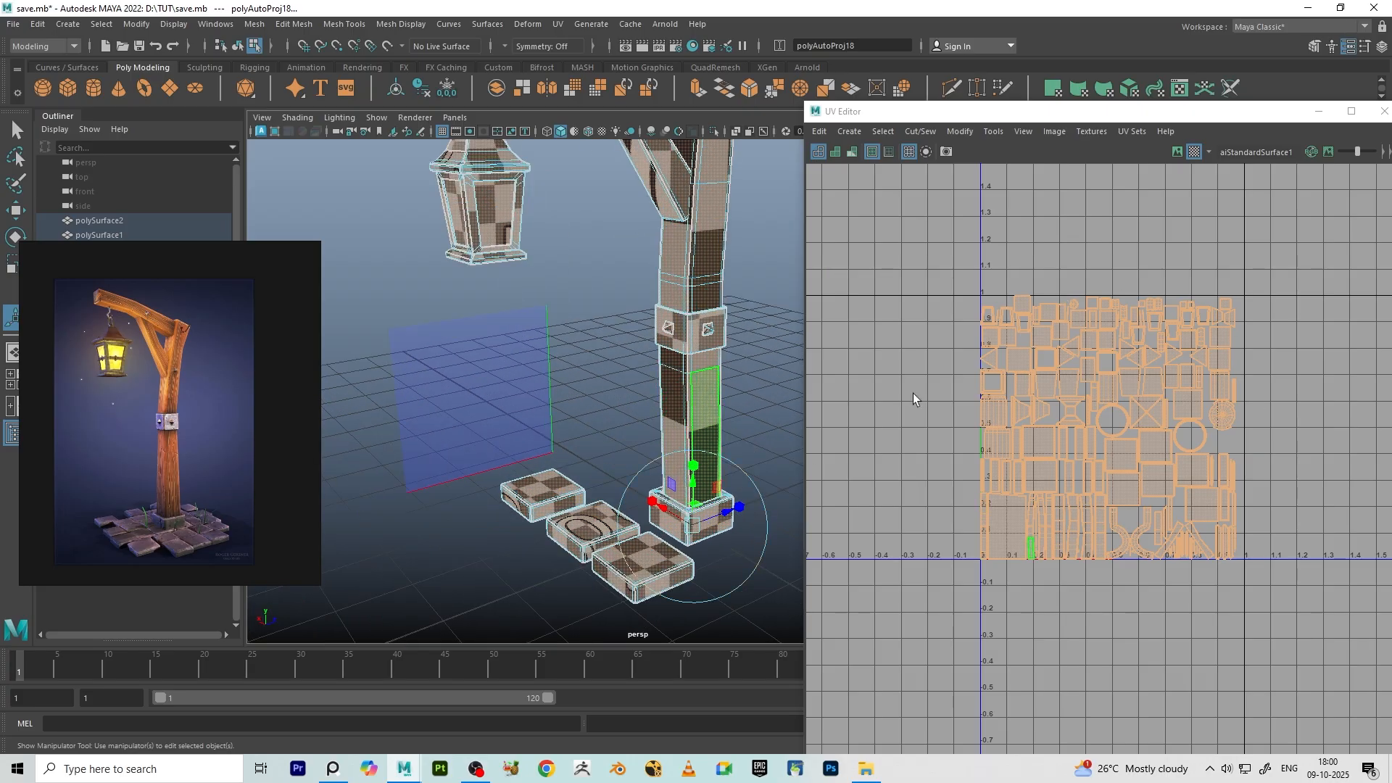
- Try scaling all the UV shells up uniformly beyond the 0–1 tile to make the checker squares smaller
scroll(1058, 394, down, 3)
key(r)
drag(1081, 413, 1281, 290)
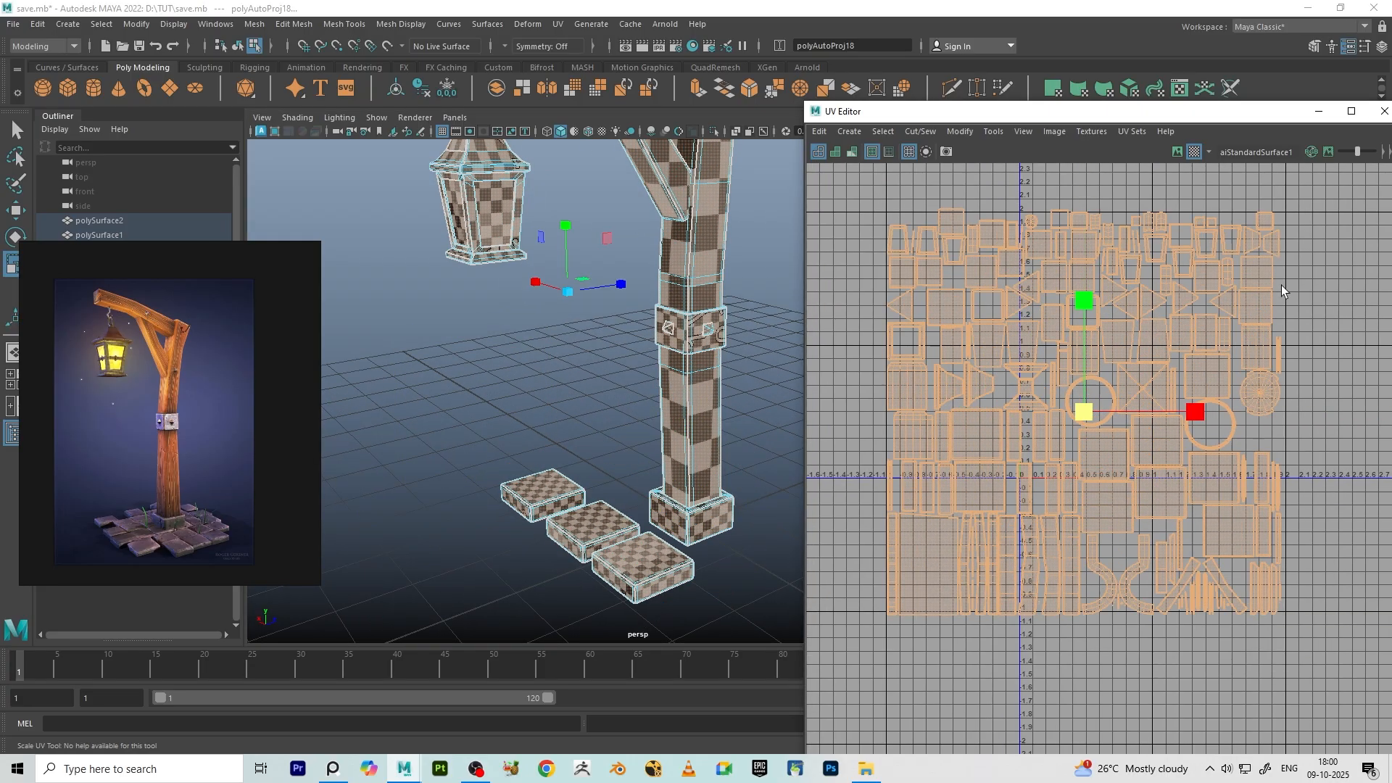
drag(1086, 420, 1313, 239)
- Examine the checker size and distortion on the post, beam, brace, lantern and metal band
scroll(663, 471, up, 4)
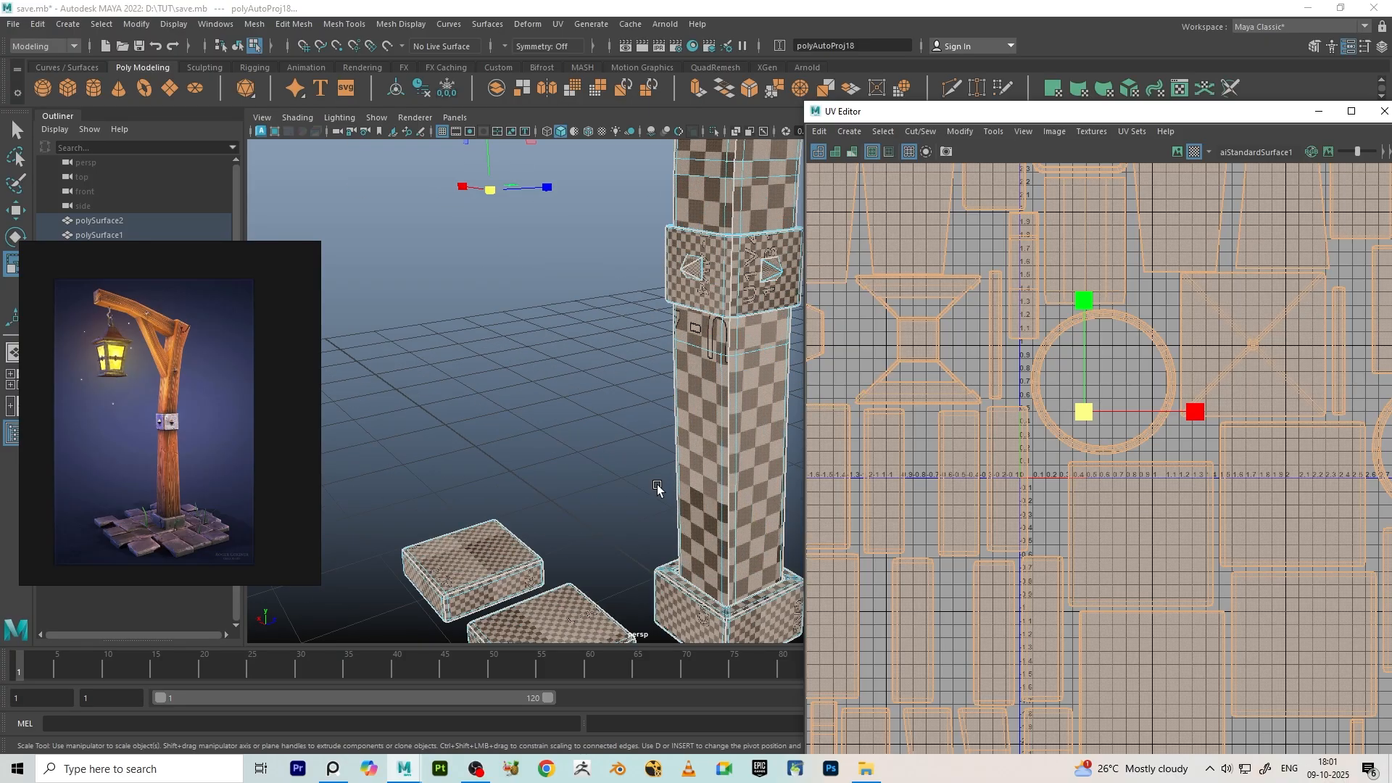
alt+middle_drag(655, 484, 656, 420)
alt+middle_drag(616, 276, 630, 350)
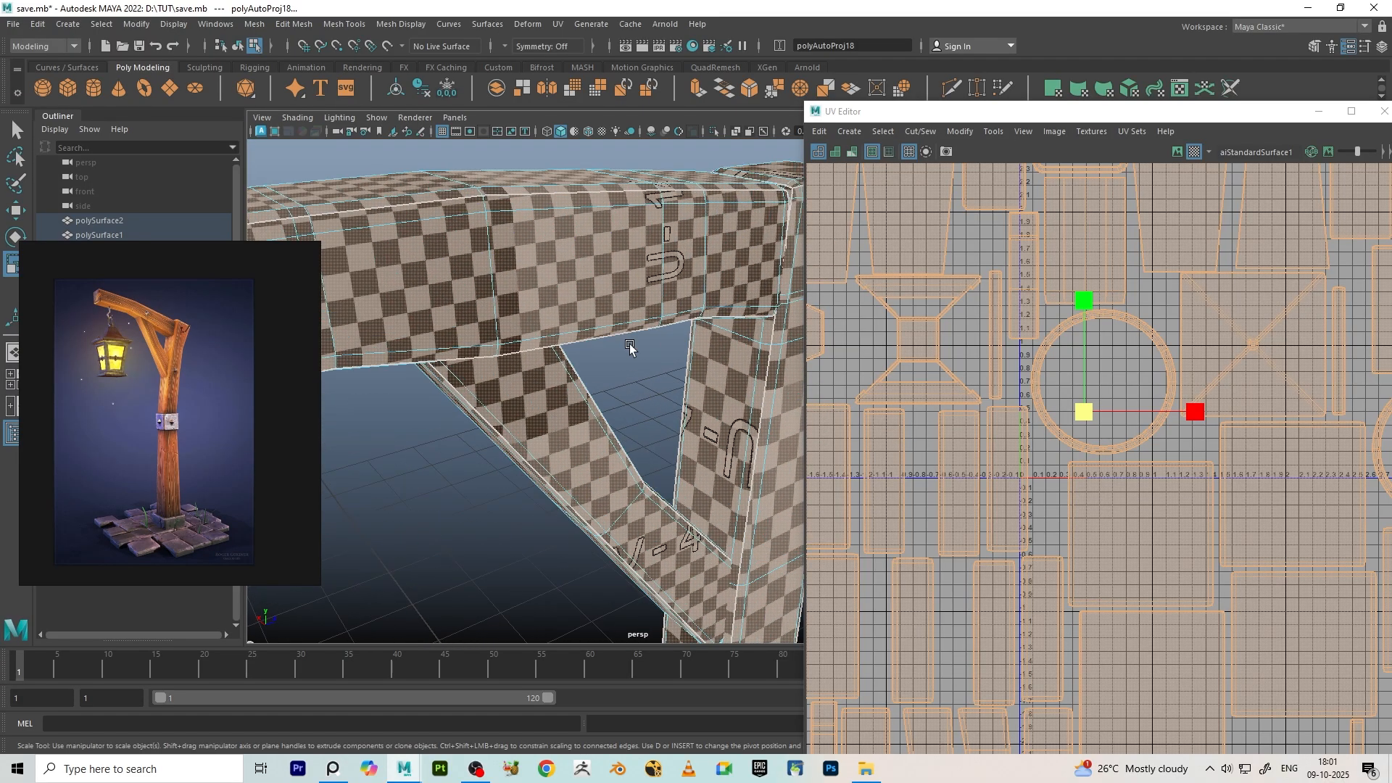
scroll(605, 330, down, 5)
scroll(585, 335, up, 4)
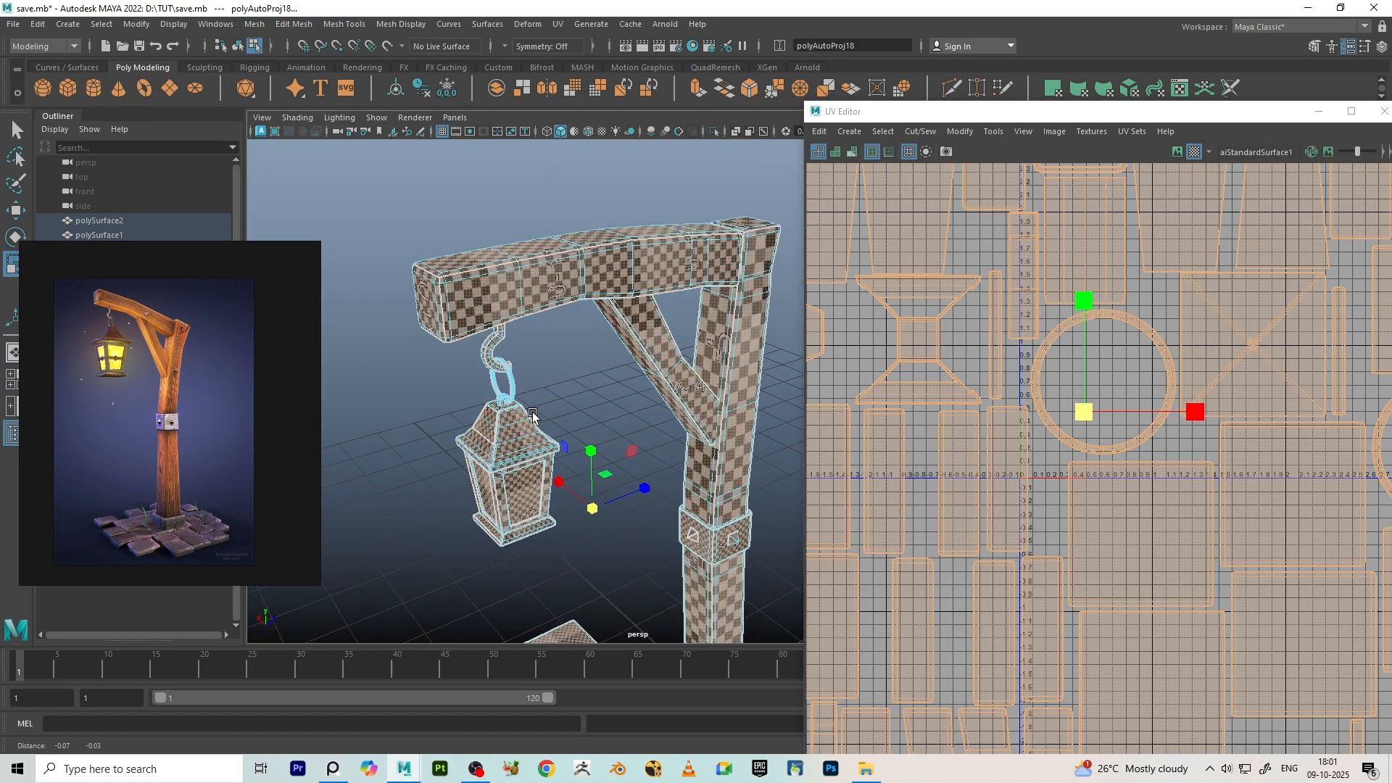
scroll(500, 271, up, 4)
alt+middle_drag(610, 389, 616, 351)
alt+middle_drag(674, 467, 566, 364)
scroll(595, 385, up, 3)
alt+drag(593, 276, 656, 217)
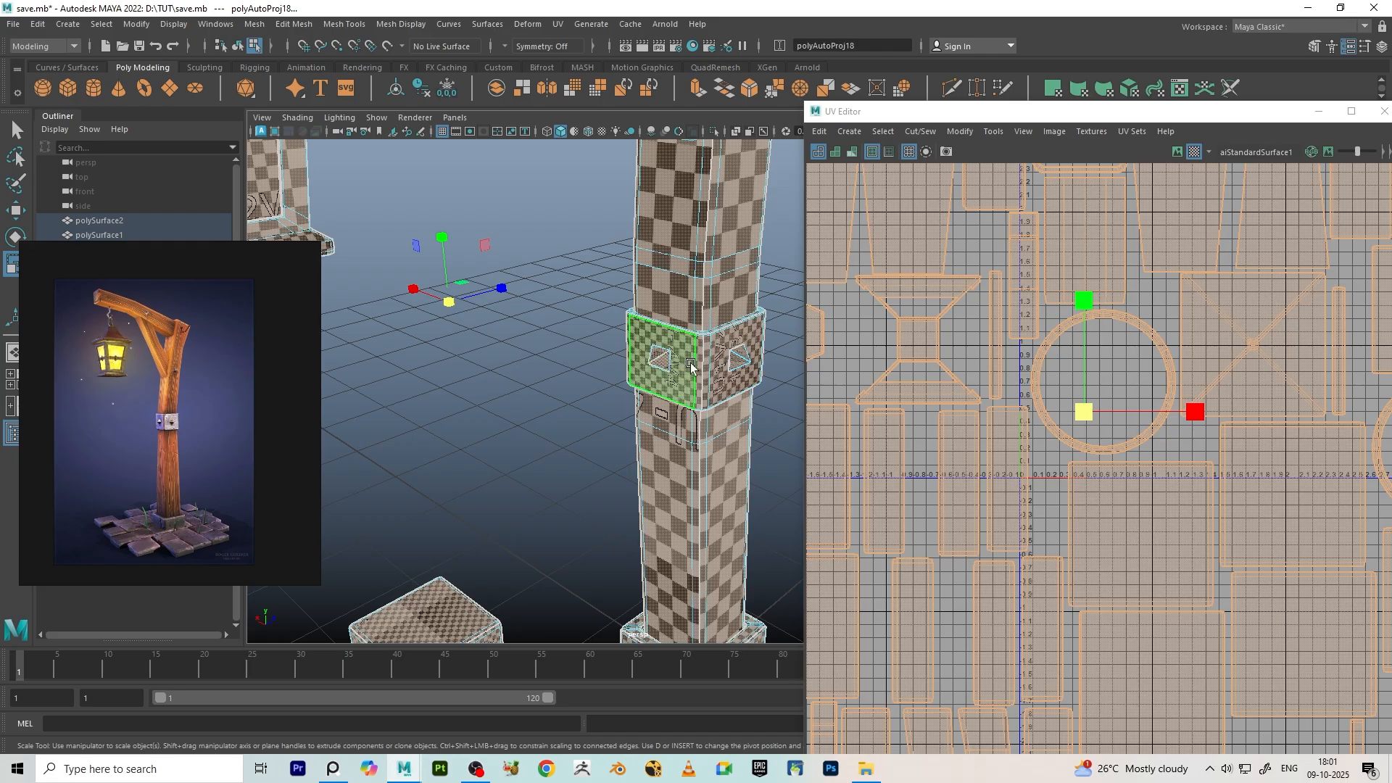
alt+drag(690, 366, 671, 352)
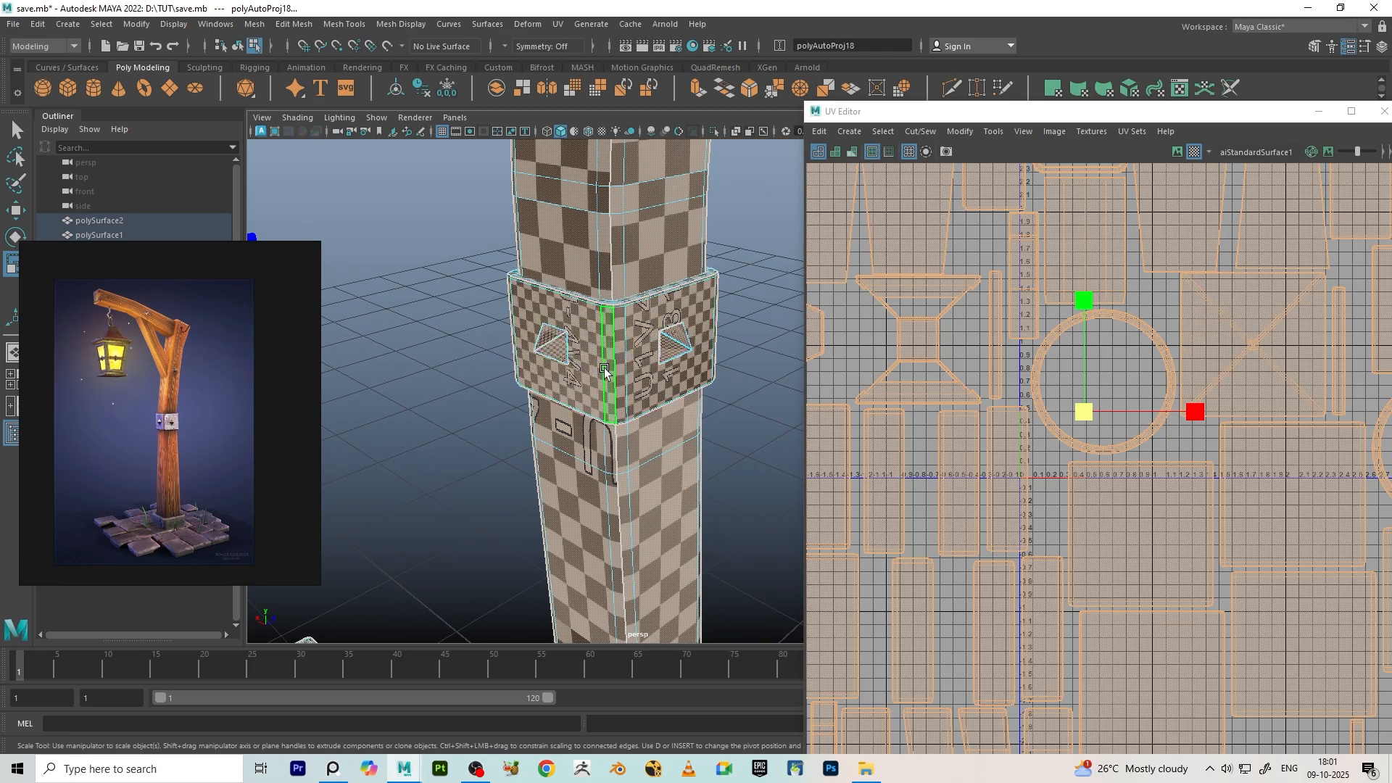
- Return the enlarged UV shells to their laid-out size within the 0–1 tile
scroll(1063, 457, down, 3)
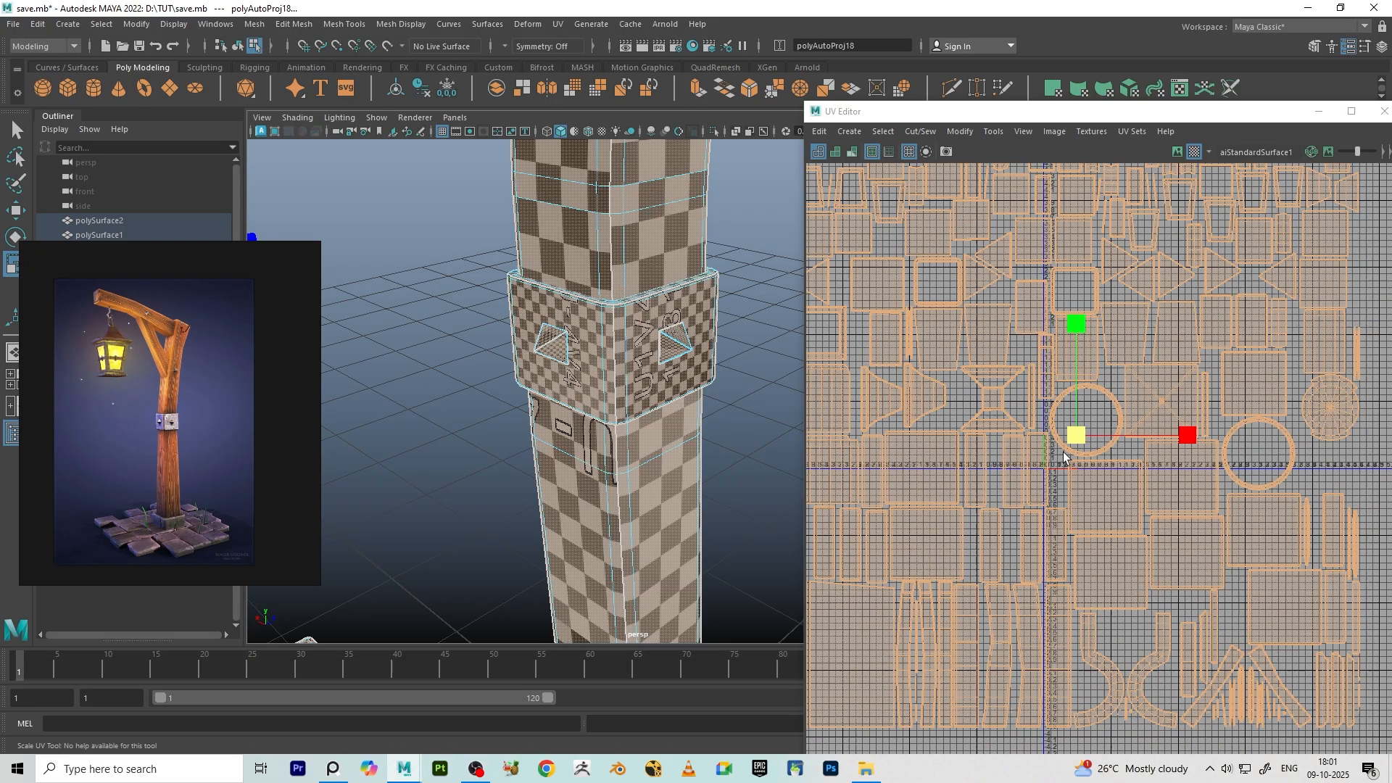
drag(1064, 457, 1084, 424)
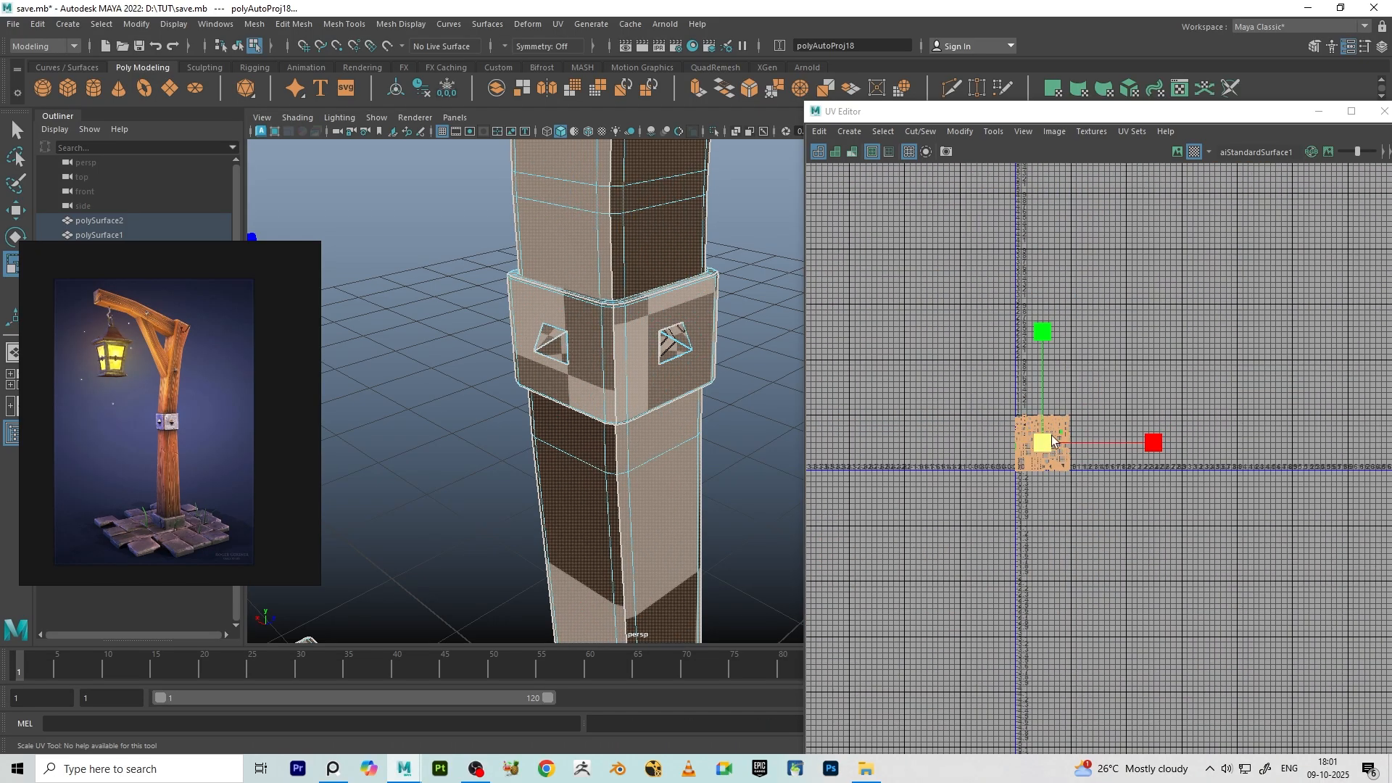
scroll(1093, 326, up, 1)
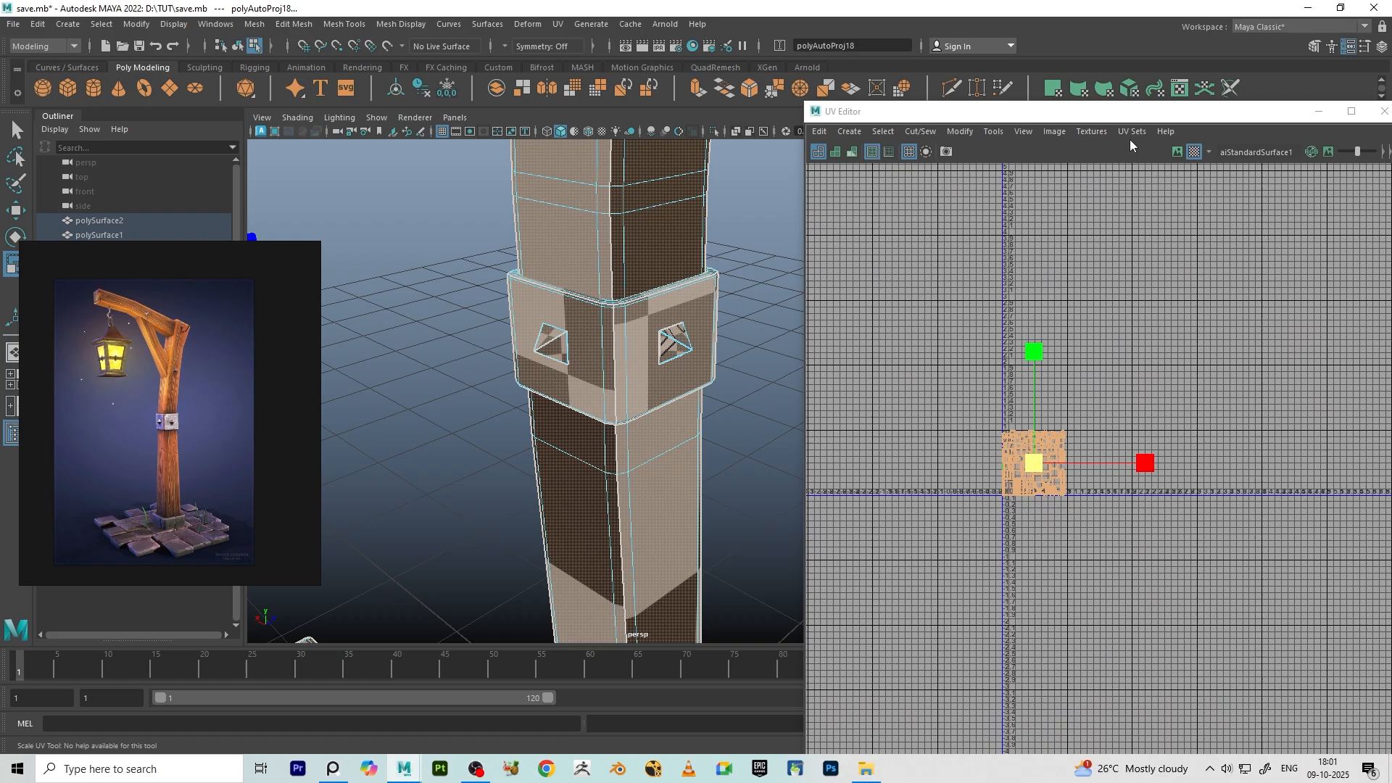
- Set the checker map to a custom size of 5000 and apply it
click(1108, 134)
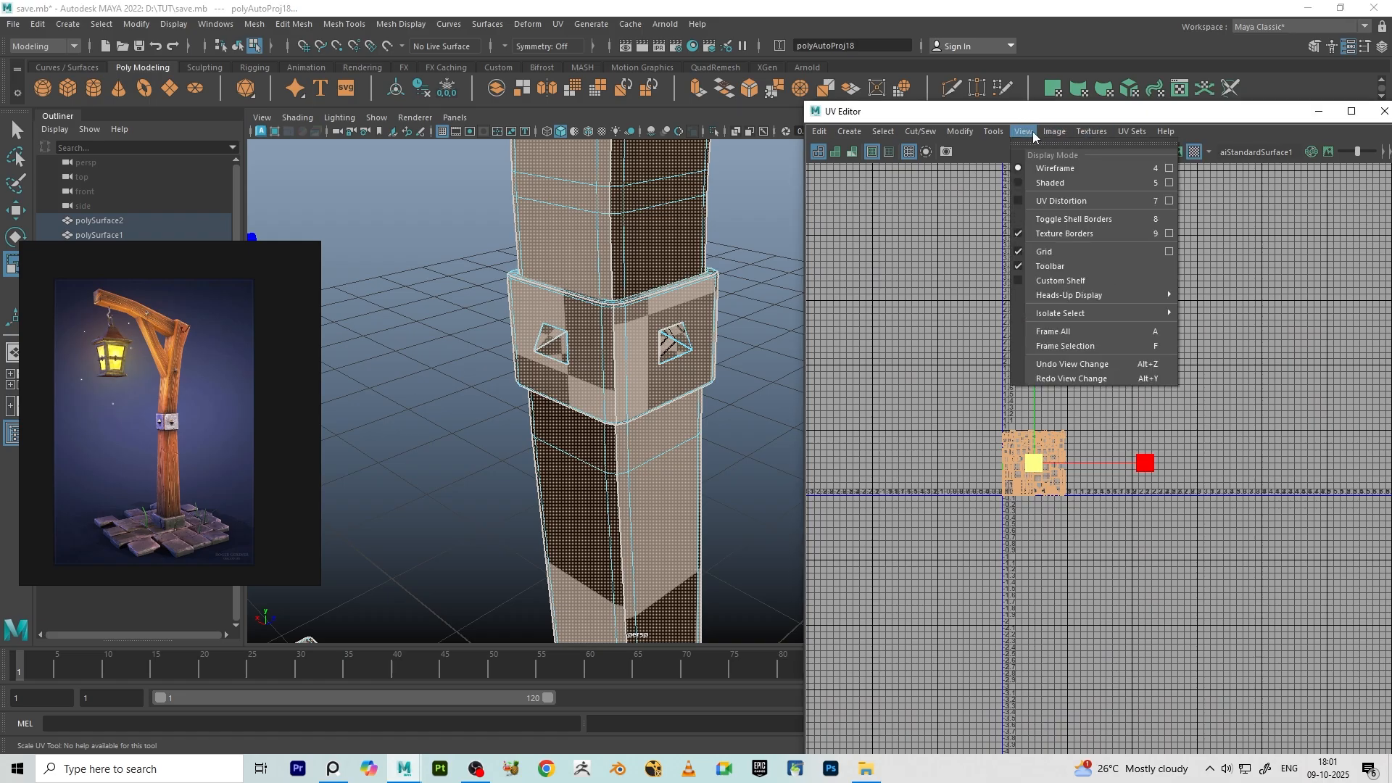
mouse_move(1097, 138)
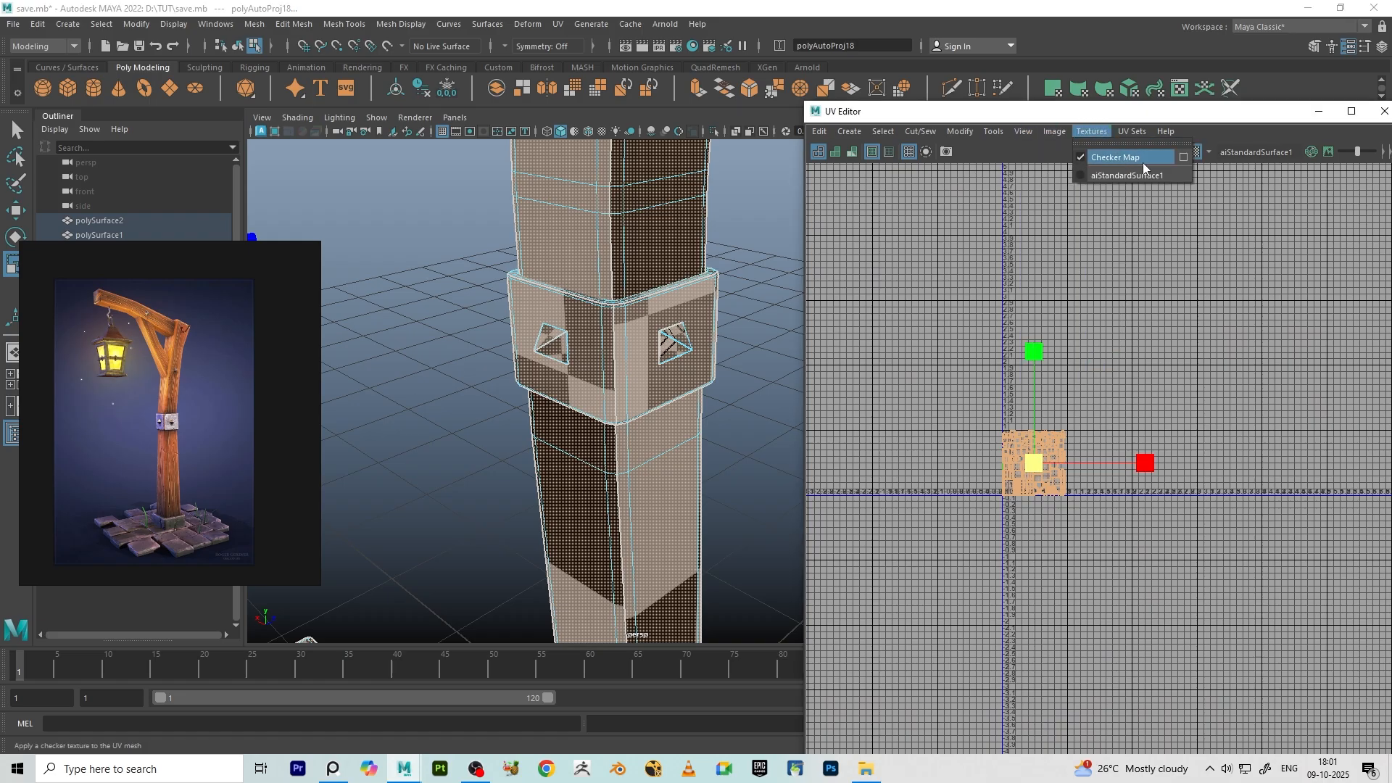
click(1183, 157)
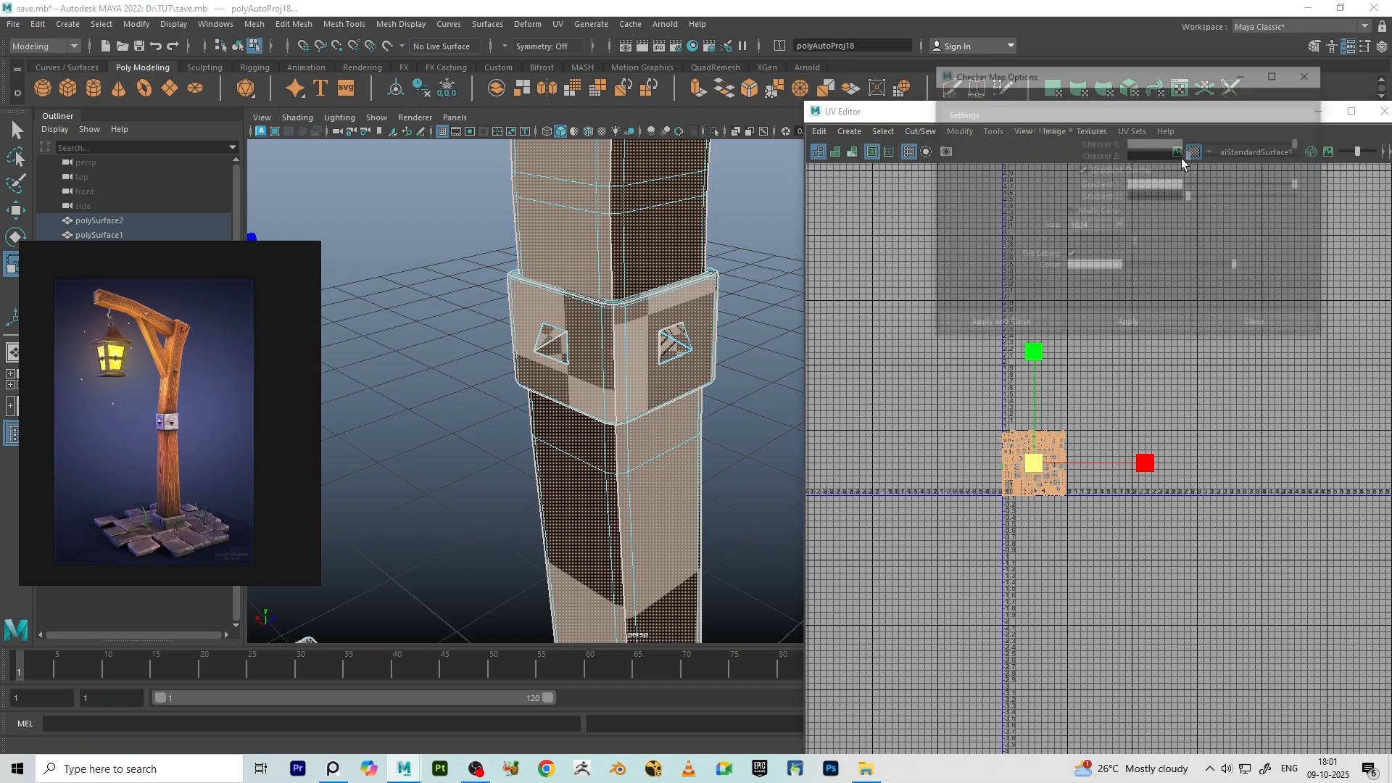
click(1071, 232)
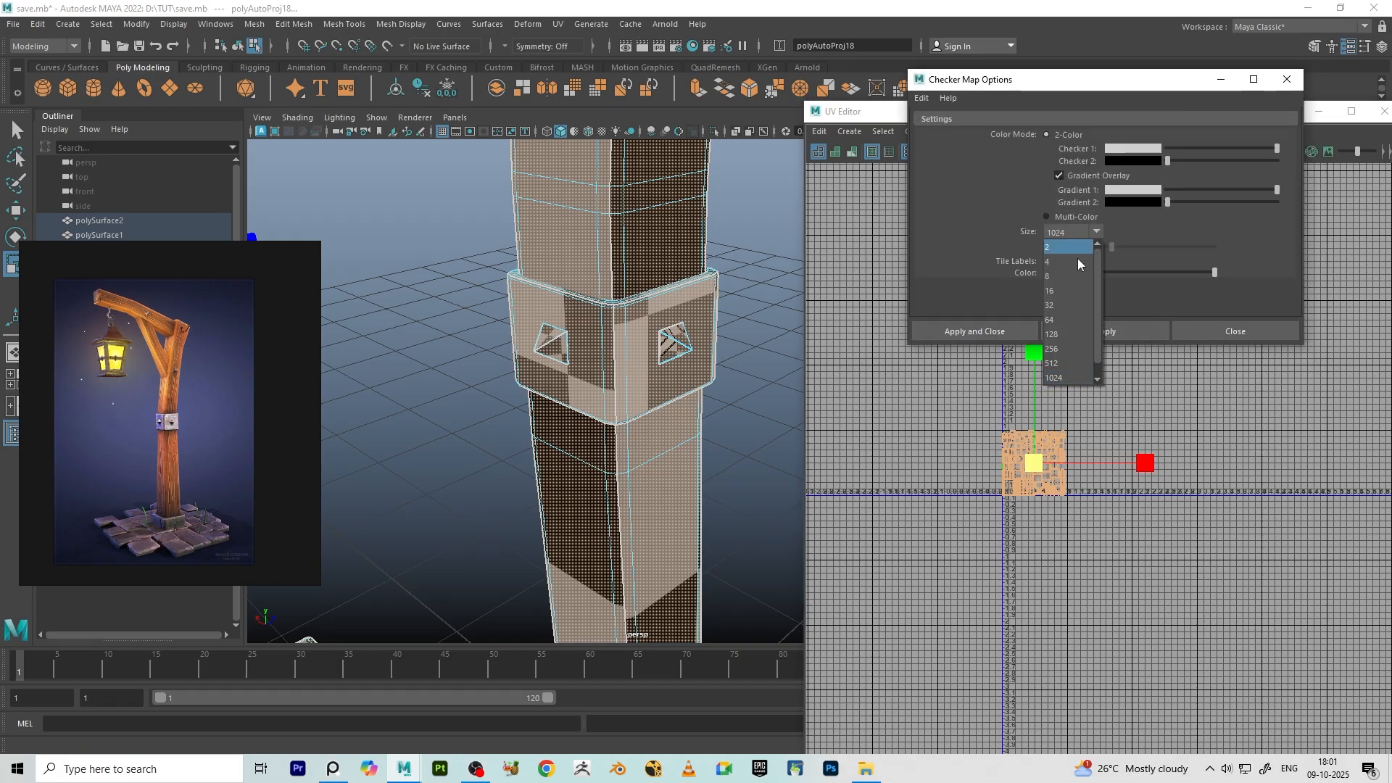
scroll(1098, 317, down, 1)
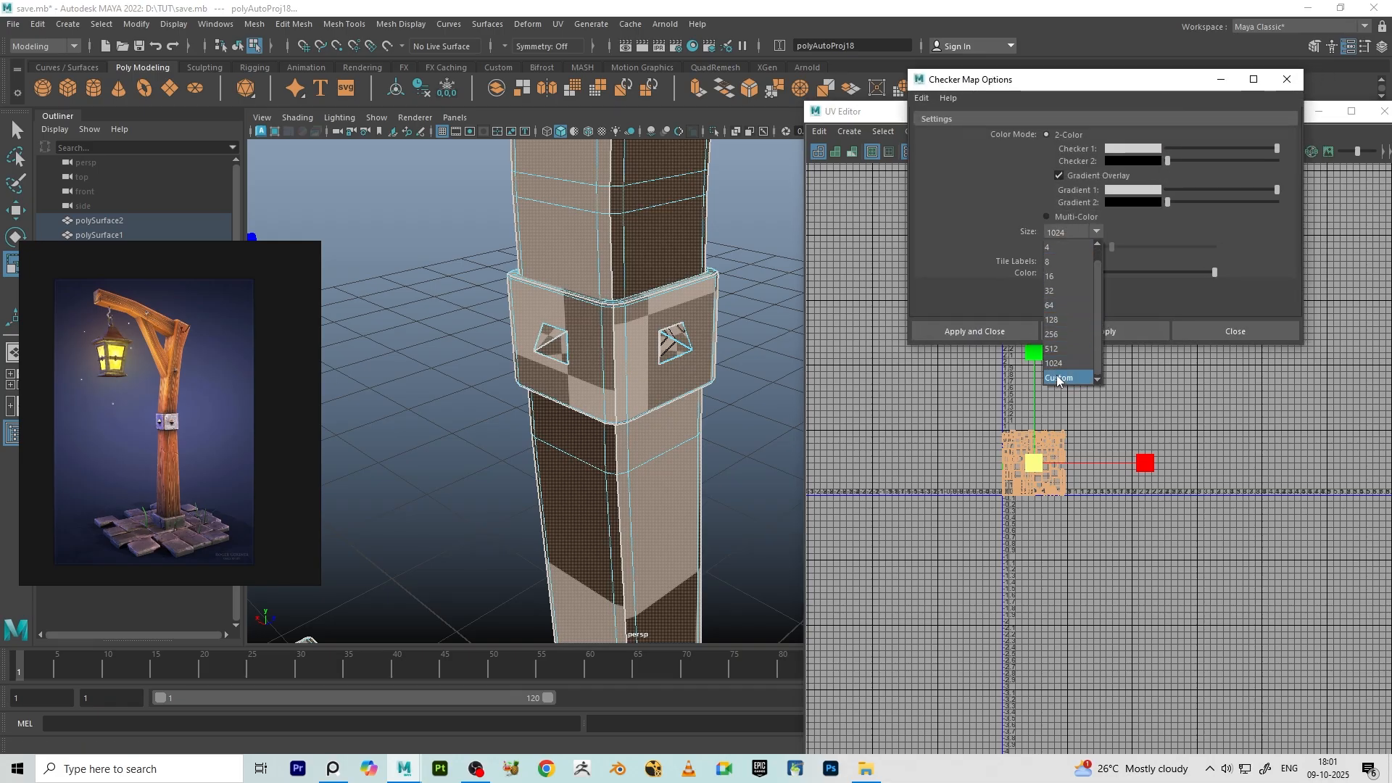
click(1064, 378)
double_click(1084, 249)
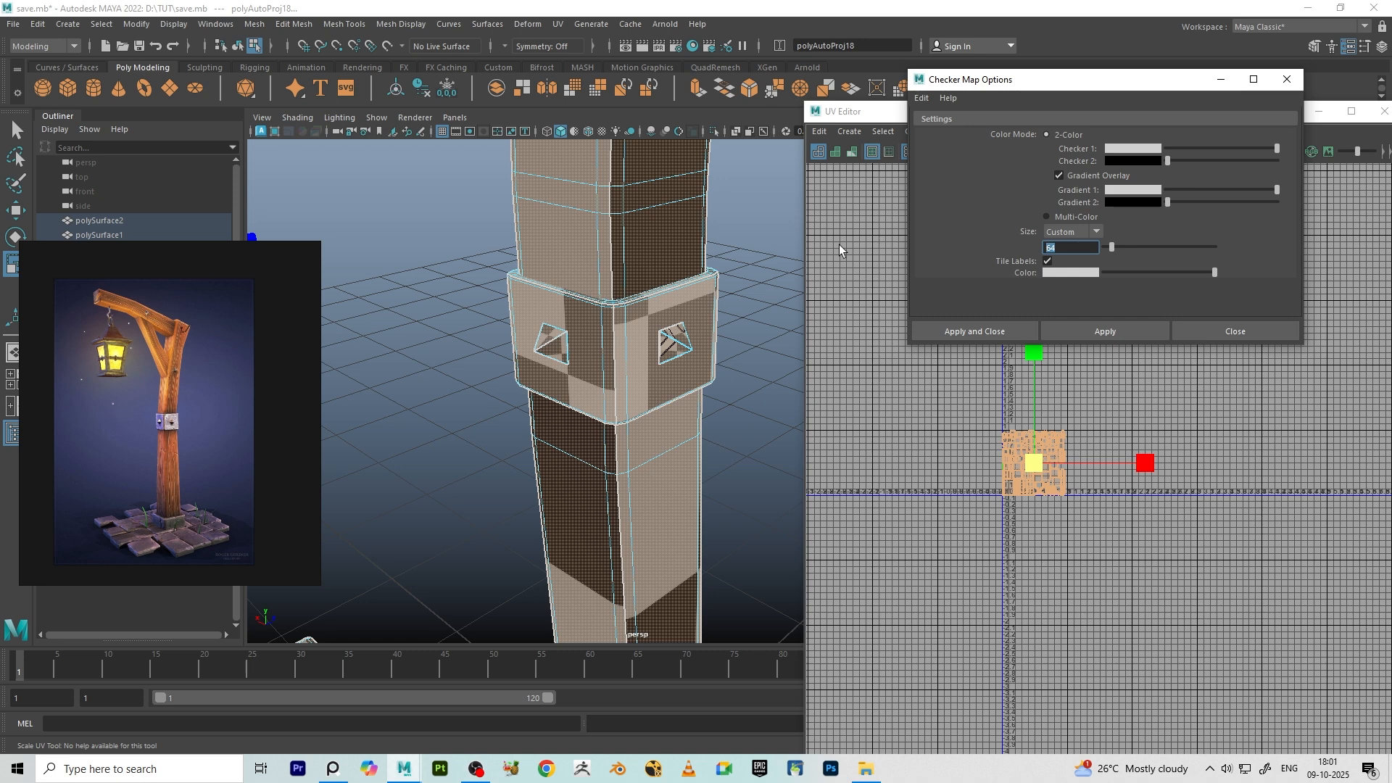
text(5000)
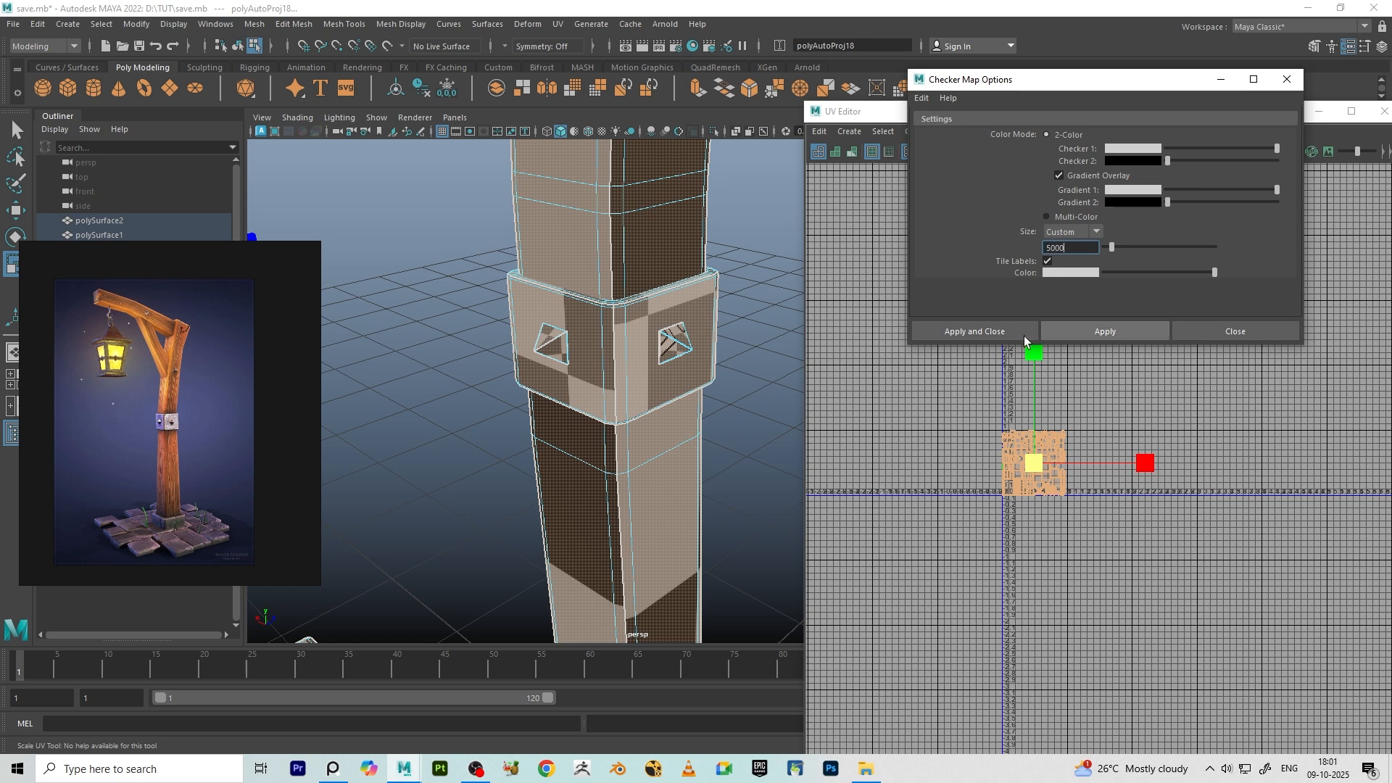
click(994, 327)
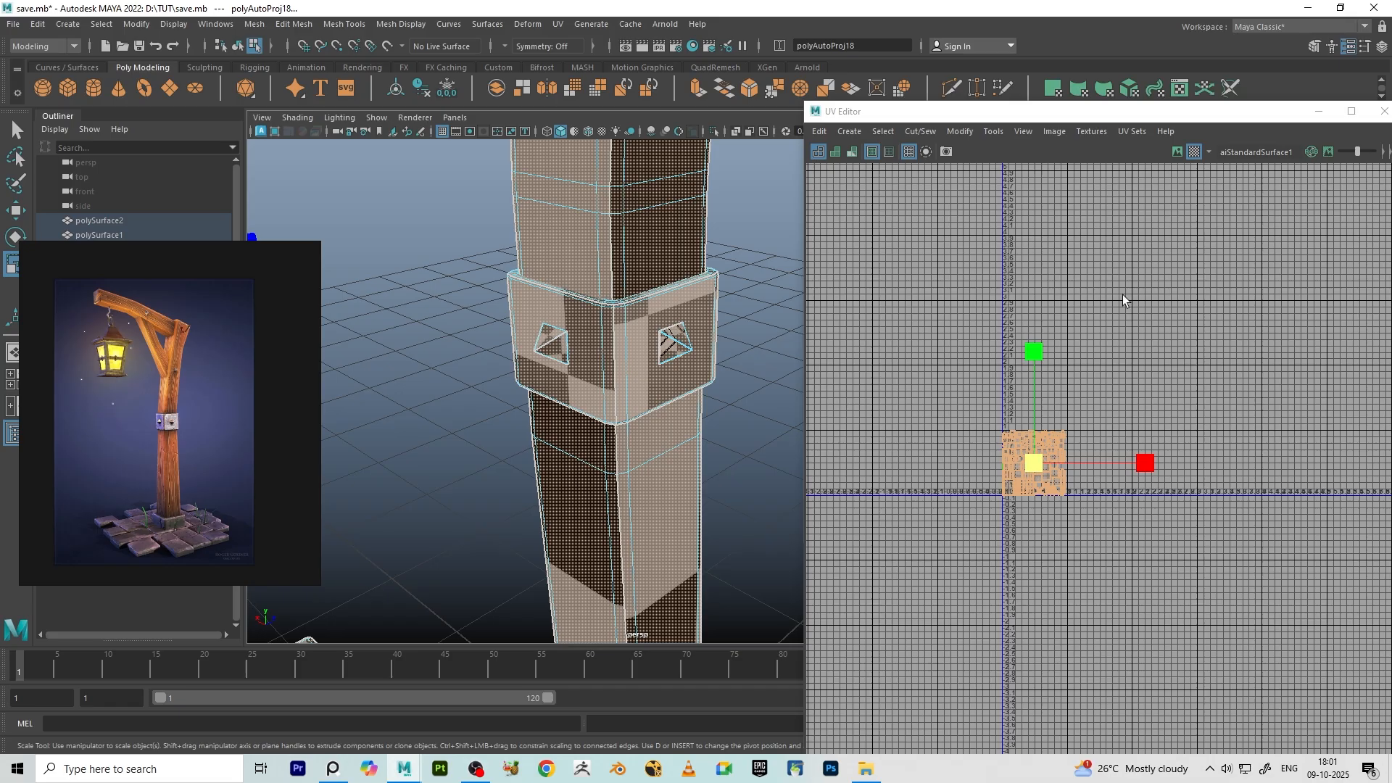
- Try enlarging all the UV shells again with the new checker setting, then undo the scaling
drag(1039, 468, 1330, 214)
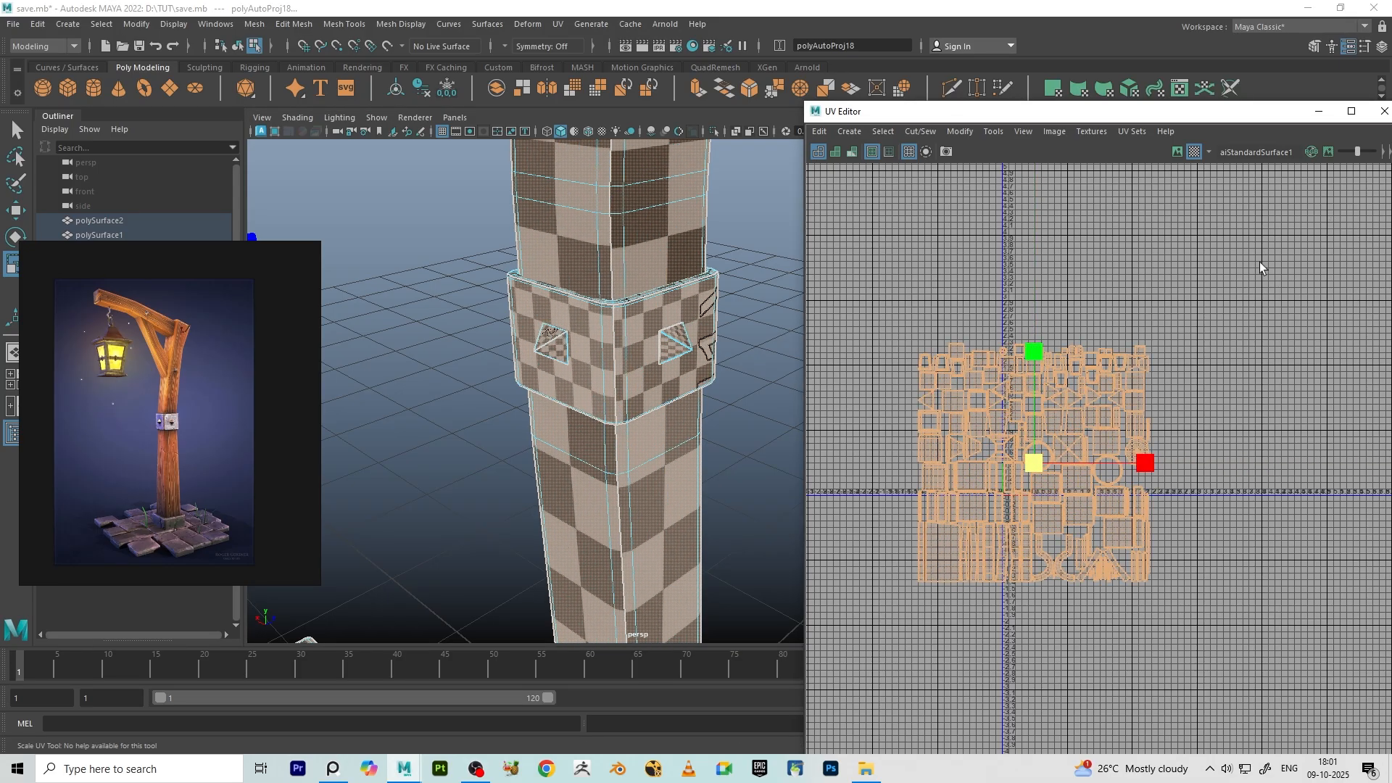
key(ctrl+z)
scroll(604, 342, down, 9)
scroll(591, 290, up, 4)
alt+drag(591, 305, 645, 239)
scroll(1001, 464, up, 3)
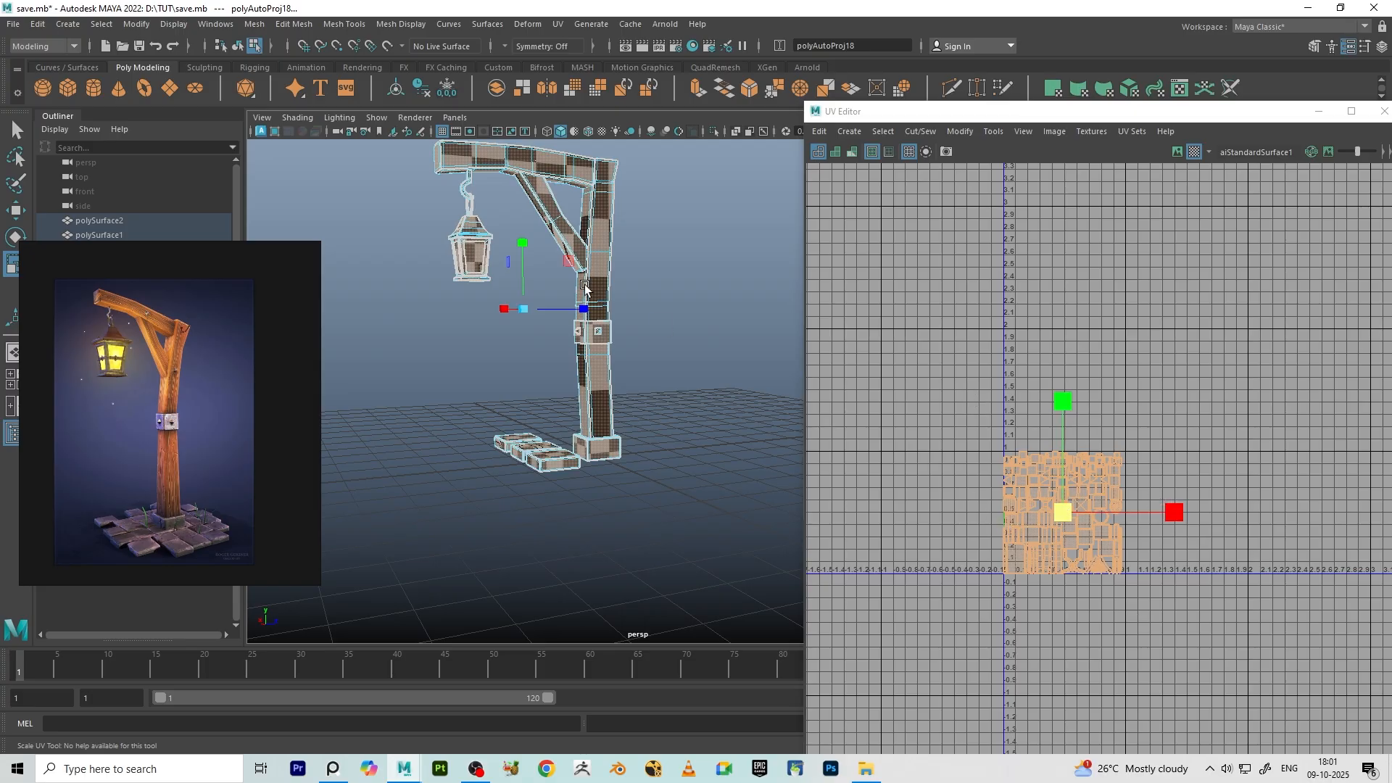
scroll(1059, 494, up, 7)
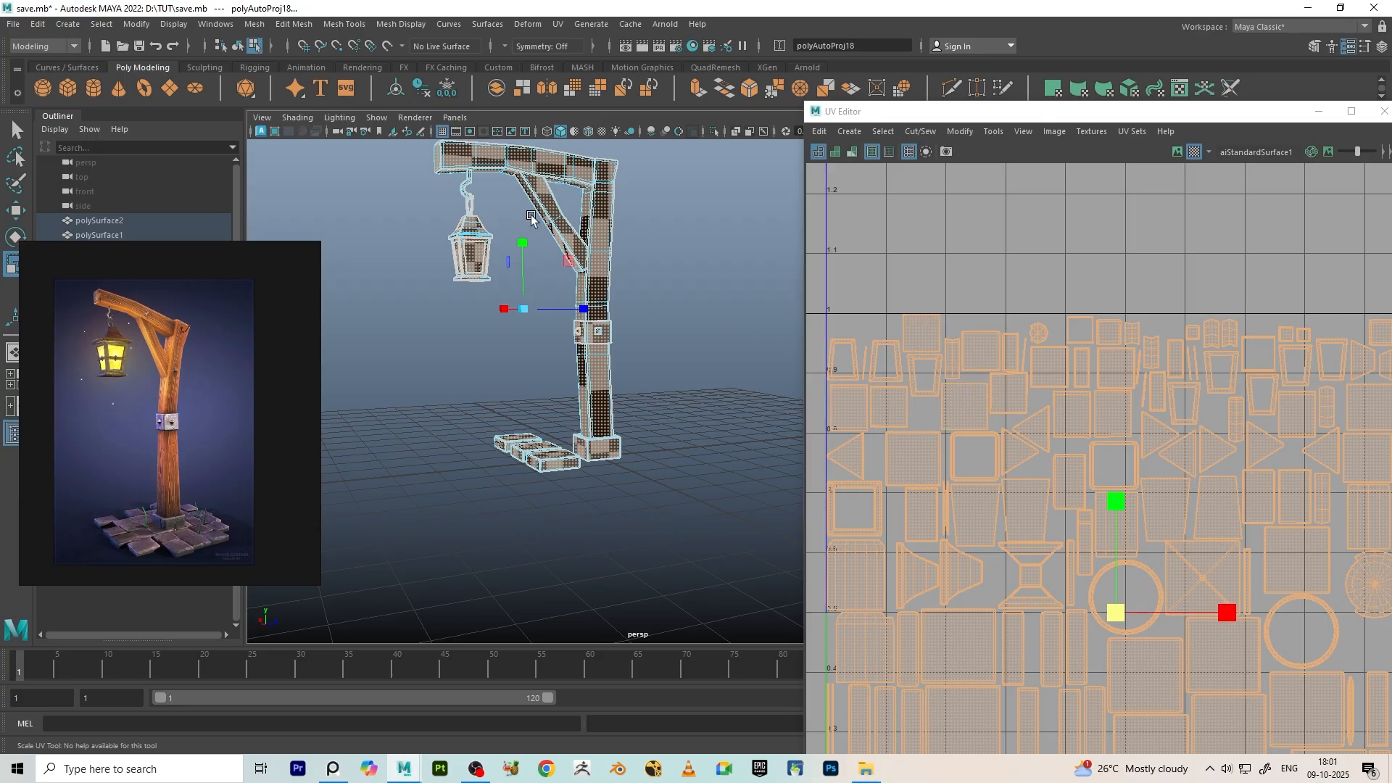
- Isolate the horizontal top beam in the viewport
scroll(578, 266, up, 5)
scroll(578, 265, down, 6)
alt+drag(578, 265, 608, 311)
right_drag(659, 220, 725, 200)
click(725, 203)
scroll(605, 284, up, 5)
click(498, 193)
key(f)
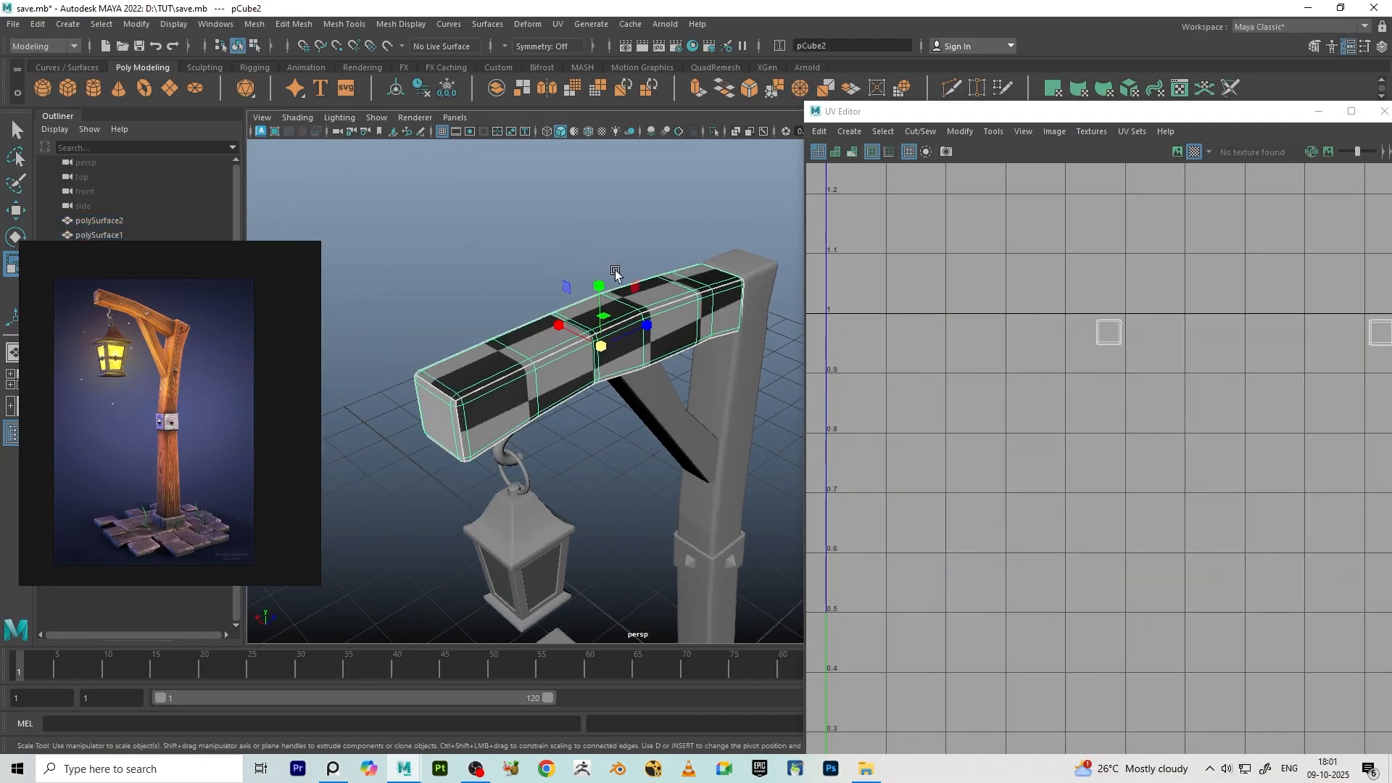
scroll(620, 275, up, 4)
alt+drag(656, 353, 573, 333)
scroll(634, 314, down, 2)
key(ctrl+1)
scroll(573, 334, up, 4)
scroll(588, 292, down, 3)
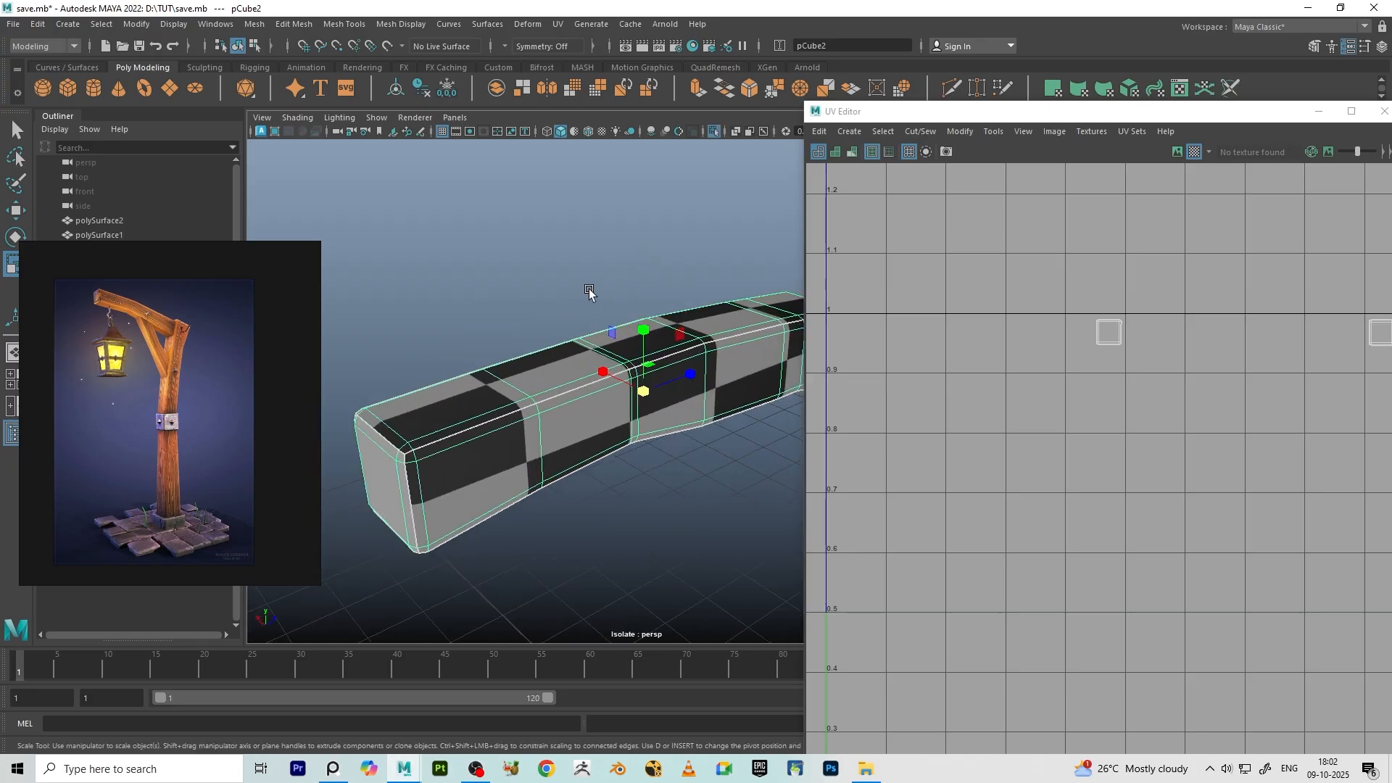
- Try a camera-based UV projection on the isolated beam from an angled view
alt+middle_drag(591, 292, 599, 269)
alt+drag(599, 270, 642, 250)
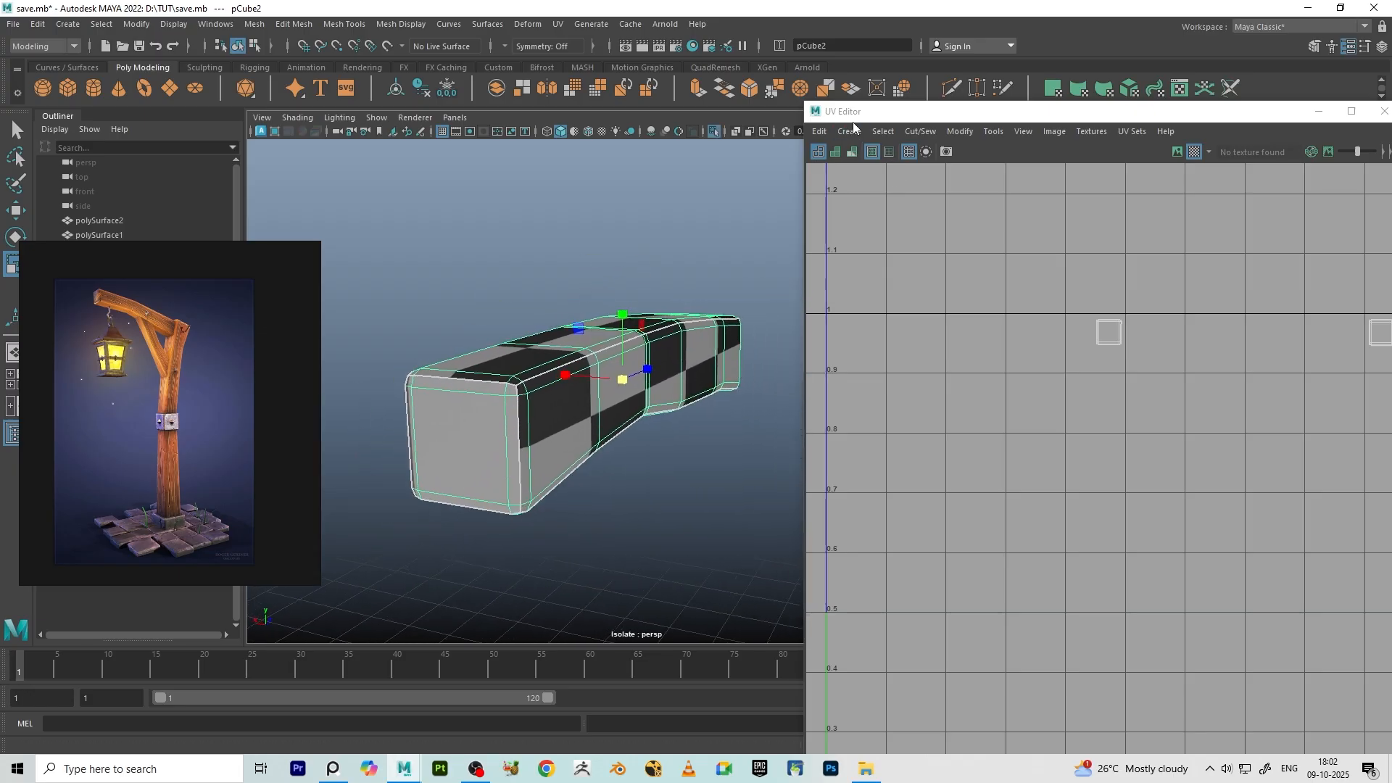
click(848, 131)
click(885, 201)
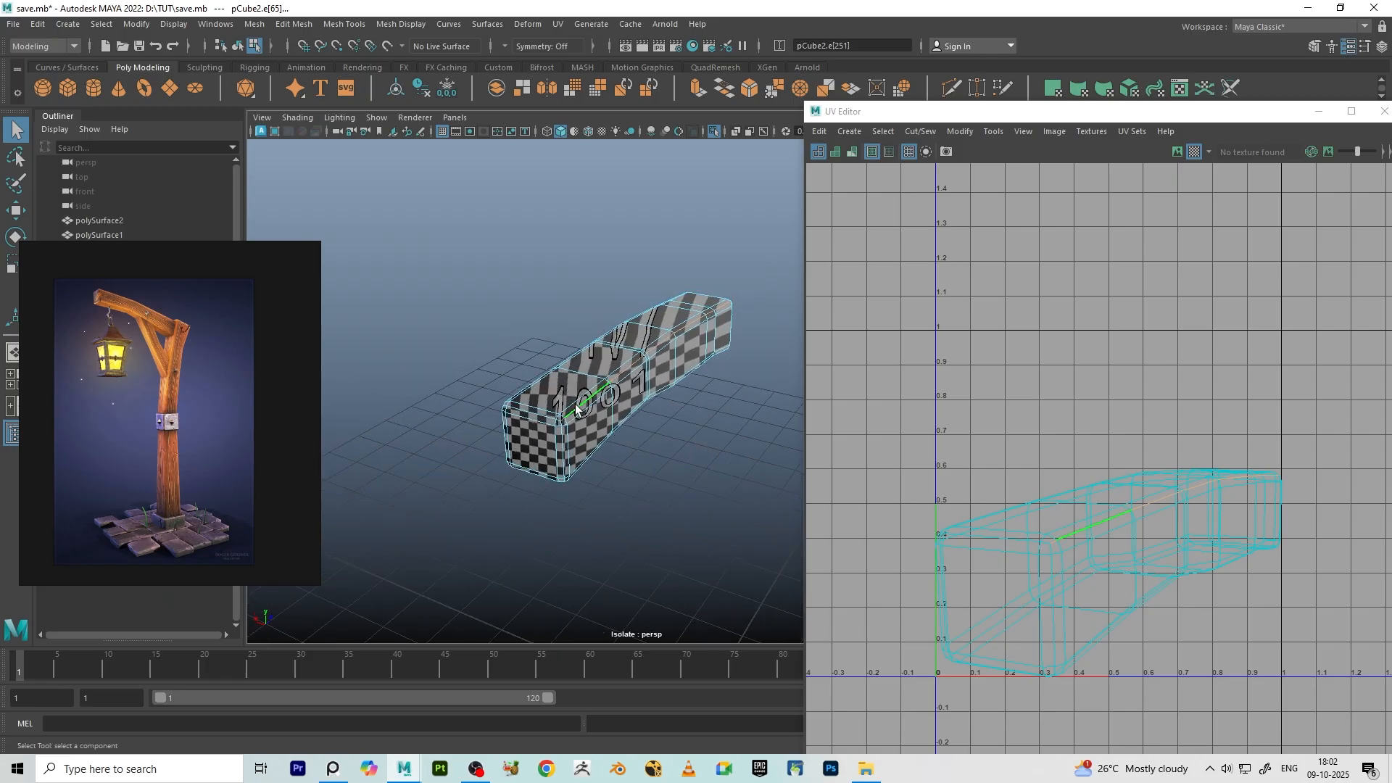
- Try cutting UV seams along the edges around both end faces of the beam
mouse_move(551, 406)
alt+mouse_down()
mouse_move(613, 379)
mouse_move(552, 393)
mouse_move(566, 392)
alt+mouse_up()
click(569, 394)
alt+middle_drag(481, 421, 511, 388)
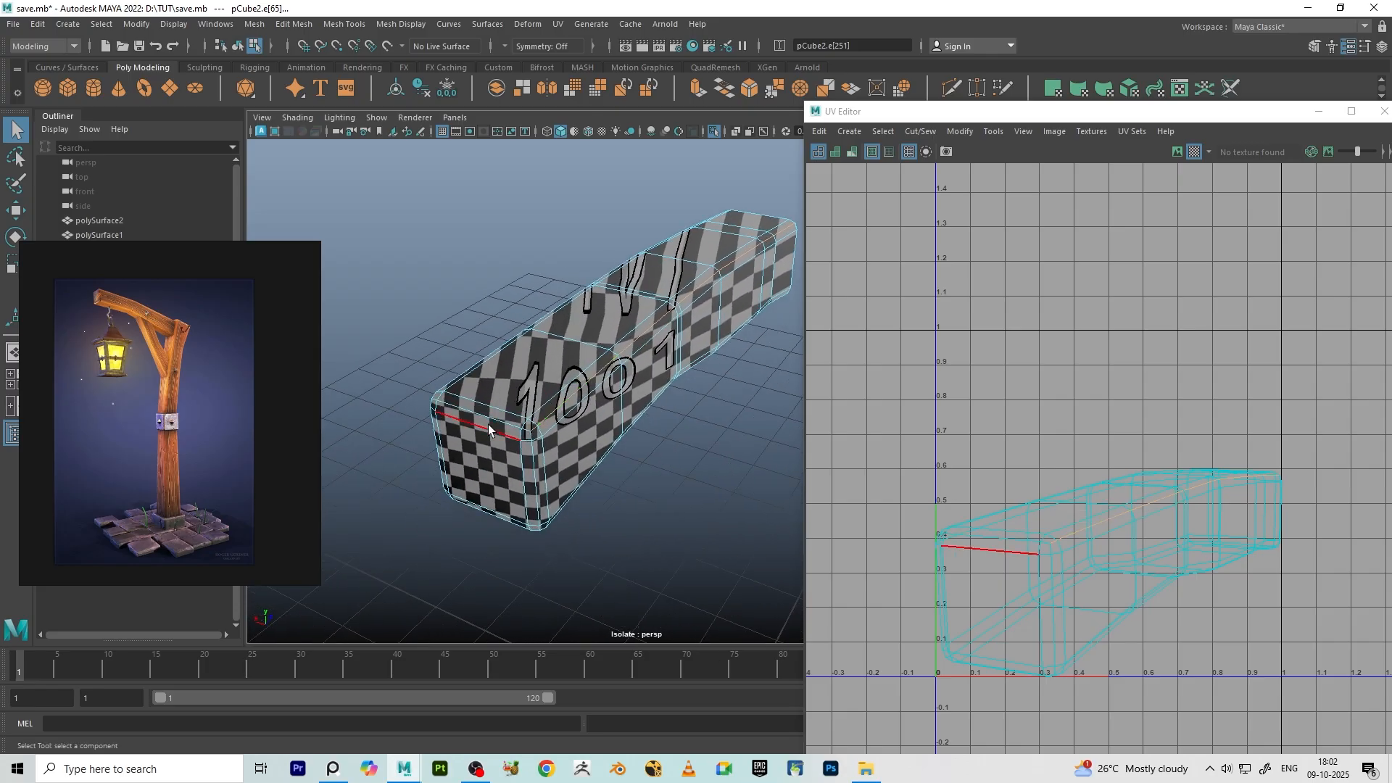
shift+click(483, 414)
alt+drag(609, 407, 608, 380)
shift+click(531, 428)
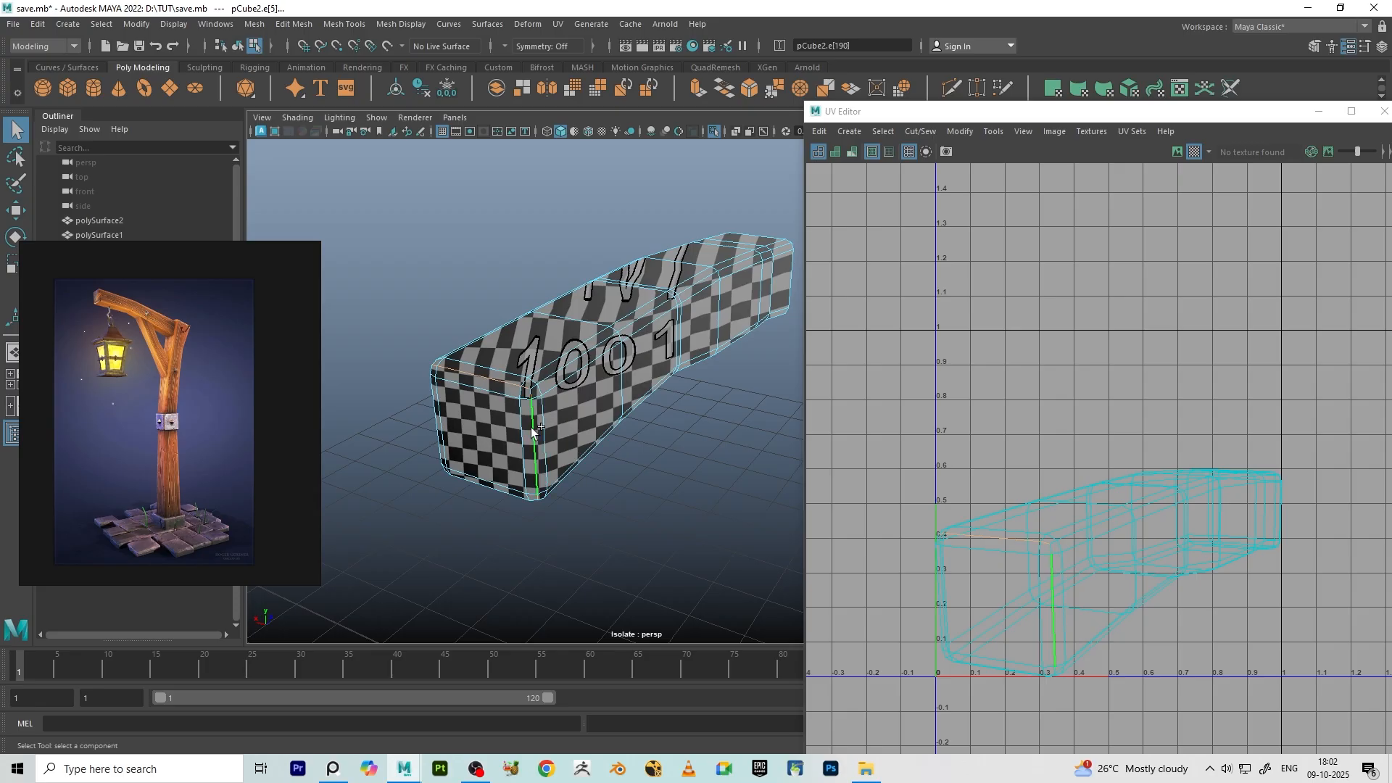
alt+drag(530, 428, 547, 306)
shift+click(701, 298)
shift+click(552, 332)
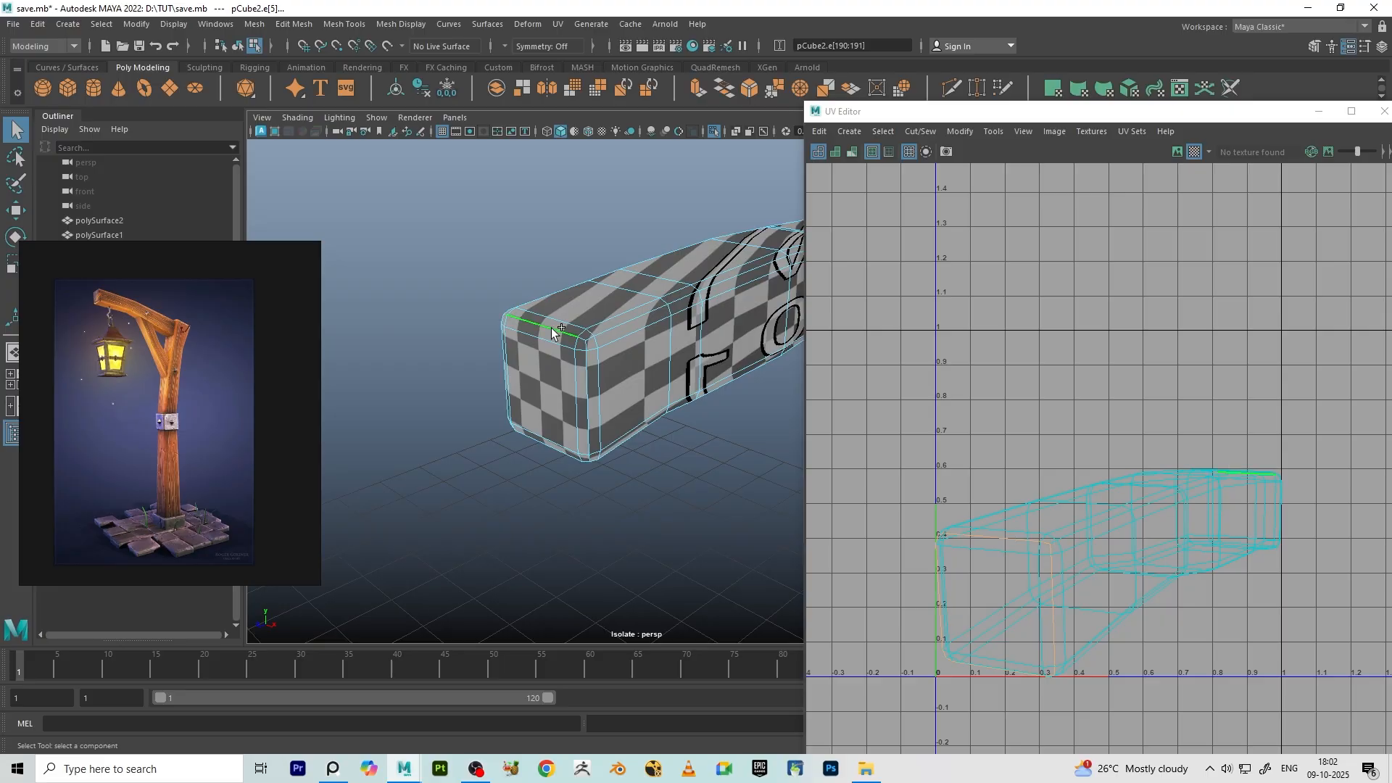
alt+drag(593, 377, 685, 375)
shift+click(685, 376)
key(shift+x)
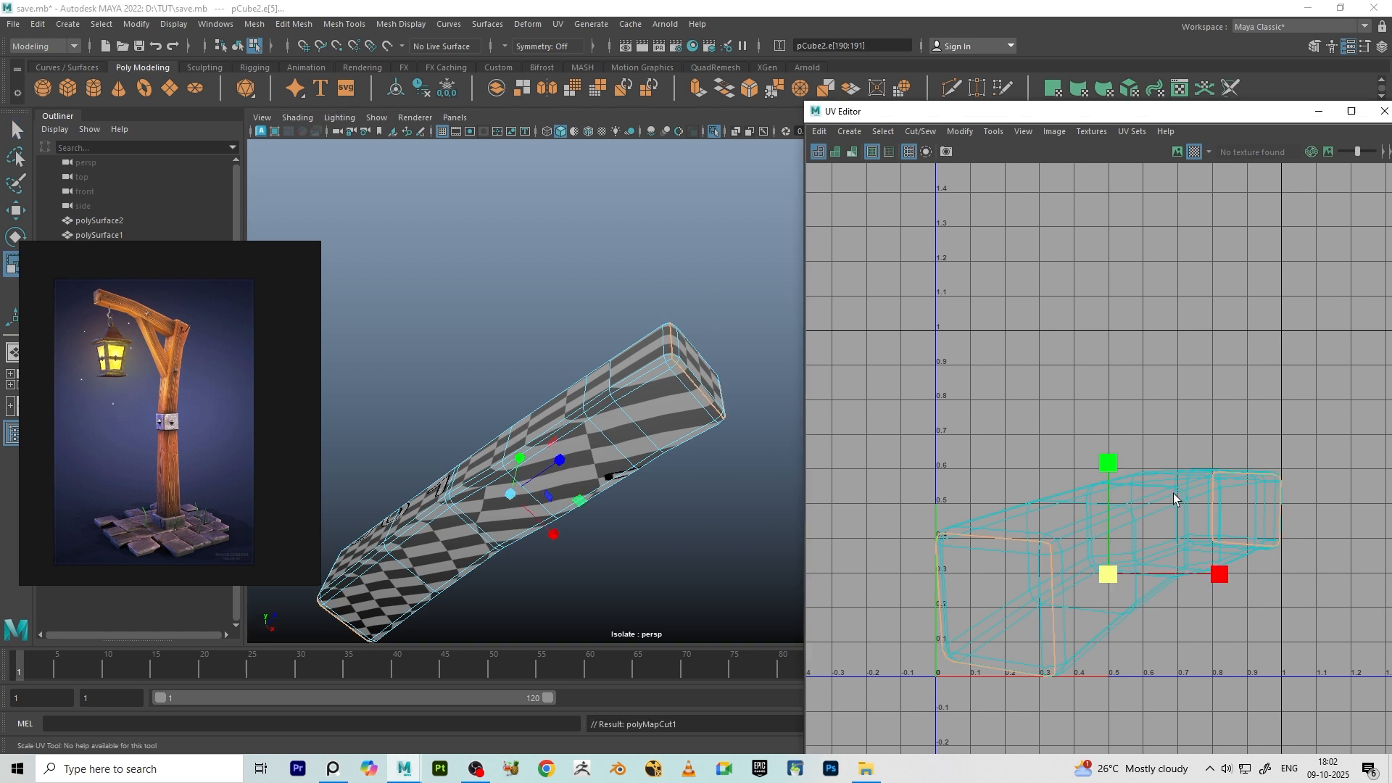
click(921, 132)
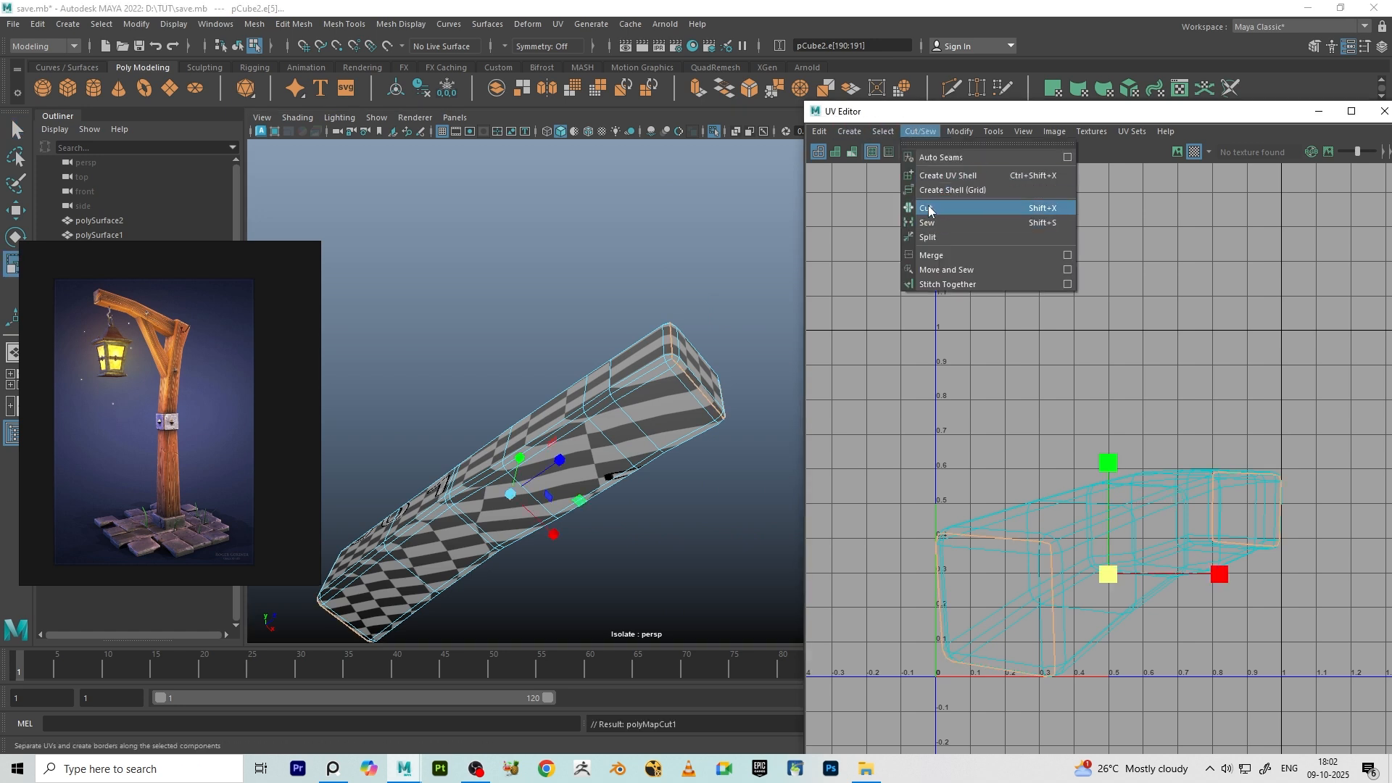
click(1092, 239)
- Try cutting a lengthwise UV seam along one lower edge of the beam
scroll(696, 395, down, 2)
alt+drag(700, 394, 640, 412)
scroll(639, 414, up, 3)
click(639, 414)
key(r)
scroll(1225, 547, up, 5)
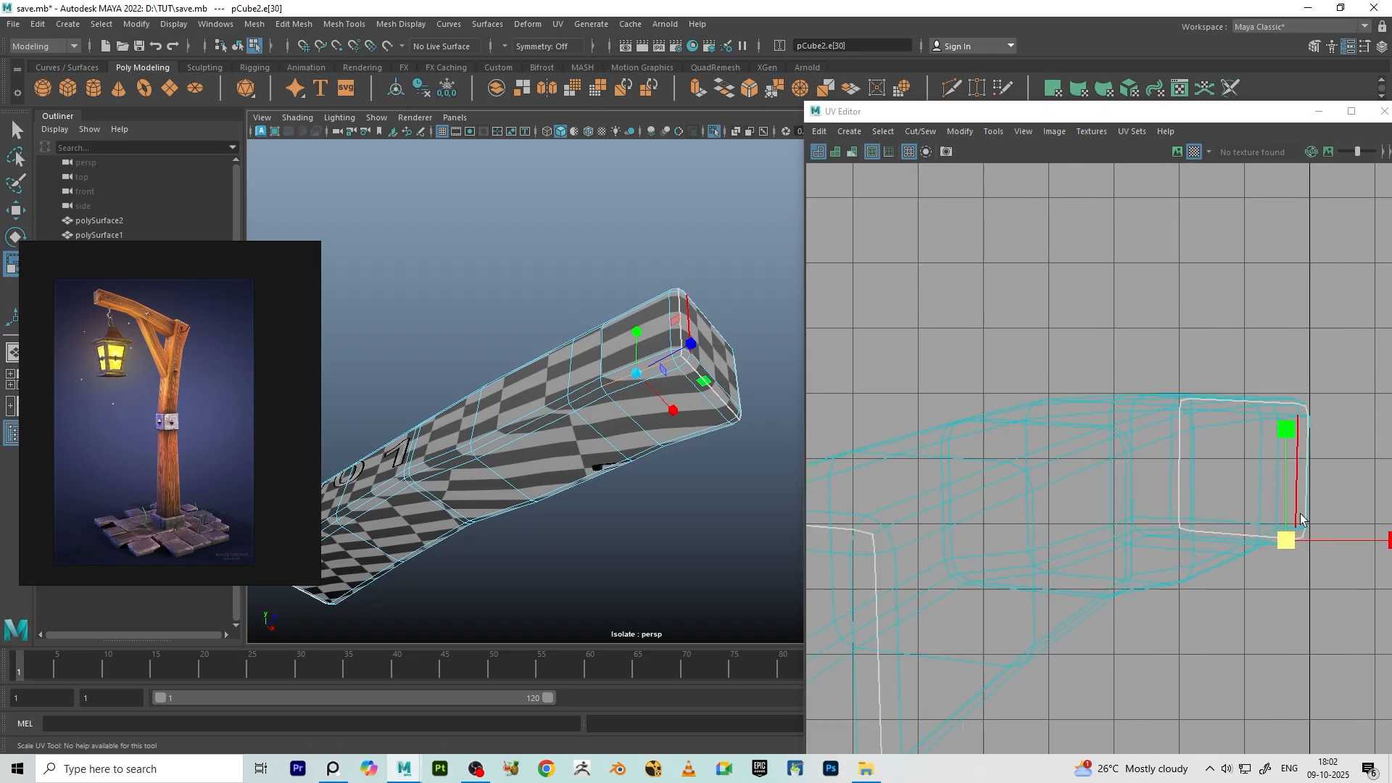
click(1311, 612)
double_click(1240, 554)
double_click(1239, 558)
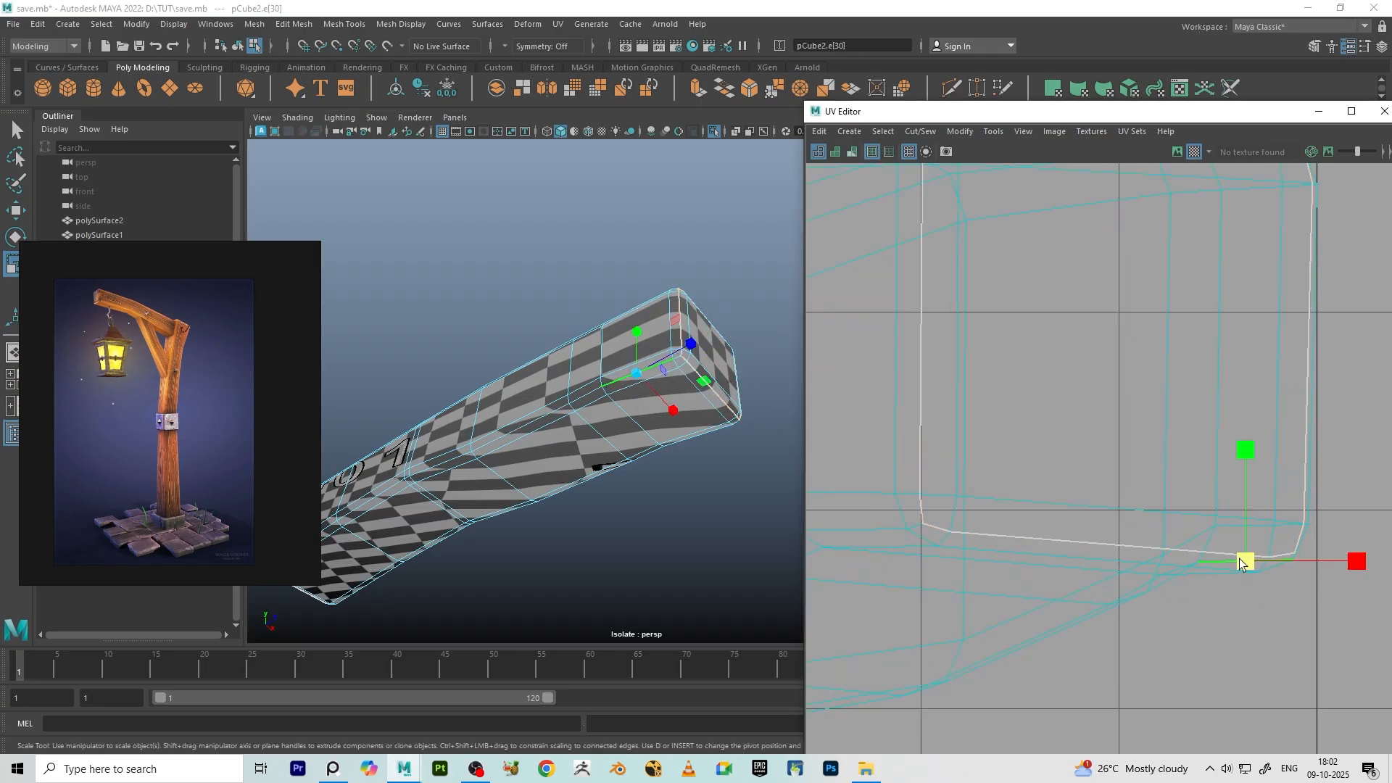
scroll(1270, 504, down, 5)
scroll(1122, 527, down, 4)
key(shift+x)
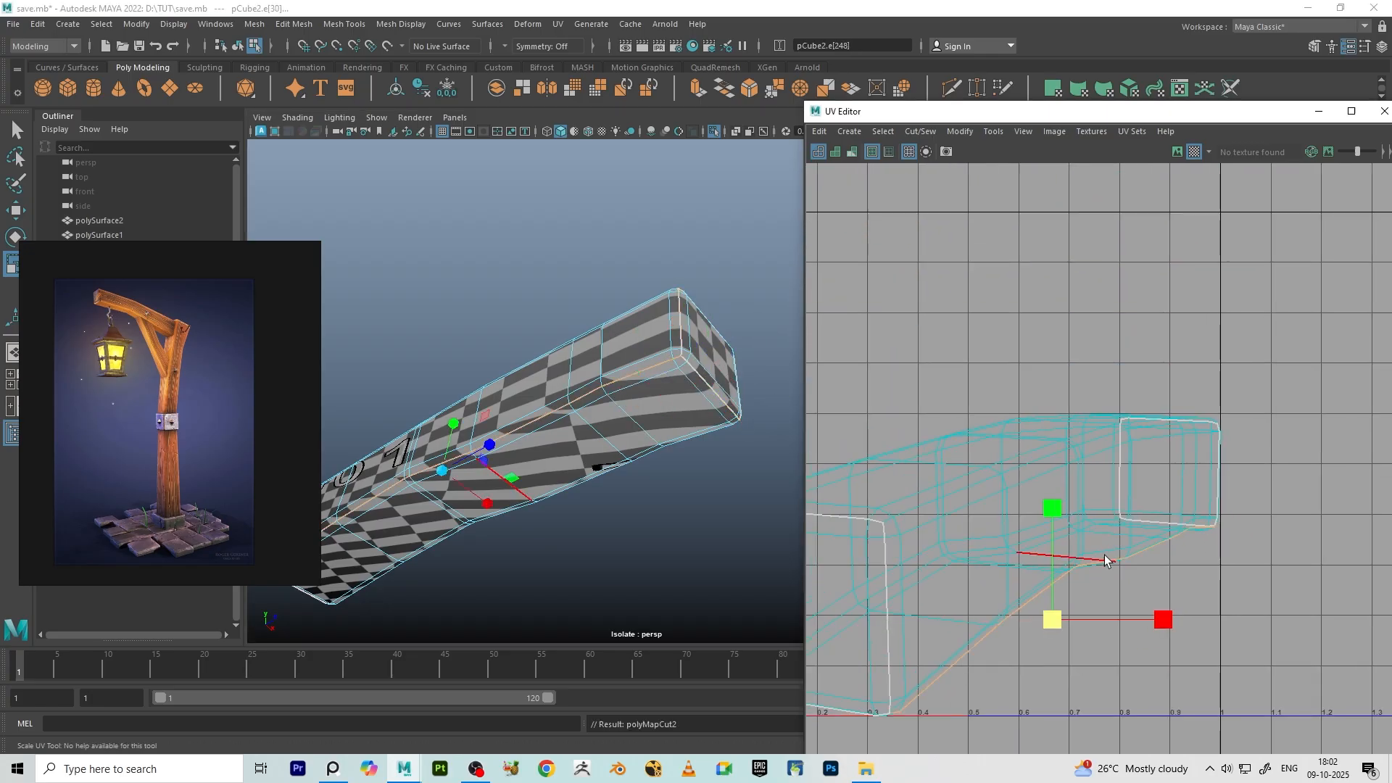
- Try unfolding all the beam's UV faces
scroll(1068, 386, down, 5)
key(F11)
drag(928, 405, 1201, 570)
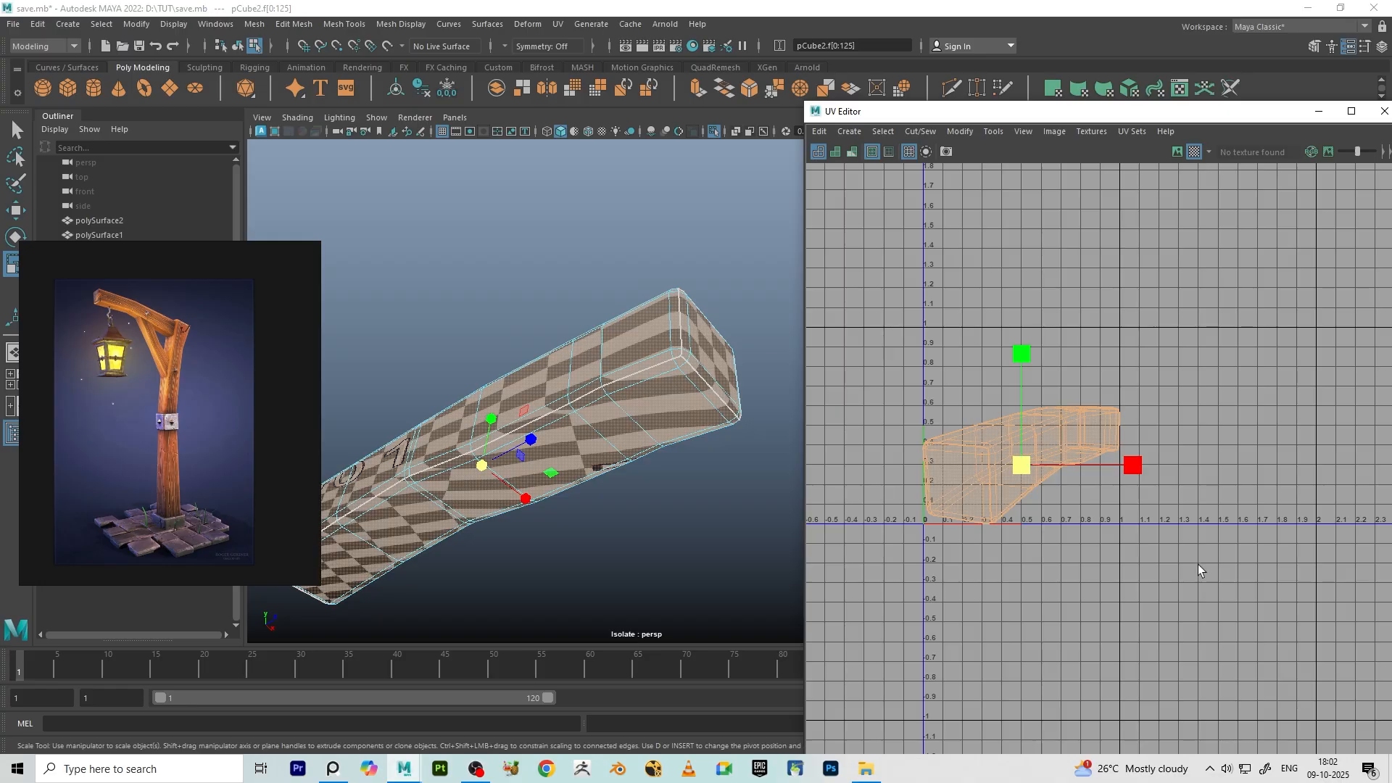
key(ctrl+u)
click(1198, 564)
- Rotate the beam's long side UV shell straight and move it above the end-cap shells
click(1100, 419)
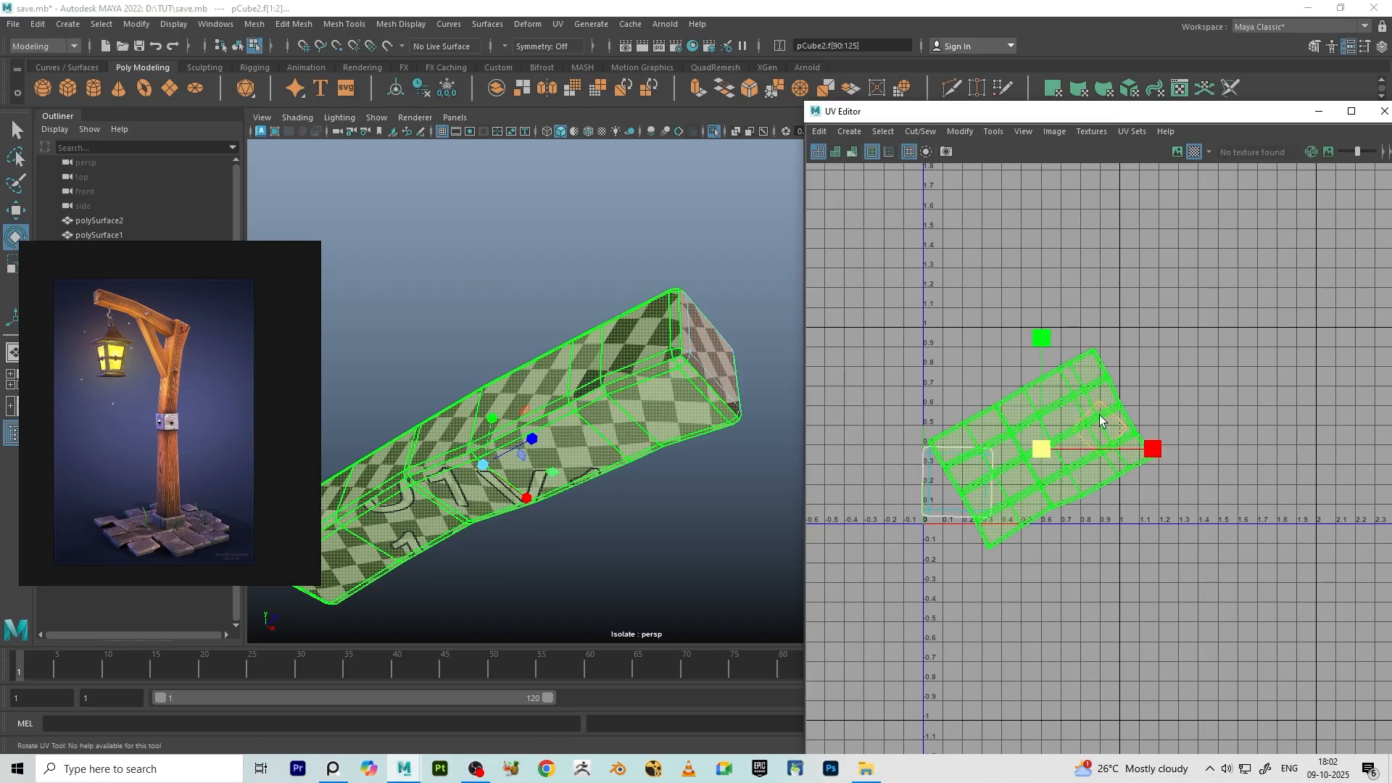
key(e)
drag(1131, 390, 1137, 415)
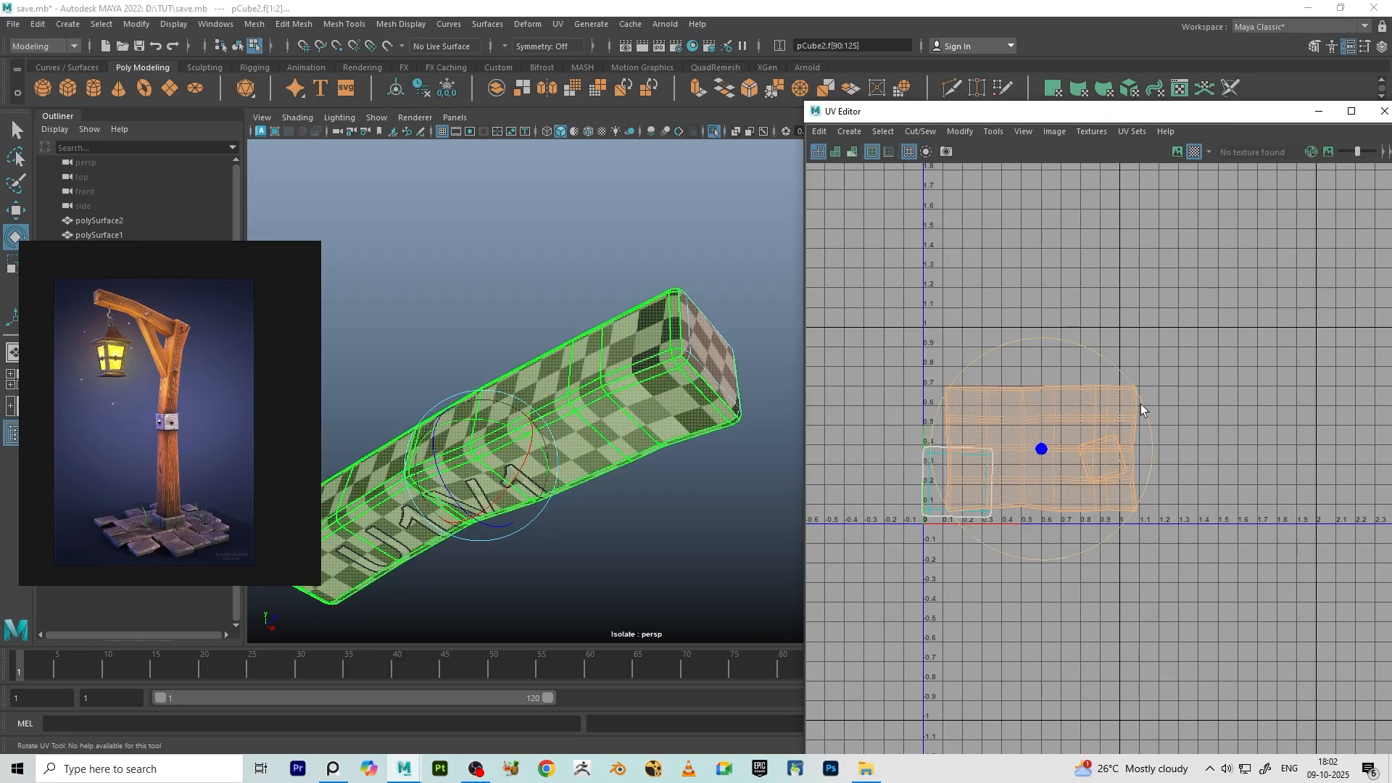
click(1142, 404)
click(1075, 415)
key(w)
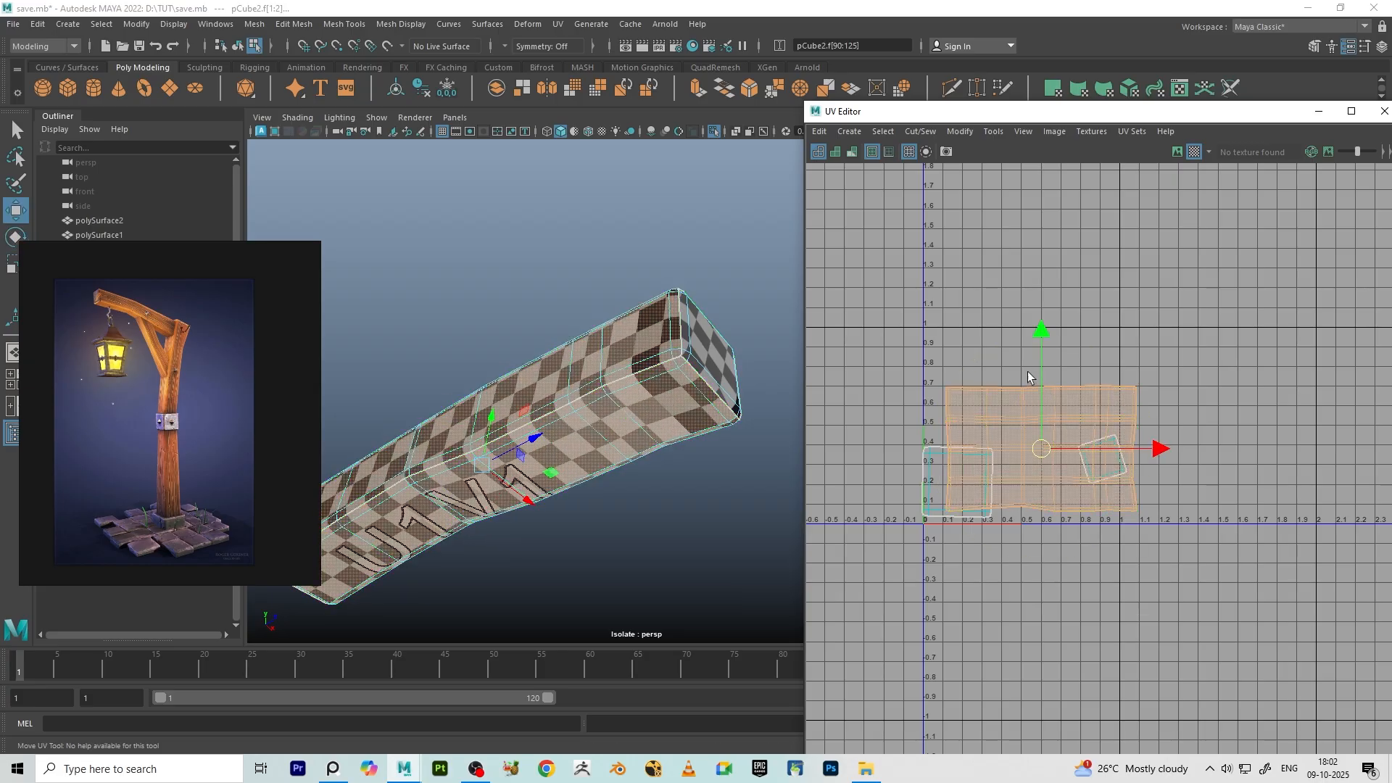
drag(1041, 333, 1042, 217)
- Rotate the small end-cap UV shell until it is straight and check the checker pattern on the beam
click(1112, 472)
key(e)
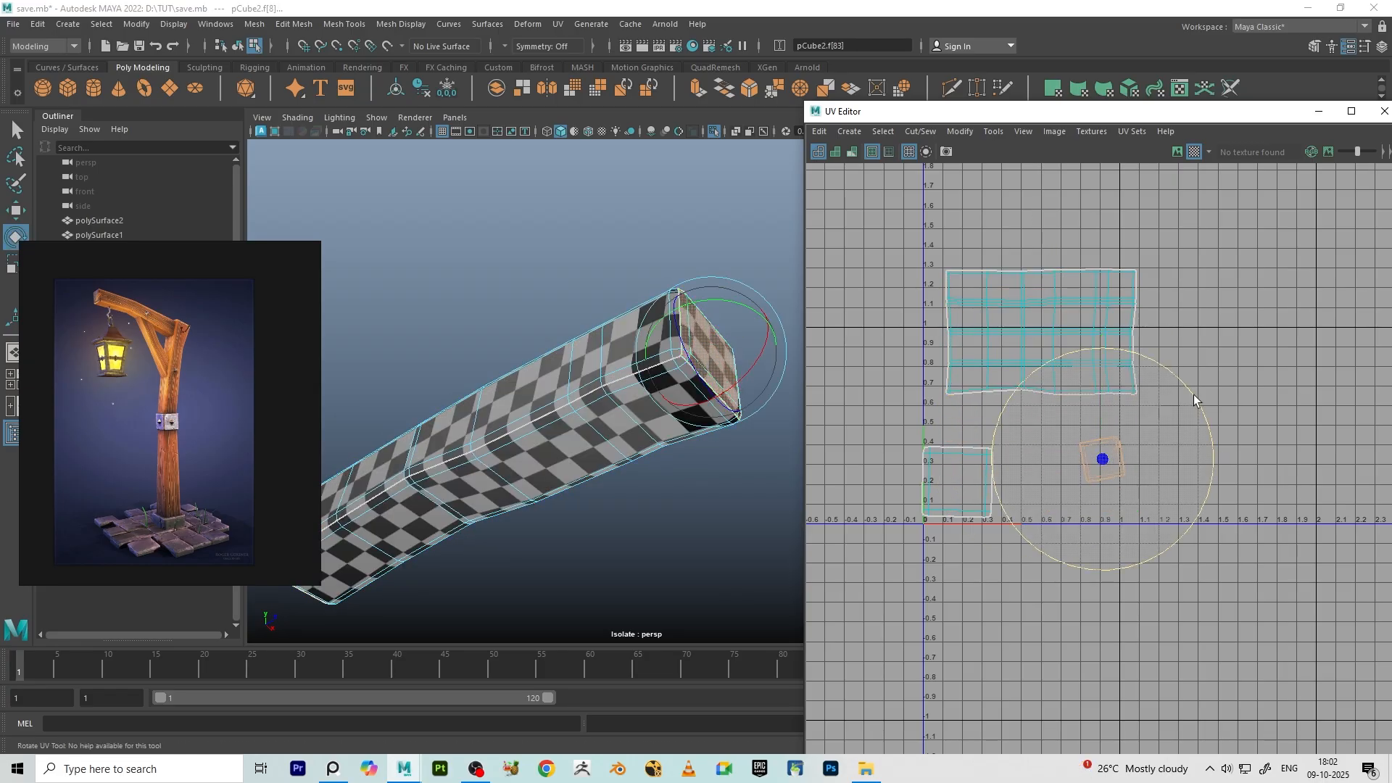
alt+drag(582, 429, 661, 369)
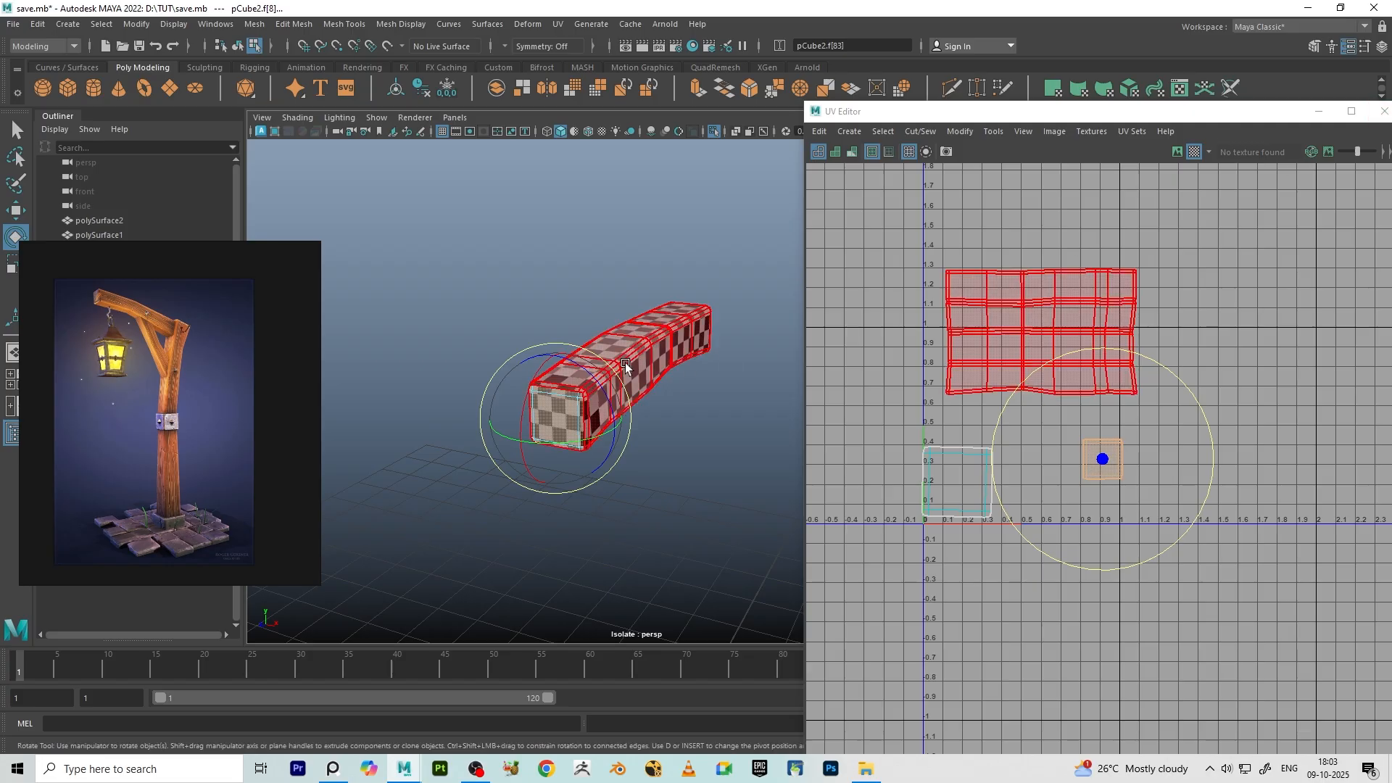
- Undo the beam's trial projection, seam cuts, unfolding and isolation to restore its packed UVs
key(ctrl+z)
key(ctrl+z)
key(ctrl+z)
key(ctrl+z)
key(ctrl+z)
key(ctrl+z)
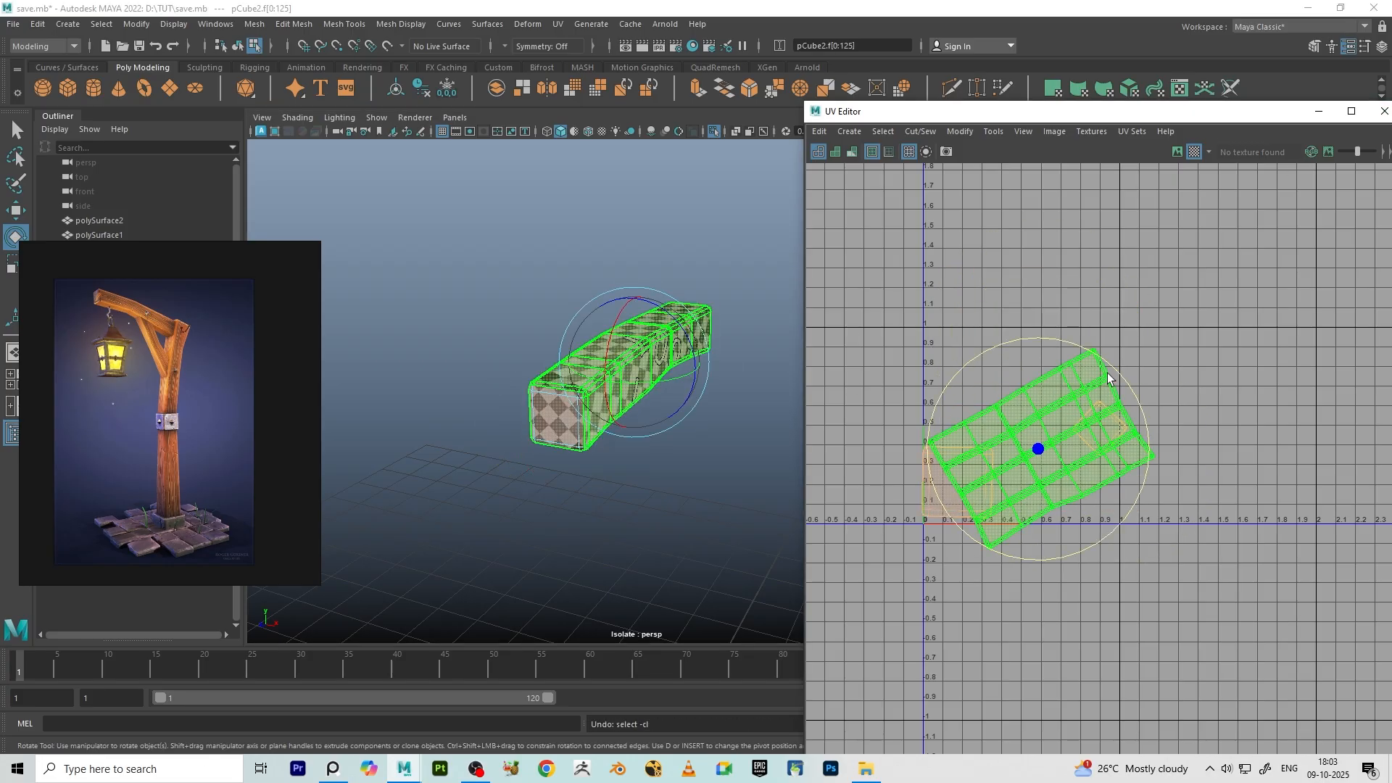
key(ctrl+z)
key(ctrl+z)
key(ctrl+z)
key(ctrl+z)
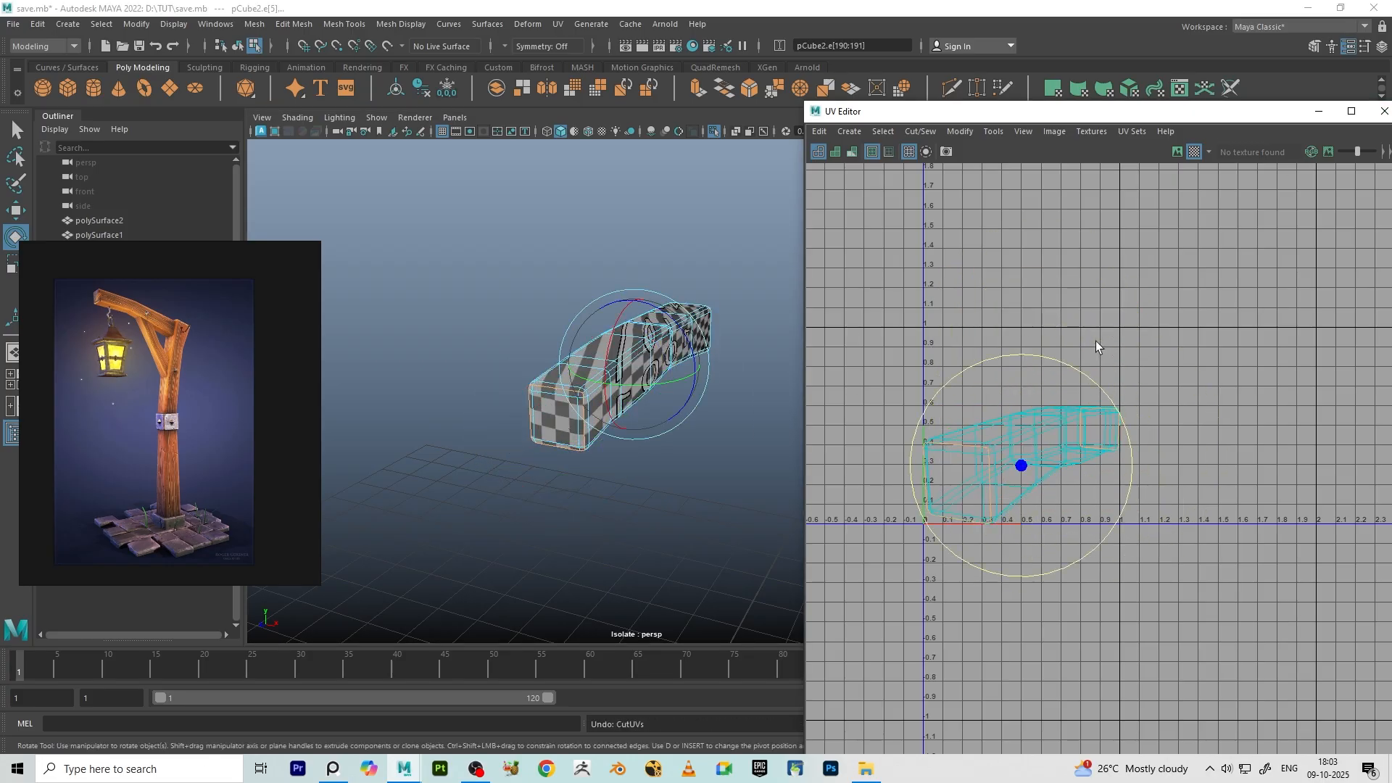
key(ctrl+z)
key(ctrl+z)
key(ctrl+z)
key(ctrl+z)
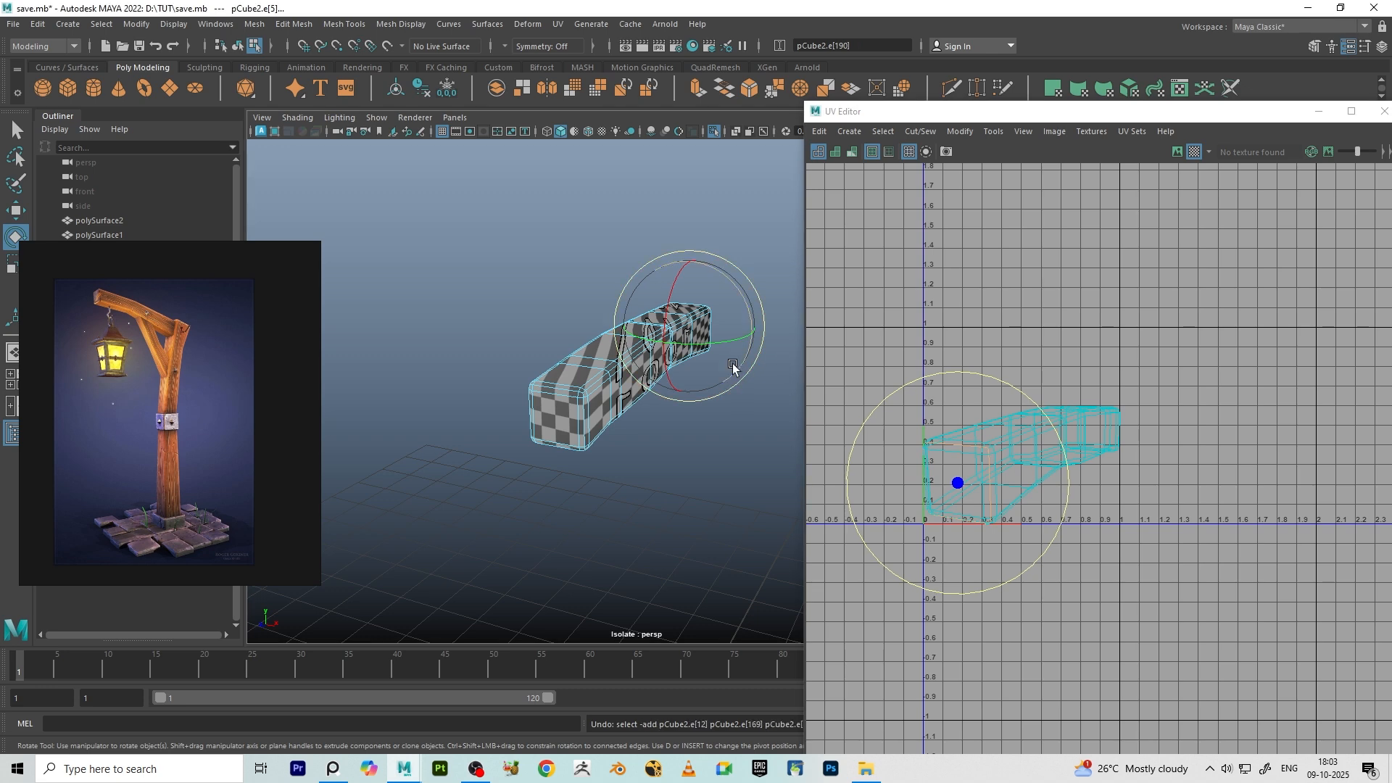
key(ctrl+z)
key(ctrl+z)
key(ctrl+z)
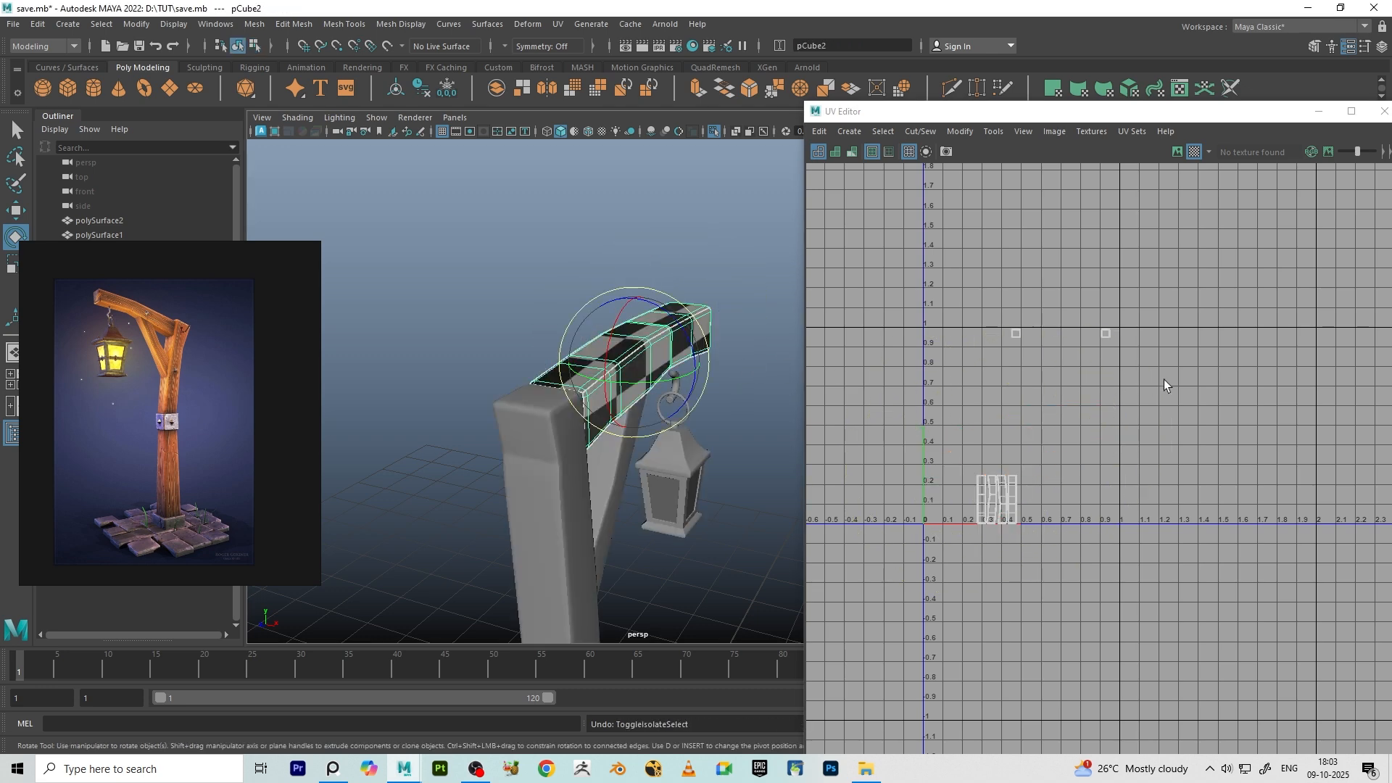
- Close the UV Editor and clear the selection
click(631, 205)
scroll(568, 298, down, 8)
alt+drag(631, 205, 850, 657)
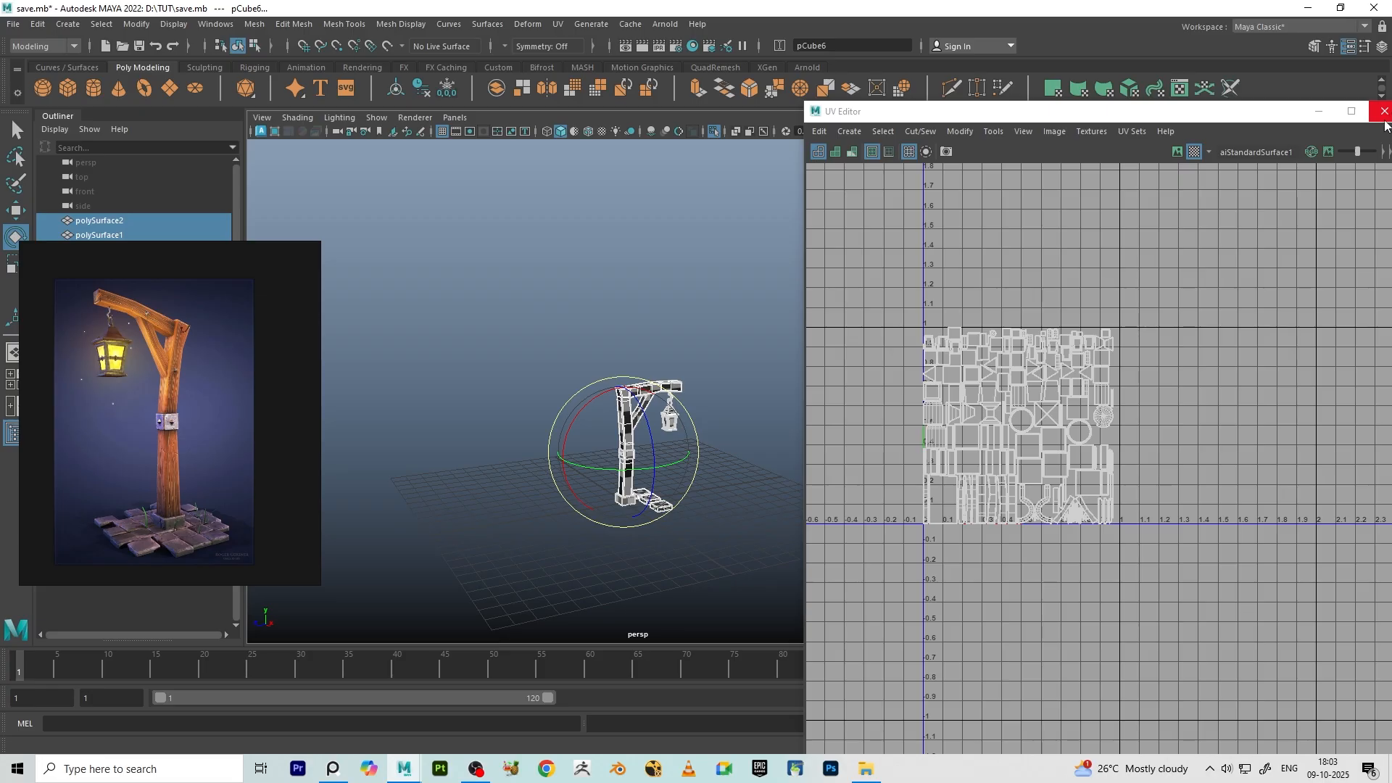
click(1385, 111)
click(749, 255)
alt+drag(749, 254, 668, 362)
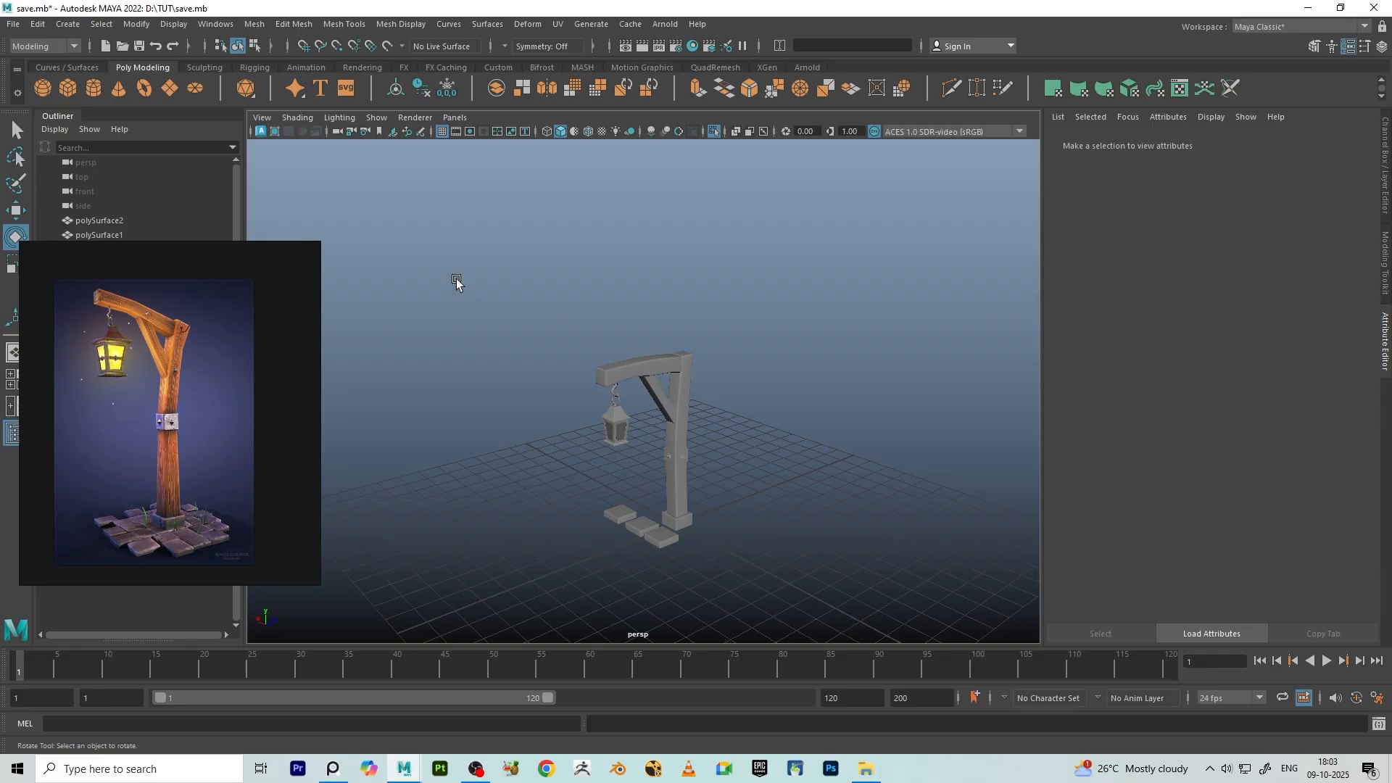
- Delete the construction history and freeze the transformations of all lantern post parts
drag(455, 278, 815, 610)
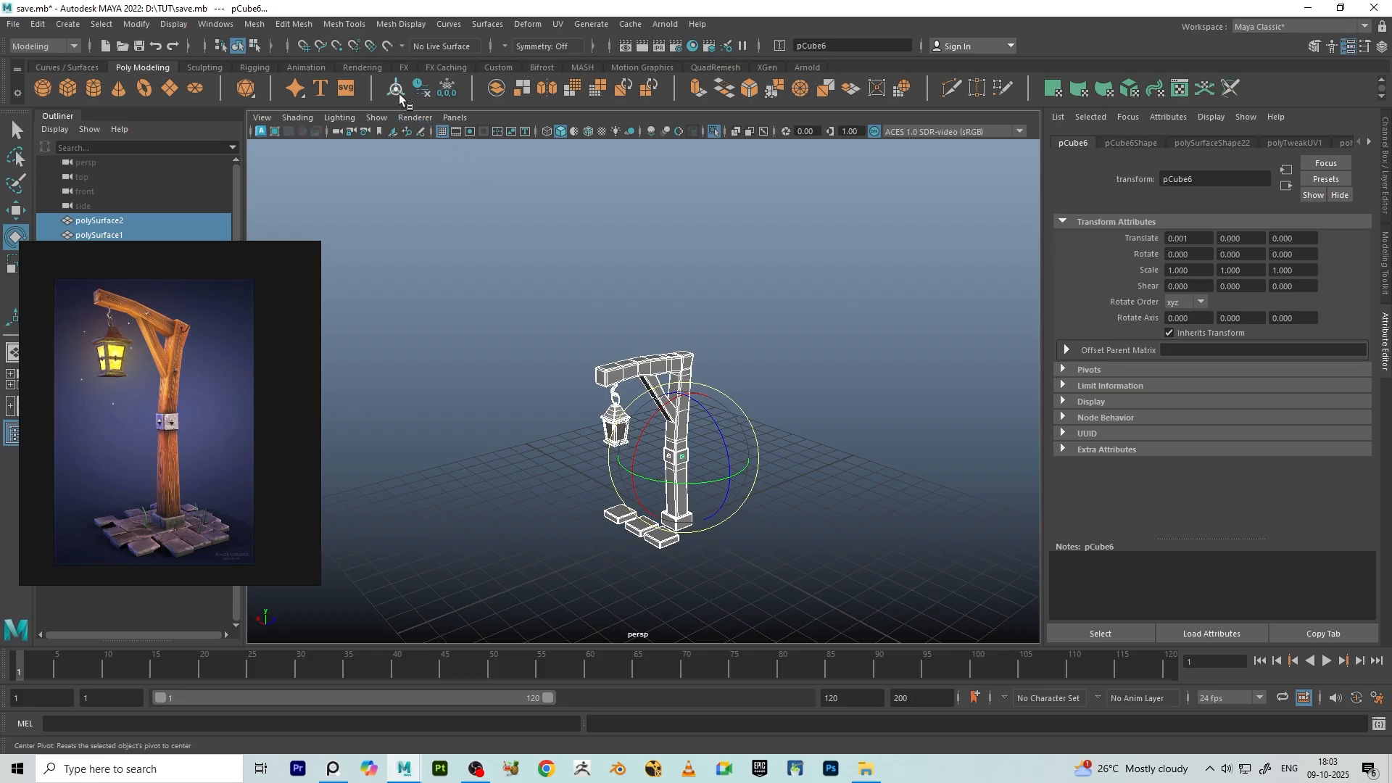
click(447, 89)
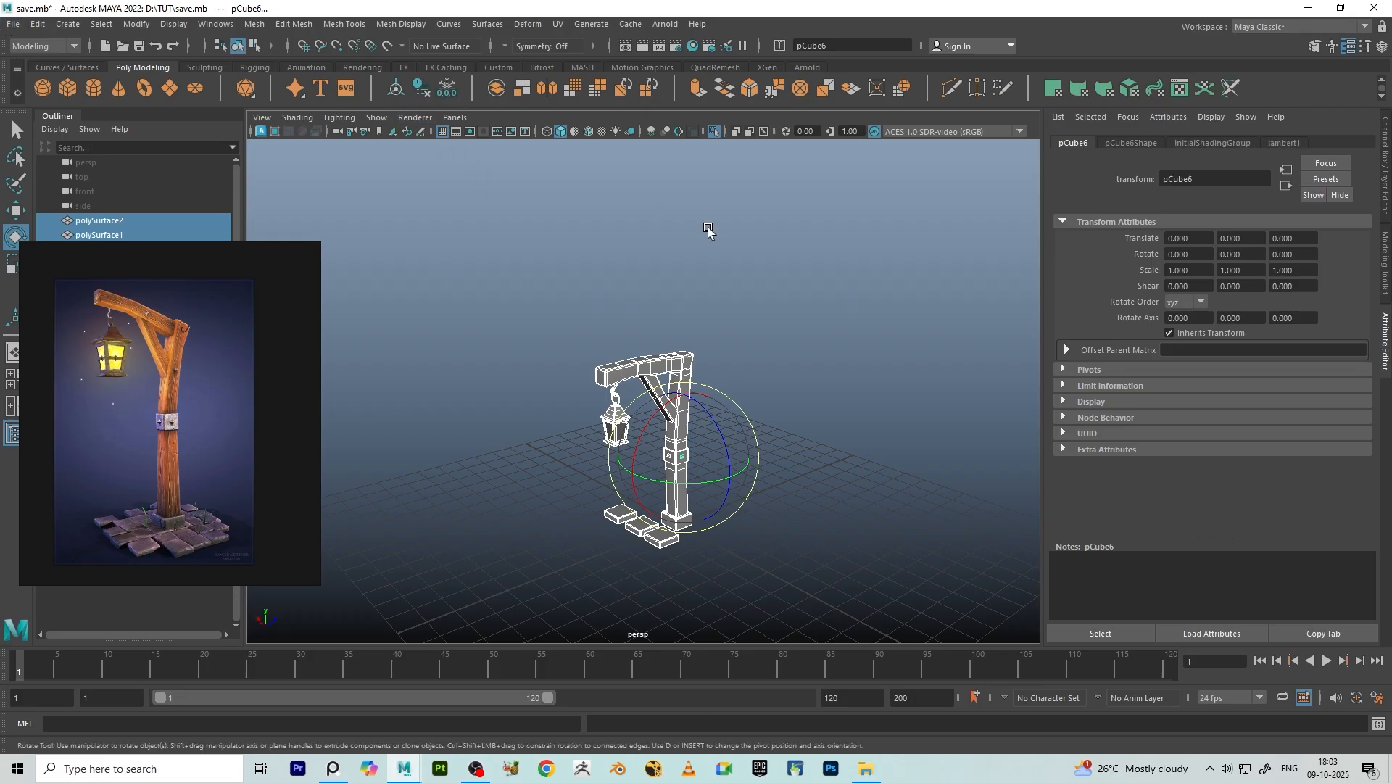
click(653, 301)
- Assign a new aiStandardSurface material to all lantern post parts
drag(553, 248, 873, 643)
right_drag(623, 363, 624, 731)
click(507, 381)
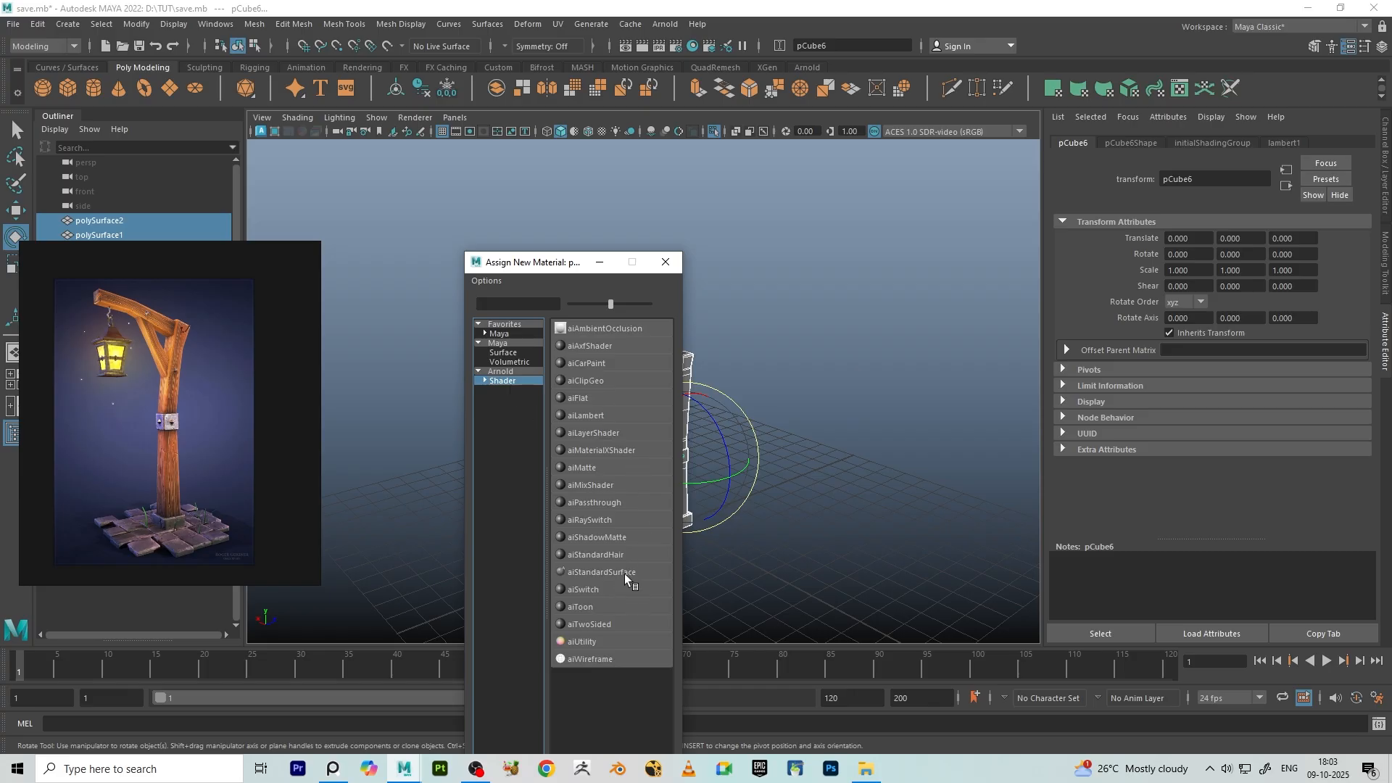
click(602, 572)
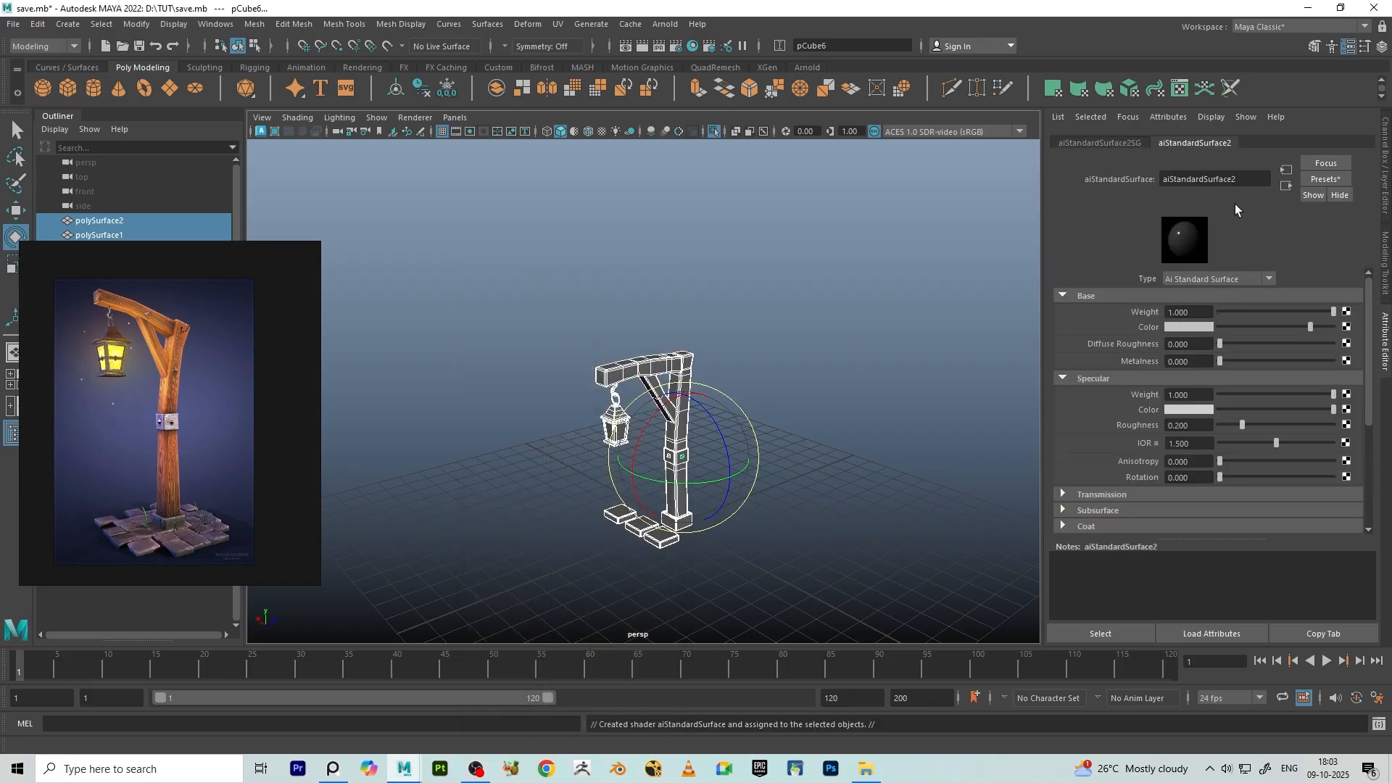
- Rename the new material as lamp
drag(1249, 180, 820, 136)
text(la)
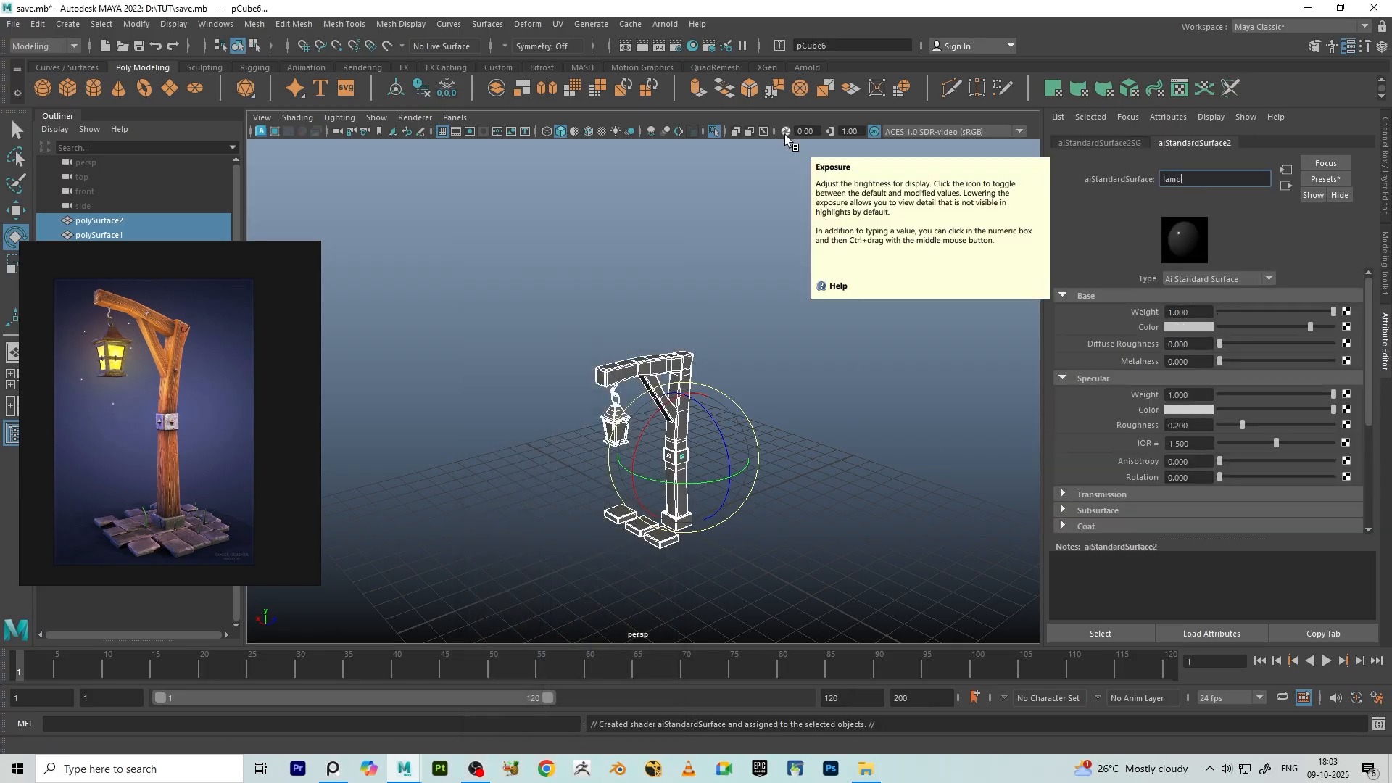
text(mp)
click(755, 295)
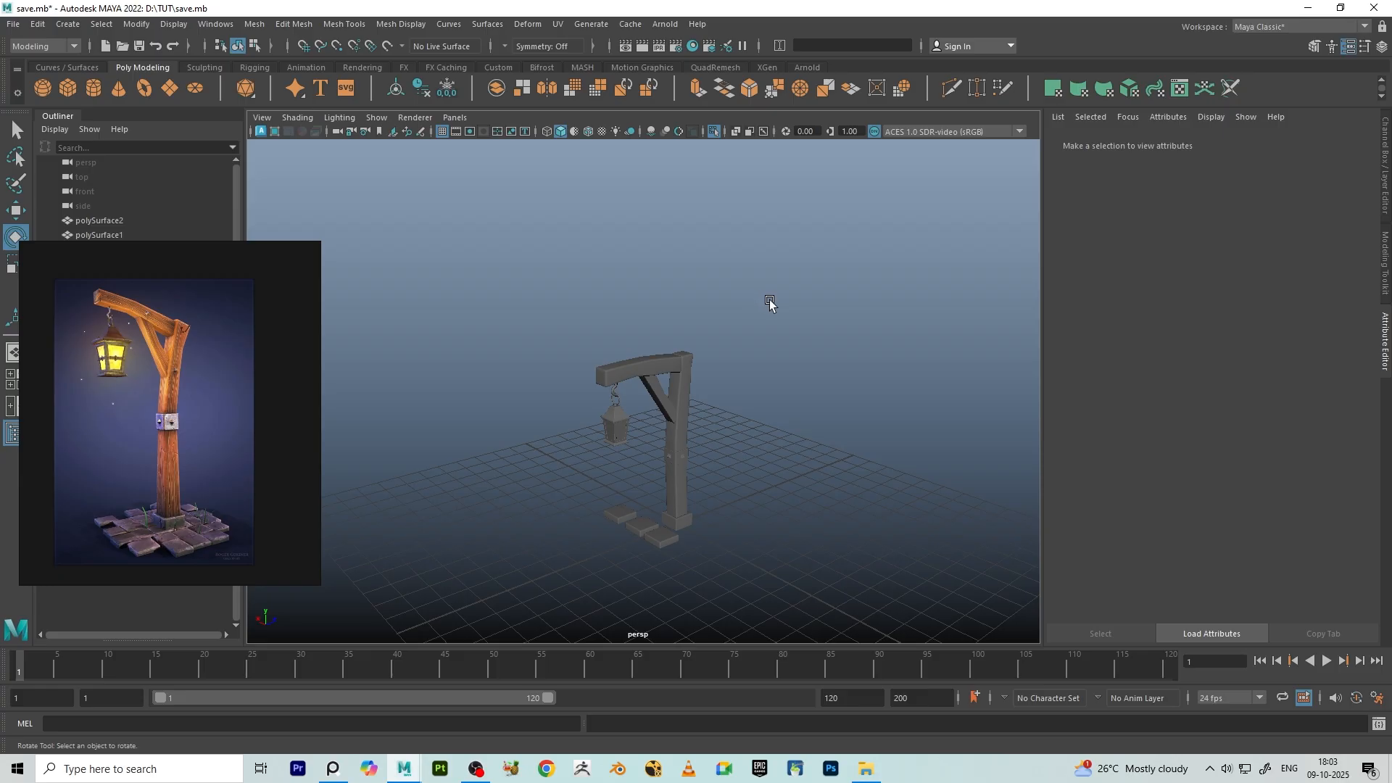
- Select all lantern post parts and export them as an FBX file named low to the Desktop
scroll(622, 345, up, 3)
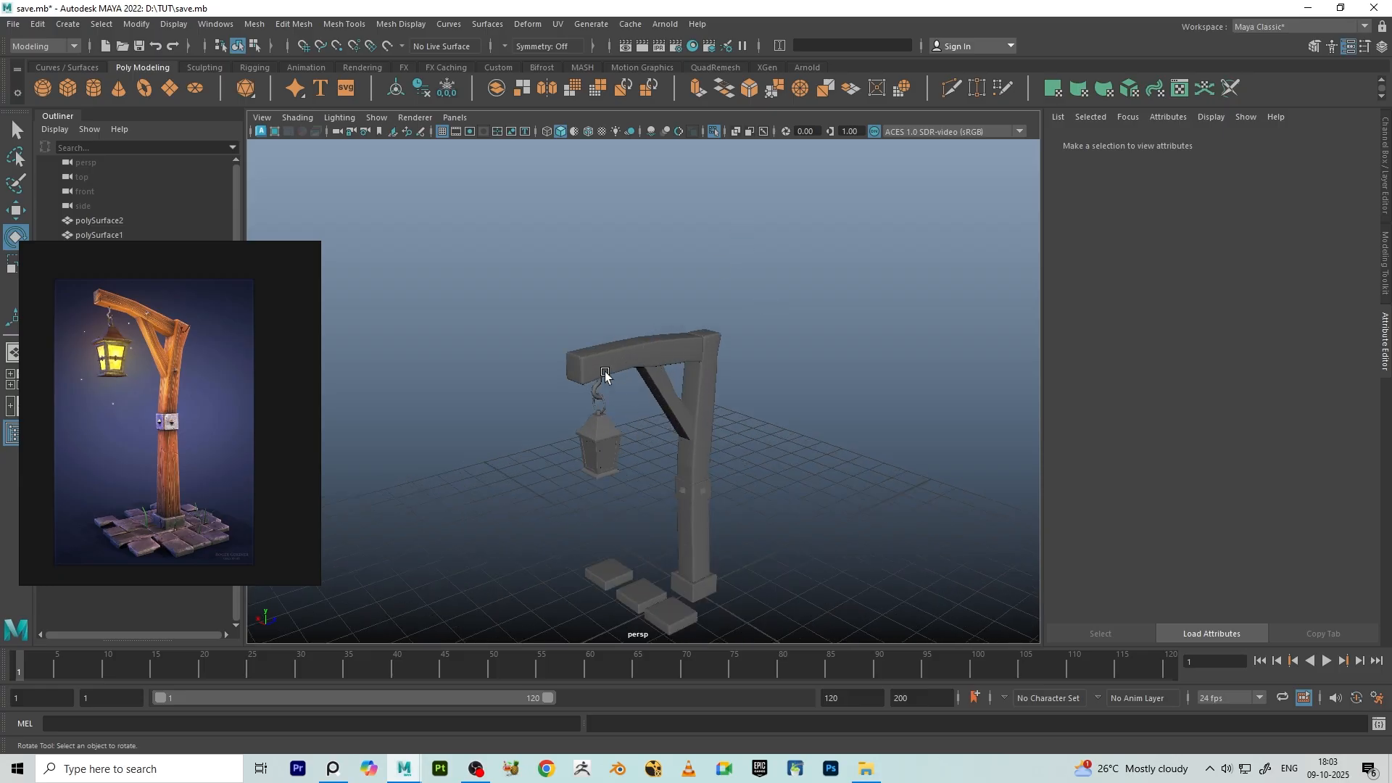
scroll(561, 353, up, 2)
scroll(641, 319, down, 3)
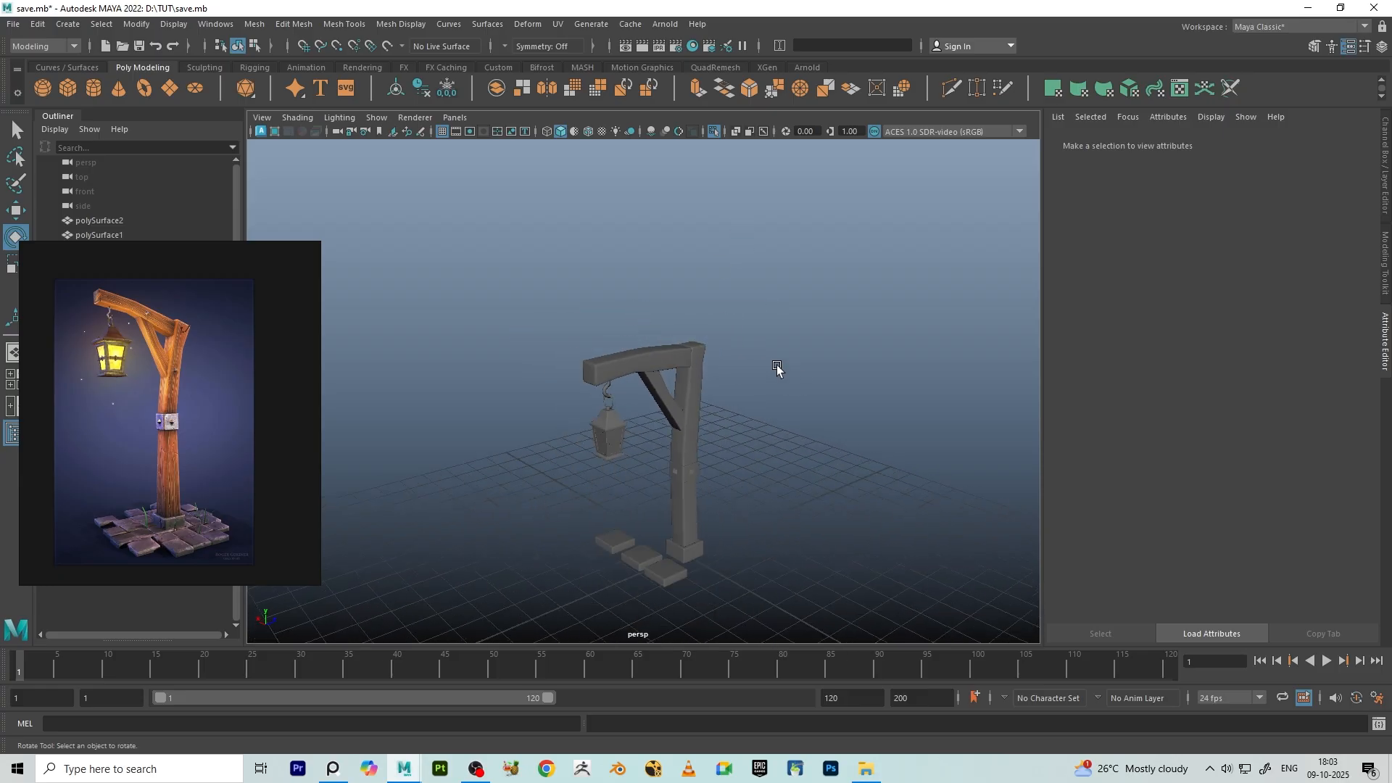
scroll(775, 355, down, 2)
drag(507, 240, 733, 409)
scroll(696, 451, up, 2)
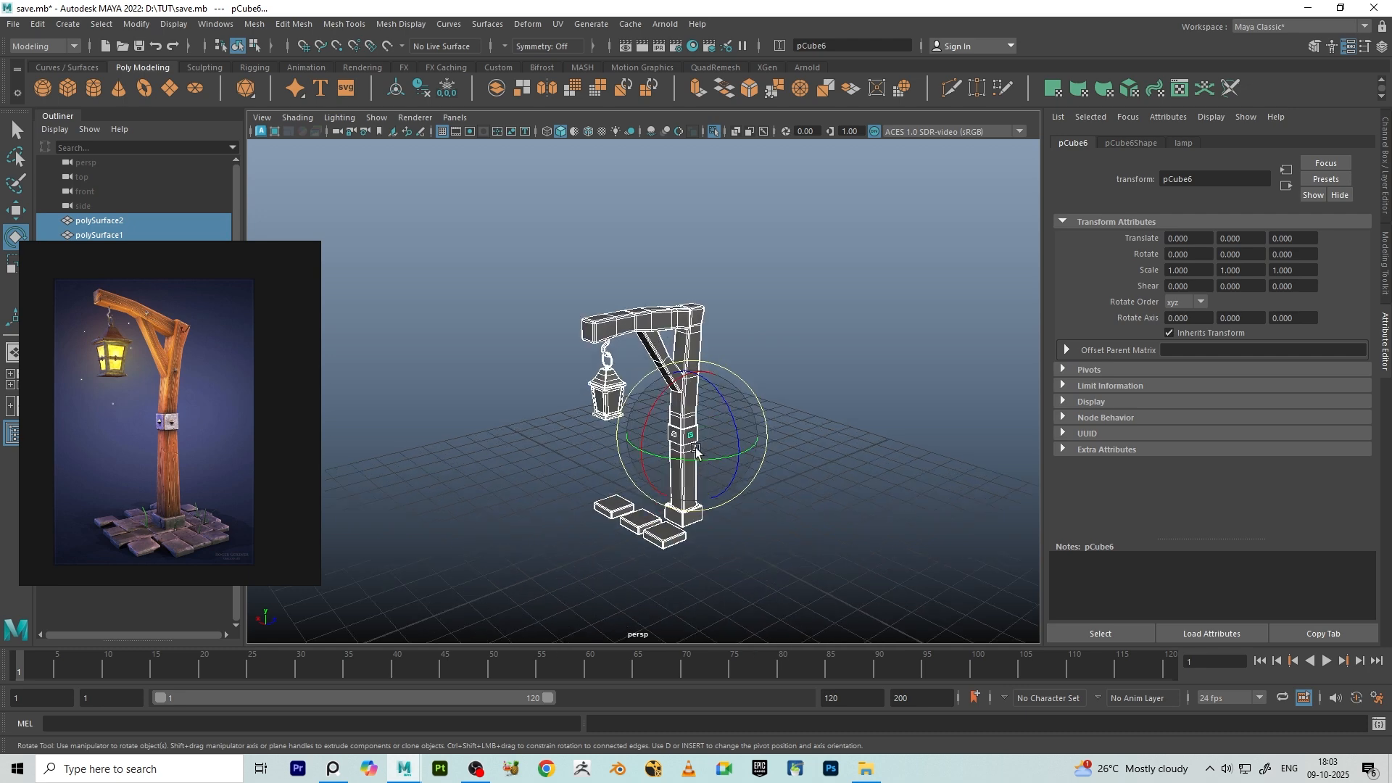
key(w)
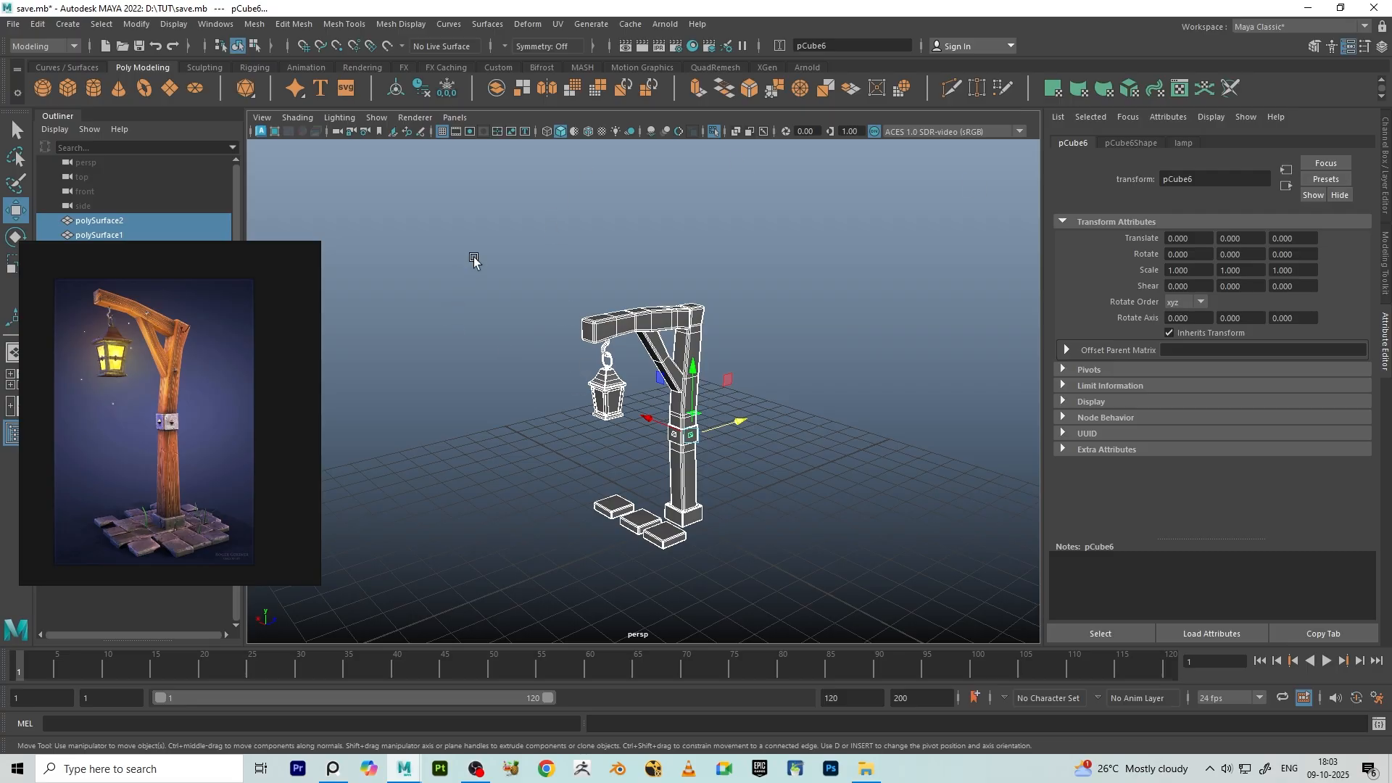
scroll(663, 352, up, 2)
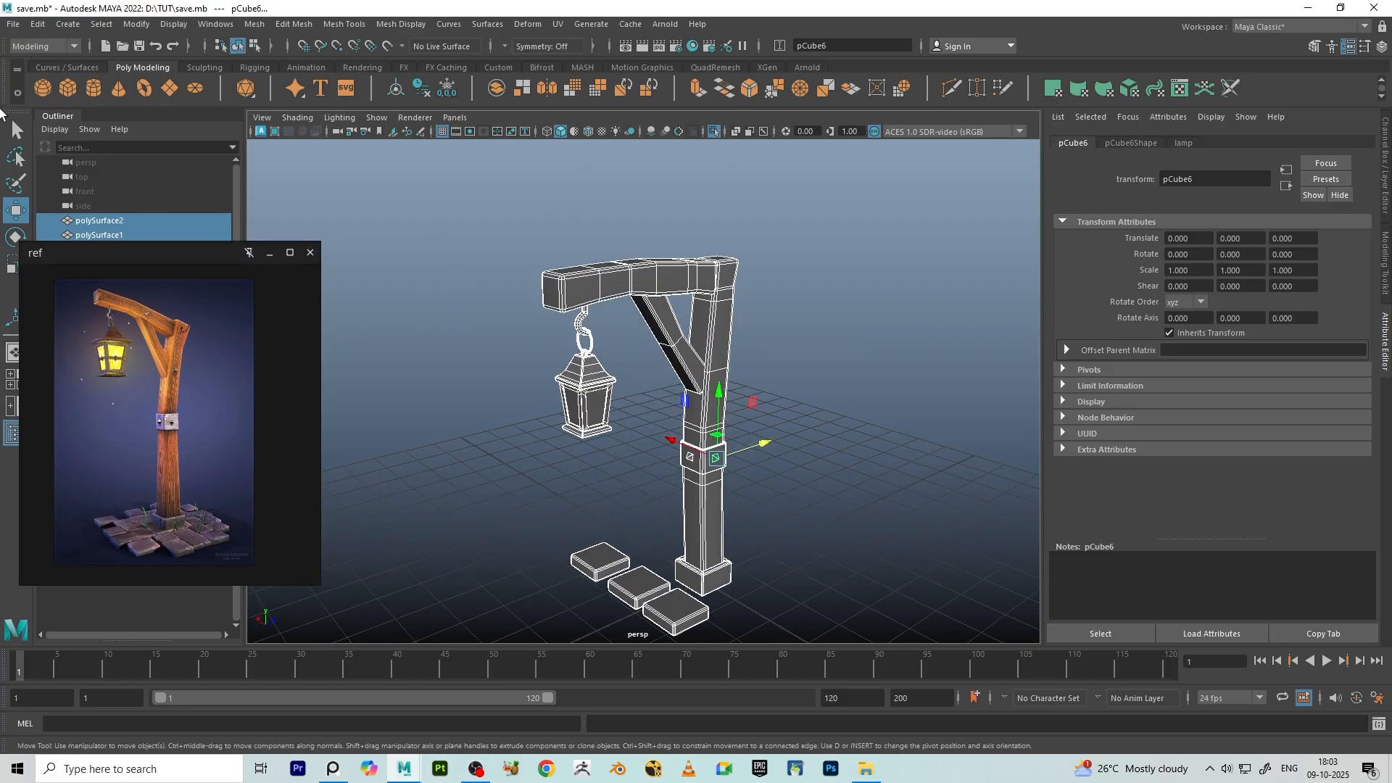
click(14, 25)
click(77, 211)
click(354, 172)
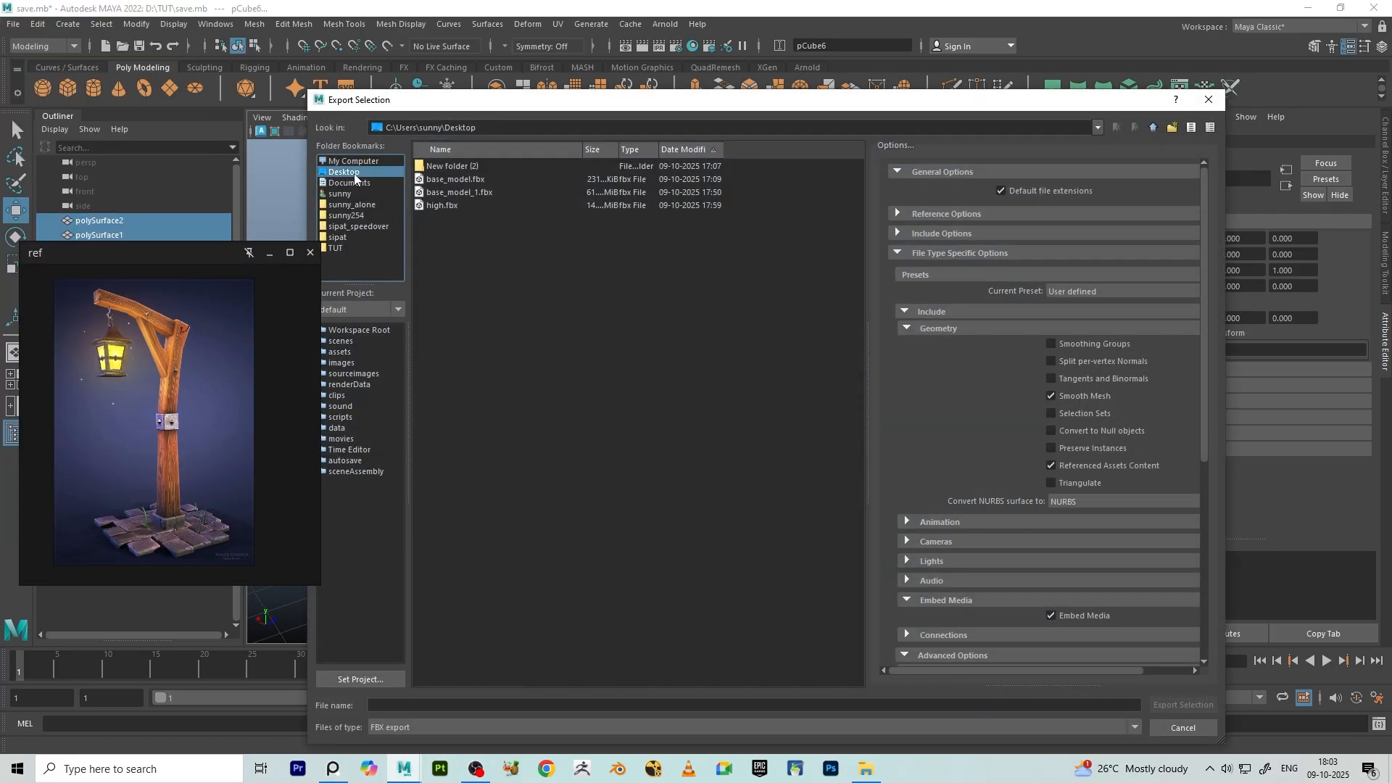
click(420, 704)
text(low)
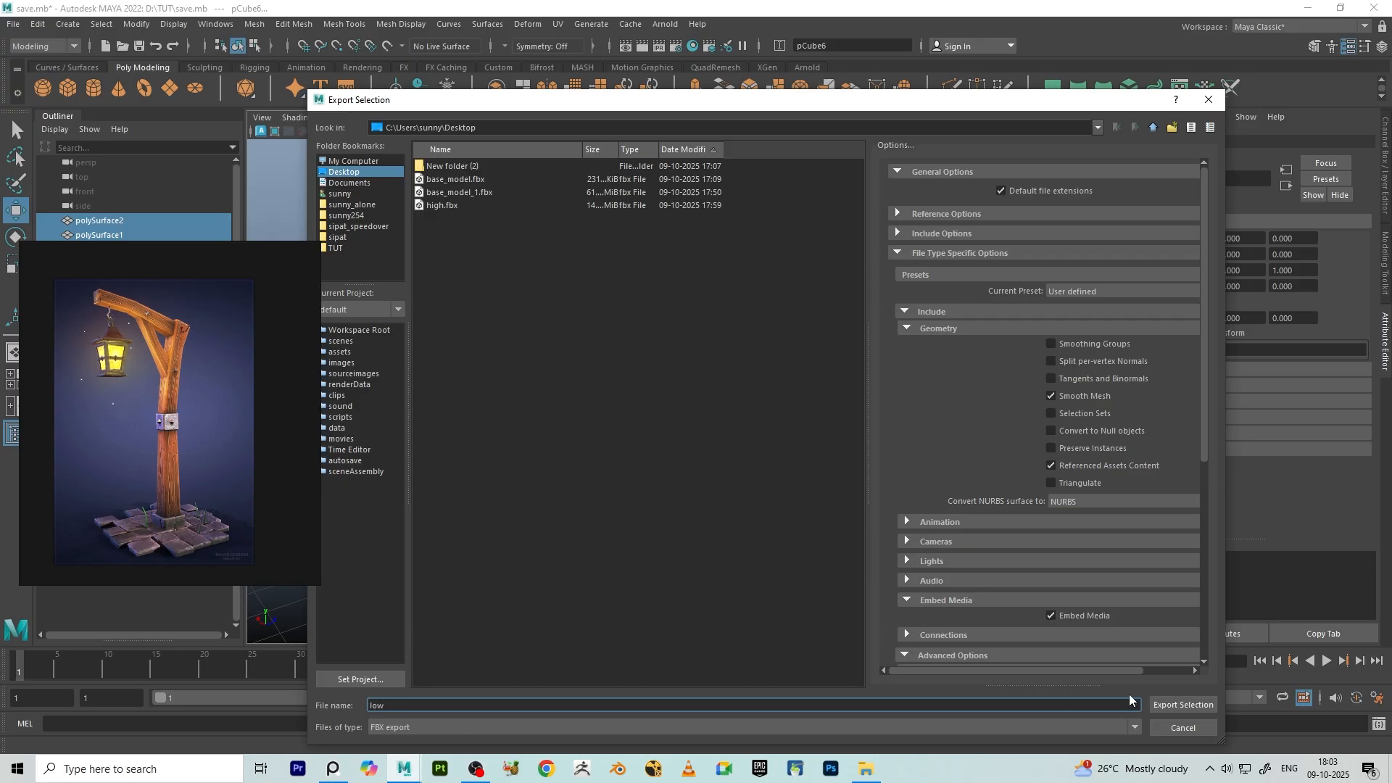
click(1172, 705)
- Close the saved model's window and discard the unsaved changes in the other, untitled Maya scene
click(1374, 7)
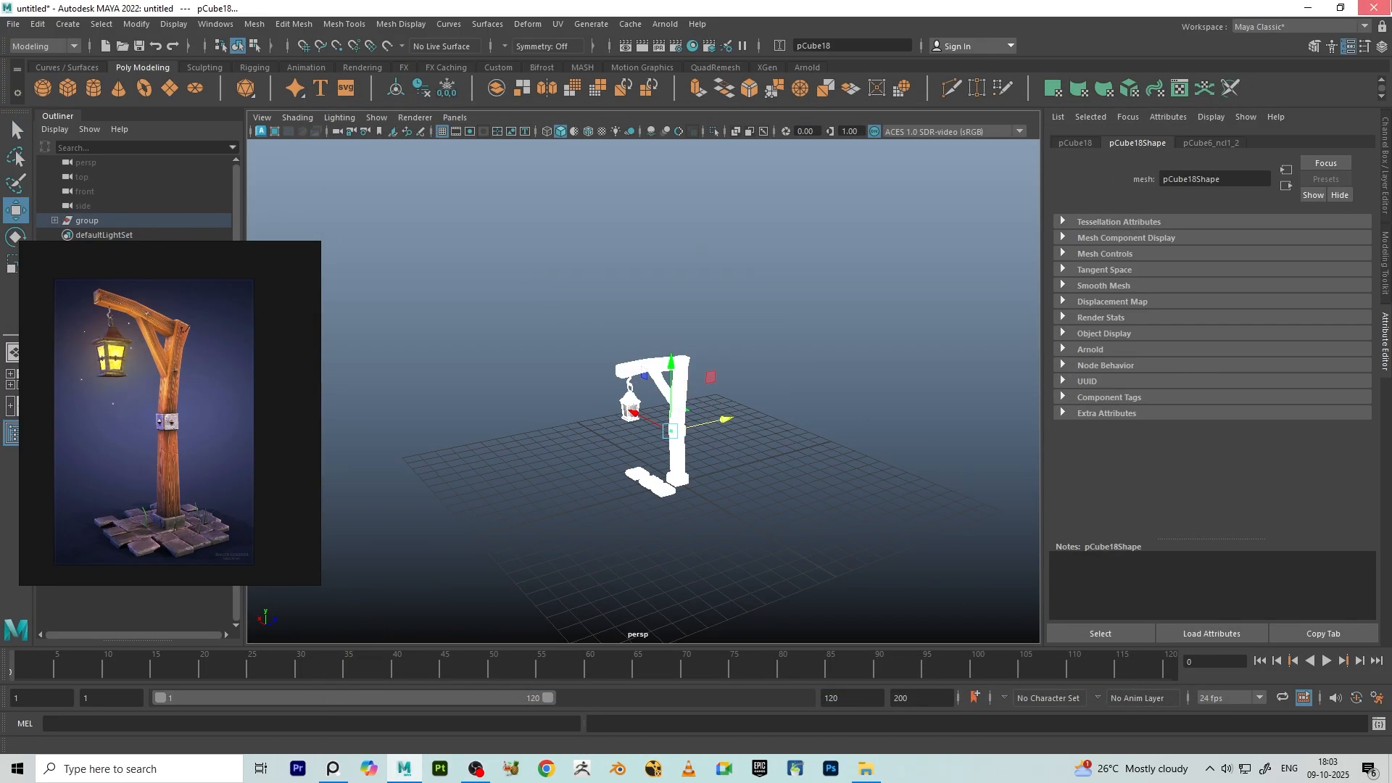
key(ctrl+n)
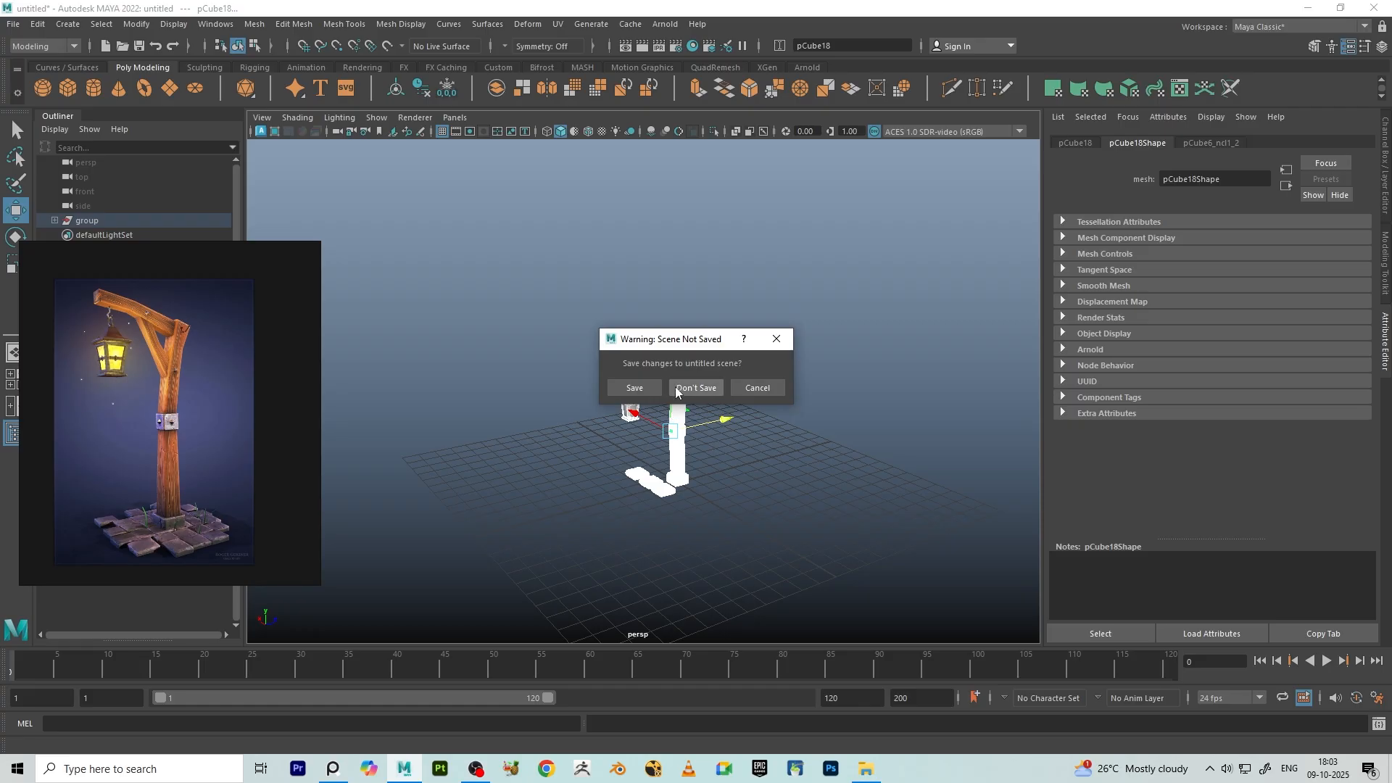
click(676, 389)
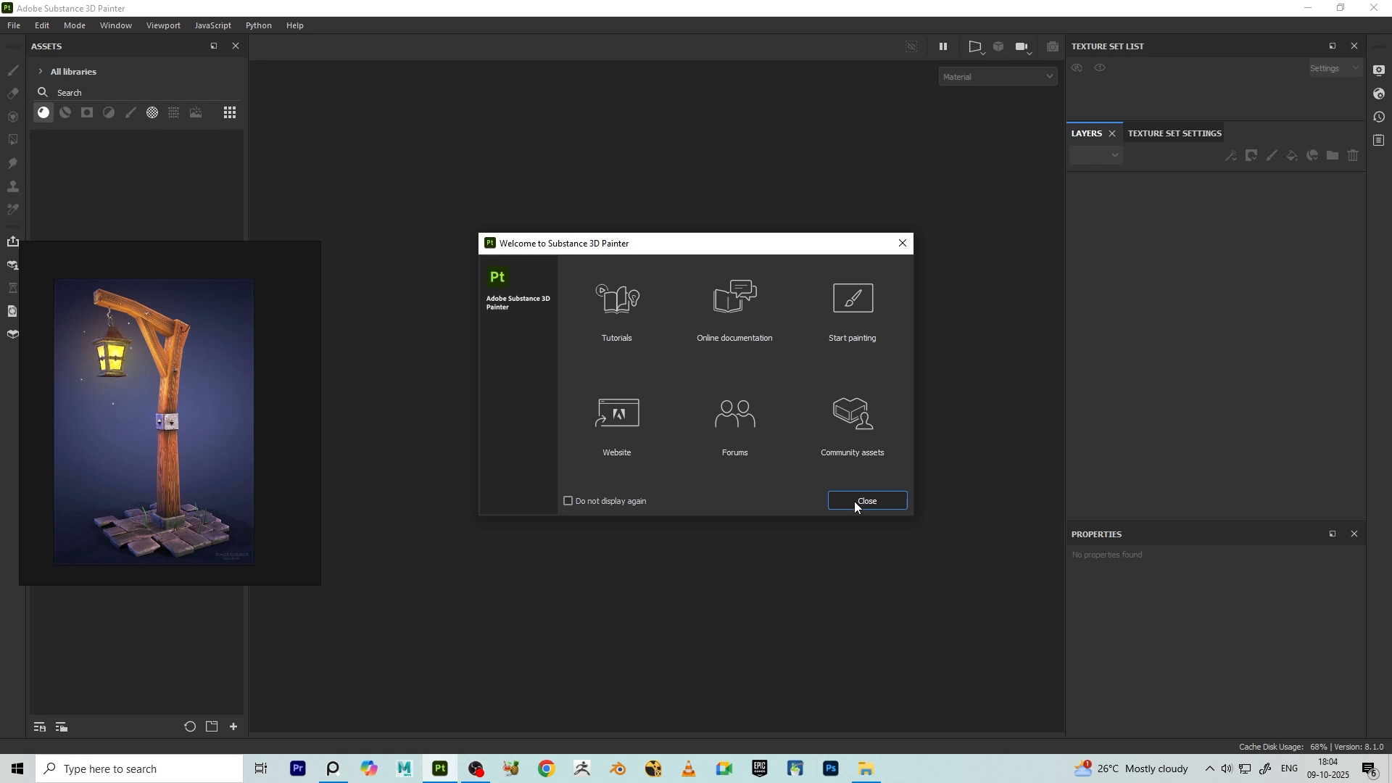
- In Substance 3D Painter, dismiss the welcome window and start a new project with a document resolution of 4096
click(854, 502)
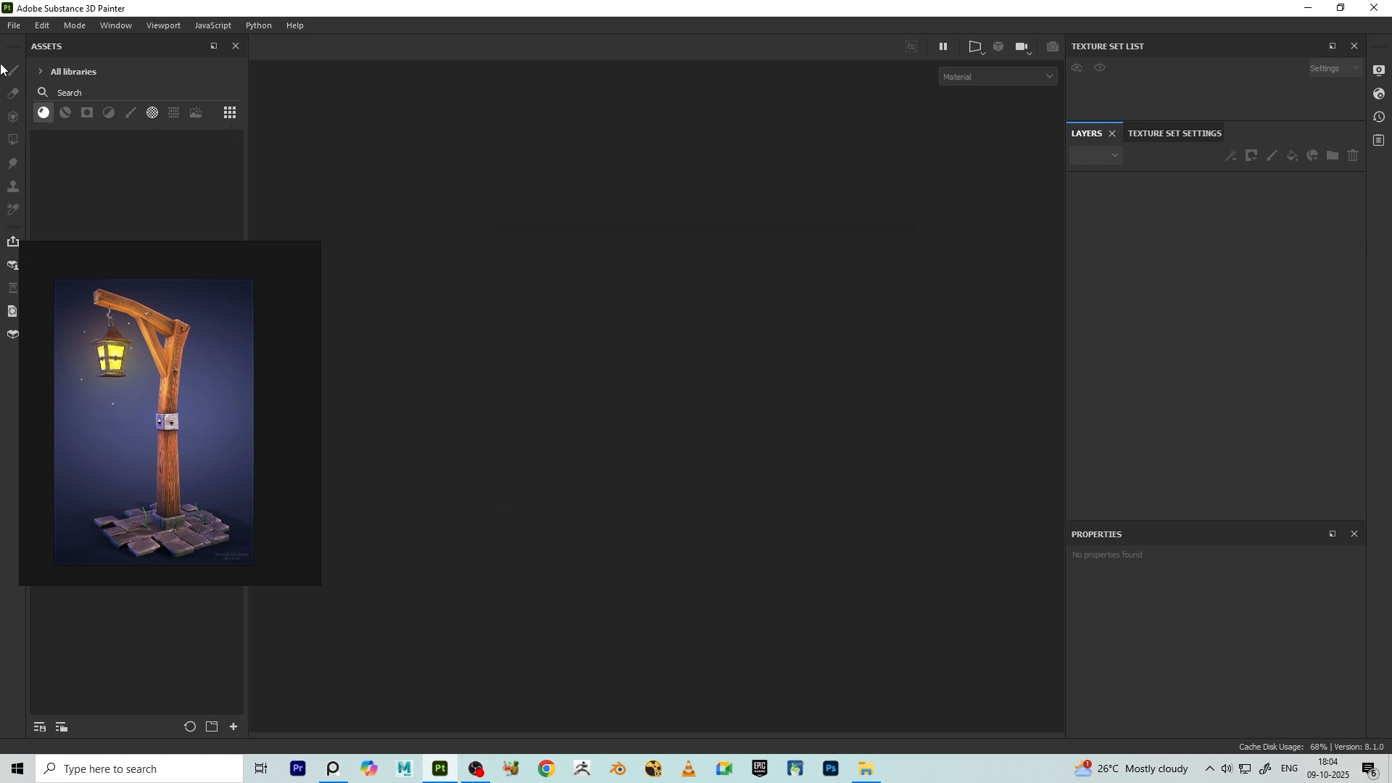
click(14, 25)
click(27, 42)
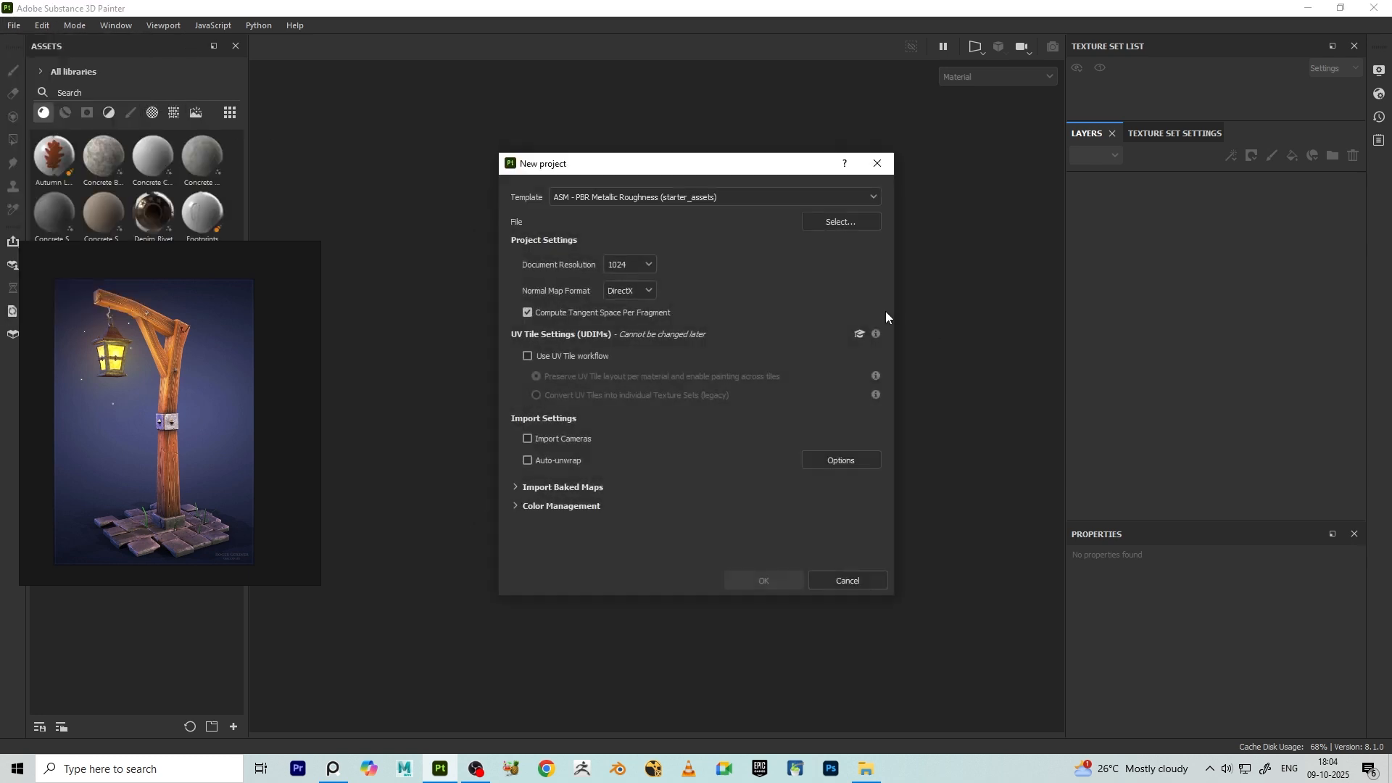
click(629, 265)
click(638, 343)
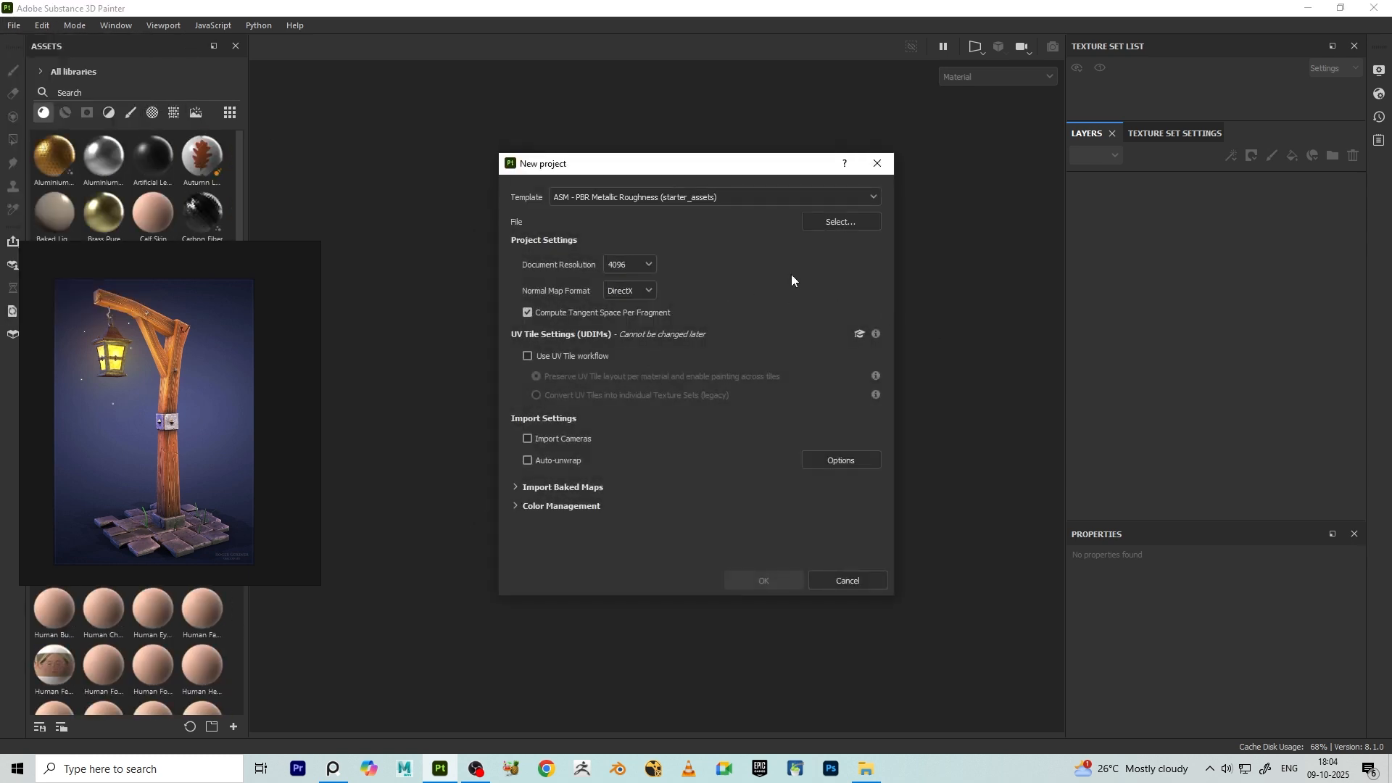
- Choose low.fbx from the Desktop as the project mesh and create the project
click(846, 226)
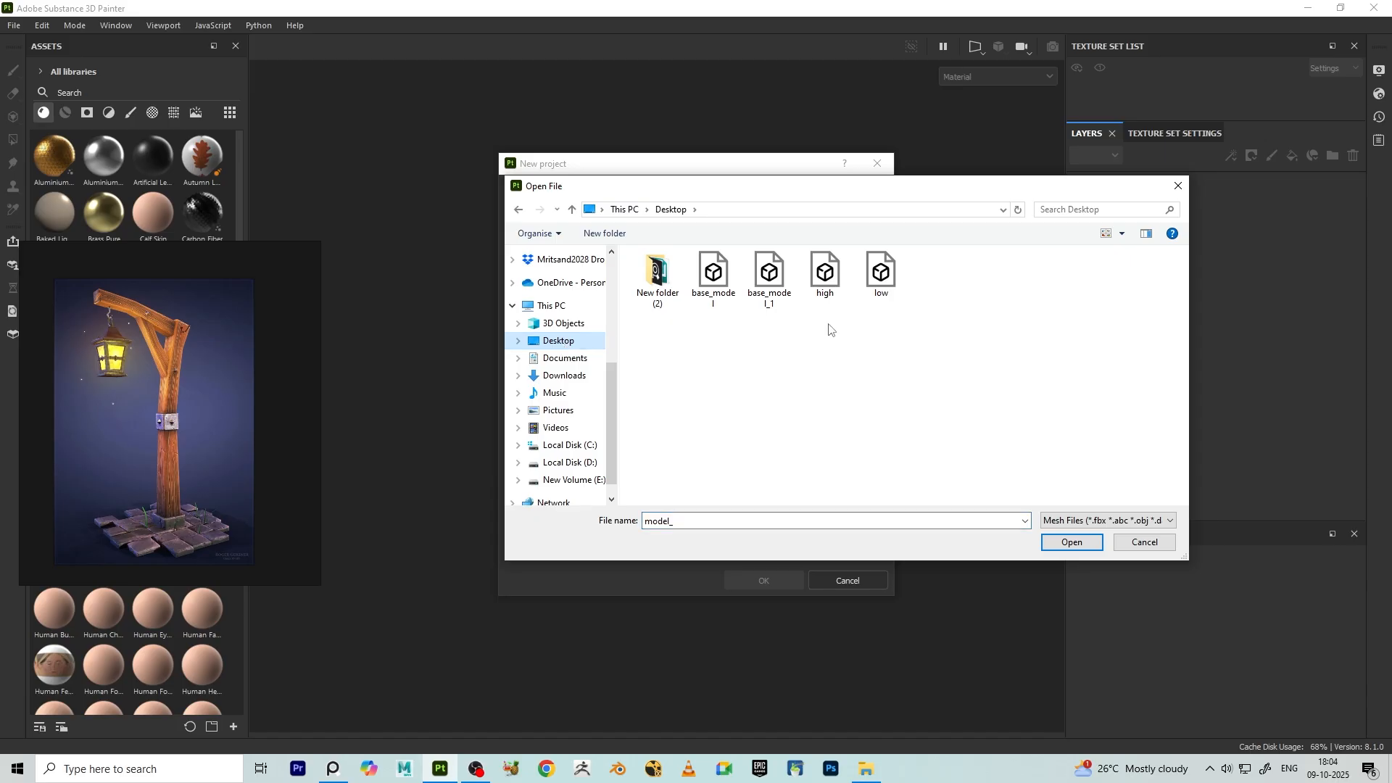
click(879, 273)
click(1071, 543)
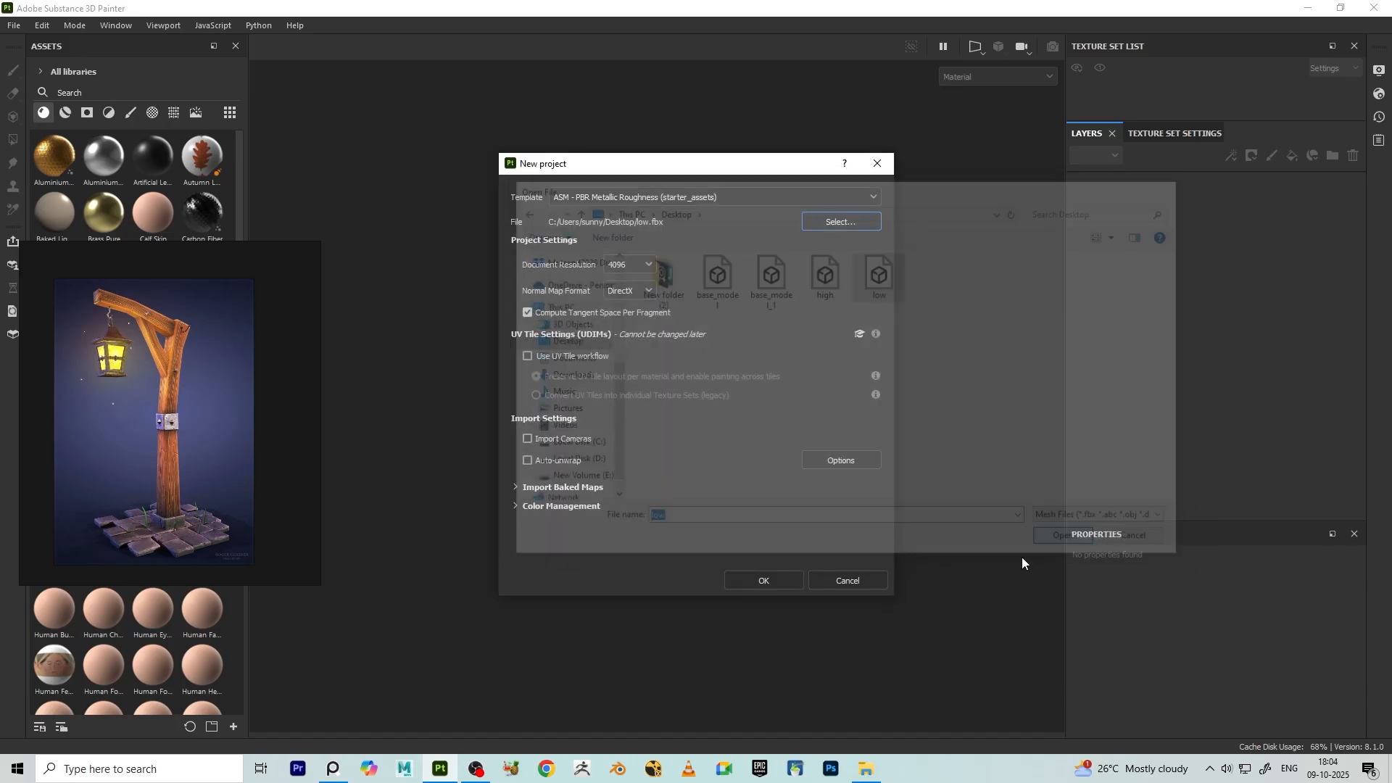
click(792, 577)
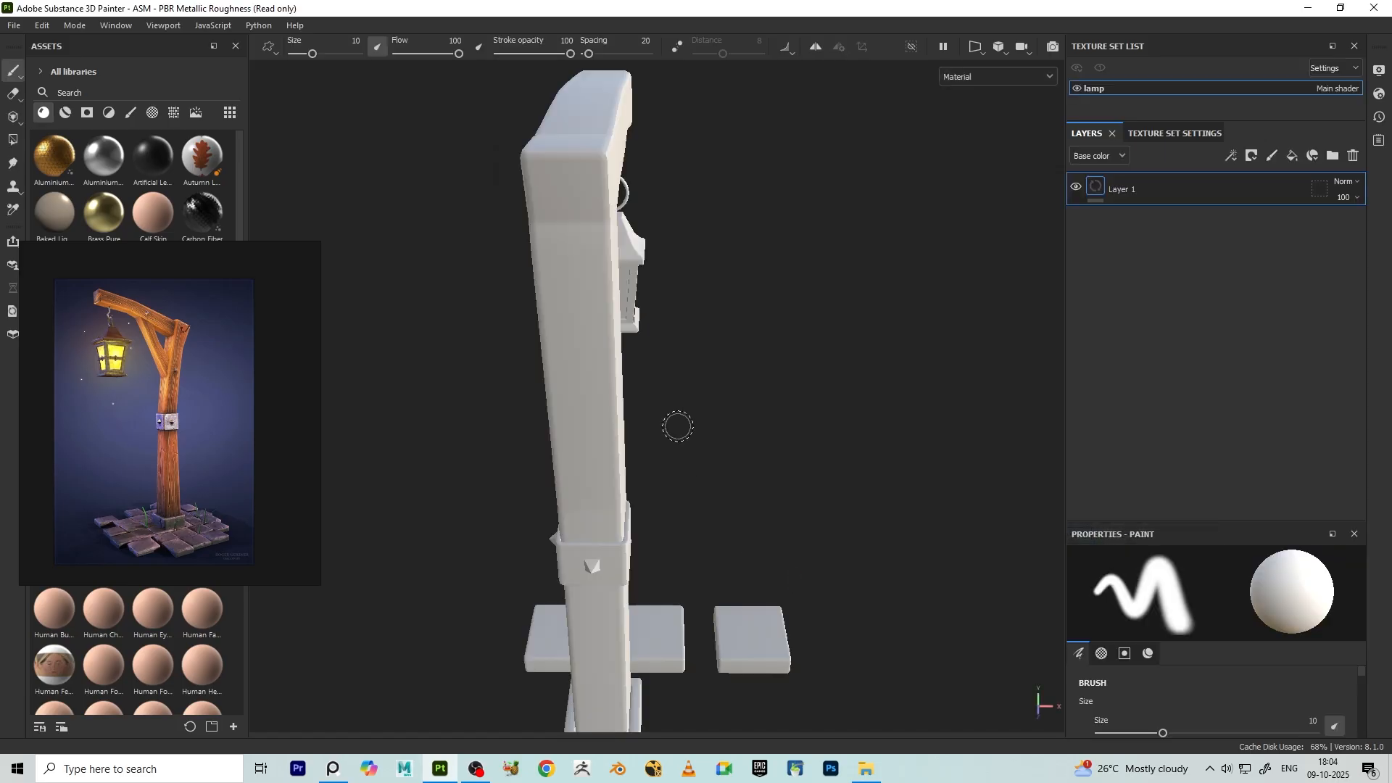
- Open the mesh map baking settings and set the output size to 4096
scroll(689, 406, down, 5)
alt+drag(870, 377, 828, 429)
scroll(776, 391, up, 4)
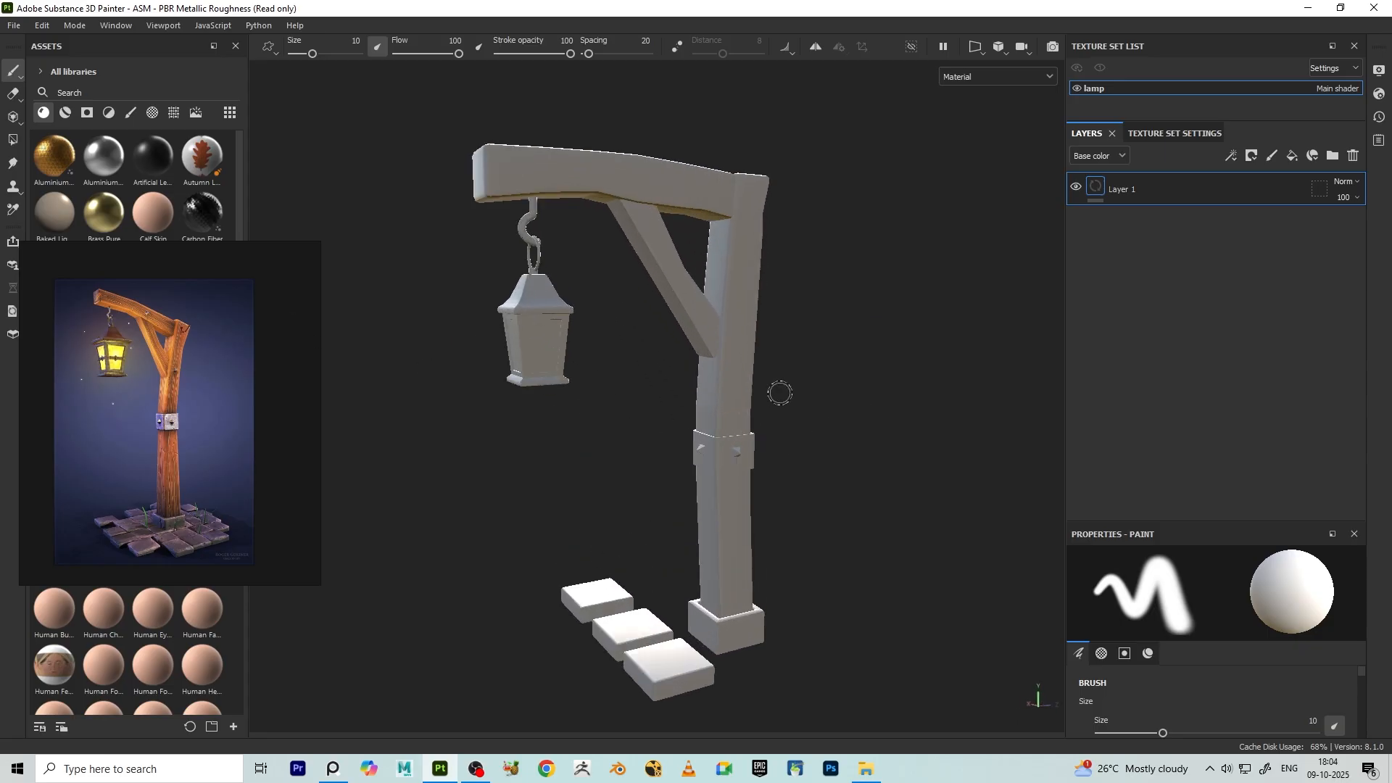
click(40, 26)
click(73, 103)
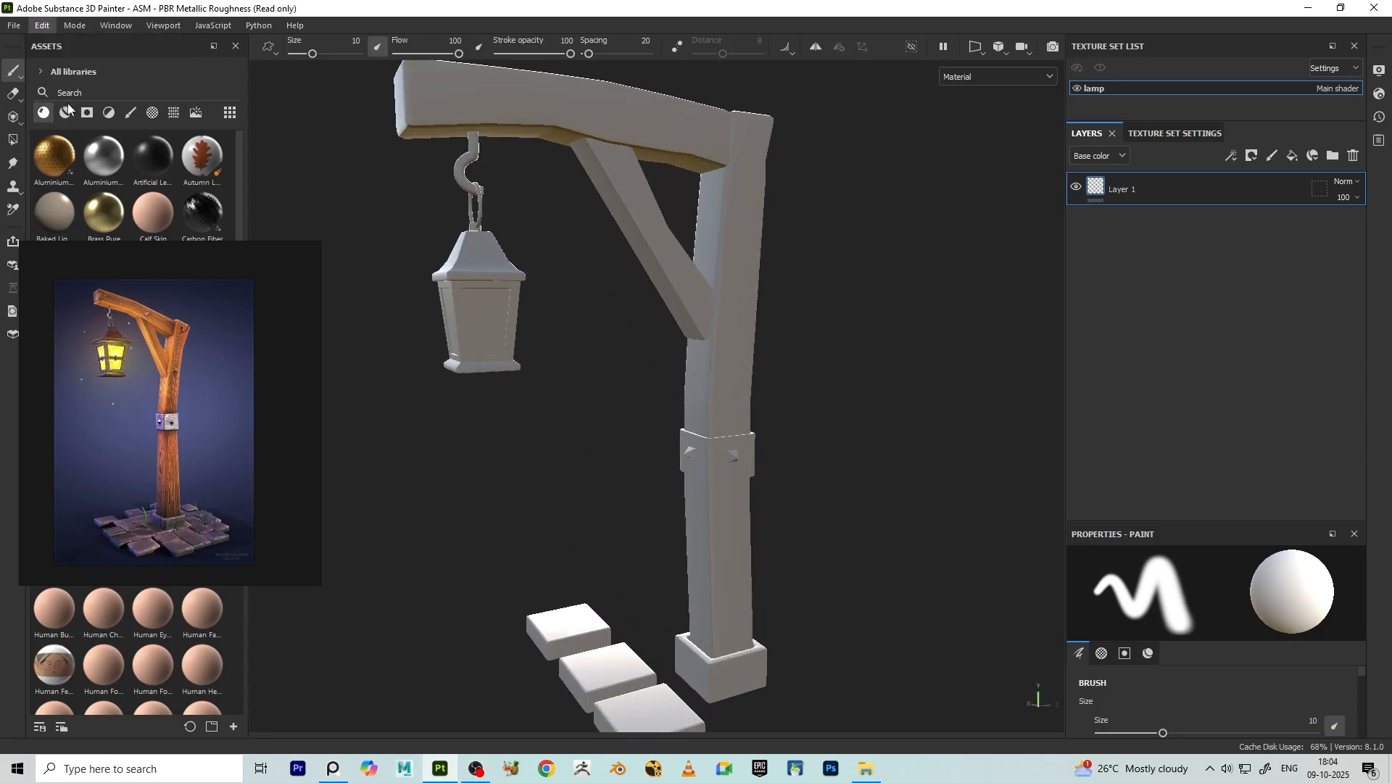
click(717, 185)
click(644, 299)
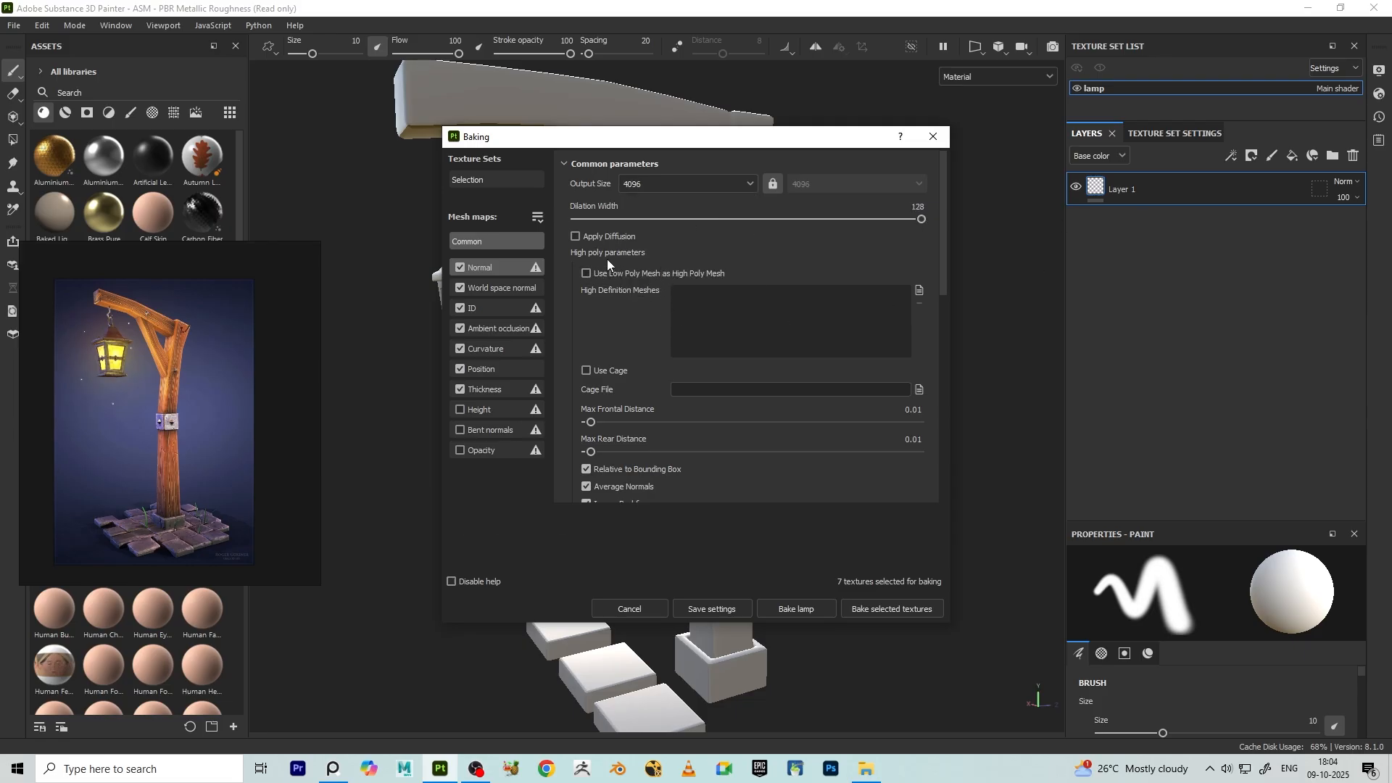
- Load high.fbx as the high definition mesh and set the antialiasing to Subsampling 4x4
click(917, 292)
click(767, 268)
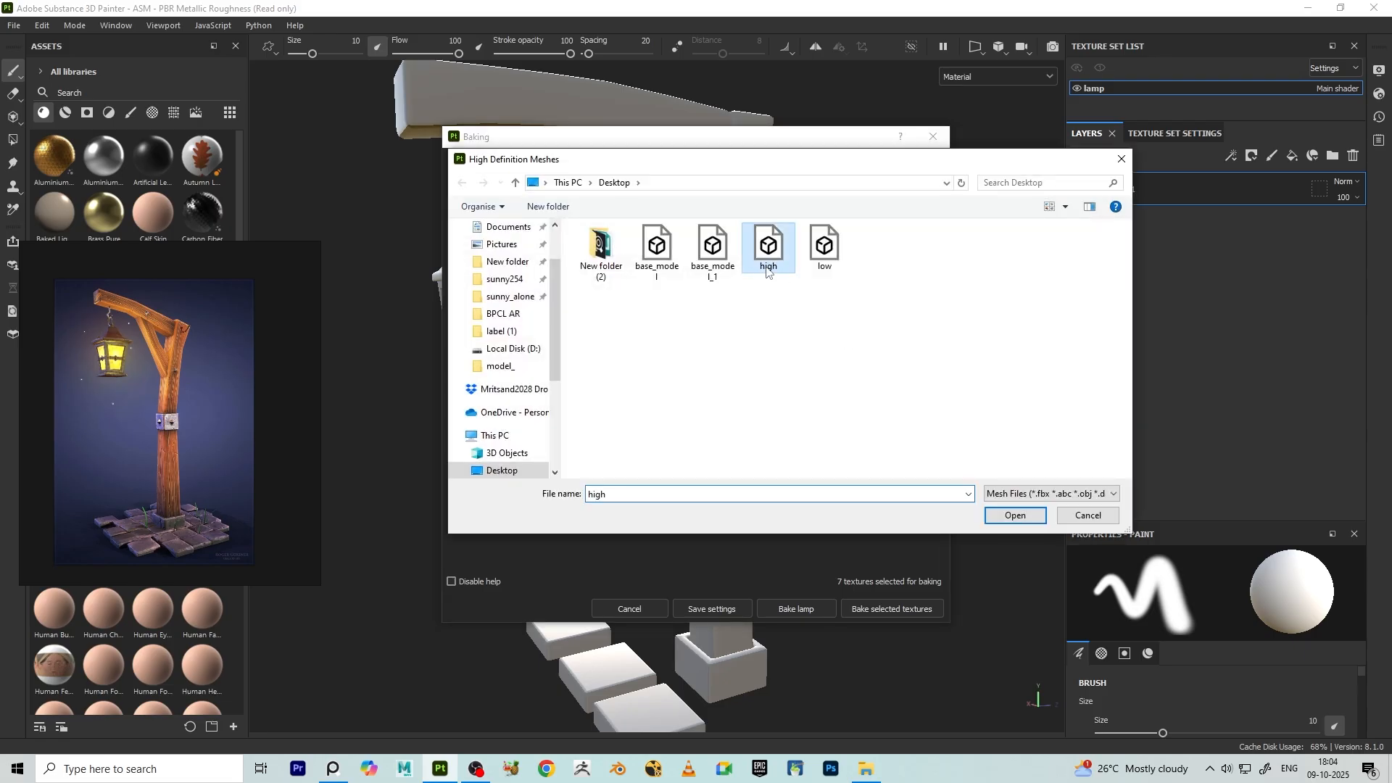
click(1013, 515)
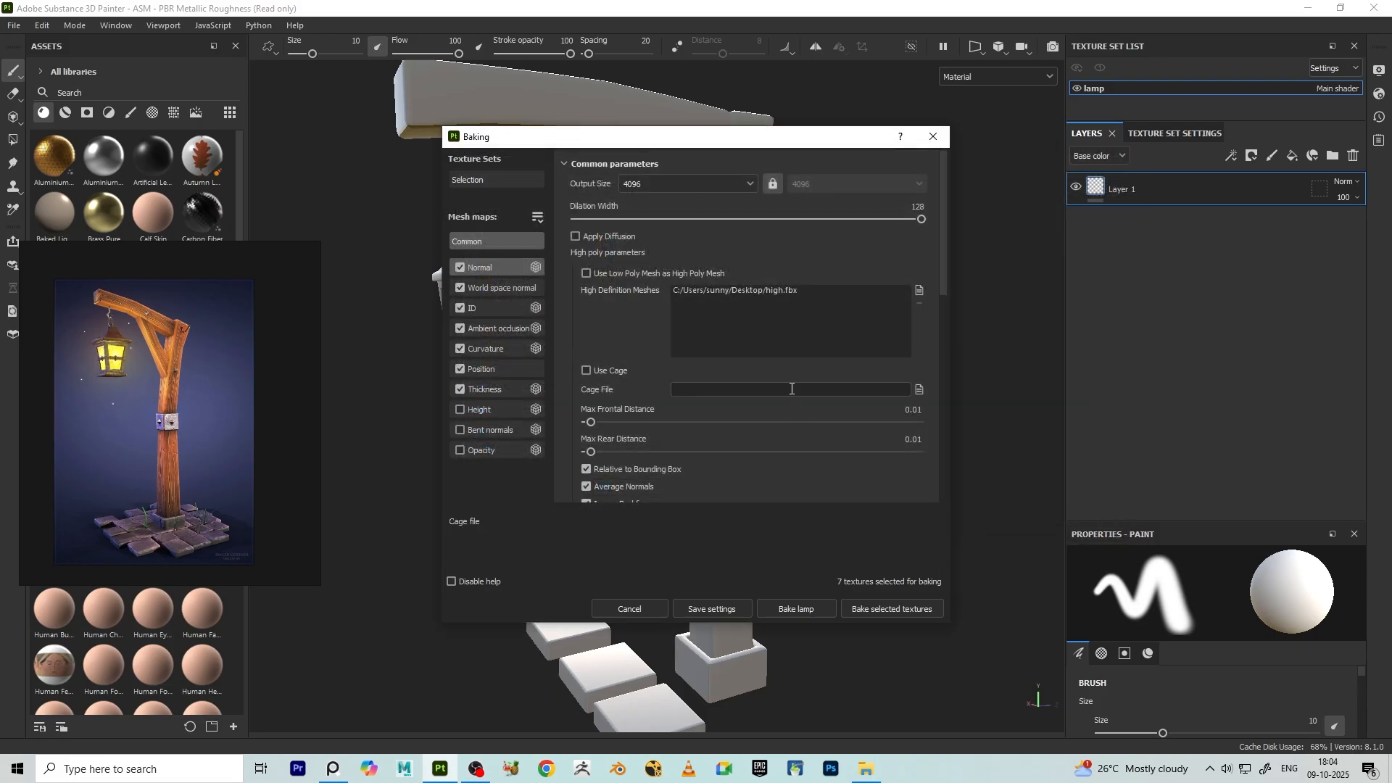
scroll(792, 389, down, 2)
click(699, 353)
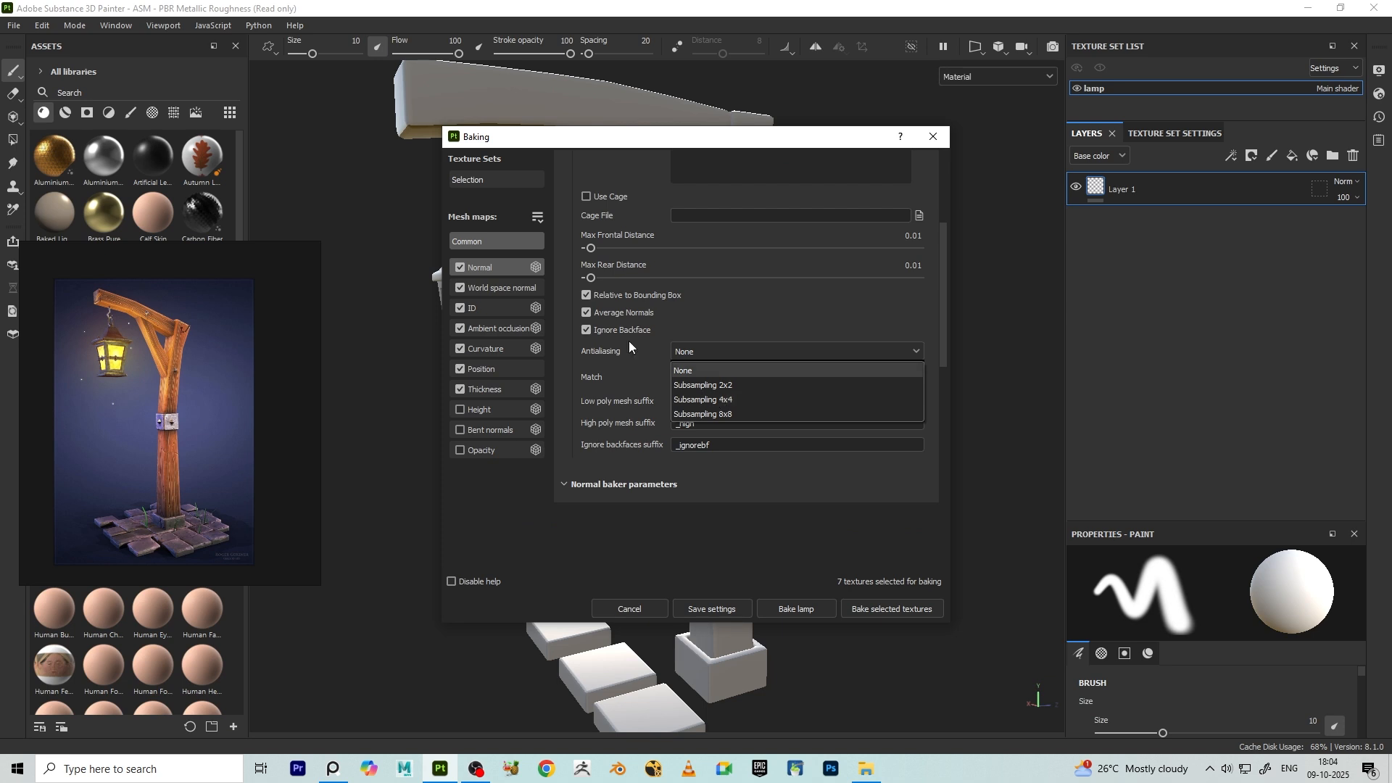
click(728, 399)
- Go through the ambient occlusion, curvature and thickness baker parameters, set the thickness secondary rays to 256, and bake the selected textures
click(475, 327)
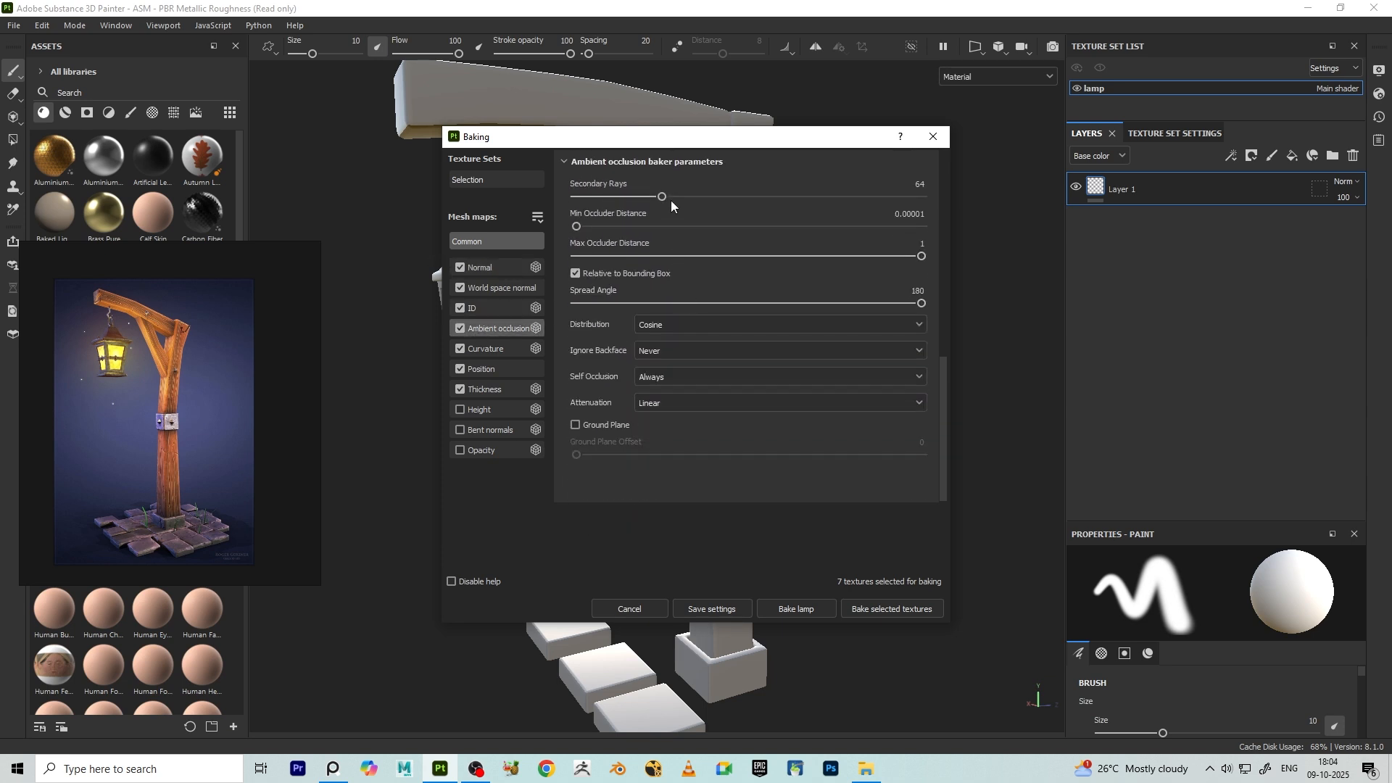
click(514, 348)
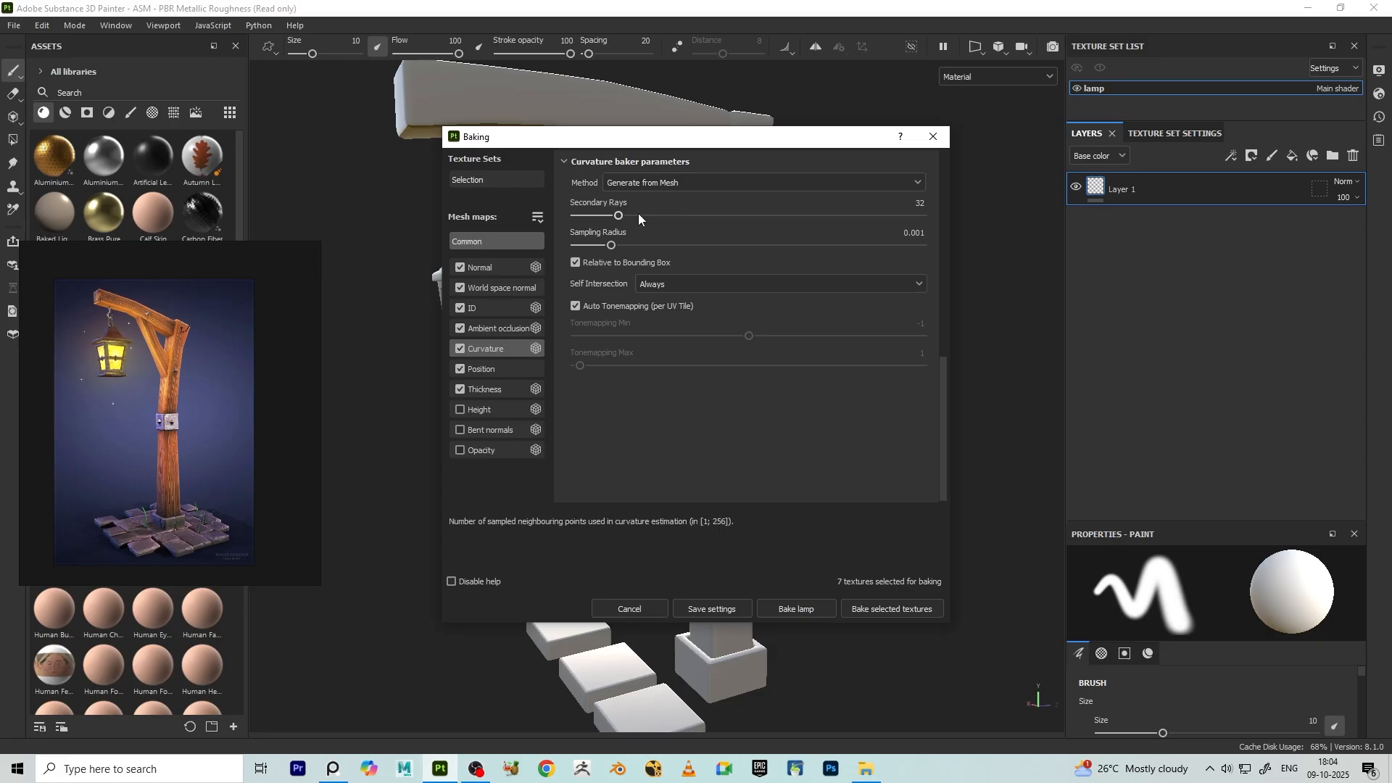
click(481, 396)
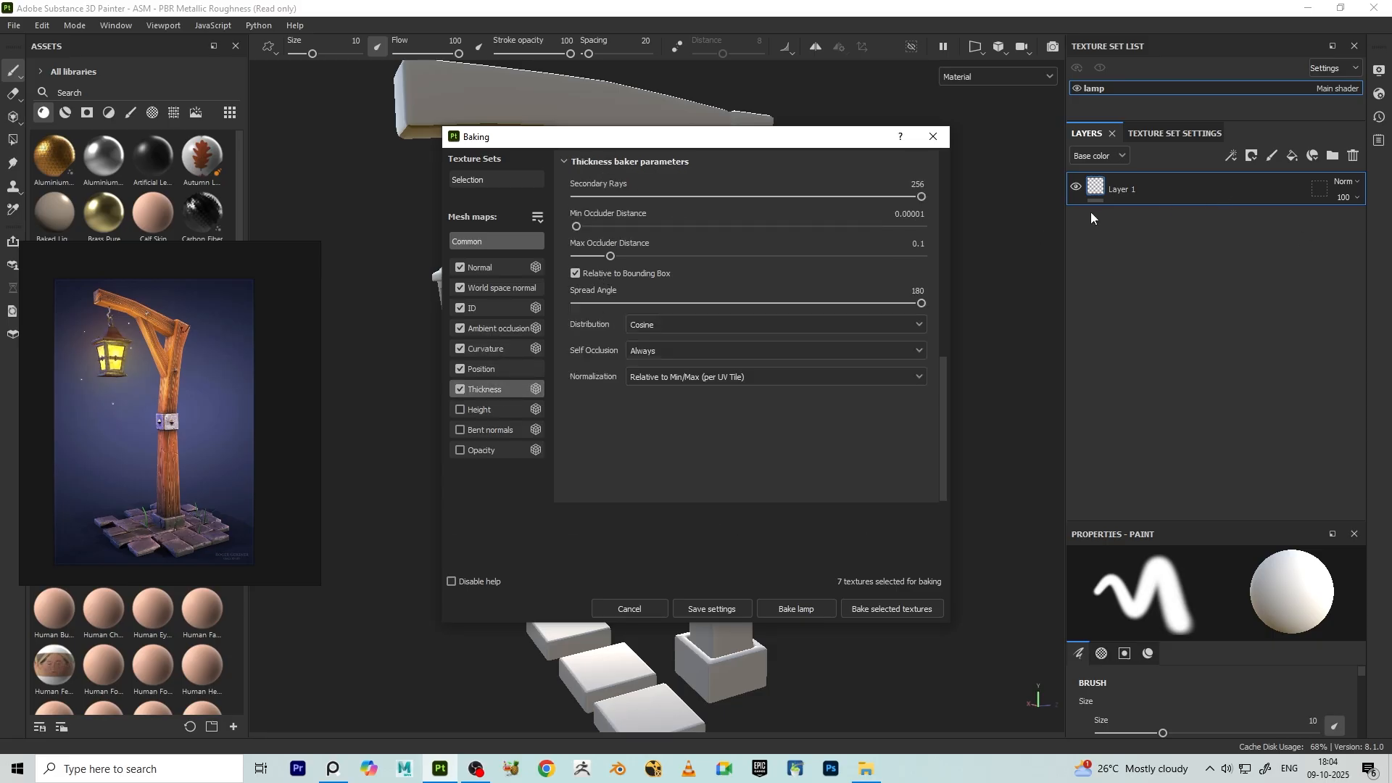
click(907, 609)
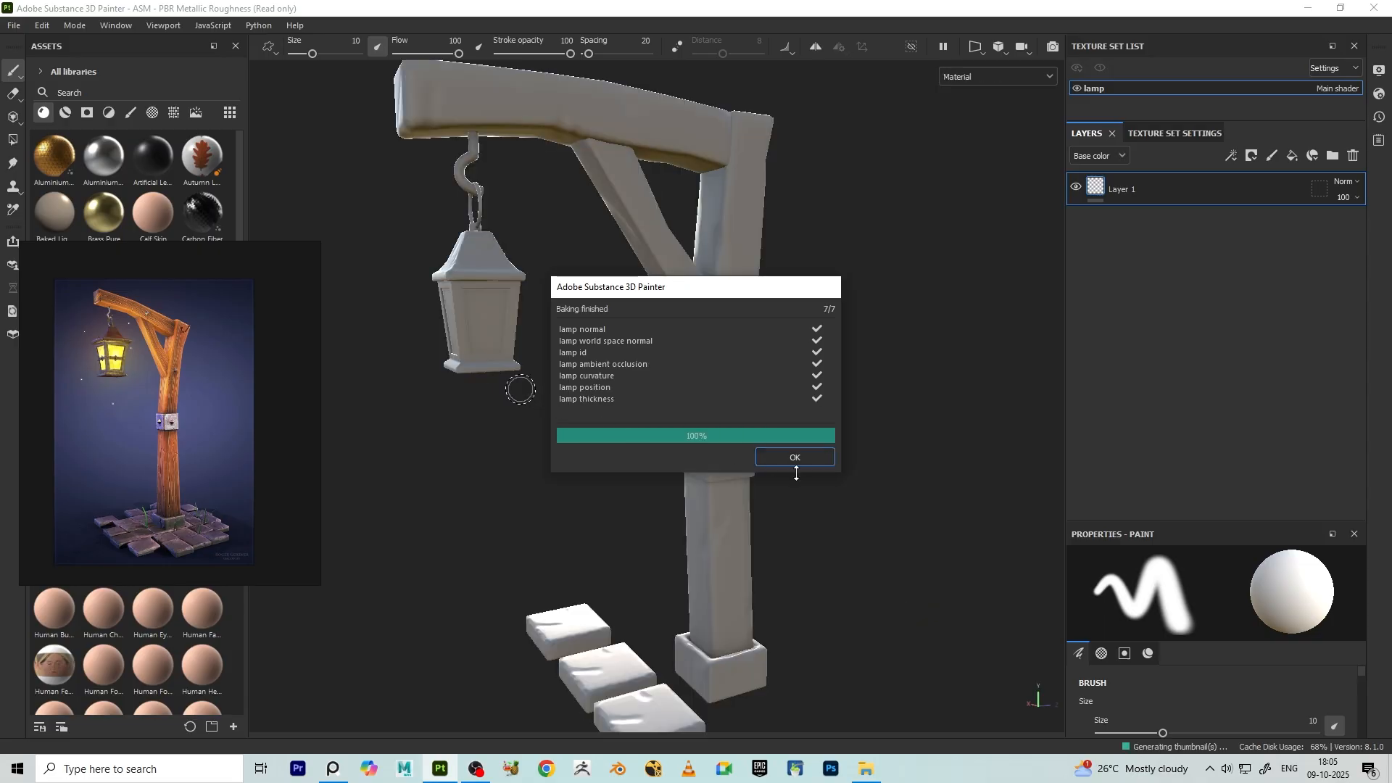
click(800, 463)
- Examine the baked detail on the crossbeam, brace, hook and lantern while rotating the environment light
scroll(566, 367, down, 3)
alt+drag(572, 253, 590, 308)
scroll(590, 308, up, 2)
alt+middle_drag(598, 240, 622, 348)
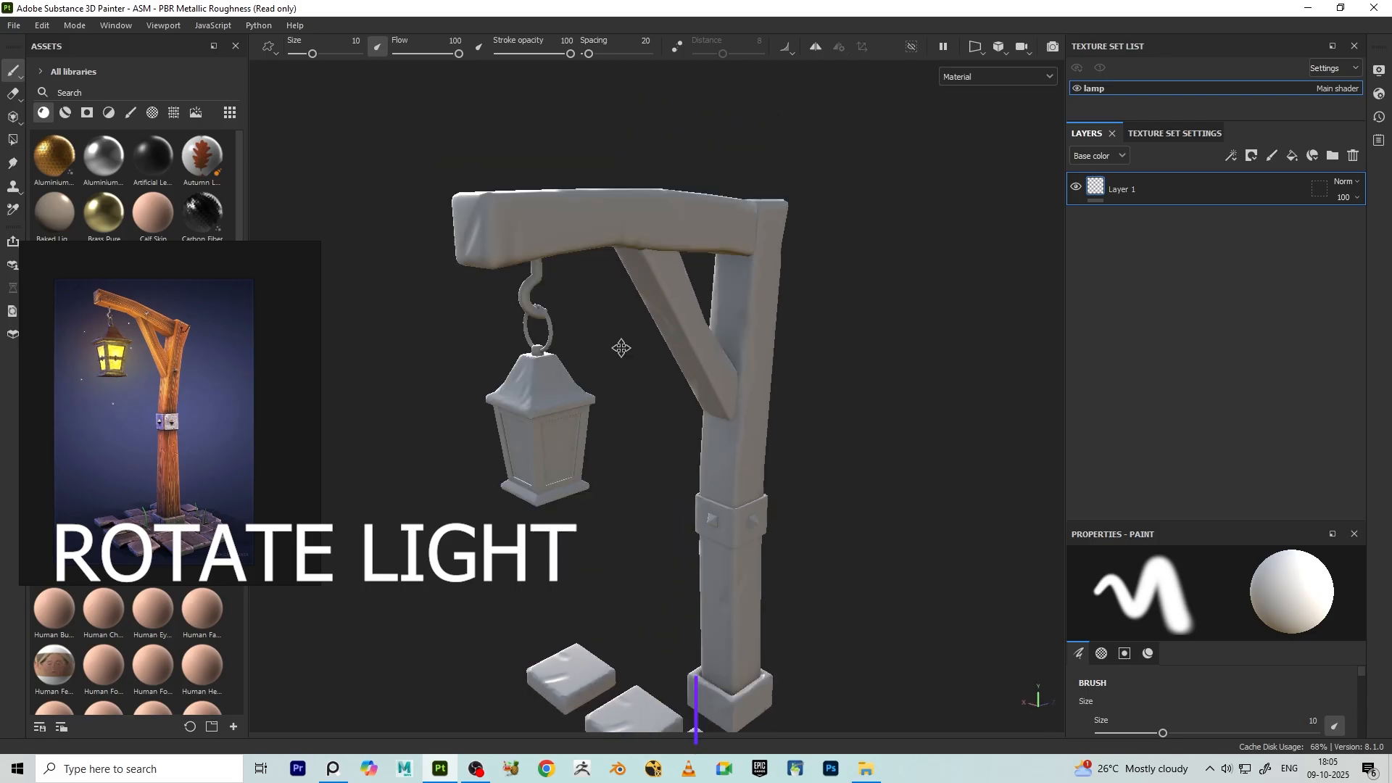
alt+drag(621, 348, 643, 271)
scroll(643, 271, up, 2)
shift+right_drag(873, 158, 804, 154)
scroll(675, 273, up, 3)
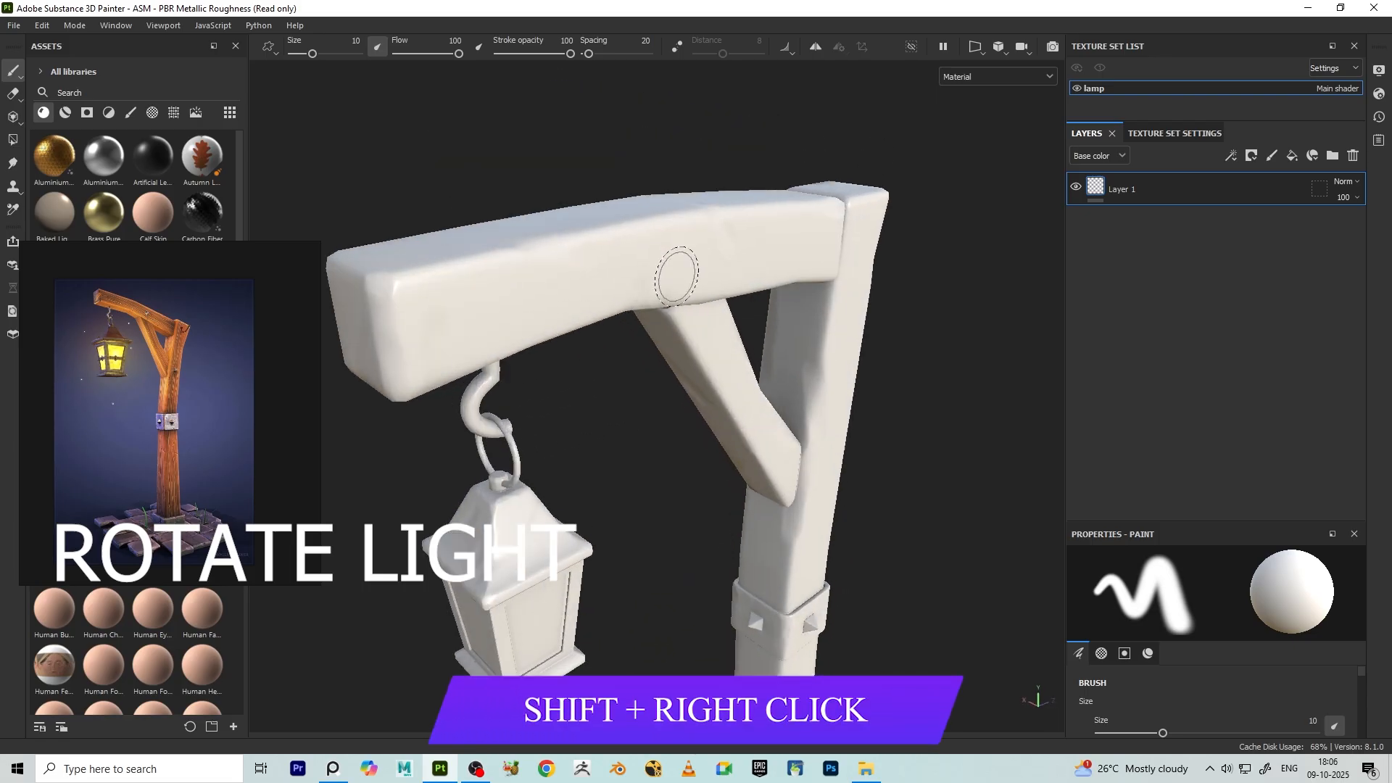
mouse_move(642, 290)
alt+mouse_down()
mouse_move(681, 308)
mouse_move(926, 298)
mouse_move(833, 435)
mouse_move(895, 304)
mouse_move(823, 417)
mouse_move(904, 317)
mouse_move(964, 404)
mouse_move(656, 425)
mouse_move(653, 460)
mouse_move(814, 435)
mouse_move(654, 377)
mouse_move(689, 395)
mouse_move(747, 392)
mouse_move(668, 373)
mouse_move(714, 290)
alt+mouse_up()
scroll(689, 397, up, 3)
scroll(768, 386, down, 3)
scroll(740, 268, up, 3)
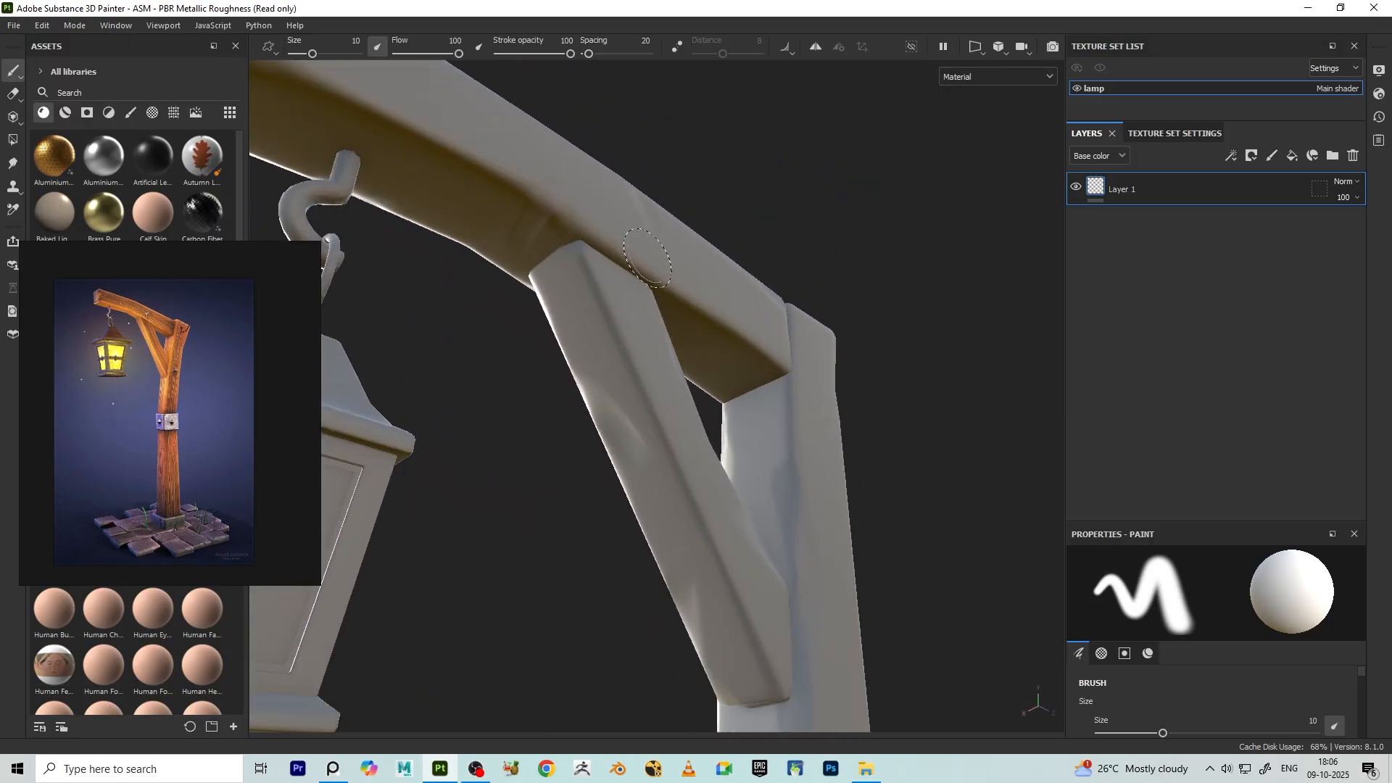
mouse_move(854, 154)
shift+right_down()
mouse_move(769, 146)
mouse_move(783, 152)
shift+right_up()
scroll(754, 268, down, 3)
alt+drag(749, 283, 479, 302)
scroll(478, 302, up, 3)
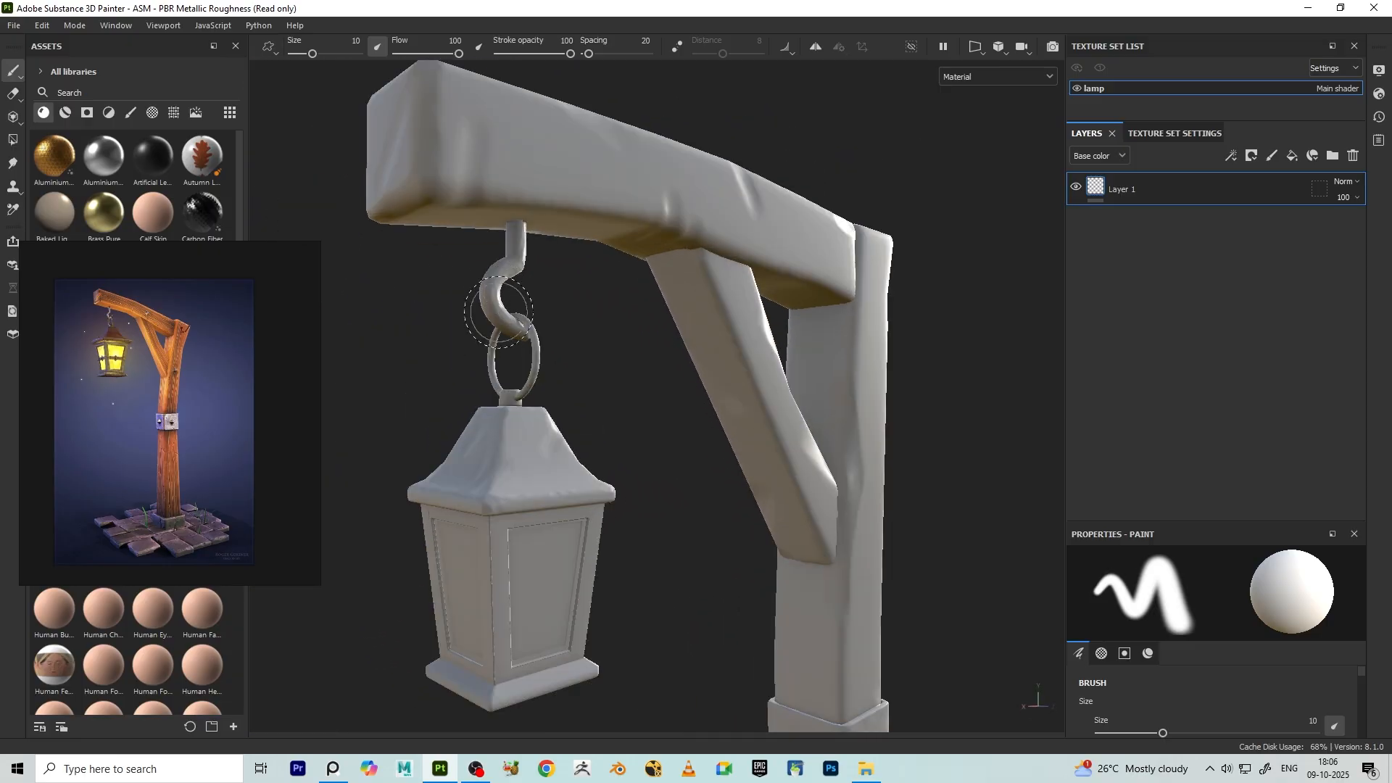
shift+right_drag(676, 282, 628, 279)
scroll(643, 362, down, 3)
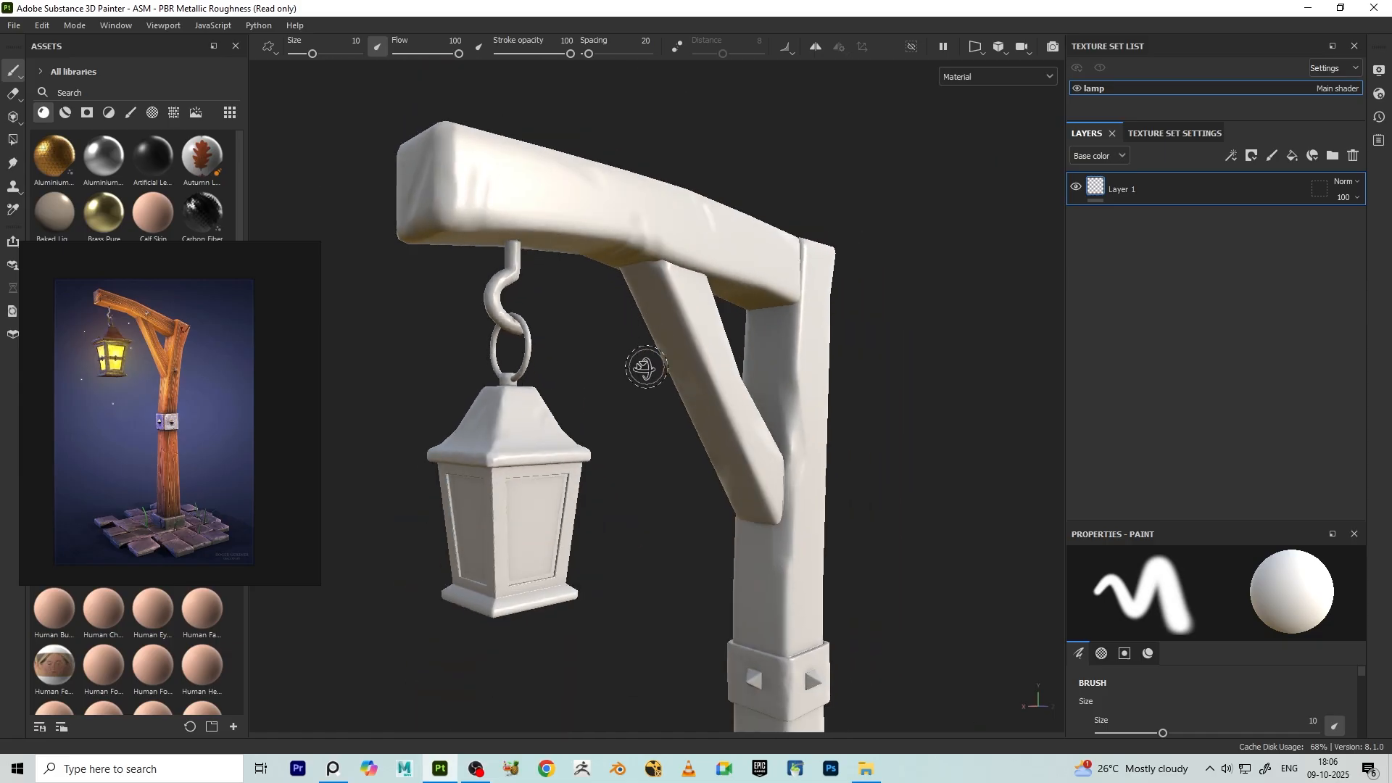
- Examine the baked detail on the post, metal band, base block and ground stones under different light directions
alt+drag(643, 367, 615, 446)
alt+middle_drag(615, 446, 670, 138)
alt+drag(659, 254, 623, 312)
scroll(870, 218, up, 3)
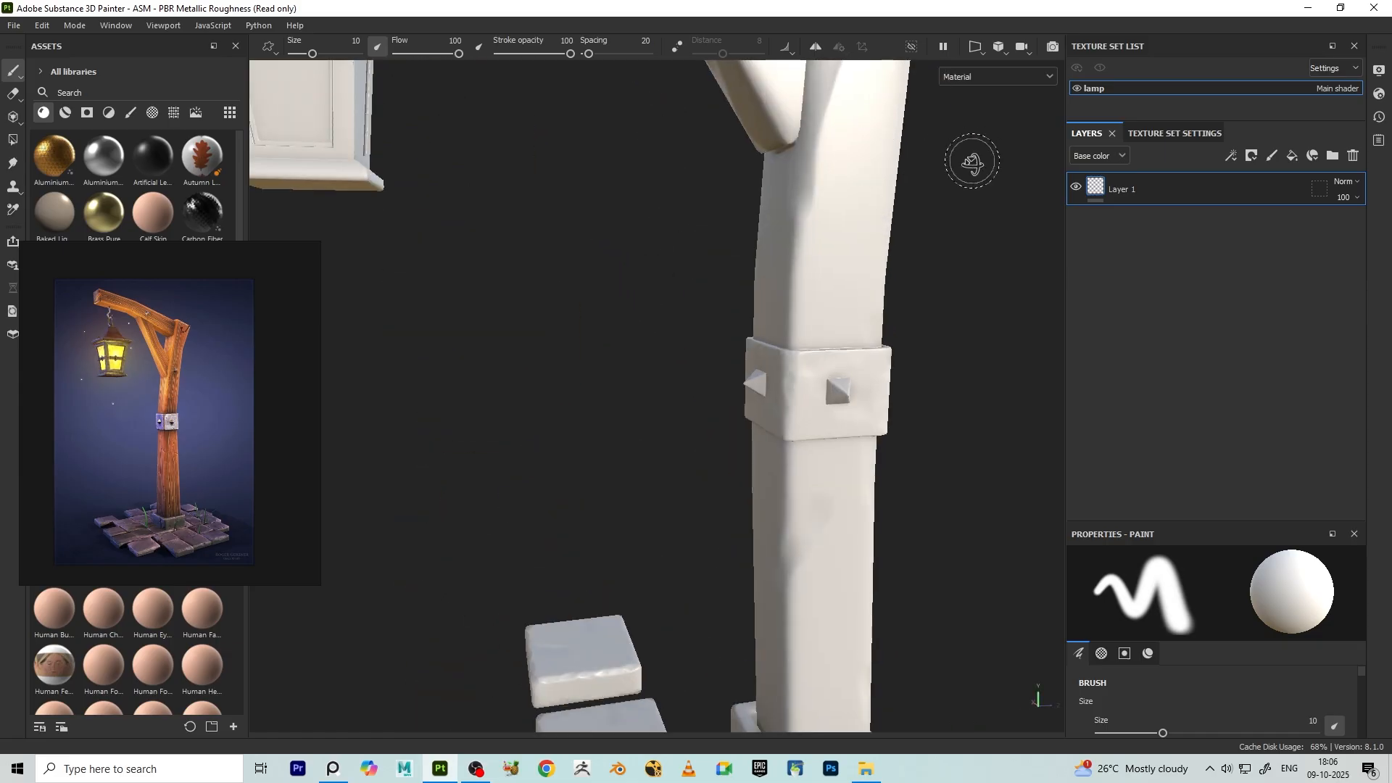
mouse_move(968, 210)
alt+middle_down()
mouse_move(834, 190)
mouse_move(808, 298)
alt+middle_up()
scroll(808, 298, up, 3)
alt+drag(807, 298, 849, 320)
shift+right_drag(907, 319, 860, 296)
scroll(863, 300, down, 3)
alt+middle_drag(823, 406, 877, 167)
scroll(877, 163, down, 2)
alt+middle_drag(780, 428, 791, 303)
scroll(881, 299, up, 1)
scroll(883, 311, down, 1)
alt+drag(891, 335, 882, 332)
alt+middle_drag(878, 345, 868, 237)
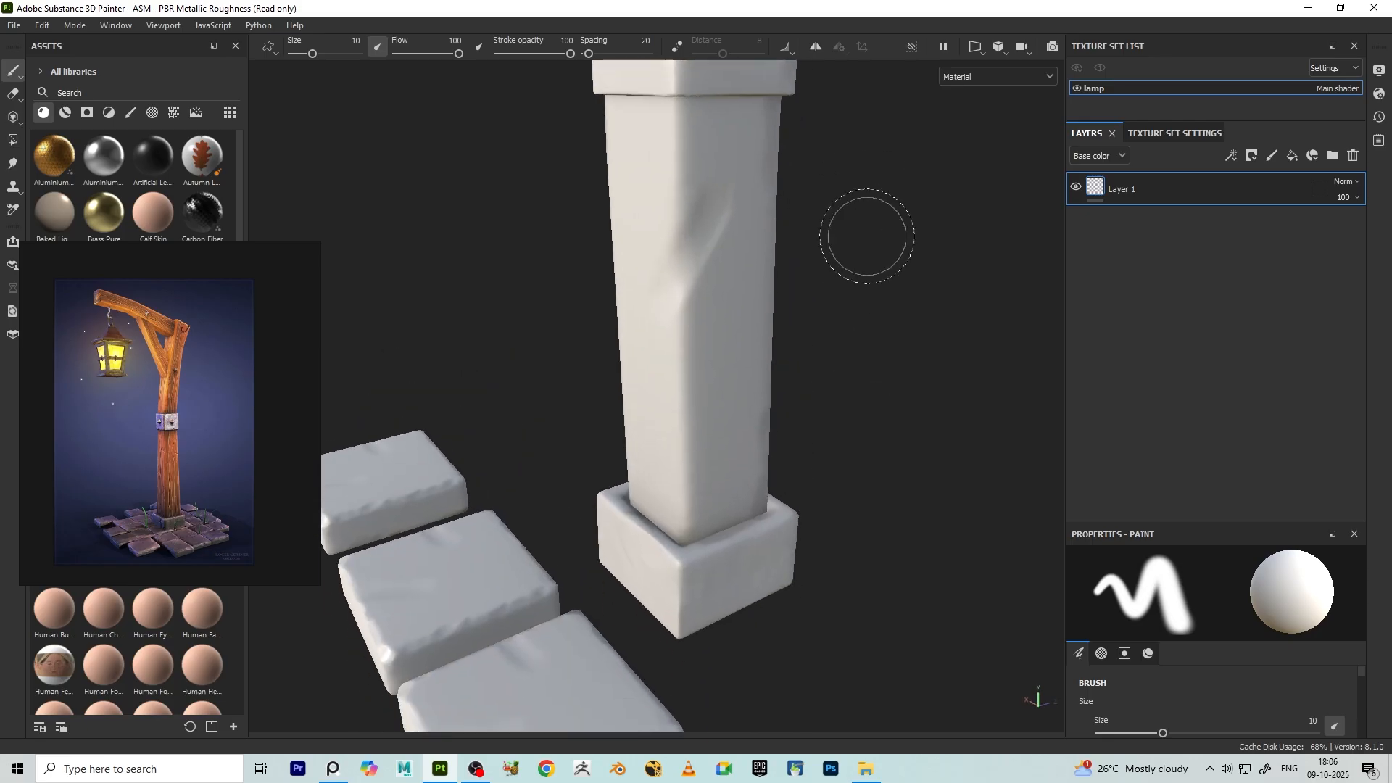
alt+drag(867, 237, 850, 323)
shift+right_drag(899, 313, 864, 298)
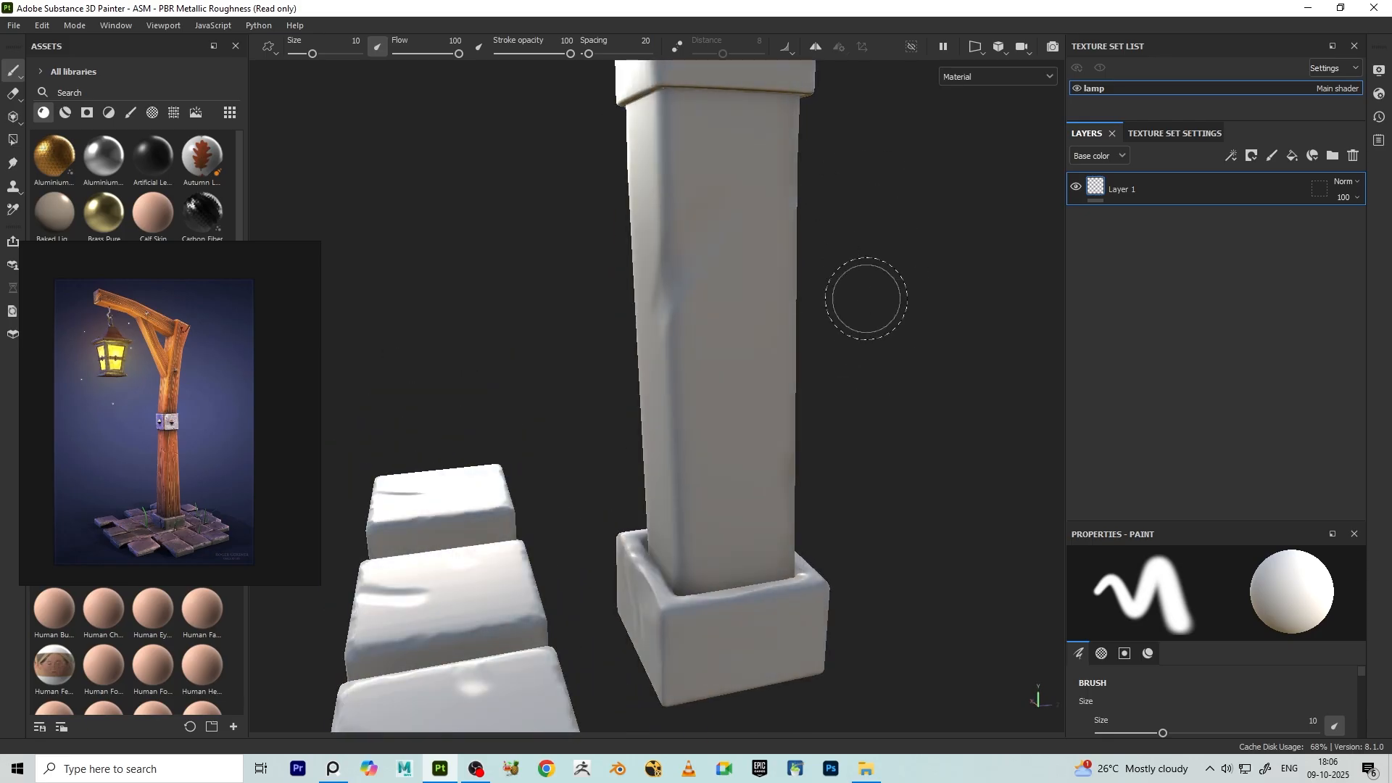
scroll(863, 298, down, 2)
alt+middle_drag(856, 443, 851, 312)
alt+drag(851, 312, 842, 265)
alt+middle_drag(898, 159, 879, 486)
alt+drag(873, 355, 815, 373)
alt+middle_drag(849, 250, 855, 351)
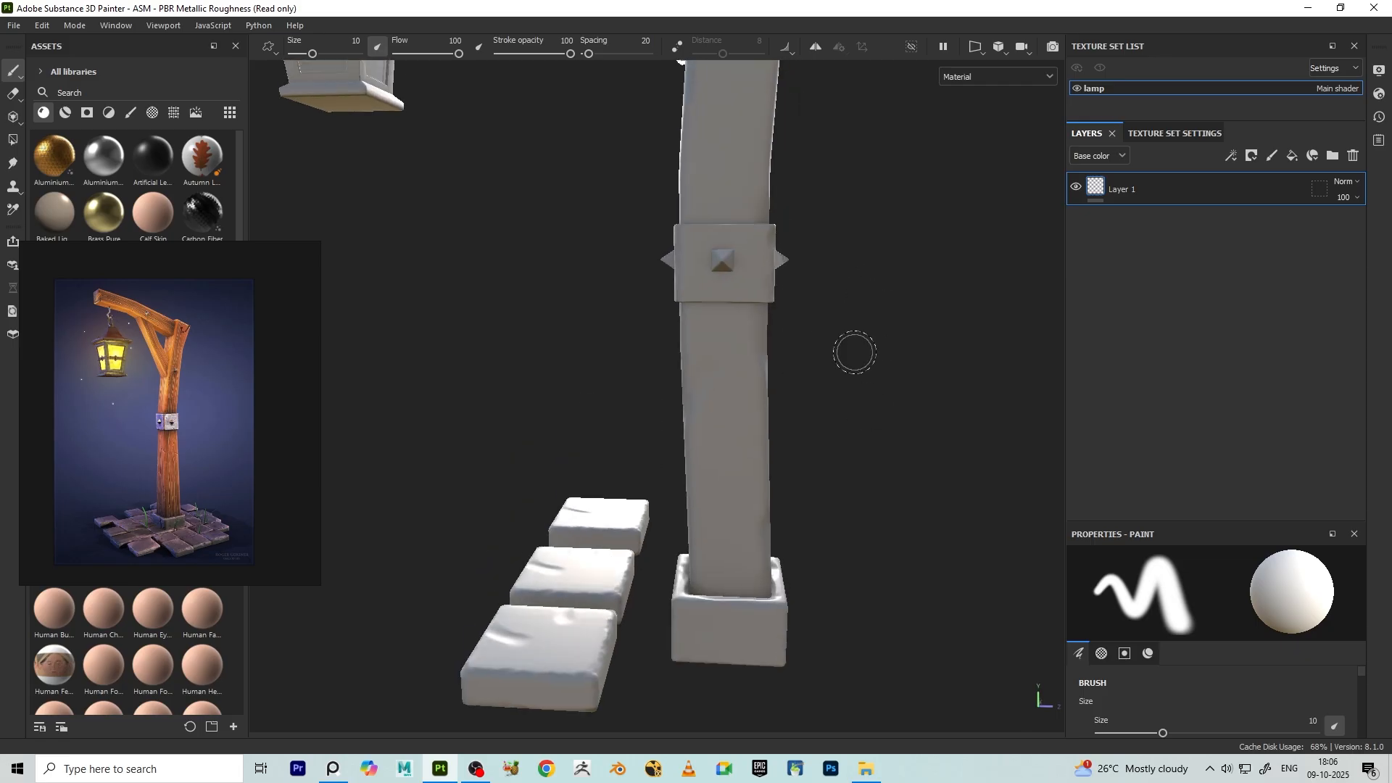
alt+drag(855, 351, 907, 302)
mouse_move(918, 214)
shift+right_down()
mouse_move(882, 202)
mouse_move(926, 205)
shift+right_up()
scroll(870, 240, down, 2)
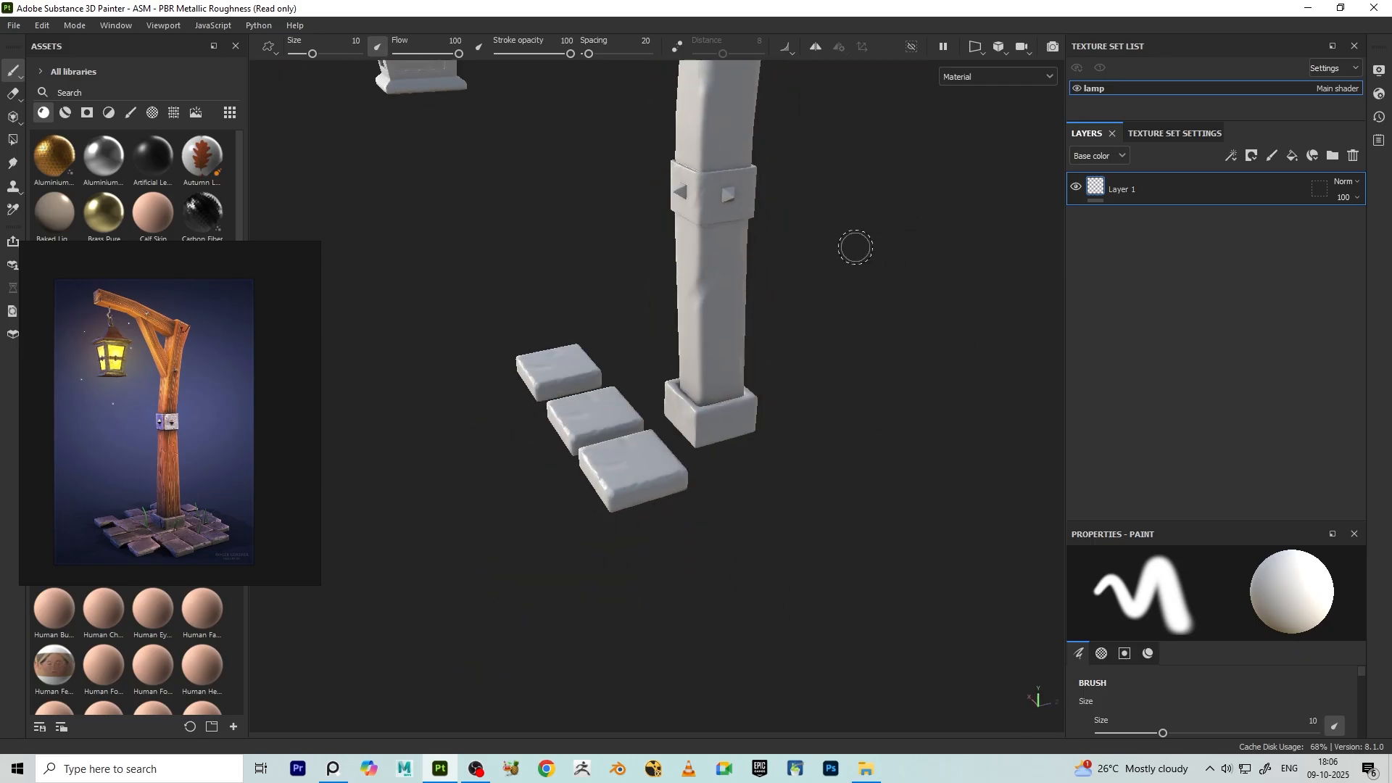
- Look over the whole baked lantern post from several angles
alt+middle_drag(855, 246, 852, 312)
mouse_move(851, 294)
alt+mouse_down()
mouse_move(820, 314)
mouse_move(839, 280)
alt+mouse_up()
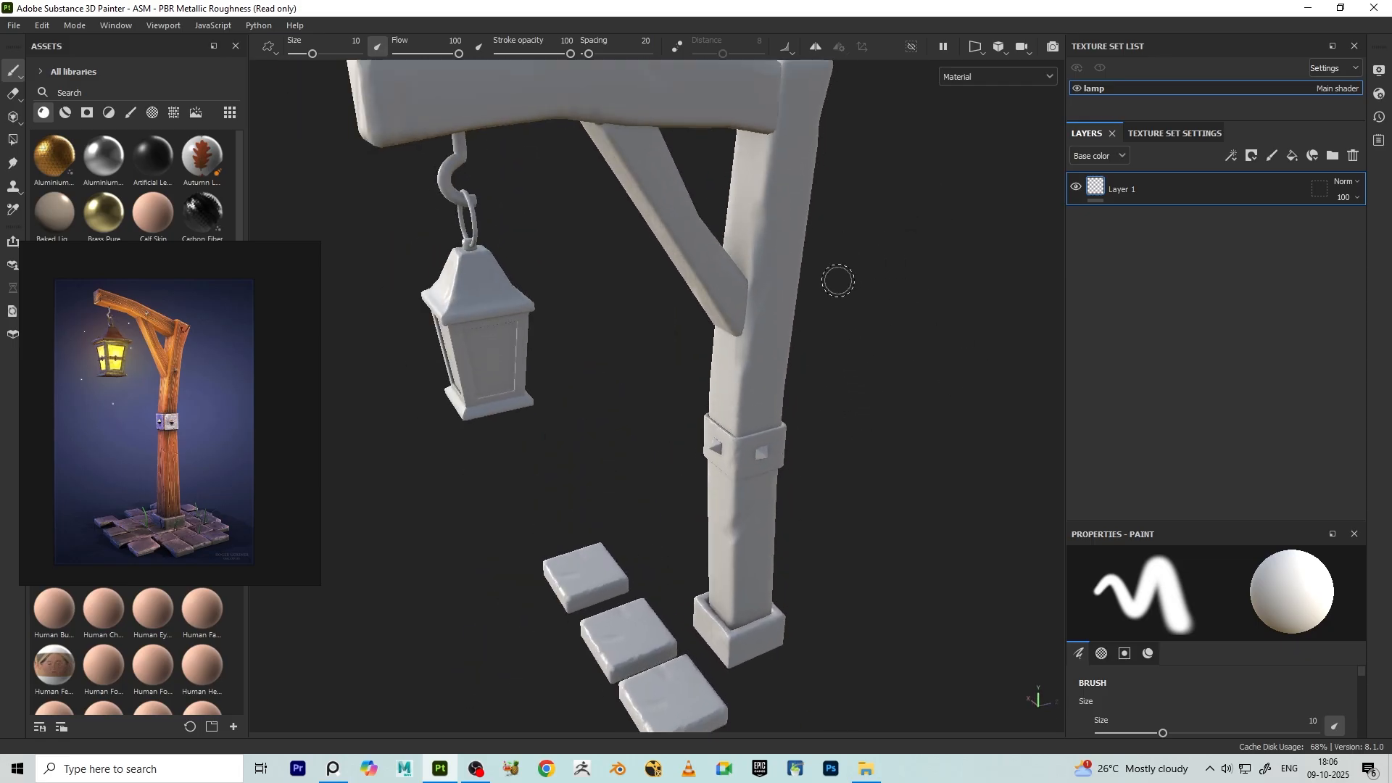
alt+middle_drag(597, 294, 656, 375)
alt+drag(656, 376, 690, 354)
scroll(692, 355, down, 2)
alt+drag(712, 415, 678, 395)
scroll(678, 396, down, 2)
alt+middle_drag(674, 341, 627, 414)
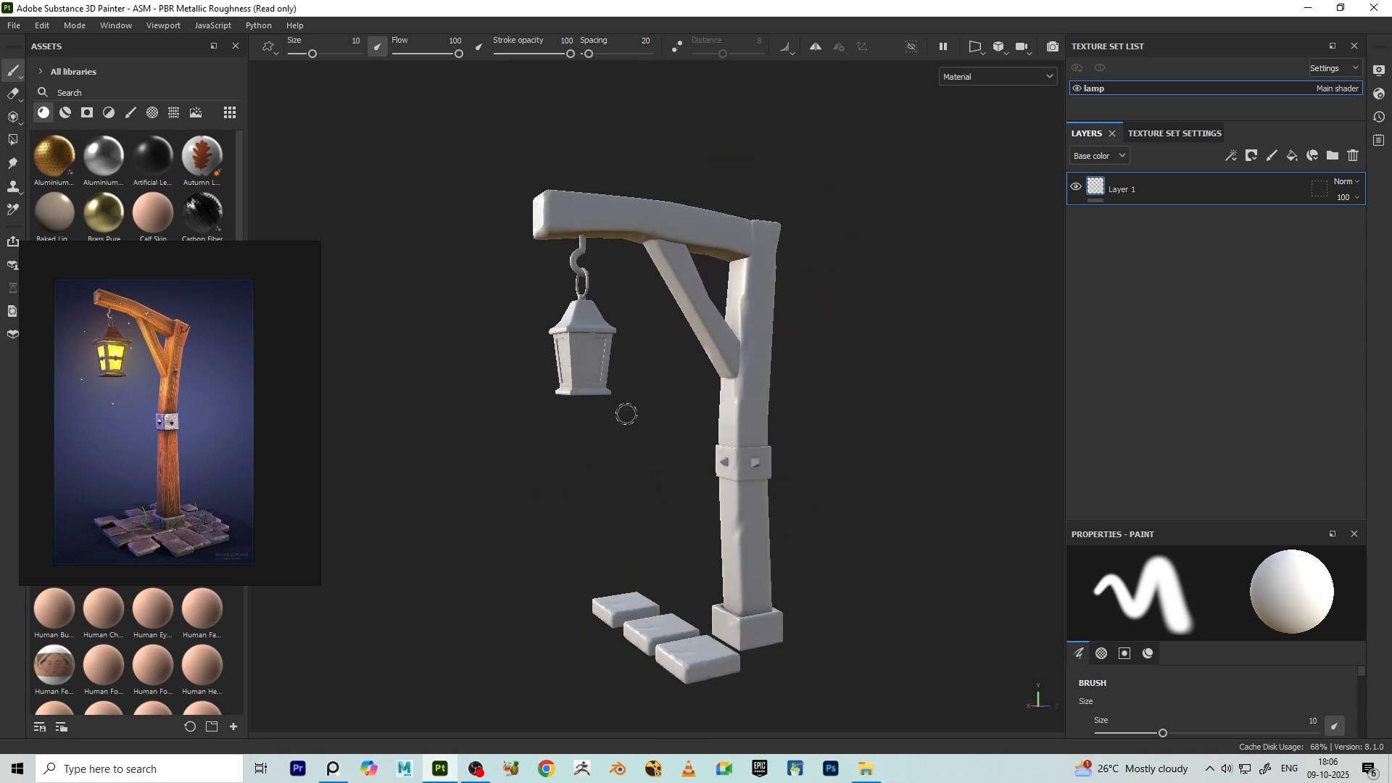
alt+drag(602, 398, 635, 391)
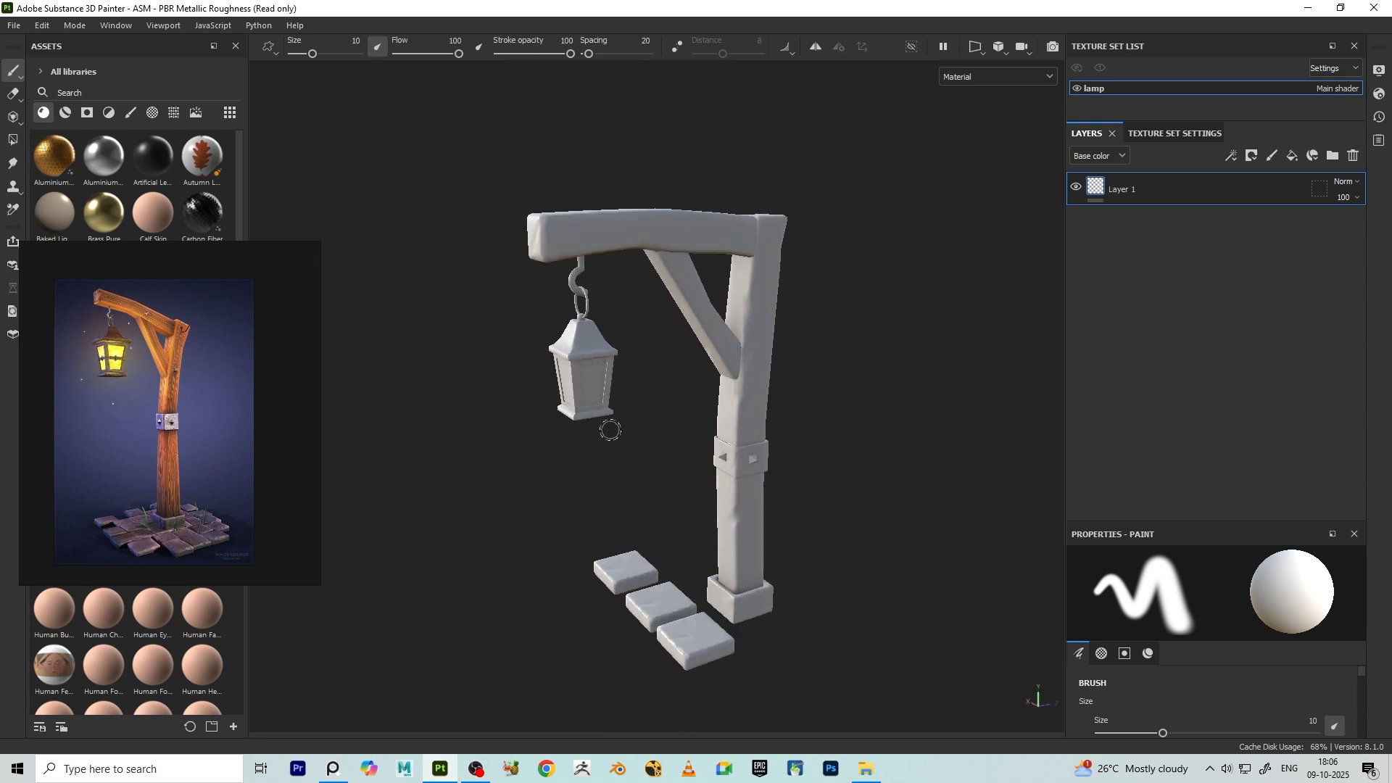